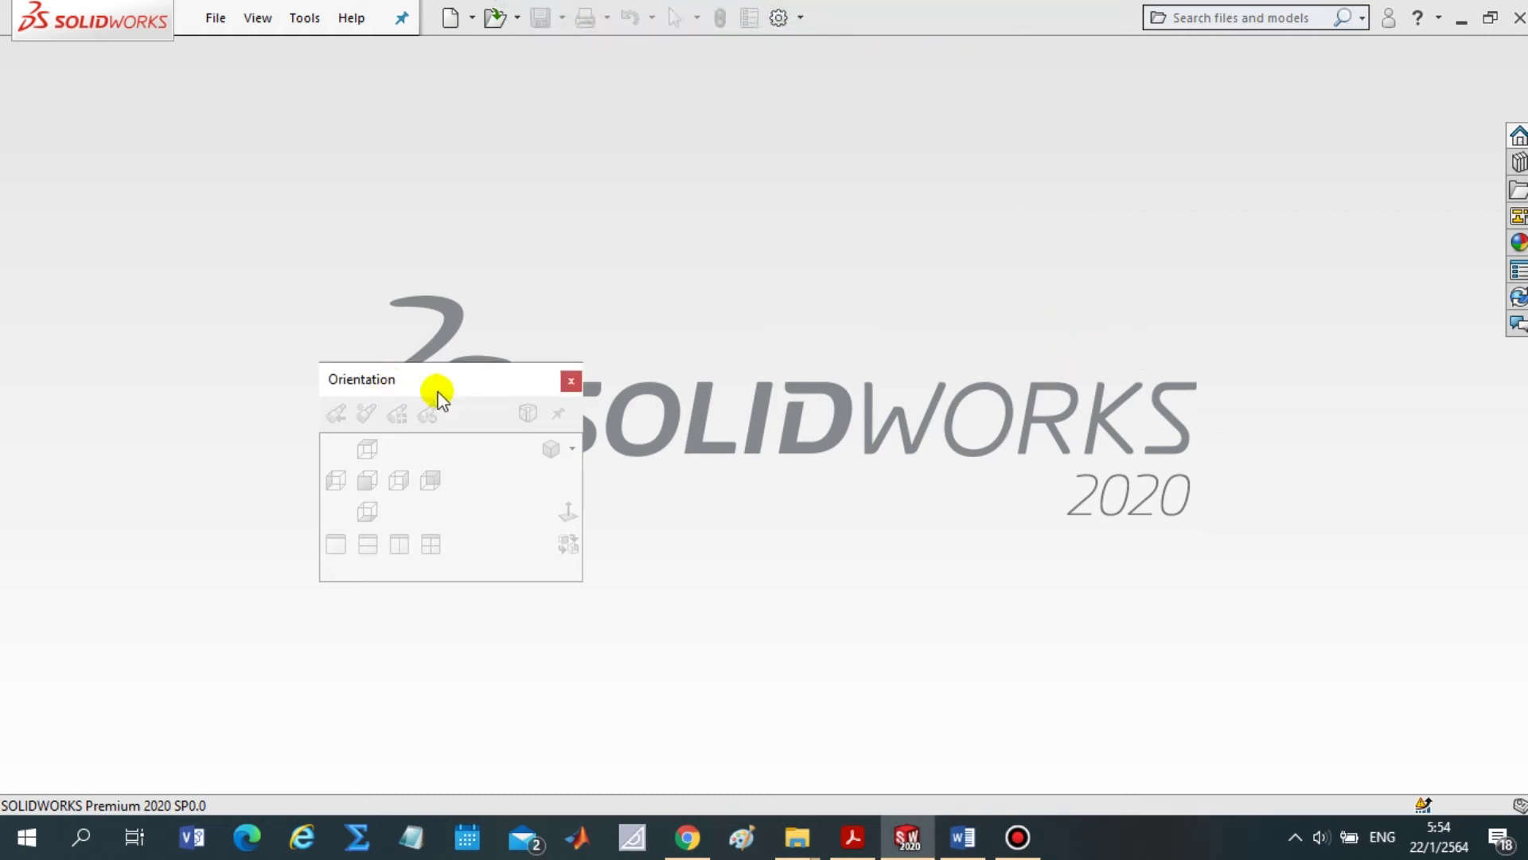
Move the floating Orientation panel off the logo and close it
{"action": "mouse_move", "coordinate": [434, 380]}
{"action": "left_mouse_down"}
{"action": "mouse_move", "coordinate": [464, 562]}
{"action": "mouse_move", "coordinate": [499, 594]}
{"action": "left_mouse_up"}
{"action": "left_click", "coordinate": [609, 553]}
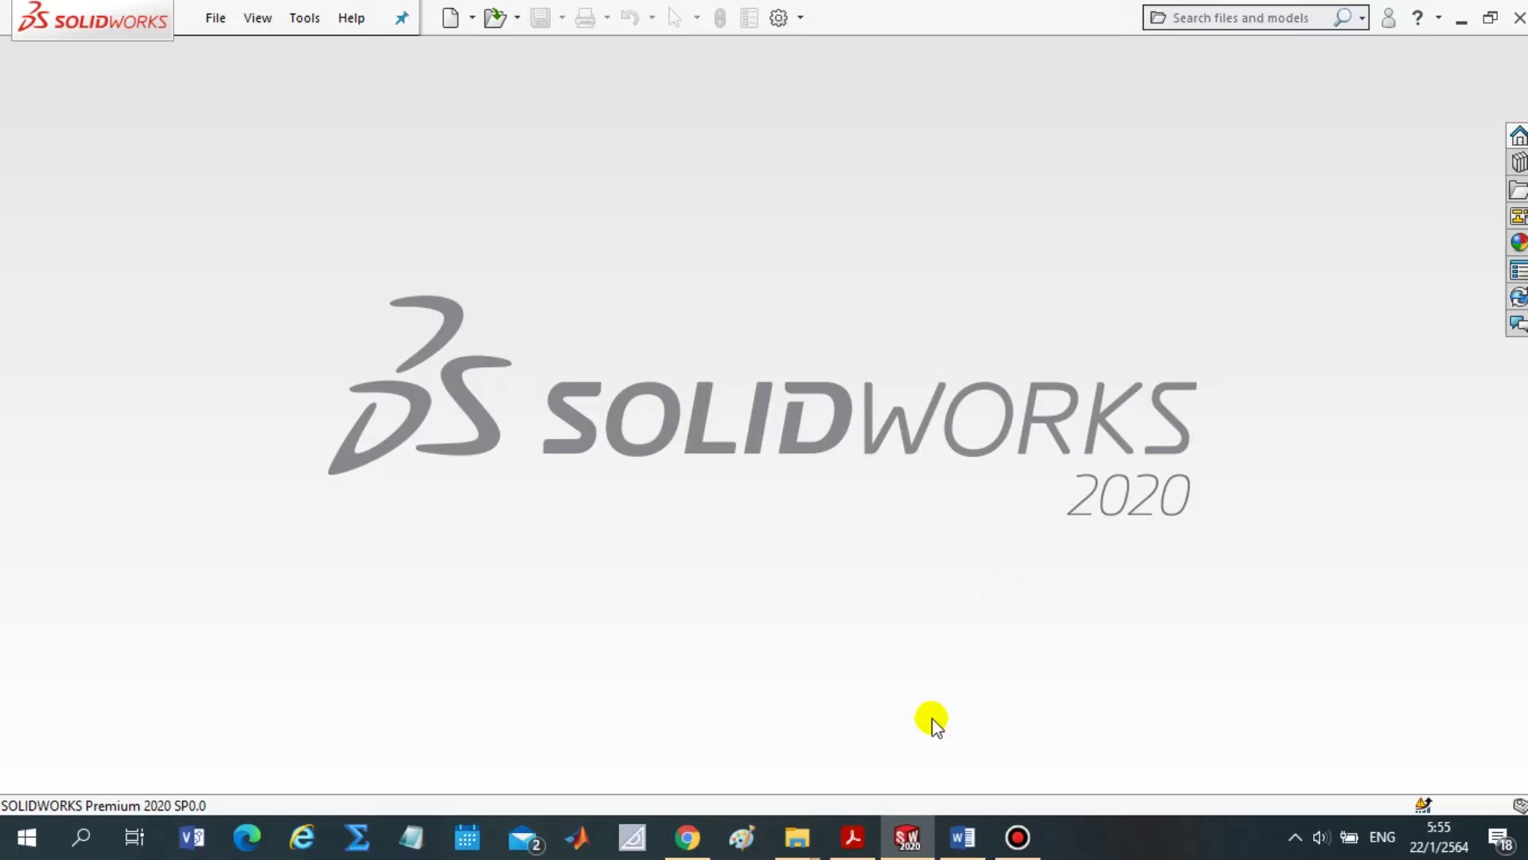
{"action": "mouse_move", "coordinate": [853, 837]}
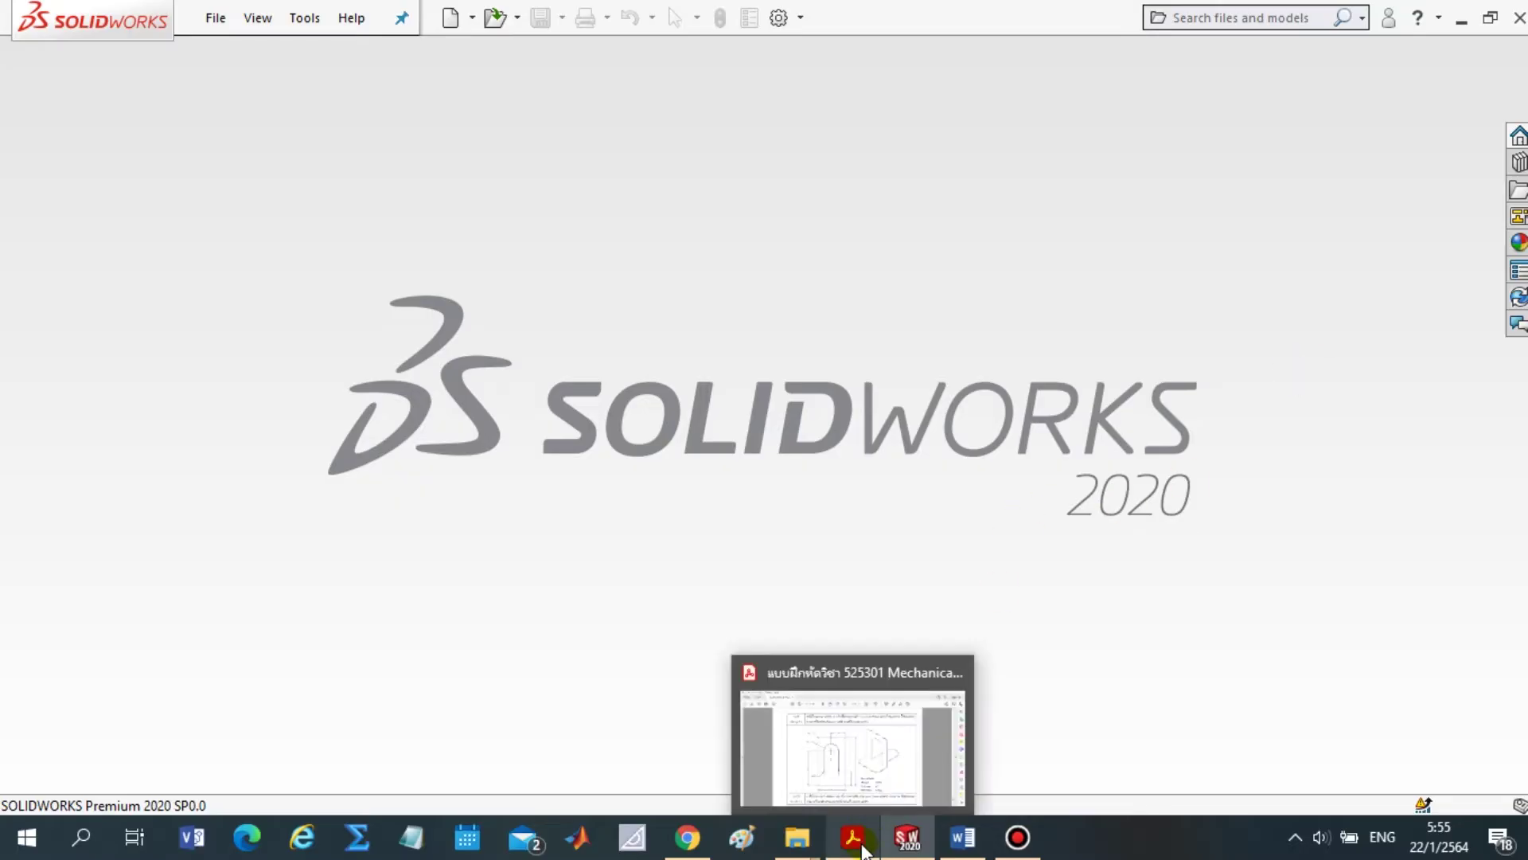
{"action": "left_click", "coordinate": [864, 849]}
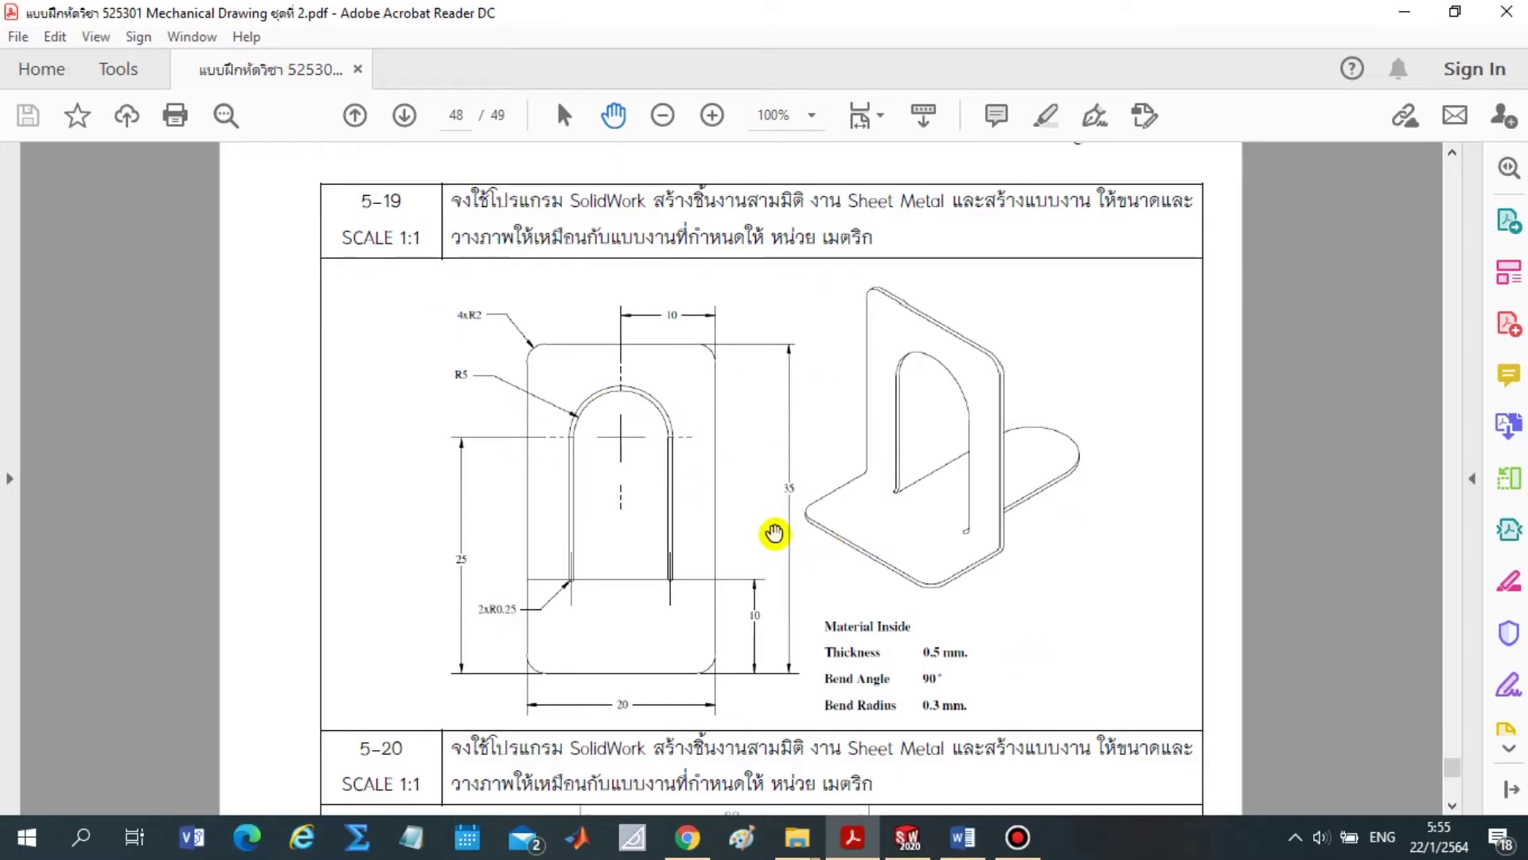
{"action": "scroll", "coordinate": [777, 538], "scroll_direction": "up", "scroll_amount": 1, "text": "ctrl"}
{"action": "scroll", "coordinate": [966, 512], "scroll_direction": "down", "scroll_amount": 1}
{"action": "scroll", "coordinate": [905, 358], "scroll_direction": "up", "scroll_amount": 4}
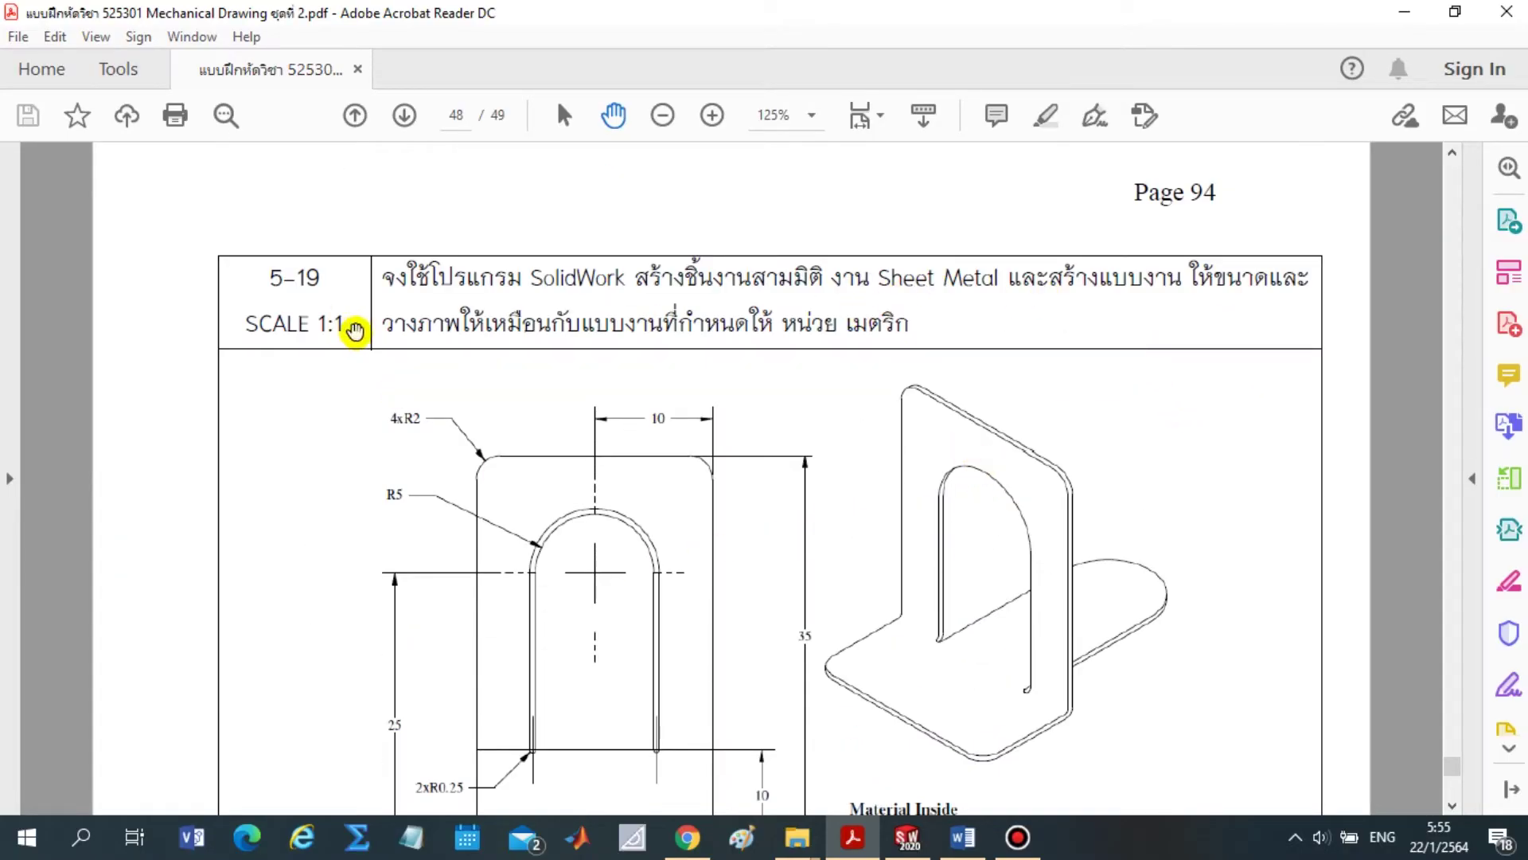
{"action": "scroll", "coordinate": [842, 430], "scroll_direction": "down", "scroll_amount": 3}
{"action": "scroll", "coordinate": [841, 436], "scroll_direction": "up", "scroll_amount": 2}
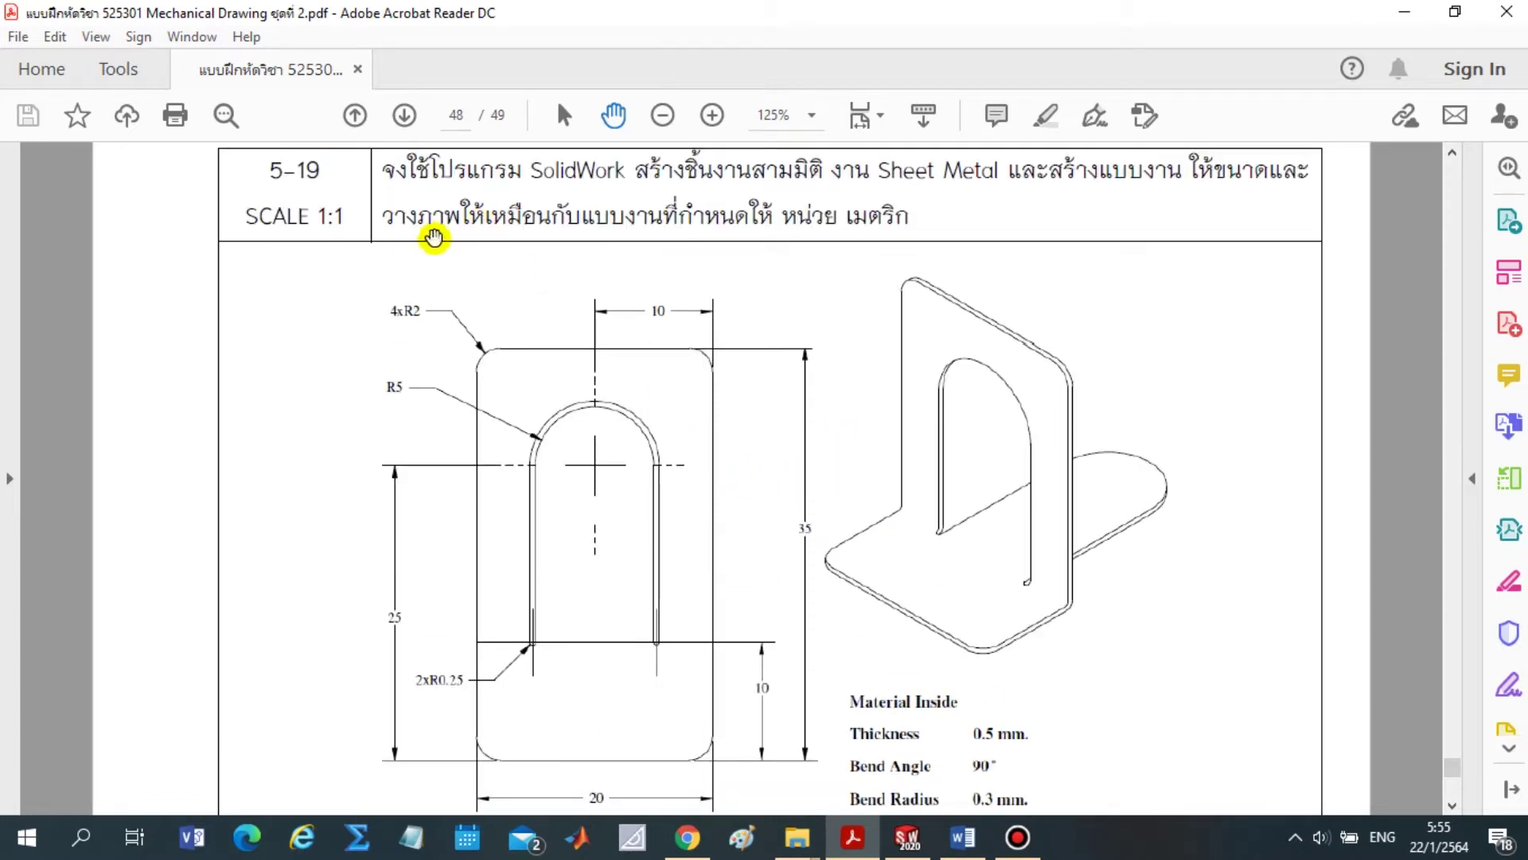
{"action": "scroll", "coordinate": [1067, 443], "scroll_direction": "down", "scroll_amount": 2}
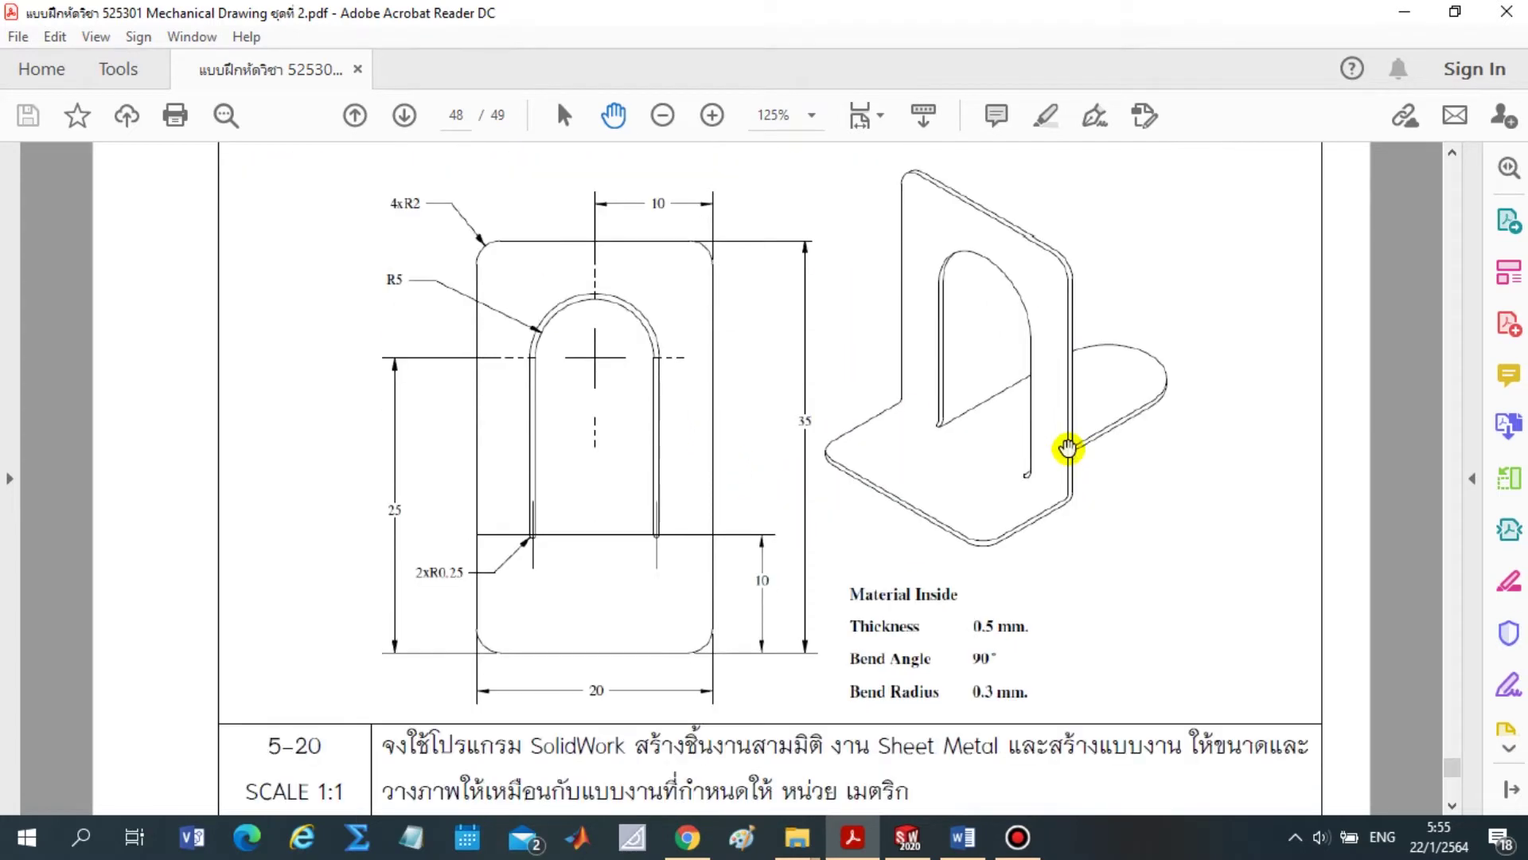
{"action": "scroll", "coordinate": [880, 324], "scroll_direction": "up", "scroll_amount": 2}
{"action": "scroll", "coordinate": [814, 403], "scroll_direction": "down", "scroll_amount": 2}
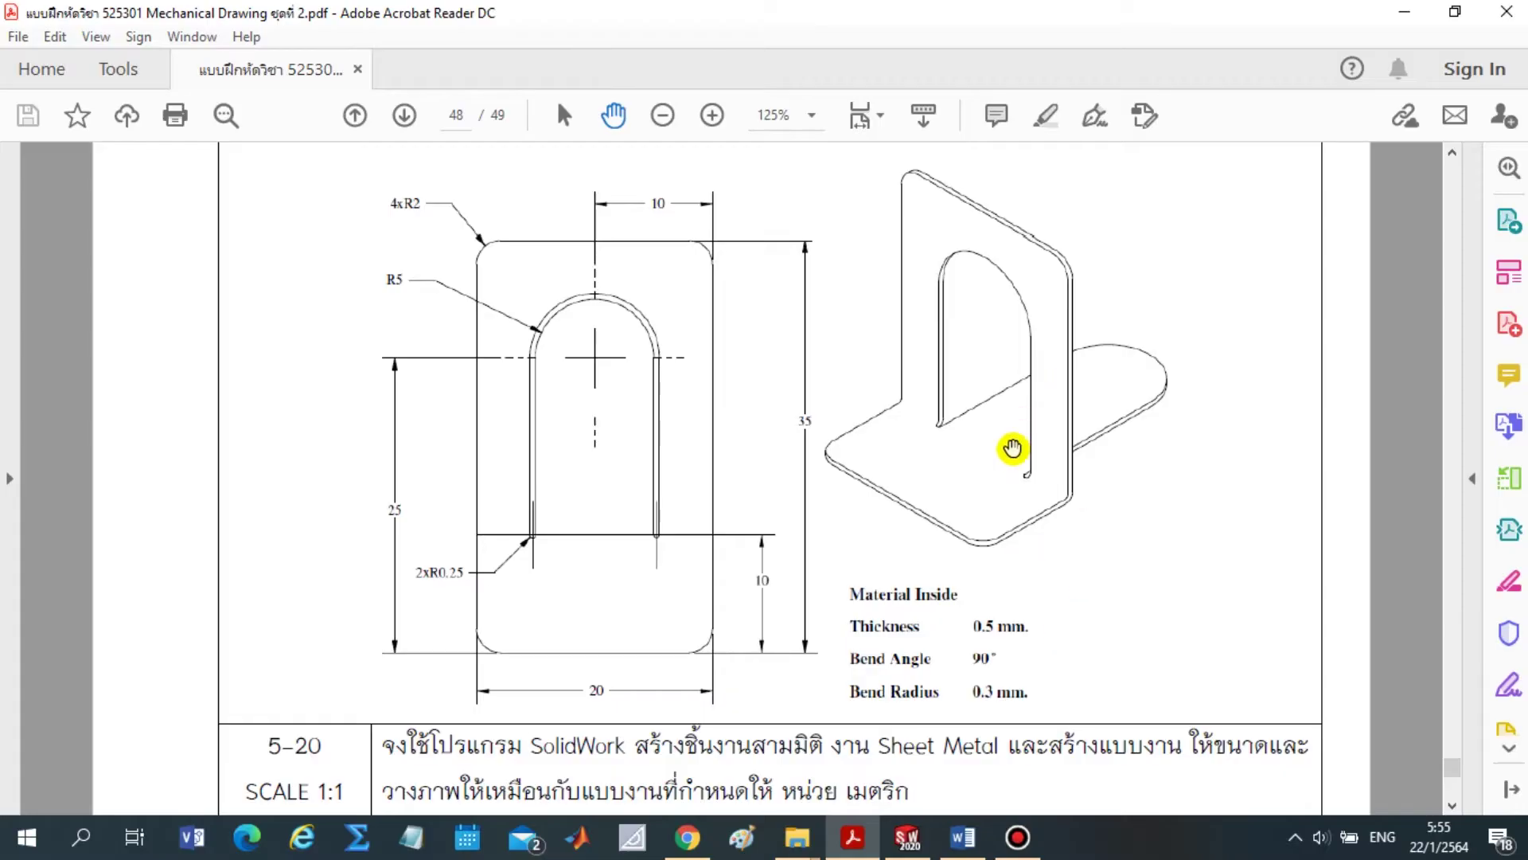
{"action": "left_click_drag", "start_coordinate": [1013, 446], "coordinate": [1032, 499]}
{"action": "left_click", "coordinate": [886, 849]}
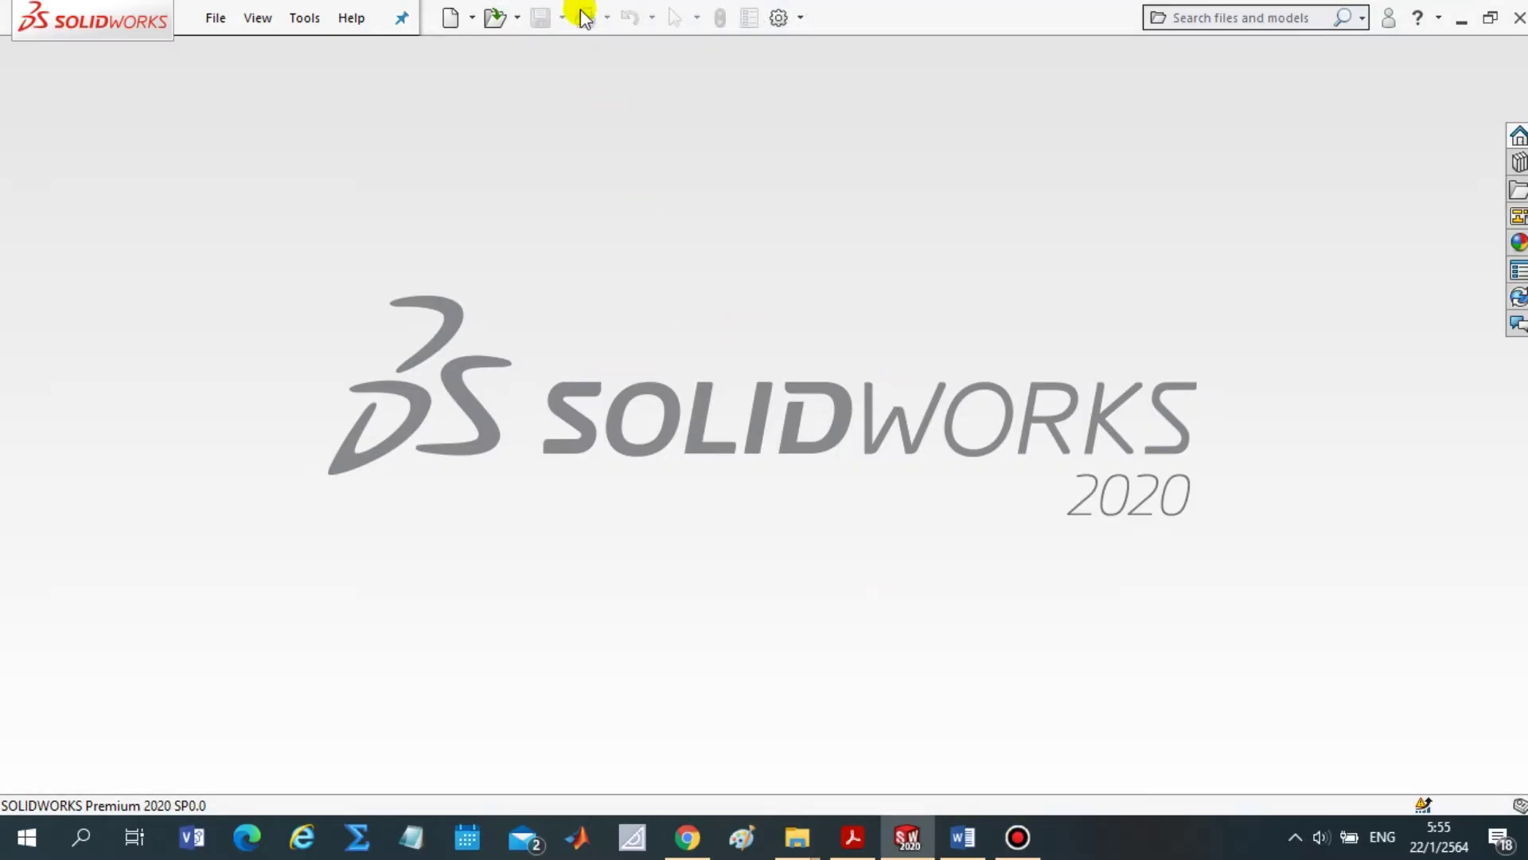
Create a new blank Part document (Part4), accepting the missing-templates warning
{"action": "left_click", "coordinate": [453, 18]}
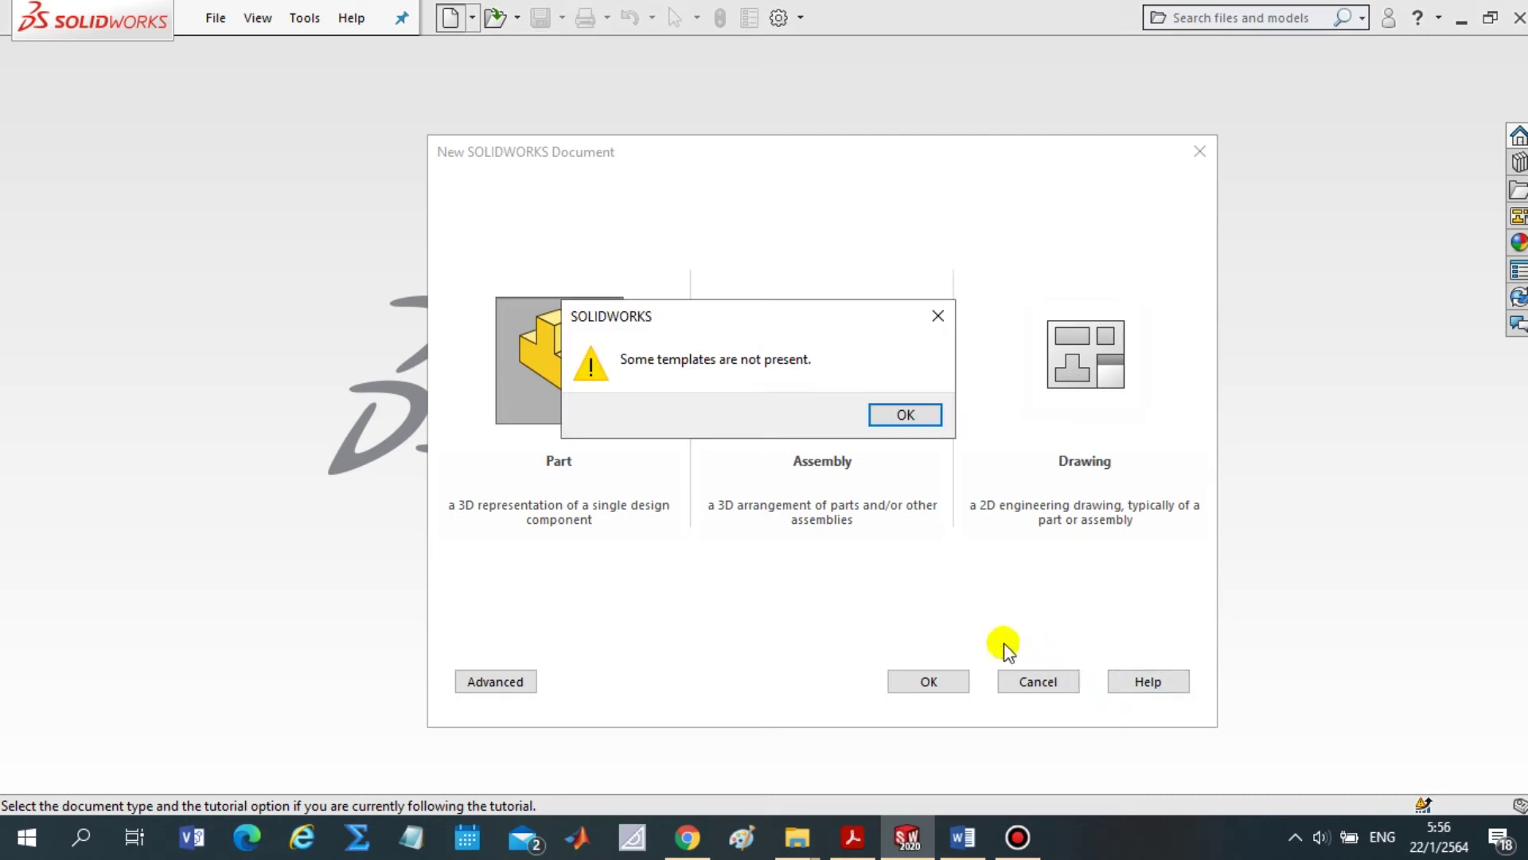
{"action": "left_click", "coordinate": [906, 416]}
{"action": "left_click", "coordinate": [928, 680]}
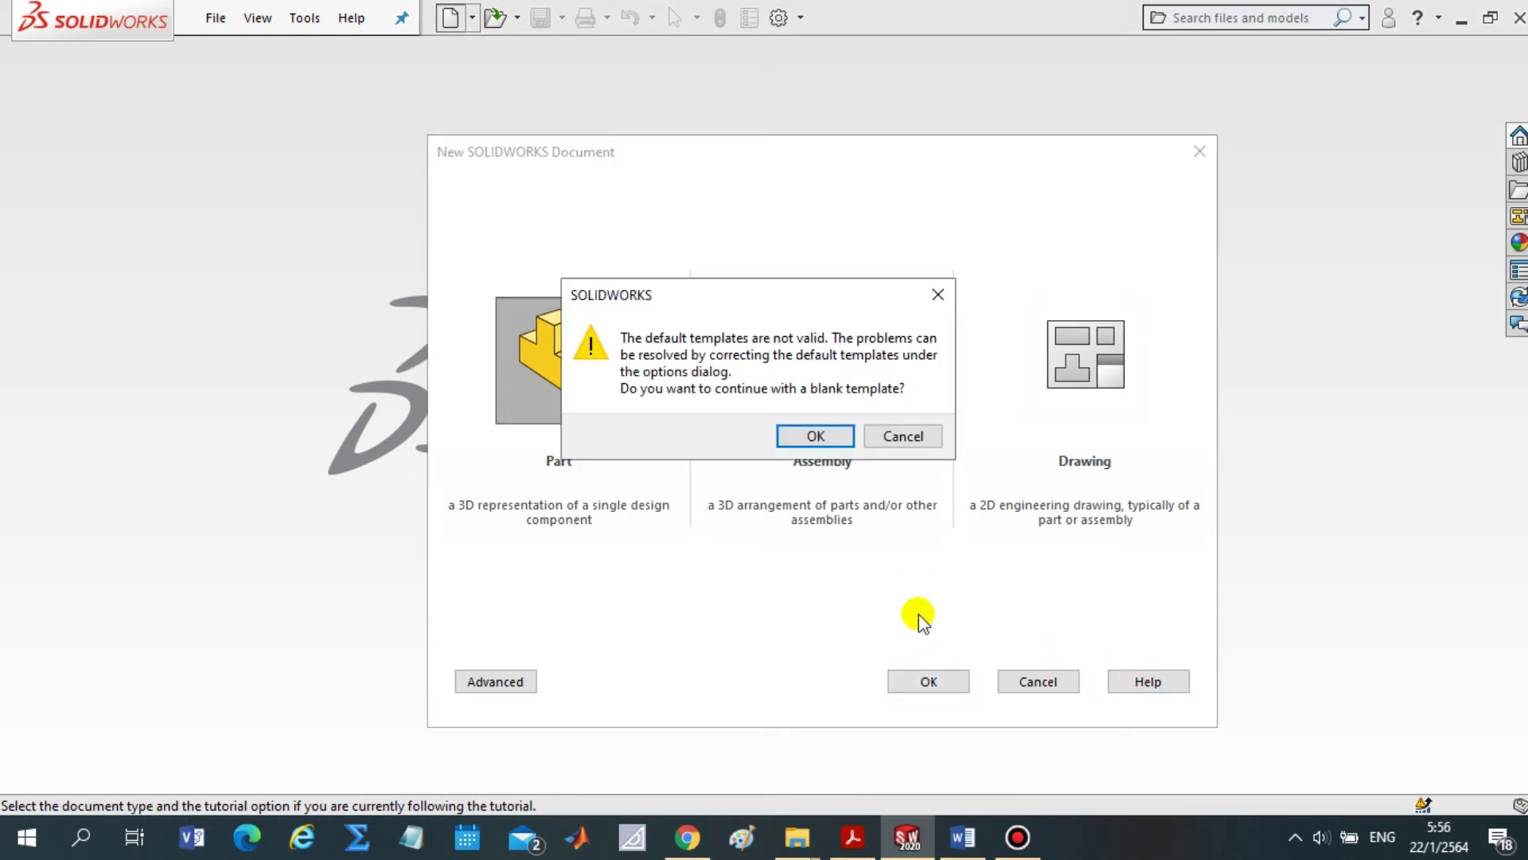
{"action": "left_click", "coordinate": [846, 430]}
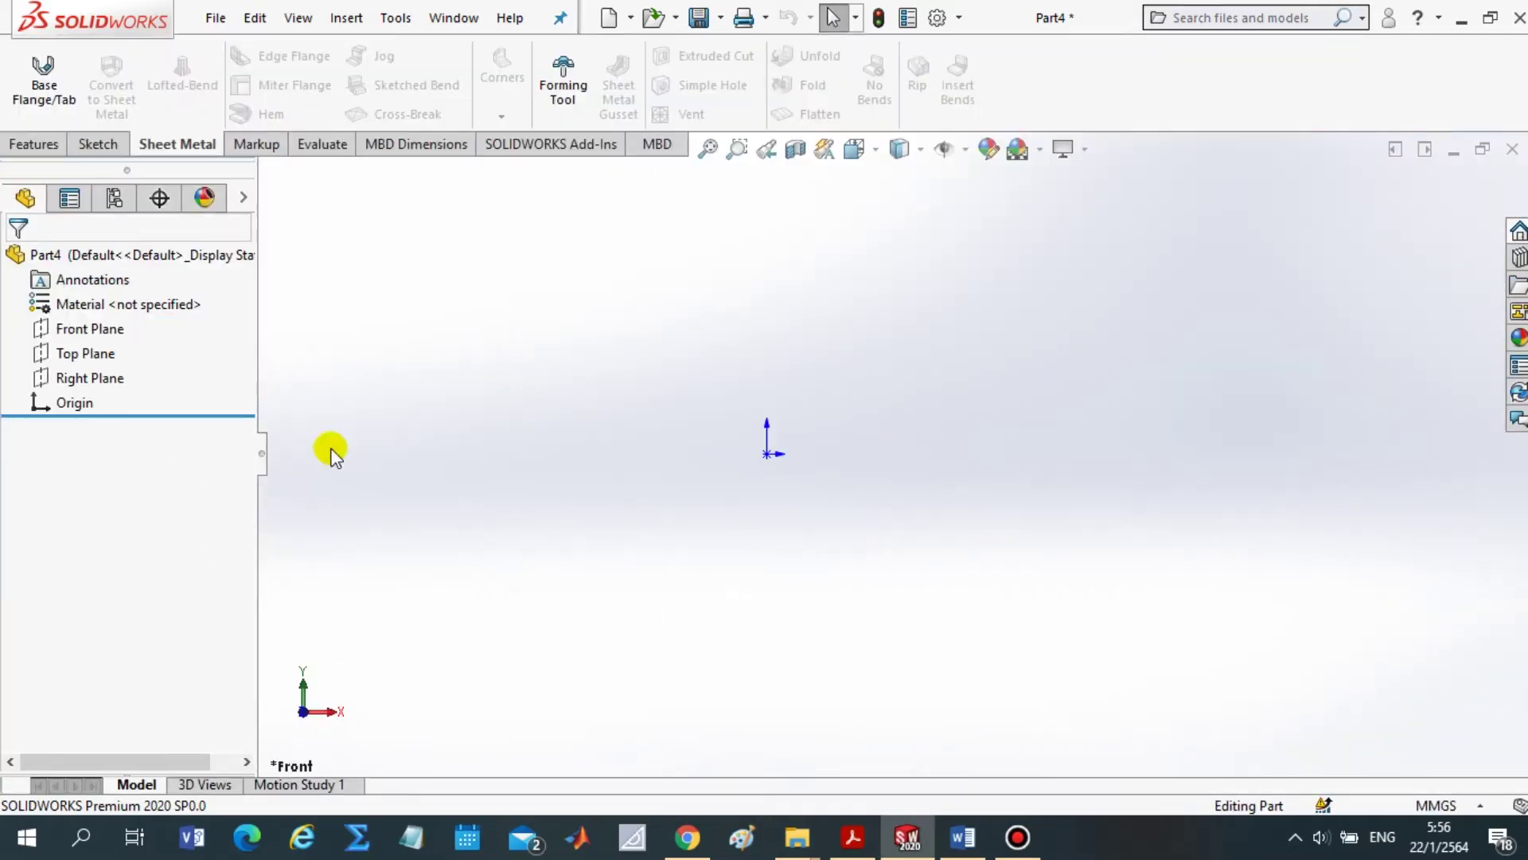
{"action": "left_click", "coordinate": [852, 837]}
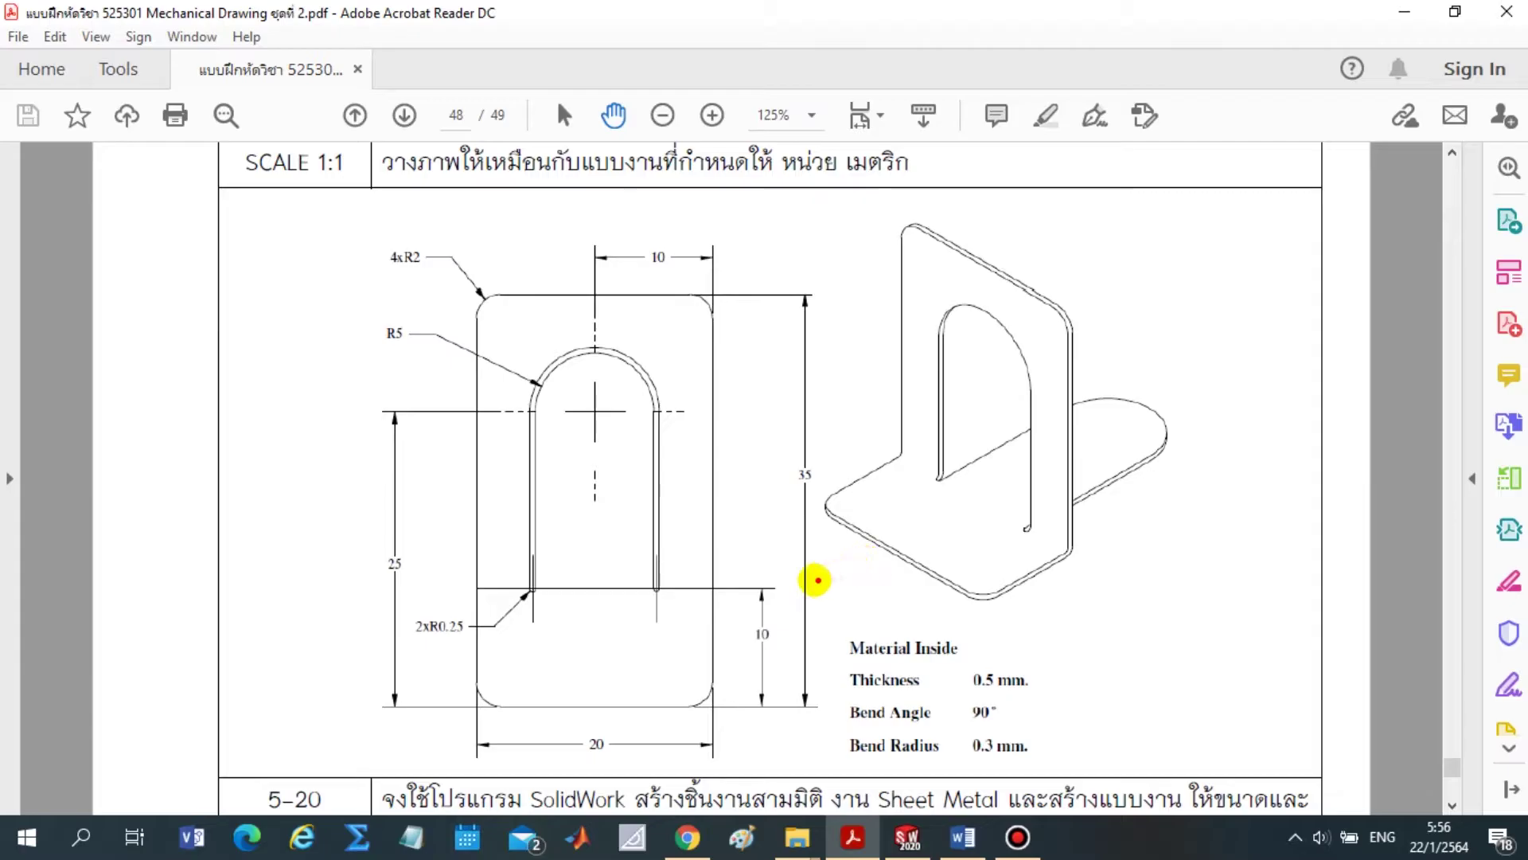
{"action": "mouse_move", "coordinate": [792, 599]}
{"action": "left_mouse_down"}
{"action": "mouse_move", "coordinate": [906, 528]}
{"action": "mouse_move", "coordinate": [850, 526]}
{"action": "left_mouse_up"}
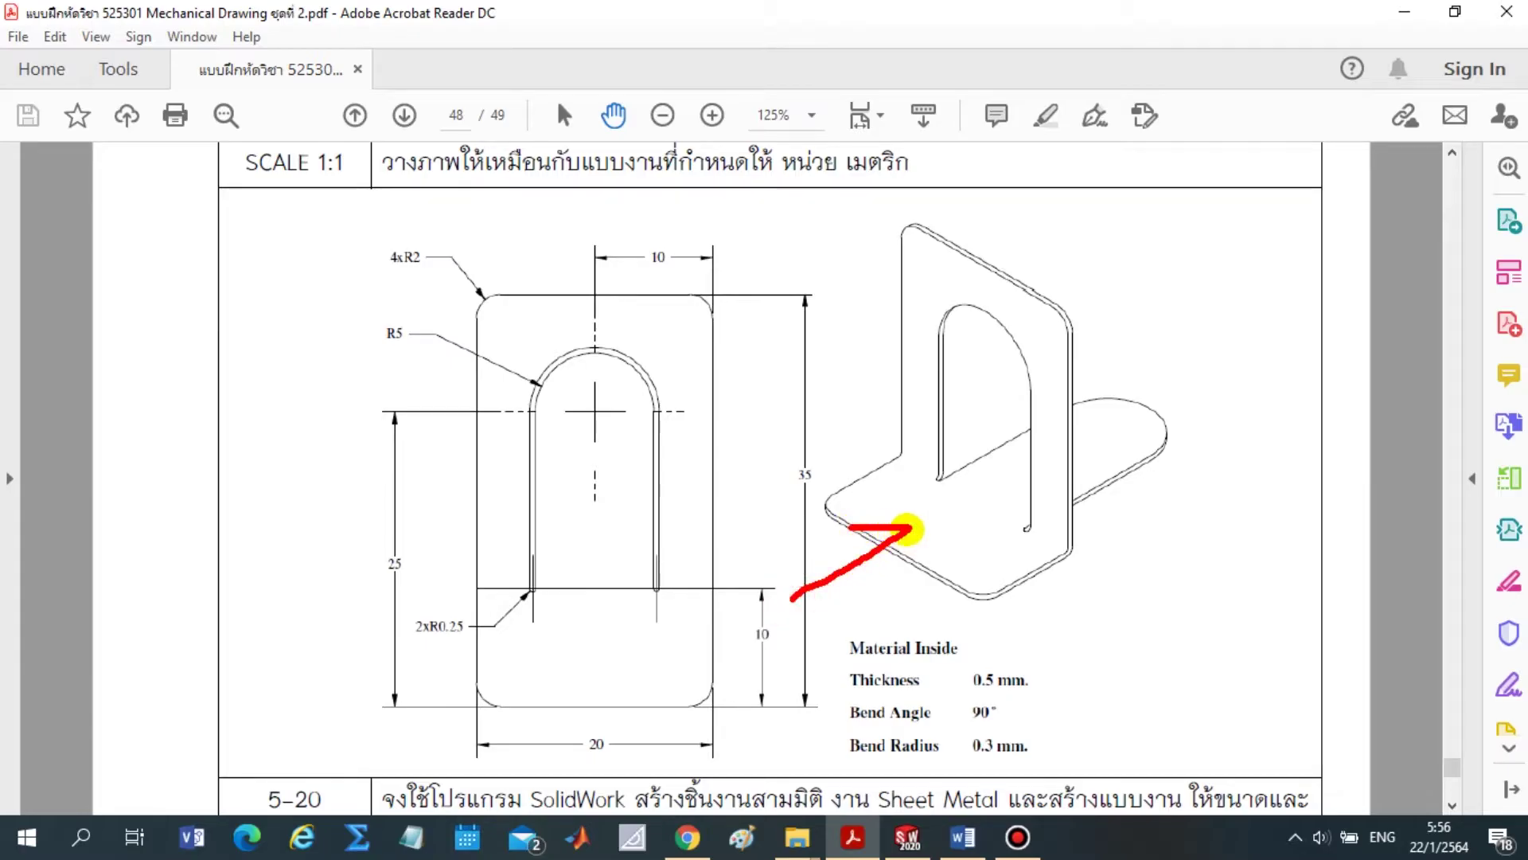
{"action": "mouse_move", "coordinate": [728, 495]}
{"action": "left_mouse_down"}
{"action": "mouse_move", "coordinate": [556, 706]}
{"action": "mouse_move", "coordinate": [749, 478]}
{"action": "left_mouse_up"}
{"action": "mouse_move", "coordinate": [1072, 225]}
{"action": "left_mouse_down"}
{"action": "mouse_move", "coordinate": [1075, 374]}
{"action": "mouse_move", "coordinate": [1112, 409]}
{"action": "mouse_move", "coordinate": [1047, 370]}
{"action": "left_mouse_up"}
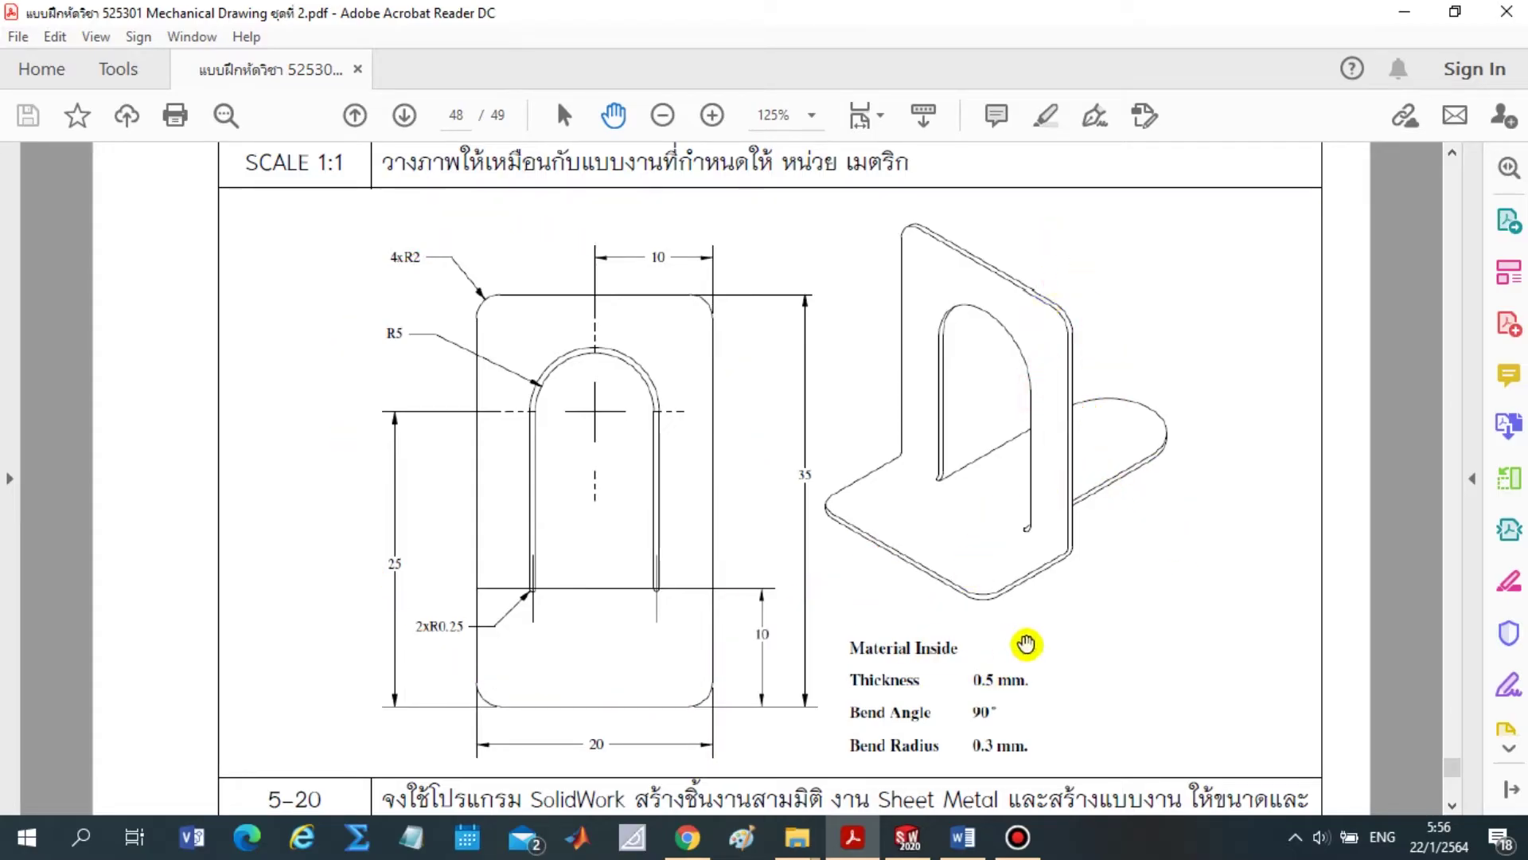
{"action": "left_click", "coordinate": [909, 842]}
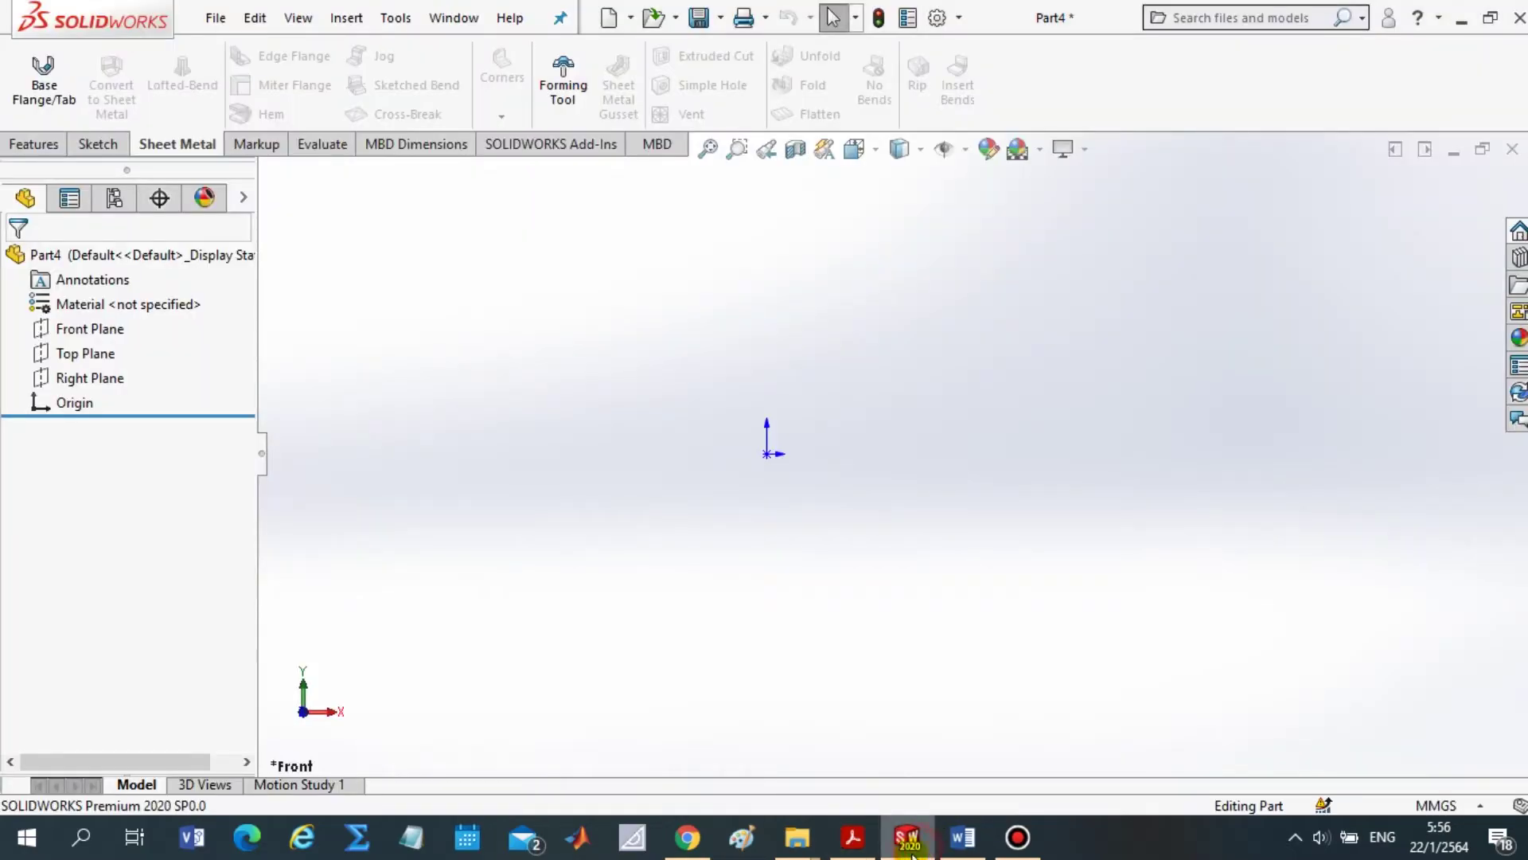
Start a sketch on Top Plane and tile Acrobat left, SOLIDWORKS right
{"action": "left_click", "coordinate": [40, 354]}
{"action": "left_click", "coordinate": [61, 333]}
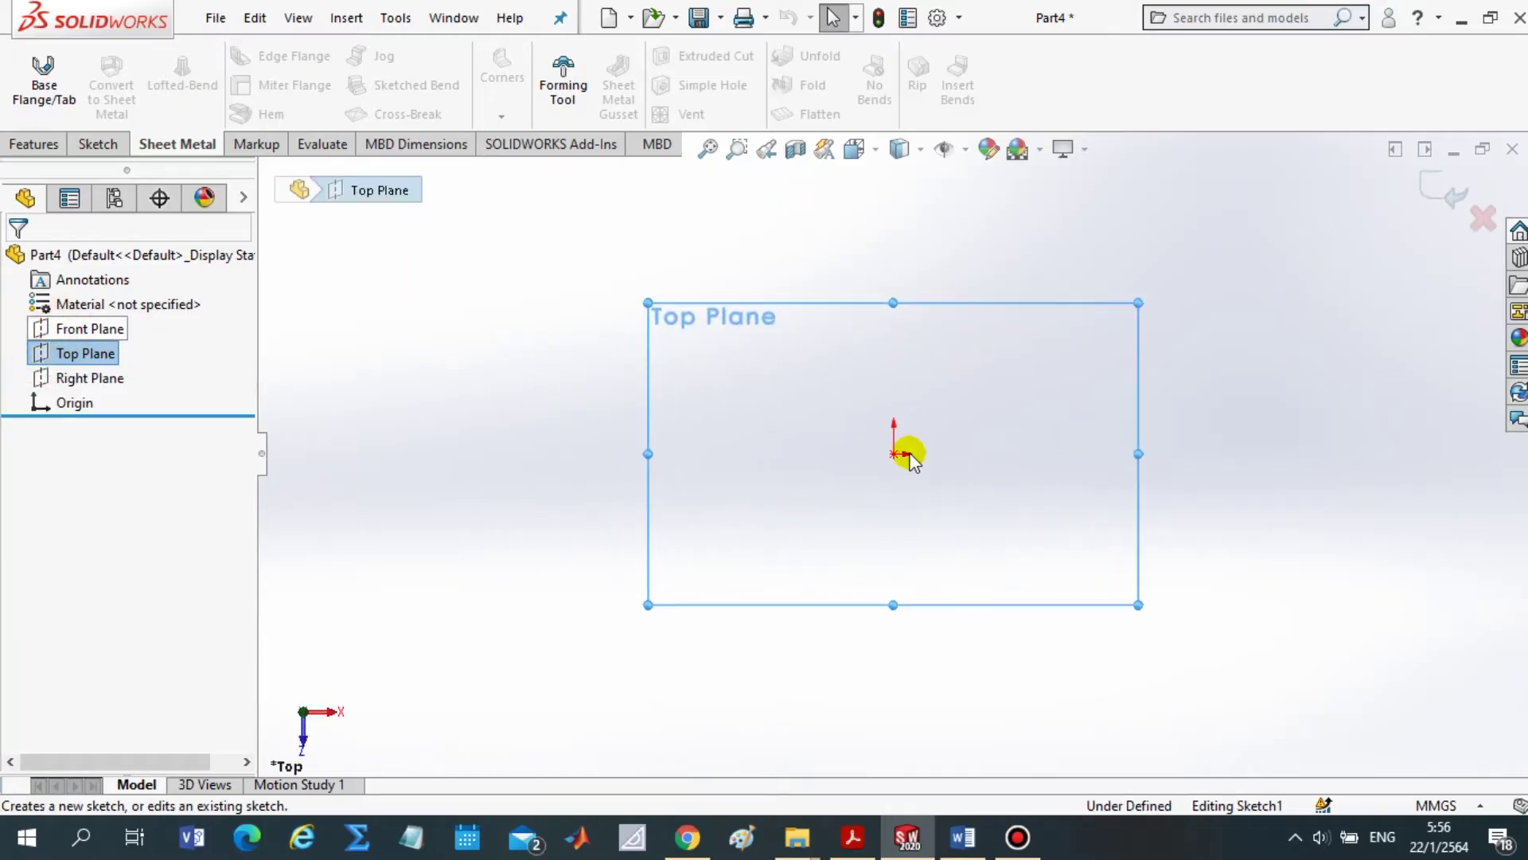
{"action": "double_click", "coordinate": [237, 8]}
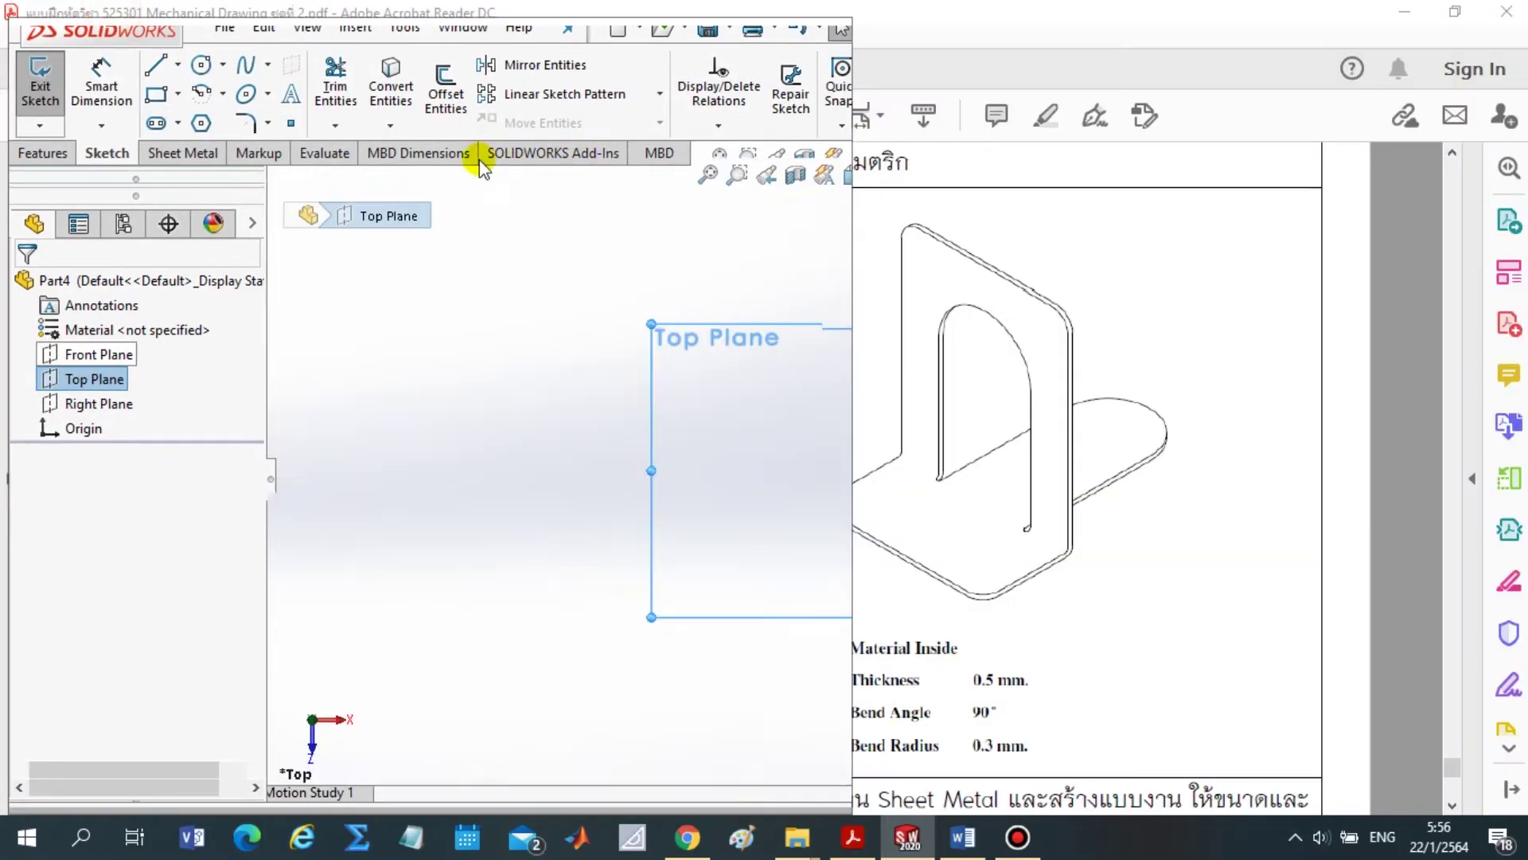
{"action": "key", "text": "super+Right"}
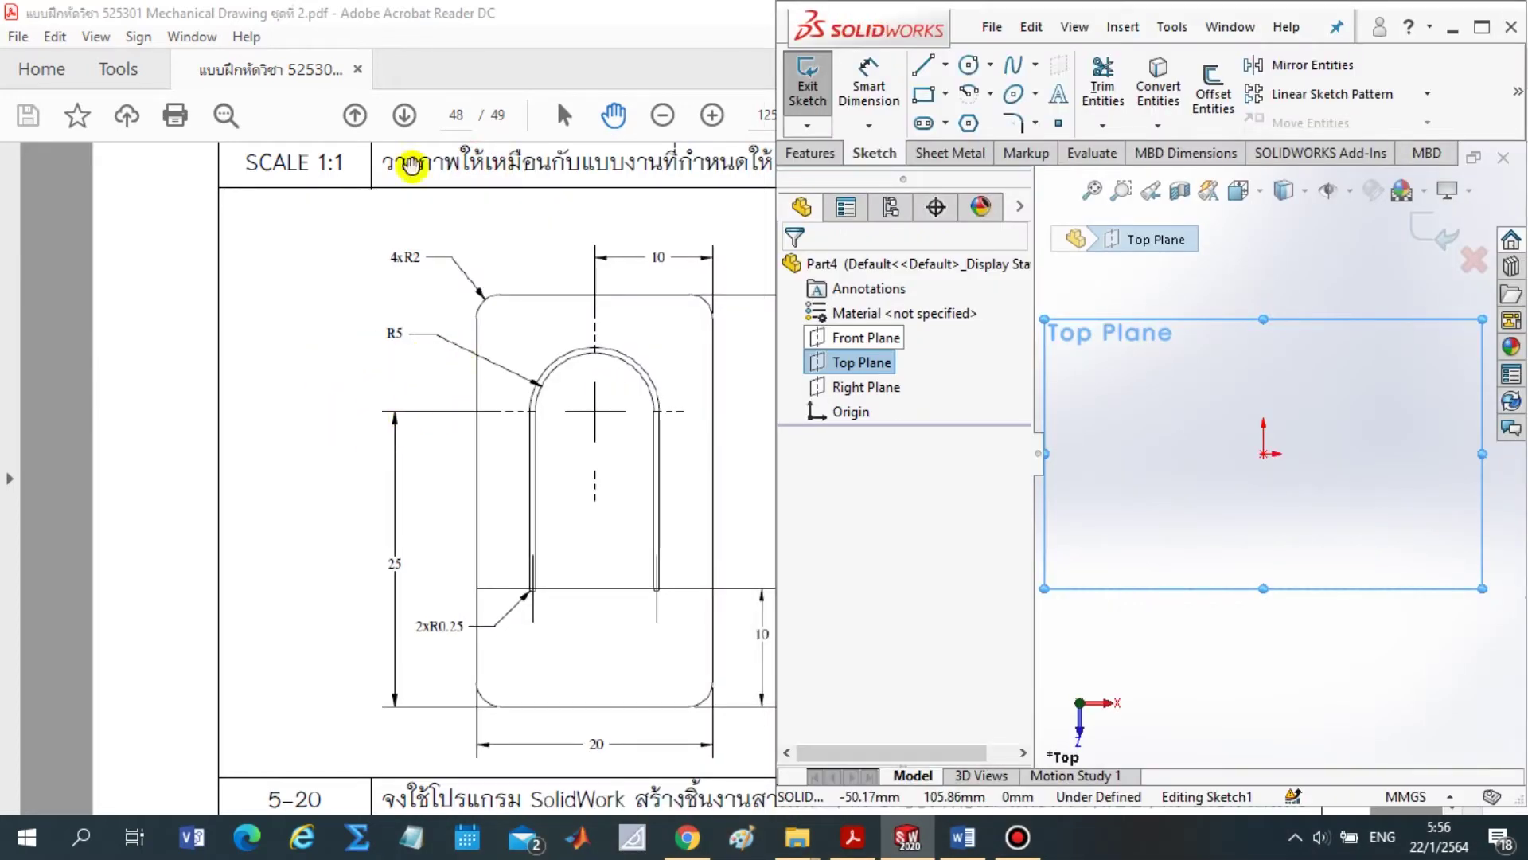
{"action": "double_click", "coordinate": [512, 10]}
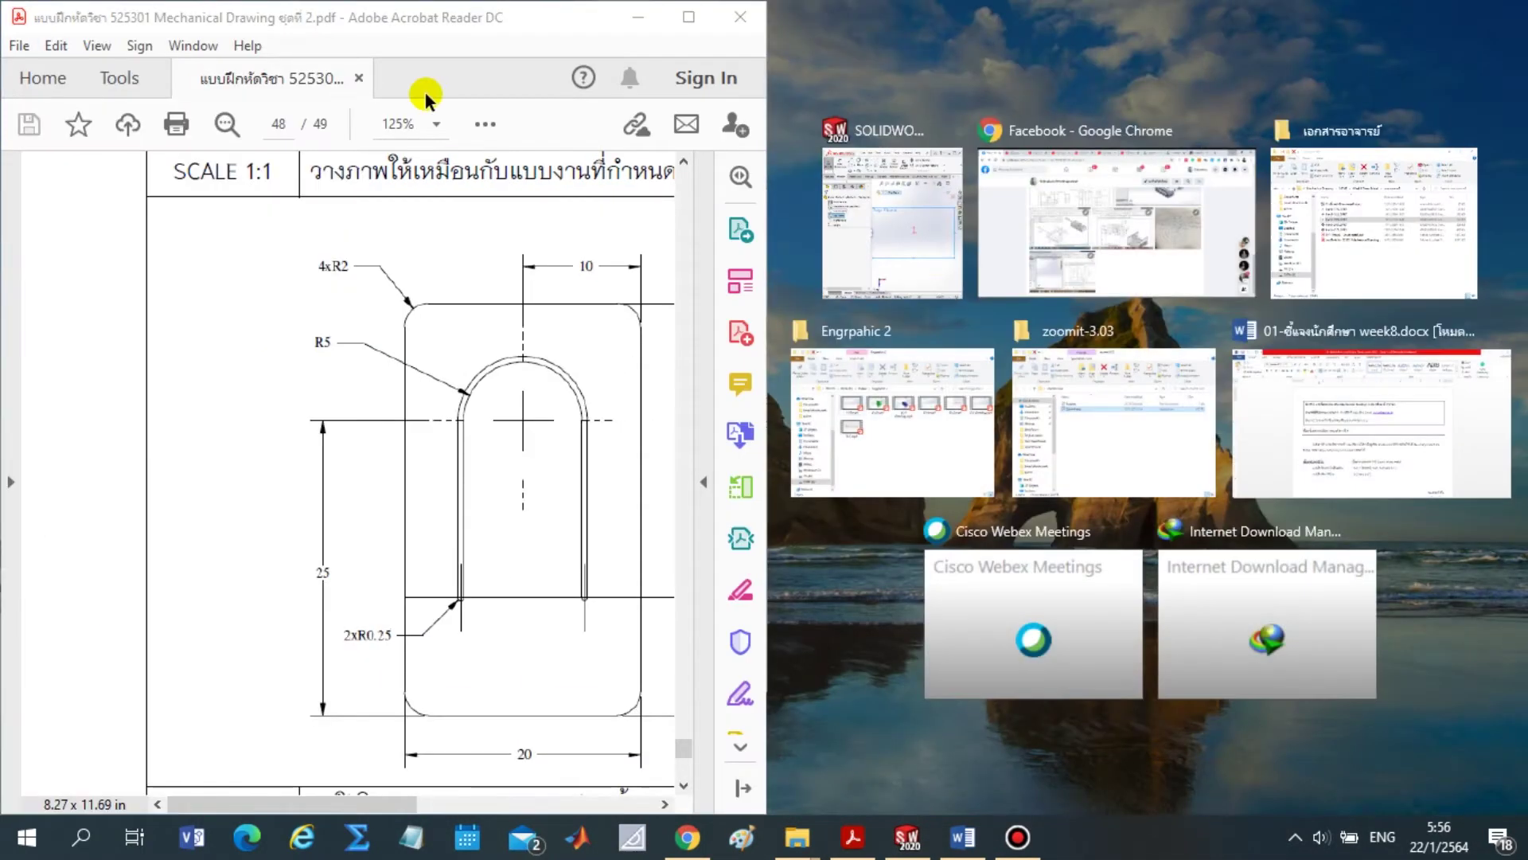
{"action": "left_click", "coordinate": [942, 236]}
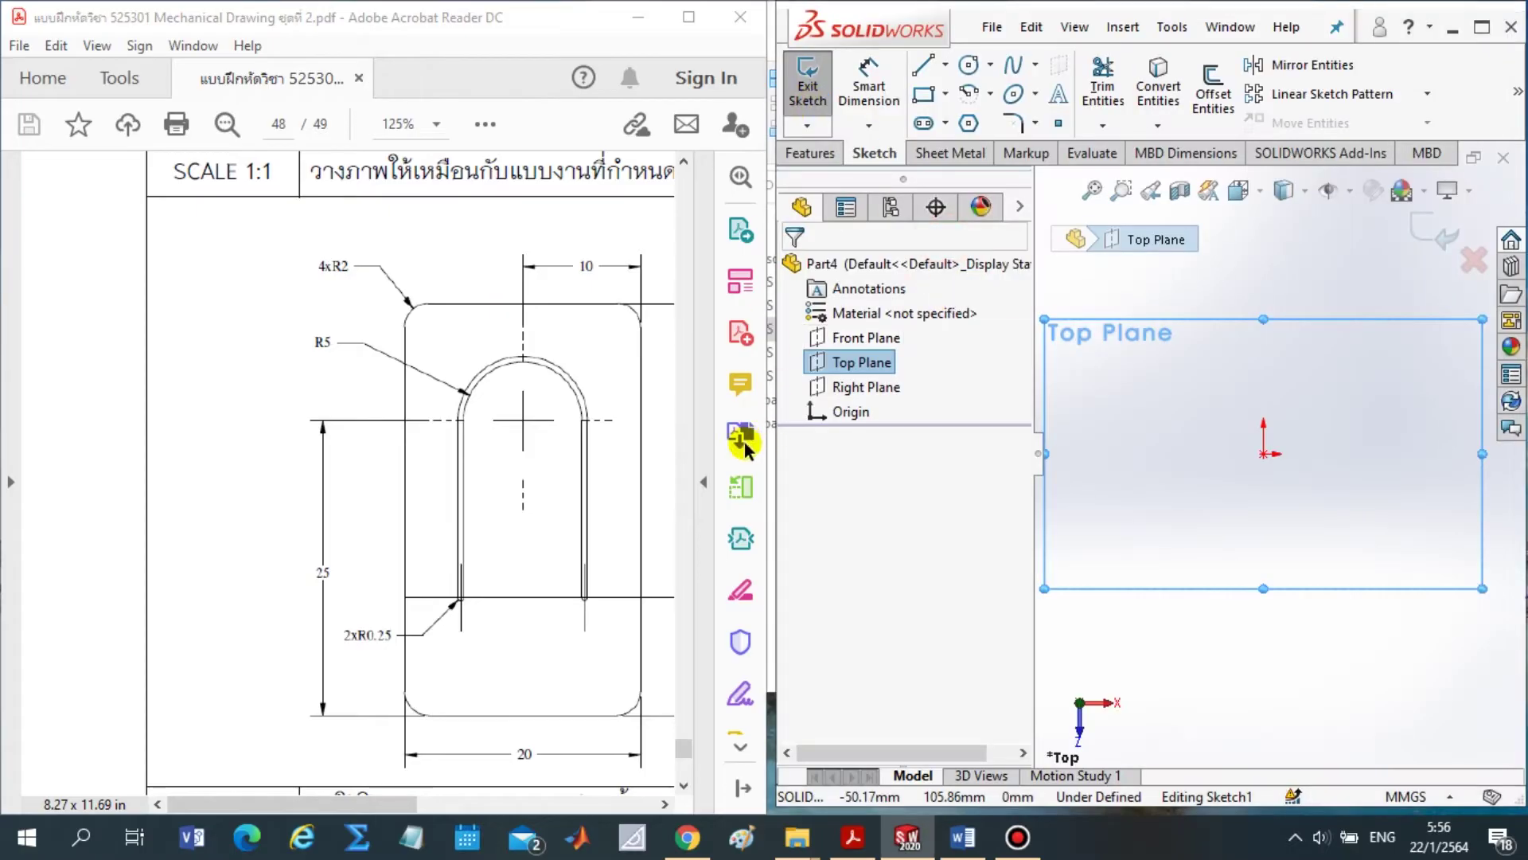
{"action": "left_click", "coordinate": [924, 28]}
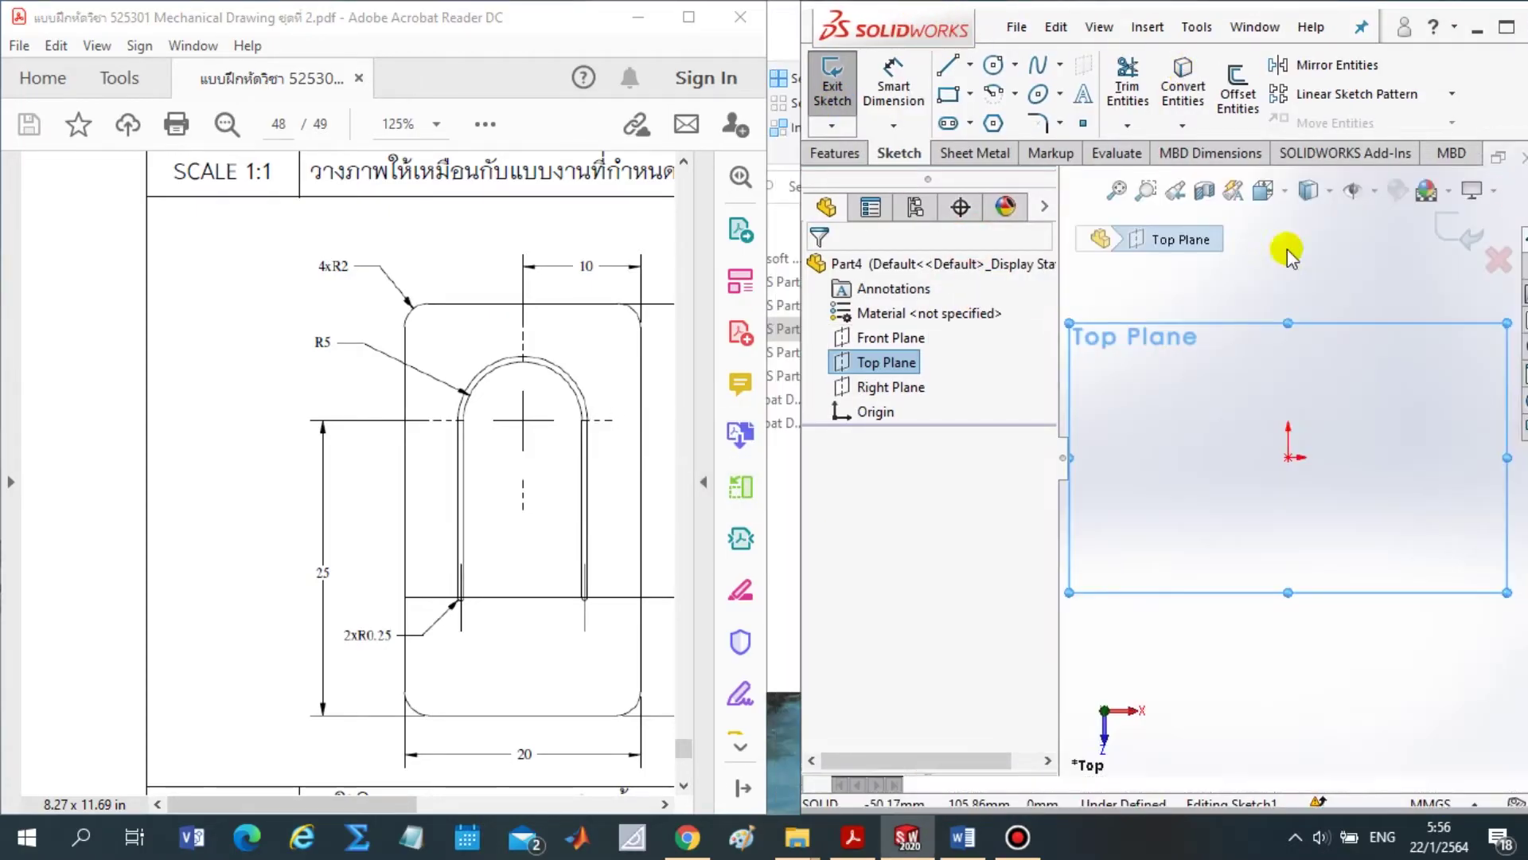
{"action": "left_click_drag", "start_coordinate": [774, 478], "coordinate": [621, 482]}
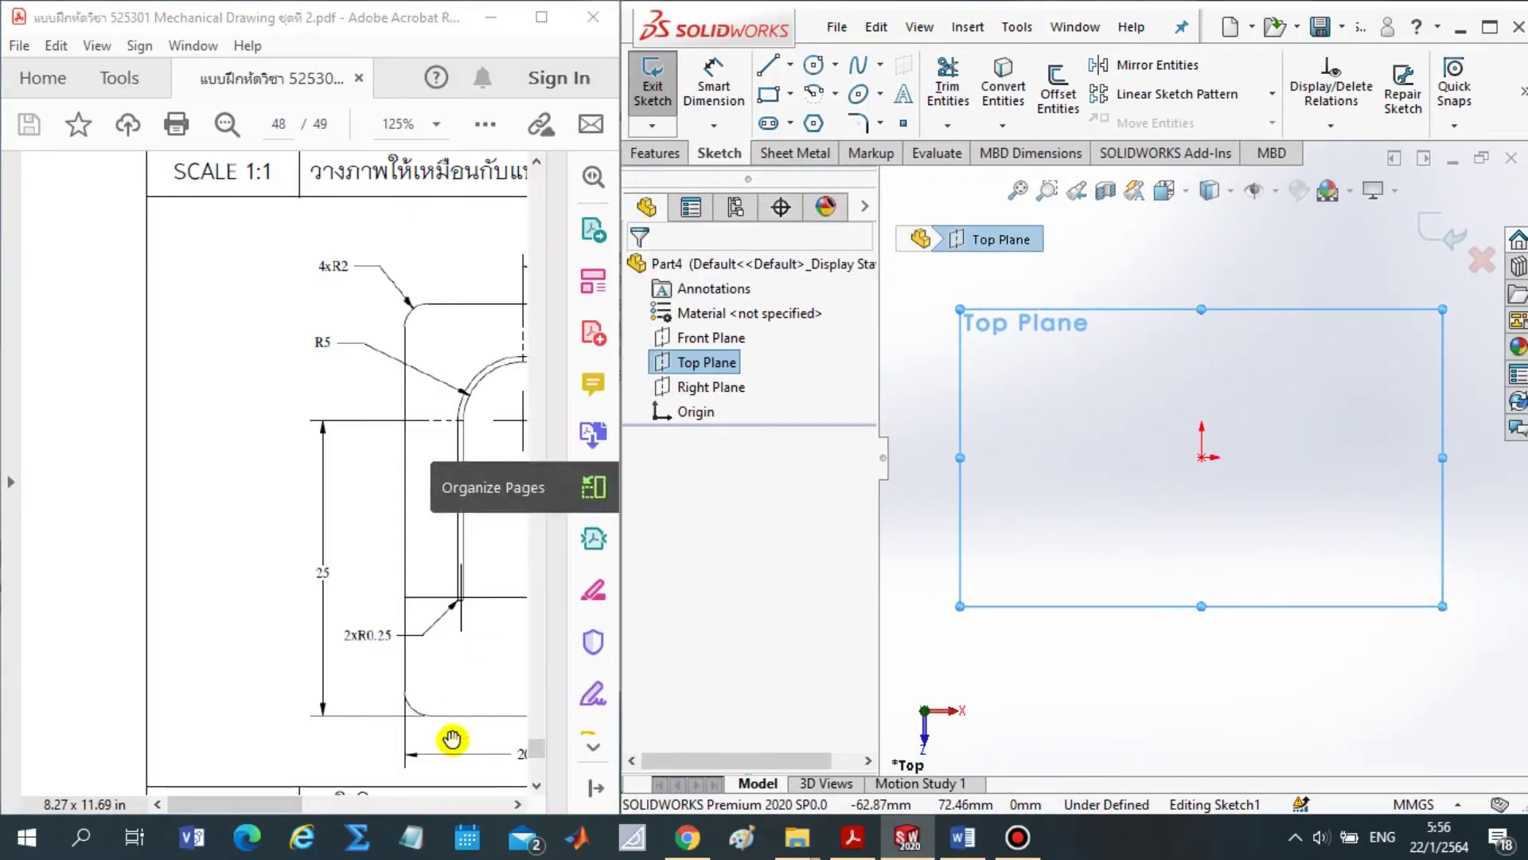
{"action": "left_click_drag", "start_coordinate": [292, 804], "coordinate": [341, 810]}
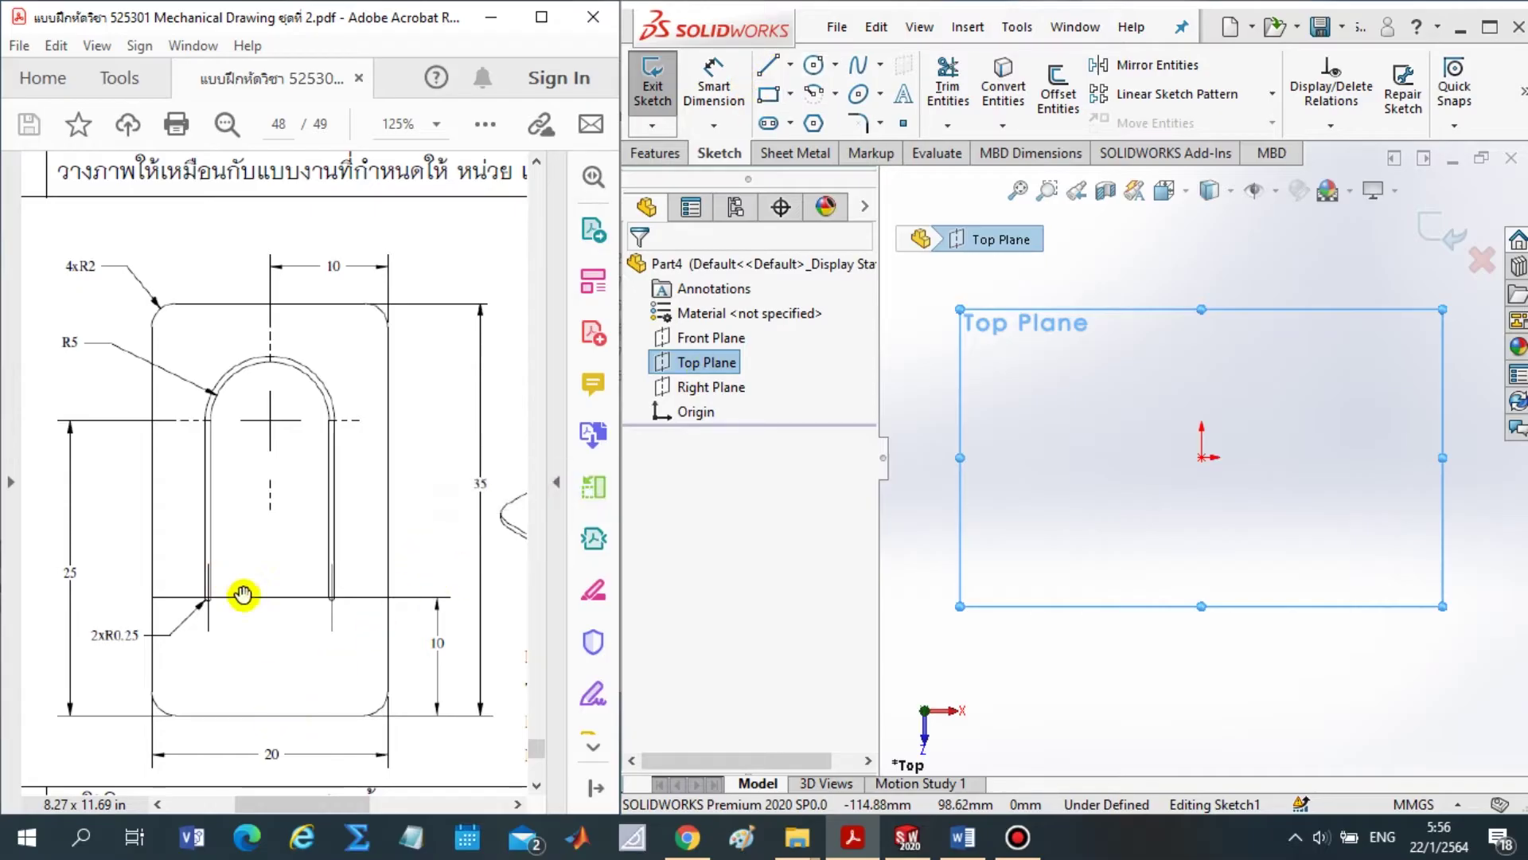
Draw a corner rectangle from the origin, discarding an unwanted center rectangle
{"action": "left_click", "coordinate": [769, 94]}
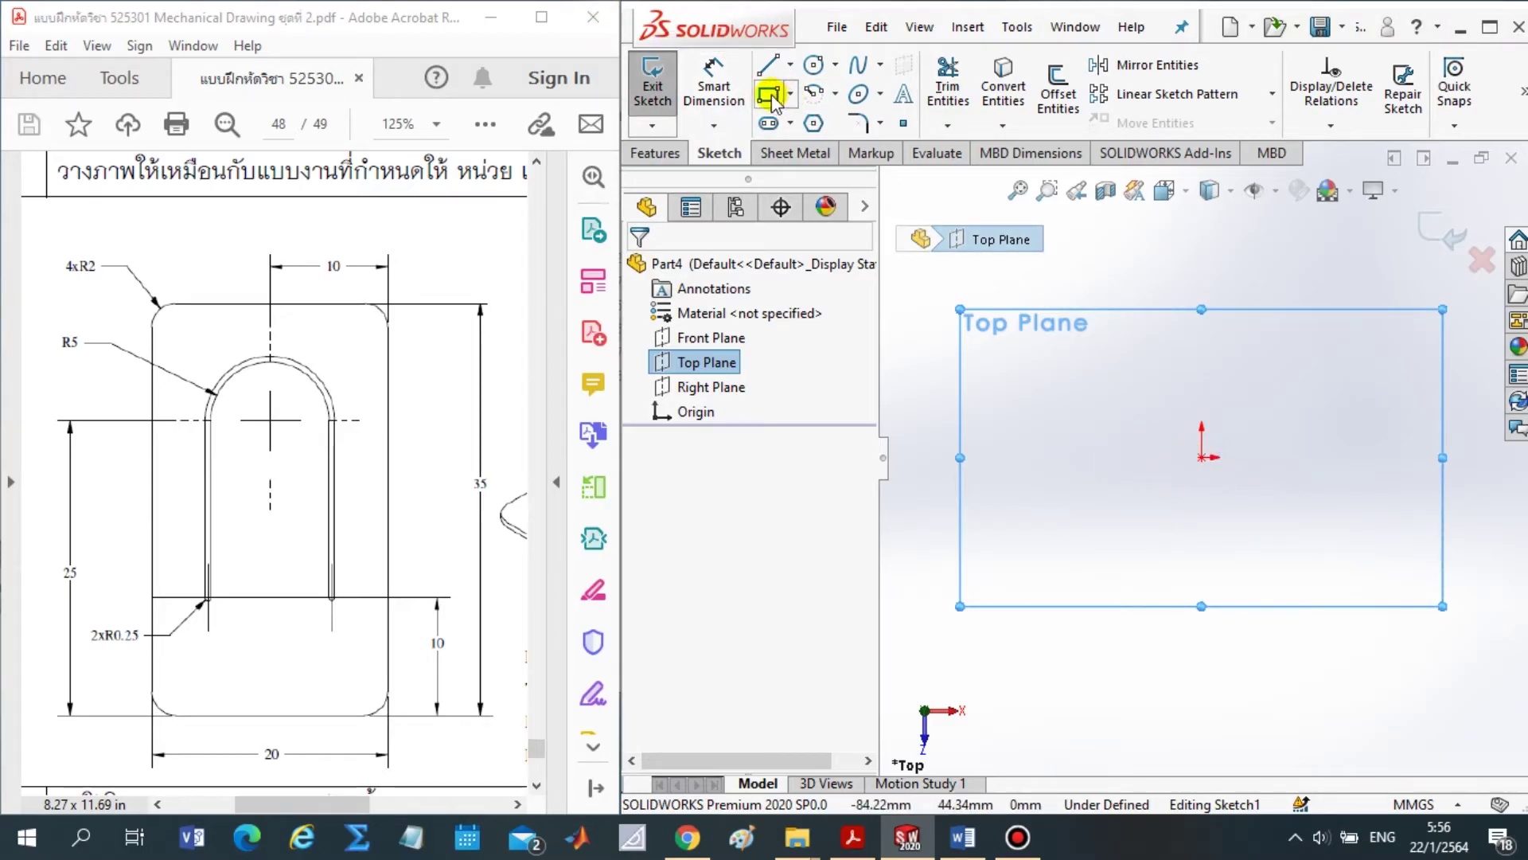
{"action": "left_click", "coordinate": [769, 94]}
{"action": "left_click", "coordinate": [1202, 457]}
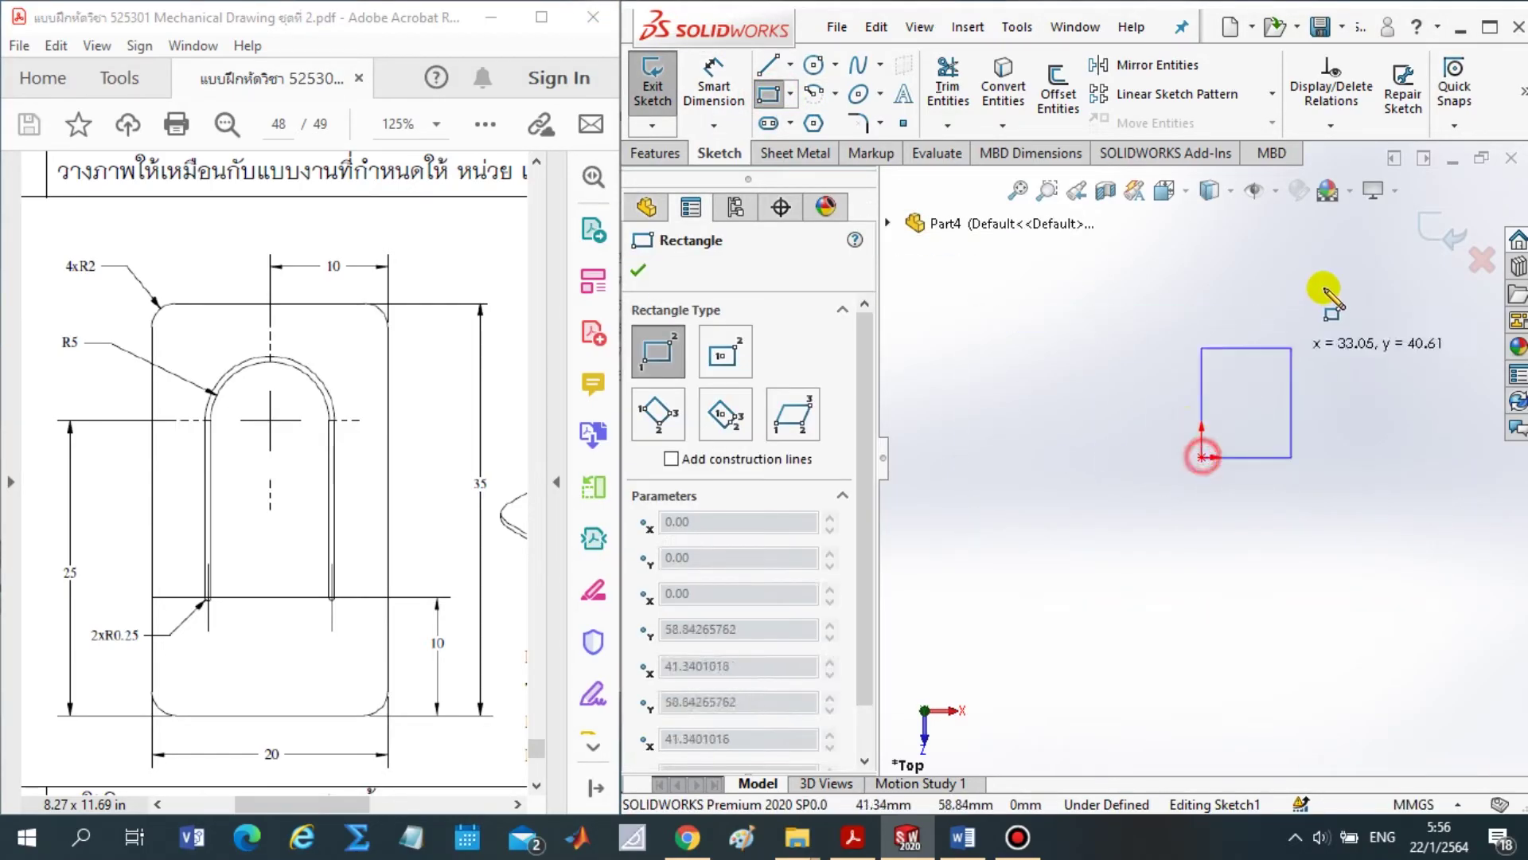
{"action": "left_click", "coordinate": [1357, 288]}
{"action": "left_click", "coordinate": [723, 356]}
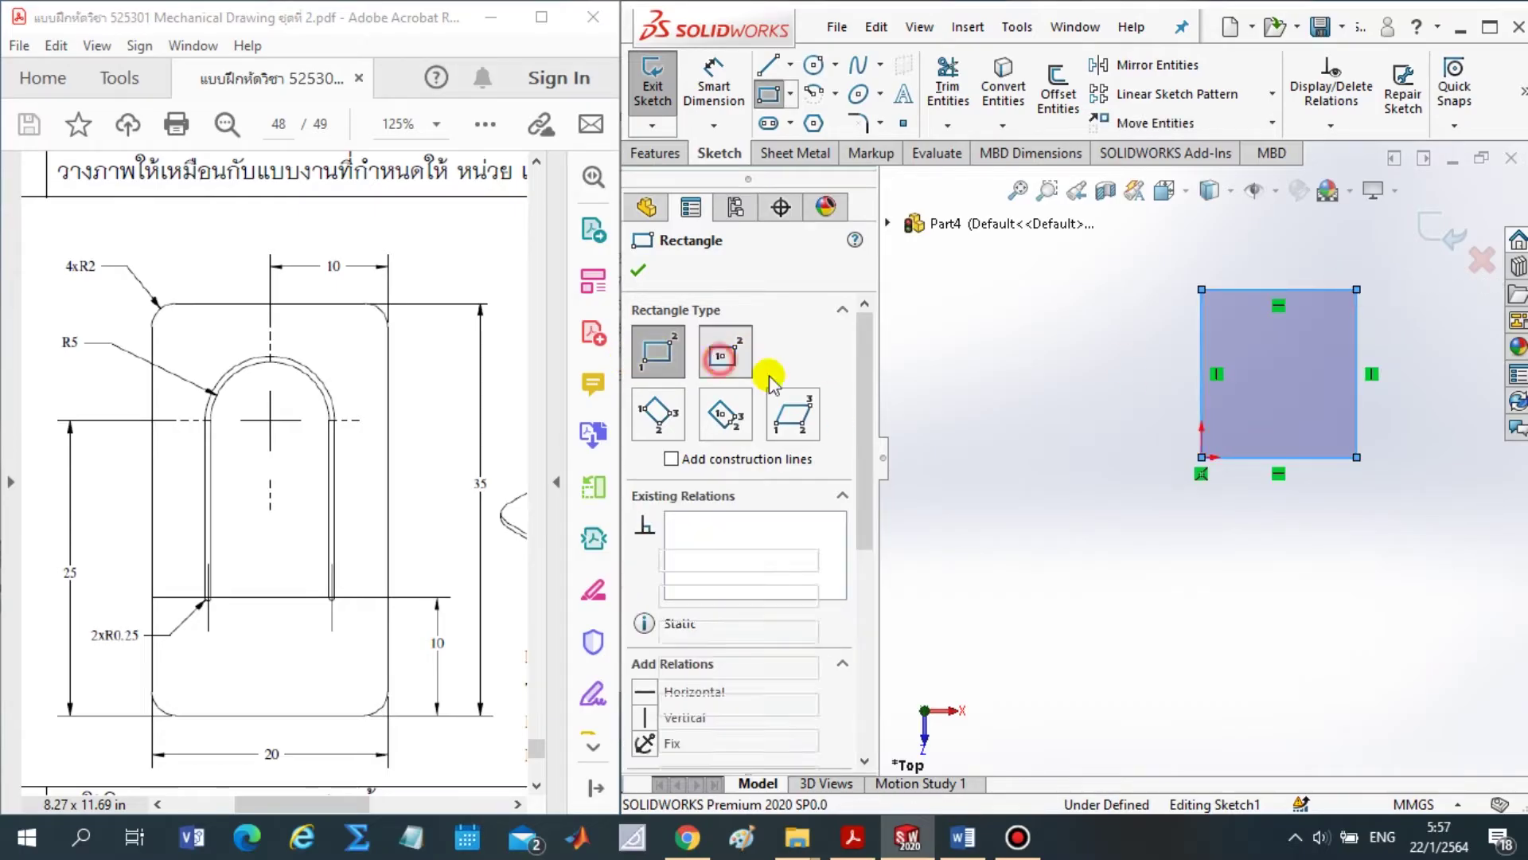
{"action": "left_click", "coordinate": [1202, 457]}
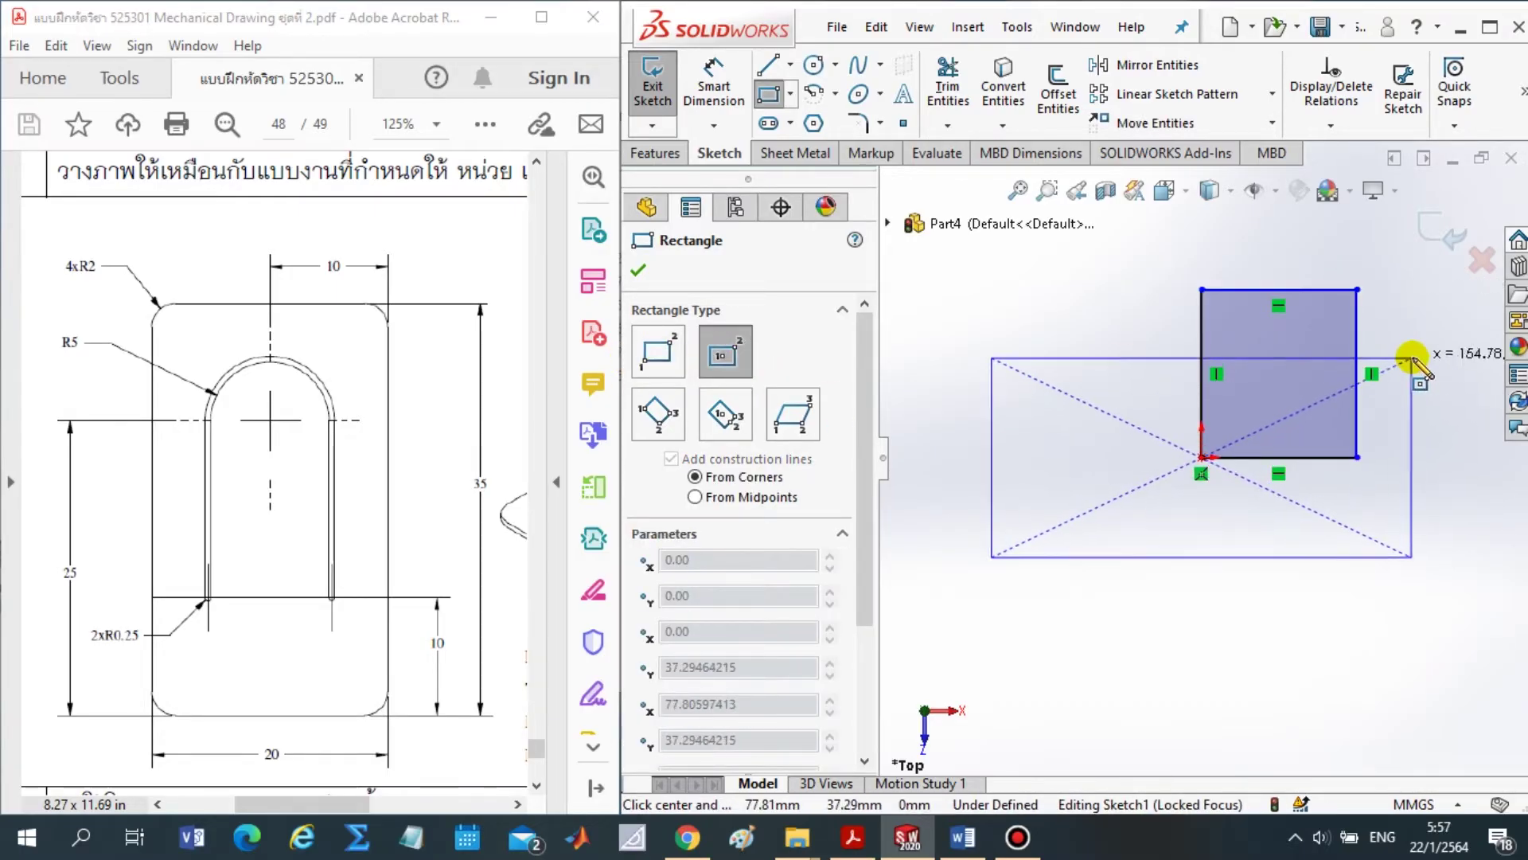
{"action": "key", "text": "Escape"}
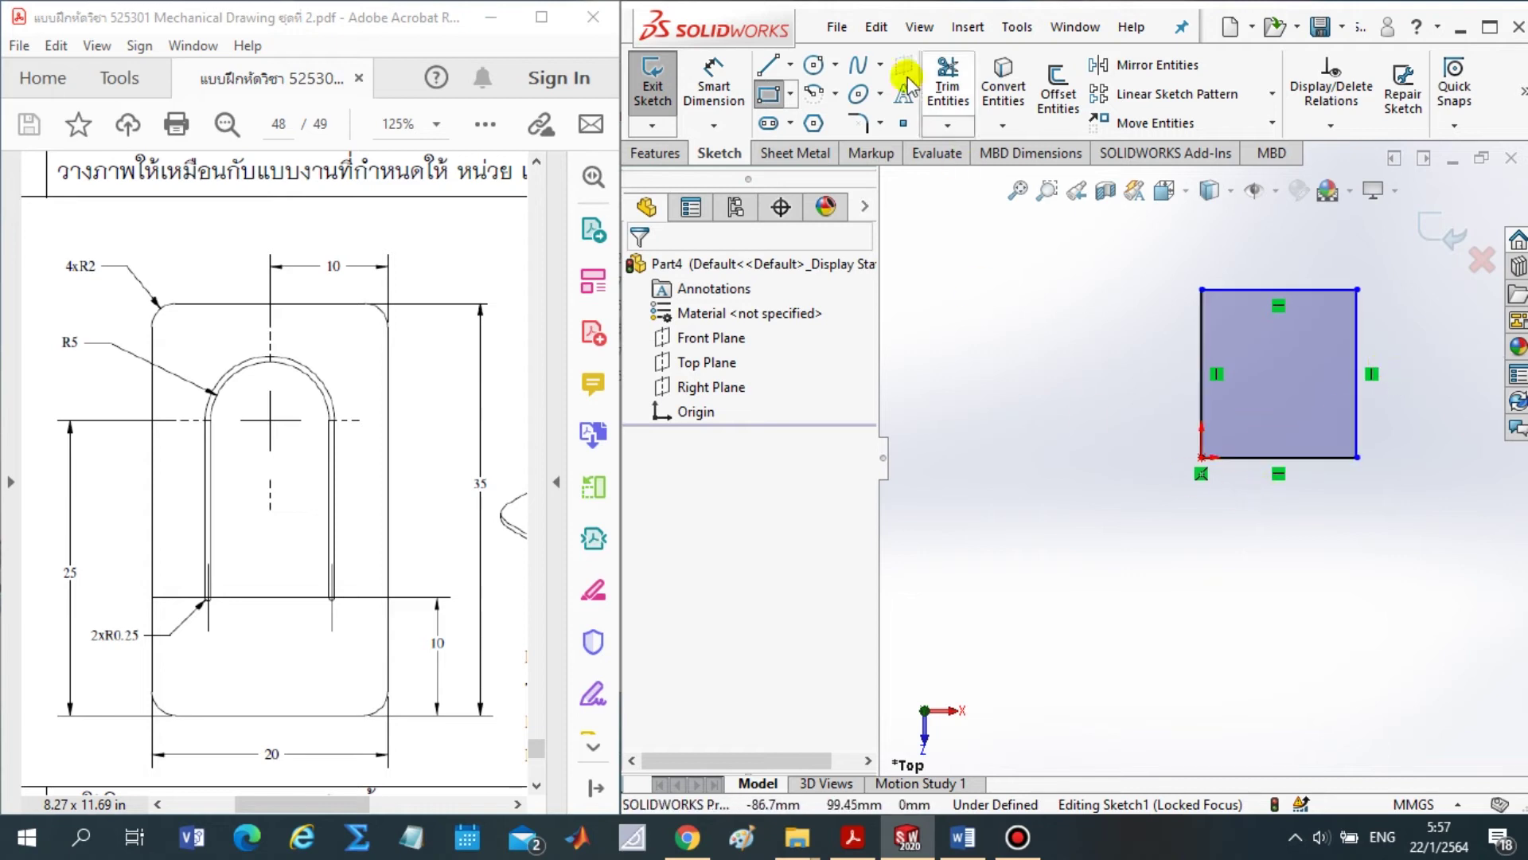
Add a width dimension to the rectangle's bottom edge
{"action": "left_click", "coordinate": [714, 86]}
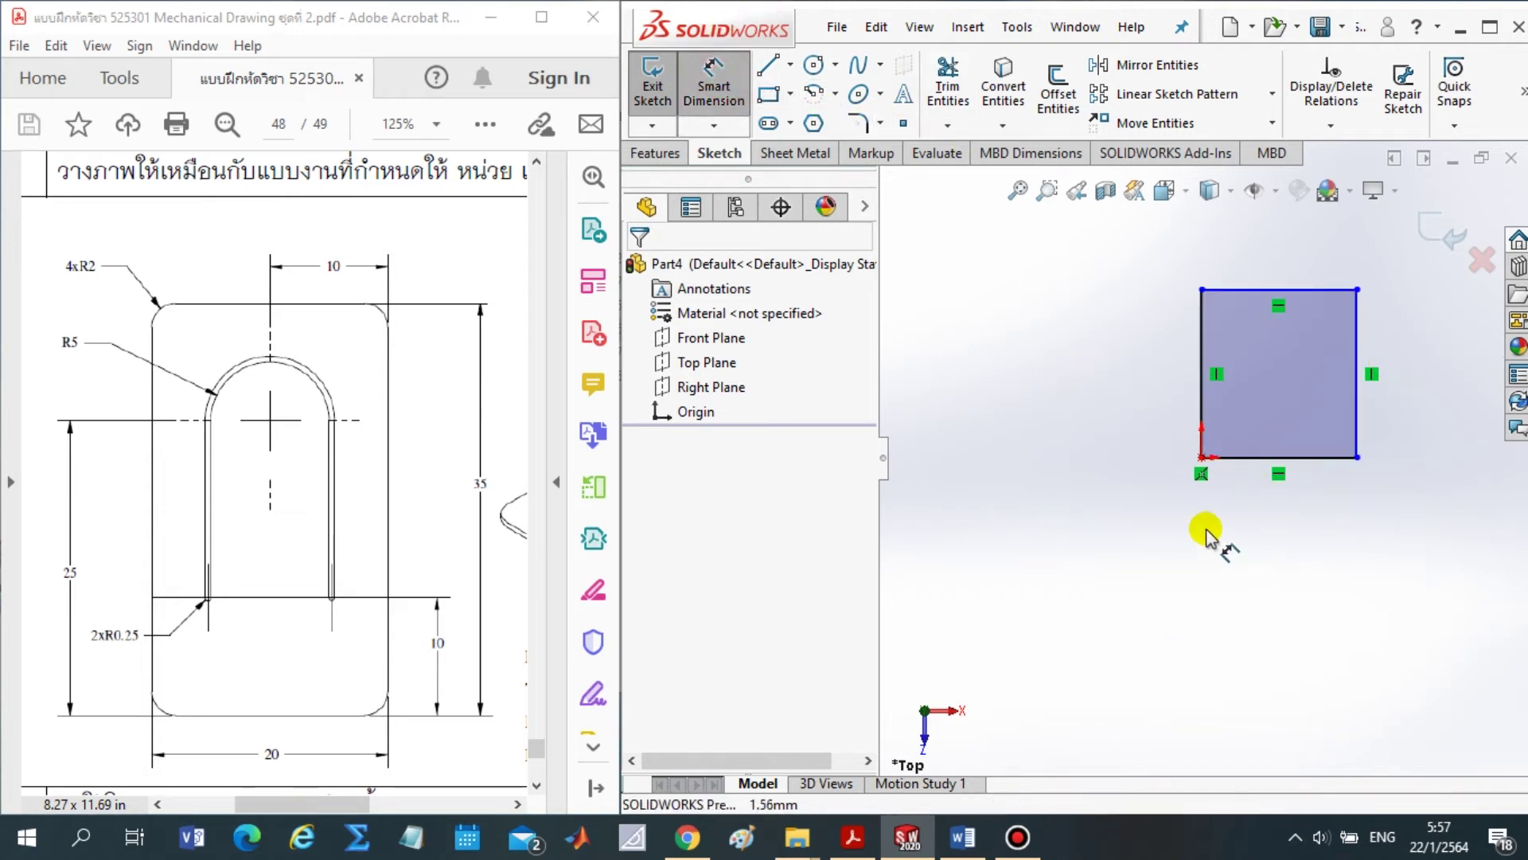
{"action": "left_click", "coordinate": [1306, 458]}
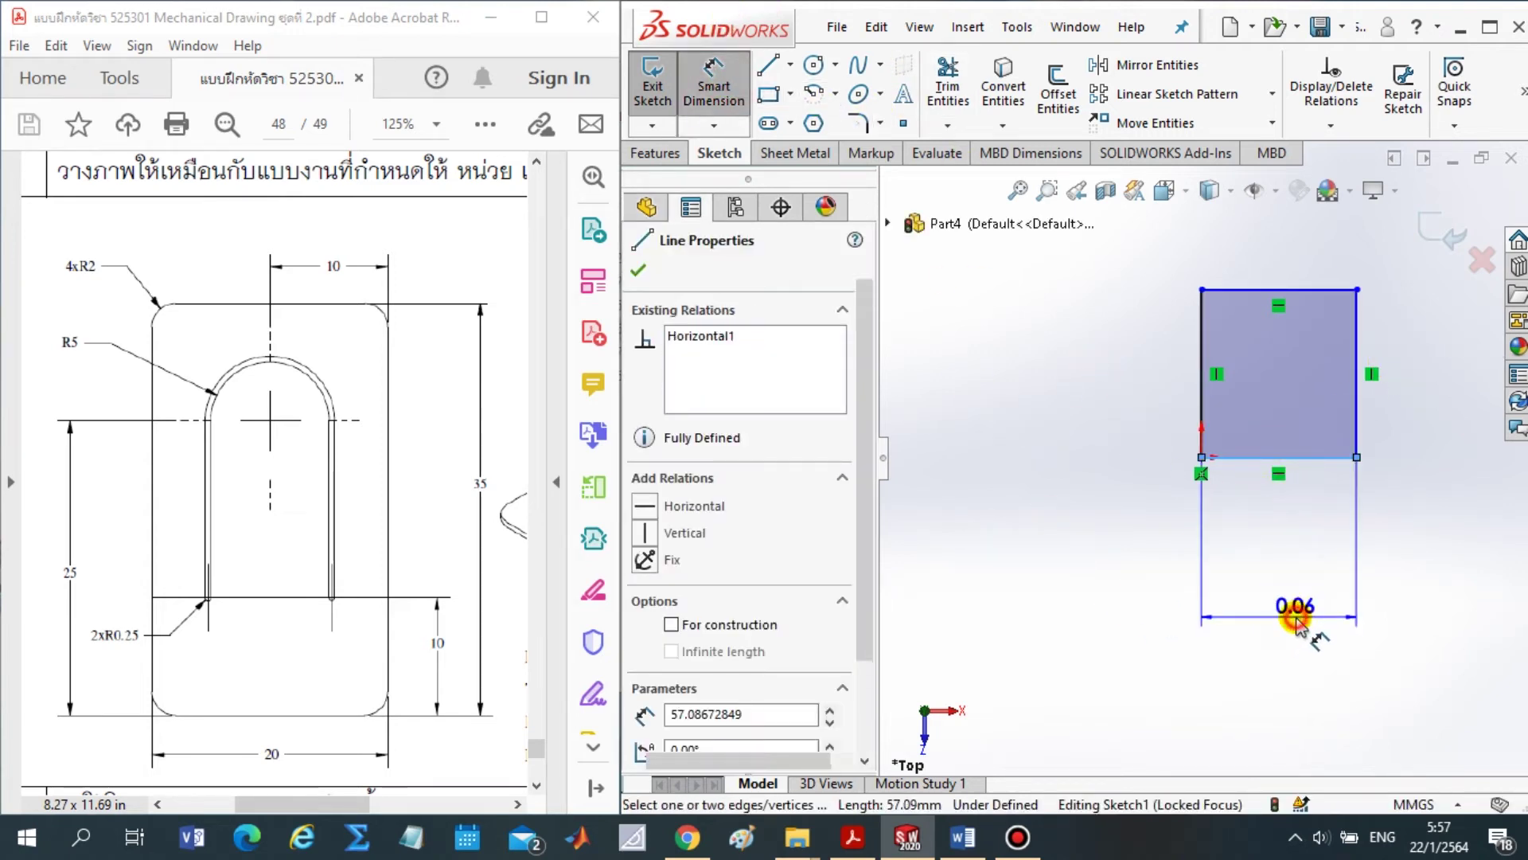
{"action": "left_click", "coordinate": [1296, 624]}
{"action": "type", "text": "20"}
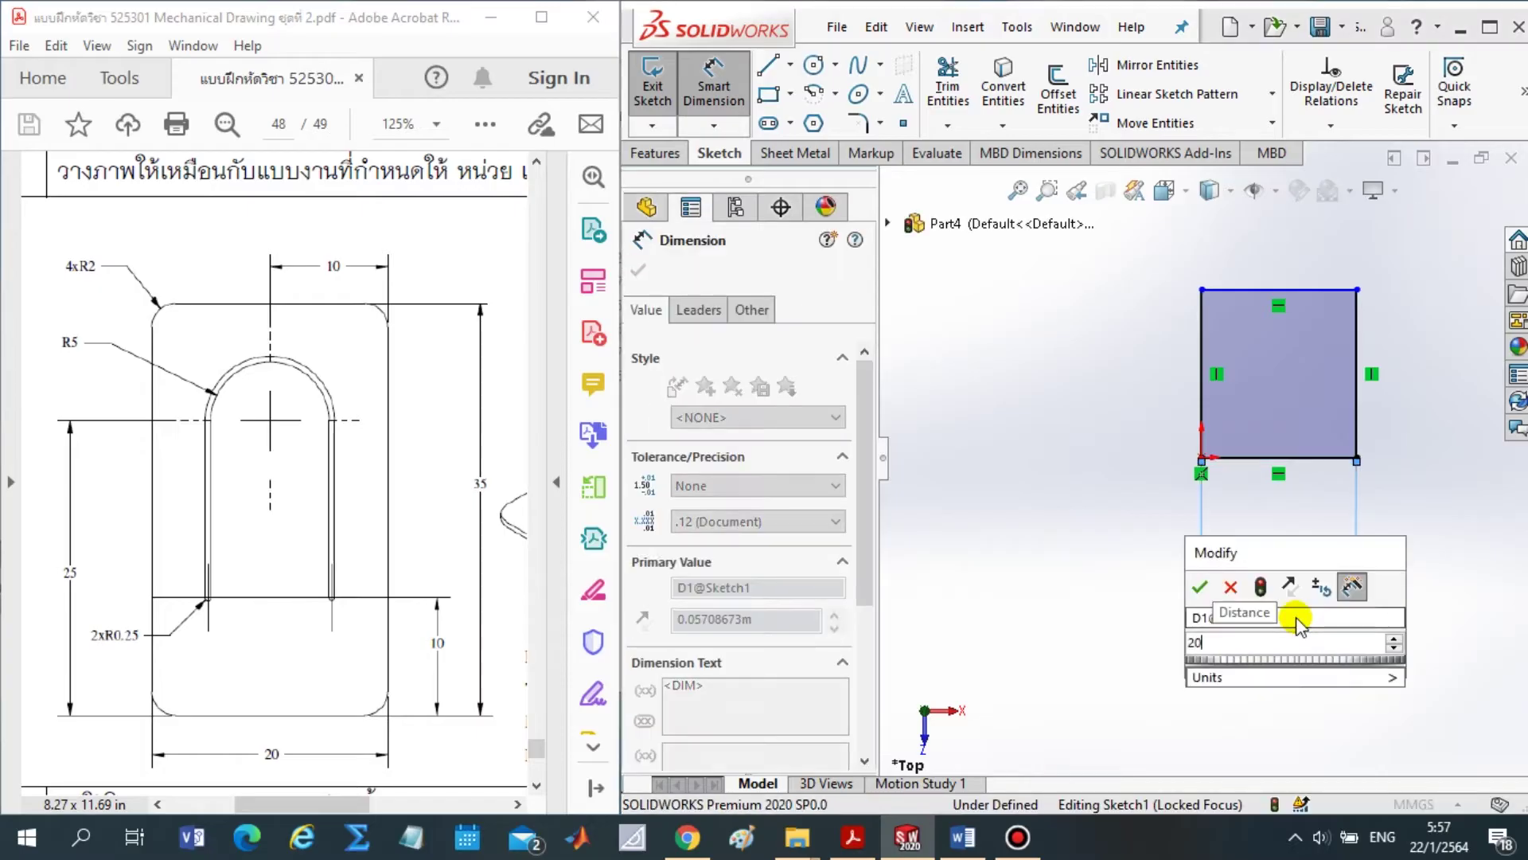
{"action": "key", "text": "Escape"}
{"action": "key", "text": "Escape"}
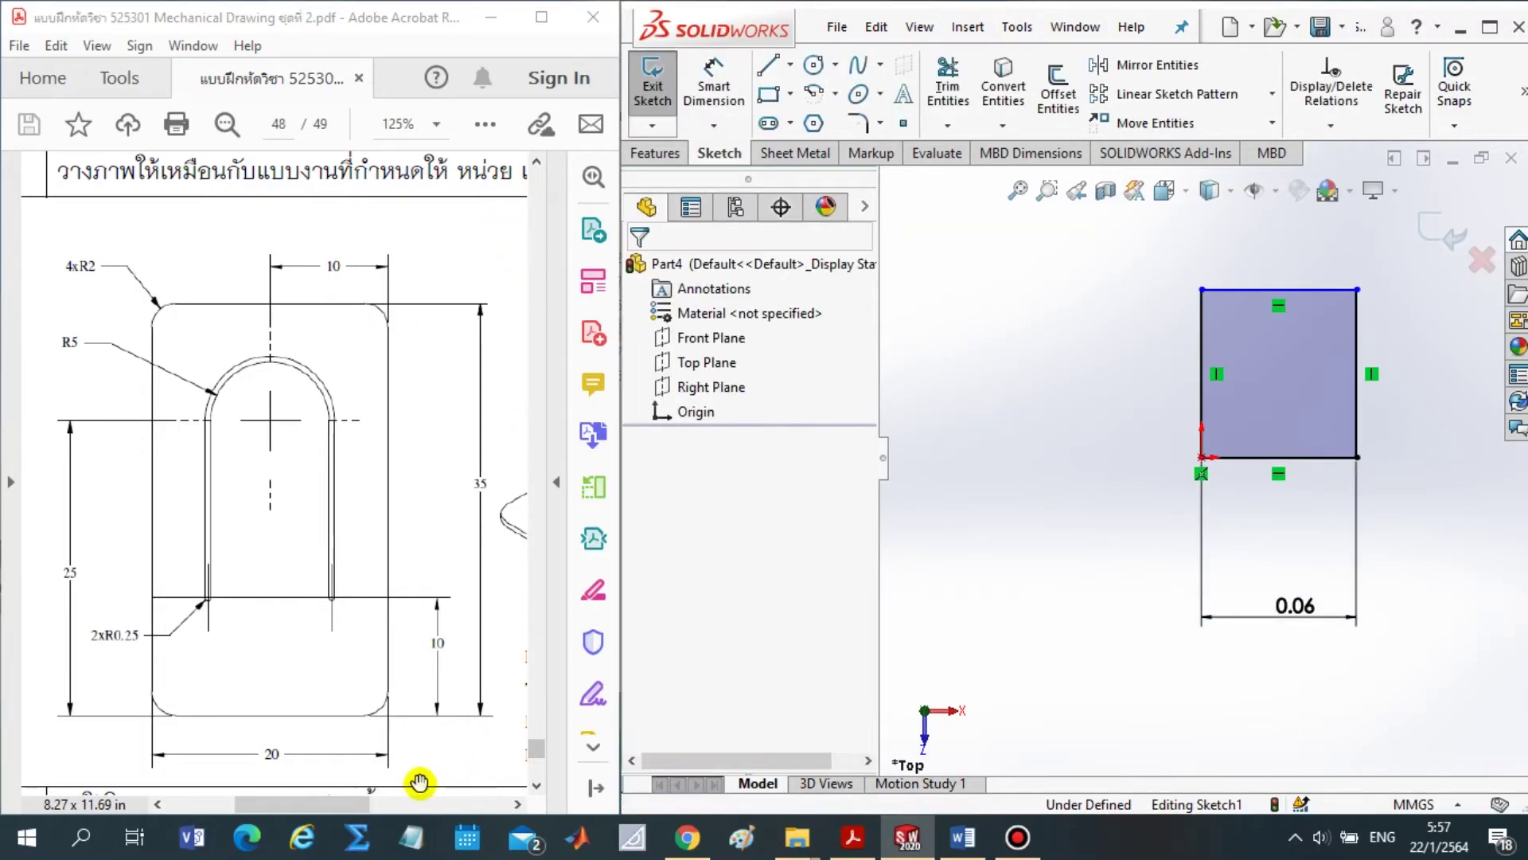
{"action": "mouse_move", "coordinate": [346, 809]}
{"action": "left_mouse_down"}
{"action": "mouse_move", "coordinate": [395, 809]}
{"action": "mouse_move", "coordinate": [321, 791]}
{"action": "left_mouse_up"}
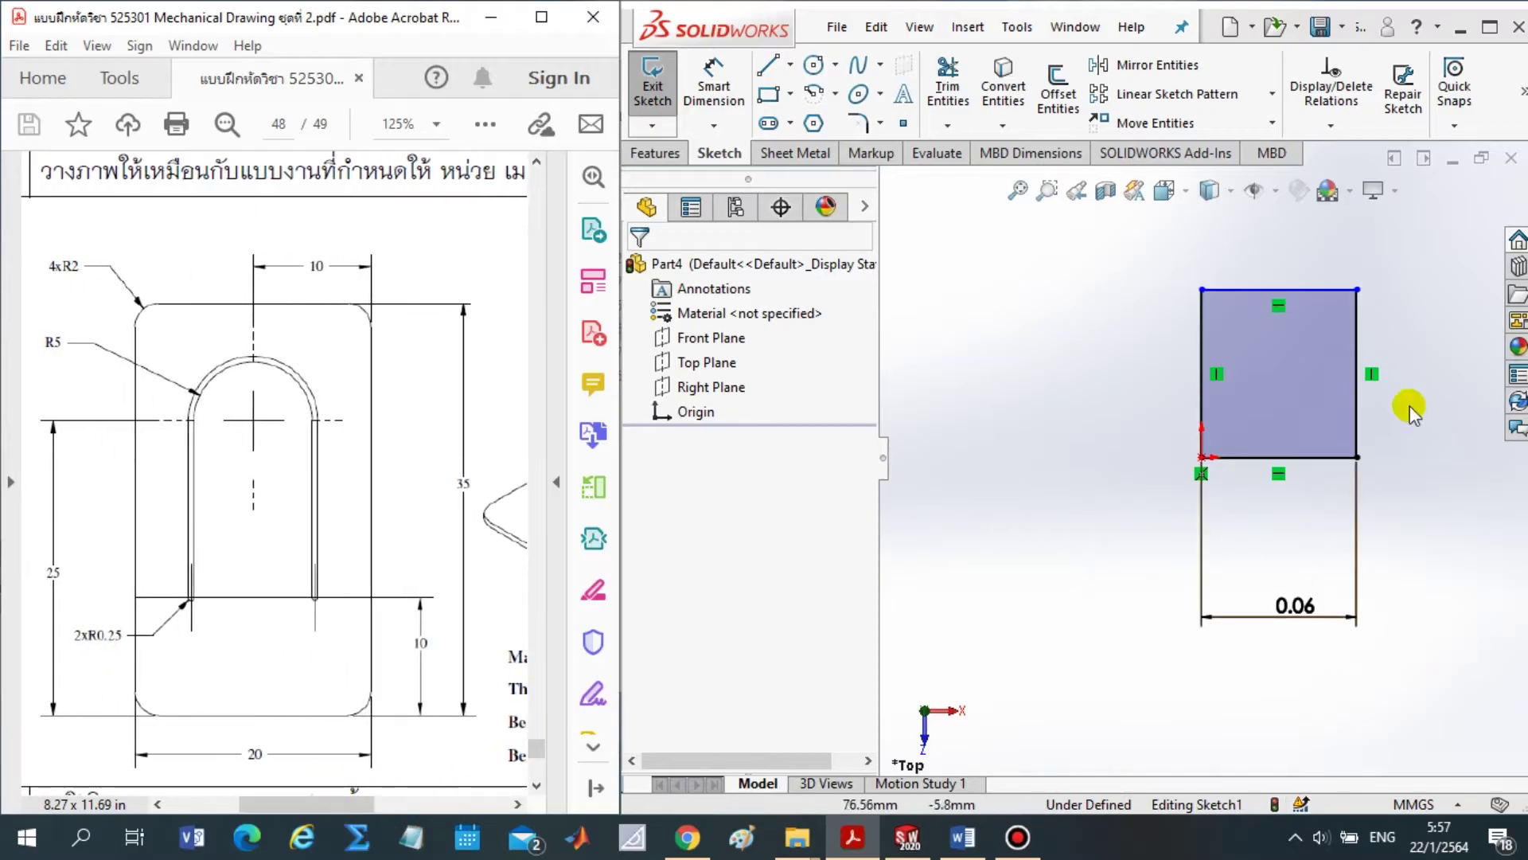
Switch document units to MMGS and set the width dimension to 20 mm
{"action": "left_click", "coordinate": [1415, 804]}
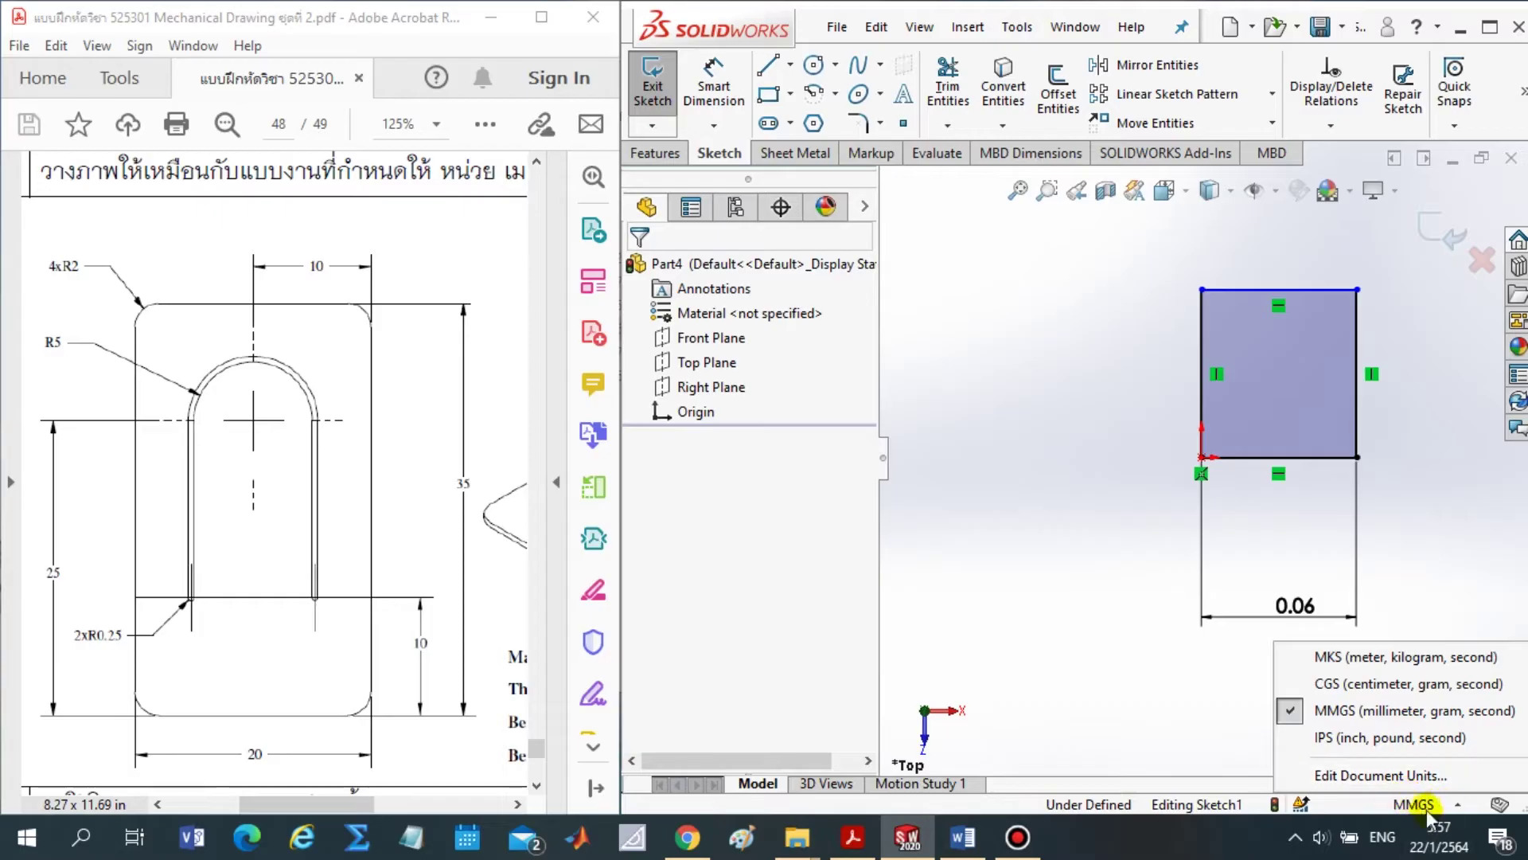
{"action": "left_click", "coordinate": [1359, 710]}
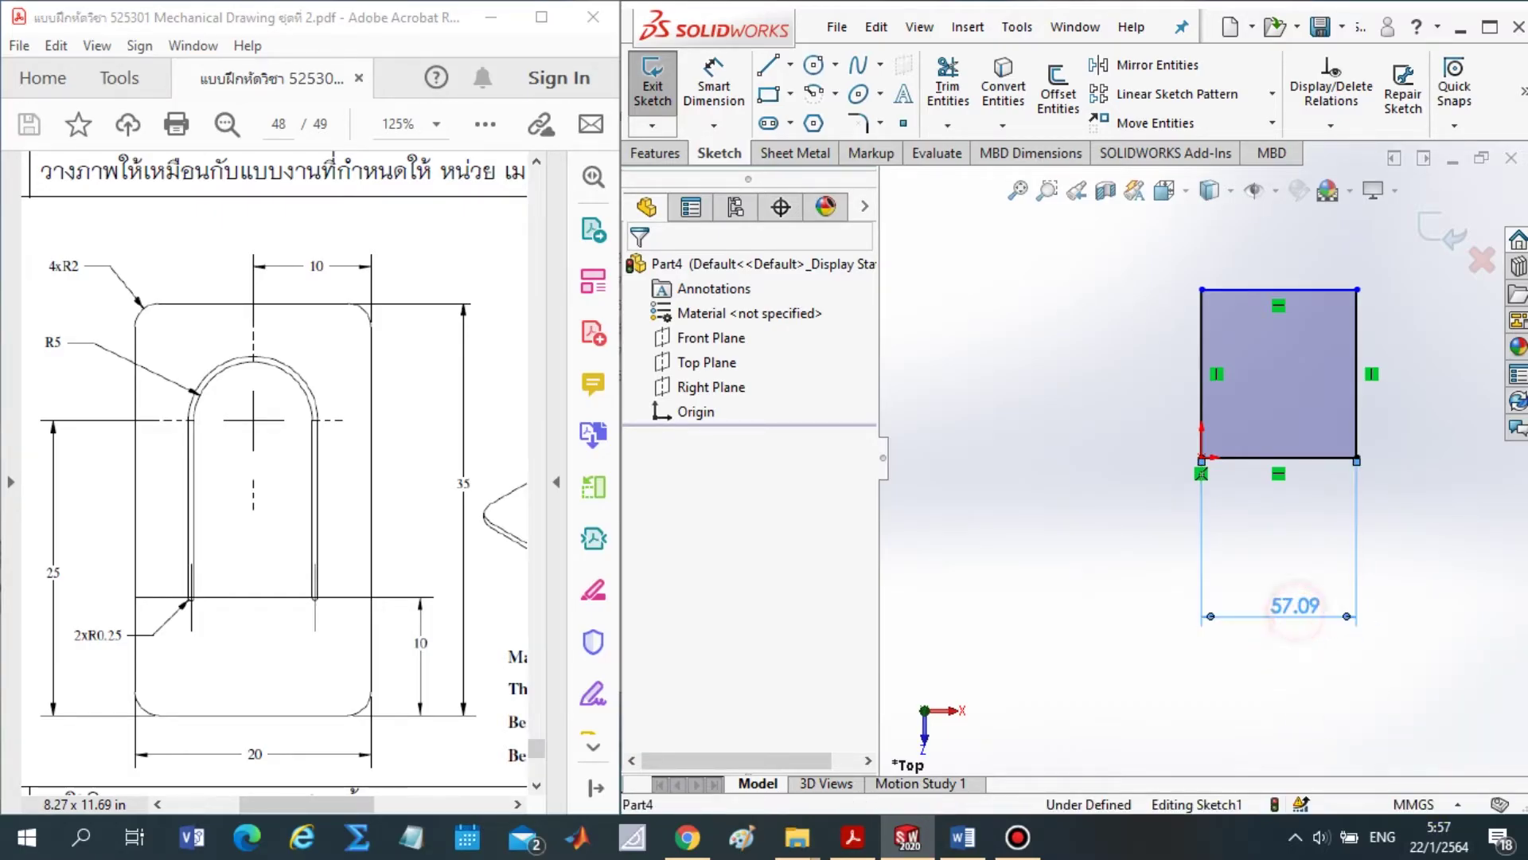
{"action": "left_click", "coordinate": [1285, 603]}
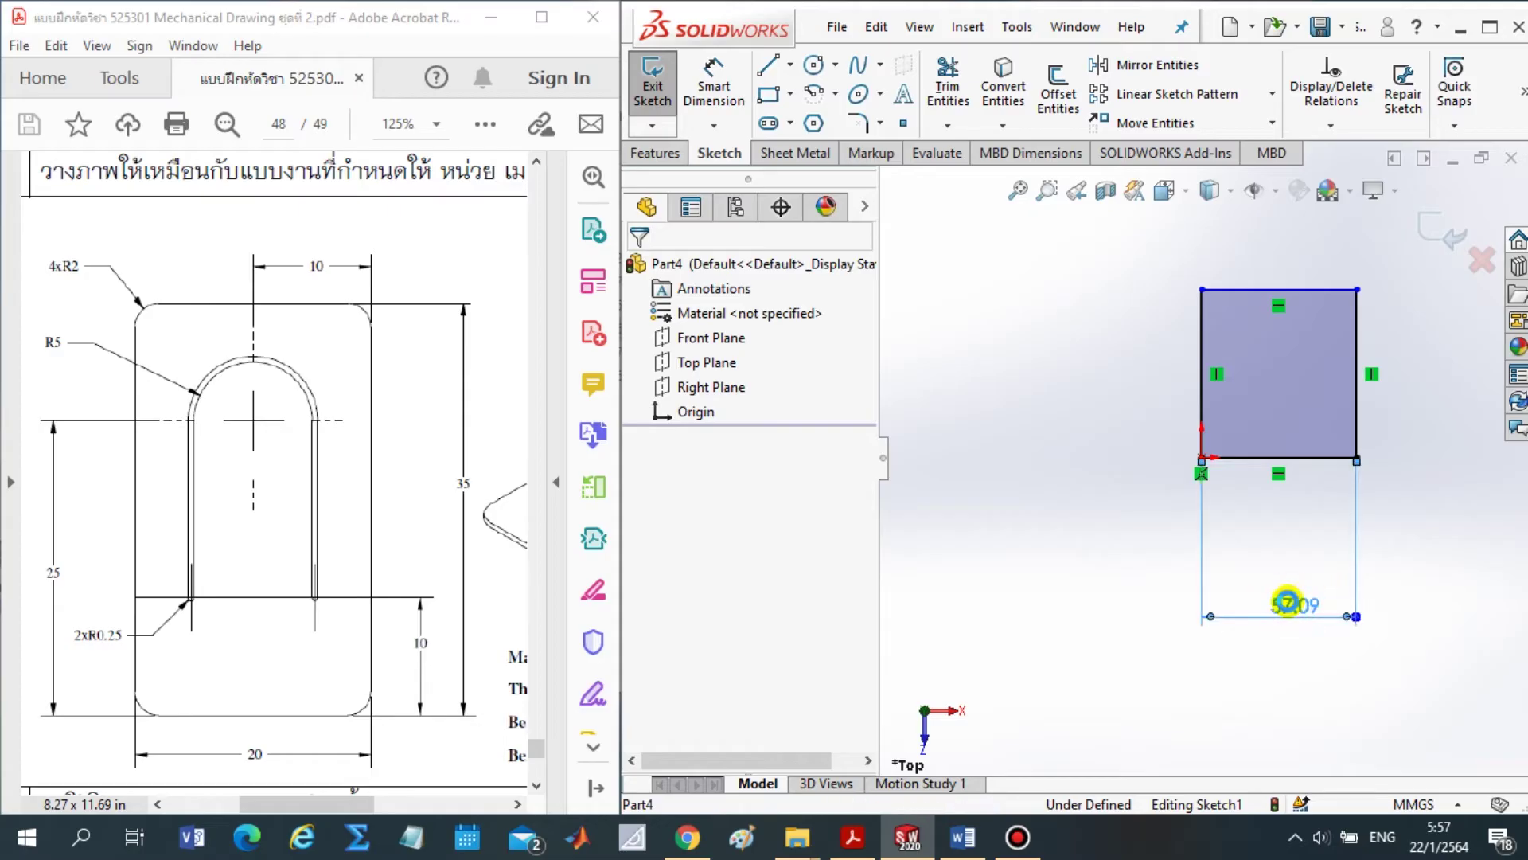
{"action": "double_click", "coordinate": [1284, 603]}
{"action": "type", "text": "20"}
{"action": "key", "text": "Return"}
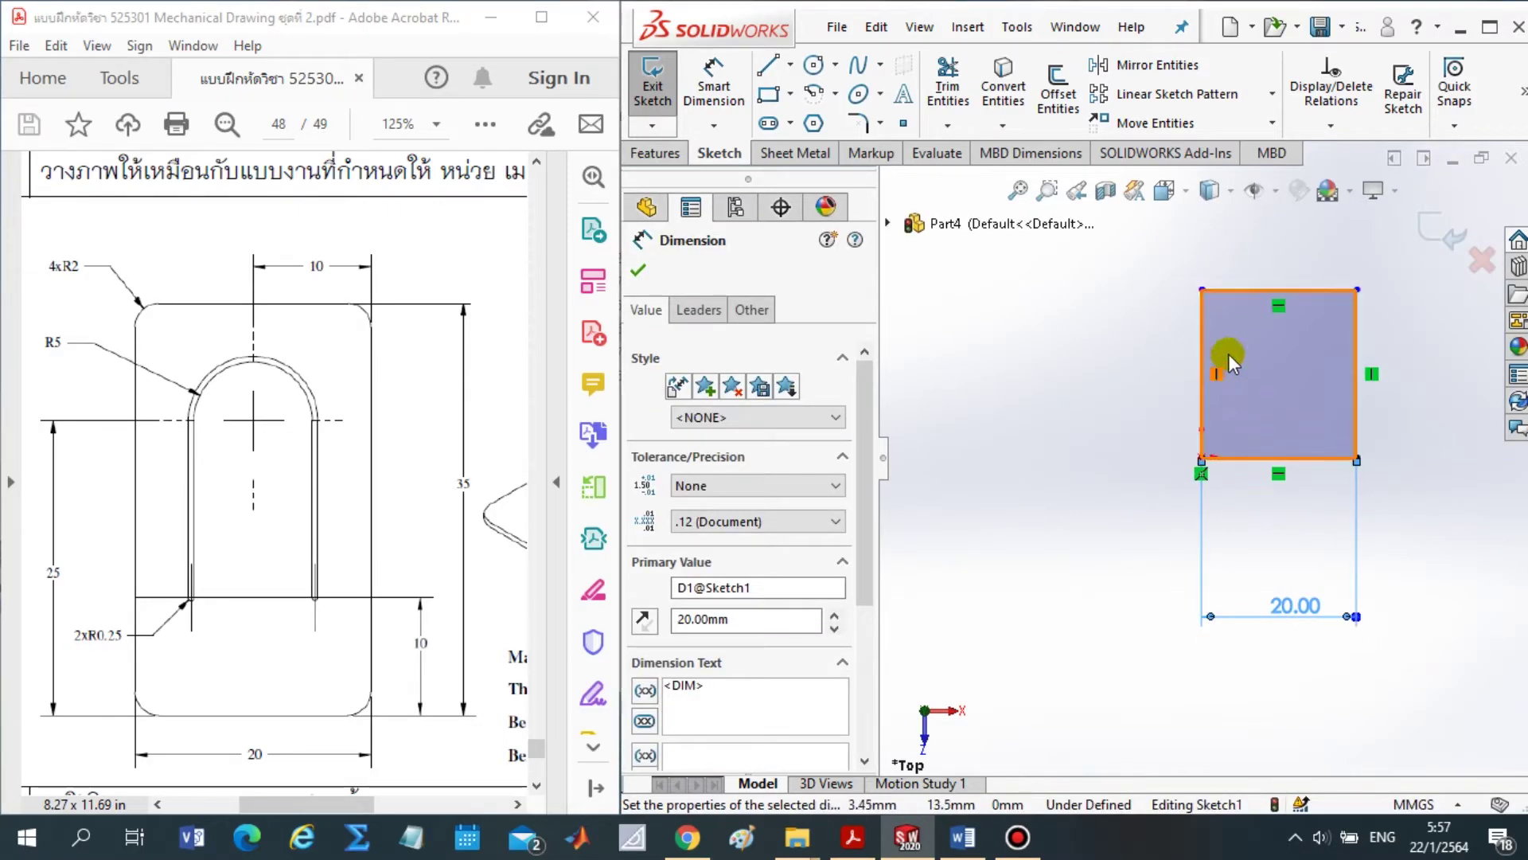
{"action": "left_click", "coordinate": [1357, 418]}
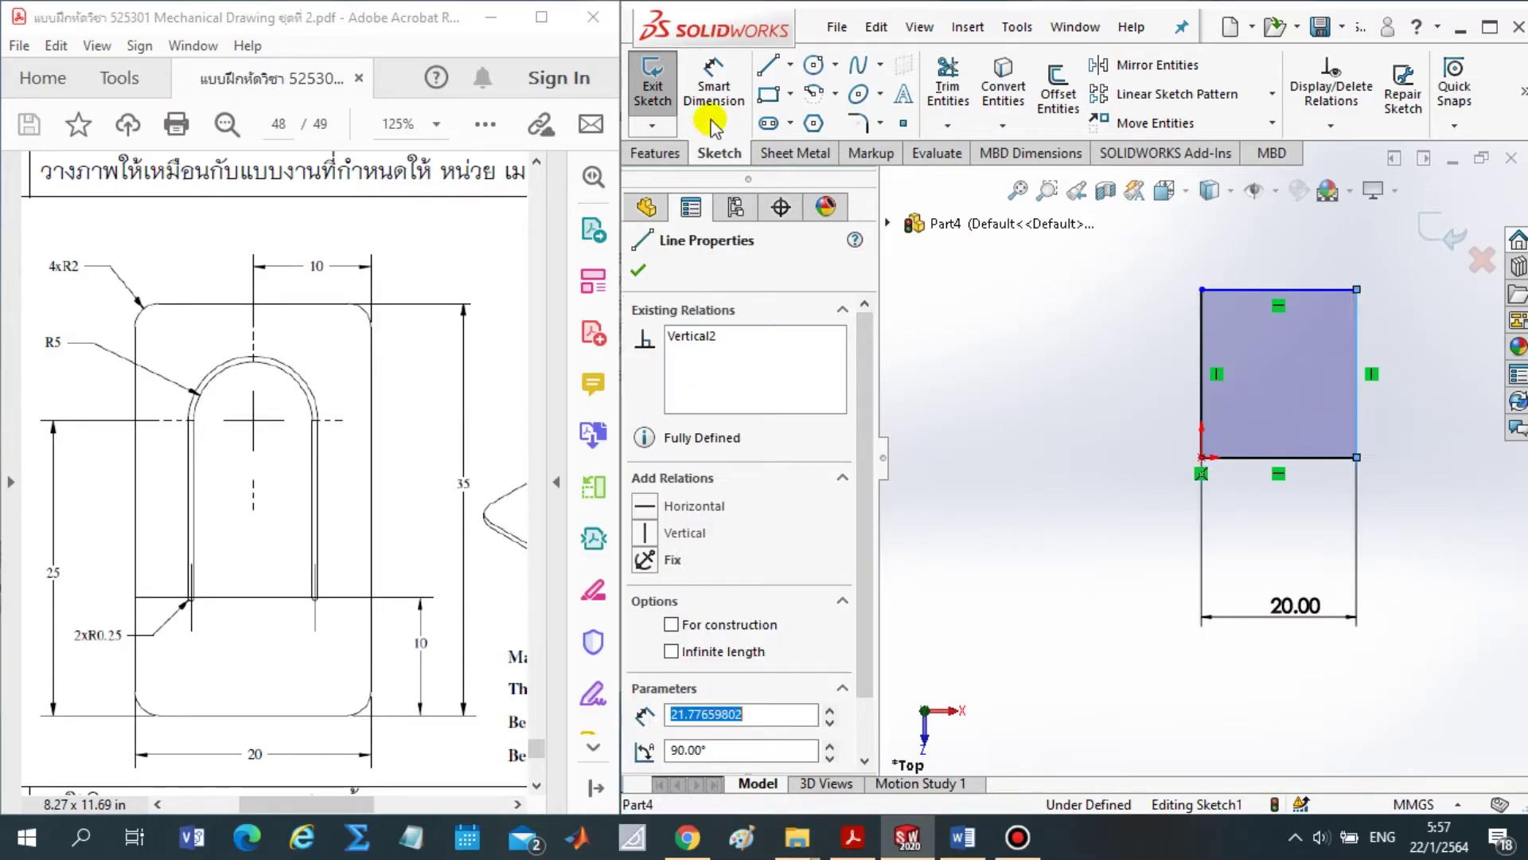
Dimension the rectangle's right edge to a 35 mm height
{"action": "left_click", "coordinate": [700, 79]}
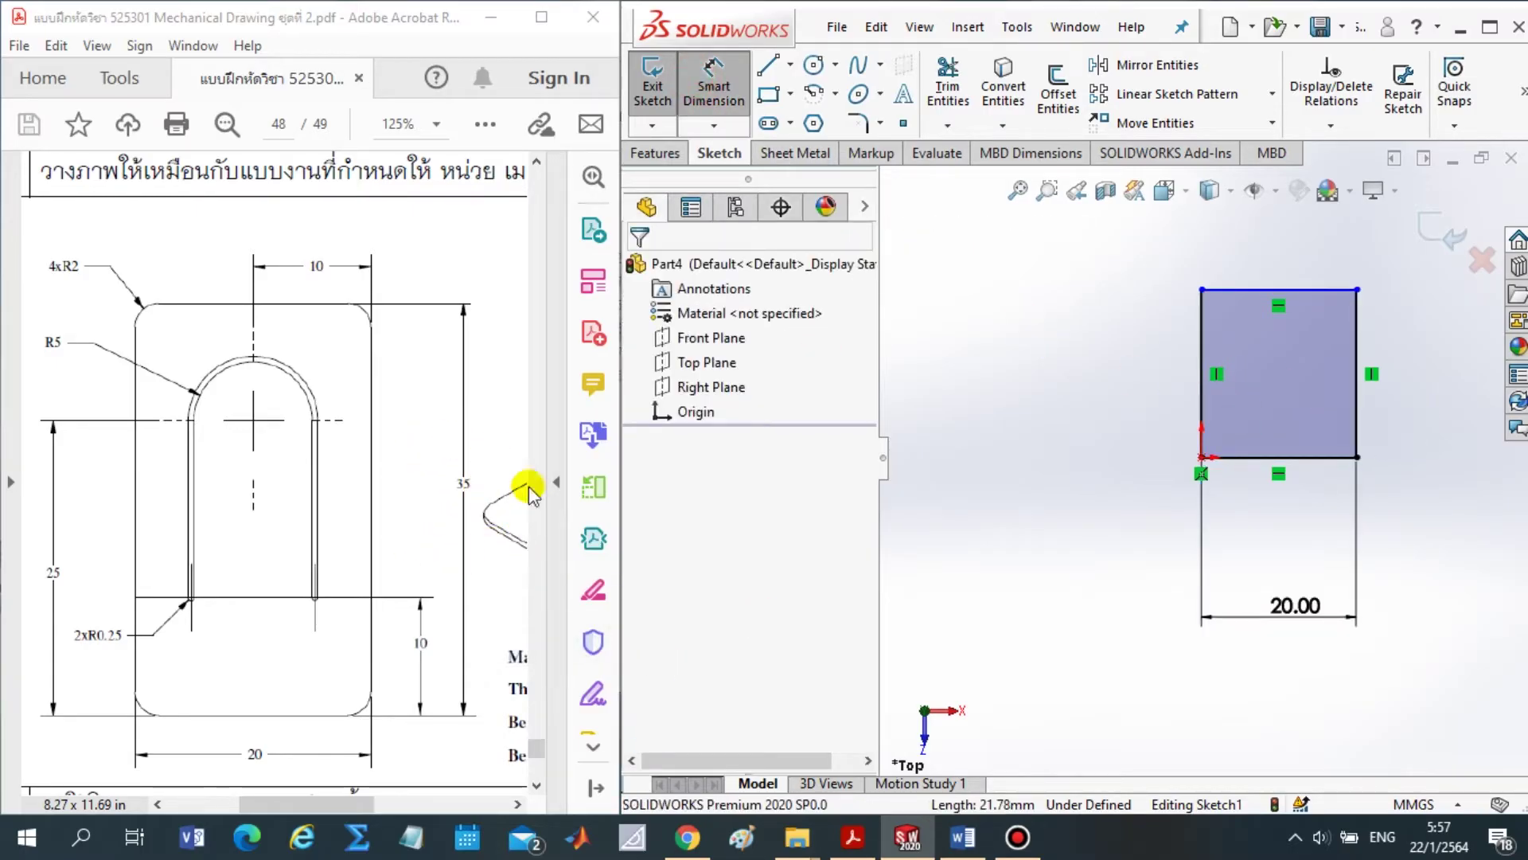
{"action": "left_click", "coordinate": [1357, 426]}
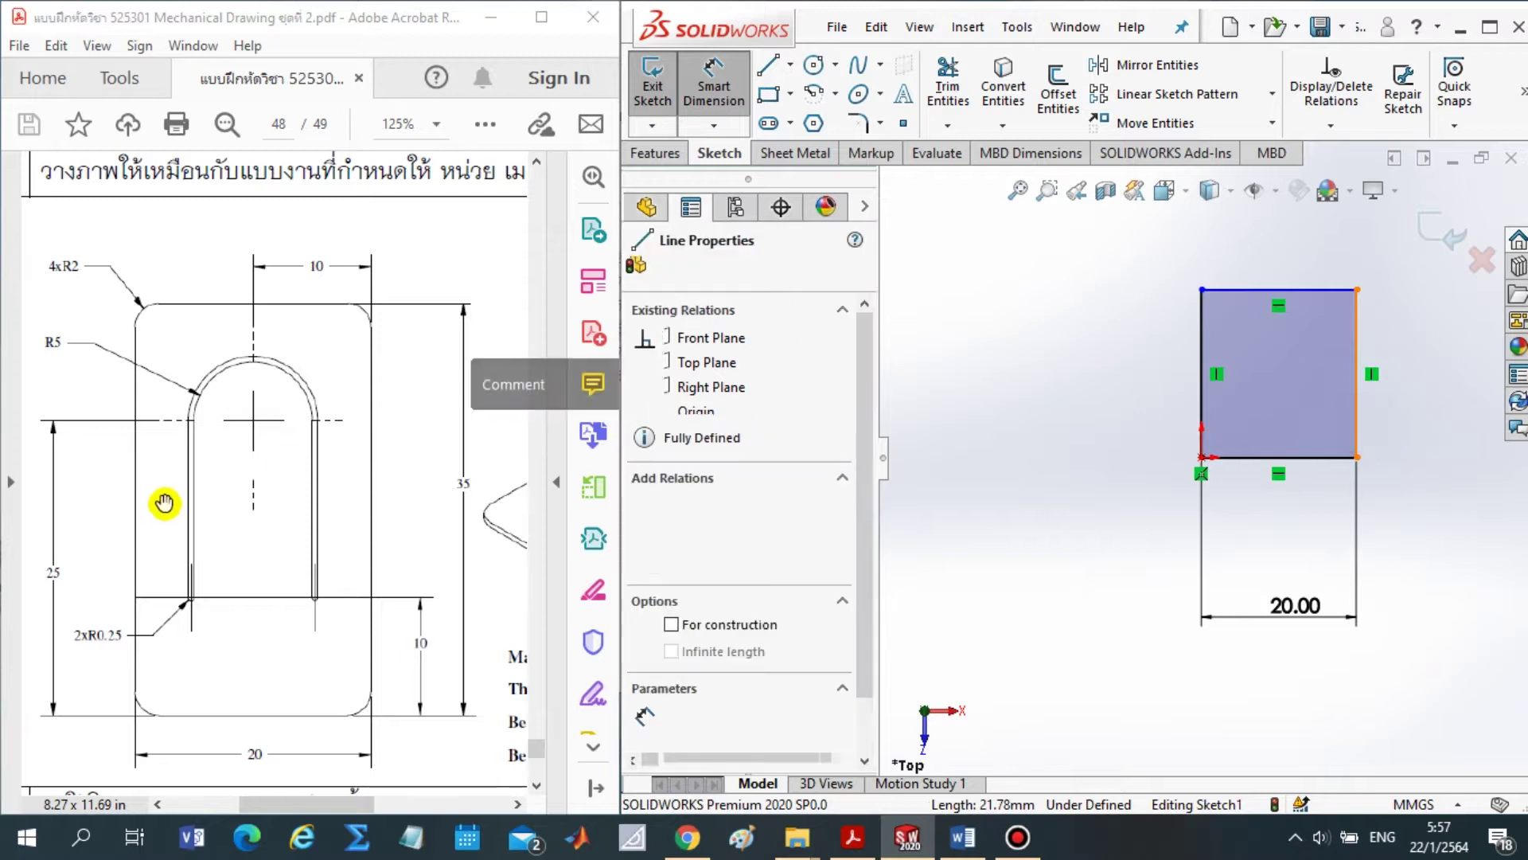
{"action": "left_click", "coordinate": [1416, 402]}
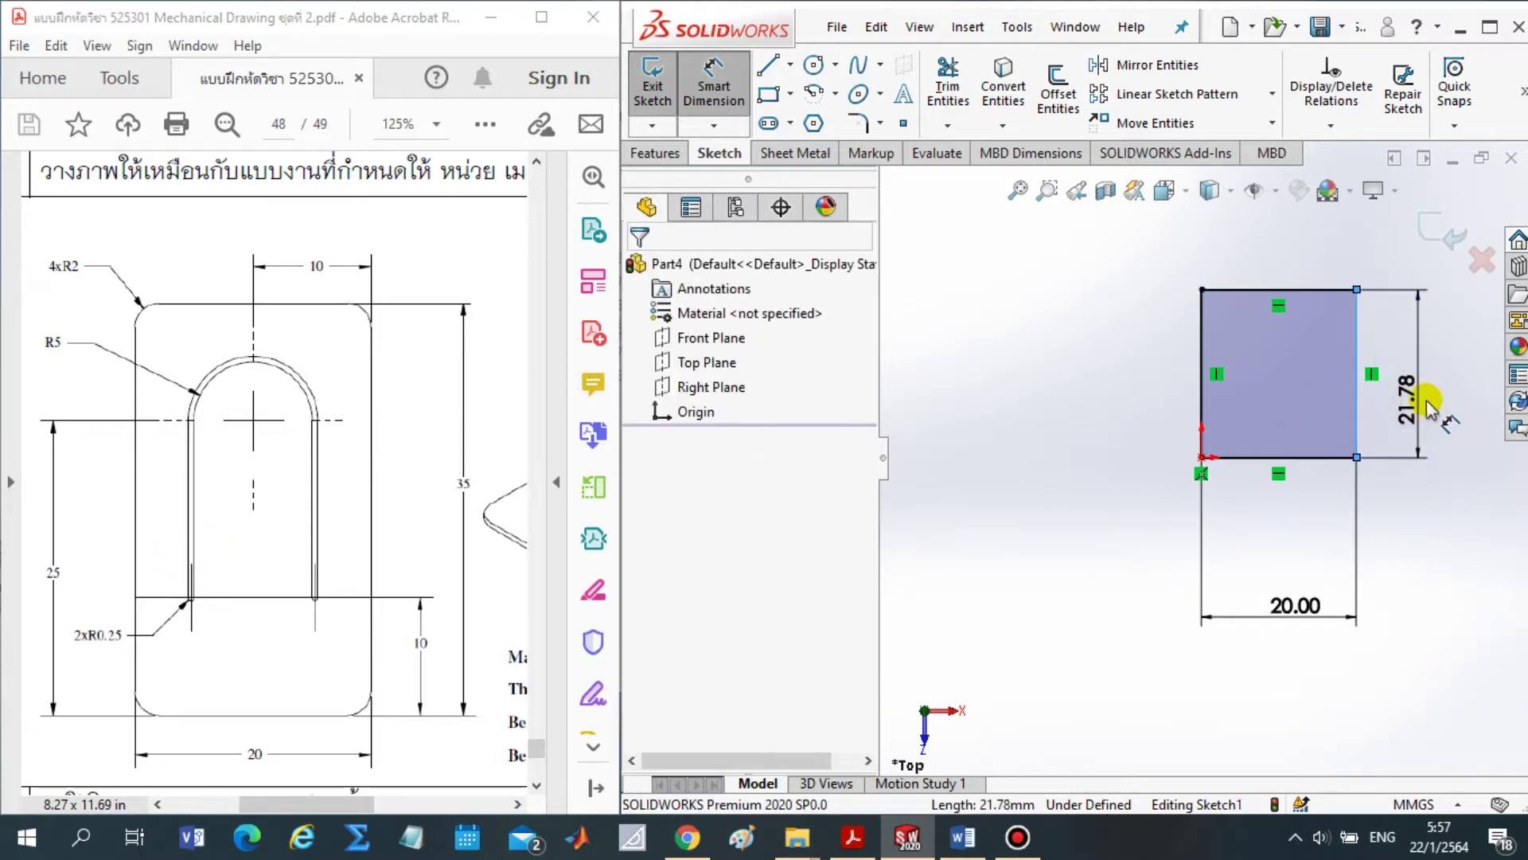
{"action": "type", "text": "35"}
{"action": "key", "text": "Return"}
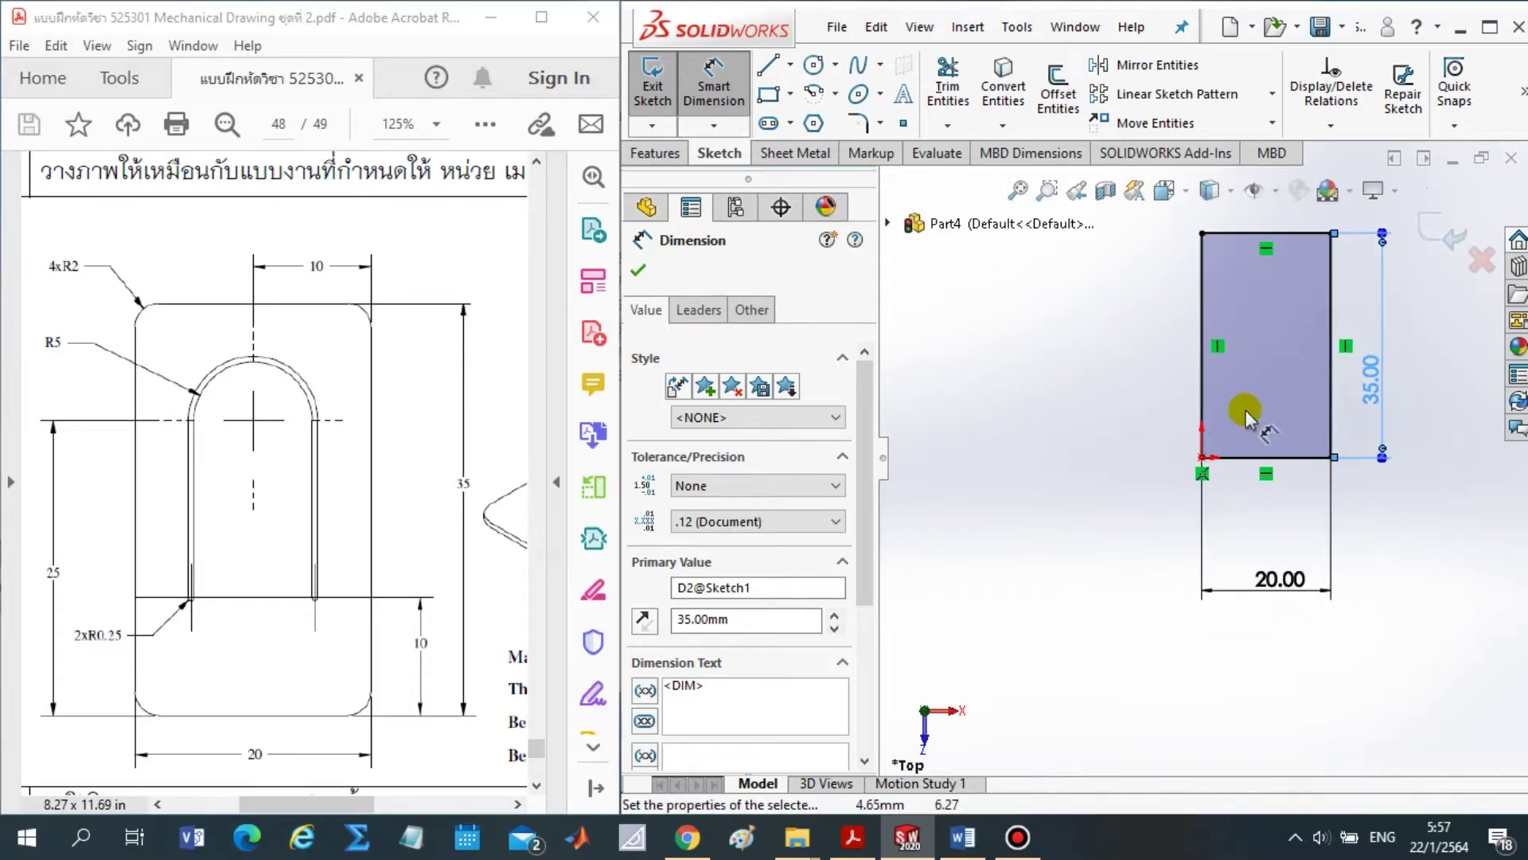
{"action": "scroll", "coordinate": [1194, 446], "scroll_direction": "down", "scroll_amount": 3}
{"action": "key", "text": "Escape"}
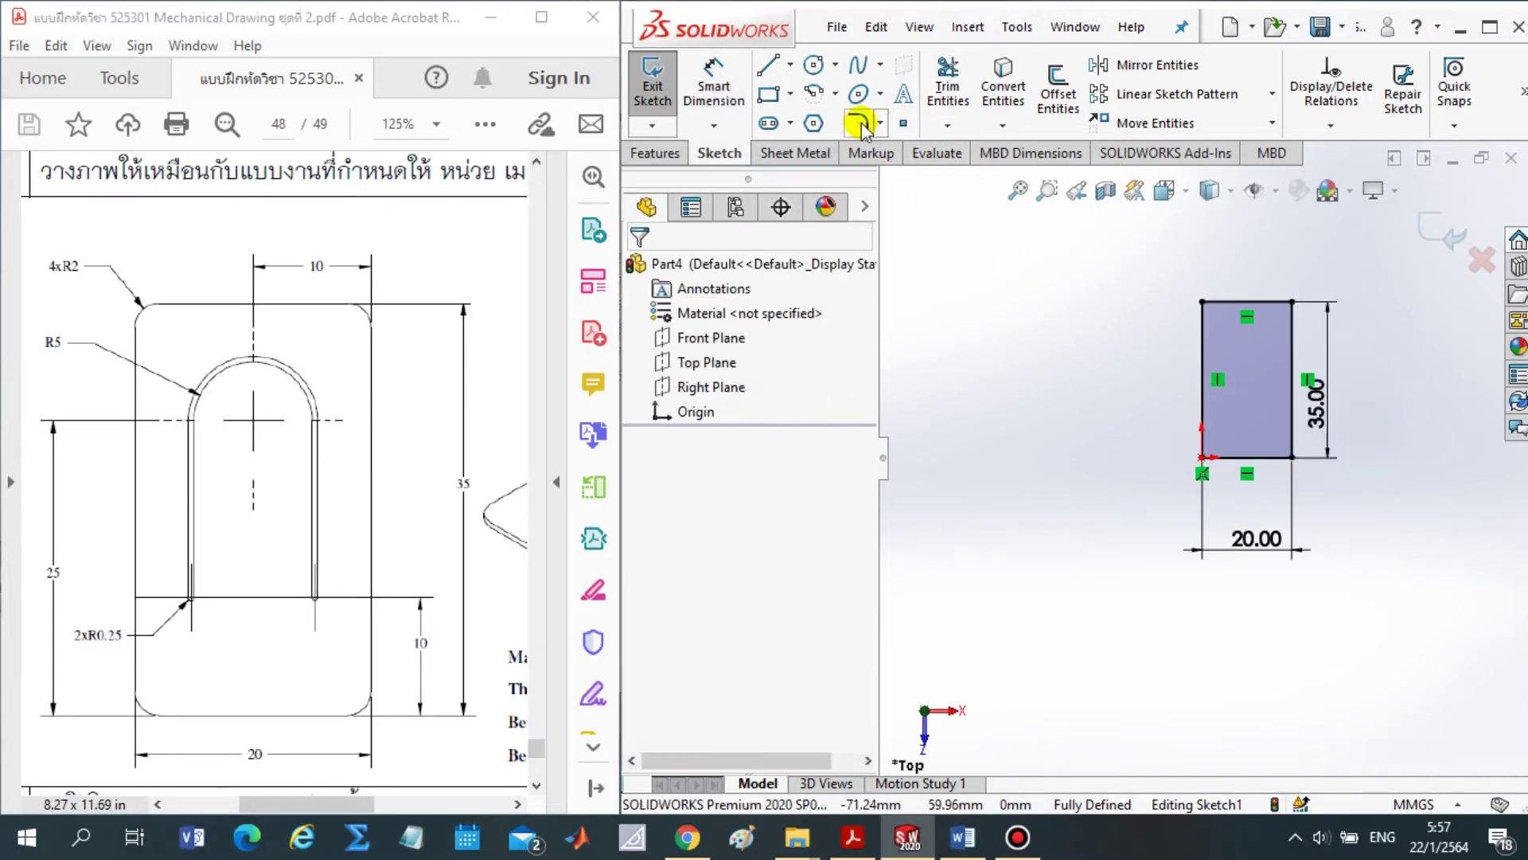
Try a sketch fillet on the top-right corner, then cancel it for the wrong radius
{"action": "left_click", "coordinate": [859, 123]}
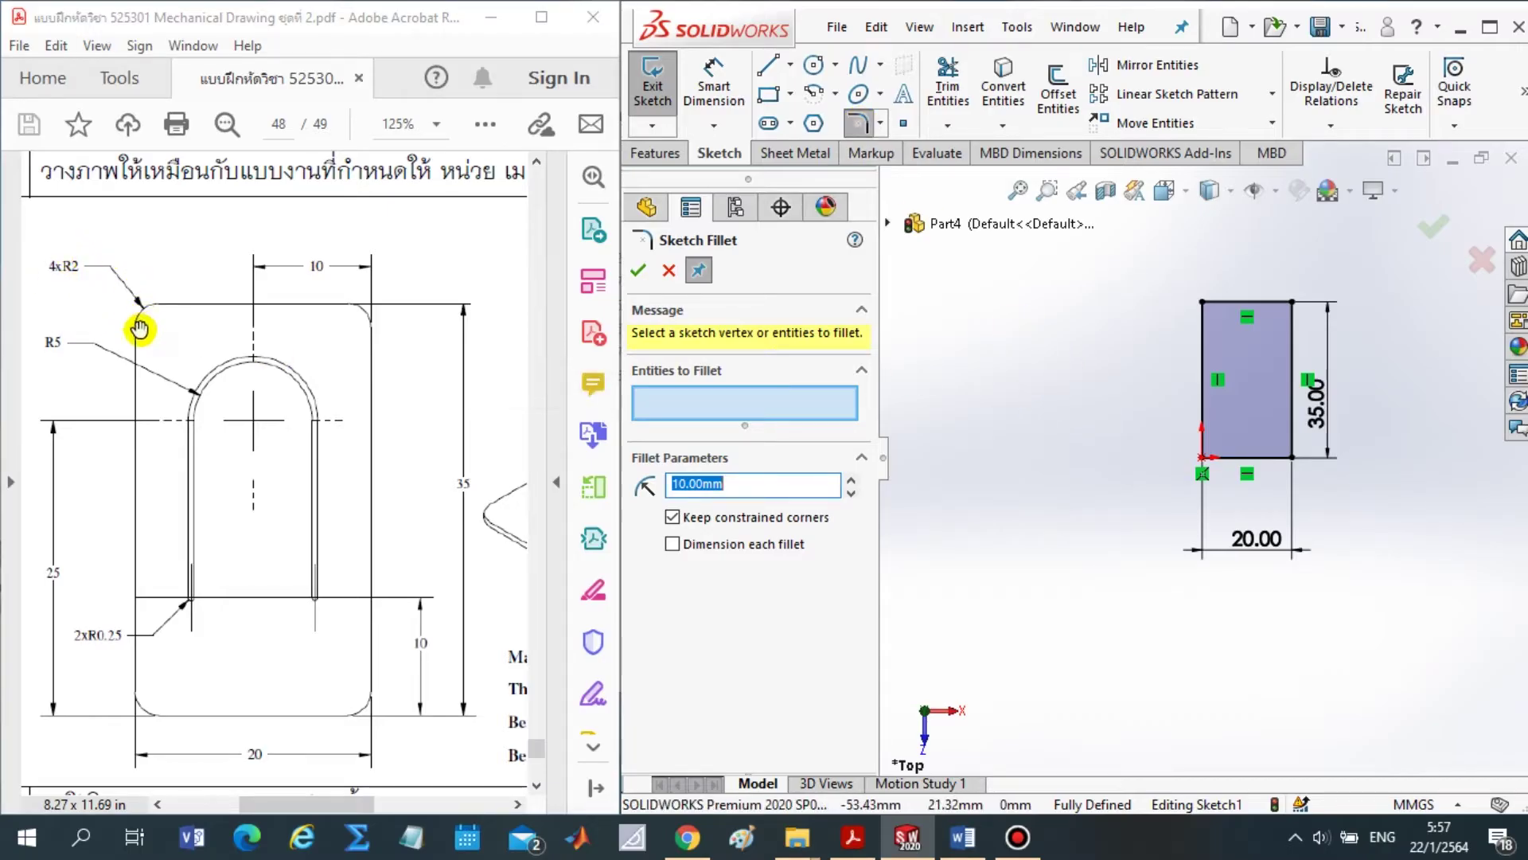
{"action": "scroll", "coordinate": [1273, 310], "scroll_direction": "down", "scroll_amount": 2}
{"action": "scroll", "coordinate": [1218, 326], "scroll_direction": "down", "scroll_amount": 1}
{"action": "scroll", "coordinate": [1270, 330], "scroll_direction": "down", "scroll_amount": 1}
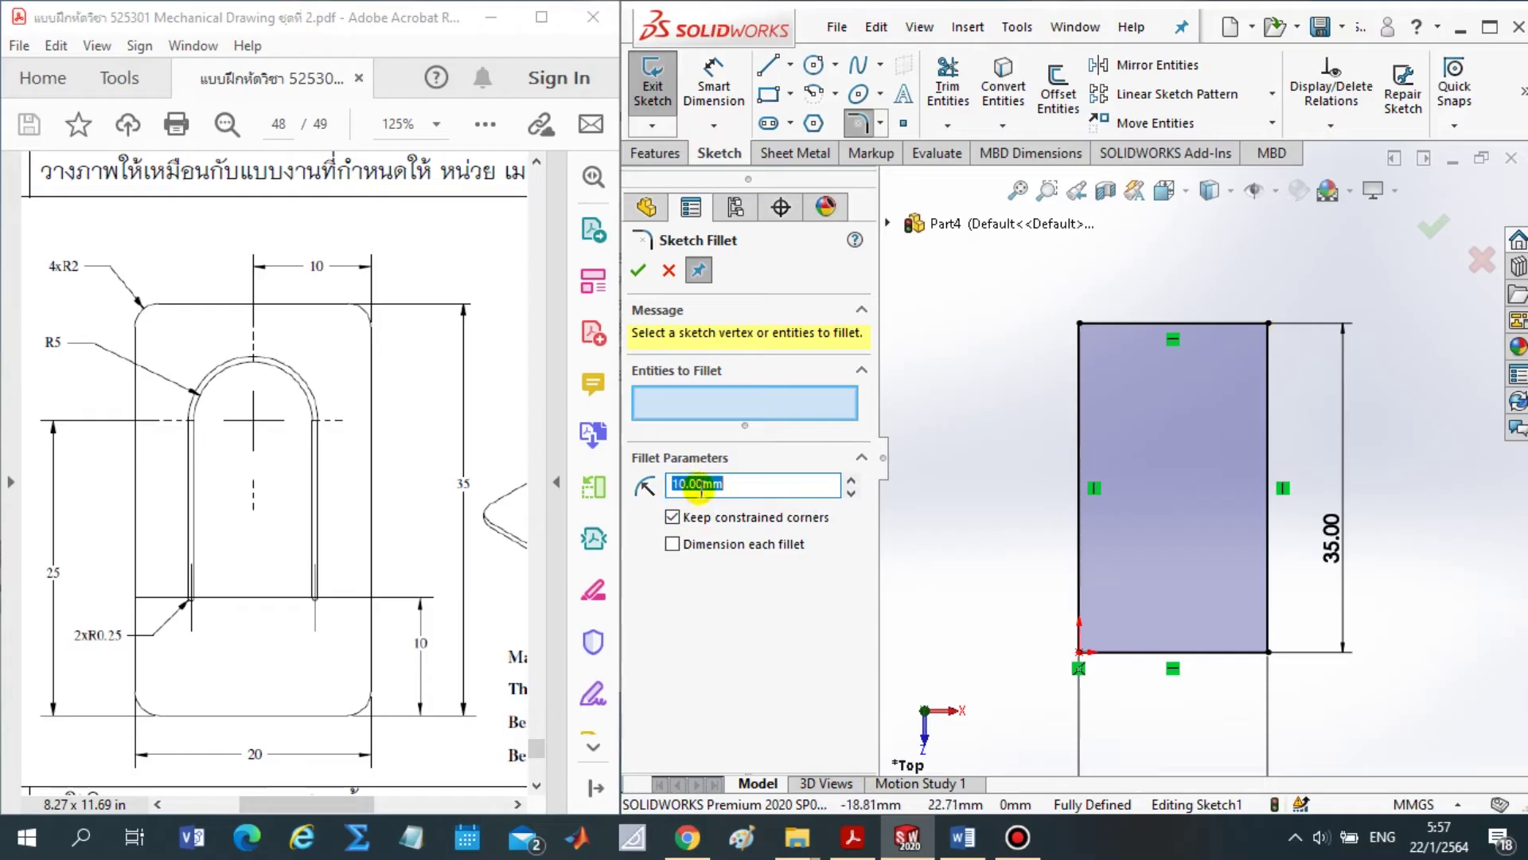
{"action": "left_click", "coordinate": [1268, 323]}
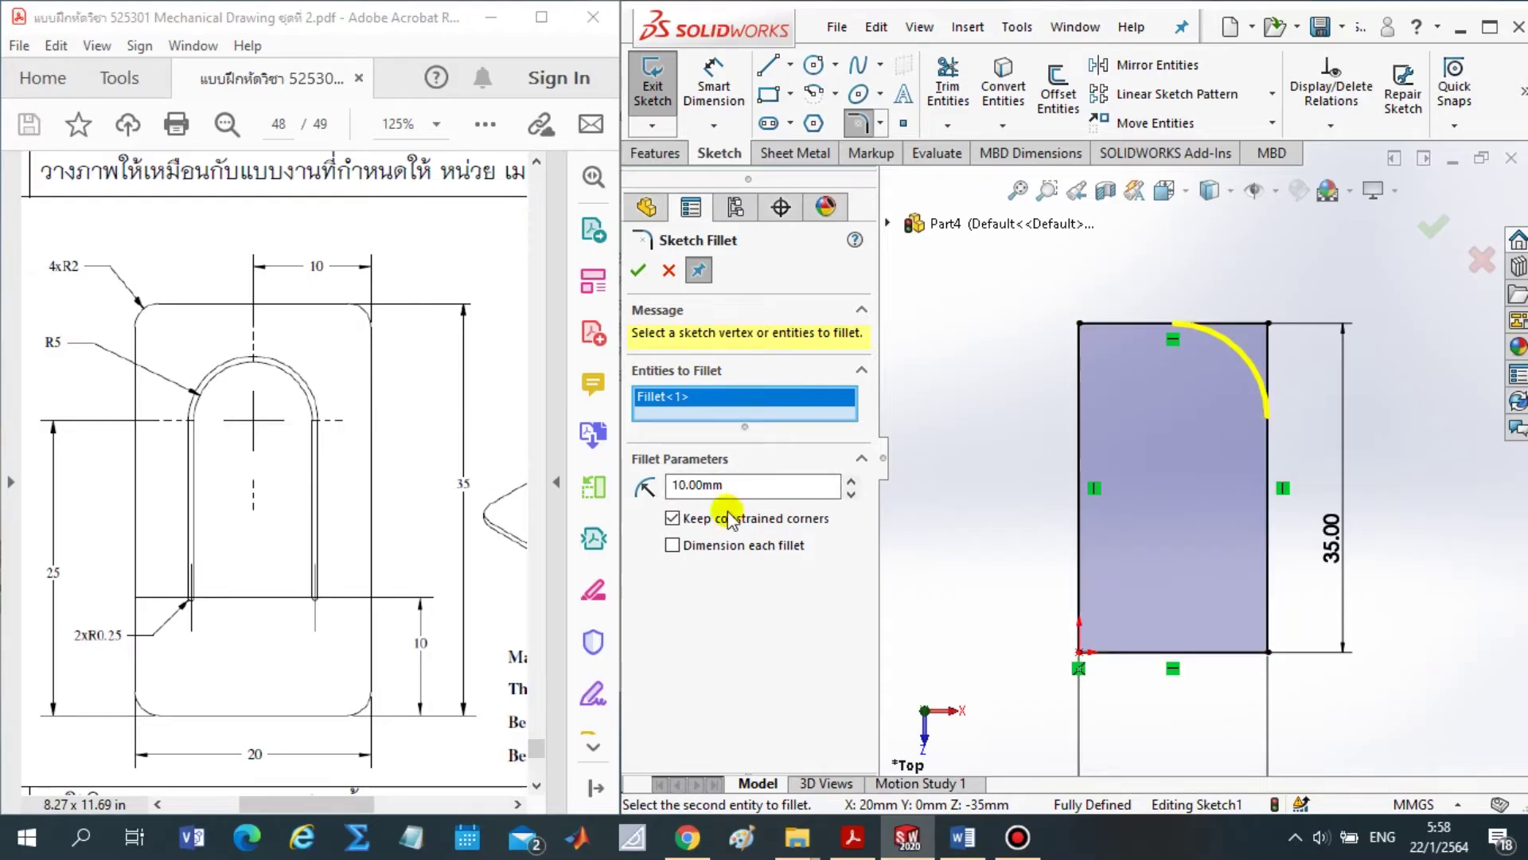
{"action": "scroll", "coordinate": [1159, 579], "scroll_direction": "up", "scroll_amount": 2}
{"action": "scroll", "coordinate": [1174, 629], "scroll_direction": "up", "scroll_amount": 1}
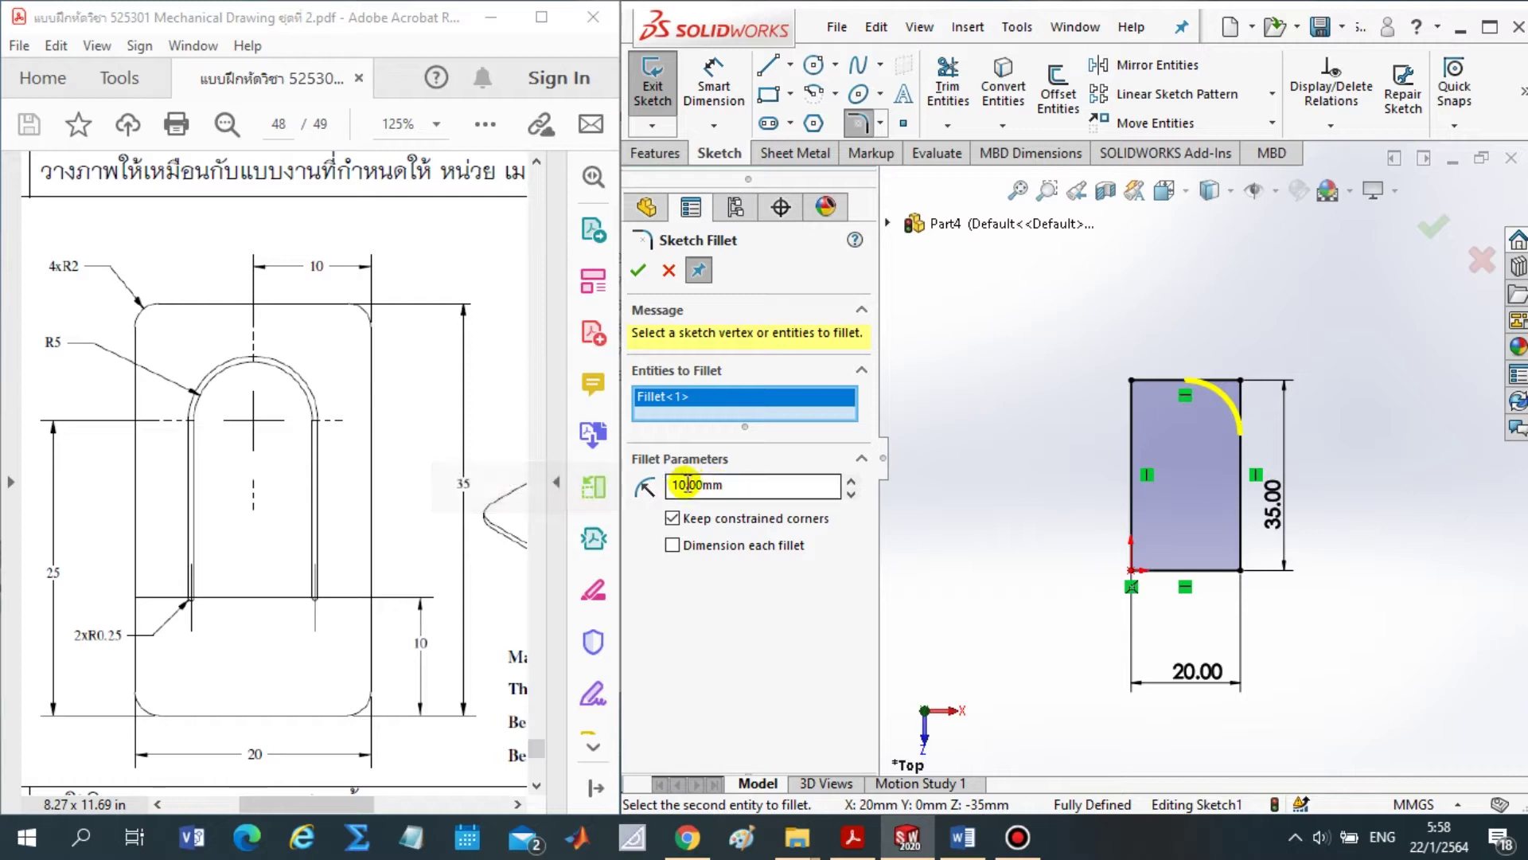
{"action": "key", "text": "Escape"}
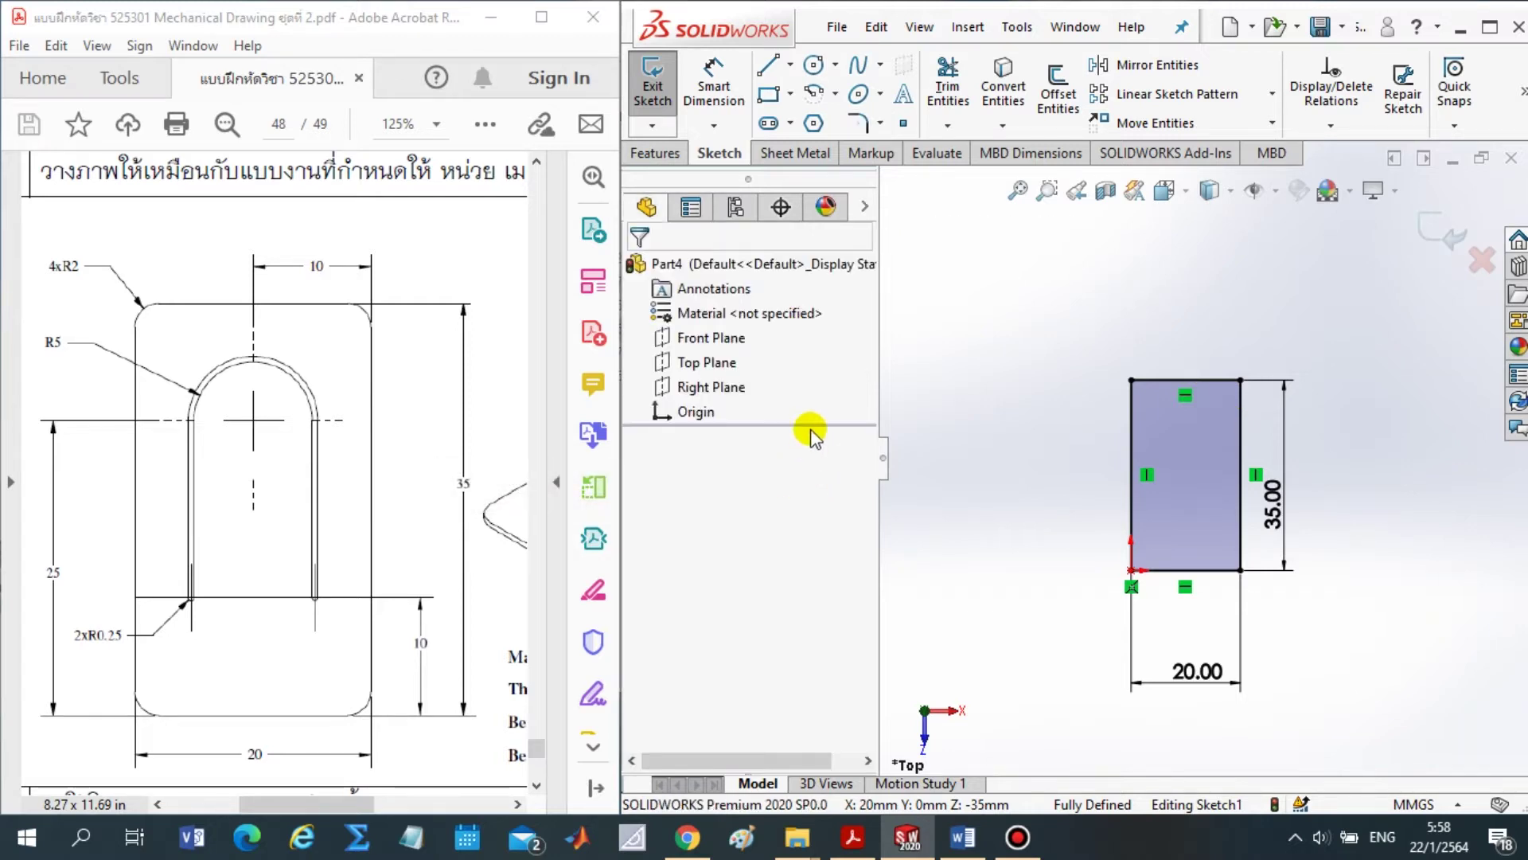
Fillet all four rectangle corners with a 2 mm radius
{"action": "left_click", "coordinate": [858, 123]}
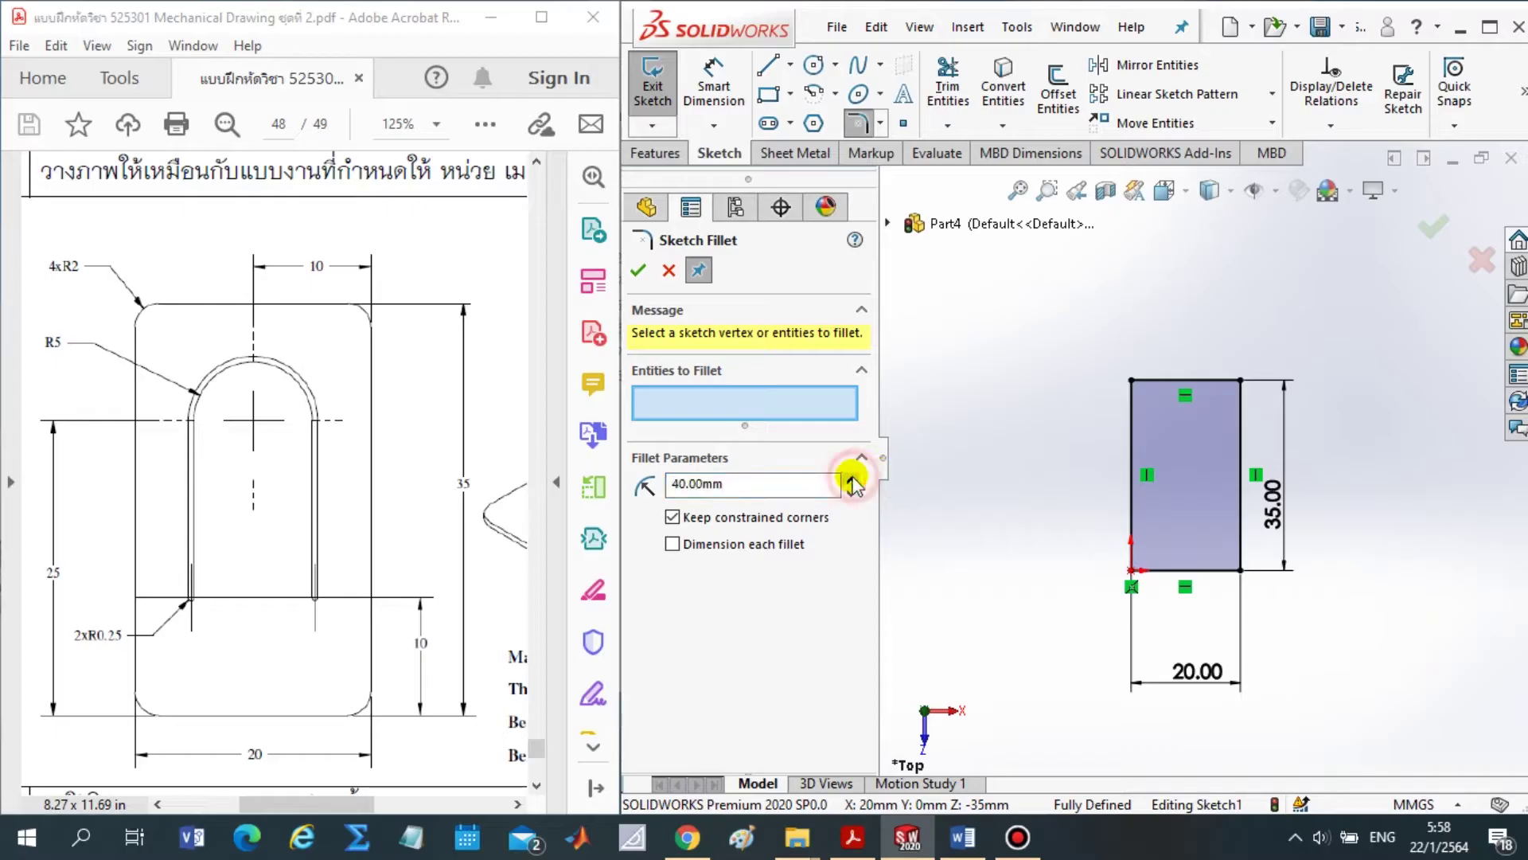
{"action": "left_click", "coordinate": [1242, 381]}
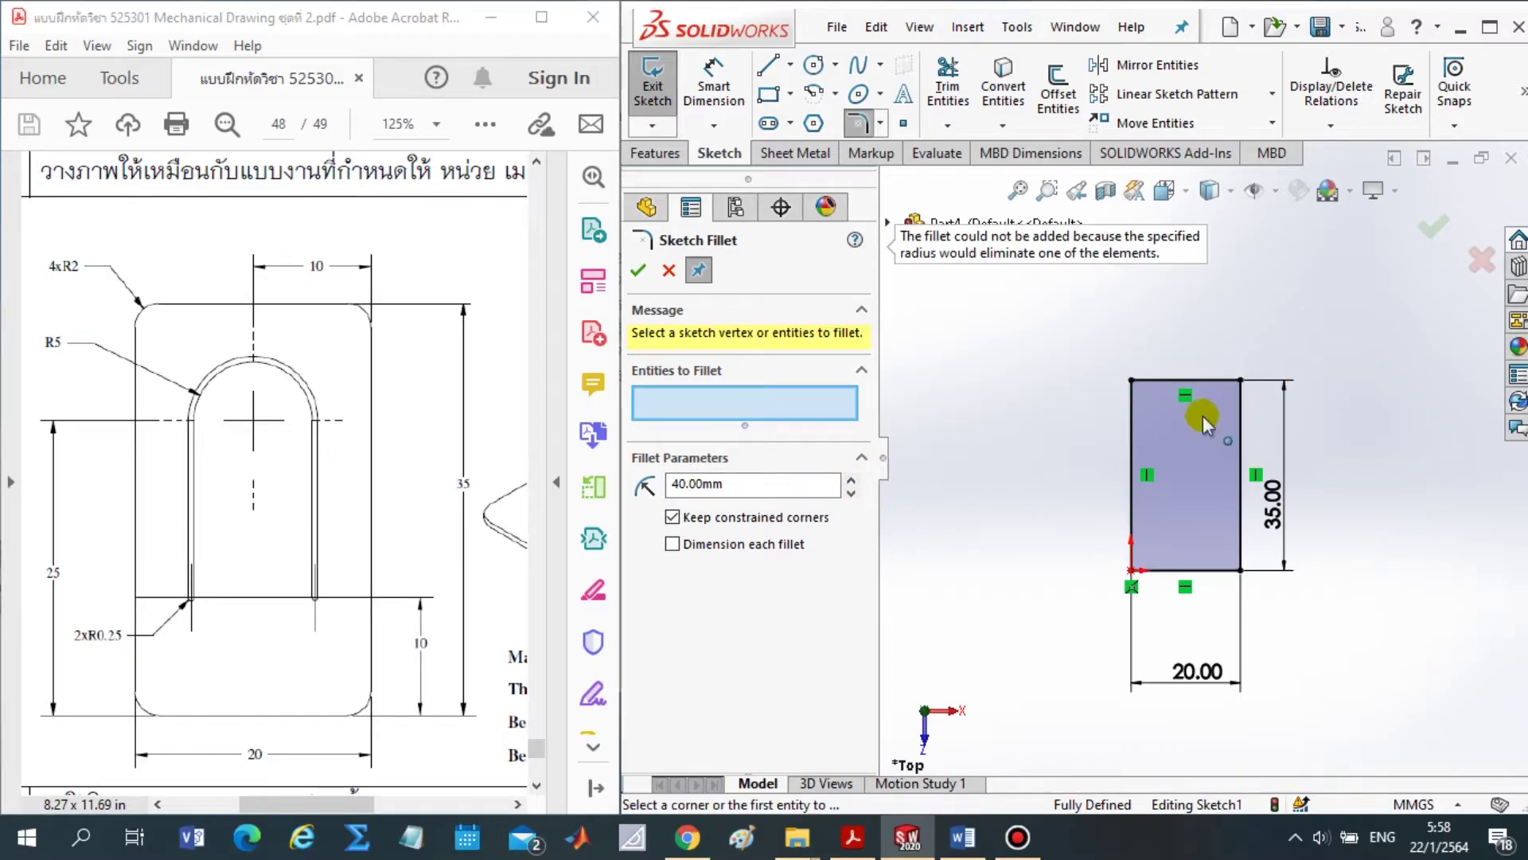
{"action": "double_click", "coordinate": [756, 484]}
{"action": "type", "text": "2"}
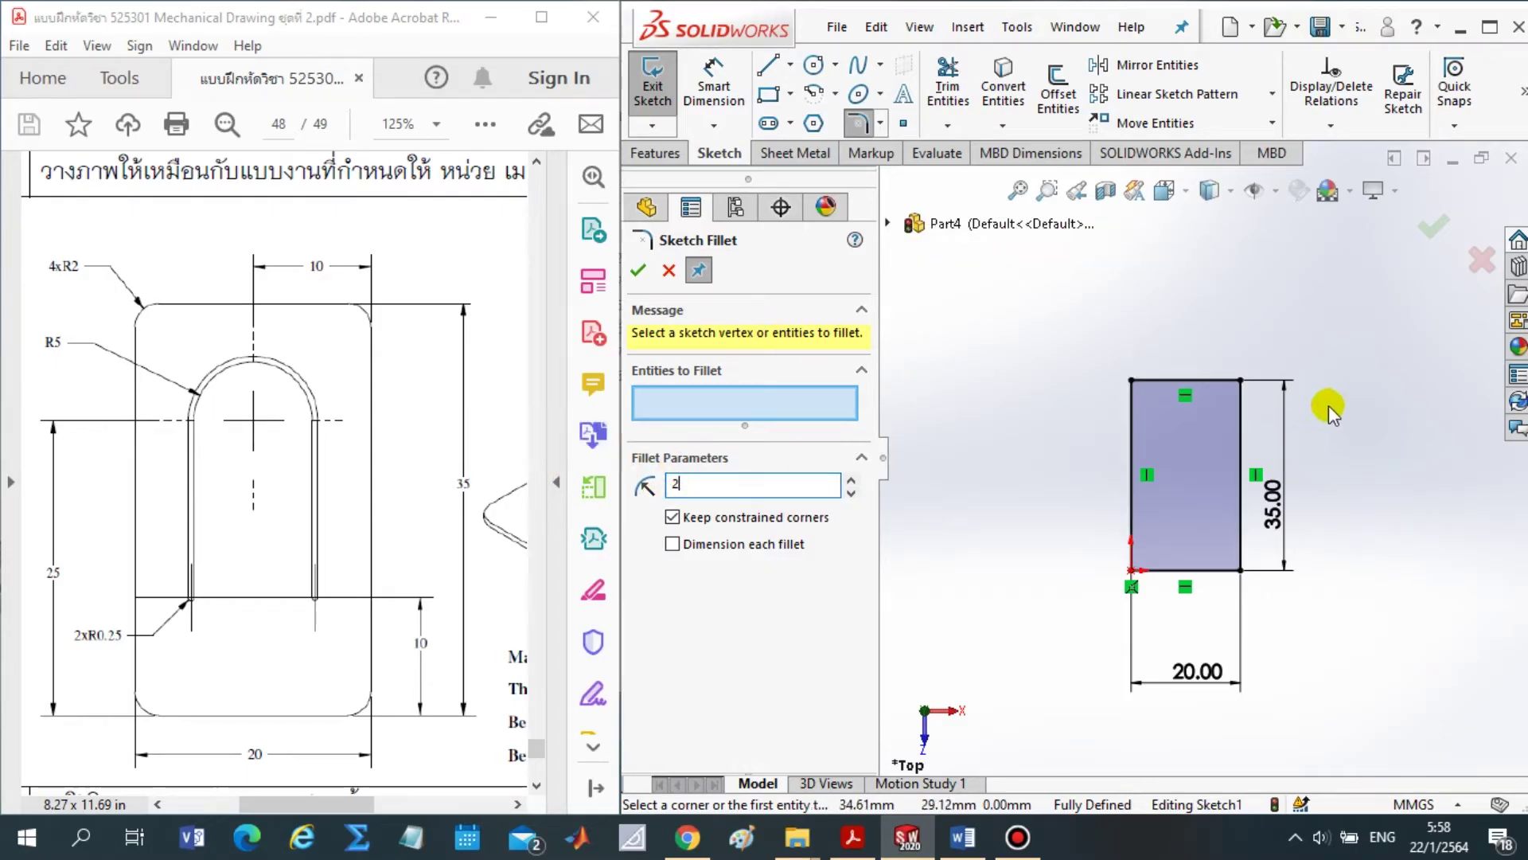
{"action": "left_click", "coordinate": [1242, 382]}
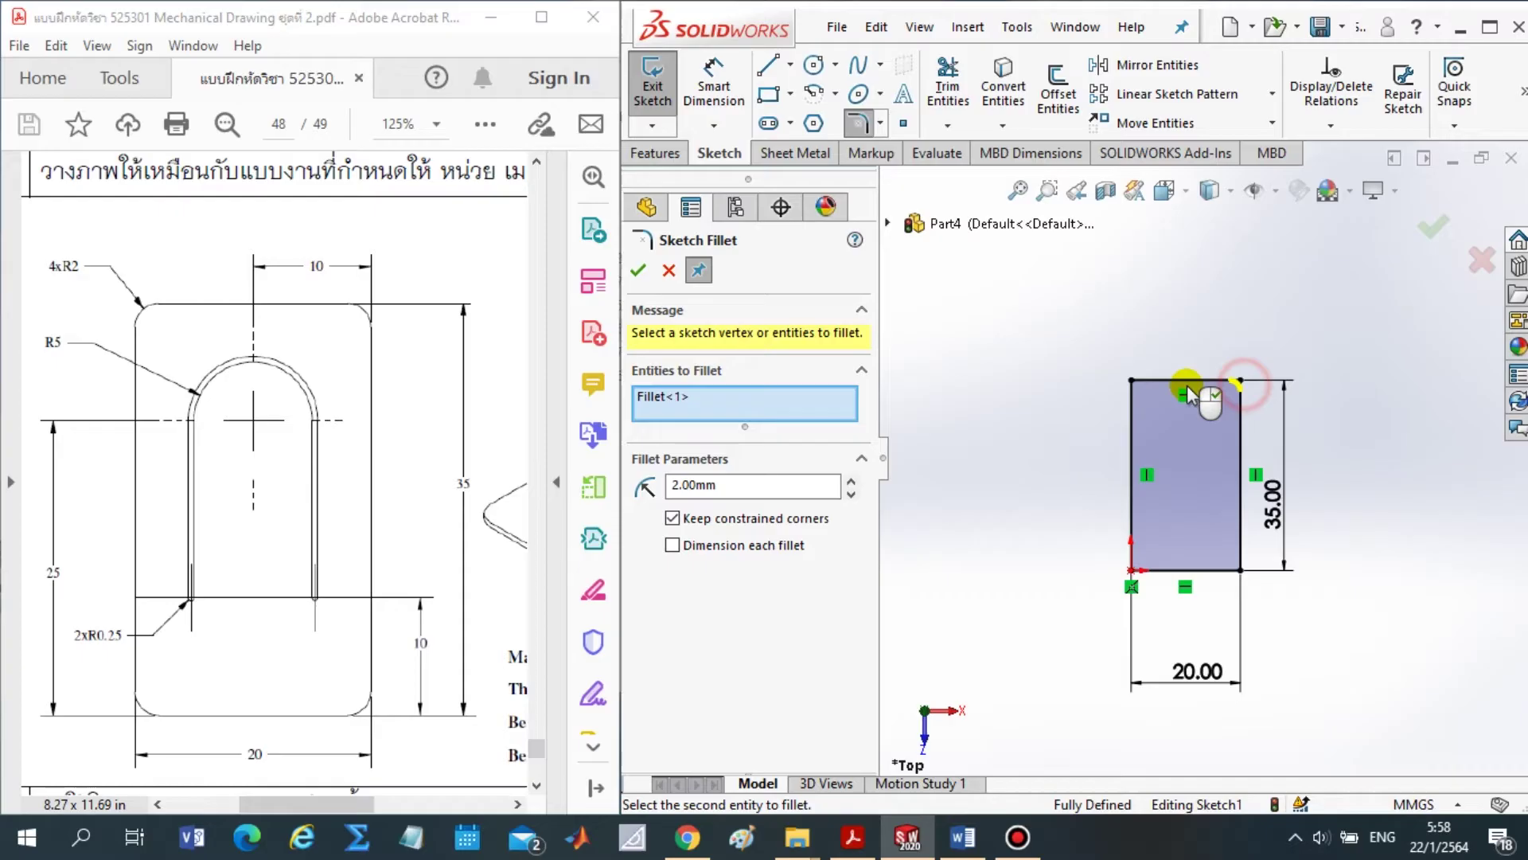
{"action": "left_click", "coordinate": [1131, 381]}
{"action": "left_click", "coordinate": [1131, 570]}
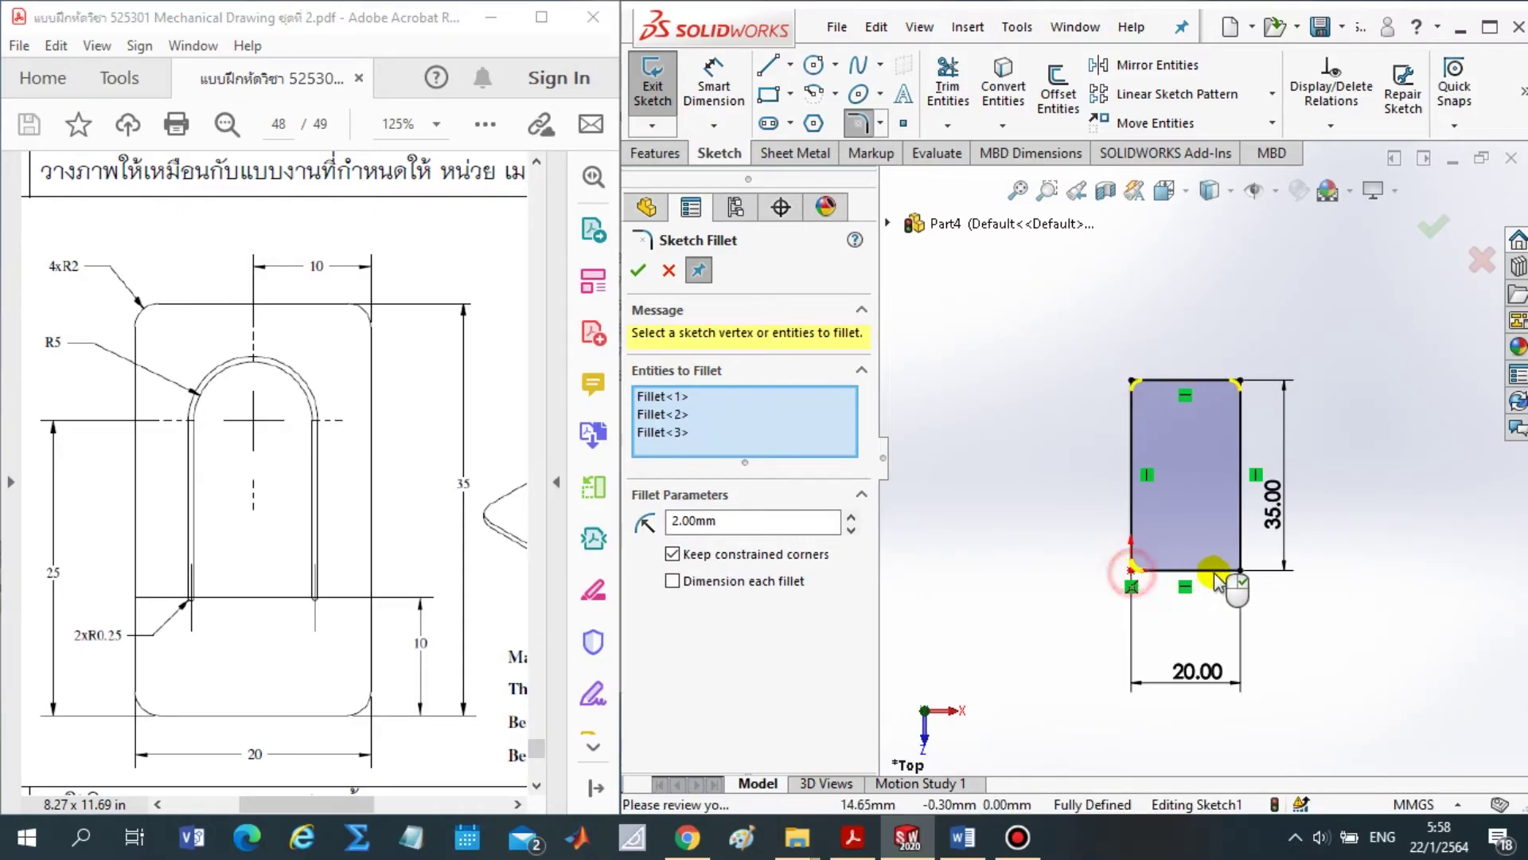
{"action": "left_click", "coordinate": [1240, 570]}
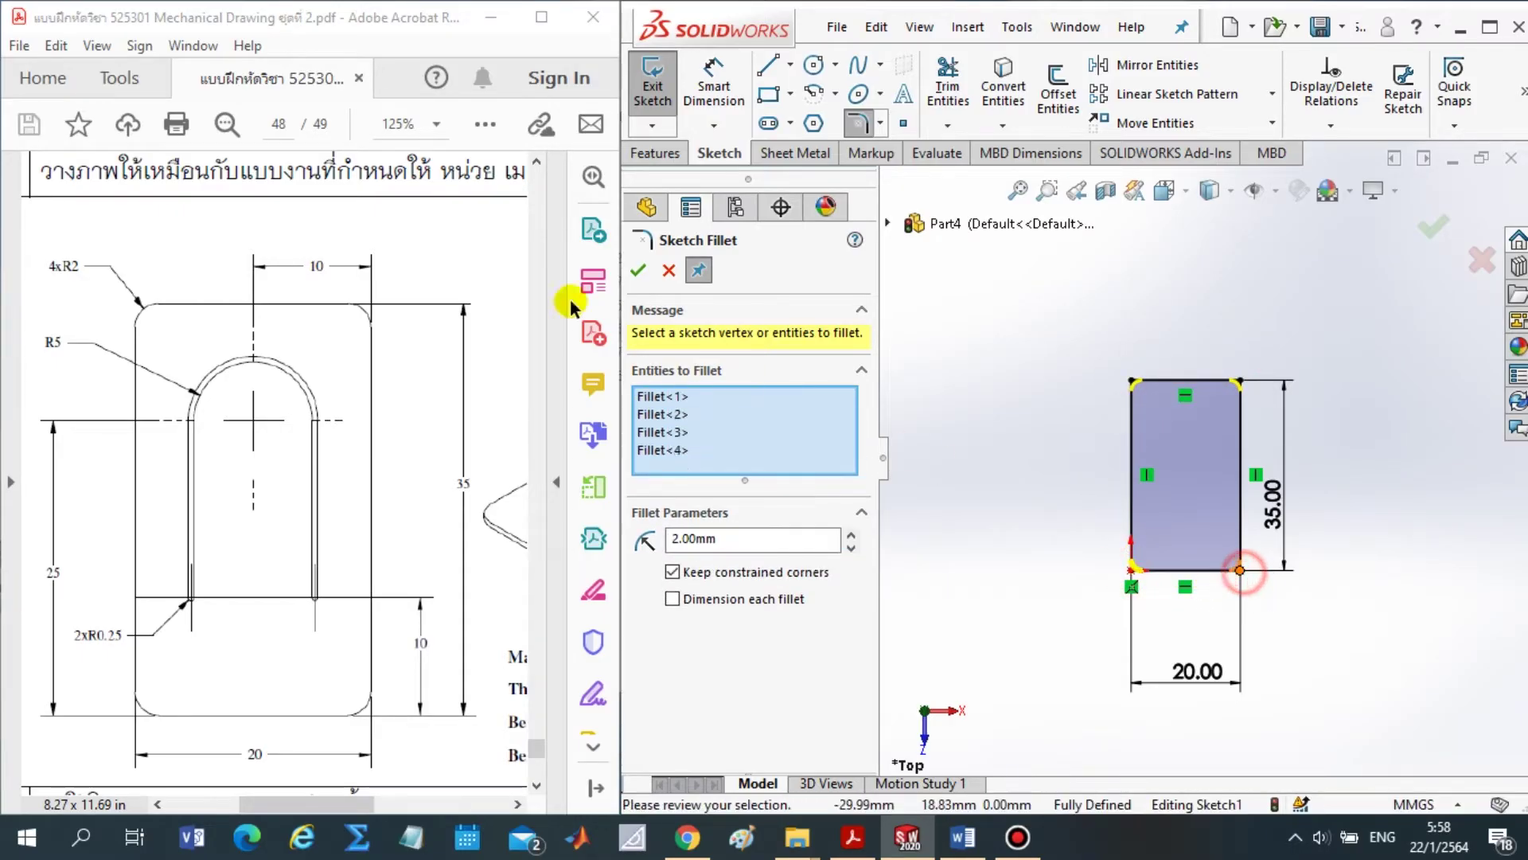
{"action": "left_click", "coordinate": [637, 271]}
Exit the fillet tool and zoom in on the filleted sketch
{"action": "key", "text": "Escape"}
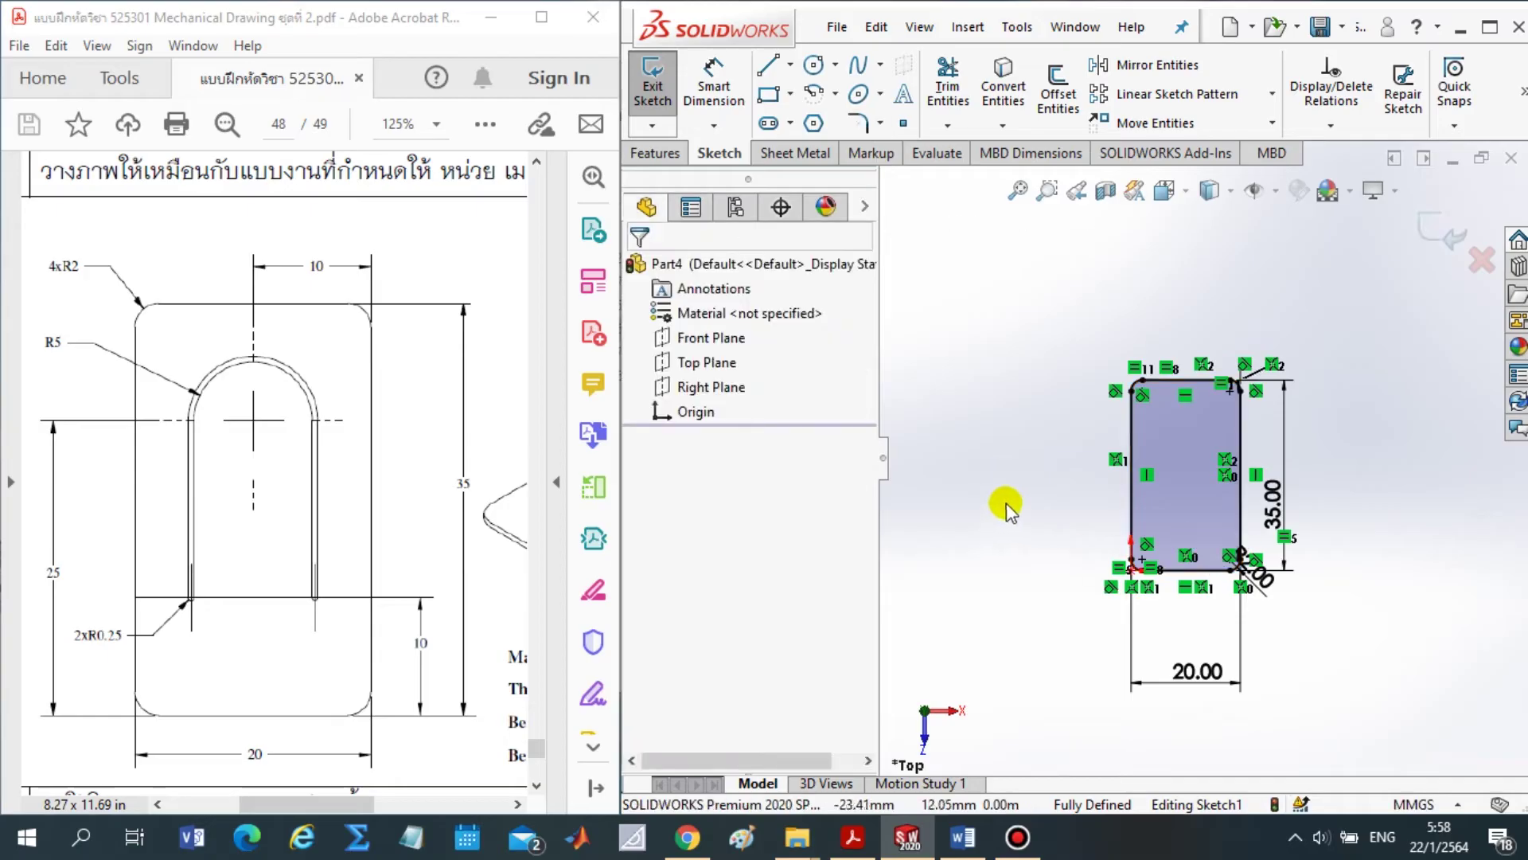
{"action": "scroll", "coordinate": [1286, 501], "scroll_direction": "down", "scroll_amount": 1}
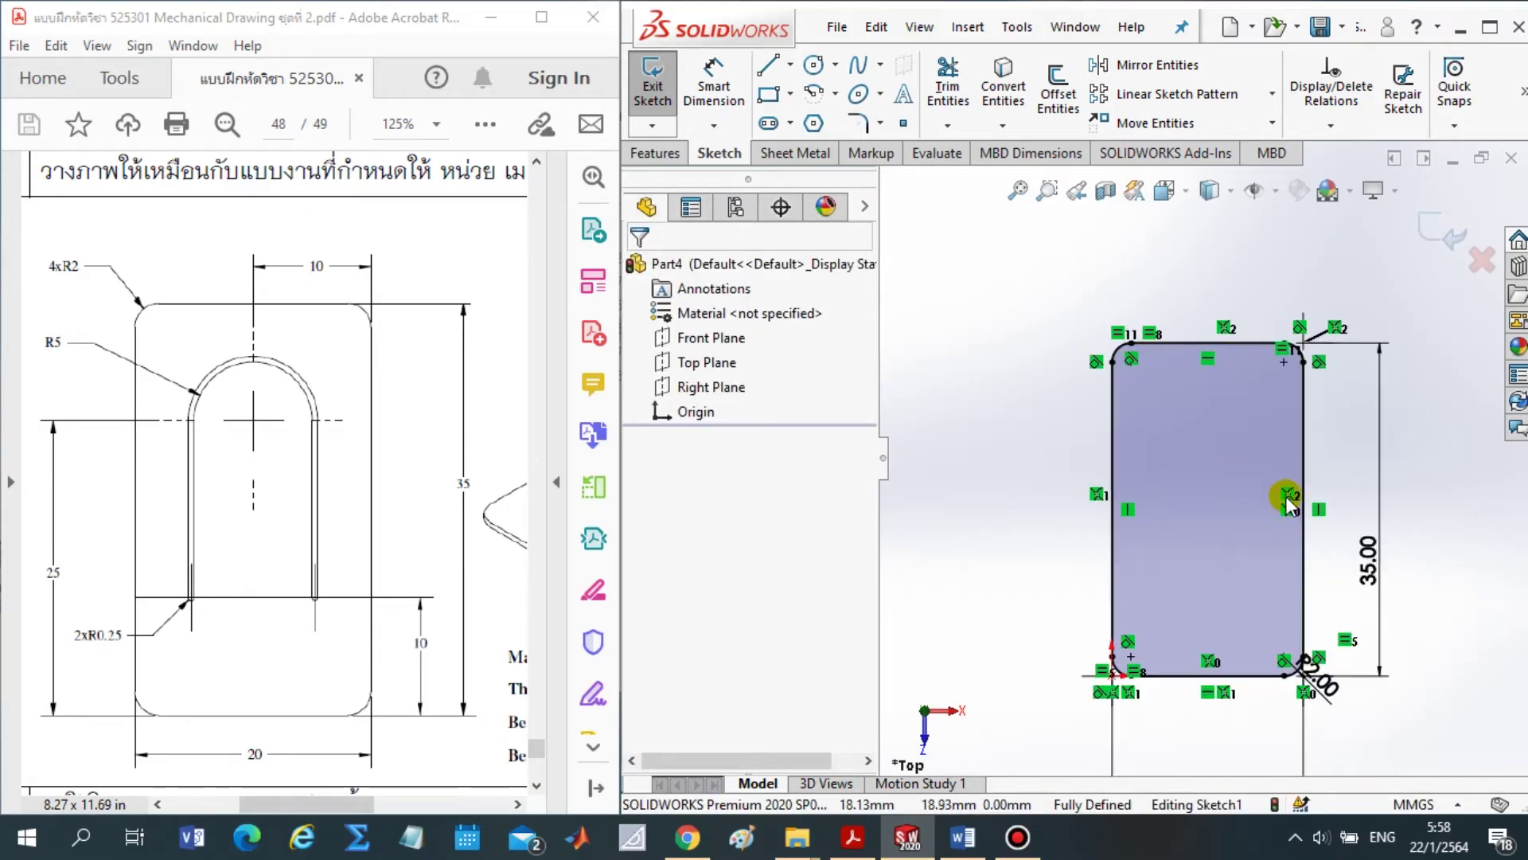
{"action": "scroll", "coordinate": [1319, 499], "scroll_direction": "down", "scroll_amount": 1}
{"action": "scroll", "coordinate": [1329, 629], "scroll_direction": "up", "scroll_amount": 2}
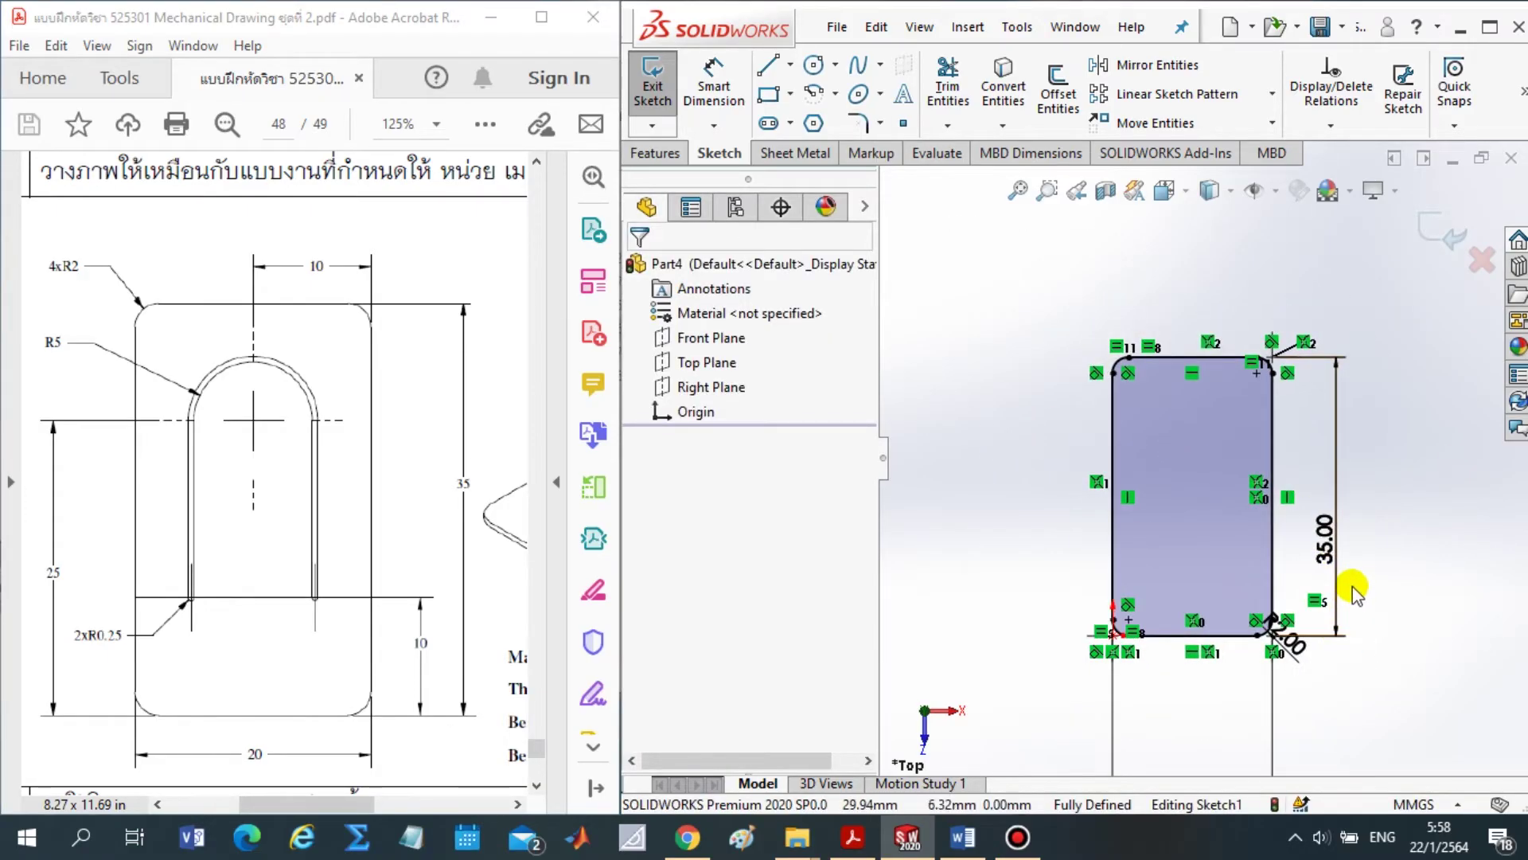
{"action": "scroll", "coordinate": [1337, 612], "scroll_direction": "down", "scroll_amount": 1}
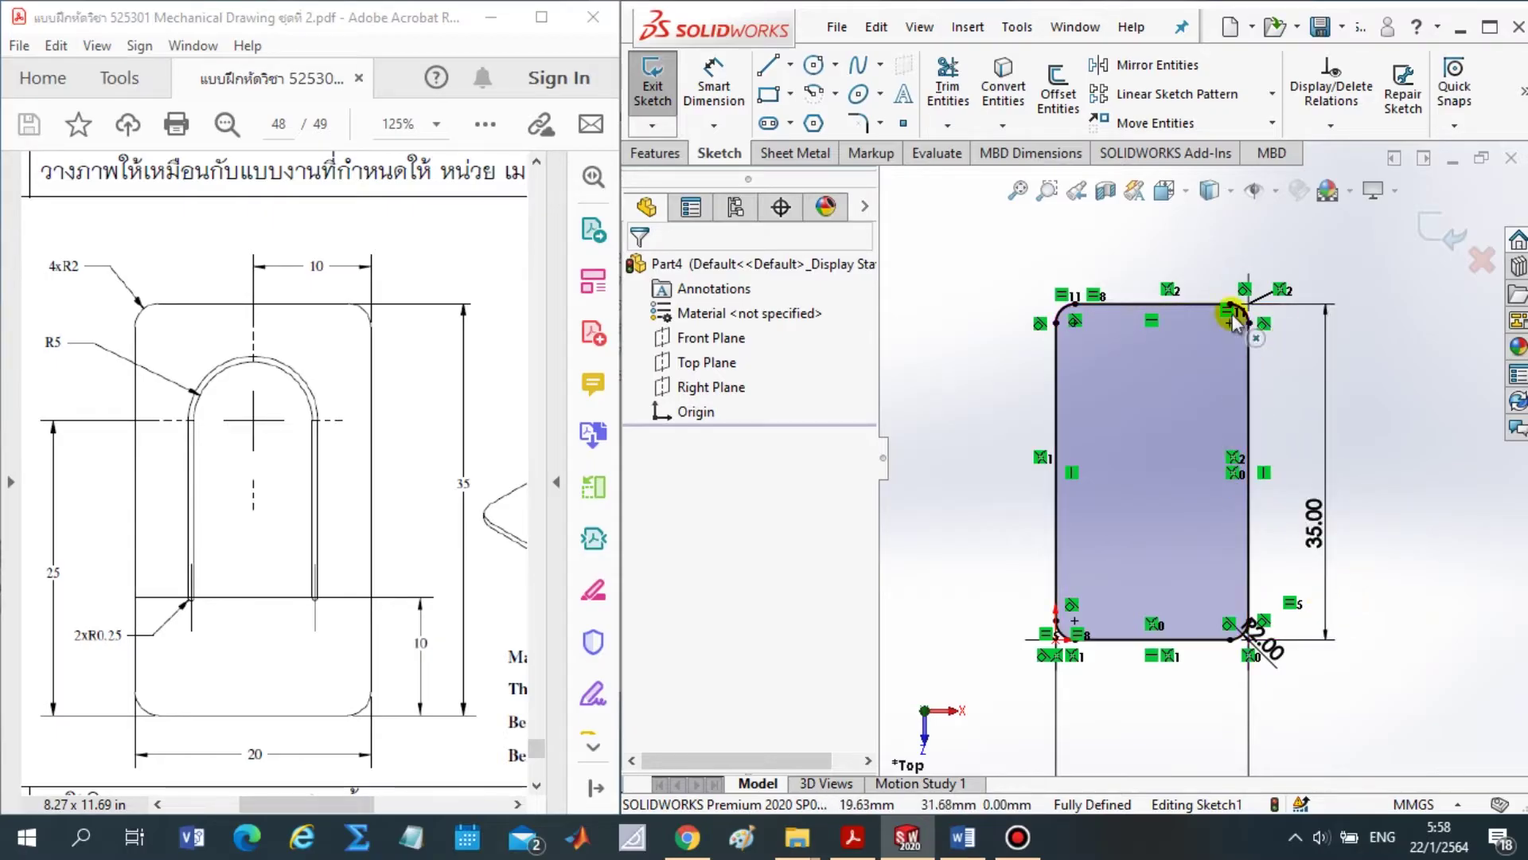
{"action": "scroll", "coordinate": [1214, 461], "scroll_direction": "down", "scroll_amount": 2}
{"action": "scroll", "coordinate": [1259, 479], "scroll_direction": "up", "scroll_amount": 1}
{"action": "scroll", "coordinate": [1259, 480], "scroll_direction": "up", "scroll_amount": 1}
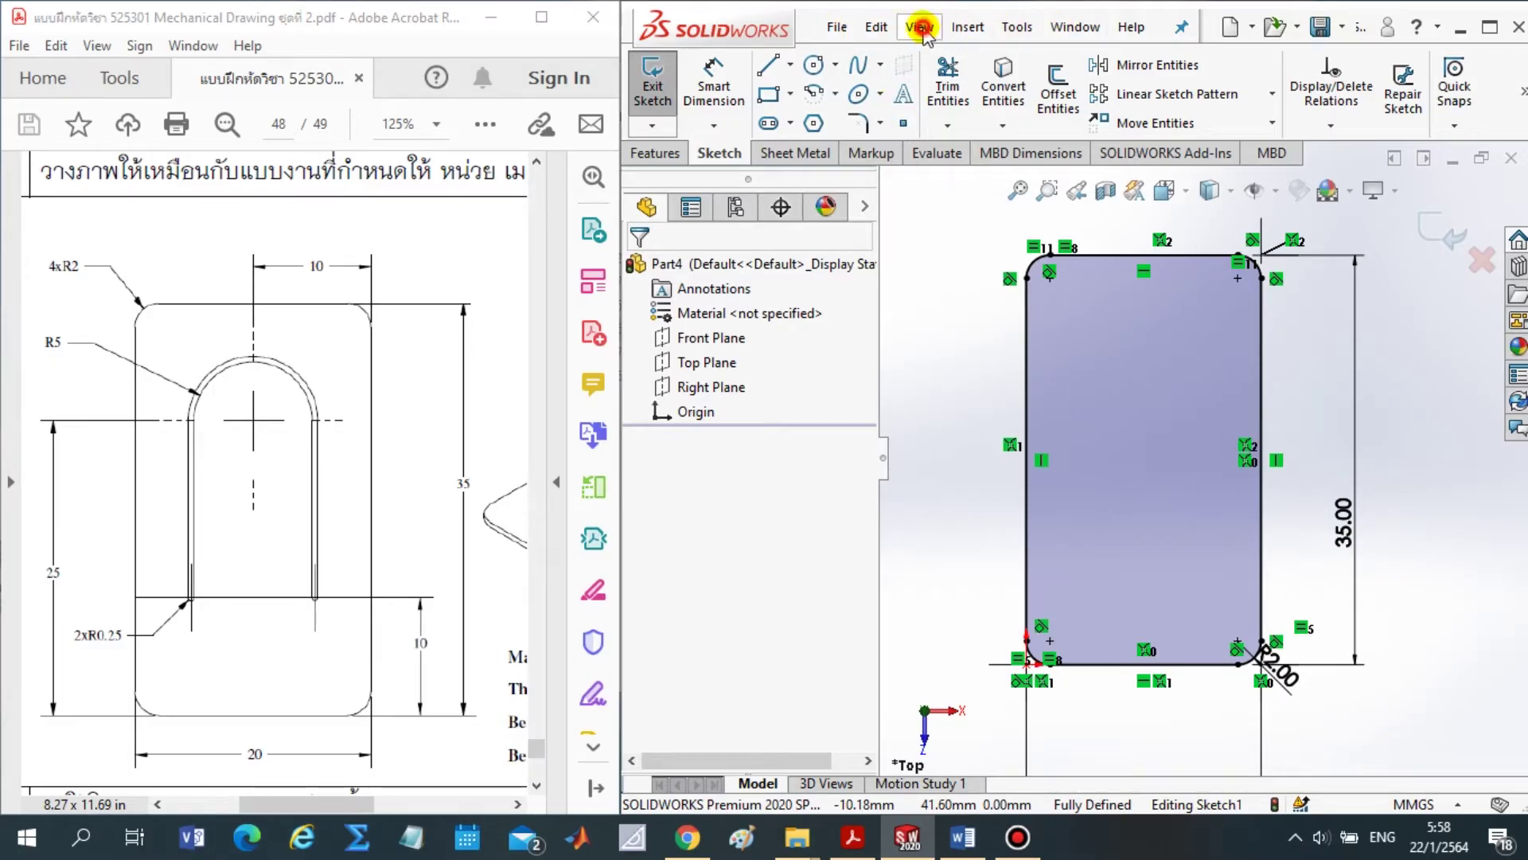
Turn off Sketch Relations display under View > Hide/Show
{"action": "left_click", "coordinate": [919, 28]}
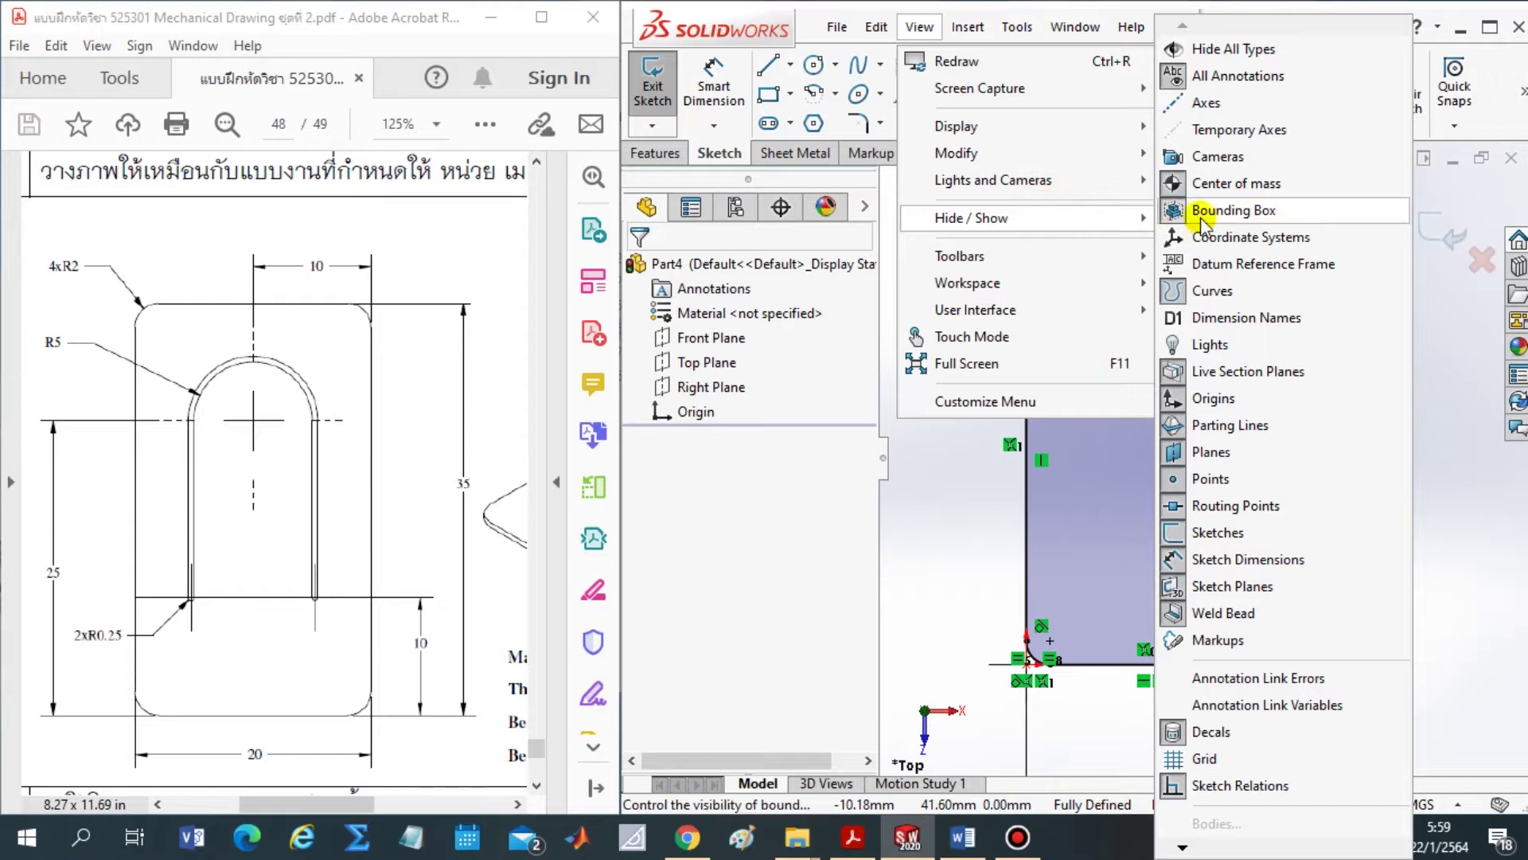
{"action": "mouse_move", "coordinate": [972, 218]}
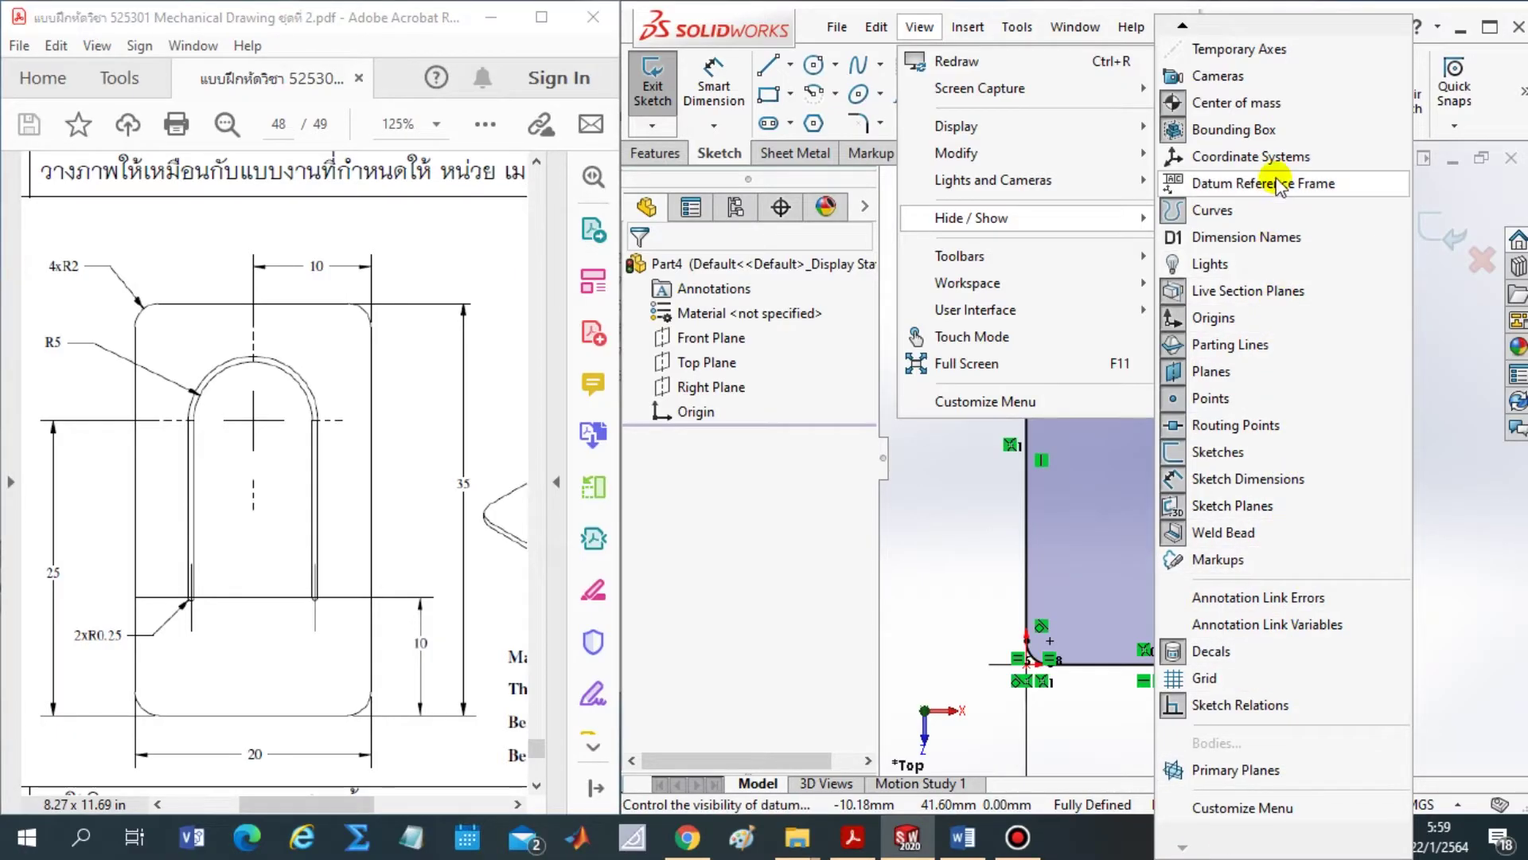
{"action": "mouse_move", "coordinate": [1187, 33]}
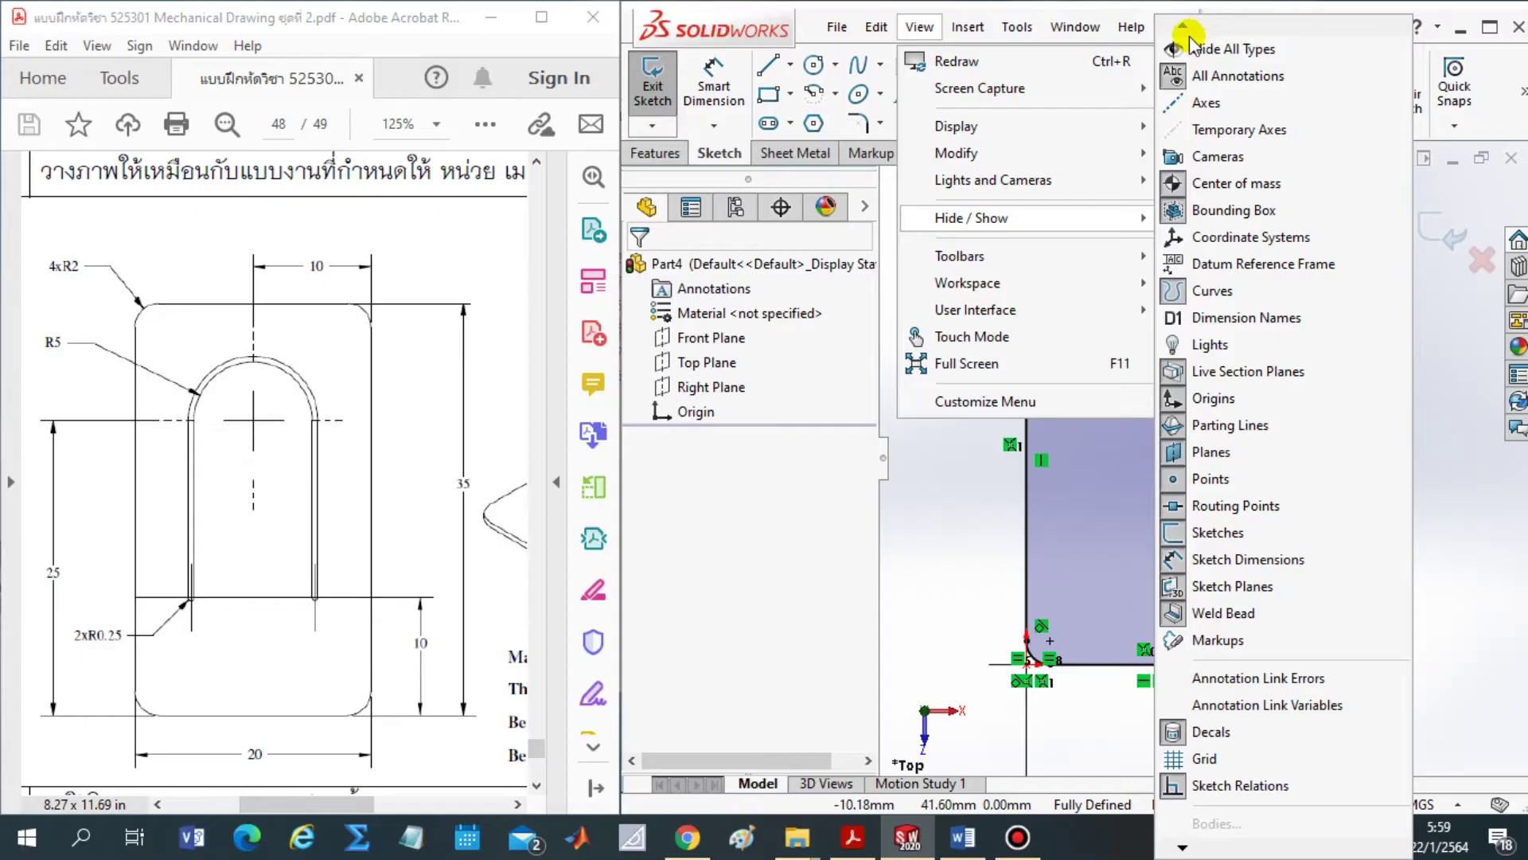
{"action": "left_click", "coordinate": [1194, 49]}
{"action": "left_click", "coordinate": [1131, 26]}
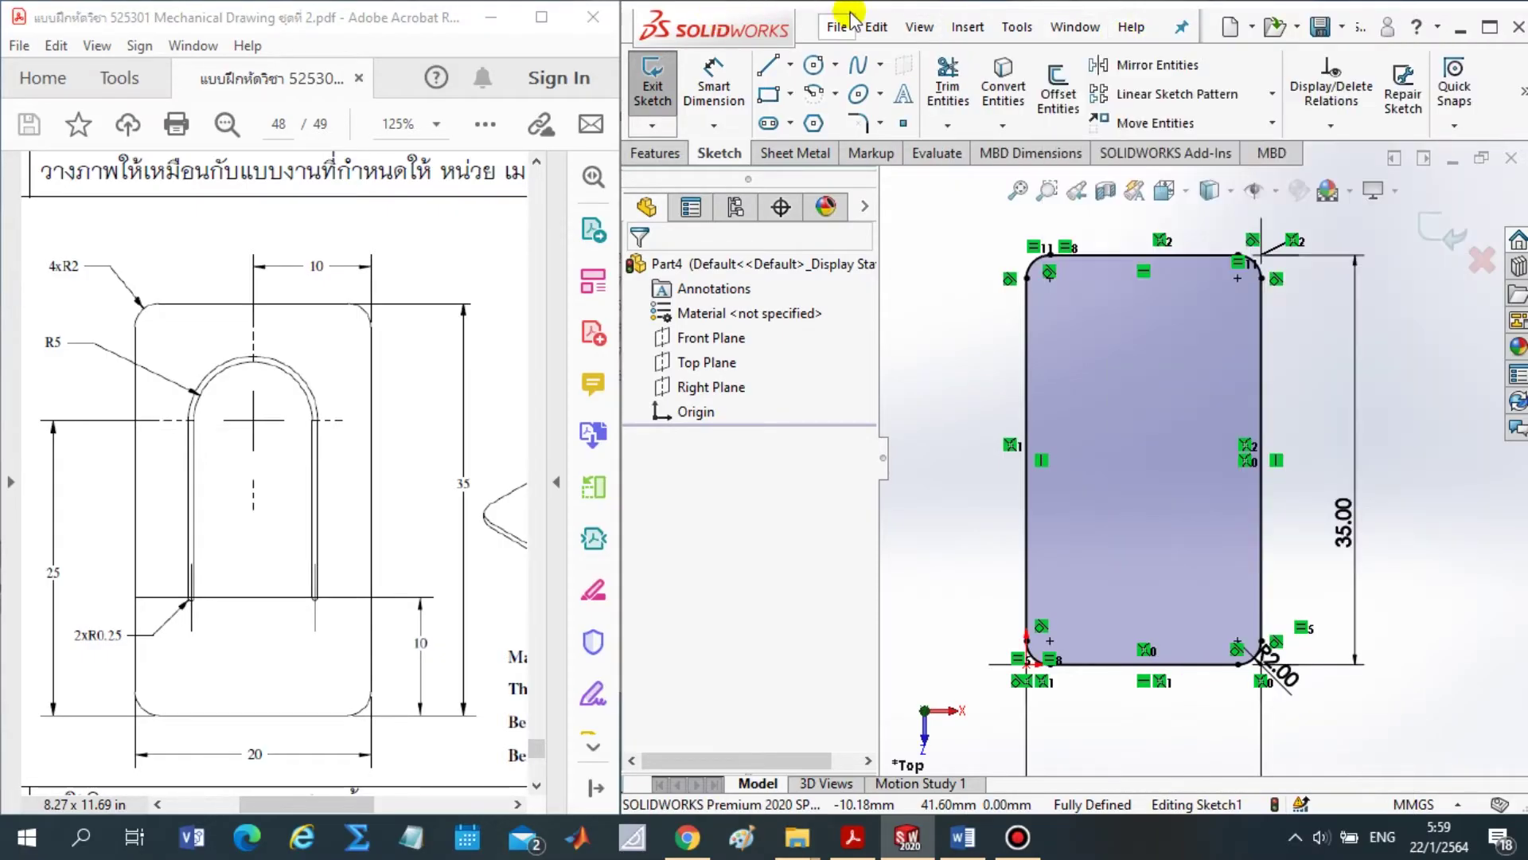
{"action": "left_click", "coordinate": [845, 24]}
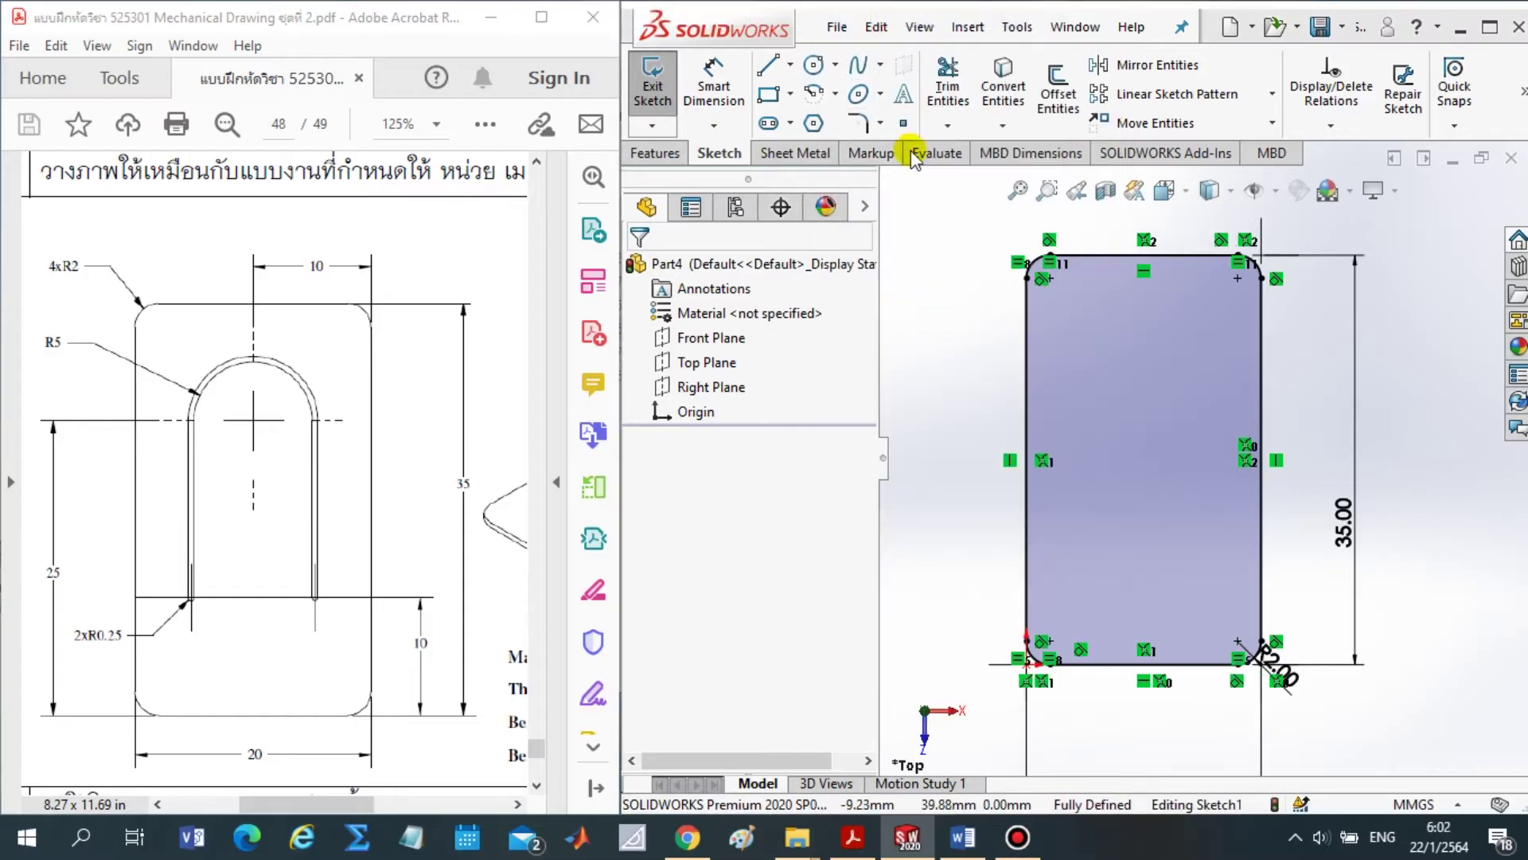
{"action": "left_click", "coordinate": [919, 27]}
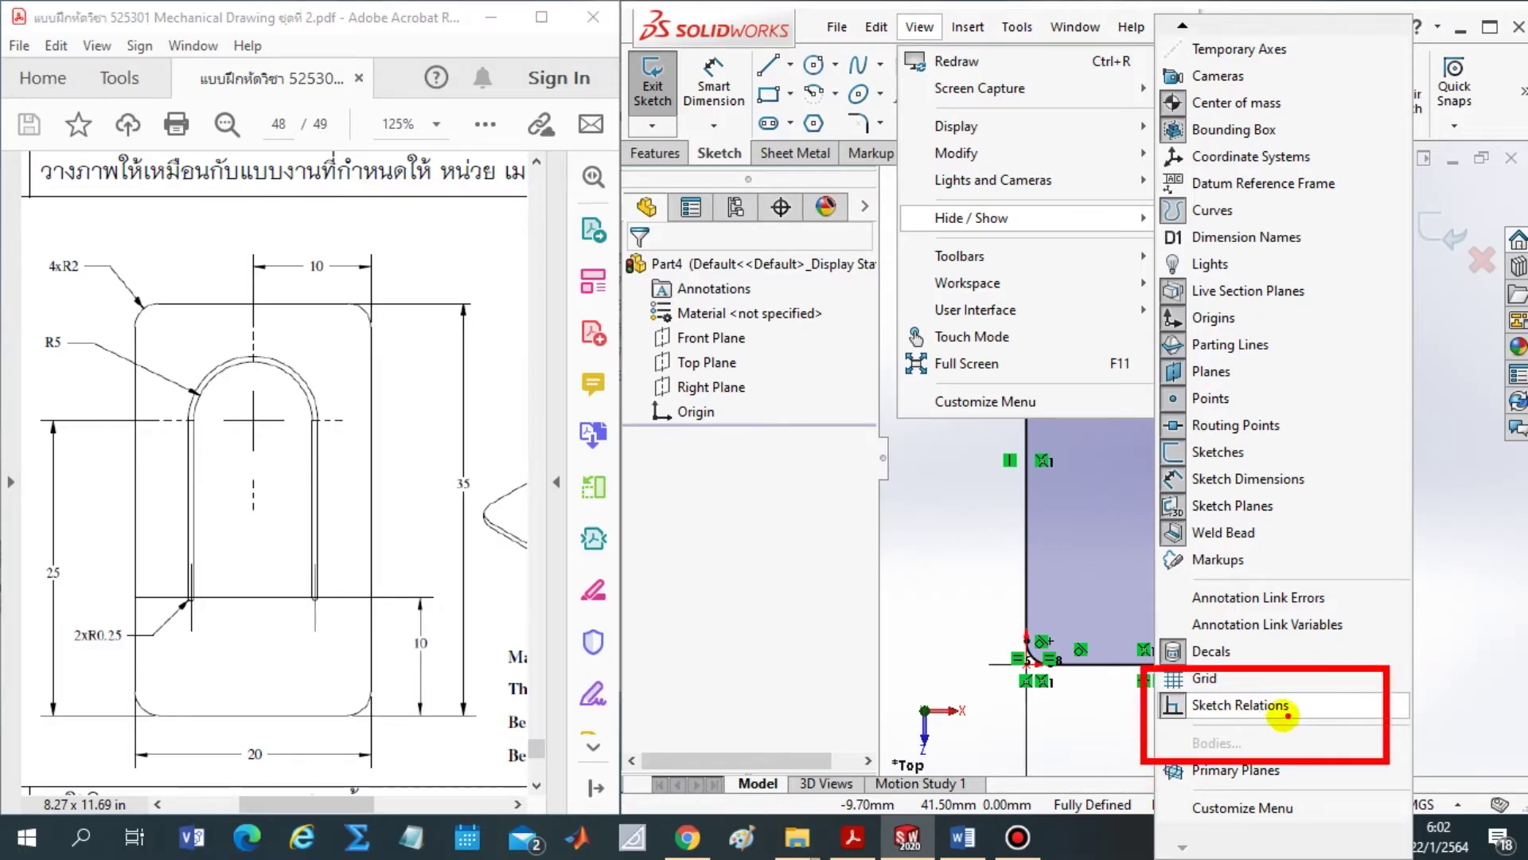
{"action": "left_click", "coordinate": [1274, 704]}
{"action": "left_click", "coordinate": [927, 28]}
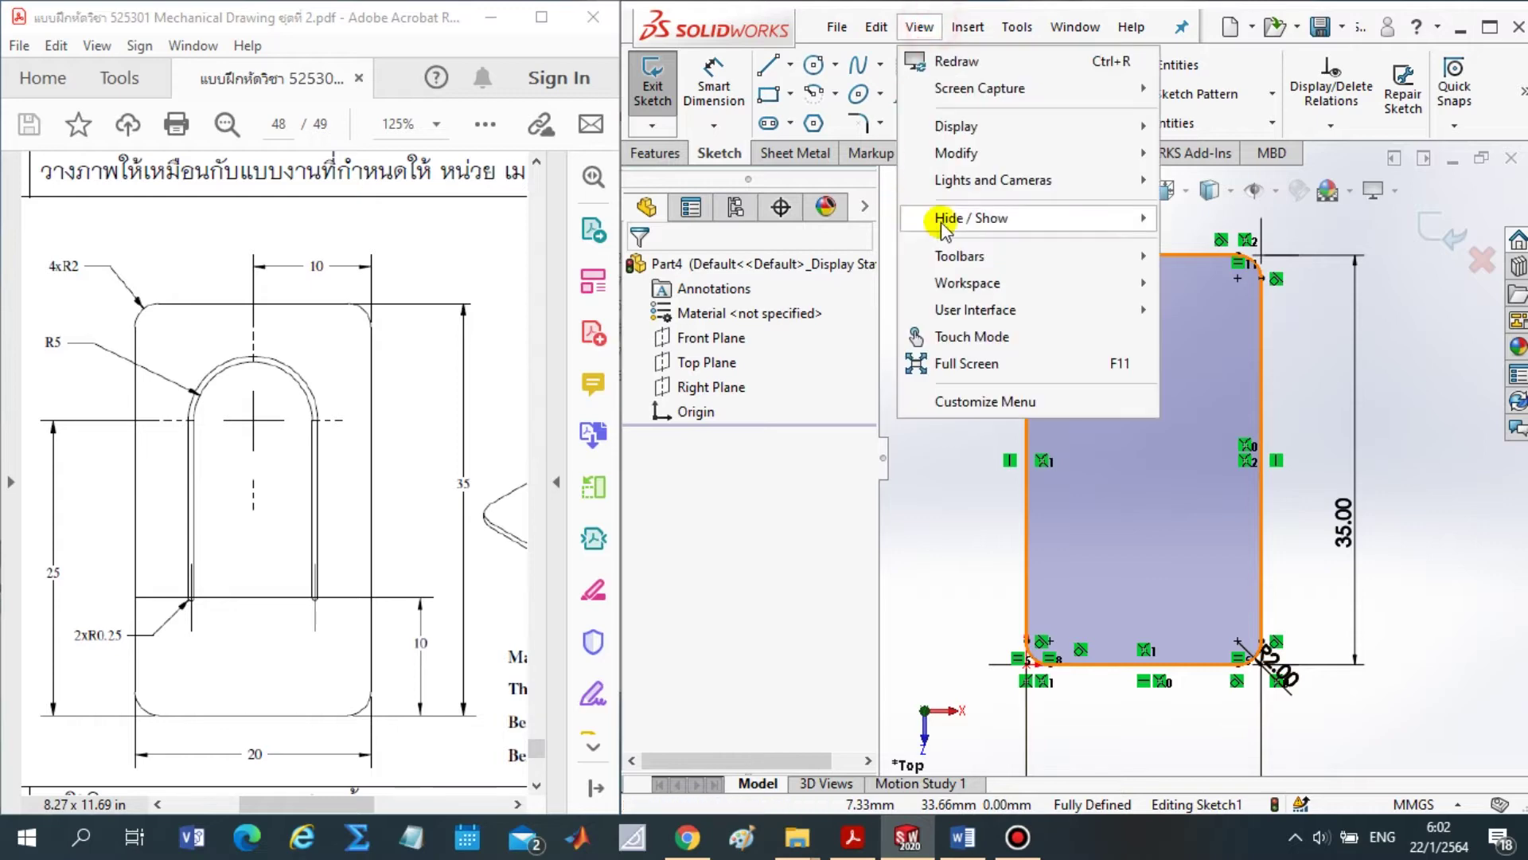
{"action": "left_click", "coordinate": [1281, 704]}
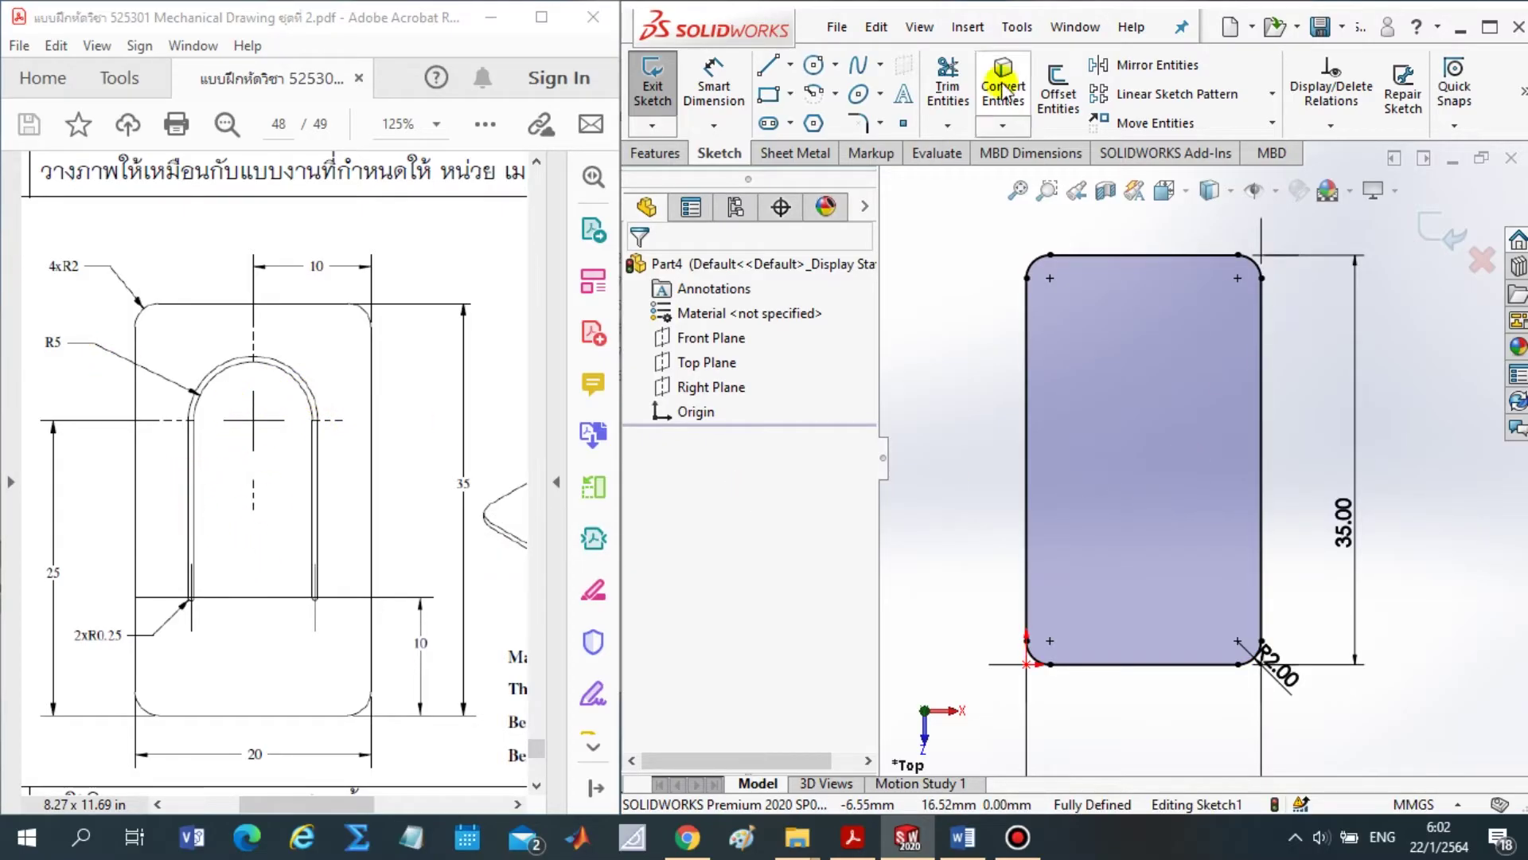
Draw a circle in the upper part of the plate
{"action": "left_click", "coordinate": [813, 65]}
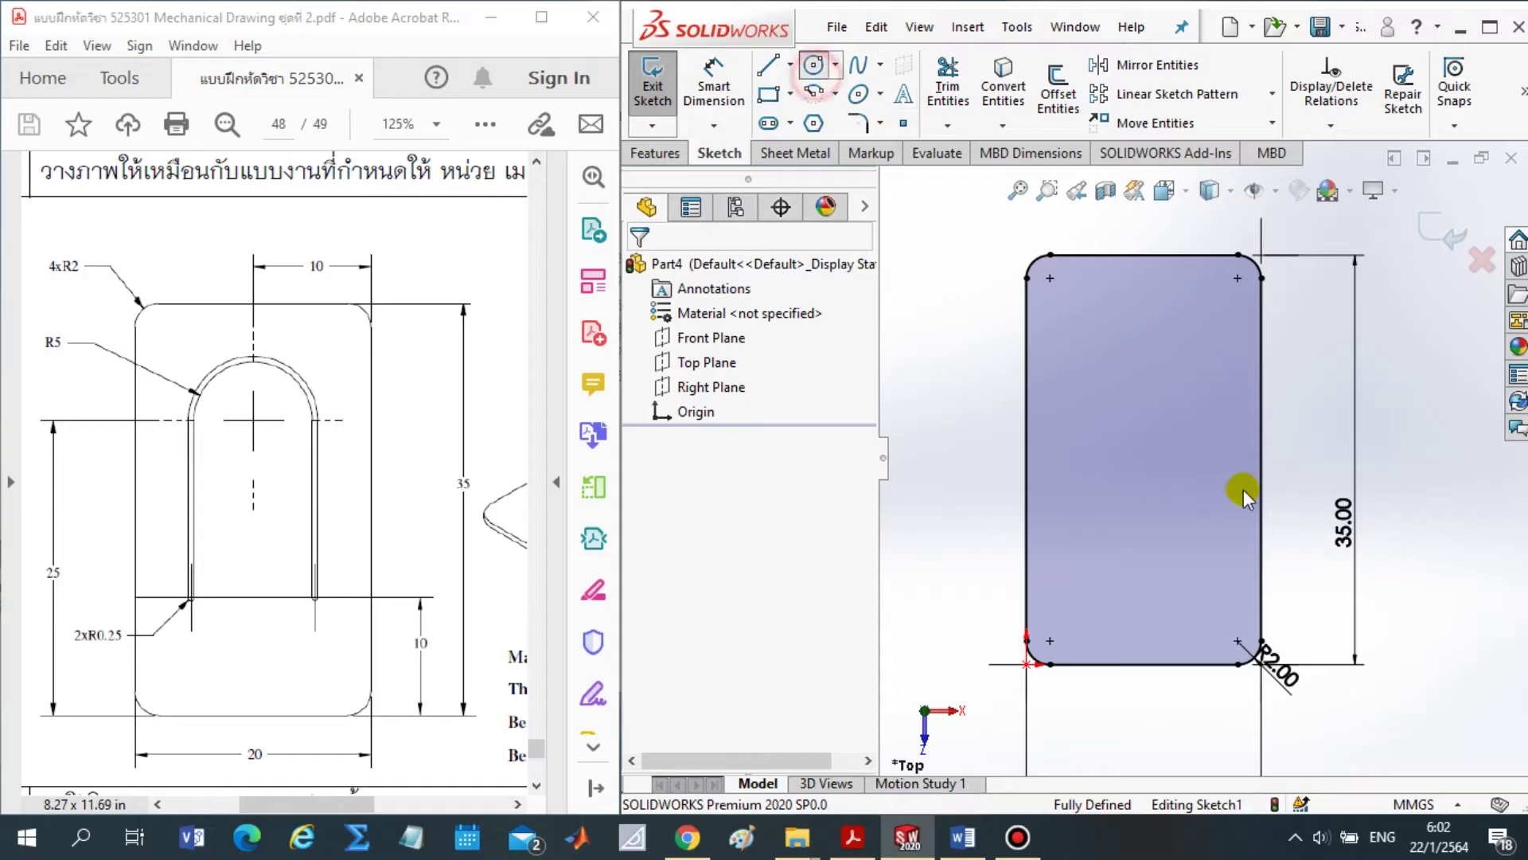
{"action": "left_click", "coordinate": [1130, 417]}
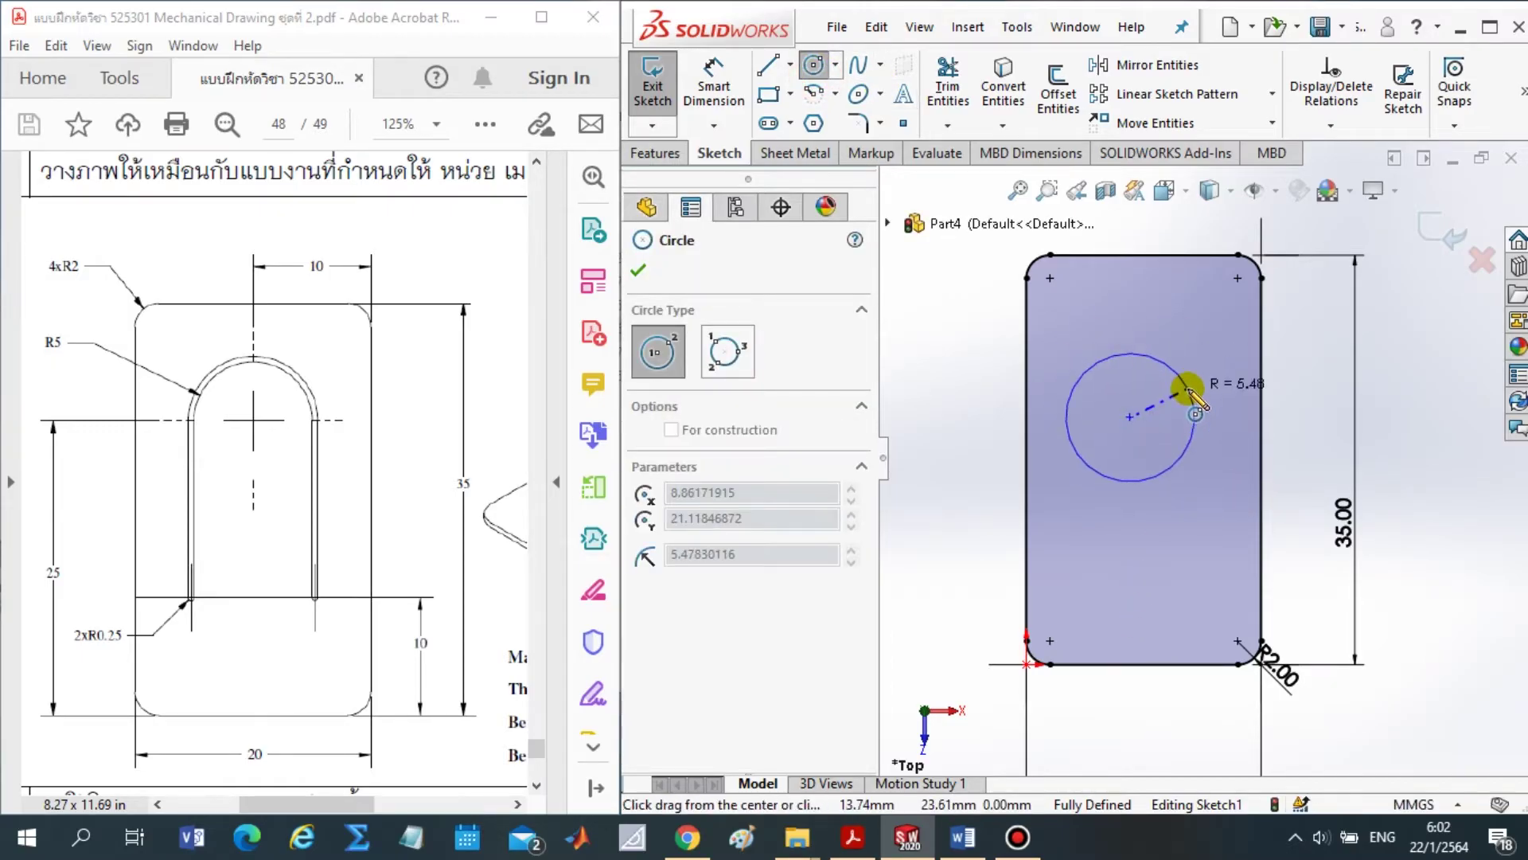
{"action": "left_click", "coordinate": [1188, 389]}
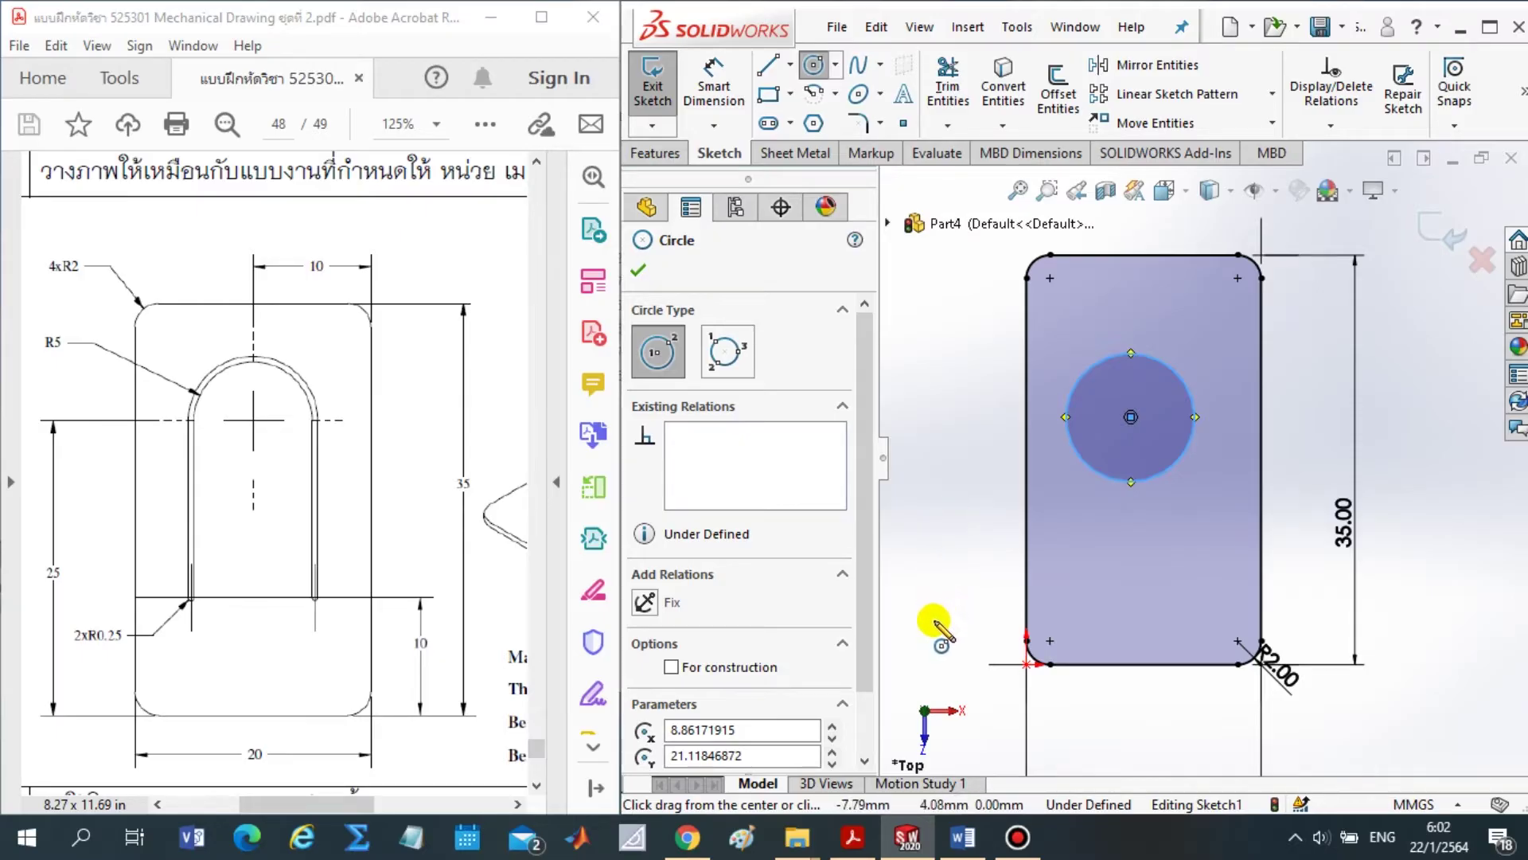
{"action": "key", "text": "Escape"}
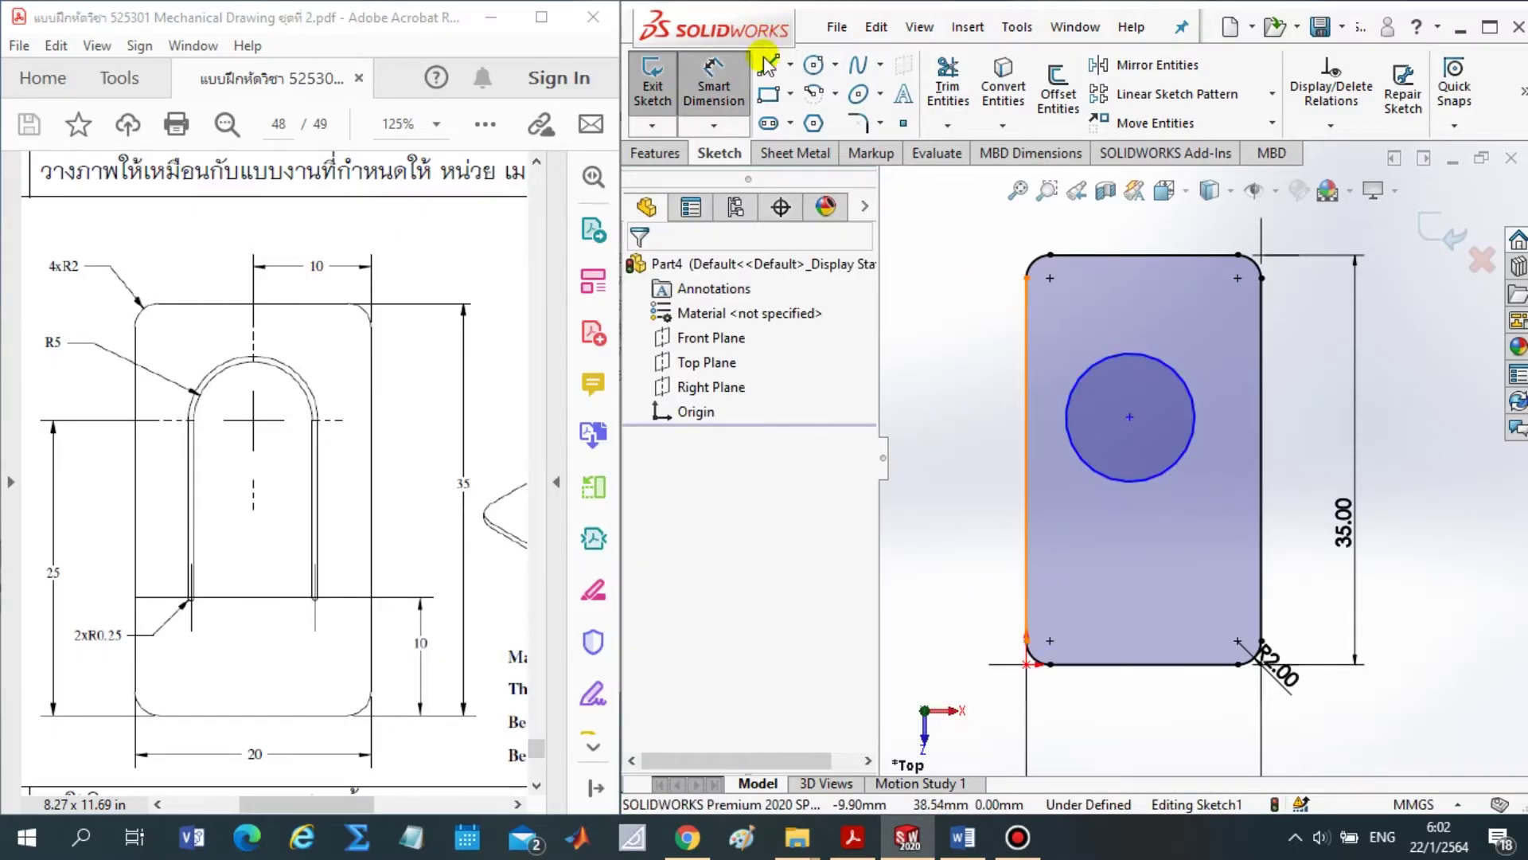
Draw two vertical lines down from the circle's right and left sides
{"action": "left_click", "coordinate": [1195, 417]}
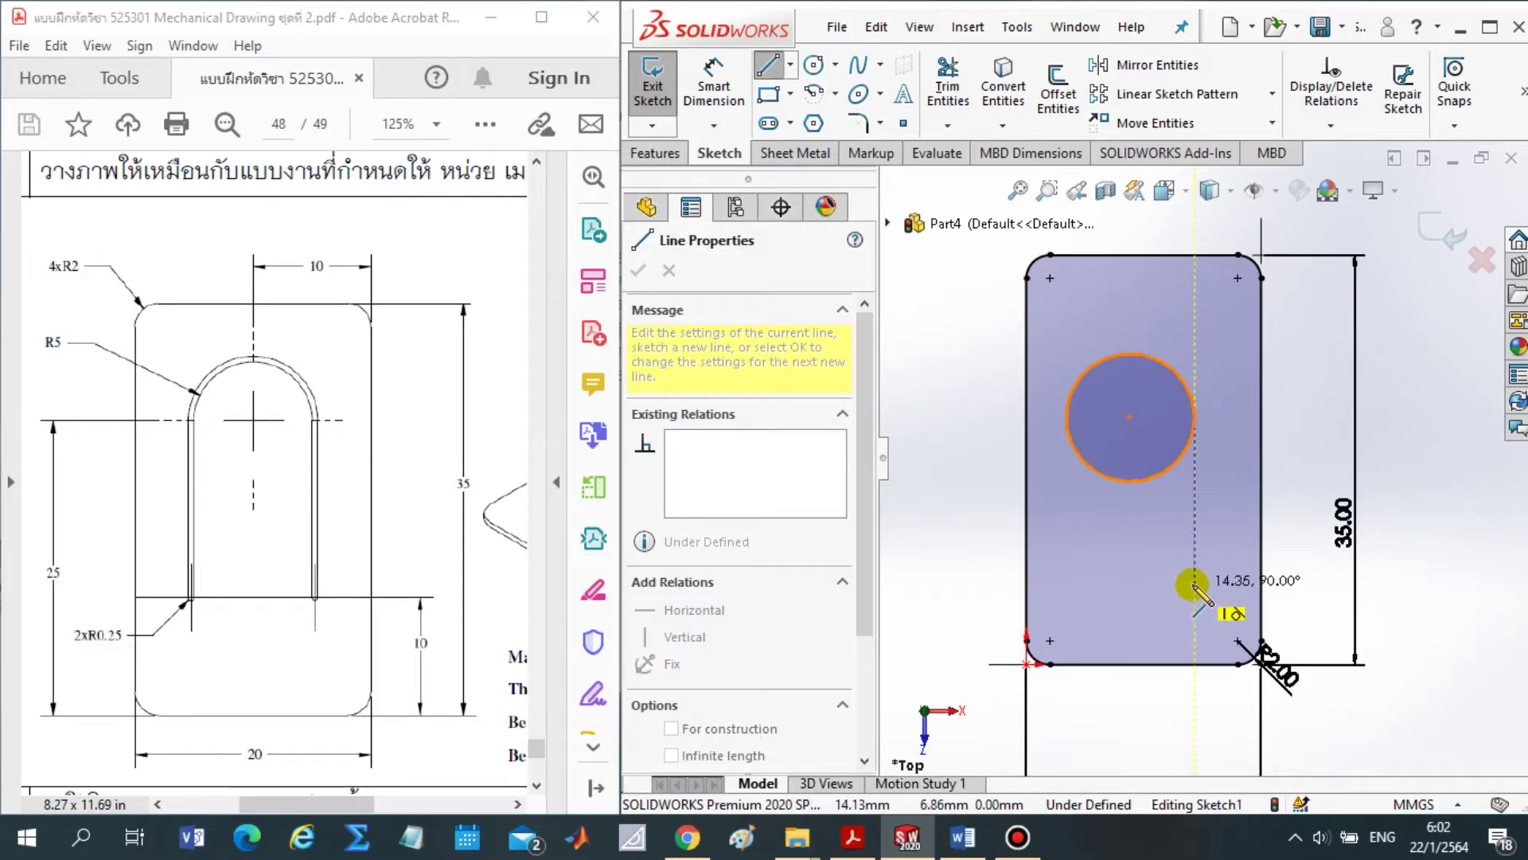
{"action": "left_click", "coordinate": [1195, 583]}
{"action": "key", "text": "Escape"}
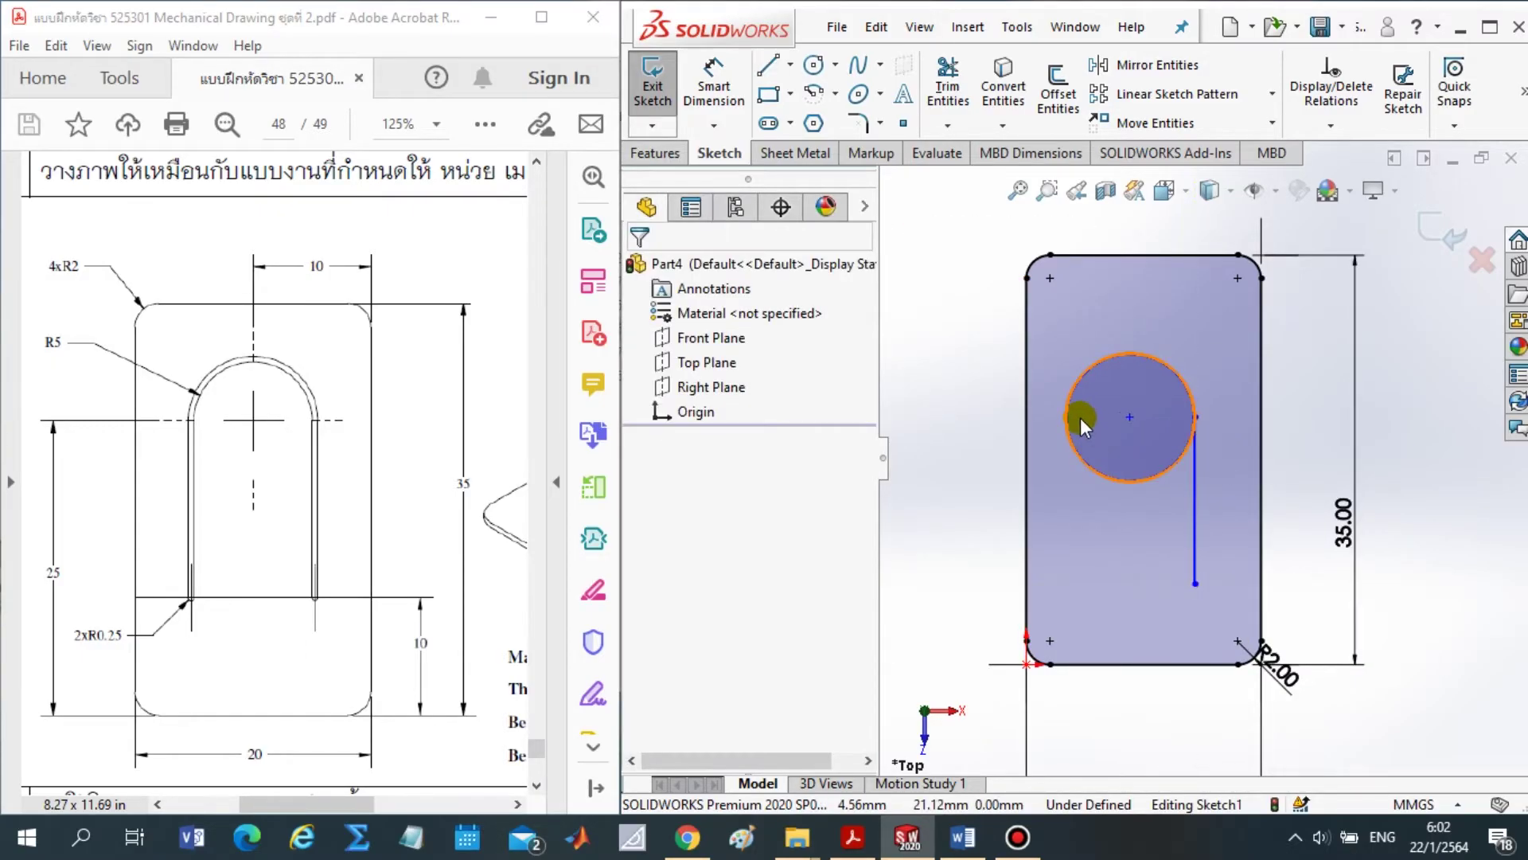
{"action": "key", "text": "space"}
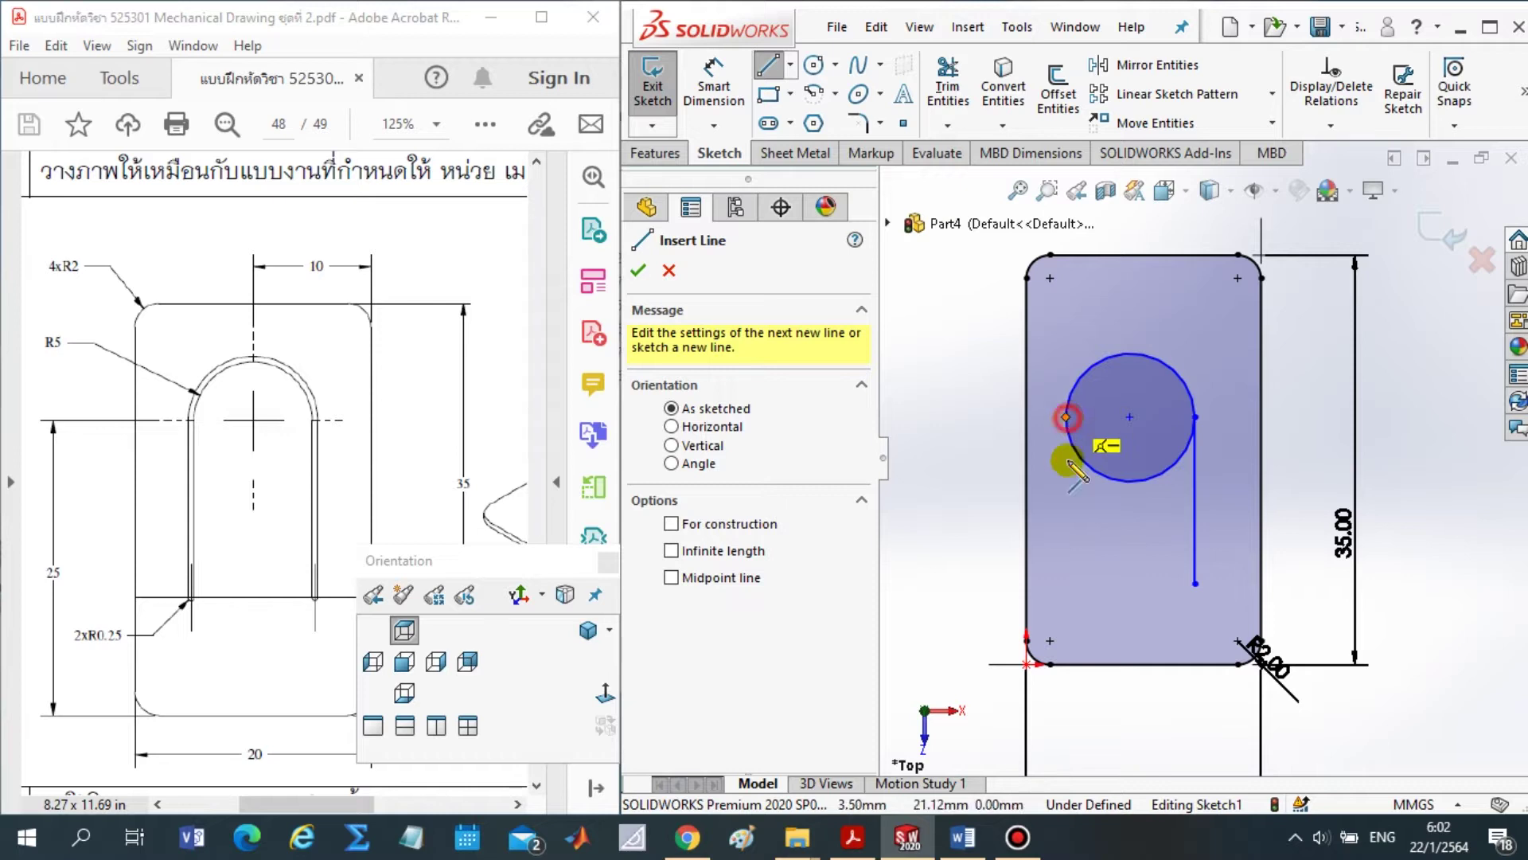
{"action": "left_click", "coordinate": [1067, 417]}
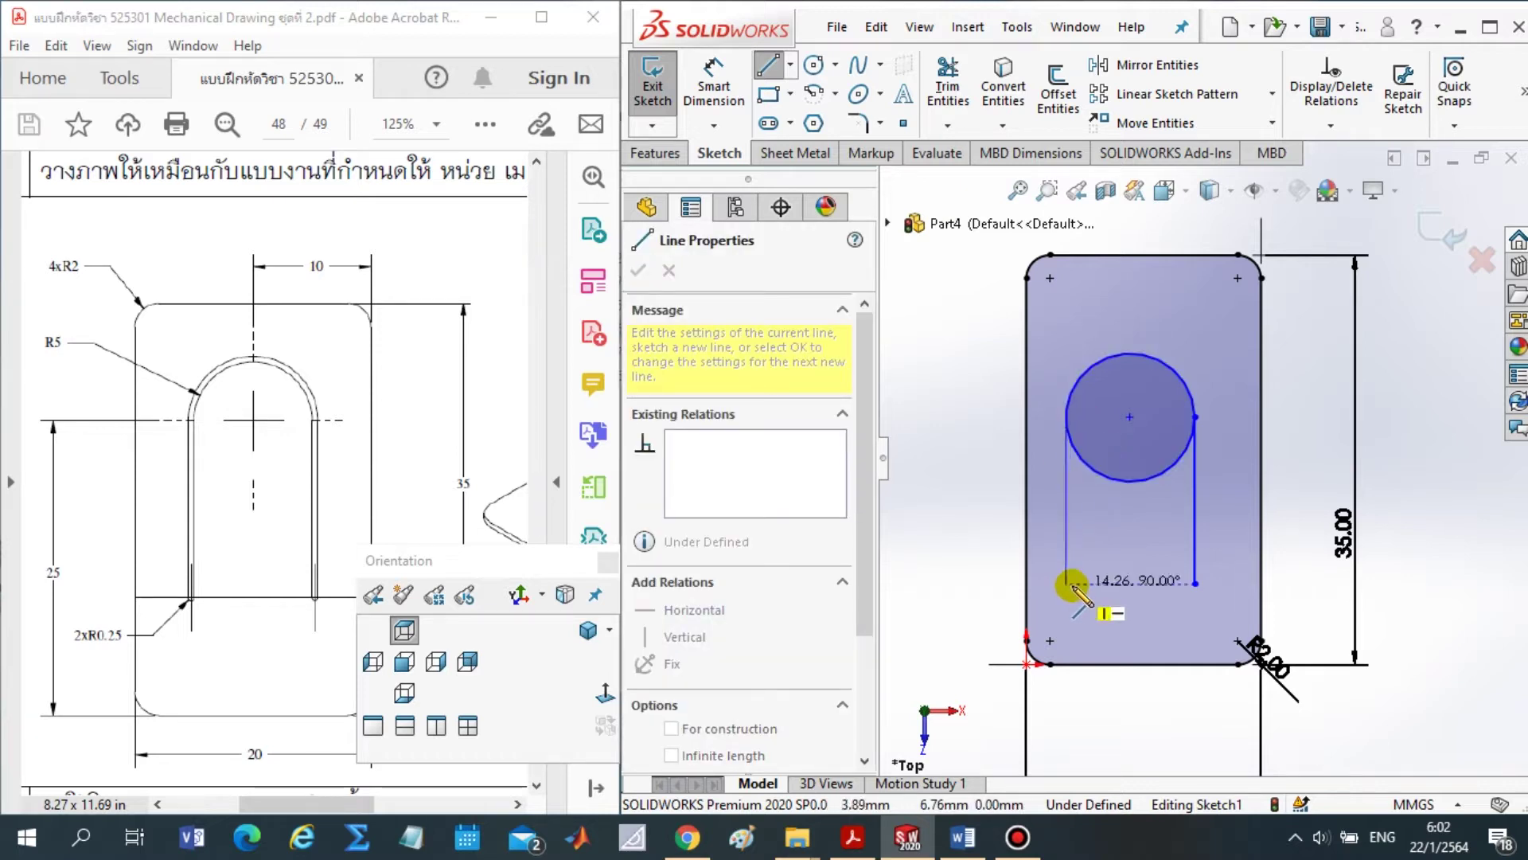
{"action": "left_click", "coordinate": [1067, 583]}
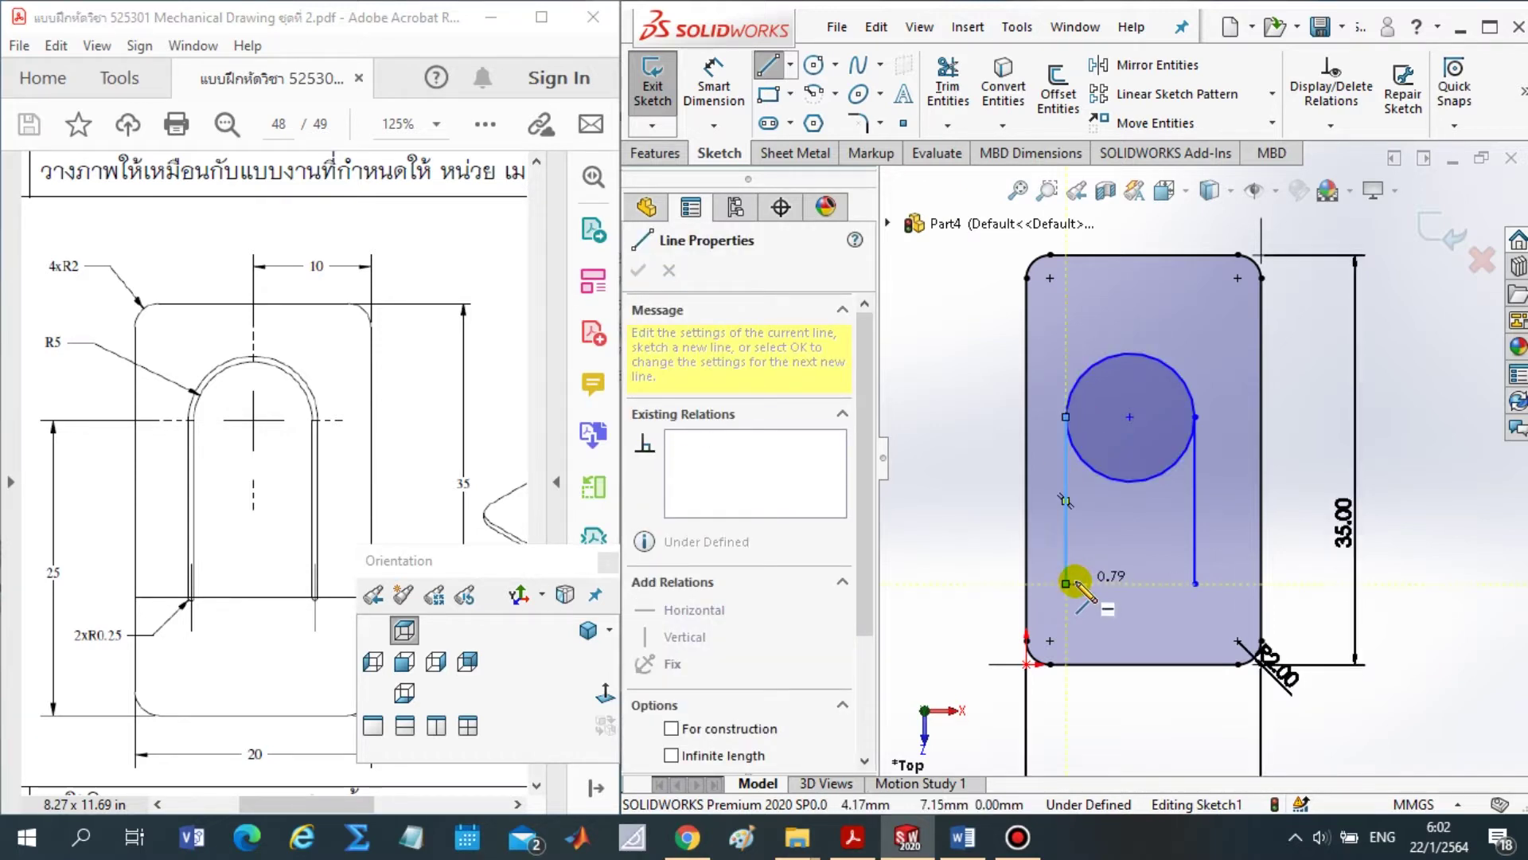
{"action": "key", "text": "Escape"}
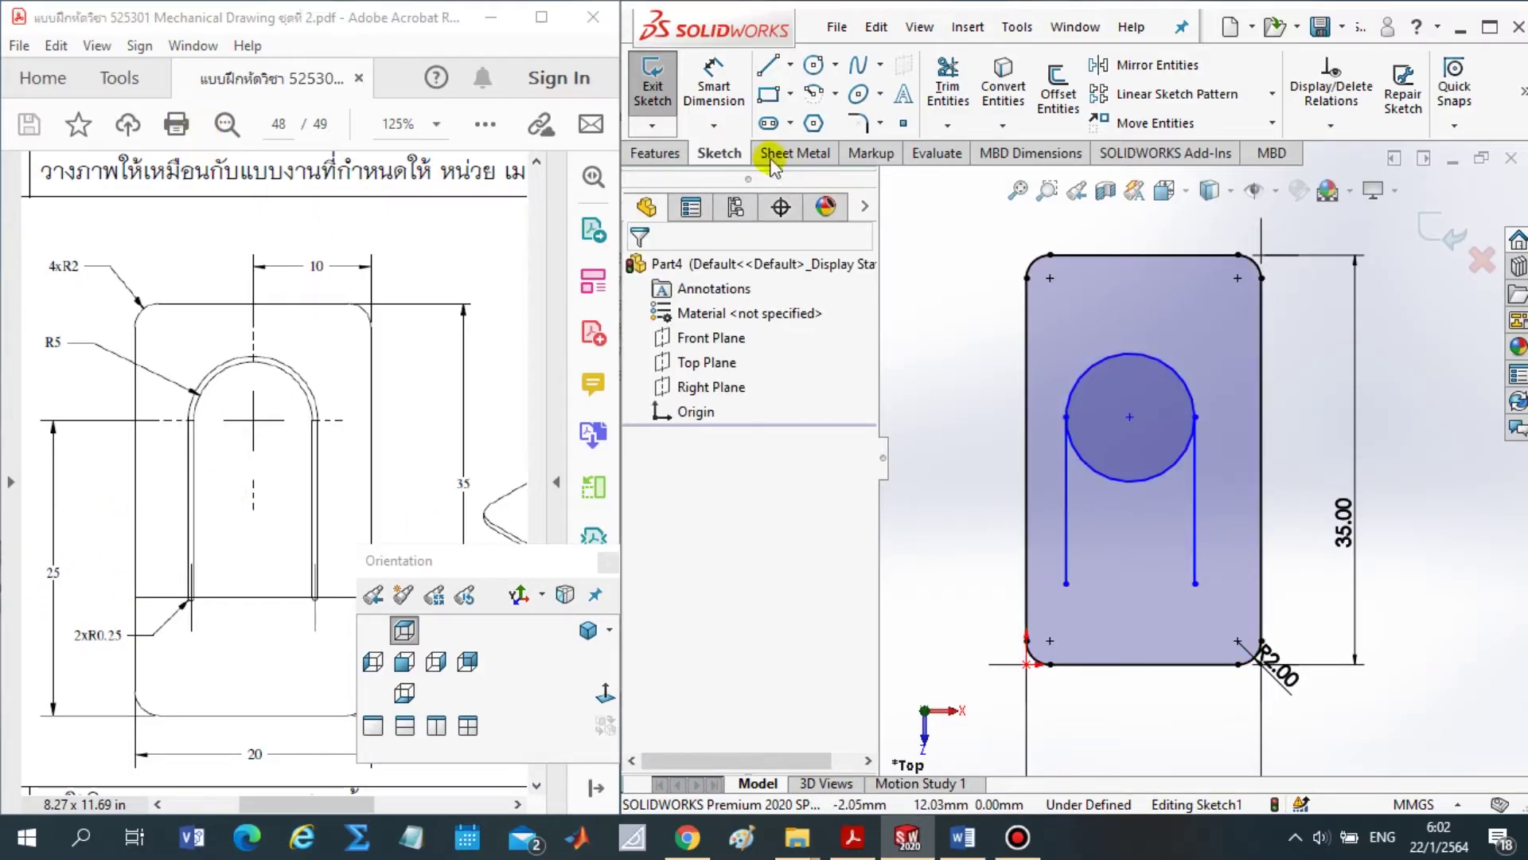
Dimension the circle centre 25 mm above the bottom edge
{"action": "left_click", "coordinate": [714, 87]}
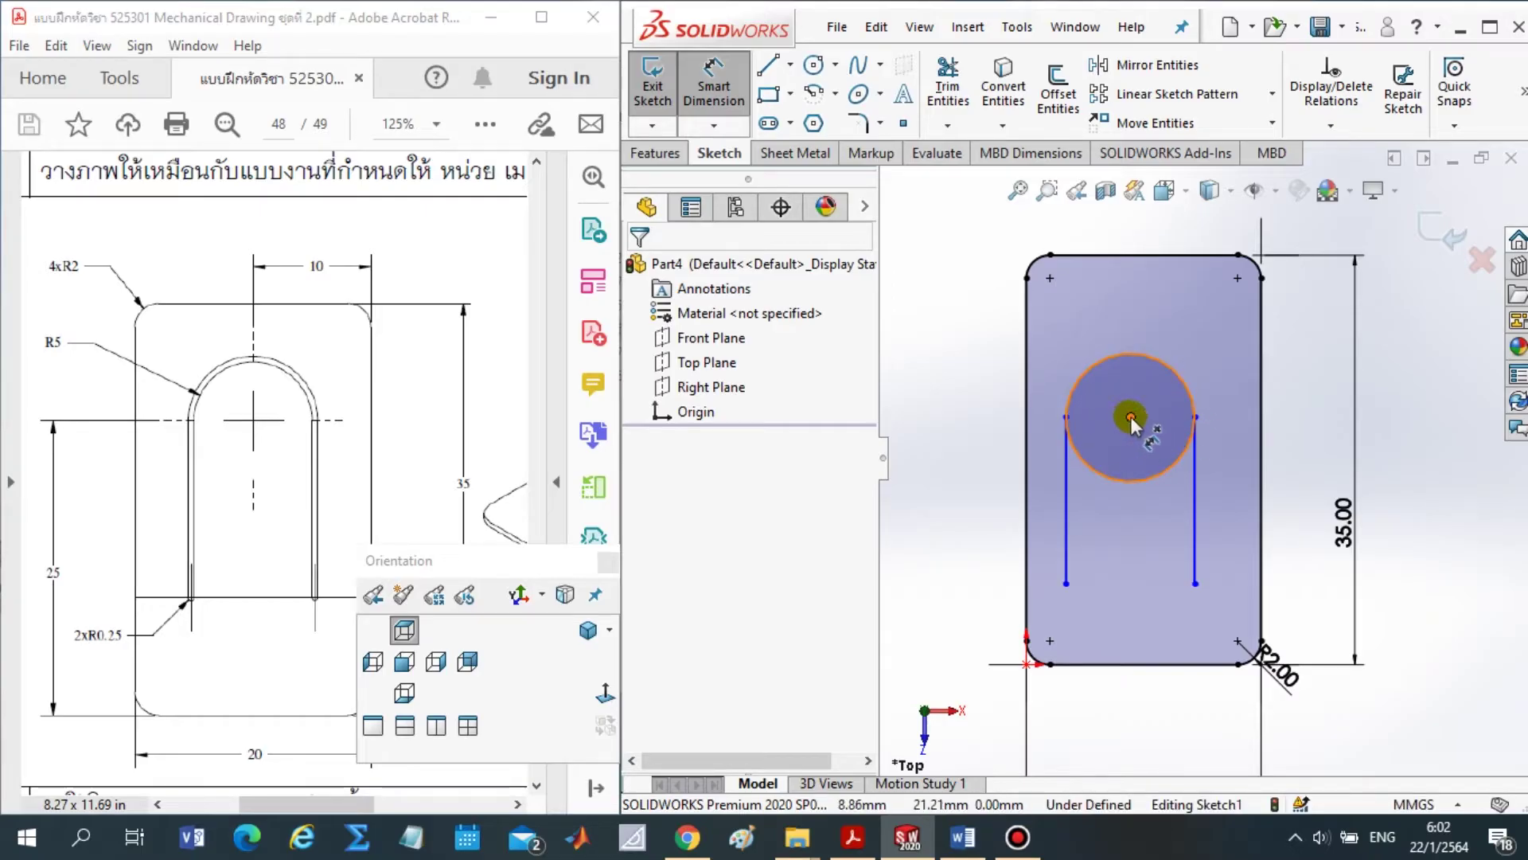
{"action": "left_click", "coordinate": [1107, 475]}
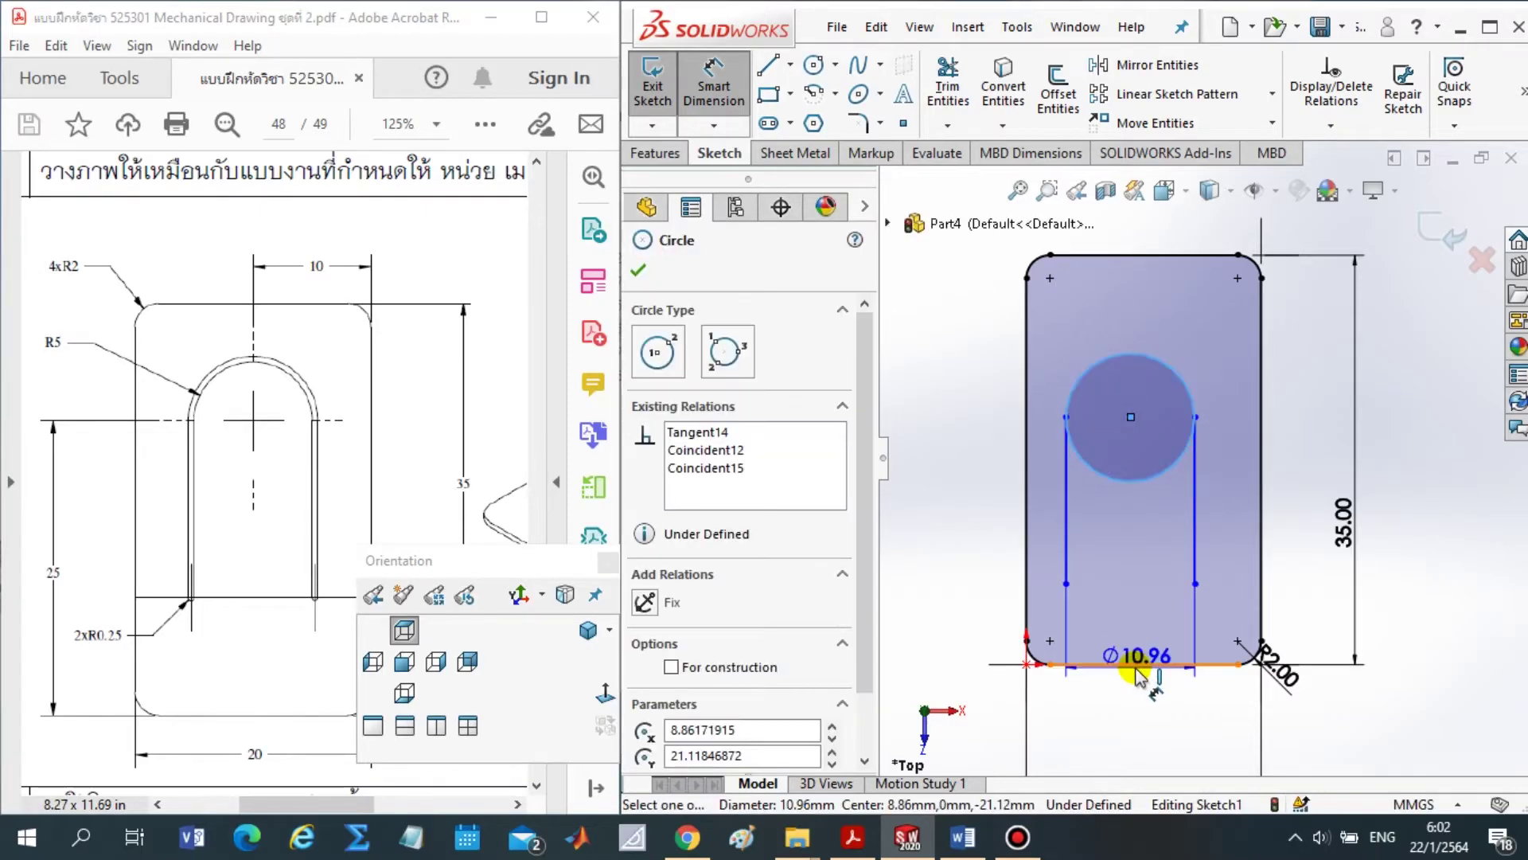
{"action": "left_click", "coordinate": [1134, 664]}
{"action": "left_click", "coordinate": [970, 559]}
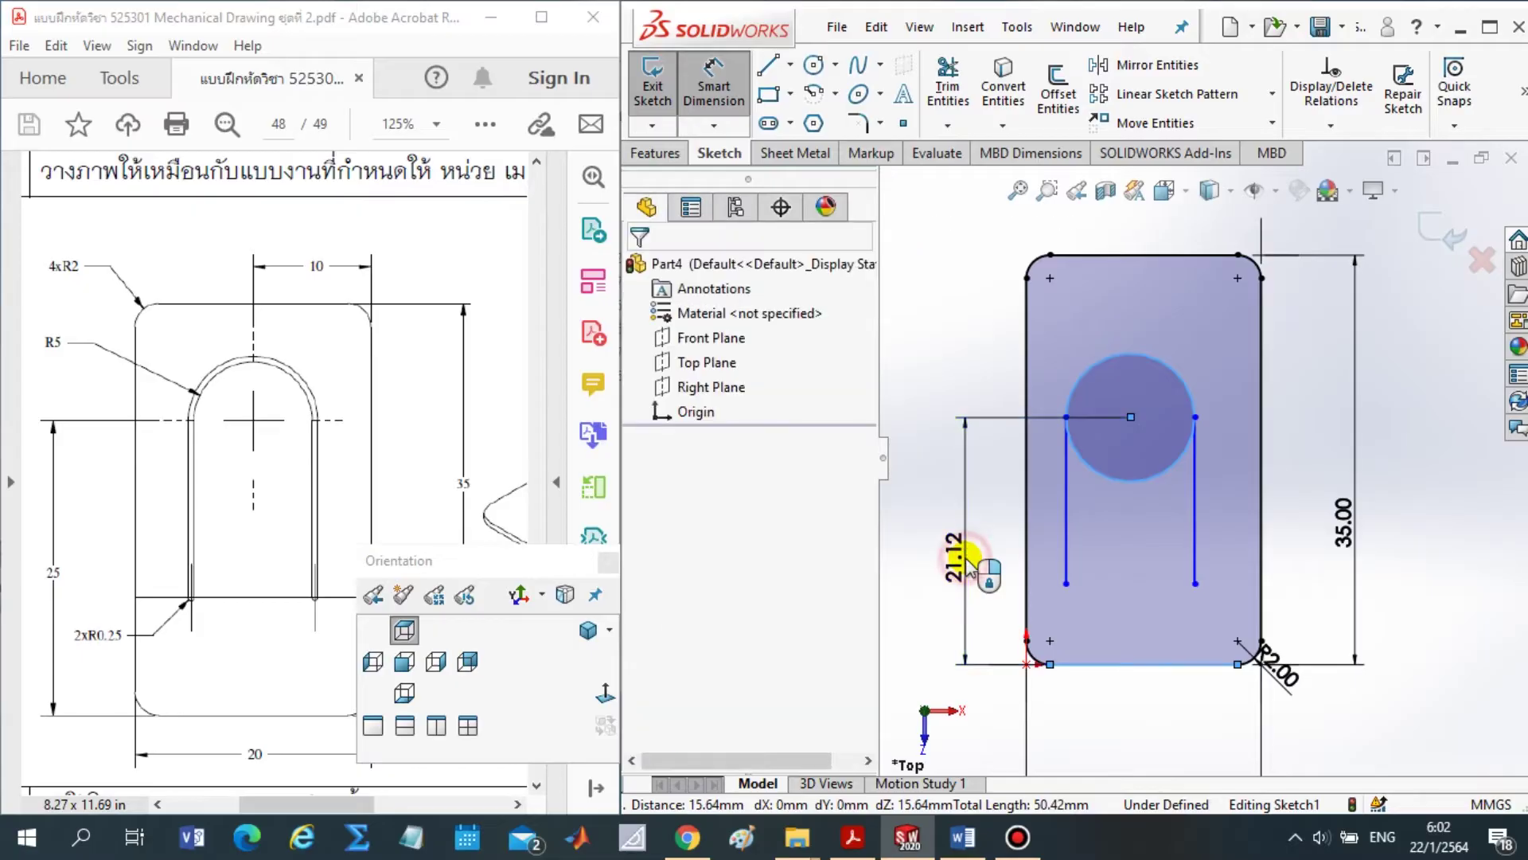
{"action": "double_click", "coordinate": [970, 559]}
{"action": "type", "text": "25"}
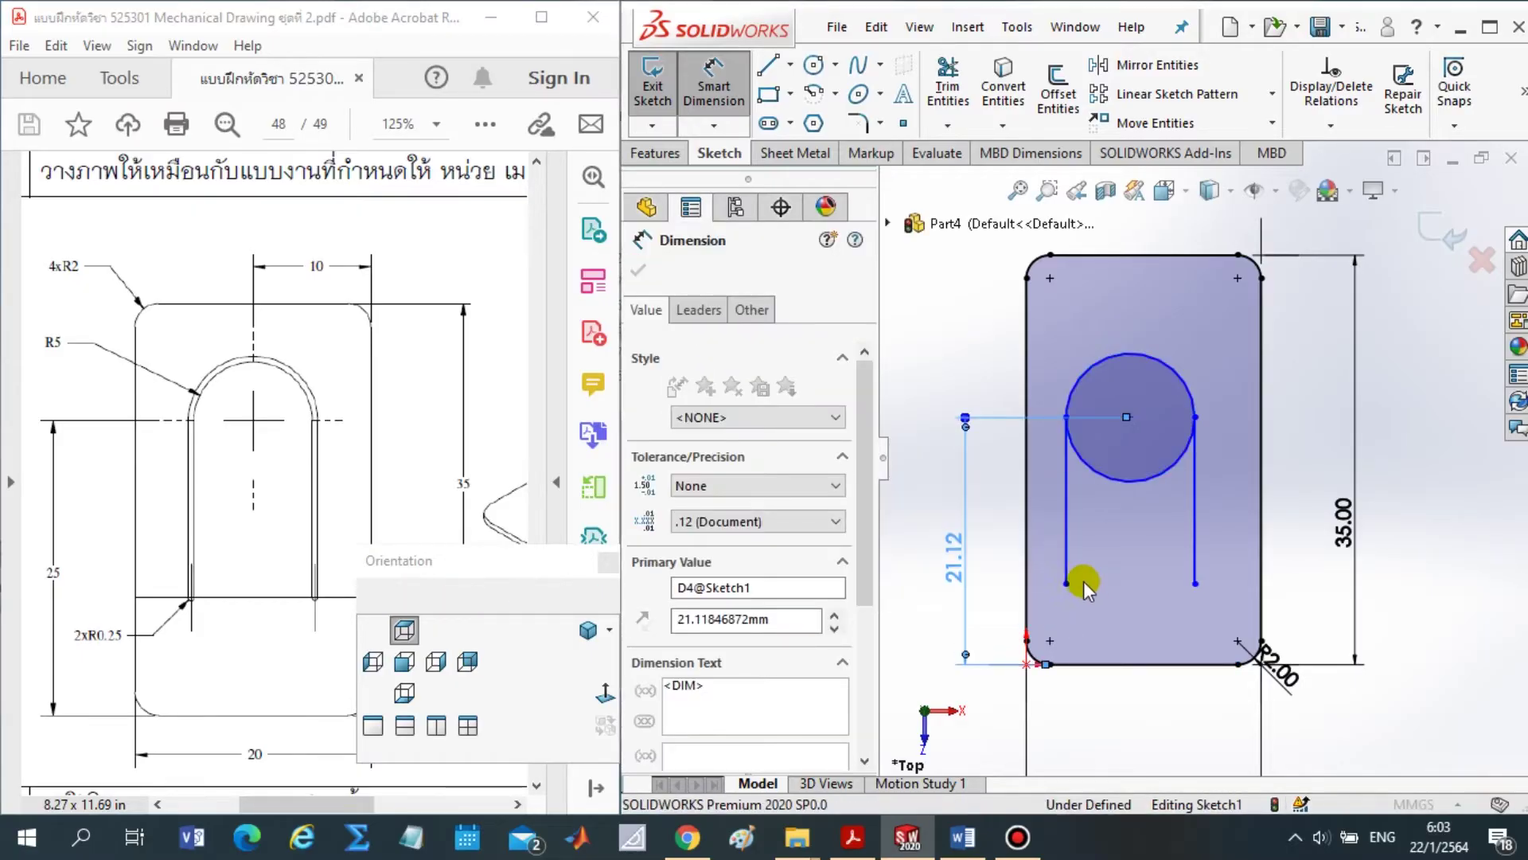
{"action": "key", "text": "Return"}
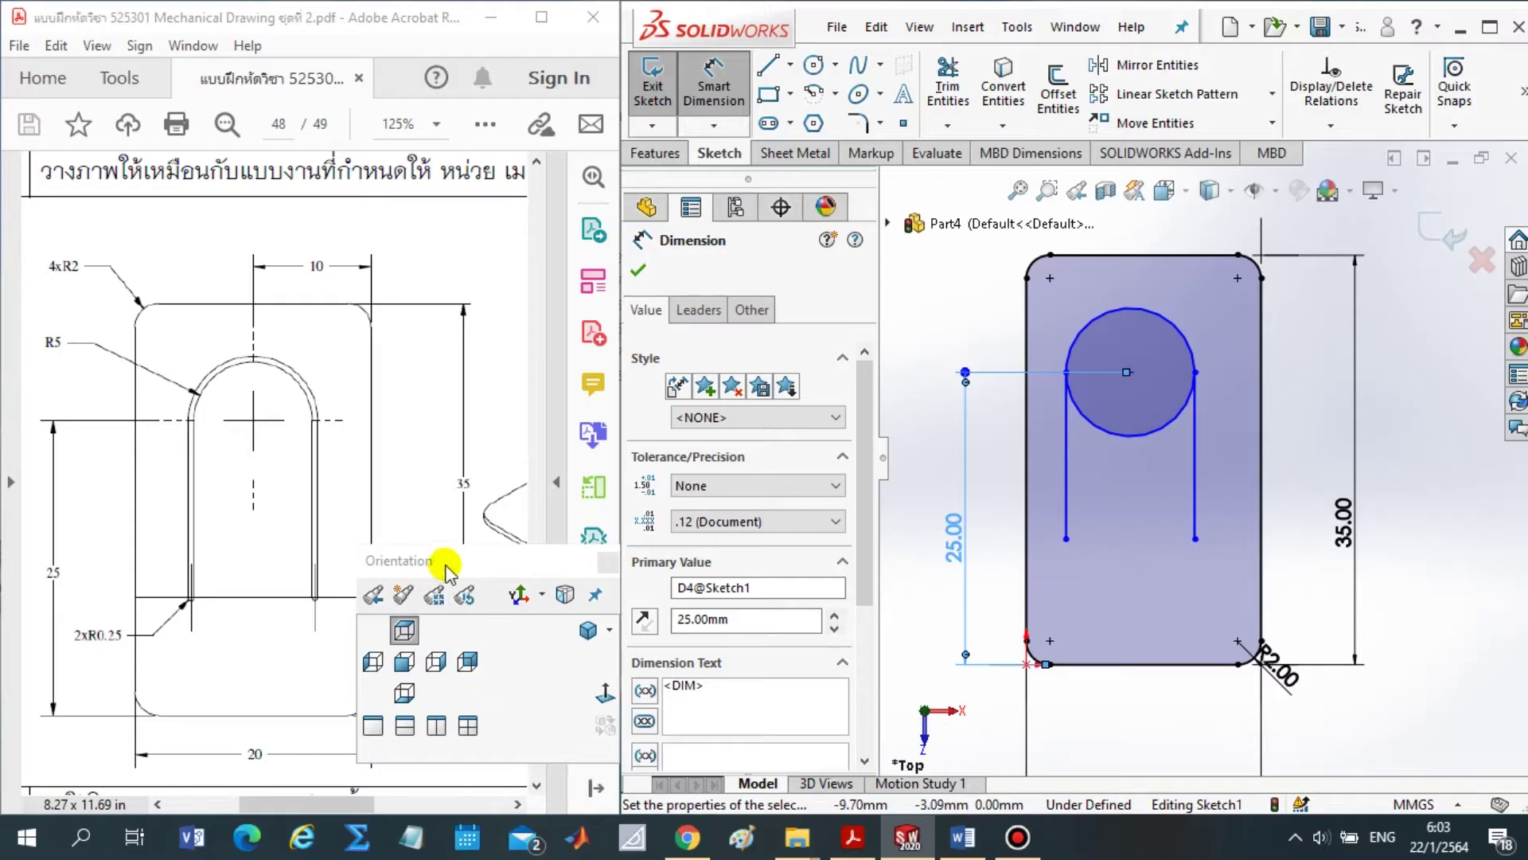
{"action": "left_click_drag", "start_coordinate": [446, 569], "coordinate": [660, 722]}
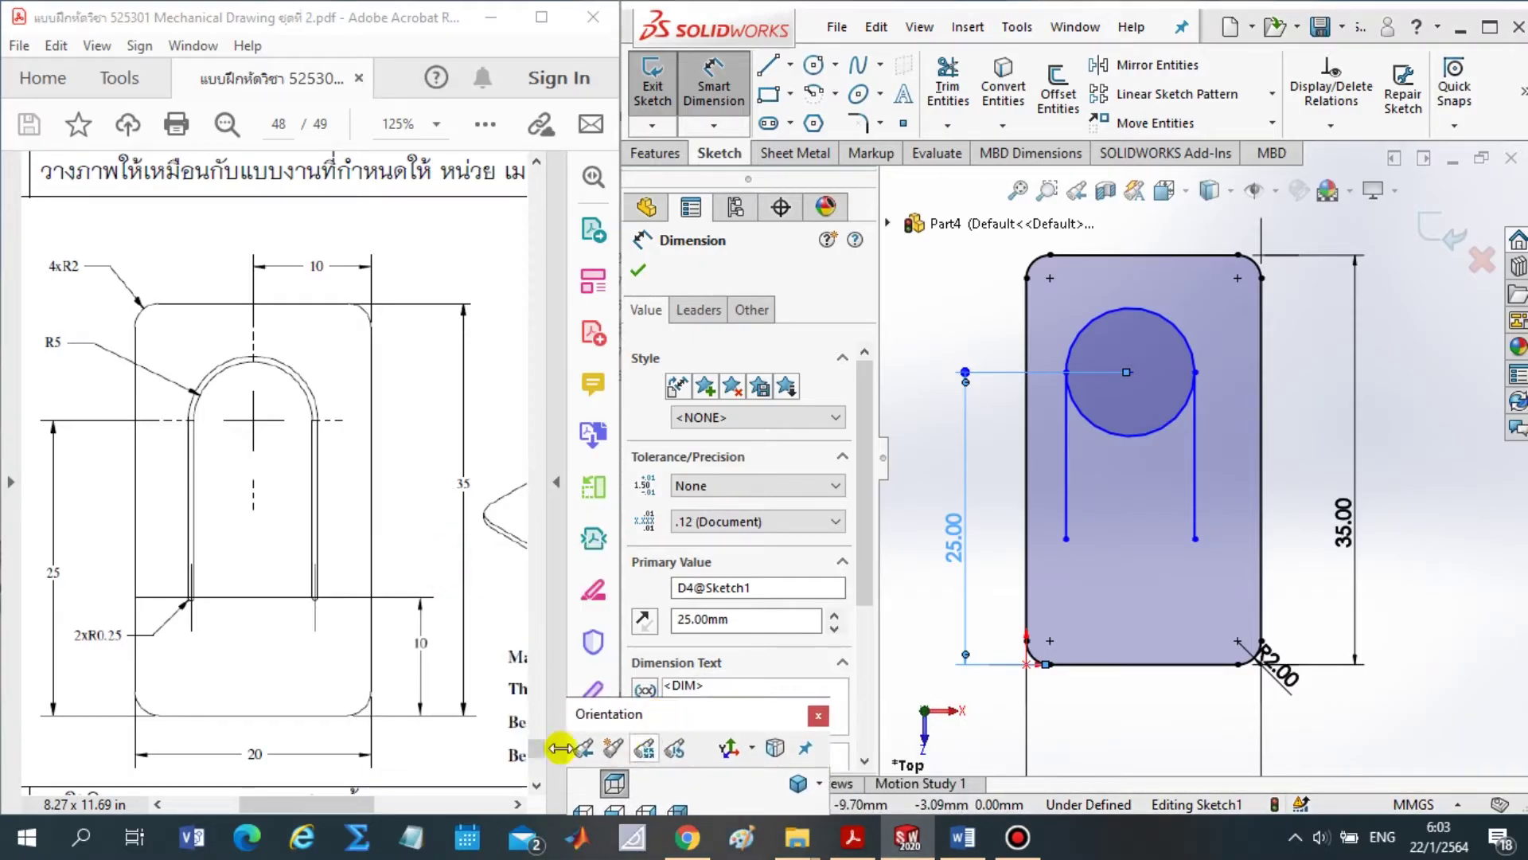
Dimension the right line's lower end 10 mm above the bottom edge
{"action": "left_click", "coordinate": [1195, 539]}
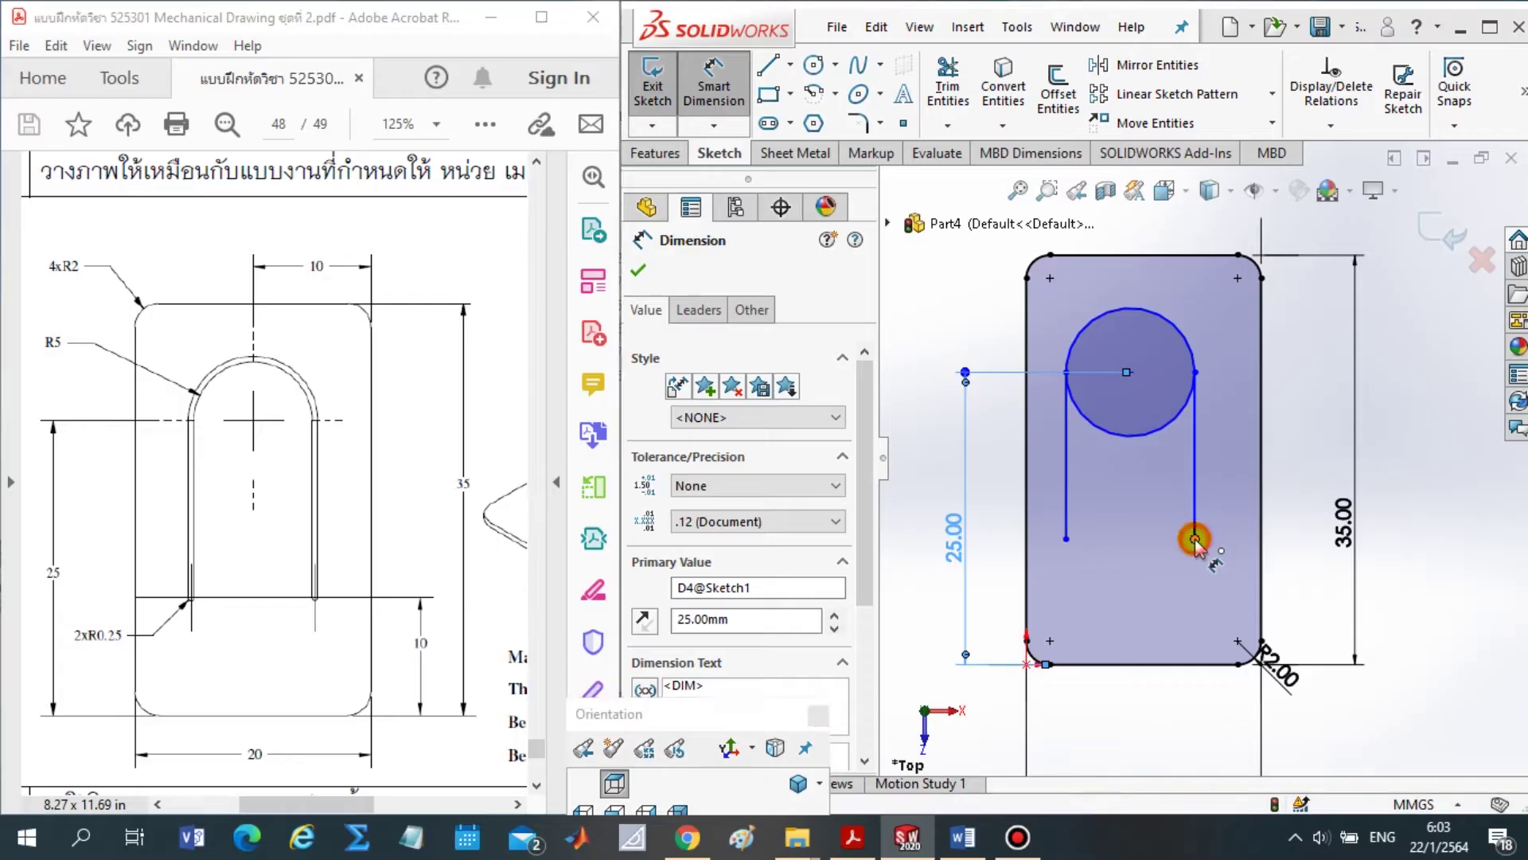
{"action": "left_click", "coordinate": [1170, 667]}
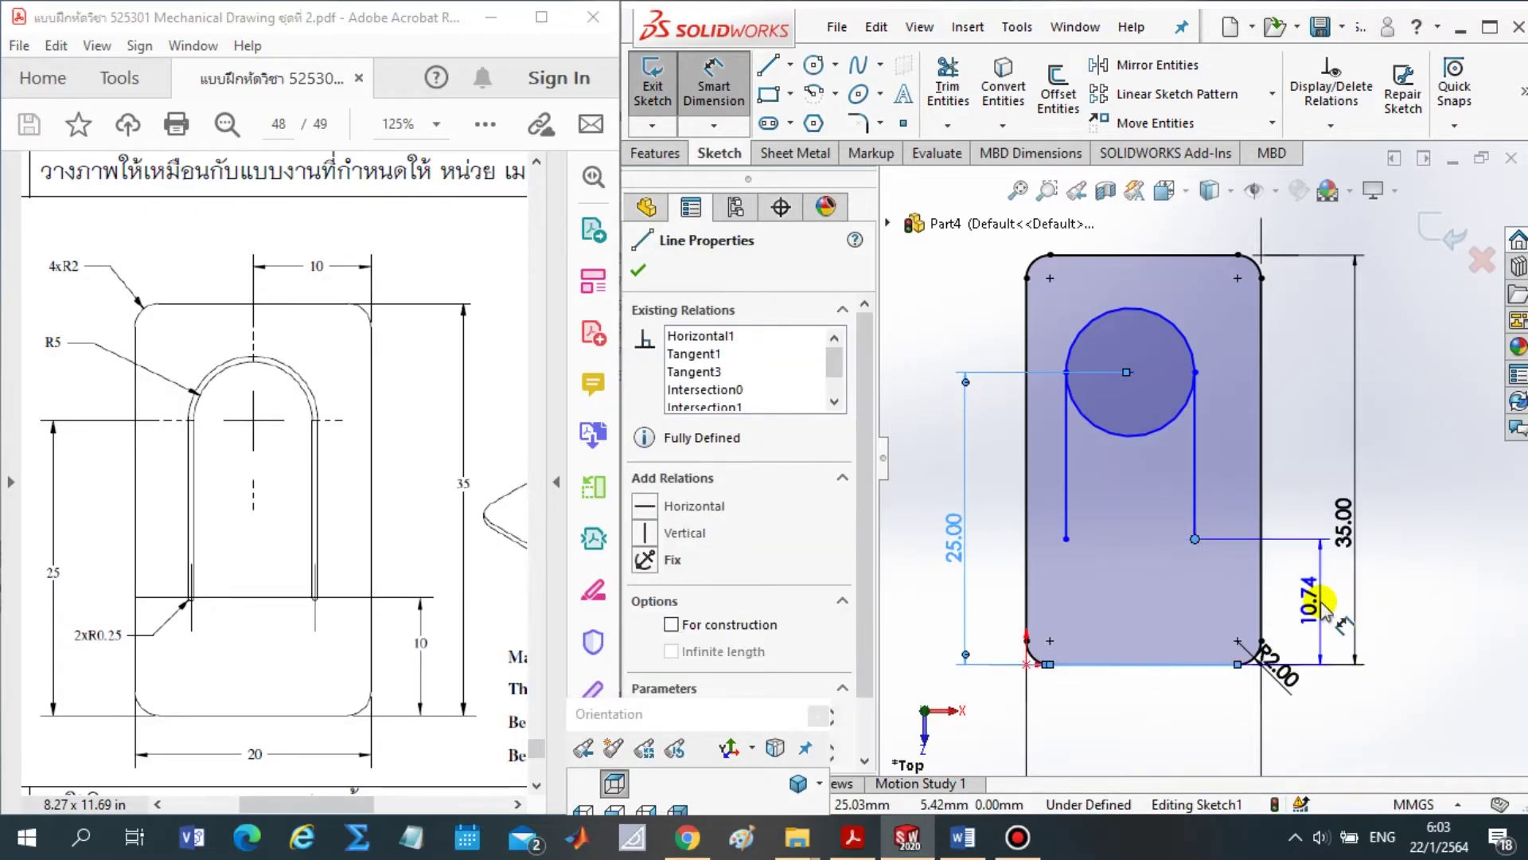
{"action": "left_click", "coordinate": [1322, 602]}
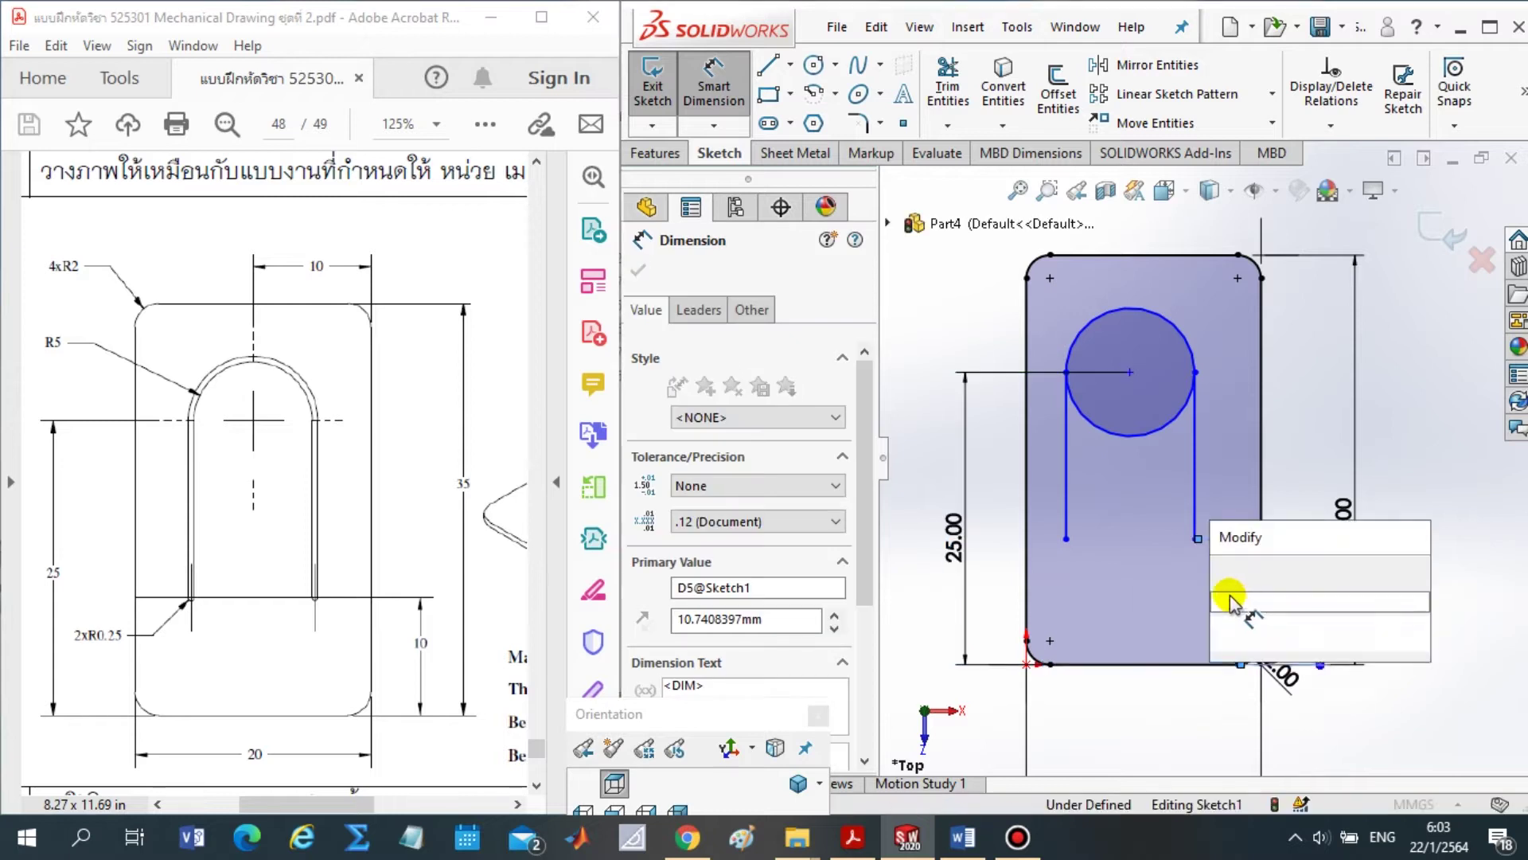
{"action": "left_click", "coordinate": [1108, 546]}
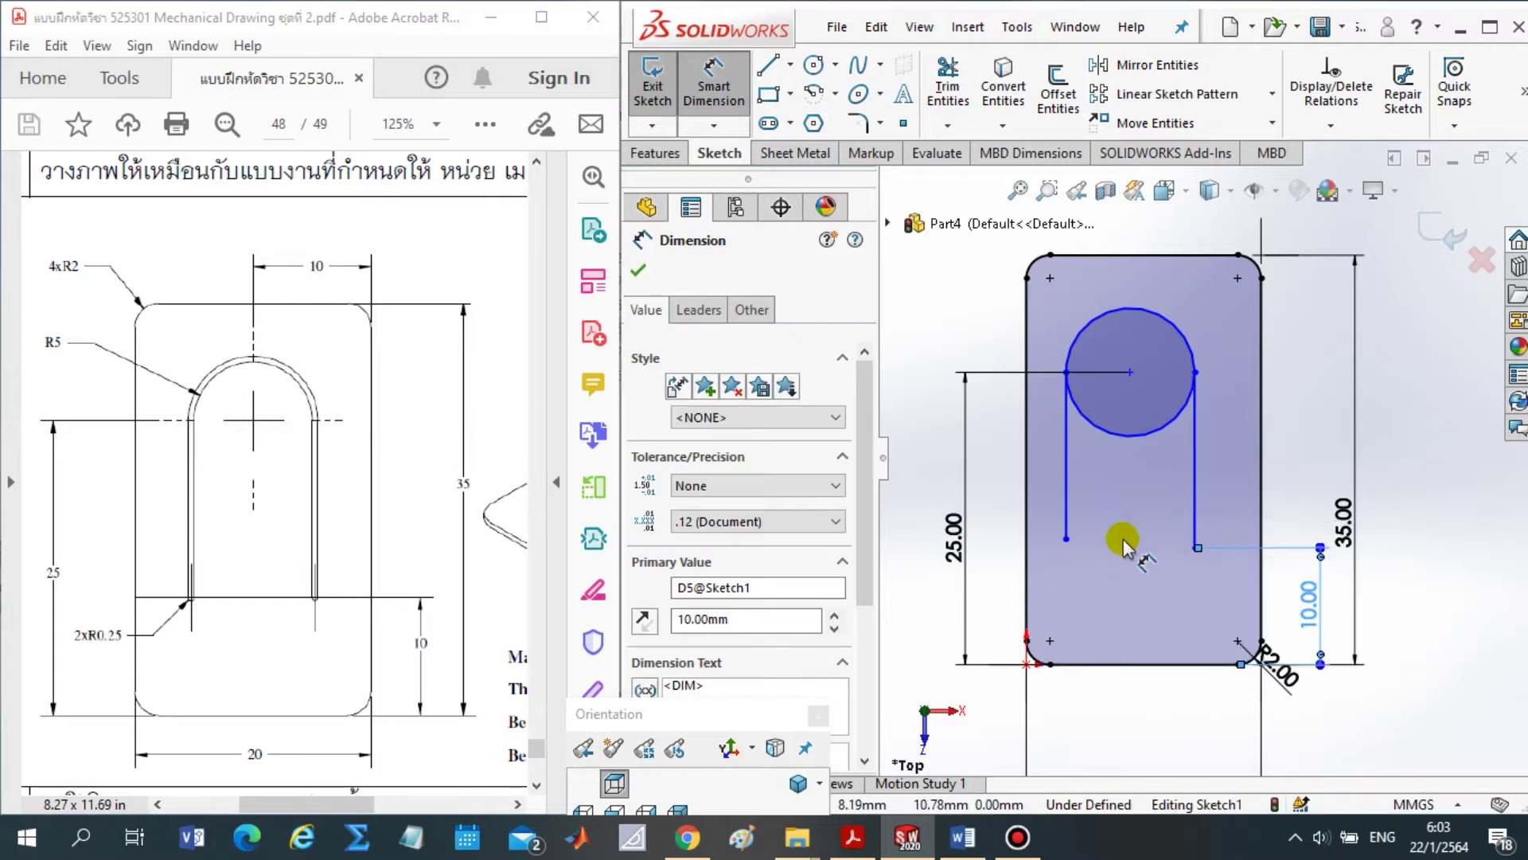
{"action": "left_click", "coordinate": [1084, 323]}
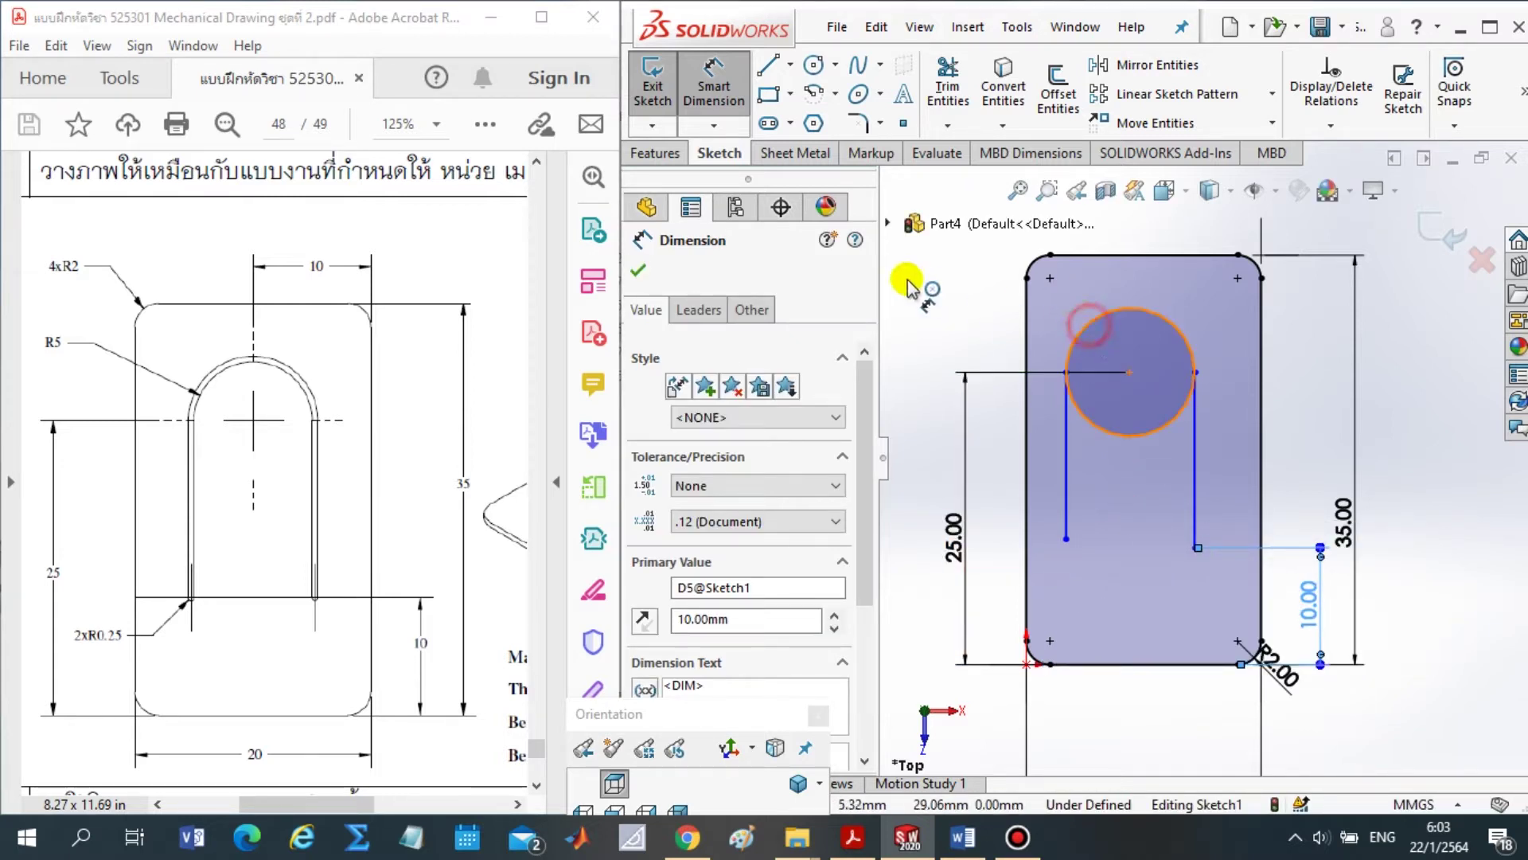
{"action": "key", "text": "Escape"}
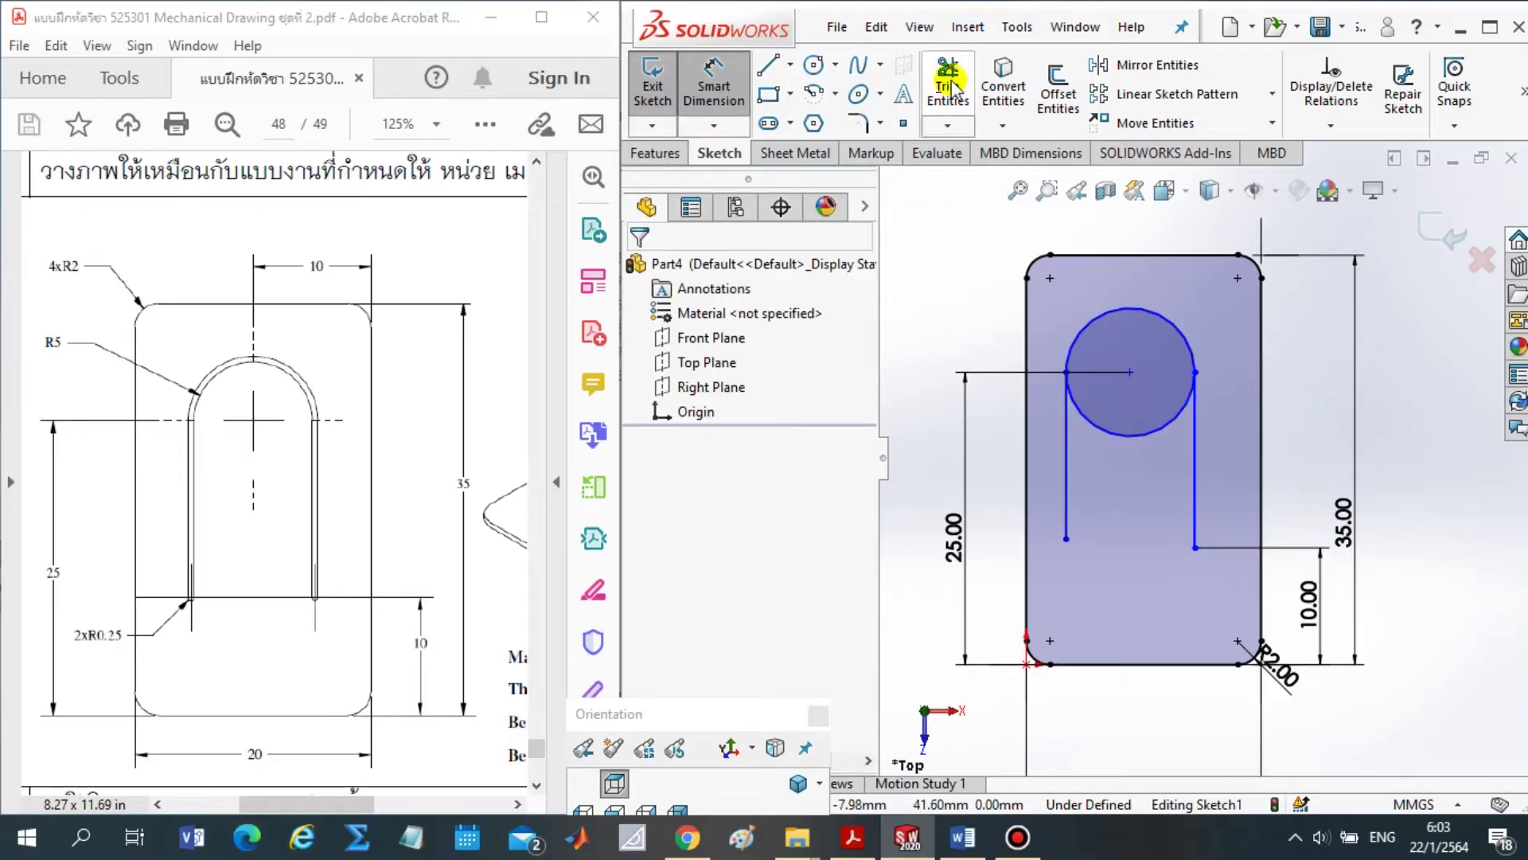
Dimension the circle to 5*2 = 10 mm diameter, displayed as radius R5.00
{"action": "left_click", "coordinate": [947, 84]}
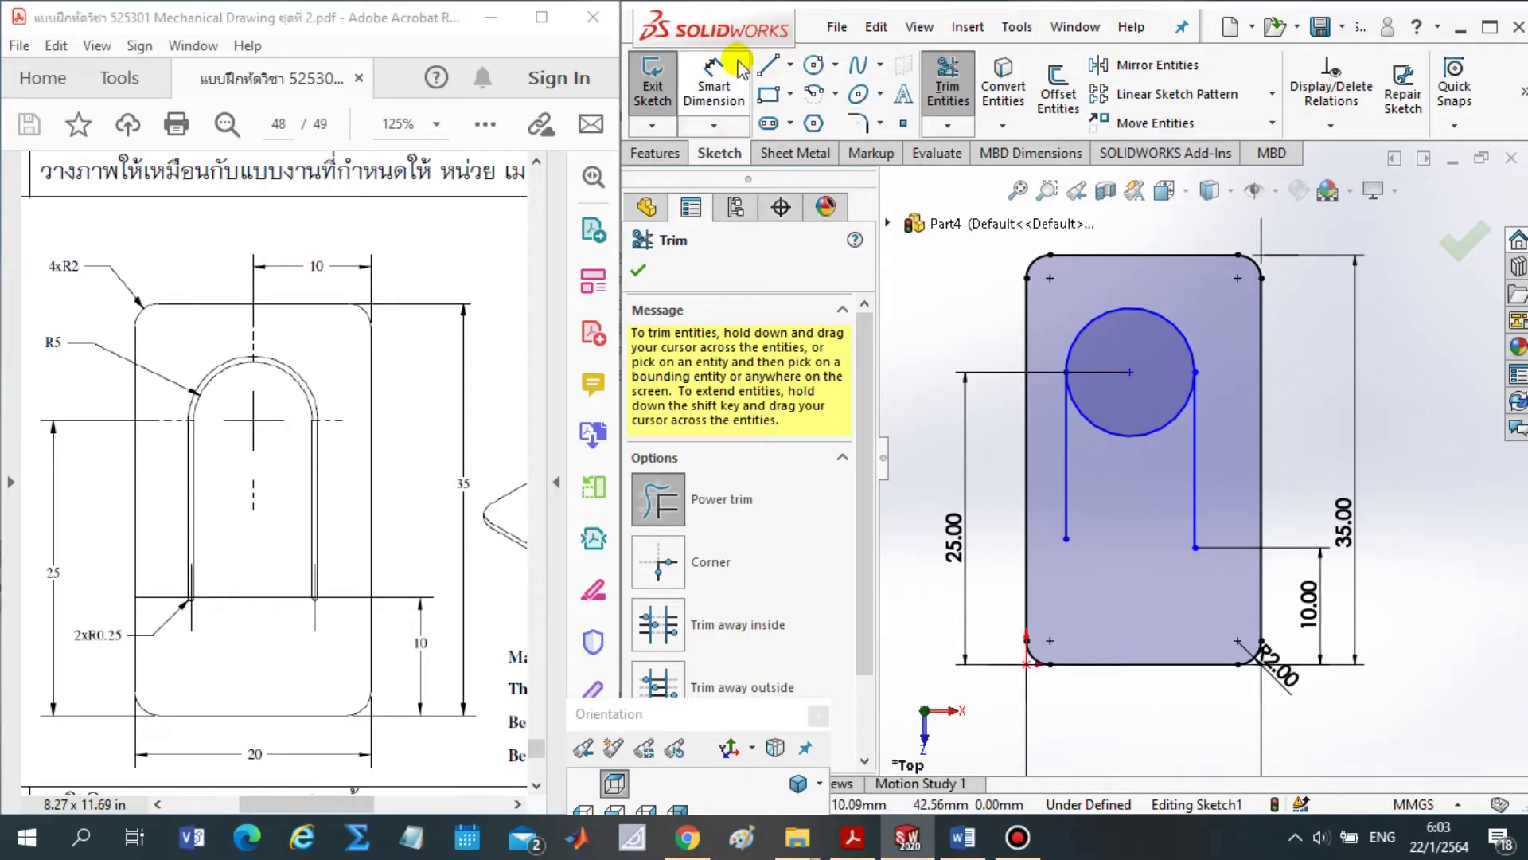
{"action": "left_click", "coordinate": [713, 85]}
{"action": "left_click", "coordinate": [987, 295]}
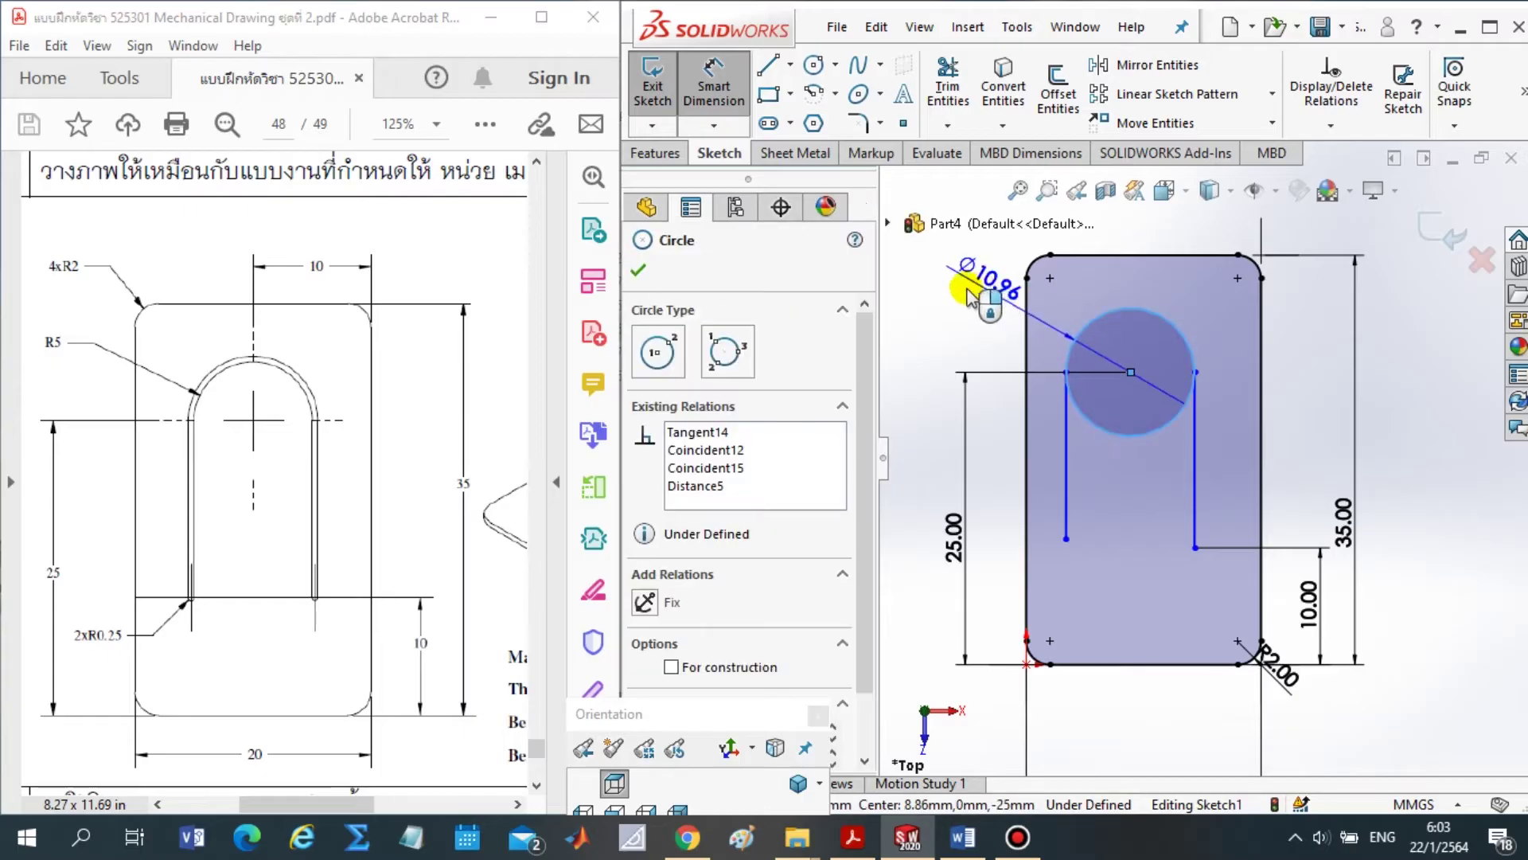
{"action": "left_click", "coordinate": [947, 274]}
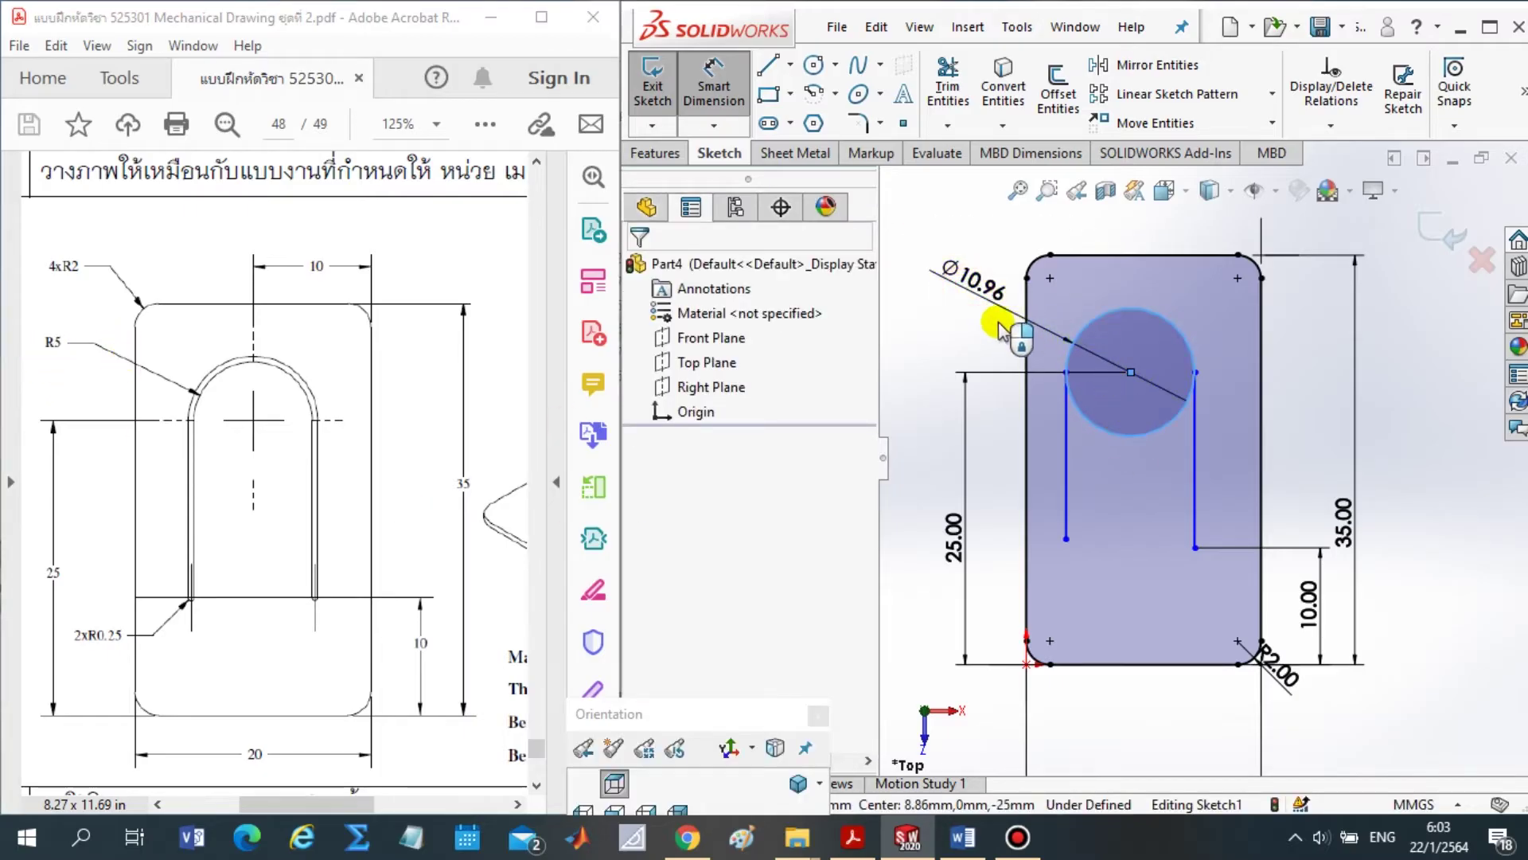
{"action": "left_click", "coordinate": [990, 319]}
{"action": "type", "text": "5"}
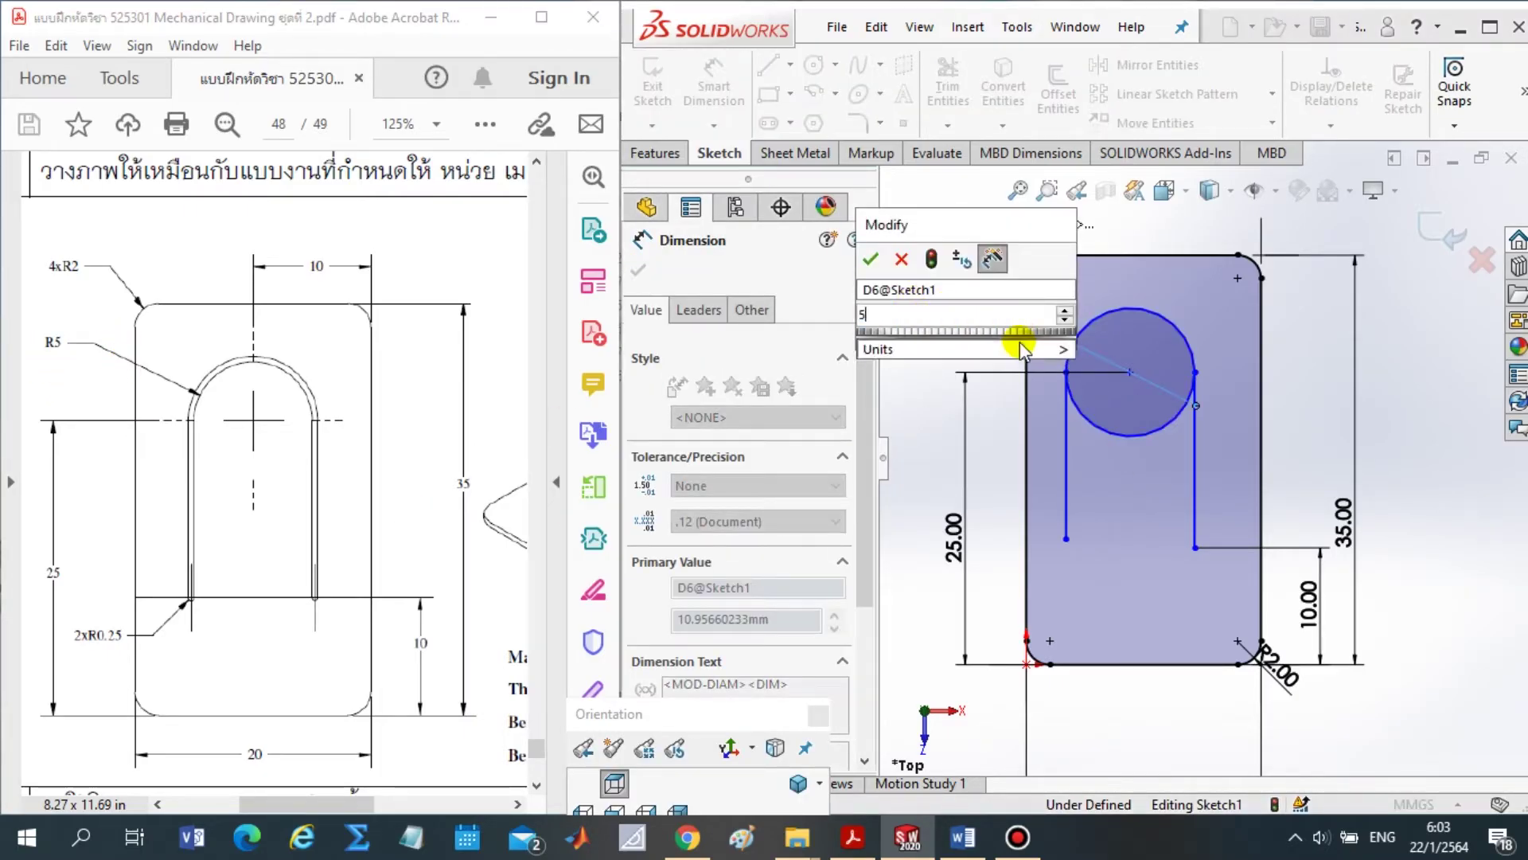
{"action": "type", "text": "*2"}
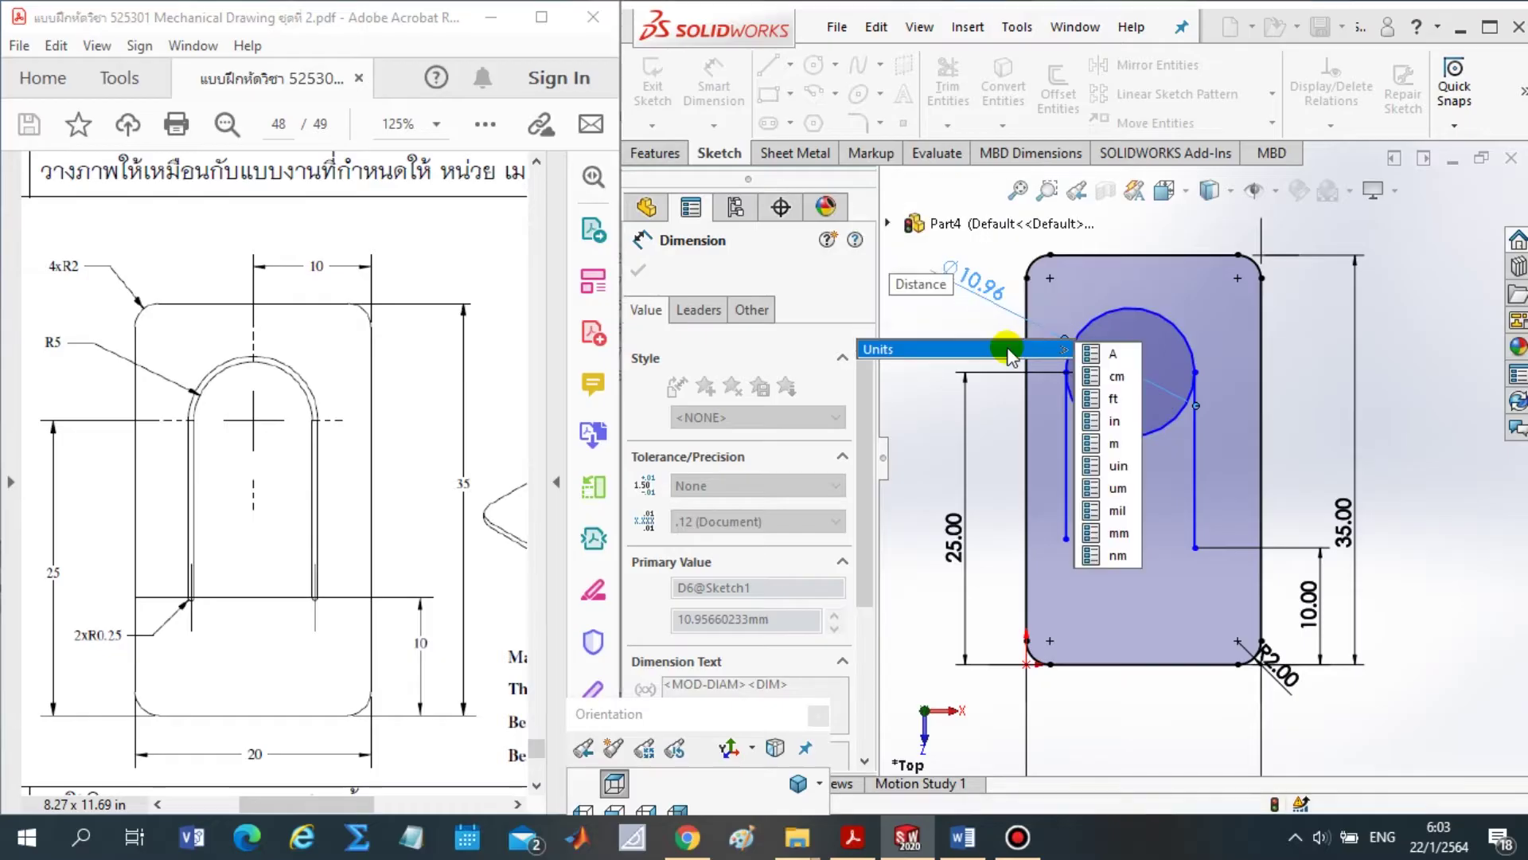
{"action": "key", "text": "Return"}
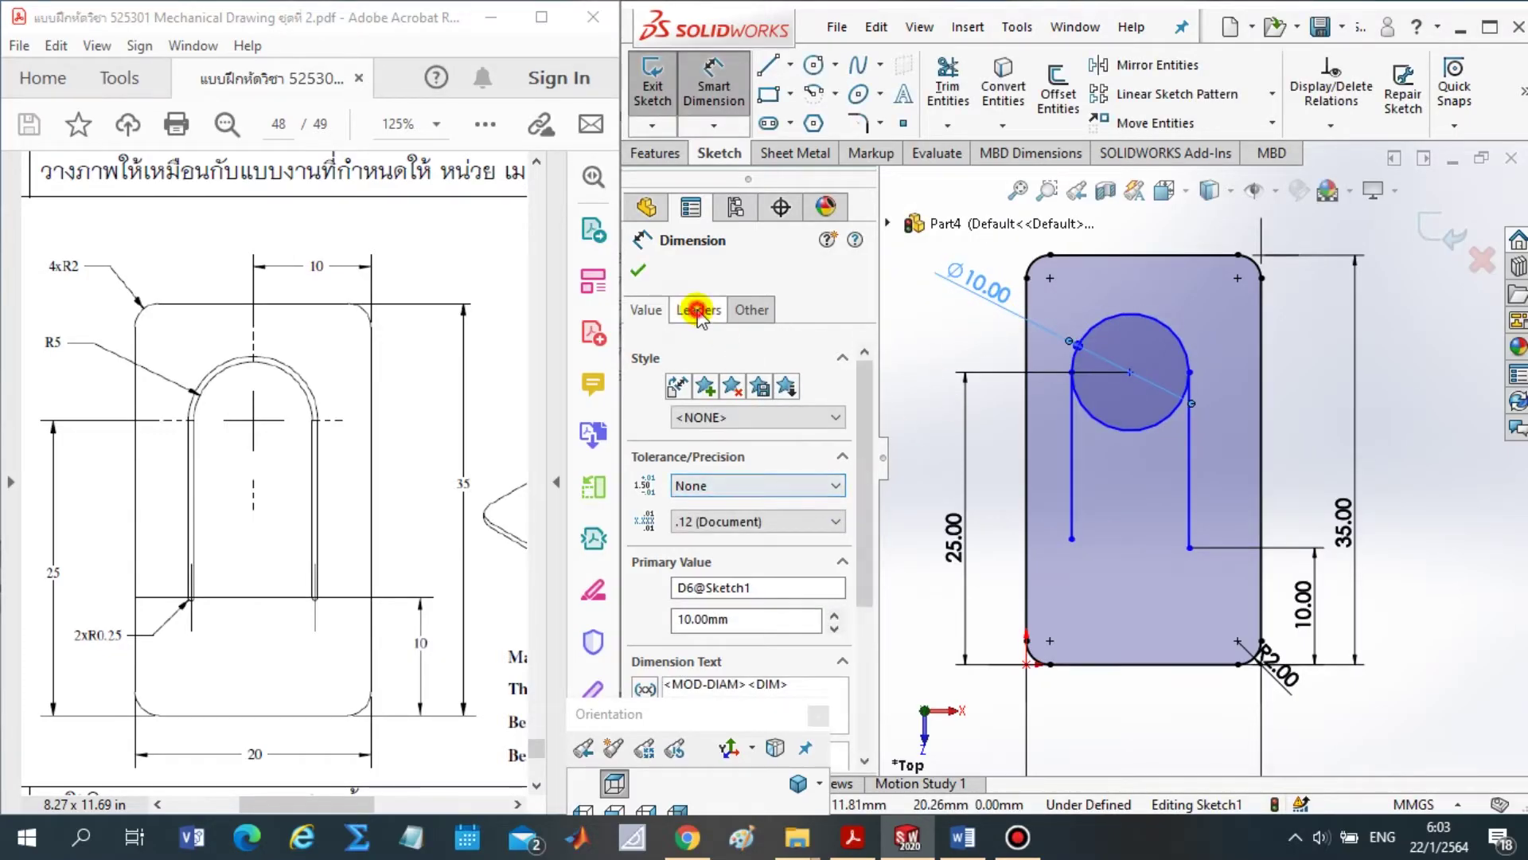
{"action": "left_click", "coordinate": [698, 310]}
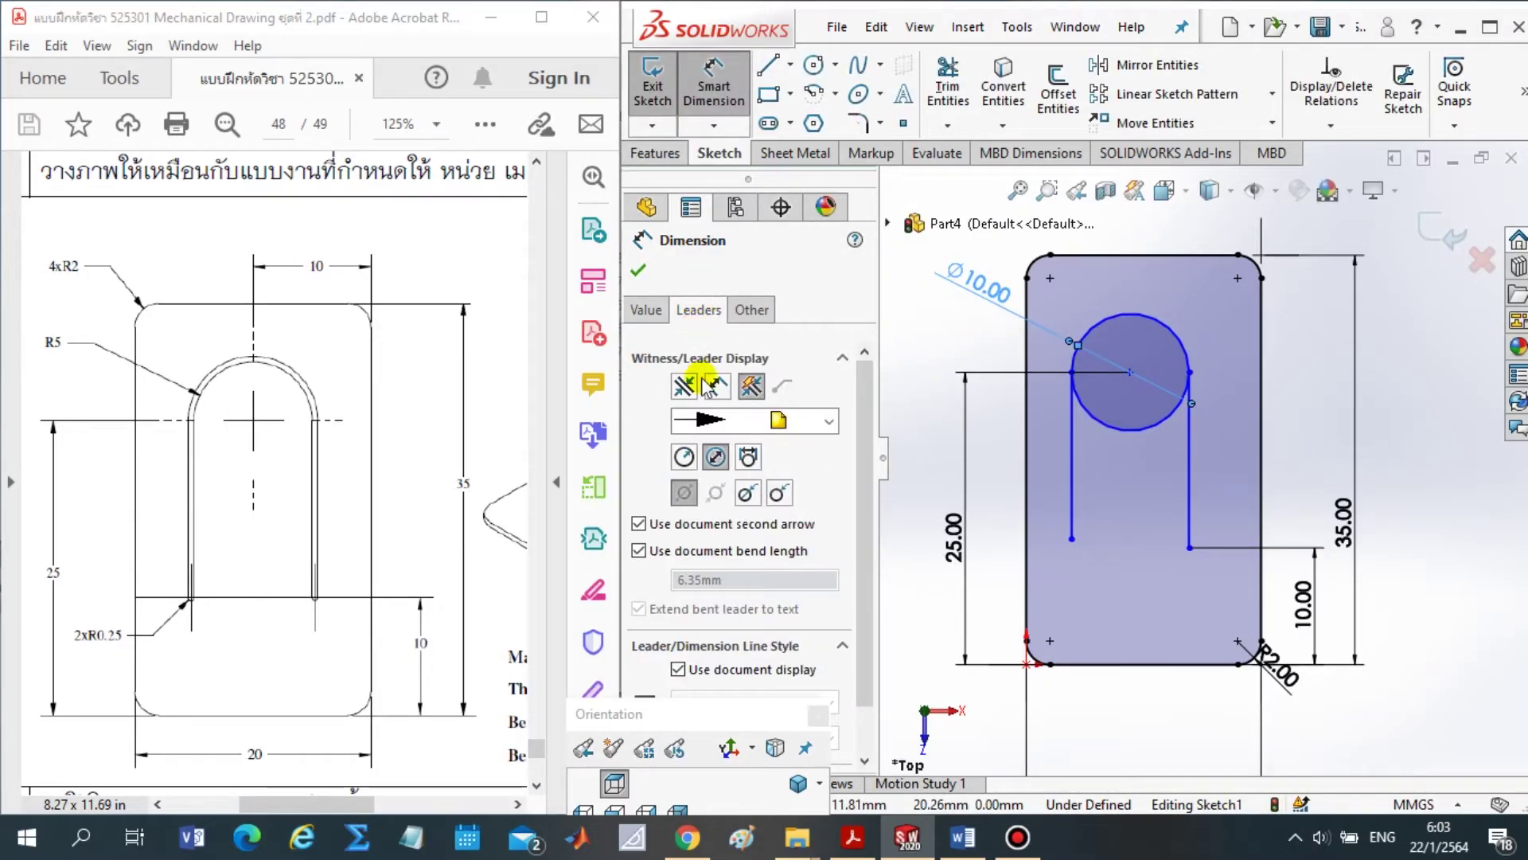
{"action": "left_click", "coordinate": [685, 457]}
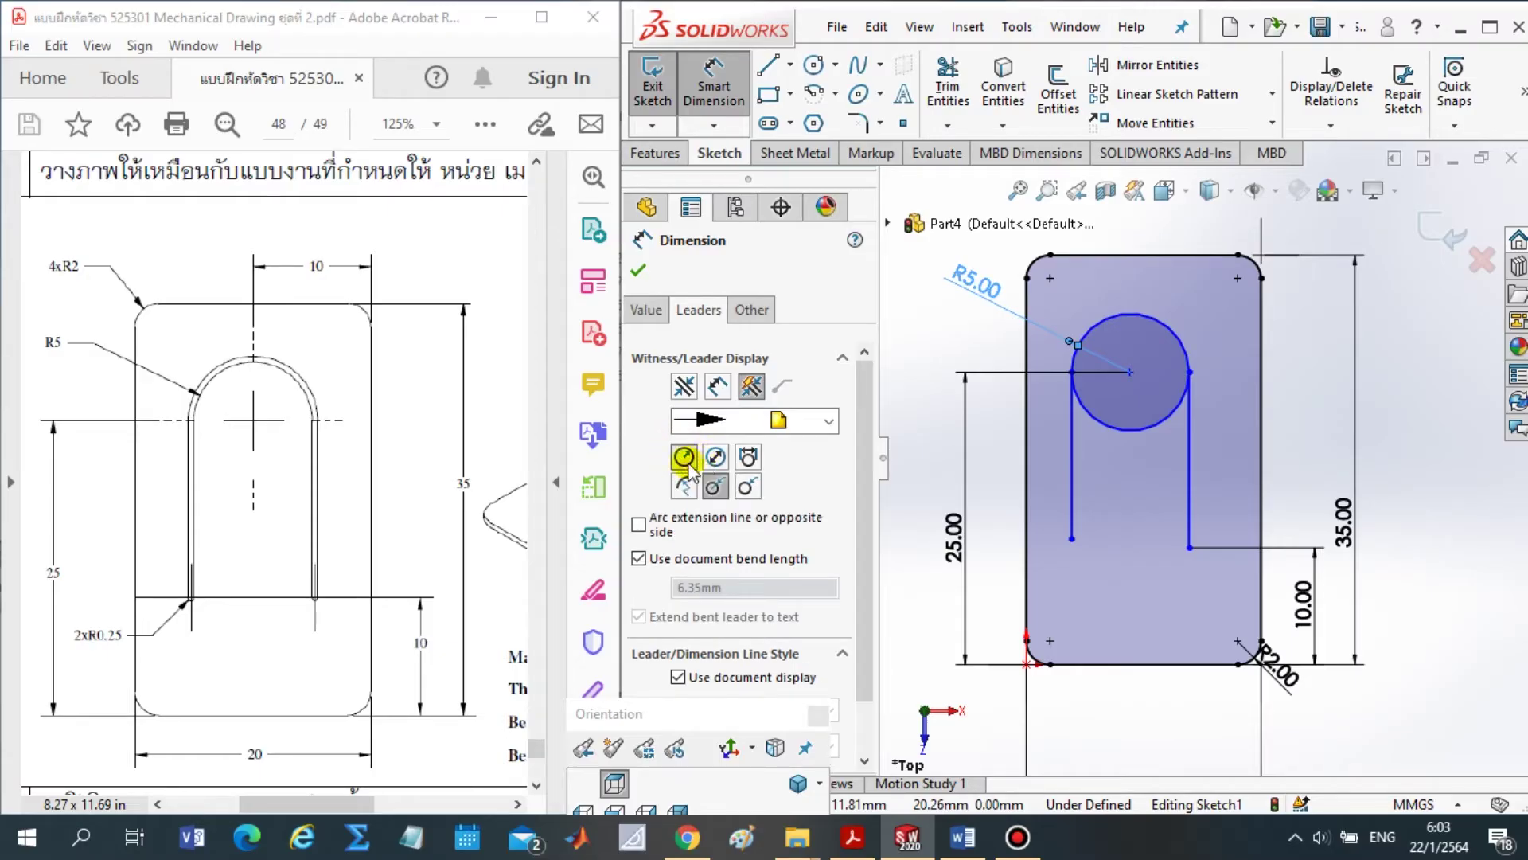
Accept the R5.00 dimension and set the circle centre 10 mm from the right edge
{"action": "left_click", "coordinate": [639, 272]}
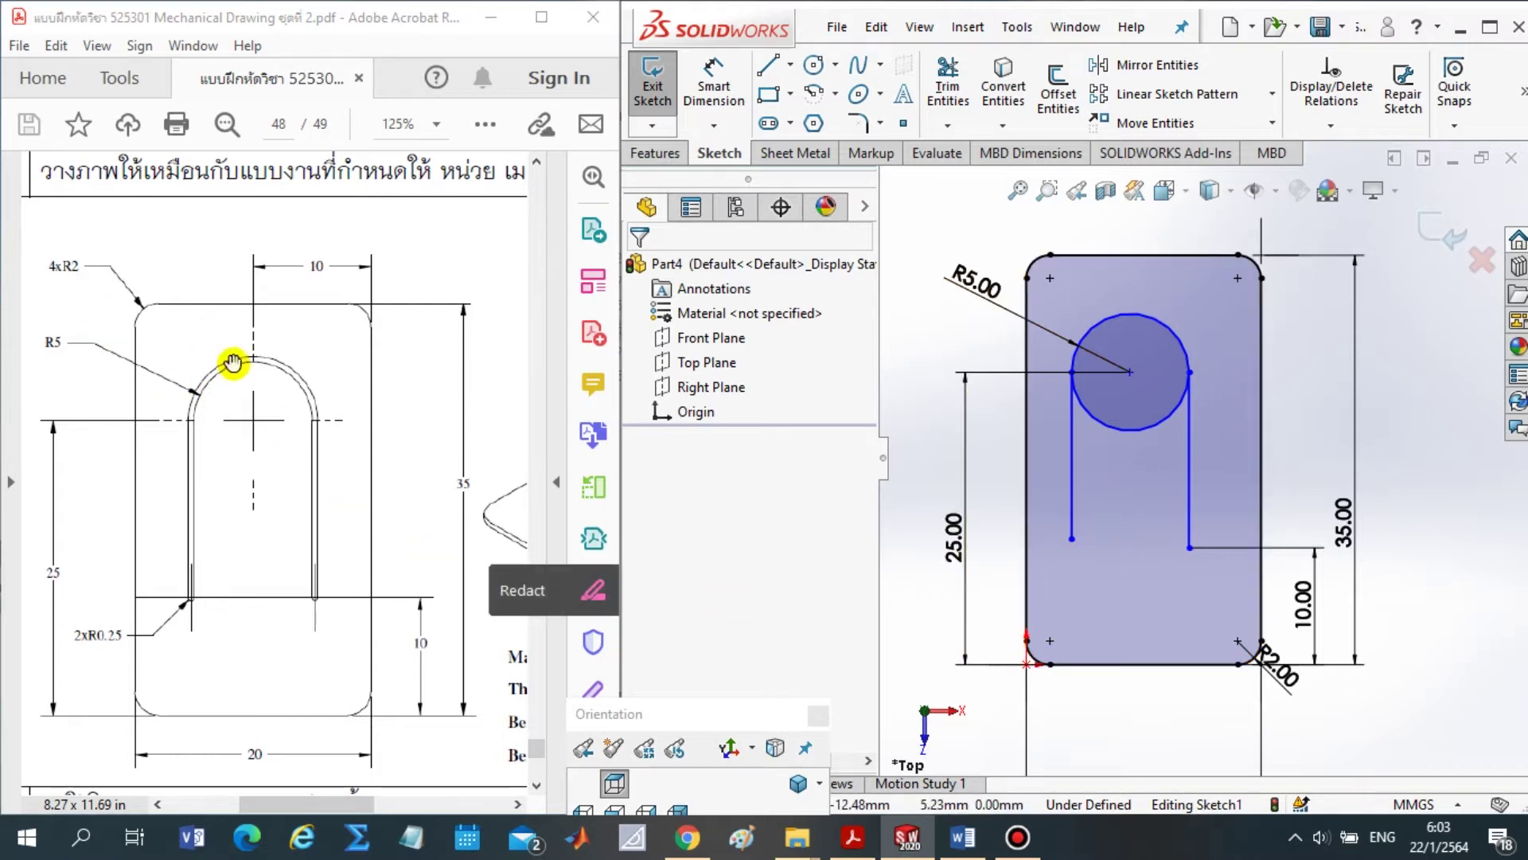
{"action": "left_click", "coordinate": [714, 83]}
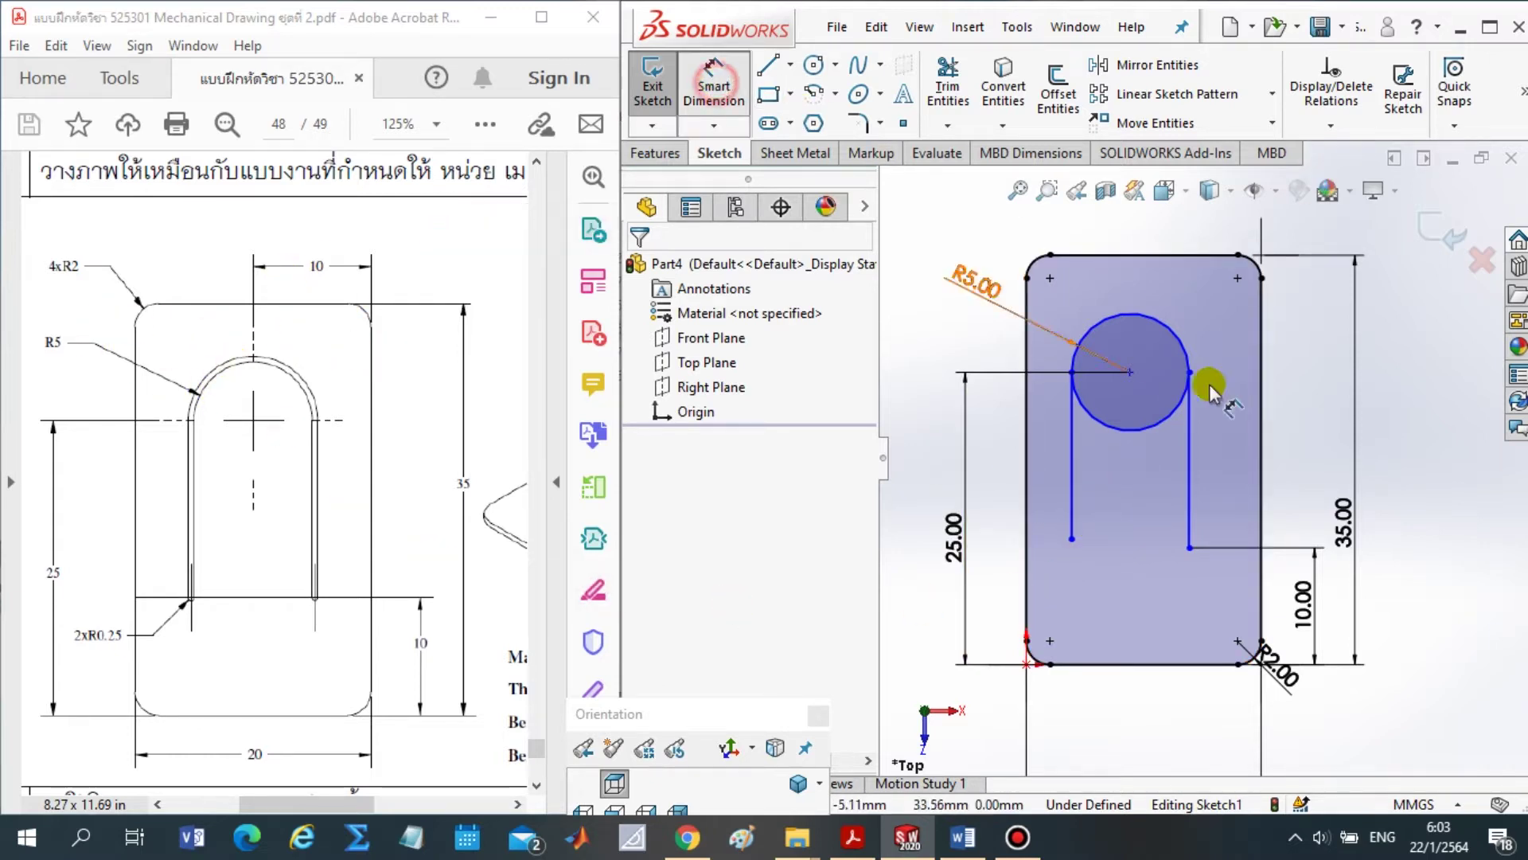
{"action": "left_click", "coordinate": [1254, 355]}
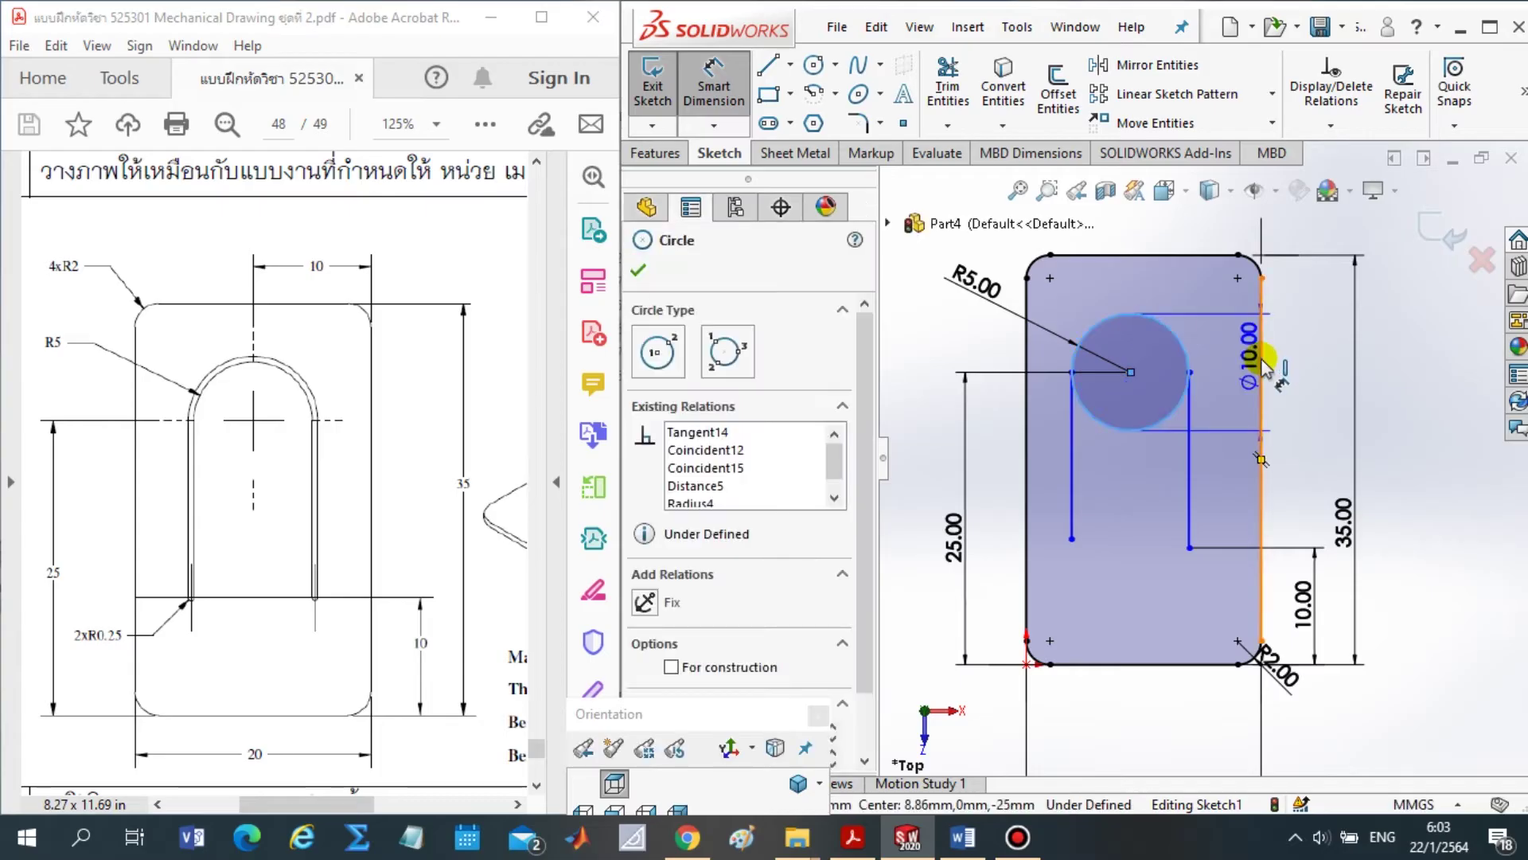
{"action": "scroll", "coordinate": [1208, 628], "scroll_direction": "down", "scroll_amount": 3}
{"action": "scroll", "coordinate": [1194, 581], "scroll_direction": "up", "scroll_amount": 2}
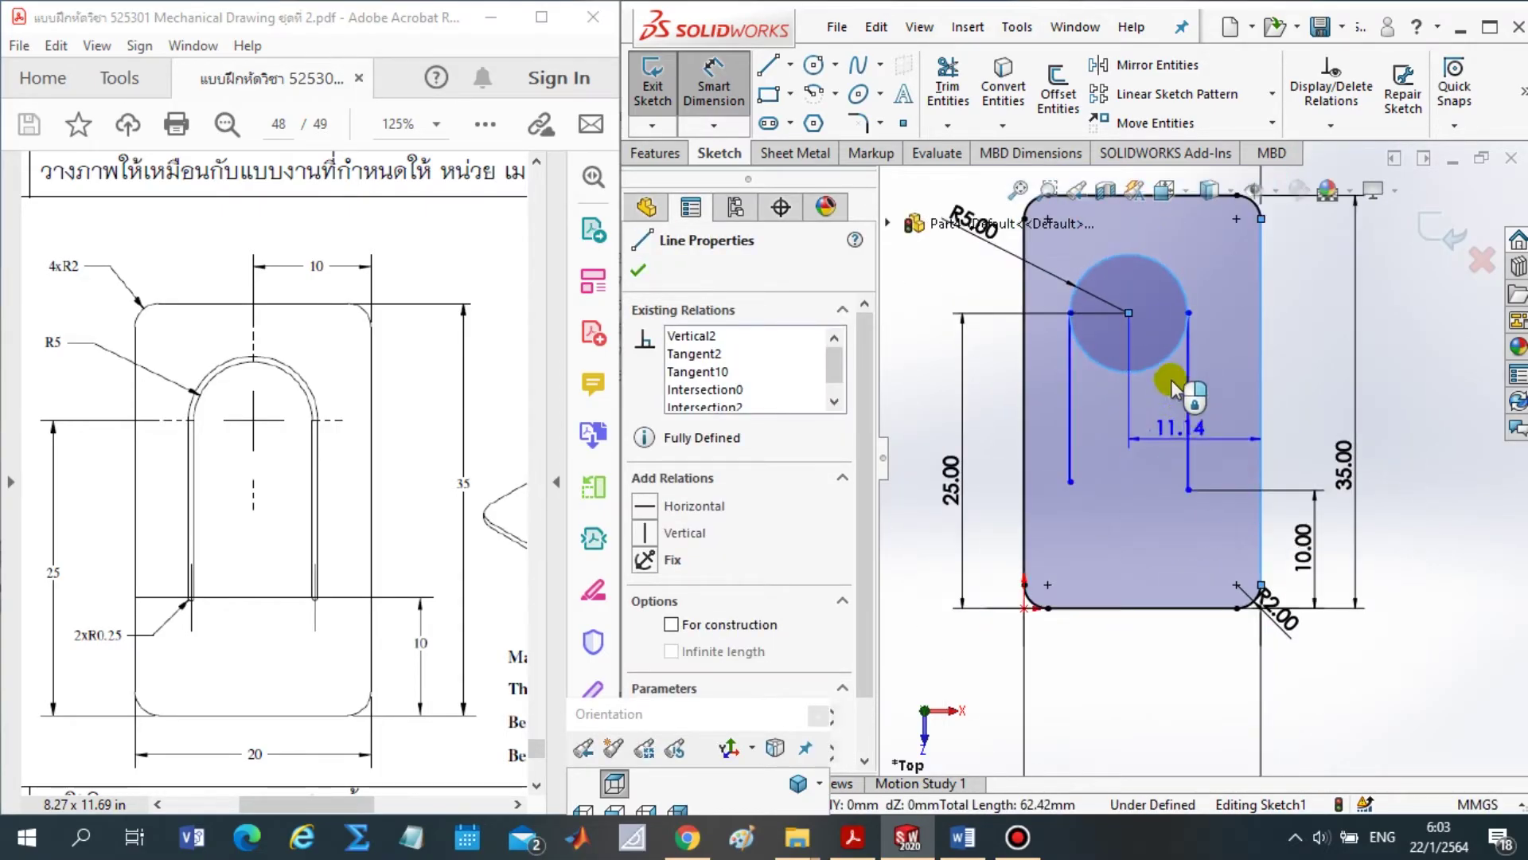
{"action": "scroll", "coordinate": [1170, 386], "scroll_direction": "up", "scroll_amount": 2}
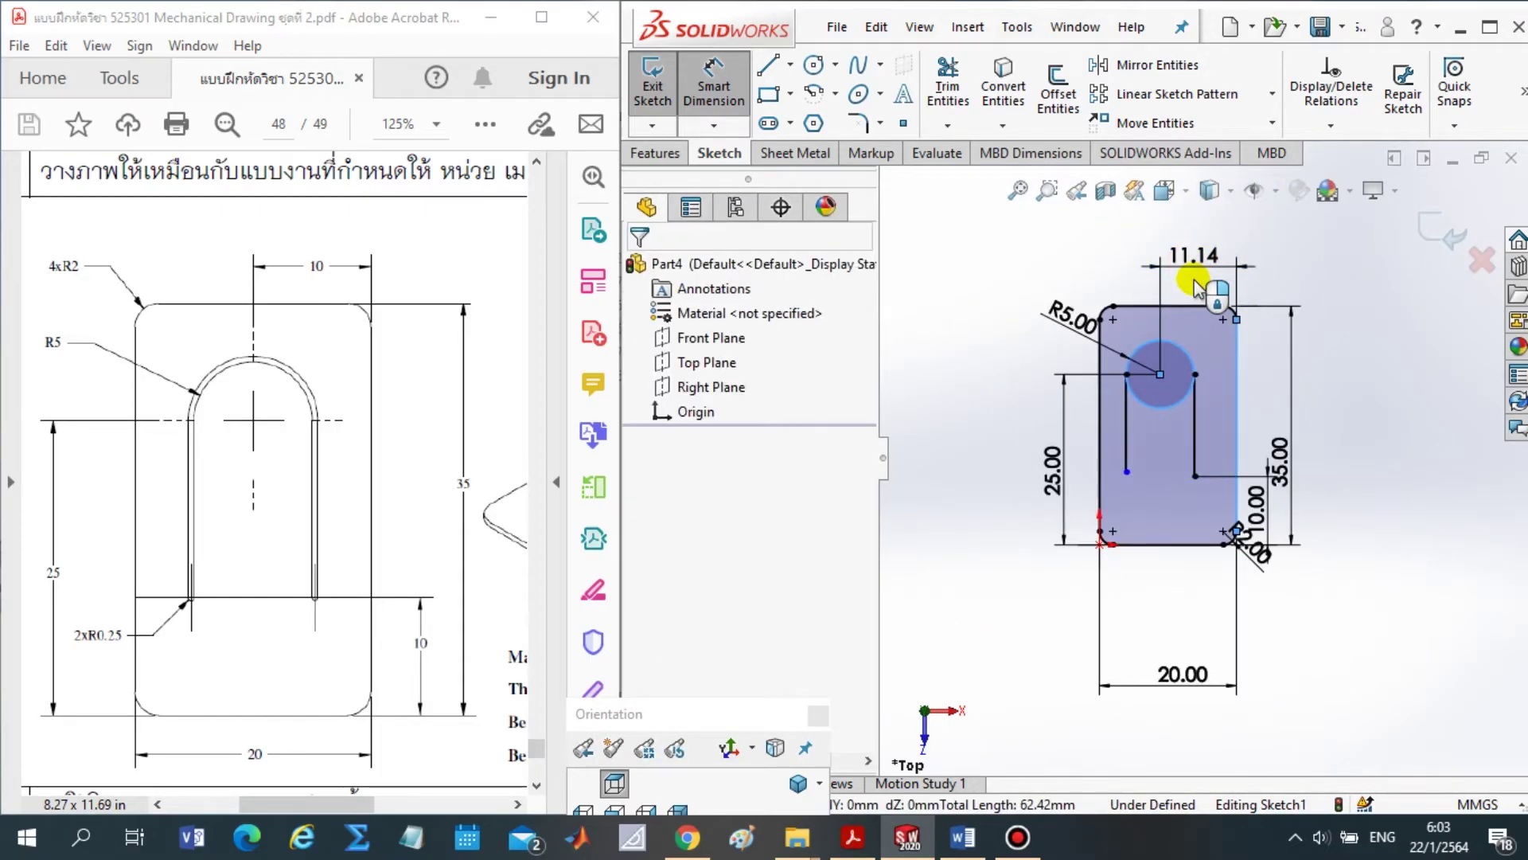
{"action": "left_click", "coordinate": [1194, 282]}
{"action": "type", "text": "10"}
{"action": "key", "text": "Return"}
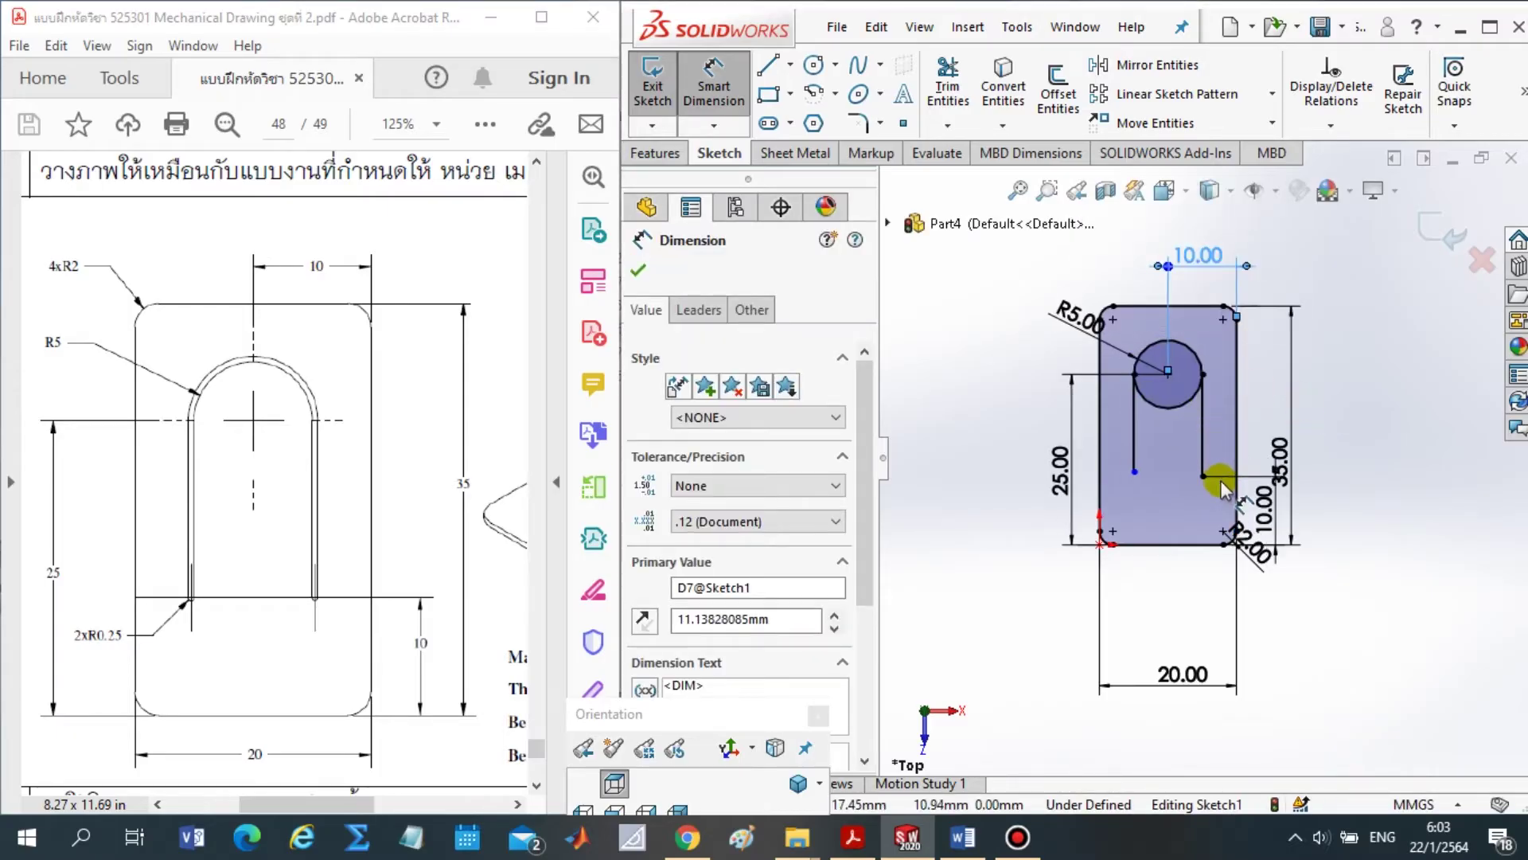
{"action": "key", "text": "Escape"}
{"action": "key", "text": "Escape"}
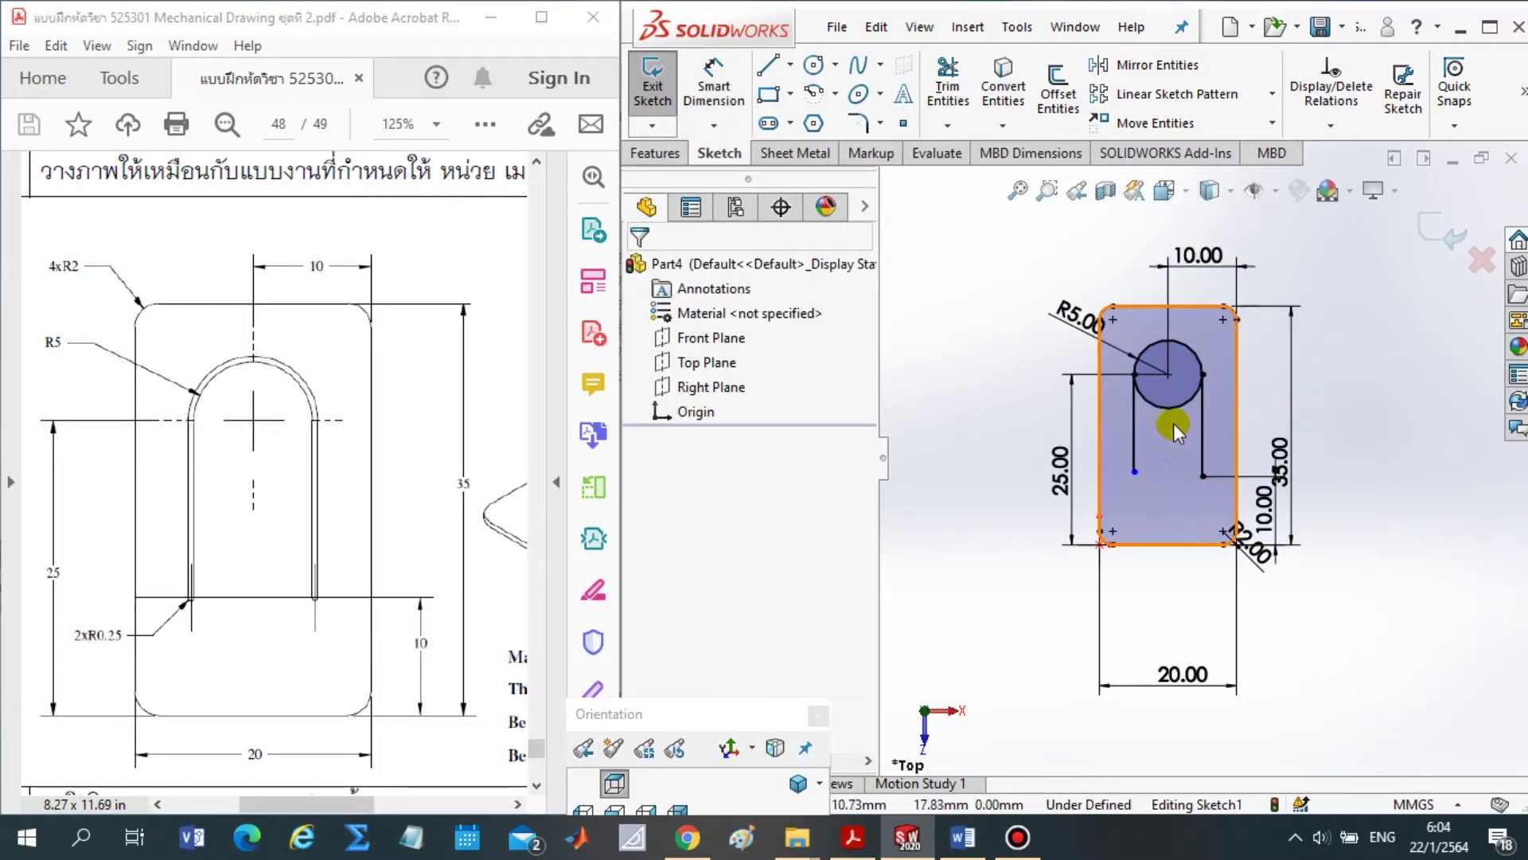
{"action": "scroll", "coordinate": [1173, 433], "scroll_direction": "down", "scroll_amount": 3}
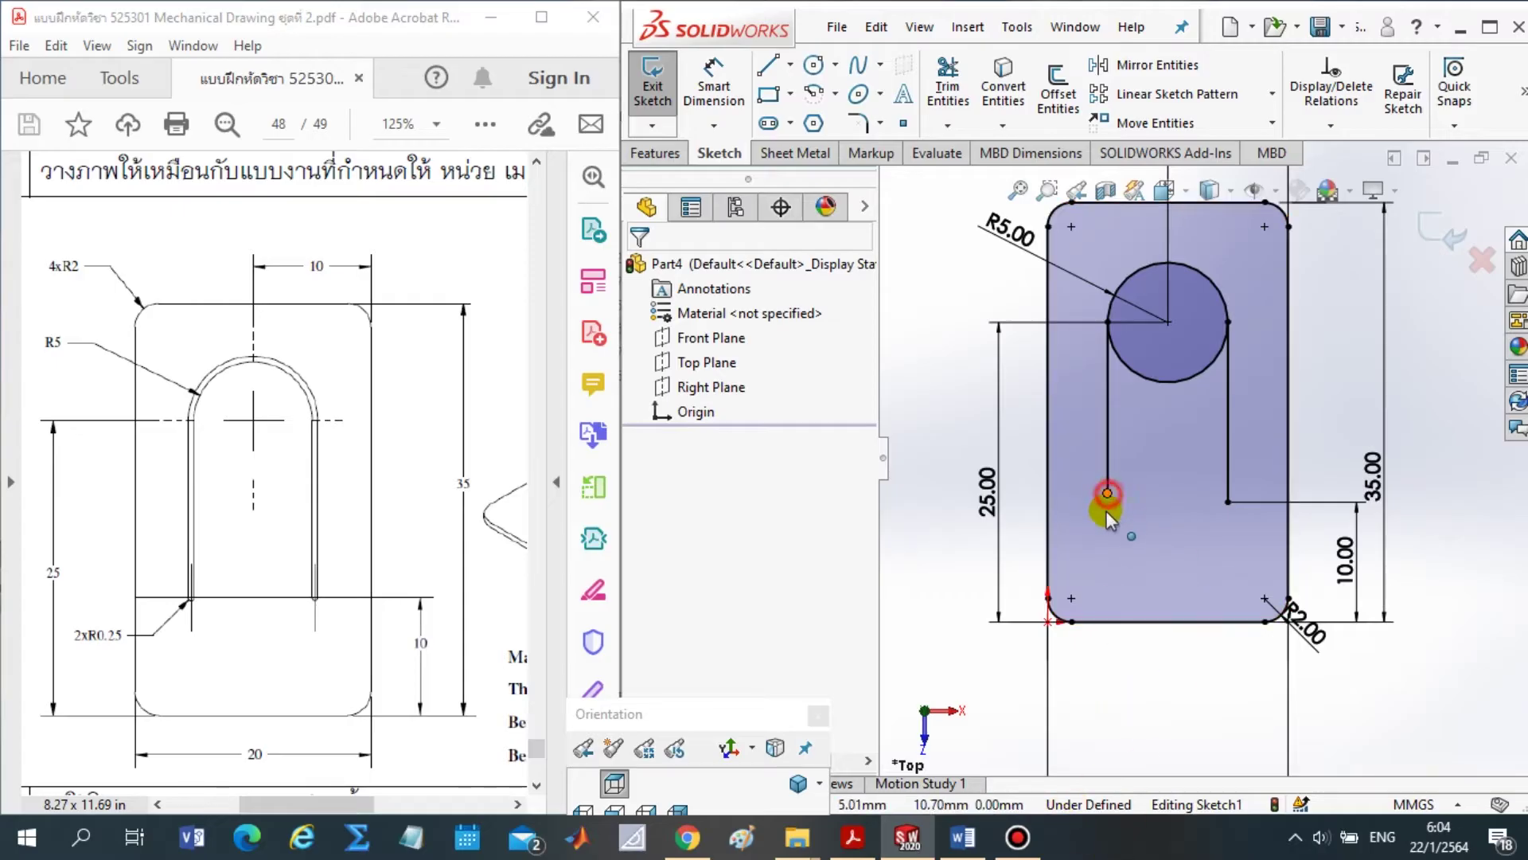
Level the two slot lines' lower endpoints with a Horizontal relation, fully defining the sketch
{"action": "left_click_drag", "start_coordinate": [1107, 511], "coordinate": [1108, 509]}
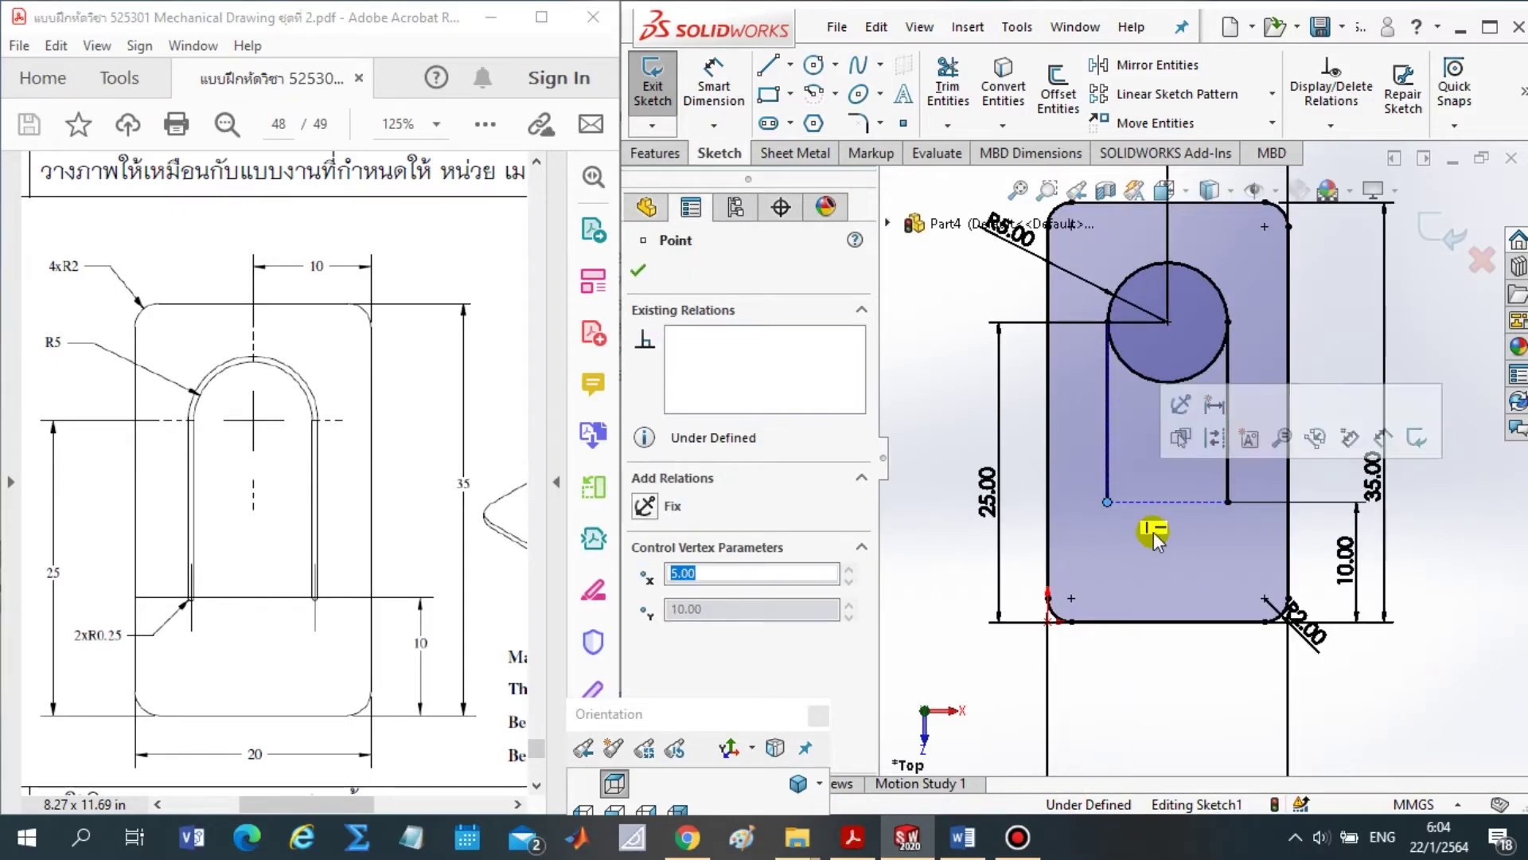
{"action": "key", "text": "Escape"}
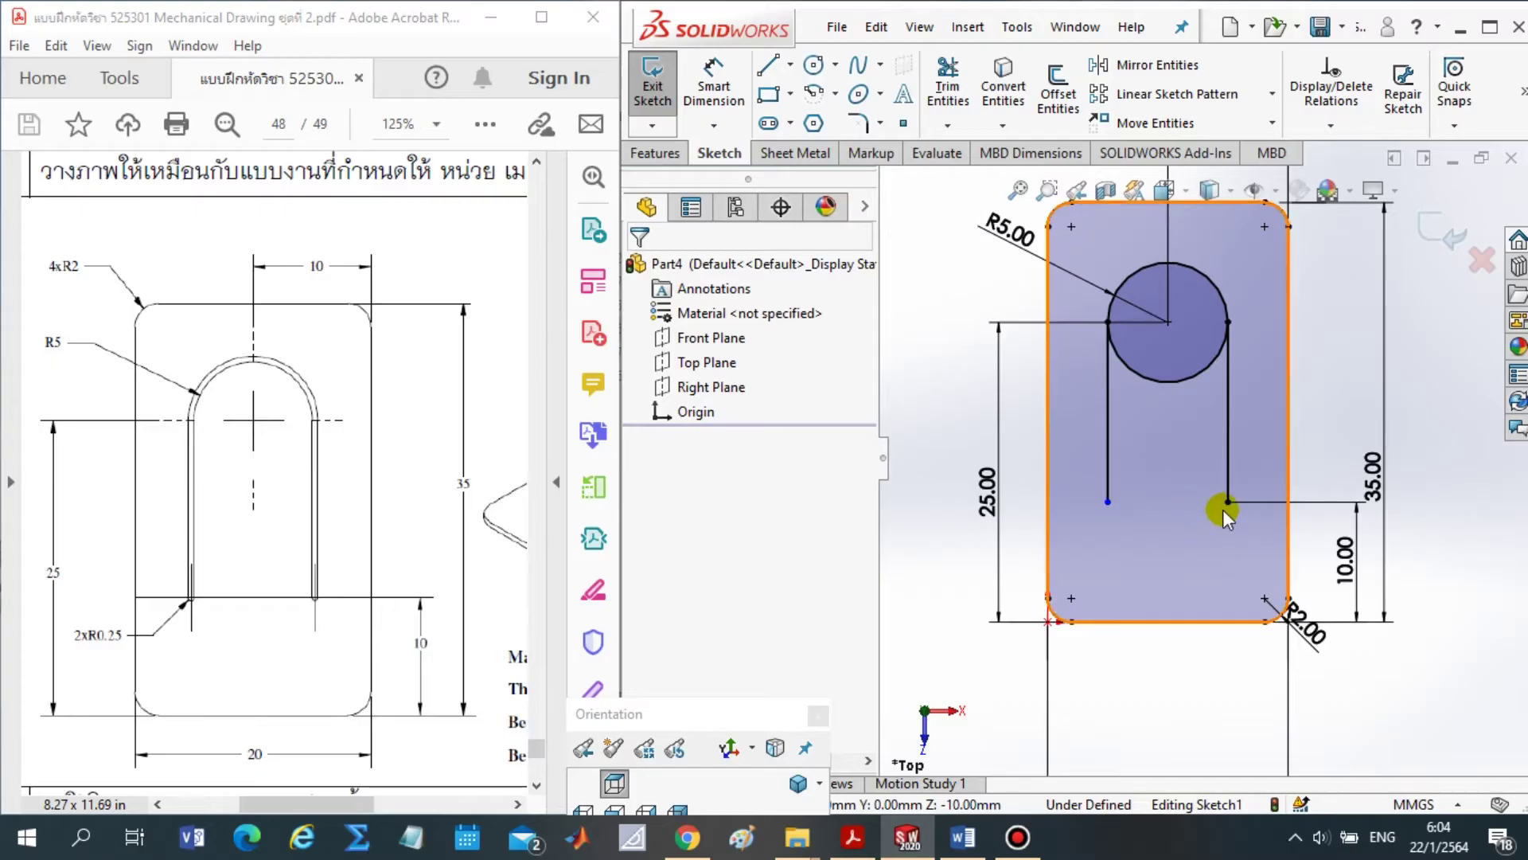
{"action": "left_click", "coordinate": [1228, 503]}
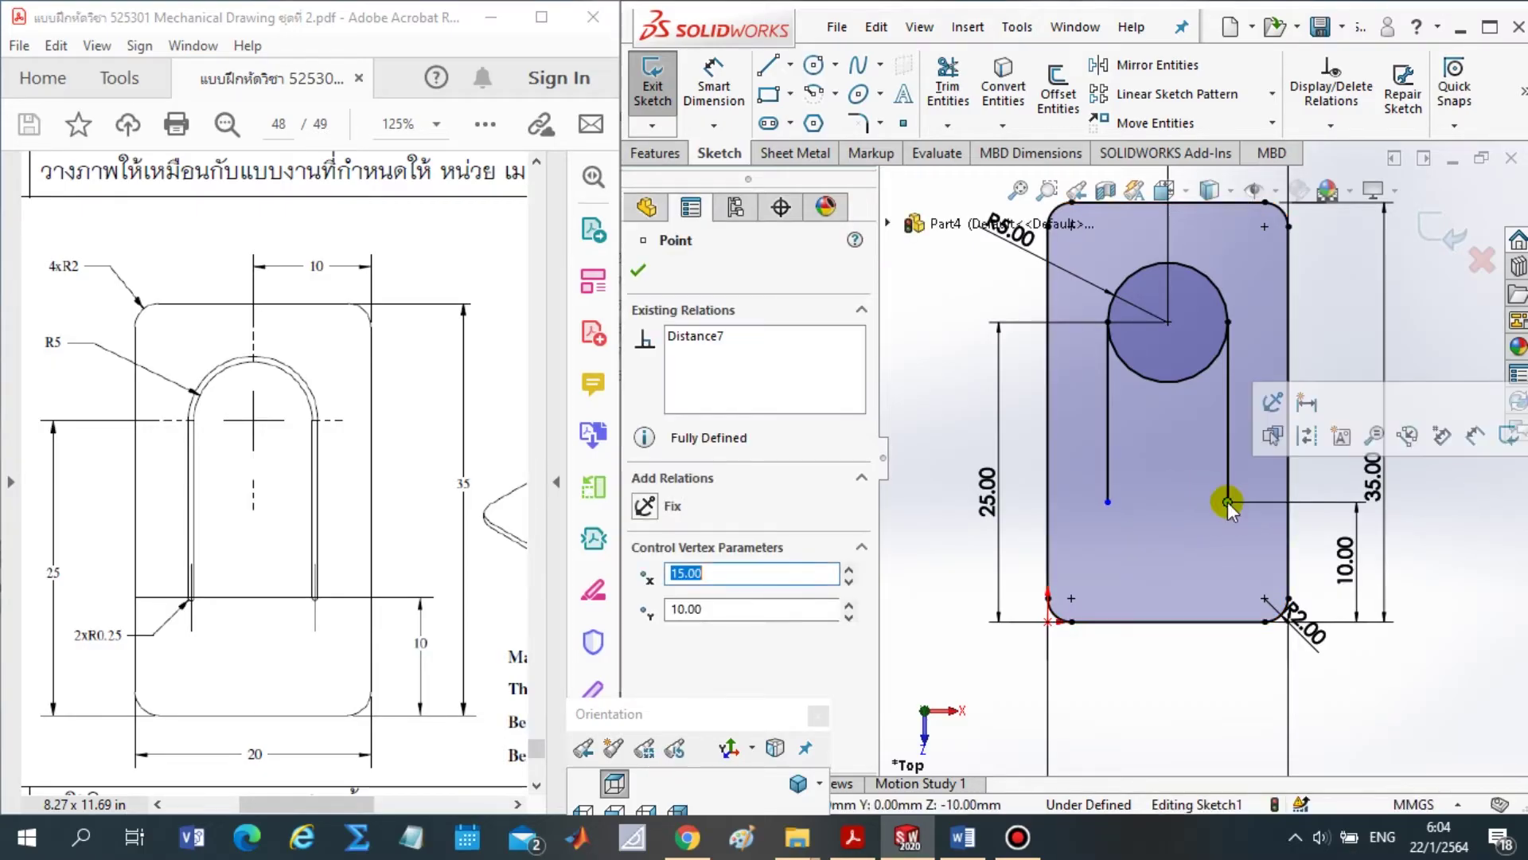
{"action": "left_click", "coordinate": [1107, 503], "text": "ctrl"}
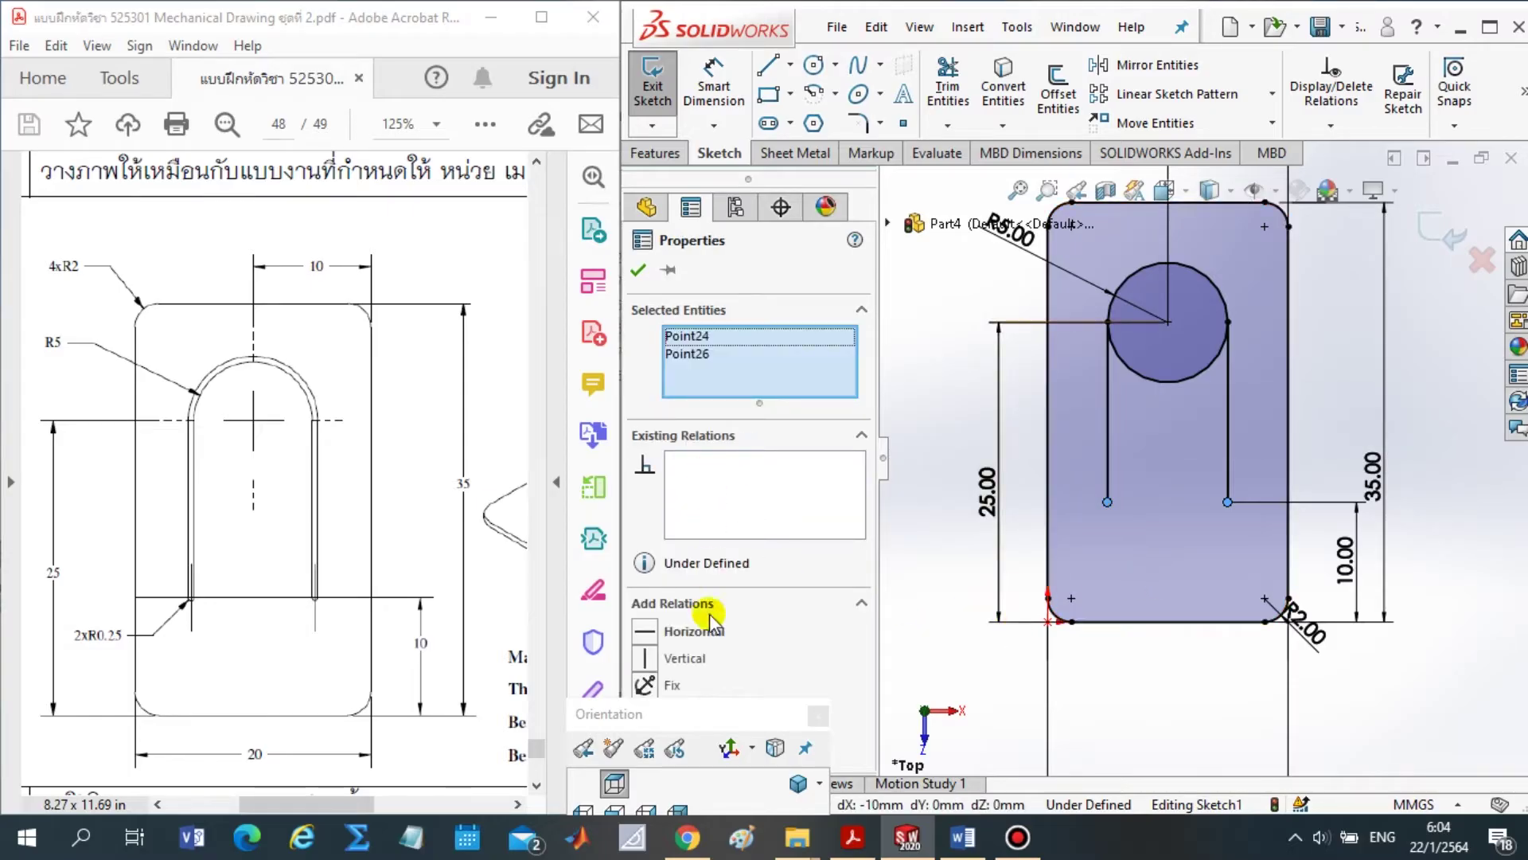
{"action": "left_click", "coordinate": [644, 632]}
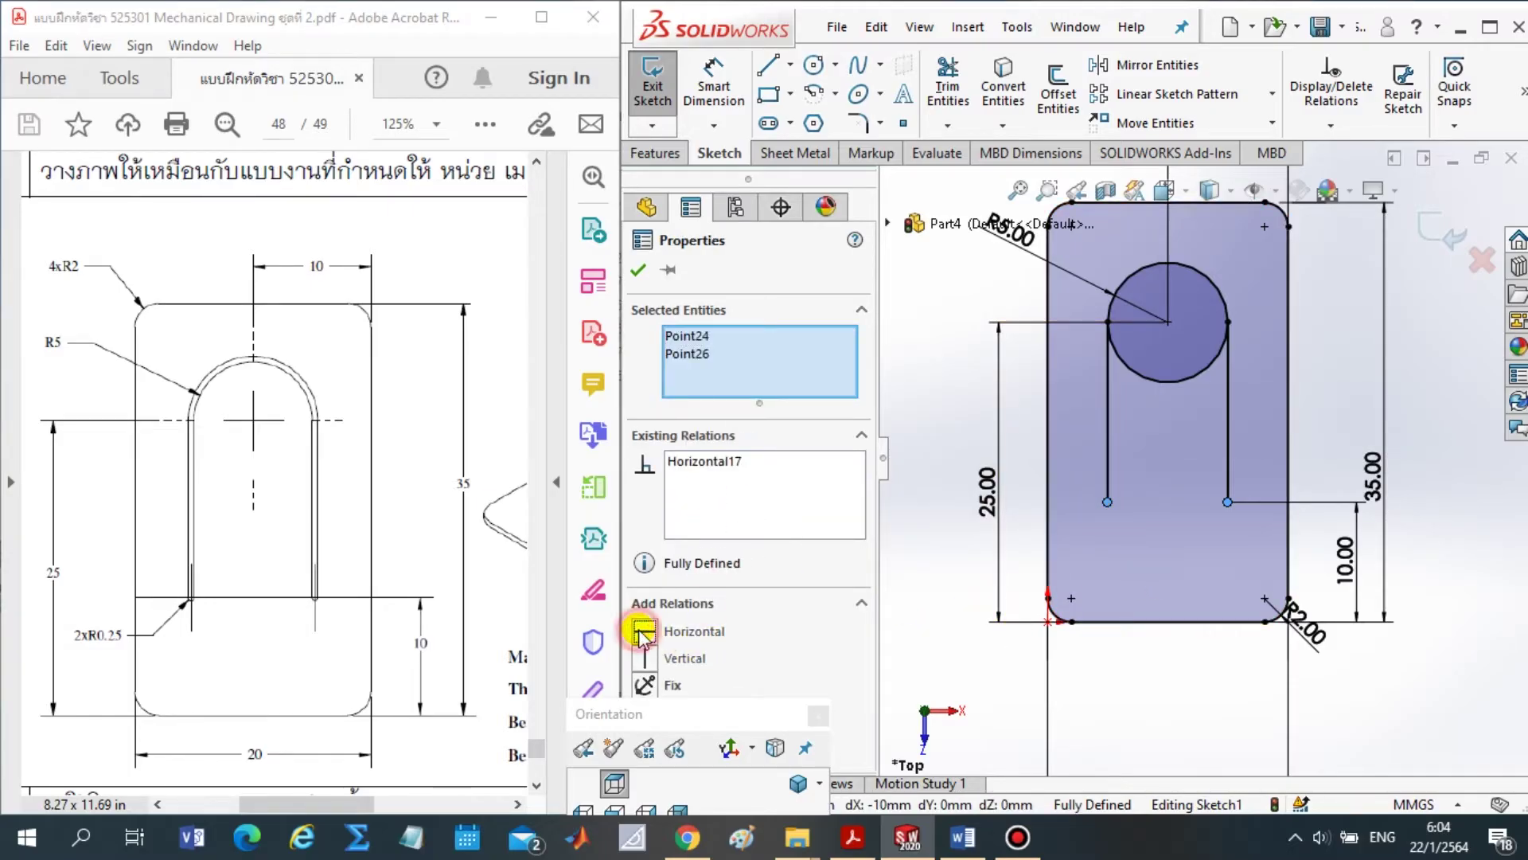
{"action": "left_click", "coordinate": [639, 270]}
{"action": "left_click", "coordinate": [948, 79]}
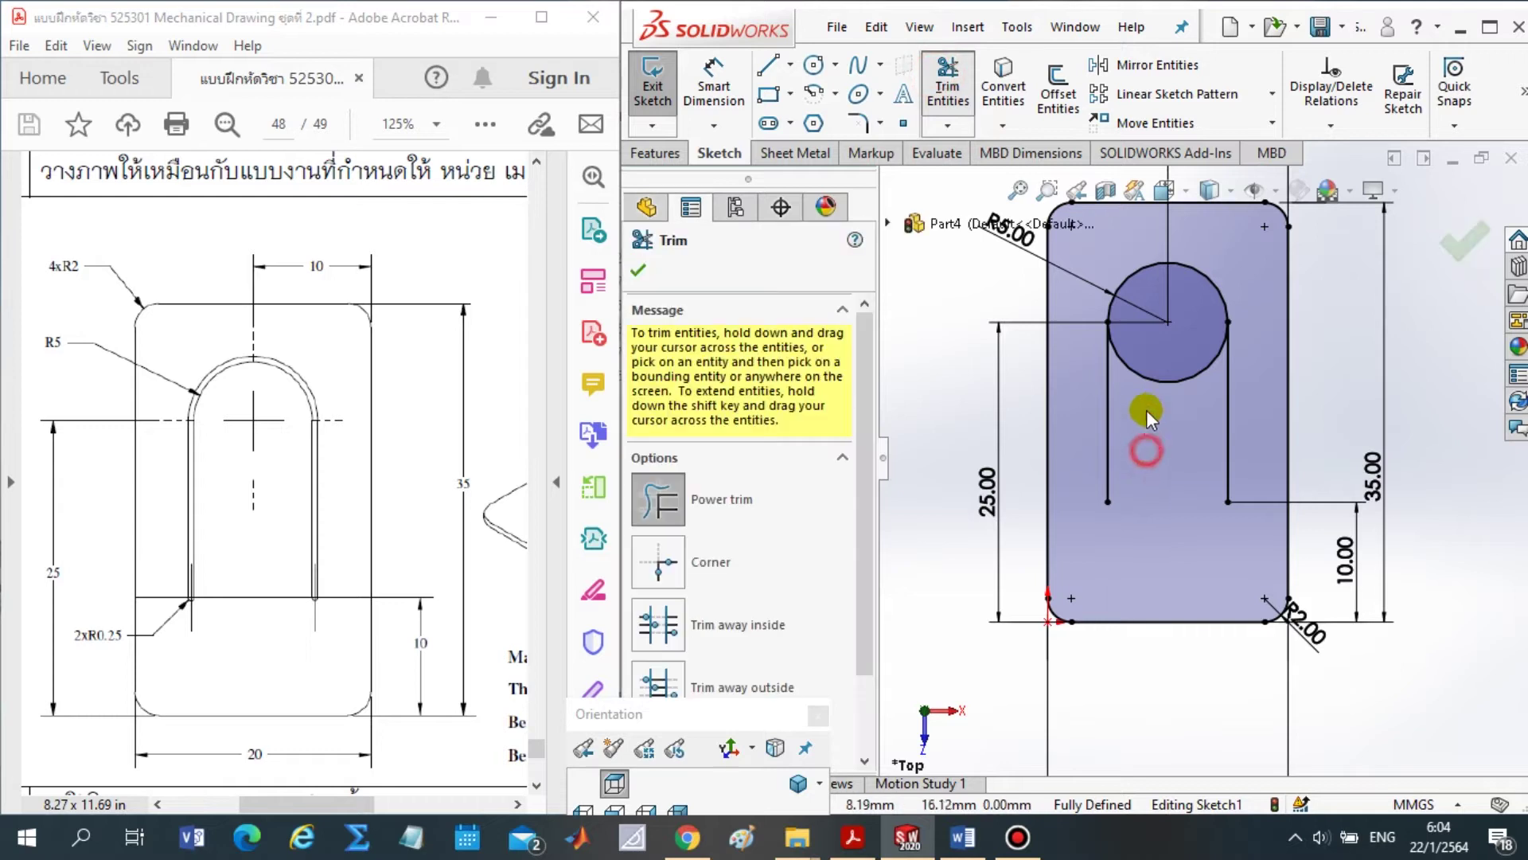
Power-trim away the circle's lower half, leaving an arc capping the two slot lines
{"action": "left_click_drag", "start_coordinate": [1146, 410], "coordinate": [1164, 363]}
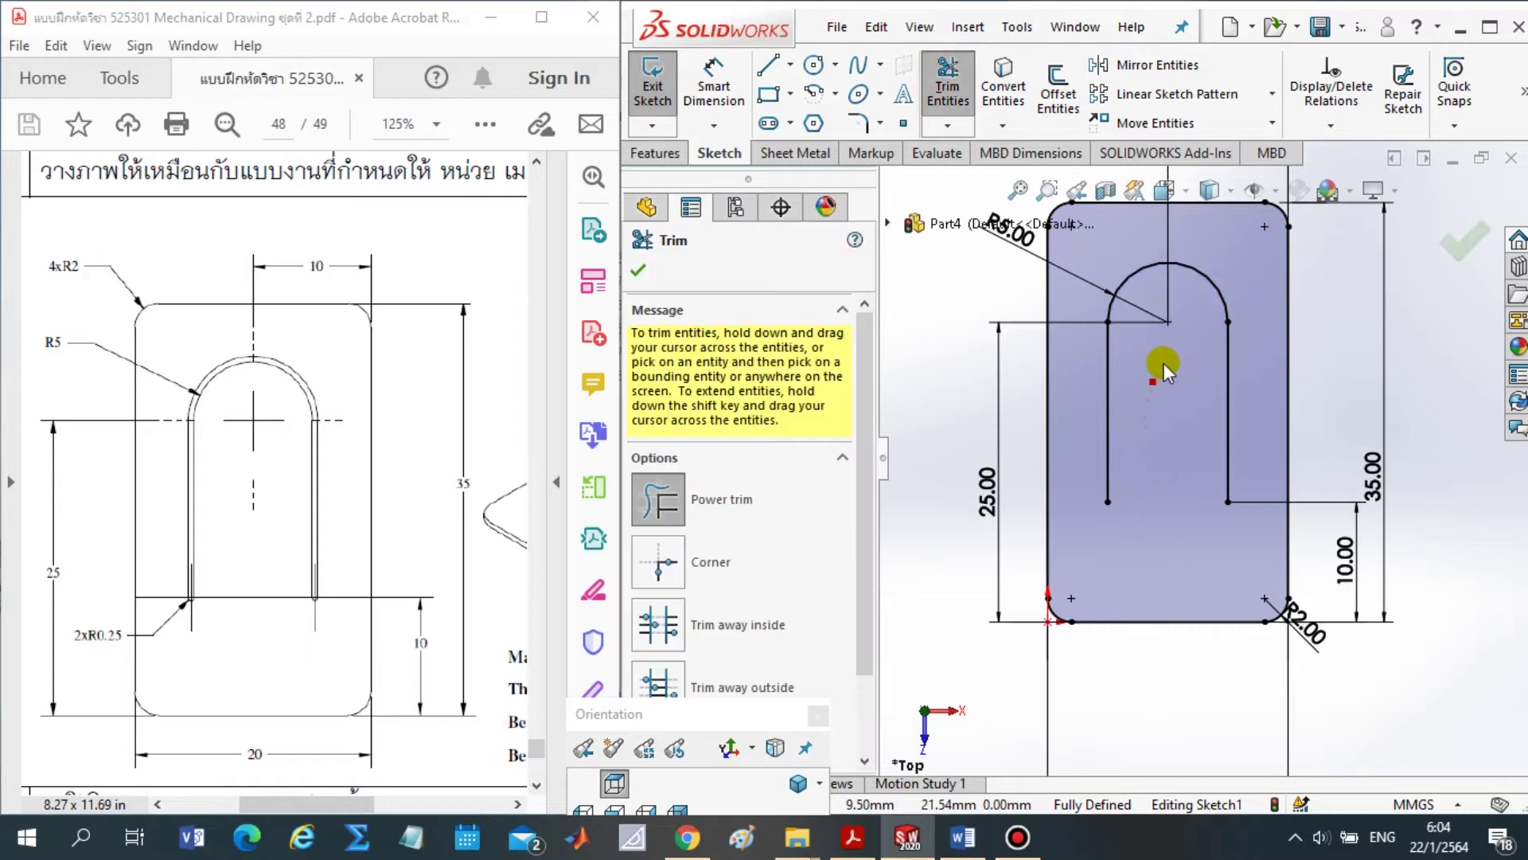
{"action": "left_click", "coordinate": [641, 272]}
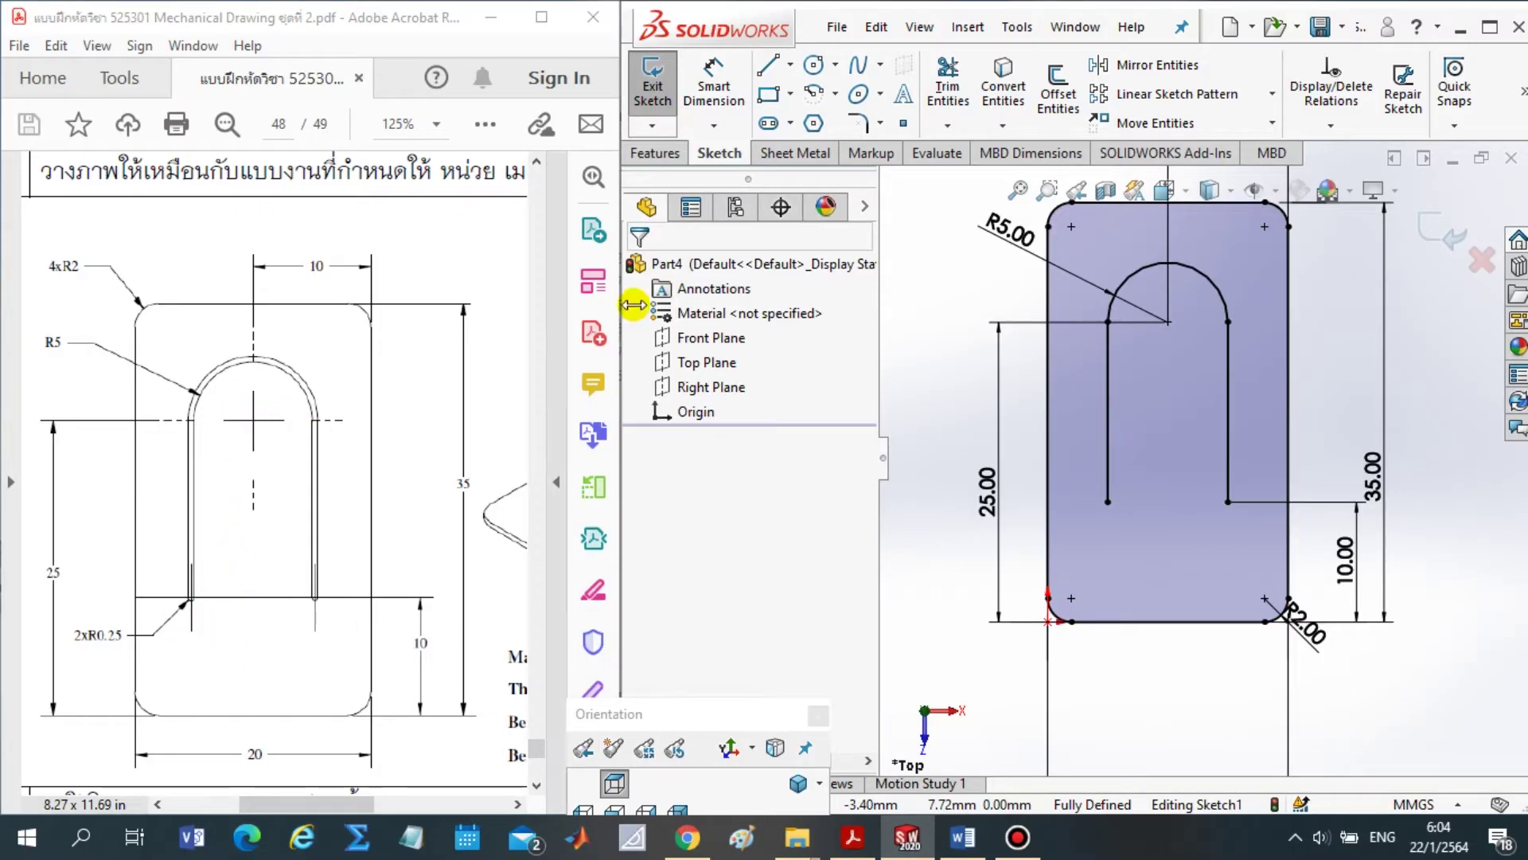
Select the slot's right line, top arc and left line as the chain for Offset Entities
{"action": "left_click", "coordinate": [1061, 94]}
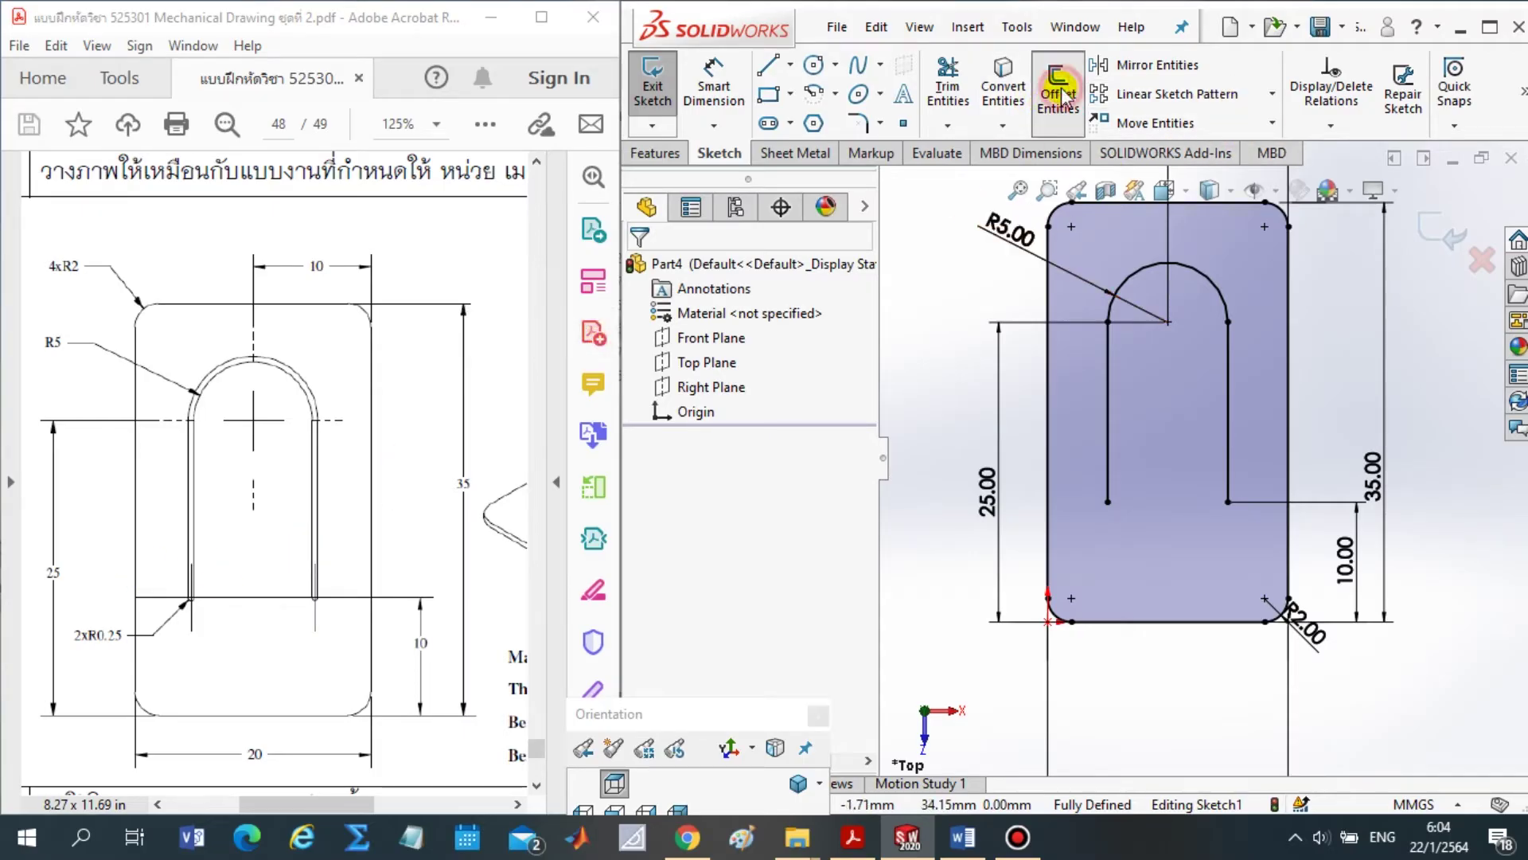
{"action": "left_click", "coordinate": [1229, 360]}
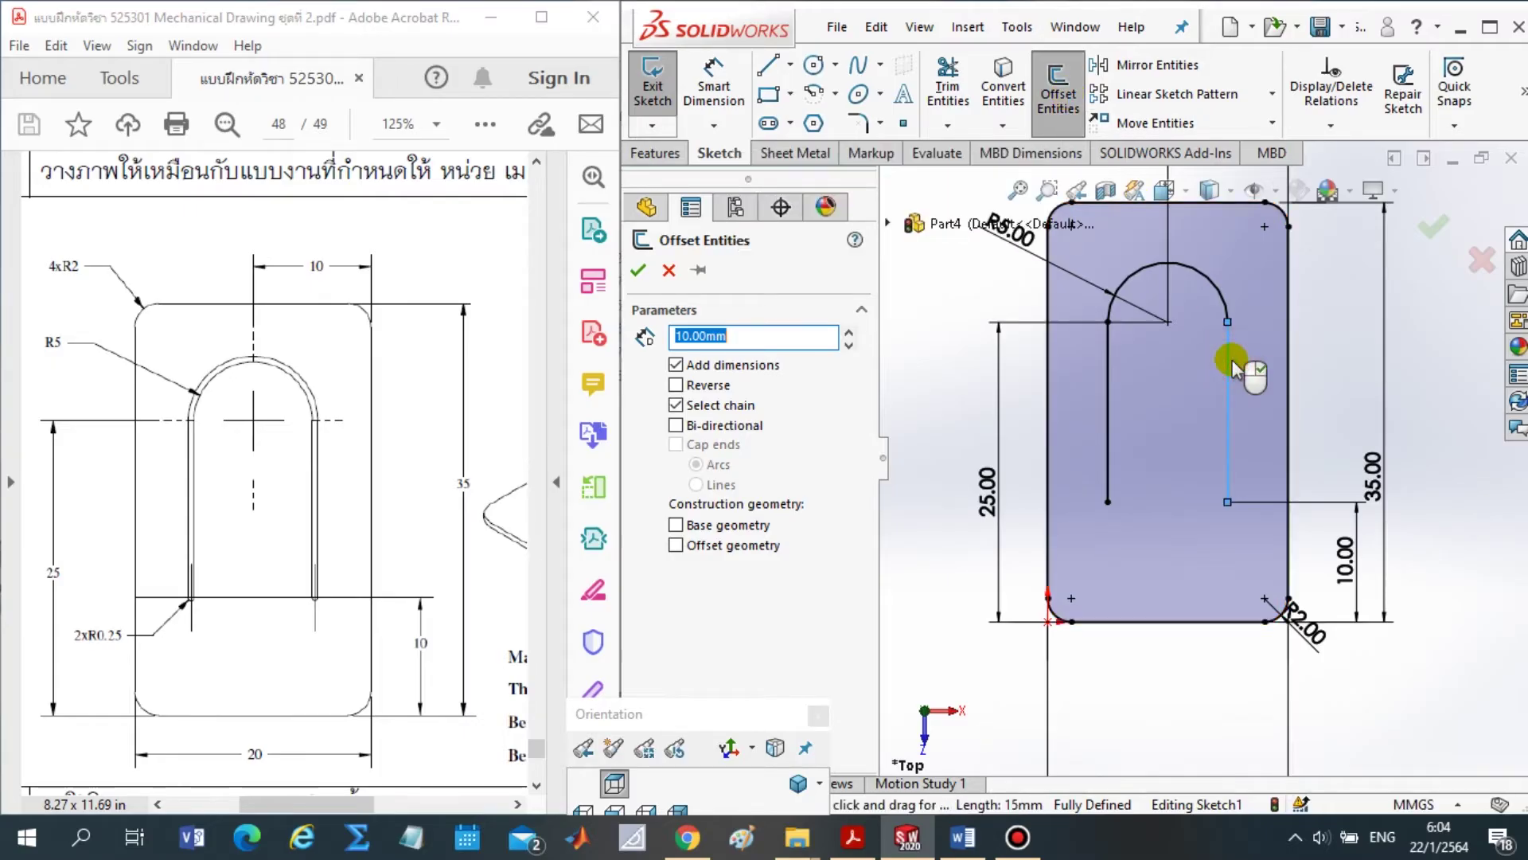
{"action": "left_click", "coordinate": [1219, 288]}
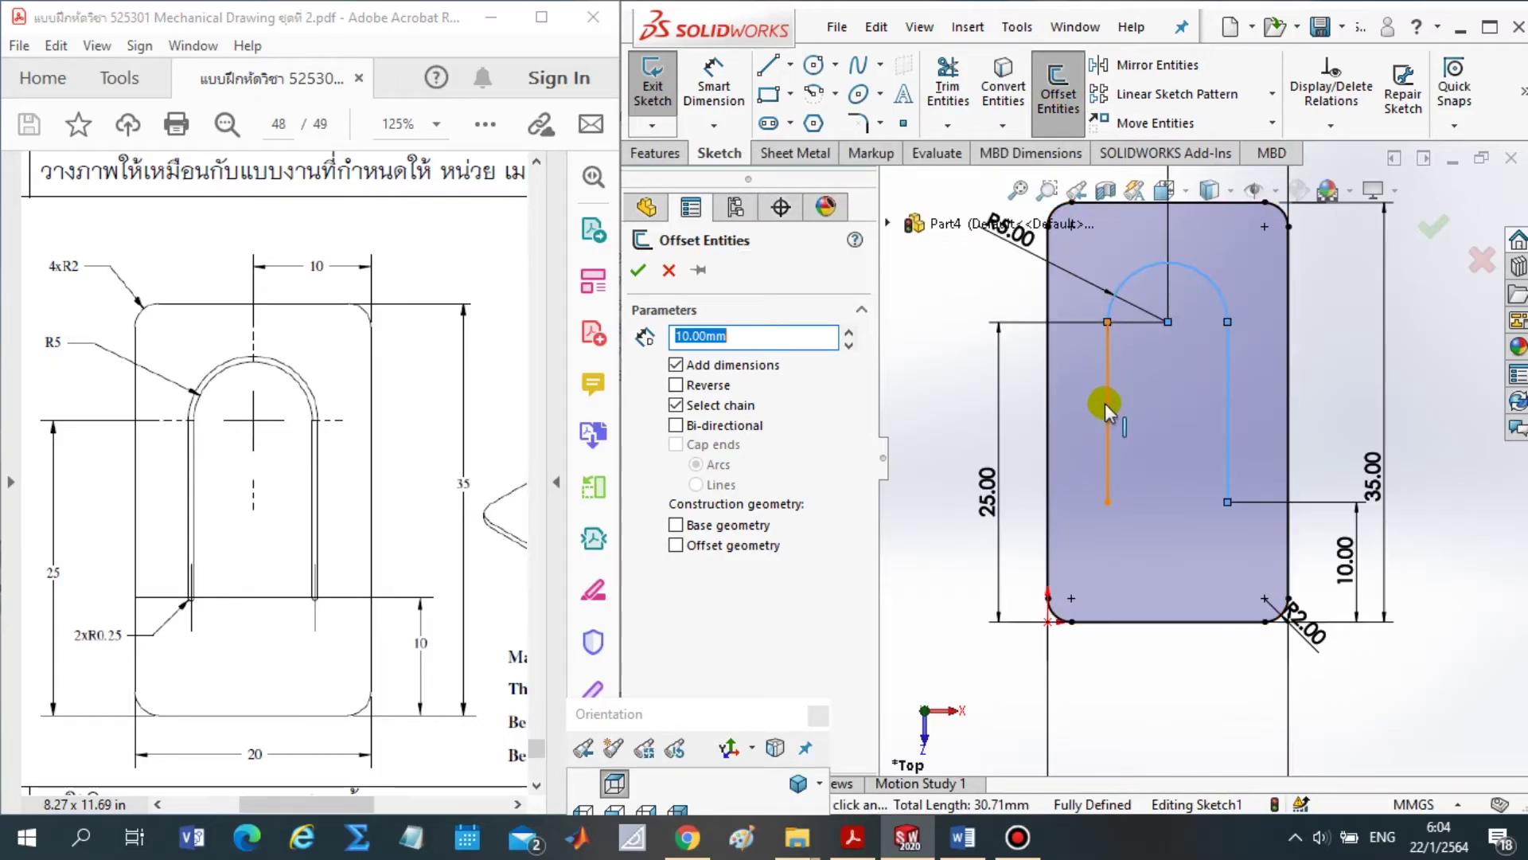
{"action": "left_click", "coordinate": [1108, 406]}
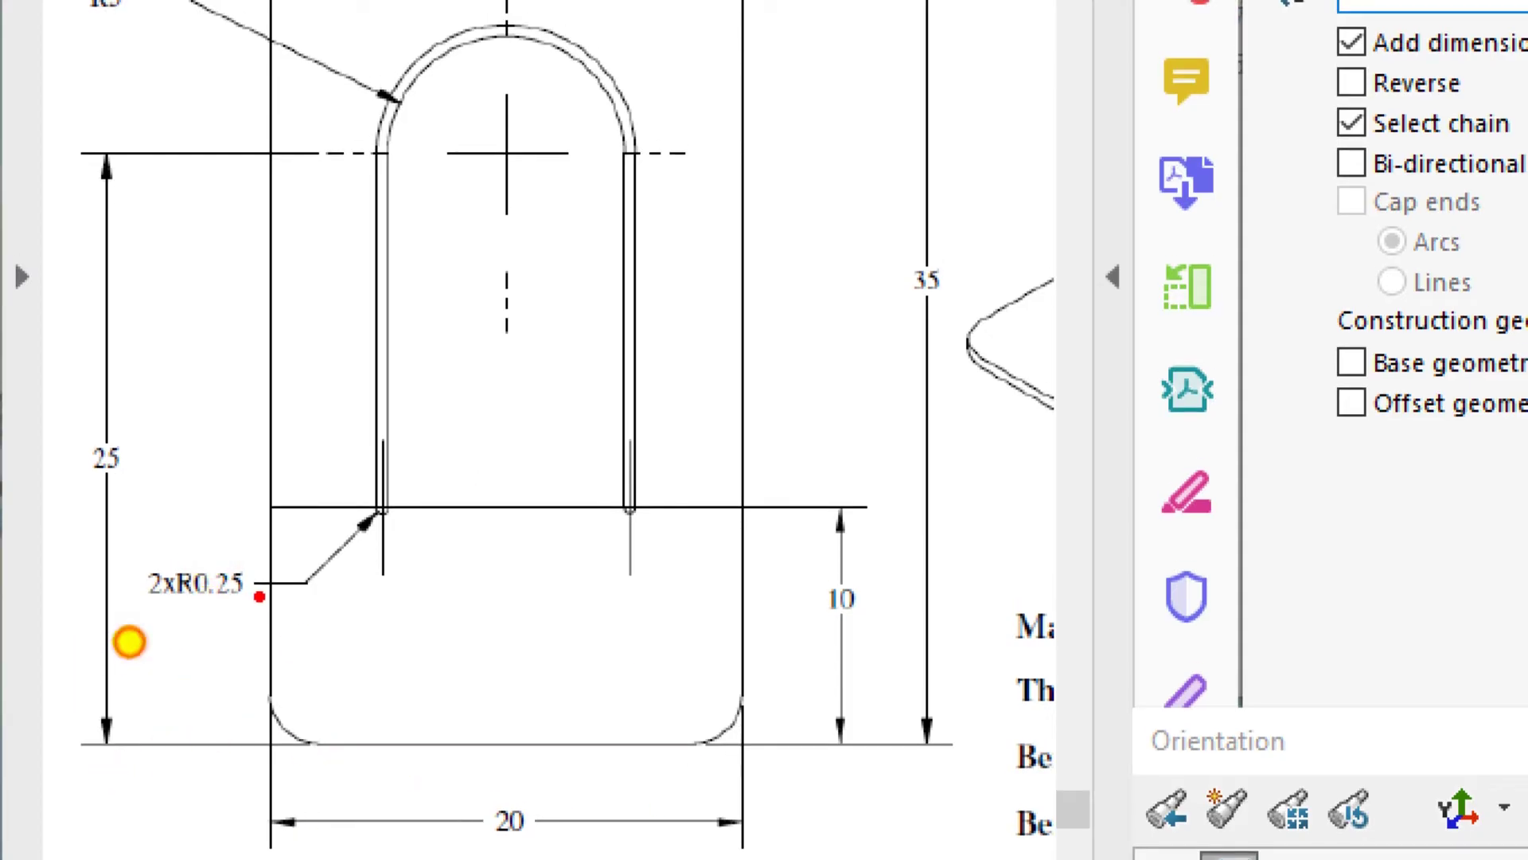
{"action": "mouse_move", "coordinate": [259, 596]}
{"action": "left_mouse_down"}
{"action": "mouse_move", "coordinate": [167, 624]}
{"action": "mouse_move", "coordinate": [239, 628]}
{"action": "left_mouse_up"}
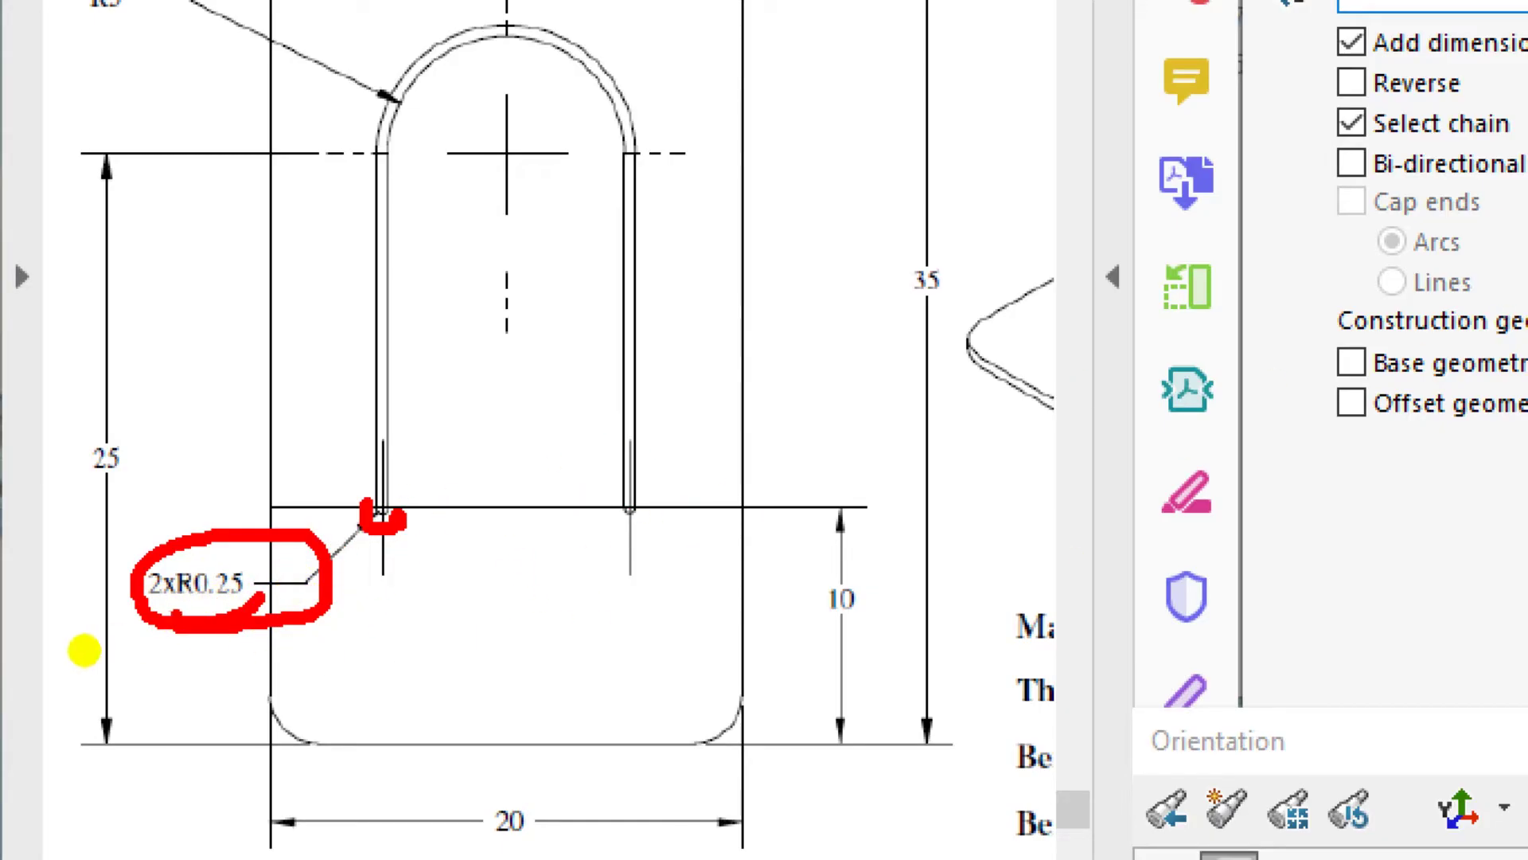
{"action": "left_click_drag", "start_coordinate": [128, 605], "coordinate": [307, 661]}
{"action": "key", "text": "Escape"}
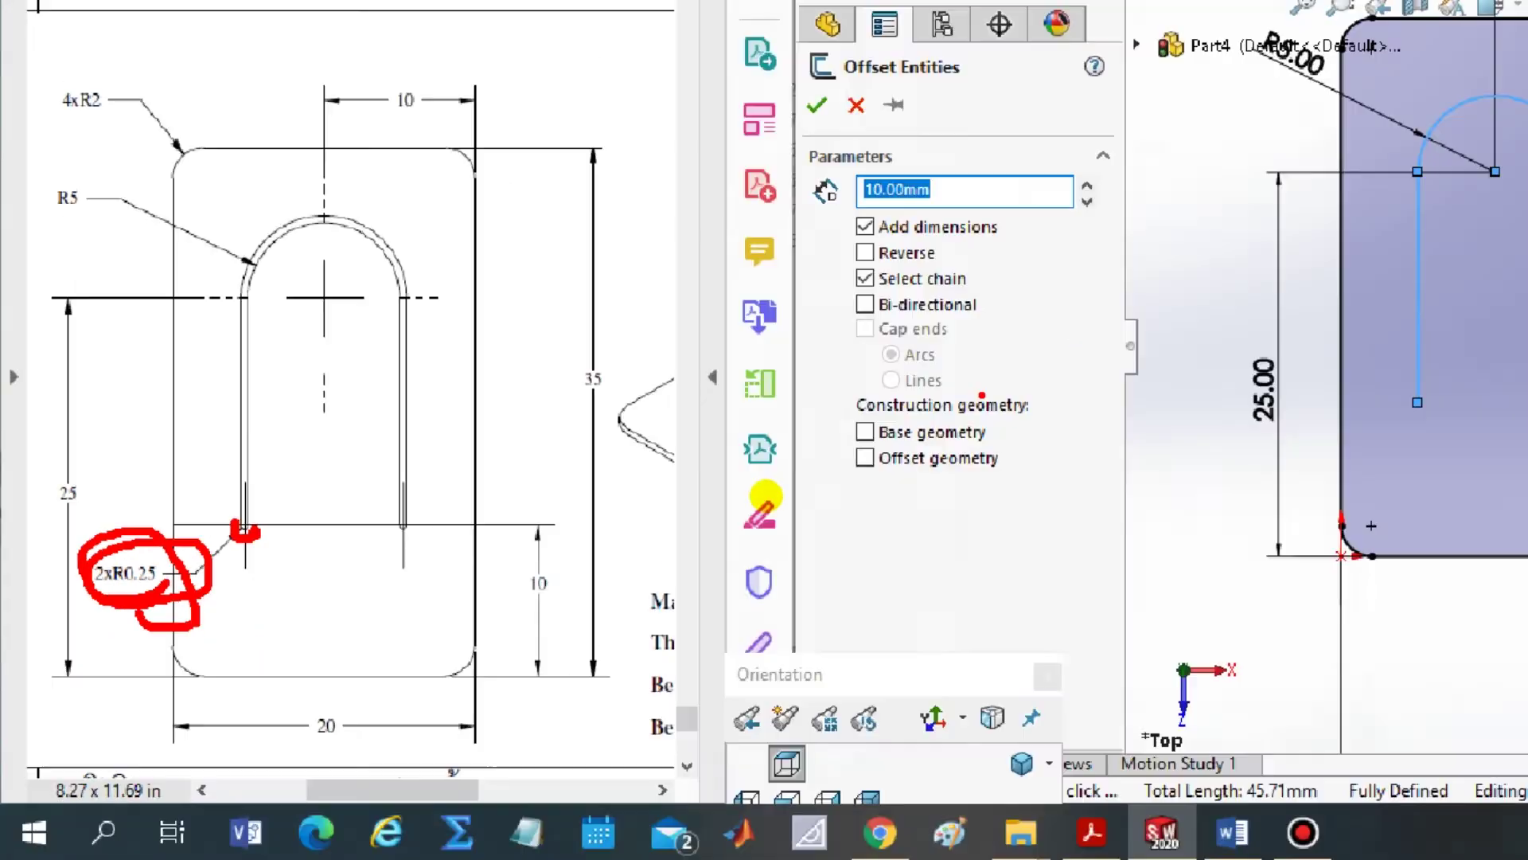
Offset the U-shaped slot chain by 0.50 mm to the reversed side, dimensioned 0.50
{"action": "double_click", "coordinate": [753, 339]}
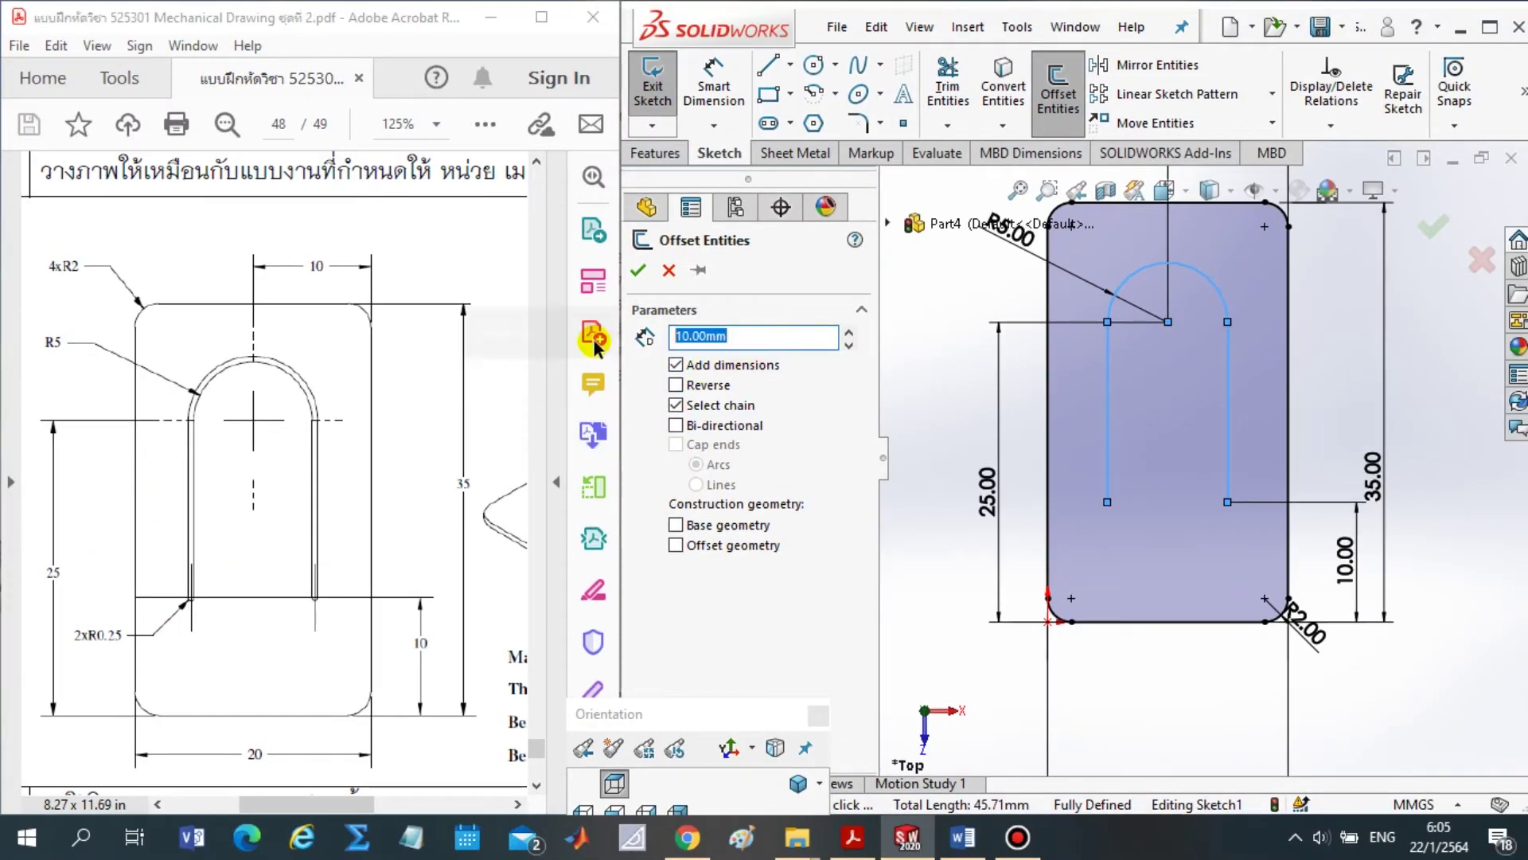
{"action": "type", "text": "0.5"}
{"action": "key", "text": "Return"}
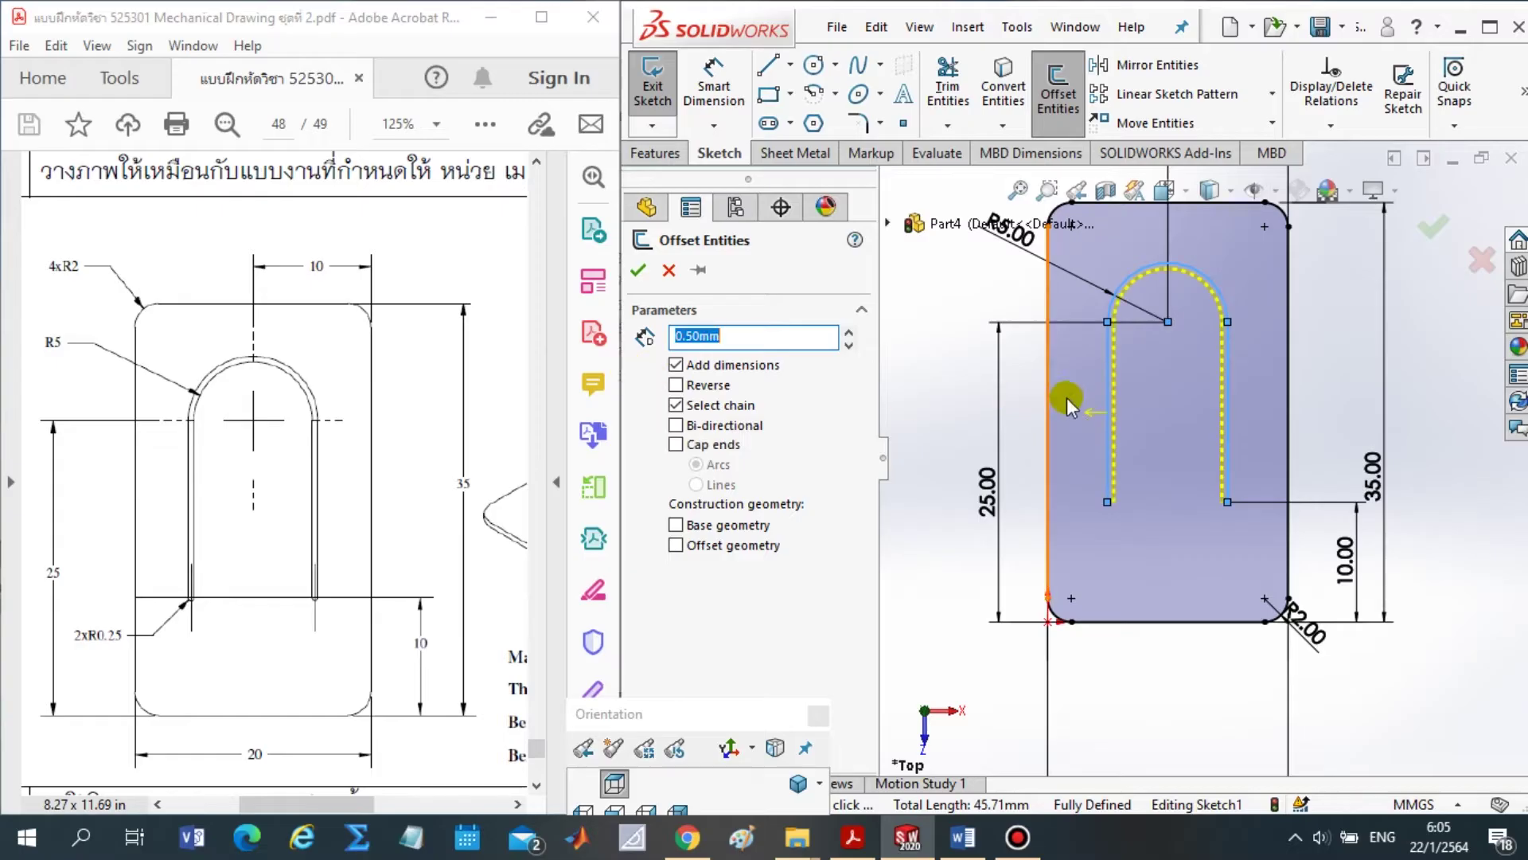
{"action": "scroll", "coordinate": [1232, 460], "scroll_direction": "down", "scroll_amount": 3}
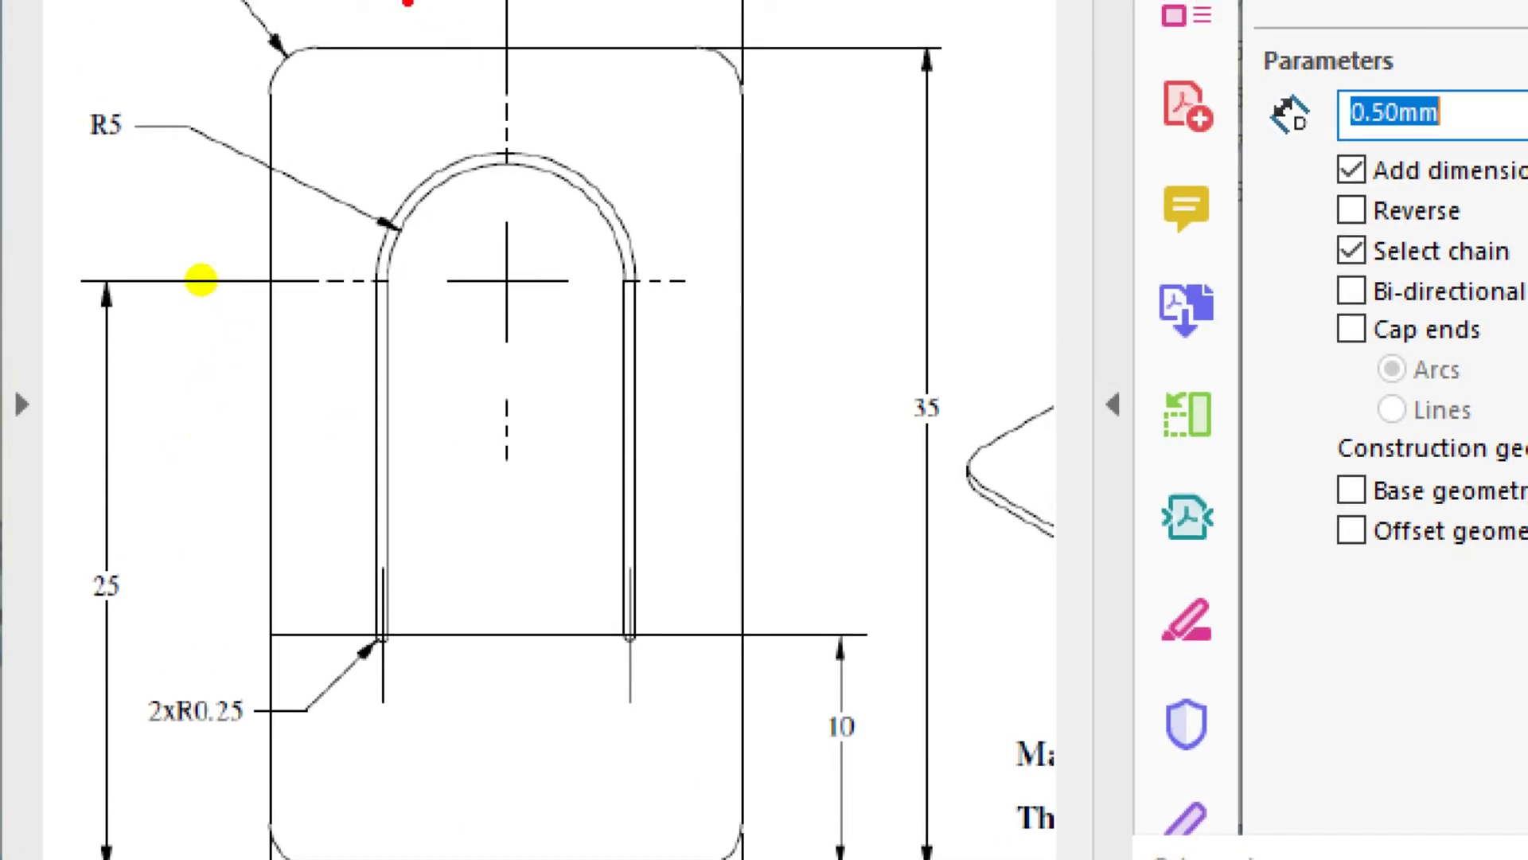
{"action": "mouse_move", "coordinate": [216, 186]}
{"action": "left_mouse_down"}
{"action": "mouse_move", "coordinate": [145, 210]}
{"action": "mouse_move", "coordinate": [145, 232]}
{"action": "left_mouse_up"}
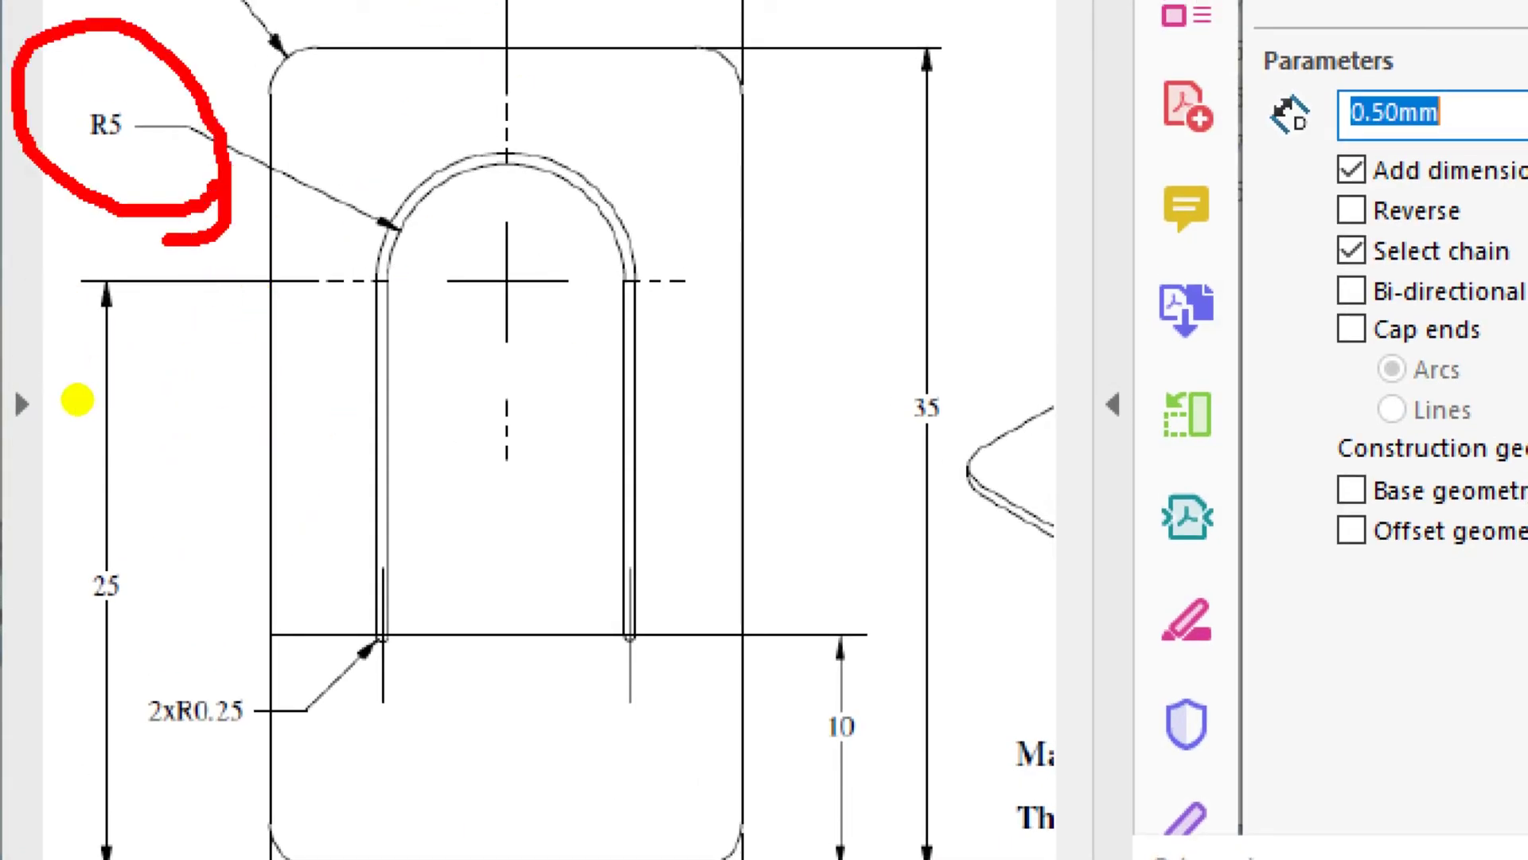
{"action": "mouse_move", "coordinate": [497, 169]}
{"action": "left_mouse_down"}
{"action": "mouse_move", "coordinate": [383, 263]}
{"action": "mouse_move", "coordinate": [374, 306]}
{"action": "left_mouse_up"}
{"action": "left_click_drag", "start_coordinate": [555, 175], "coordinate": [605, 208]}
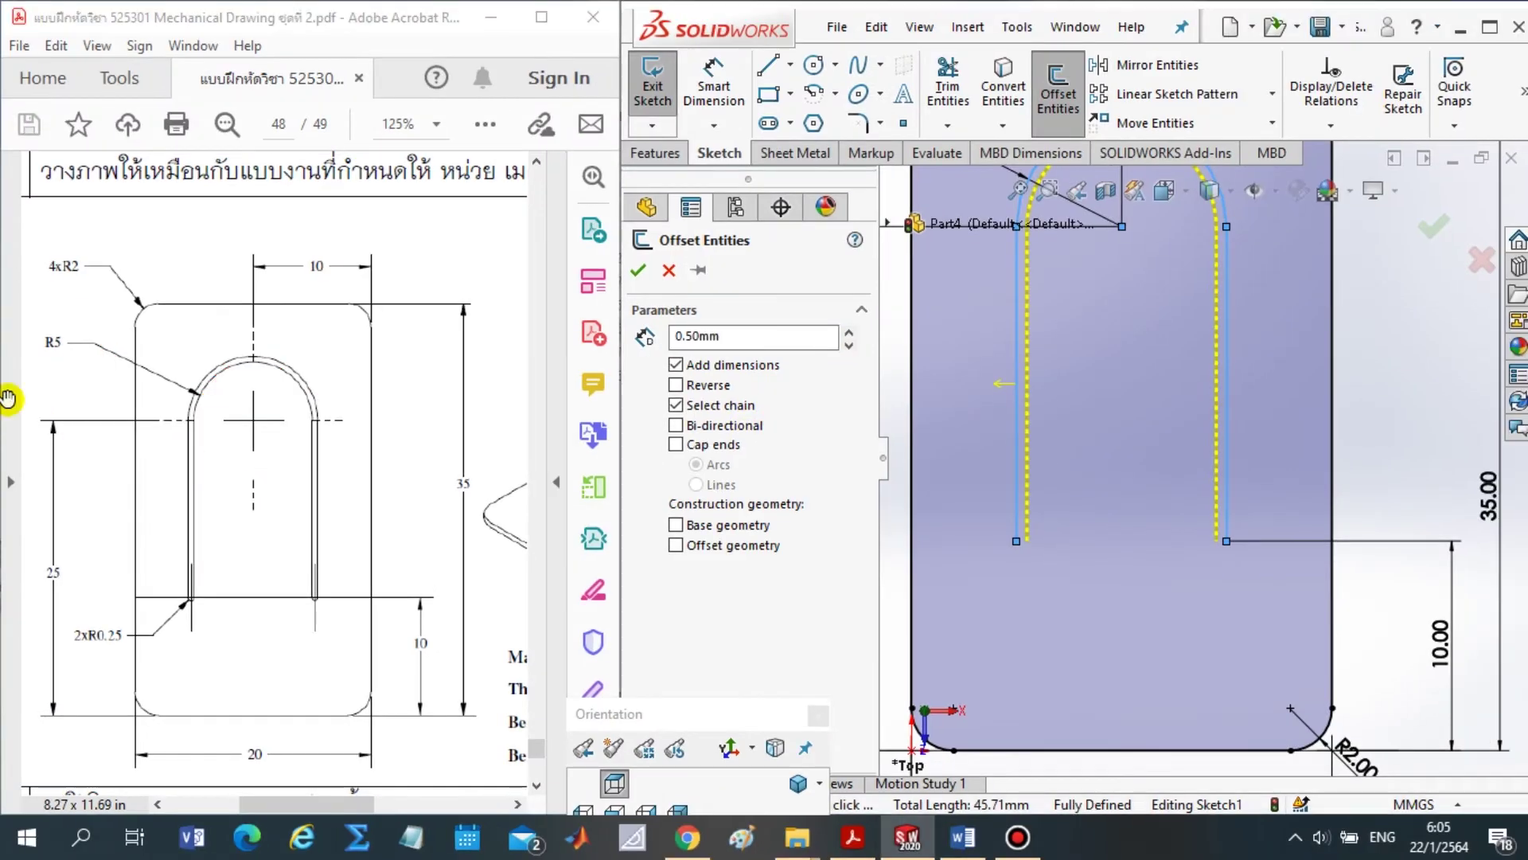
{"action": "left_click", "coordinate": [676, 385]}
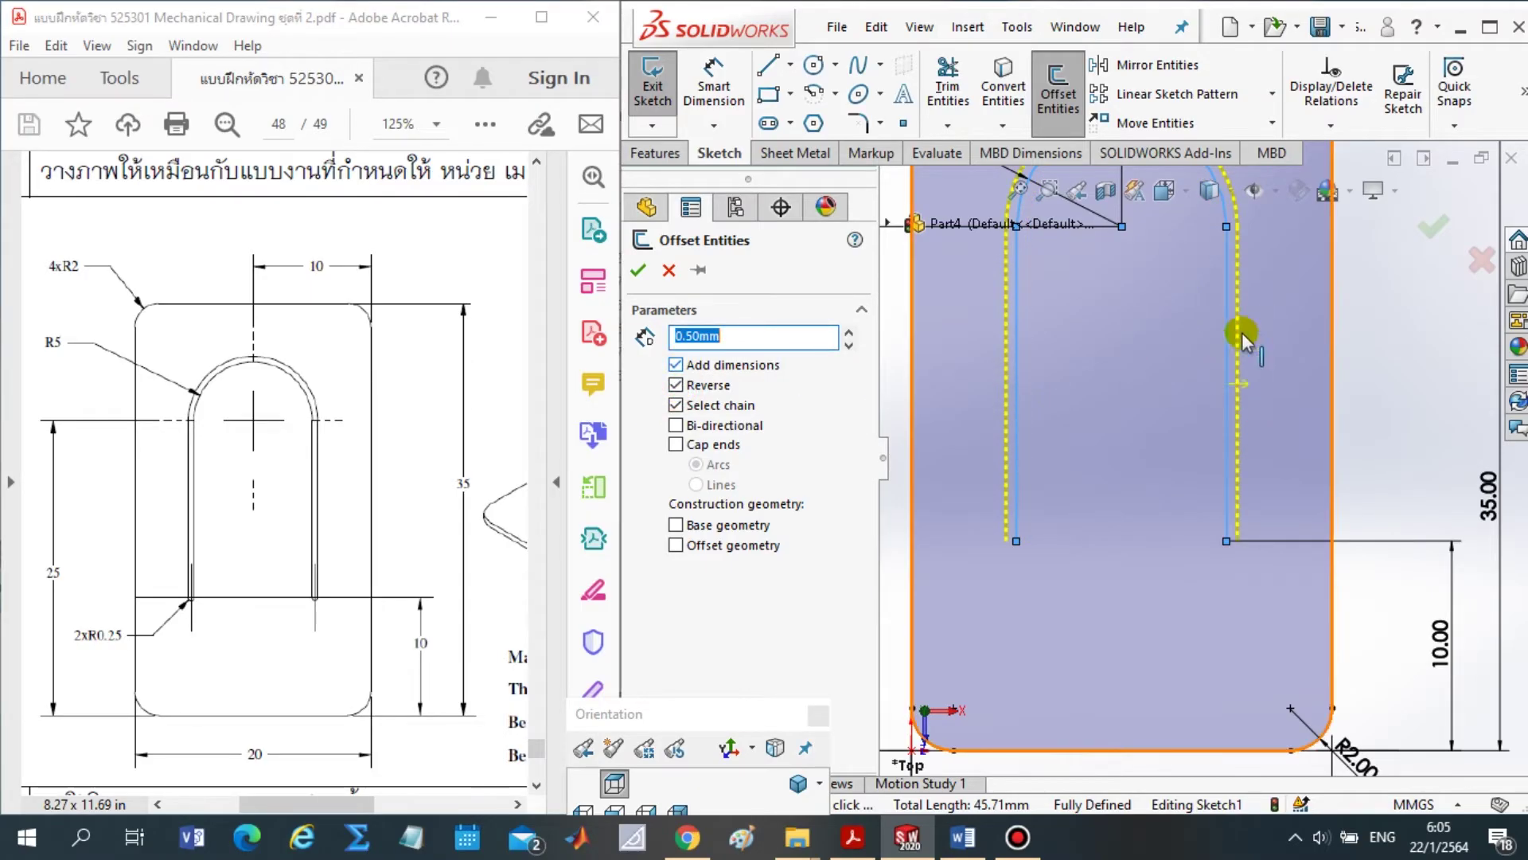
{"action": "left_click", "coordinate": [639, 273]}
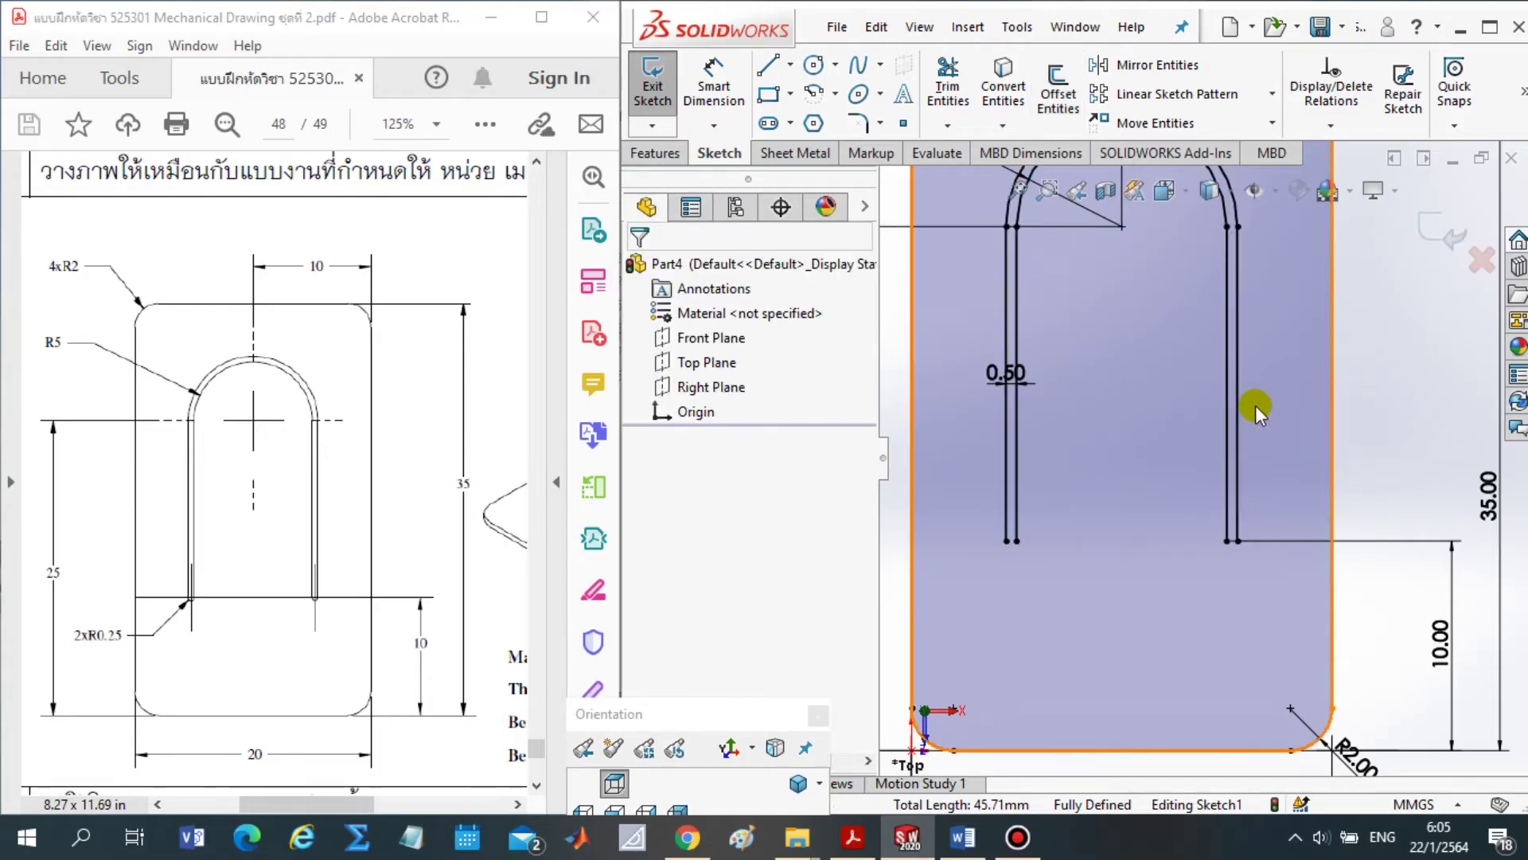
Join the left slot lines' bottom ends with an R0.25 tangent arc
{"action": "left_click", "coordinate": [836, 95]}
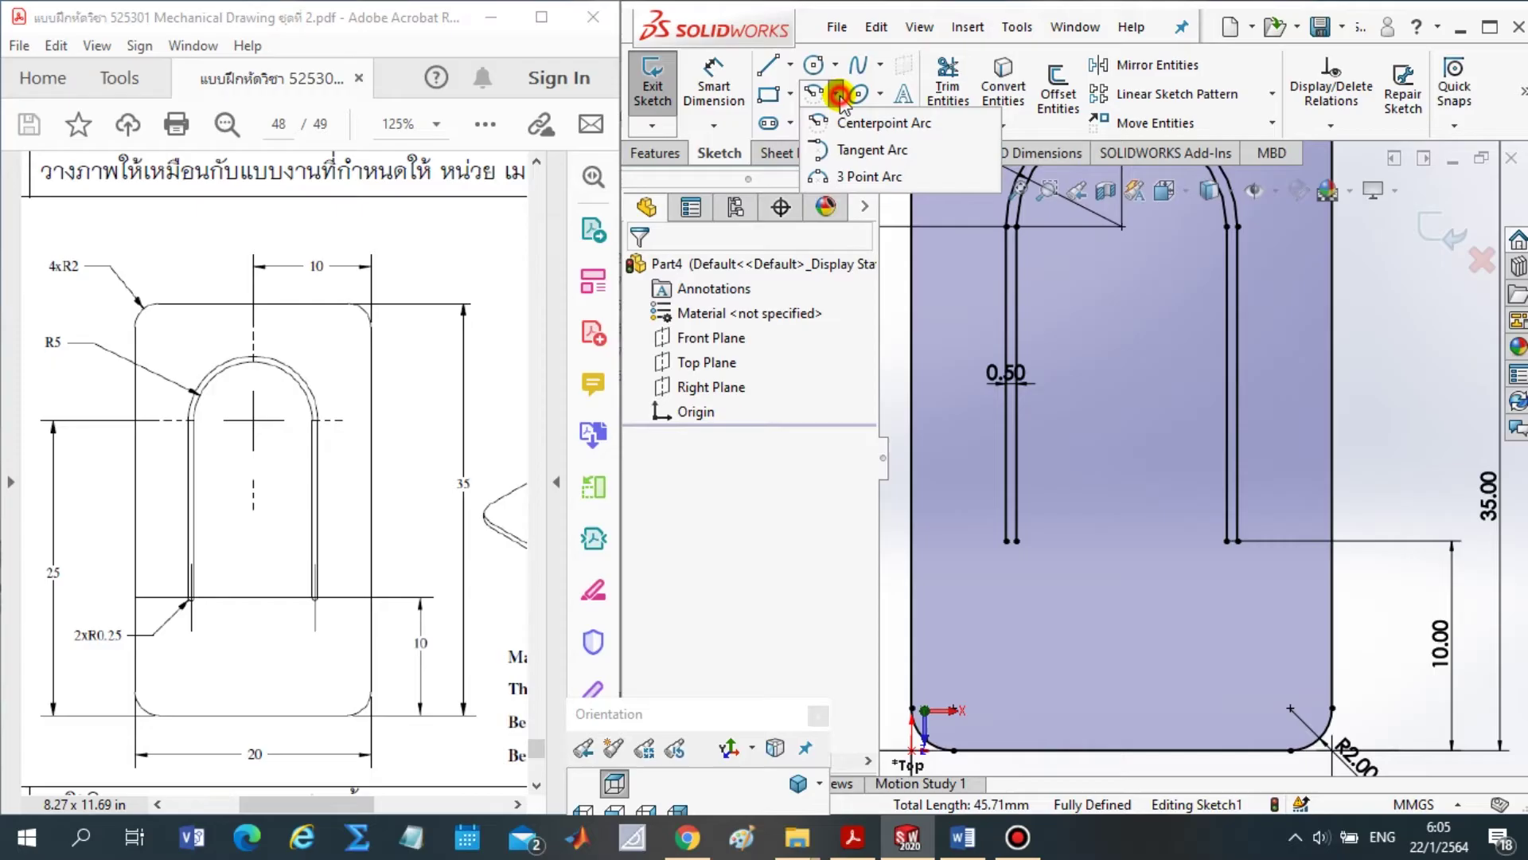
{"action": "left_click", "coordinate": [832, 151]}
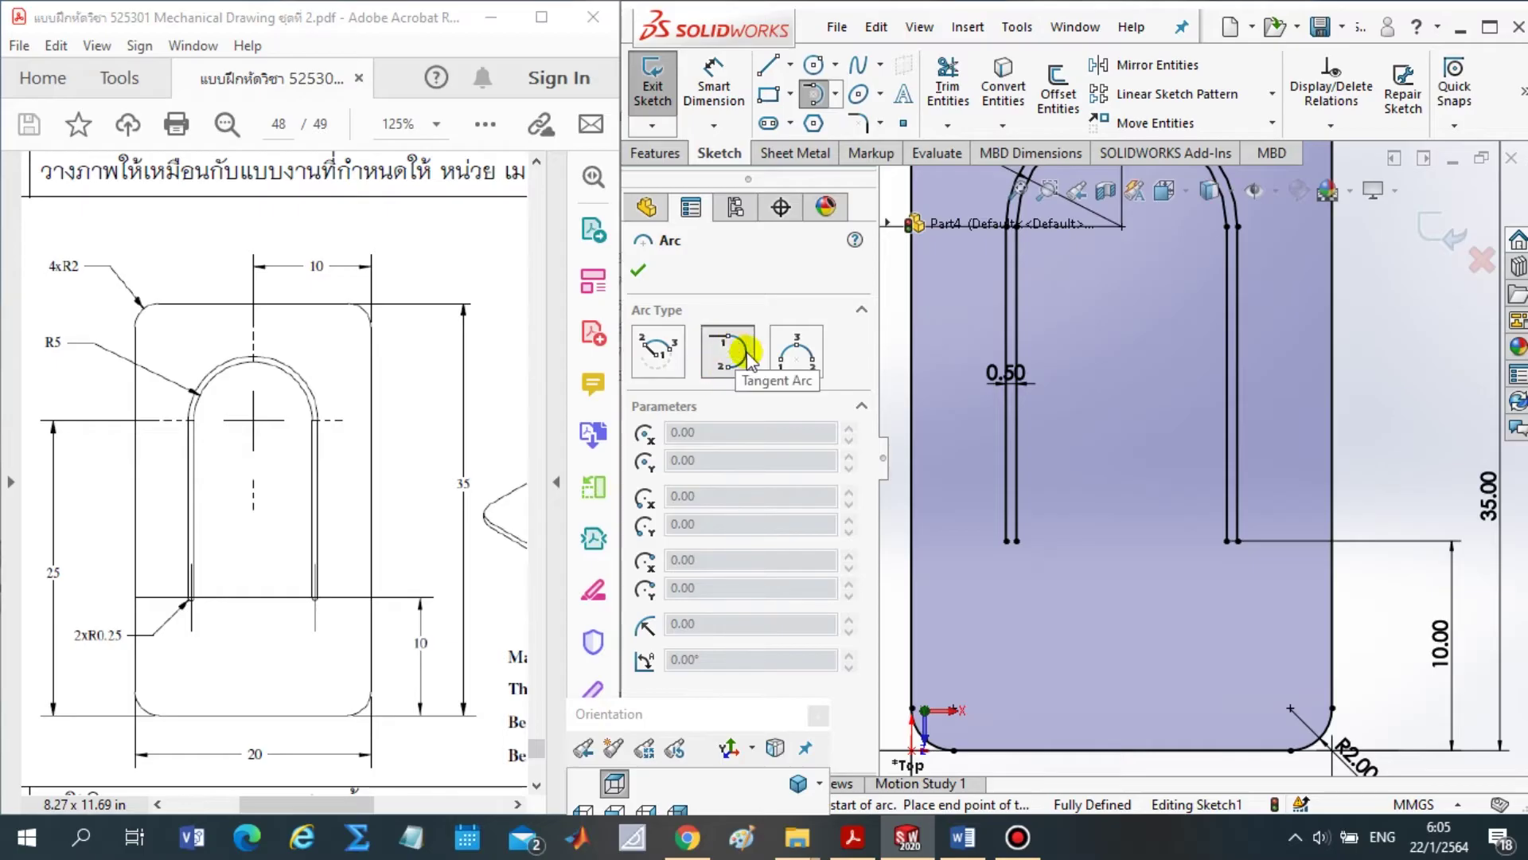
{"action": "scroll", "coordinate": [1022, 537], "scroll_direction": "down", "scroll_amount": 3}
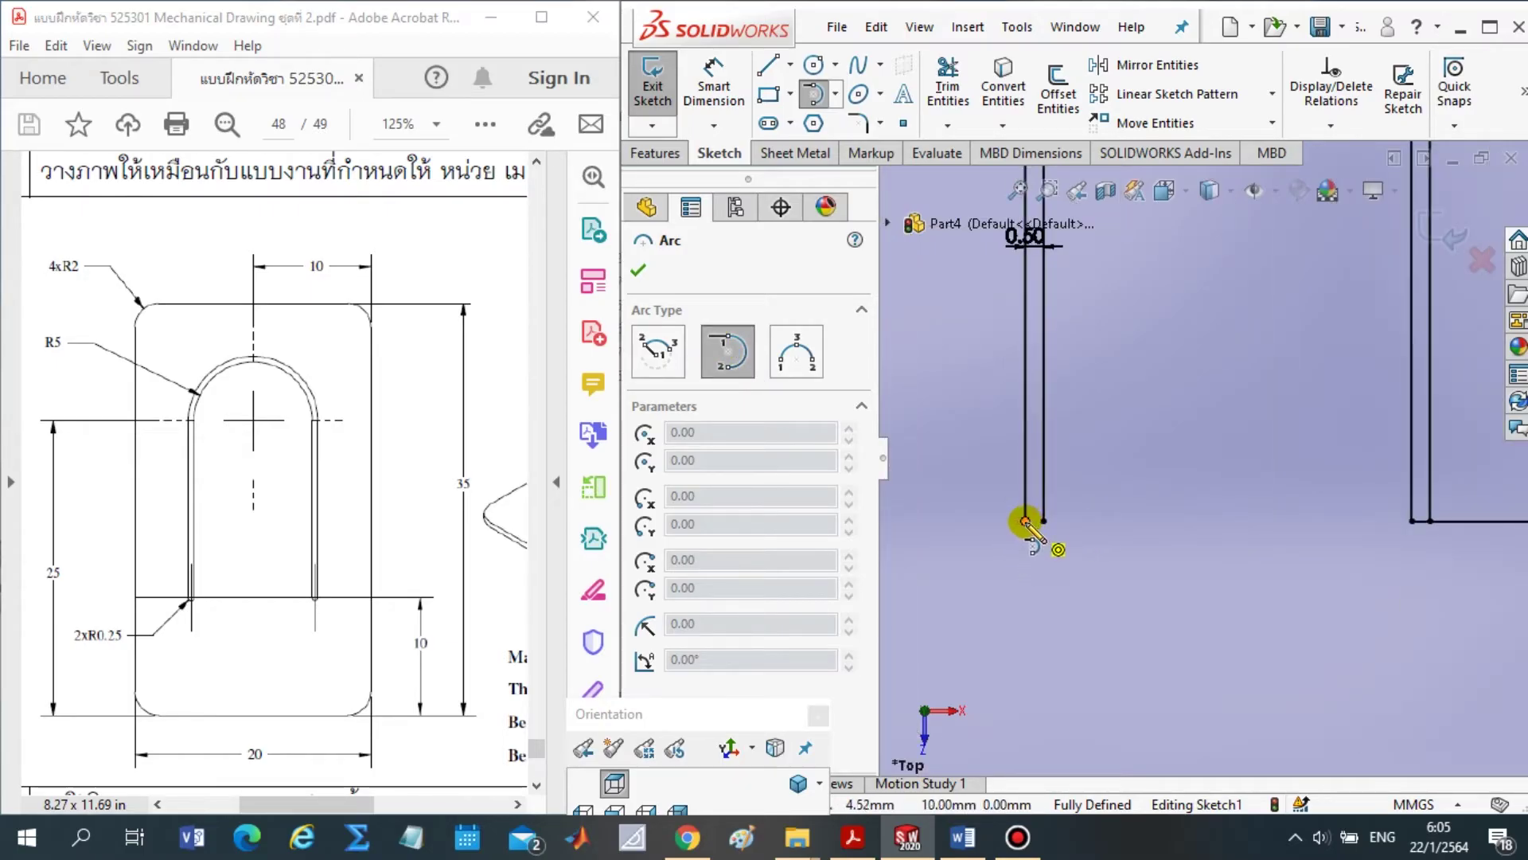
{"action": "left_click", "coordinate": [1025, 521]}
{"action": "left_click", "coordinate": [1048, 525]}
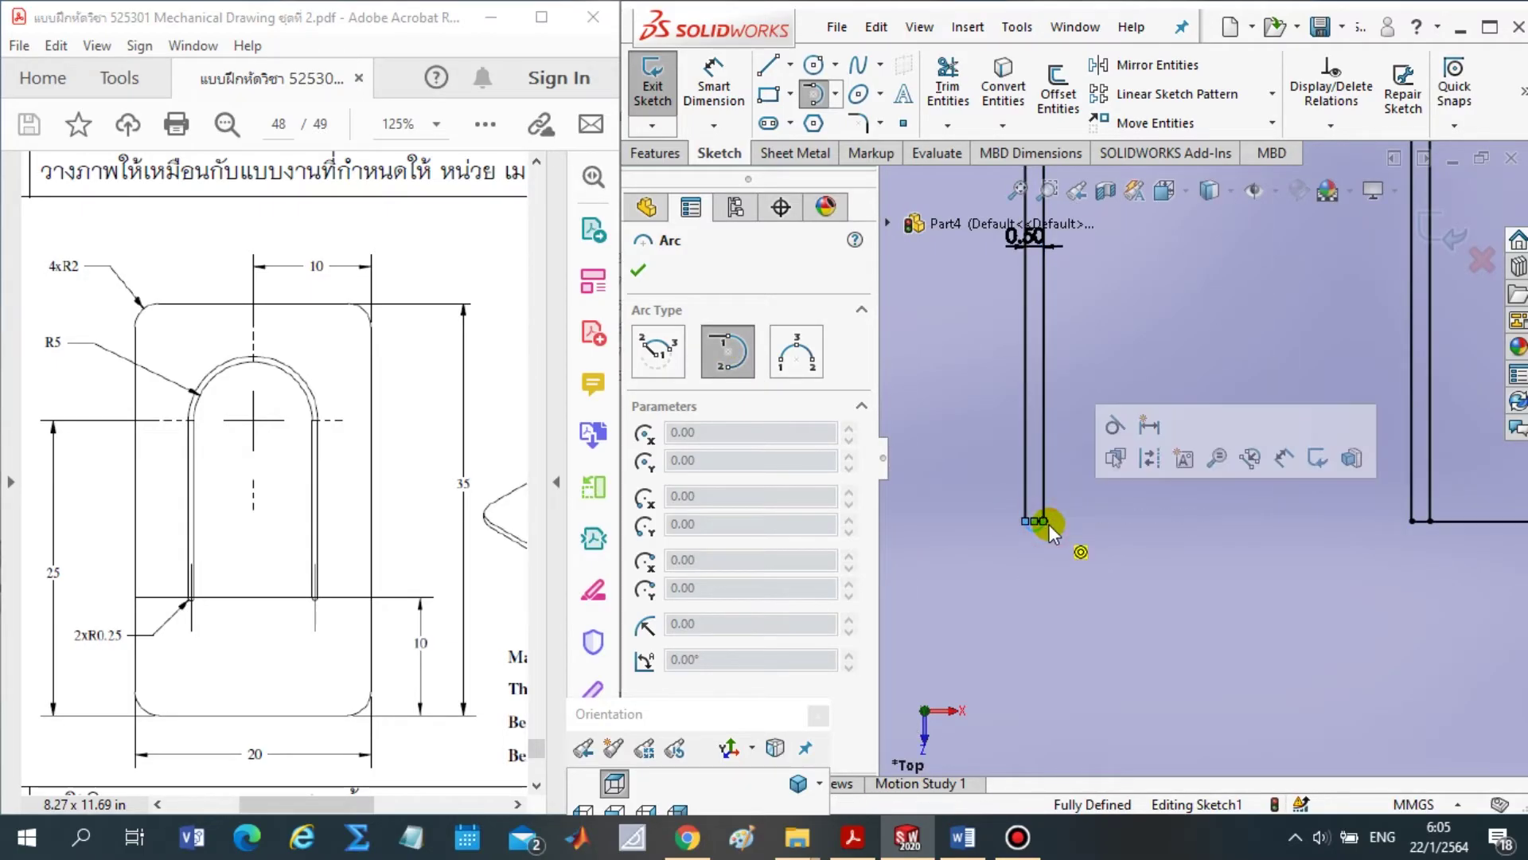
{"action": "left_click", "coordinate": [638, 270]}
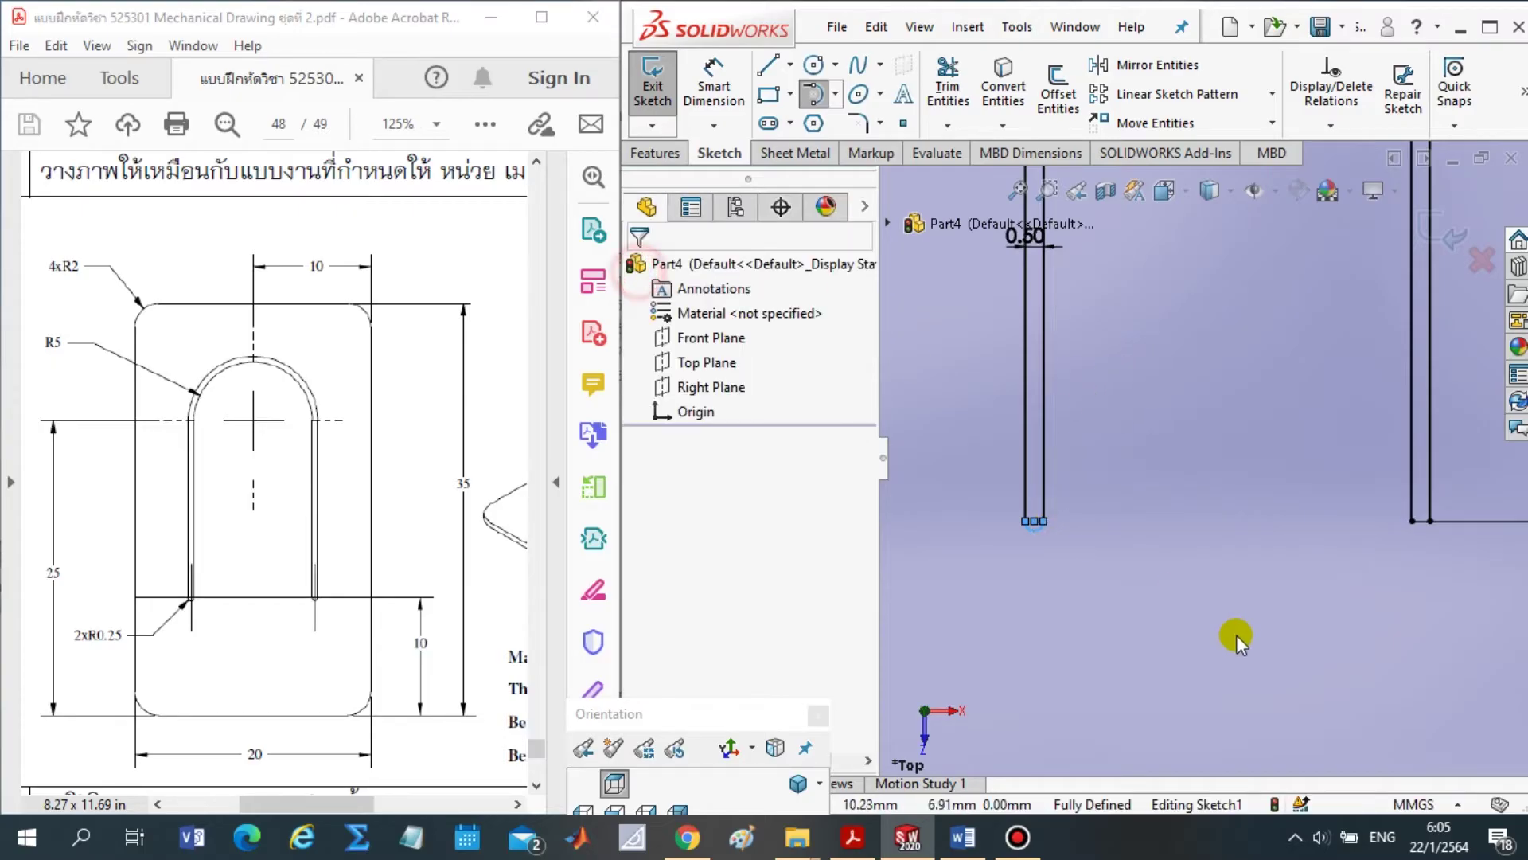
{"action": "scroll", "coordinate": [1217, 494], "scroll_direction": "up", "scroll_amount": 2}
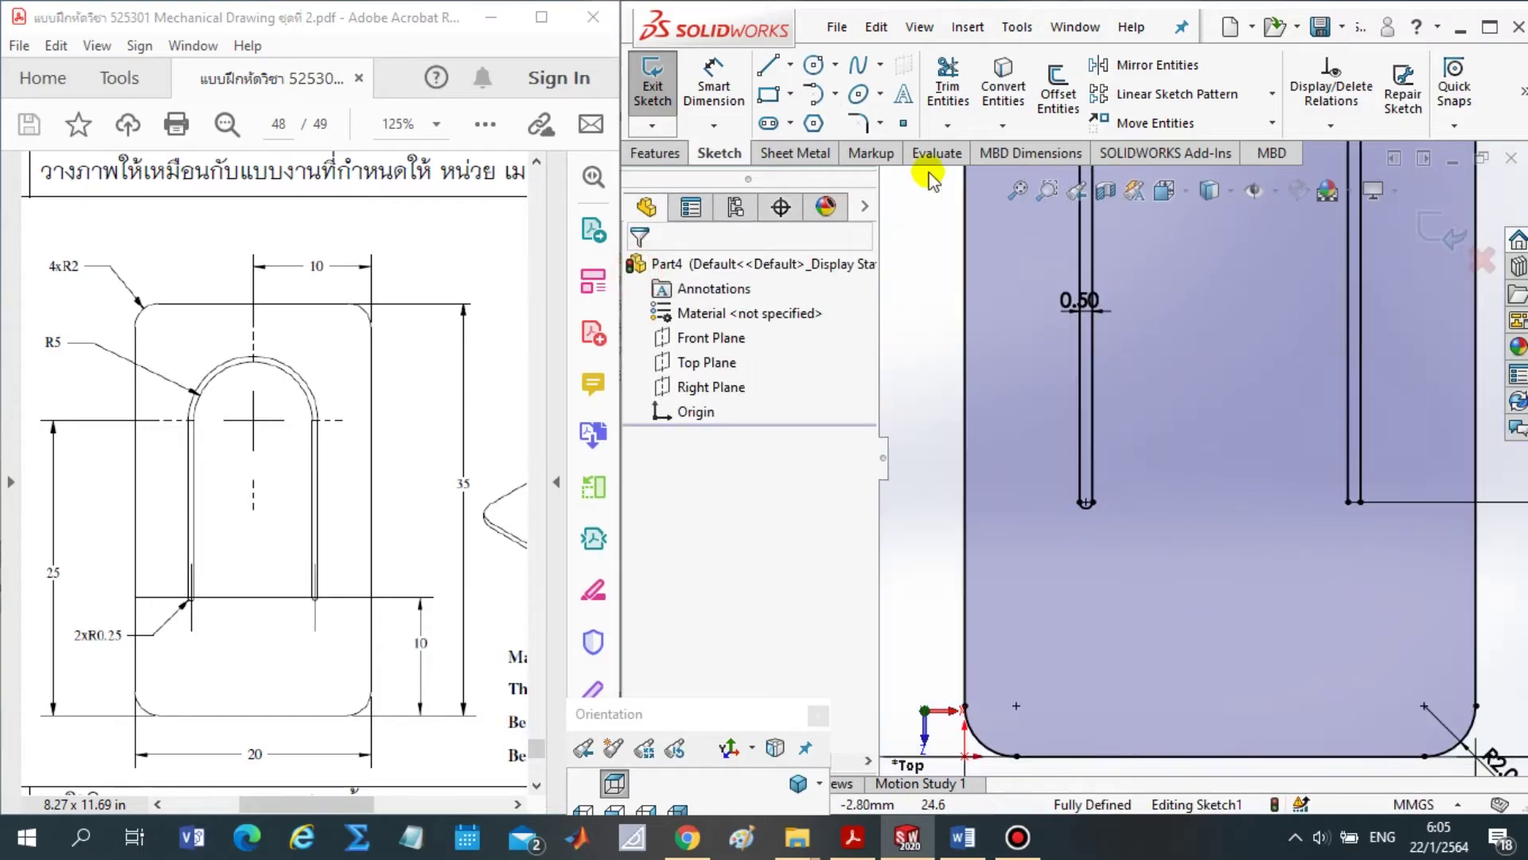
Cap the right slot end with an R0.25 arc using the Line tool's arc toggle
{"action": "left_click", "coordinate": [772, 64]}
{"action": "scroll", "coordinate": [1345, 529], "scroll_direction": "down", "scroll_amount": 2}
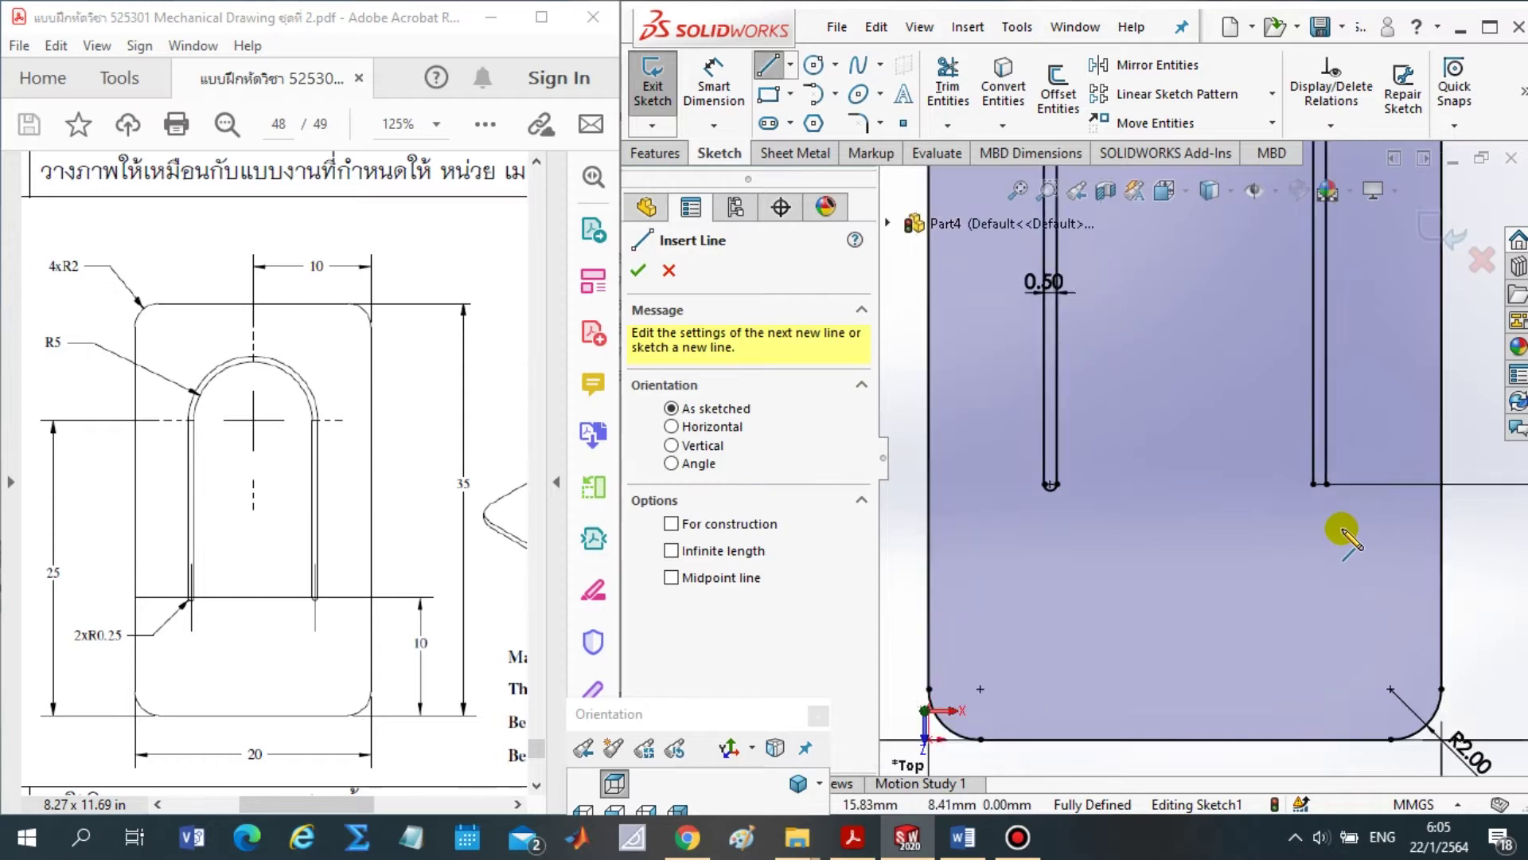
{"action": "scroll", "coordinate": [1261, 443], "scroll_direction": "down", "scroll_amount": 2}
{"action": "scroll", "coordinate": [1234, 406], "scroll_direction": "down", "scroll_amount": 1}
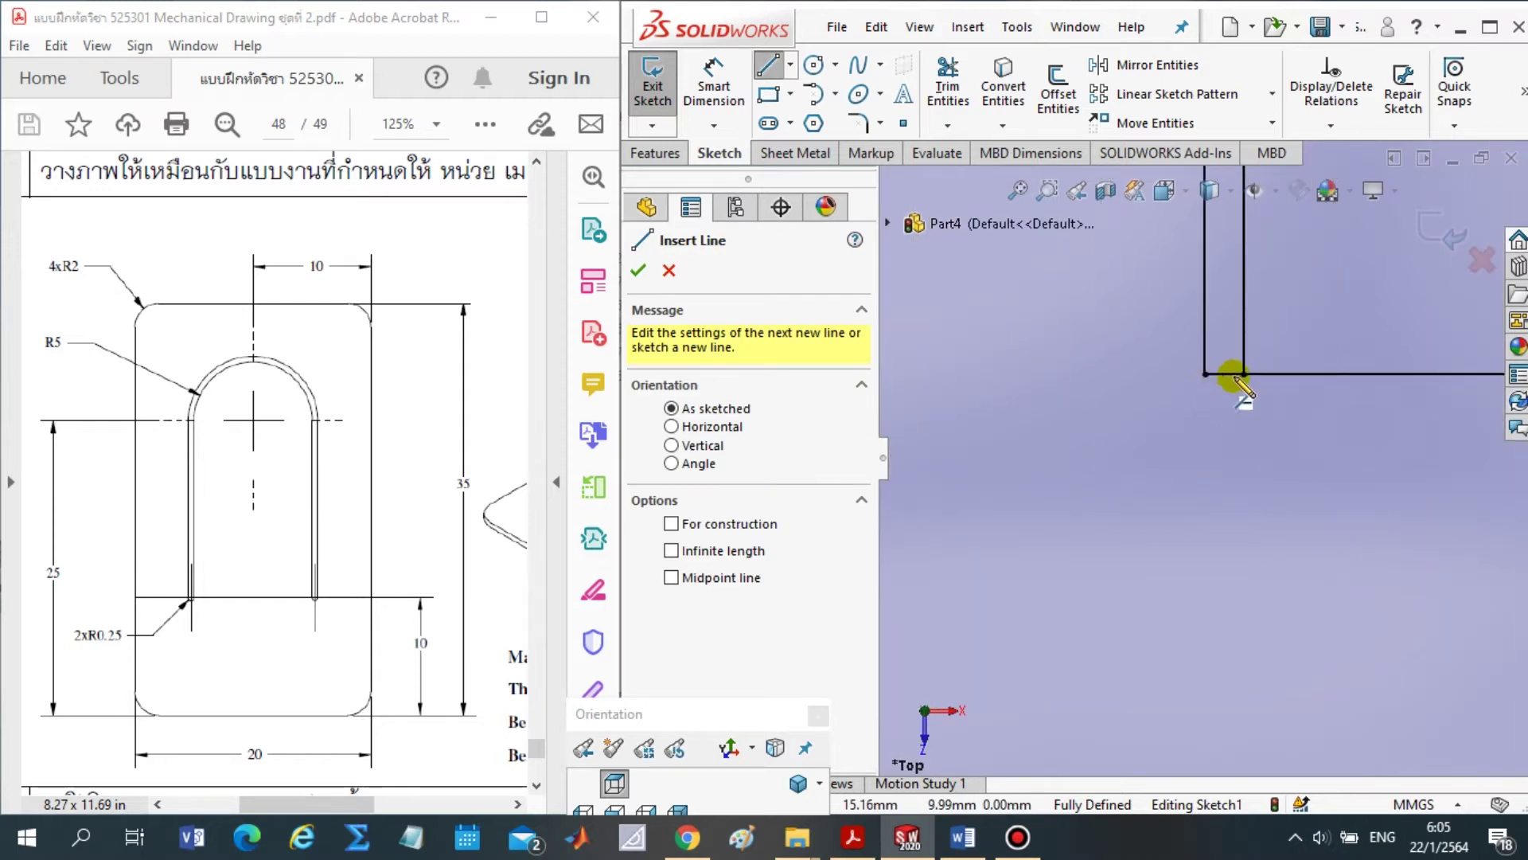
{"action": "left_click", "coordinate": [1204, 374]}
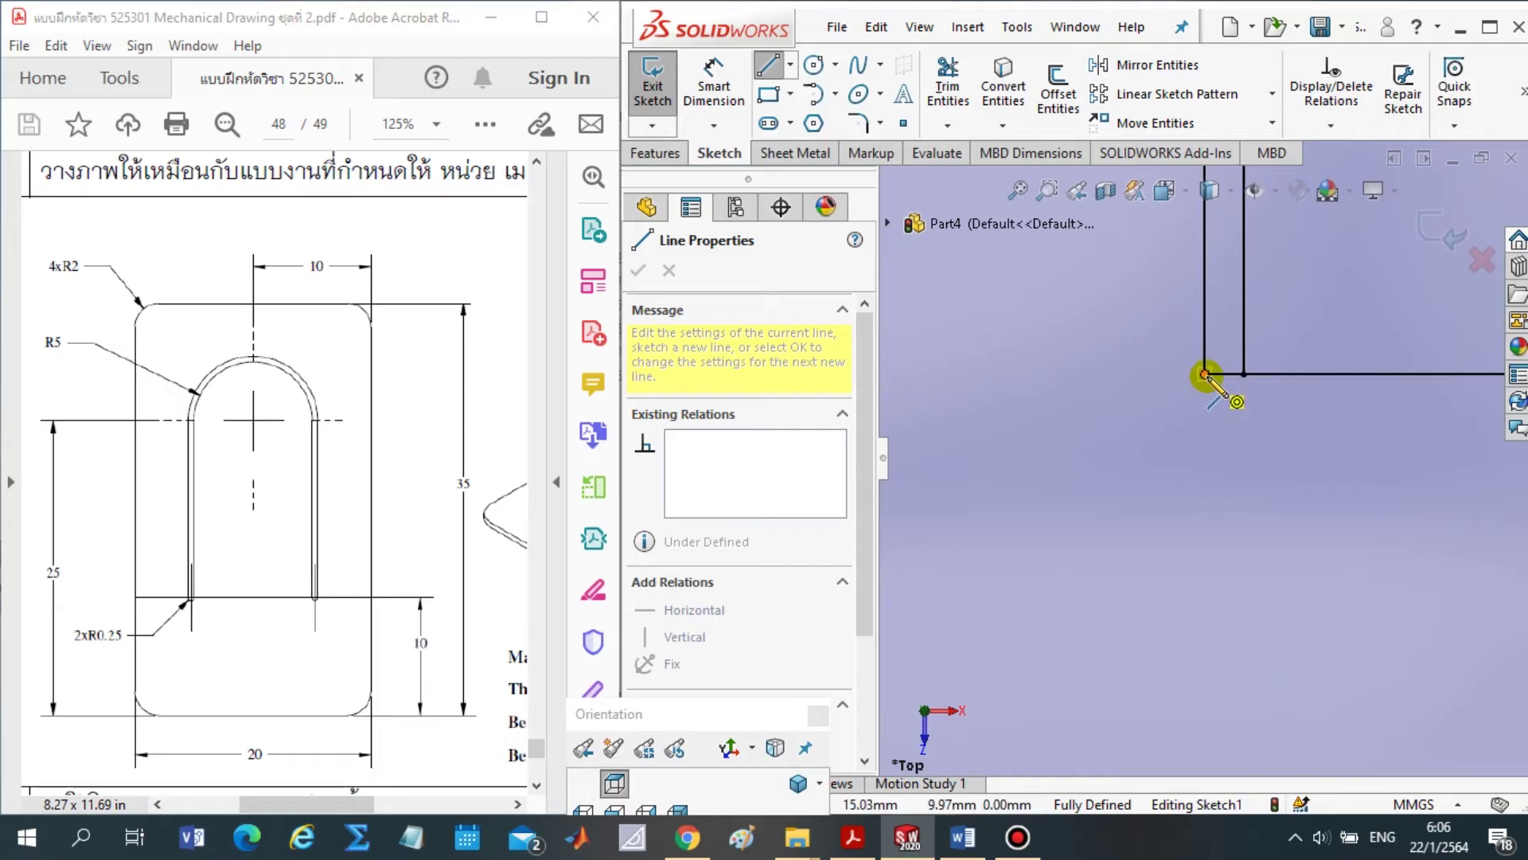
{"action": "key", "text": "a"}
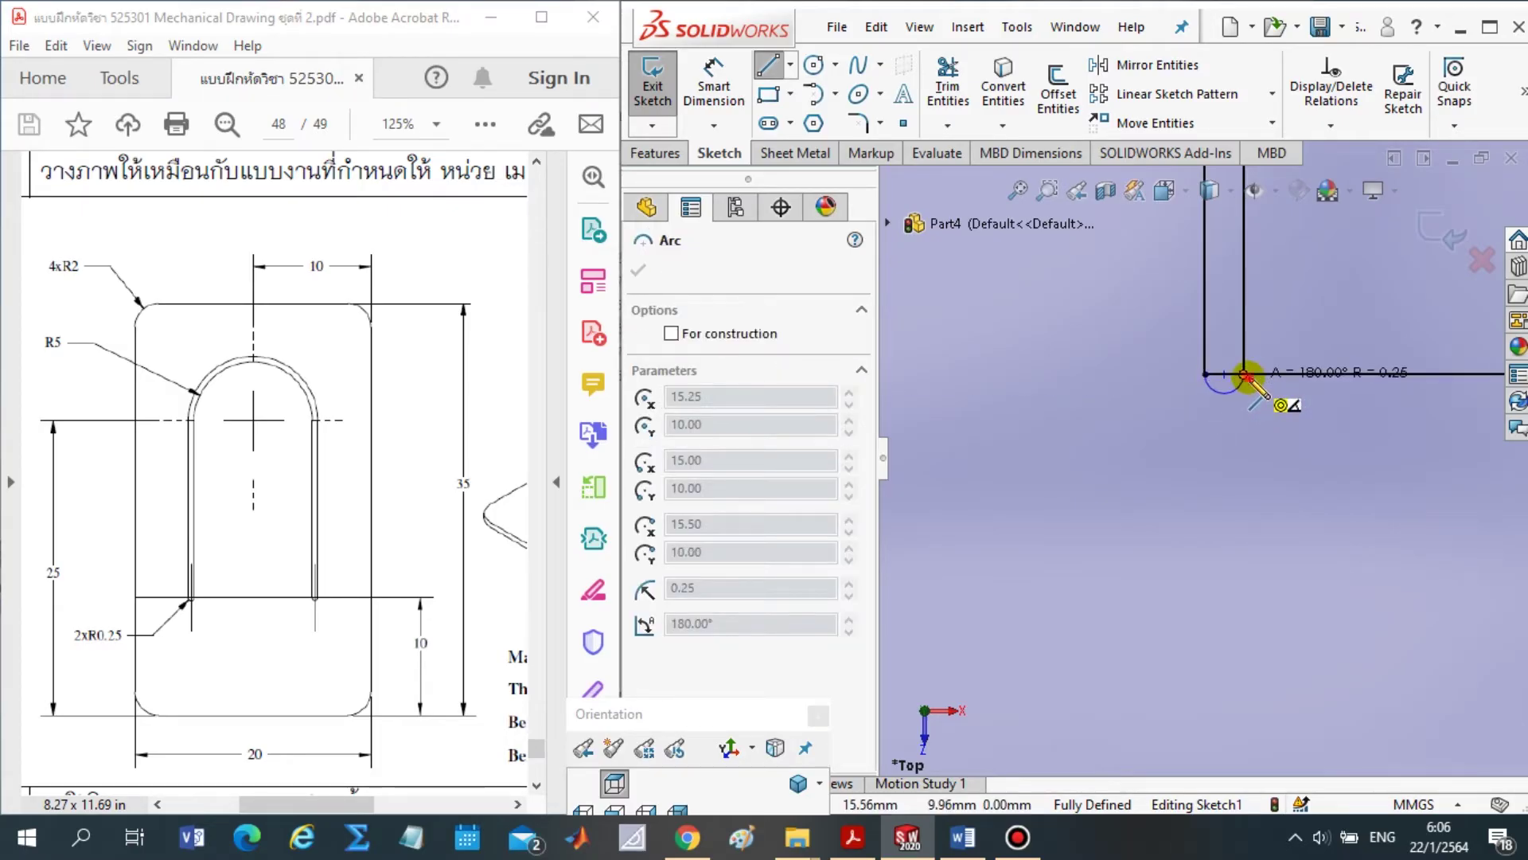
{"action": "left_click", "coordinate": [1245, 375]}
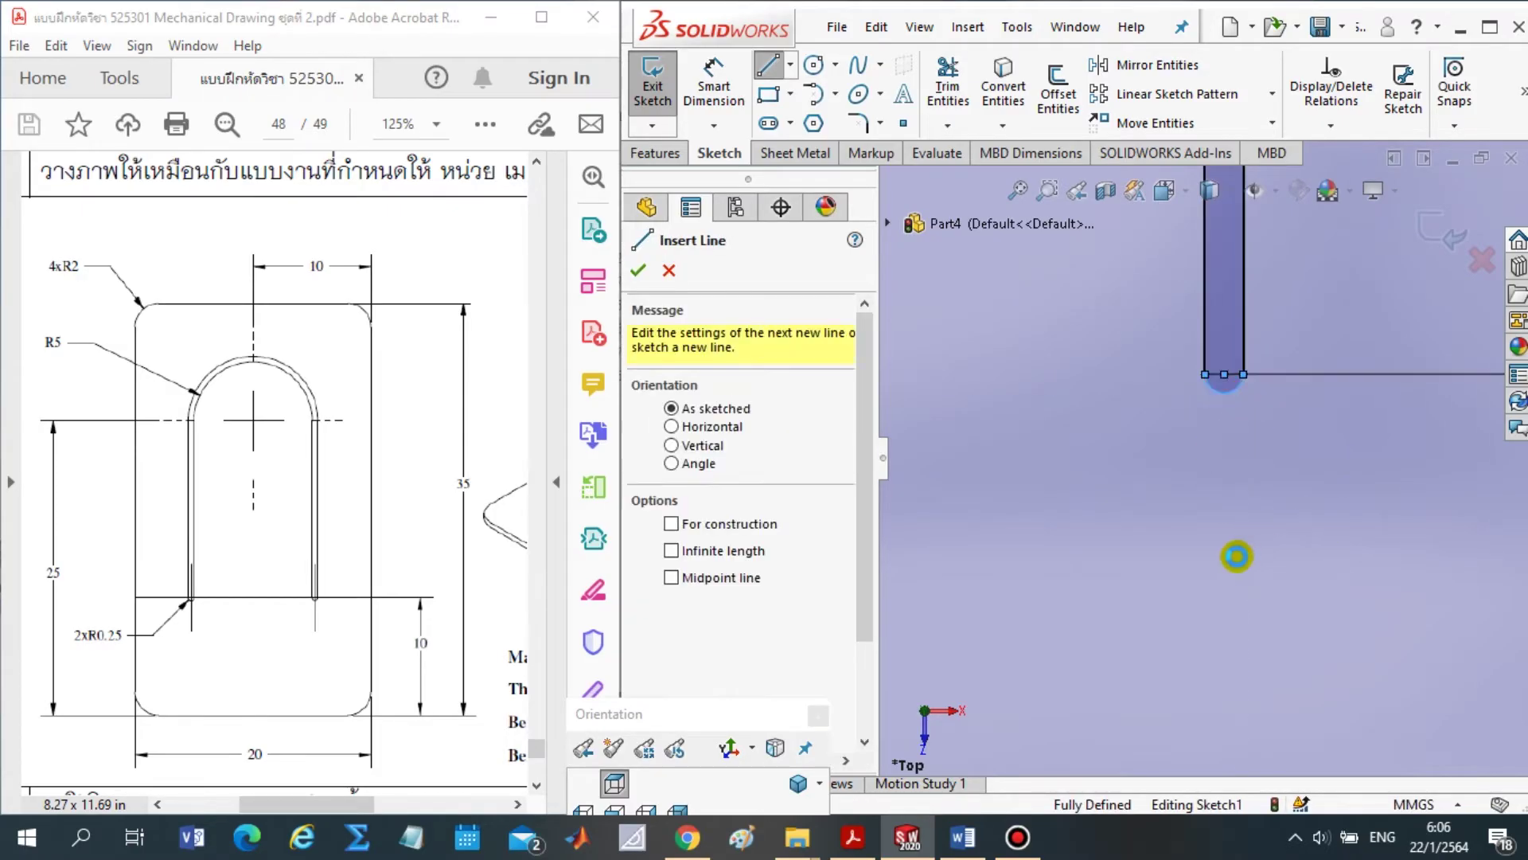
{"action": "key", "text": "Escape"}
{"action": "scroll", "coordinate": [1220, 573], "scroll_direction": "up", "scroll_amount": 5}
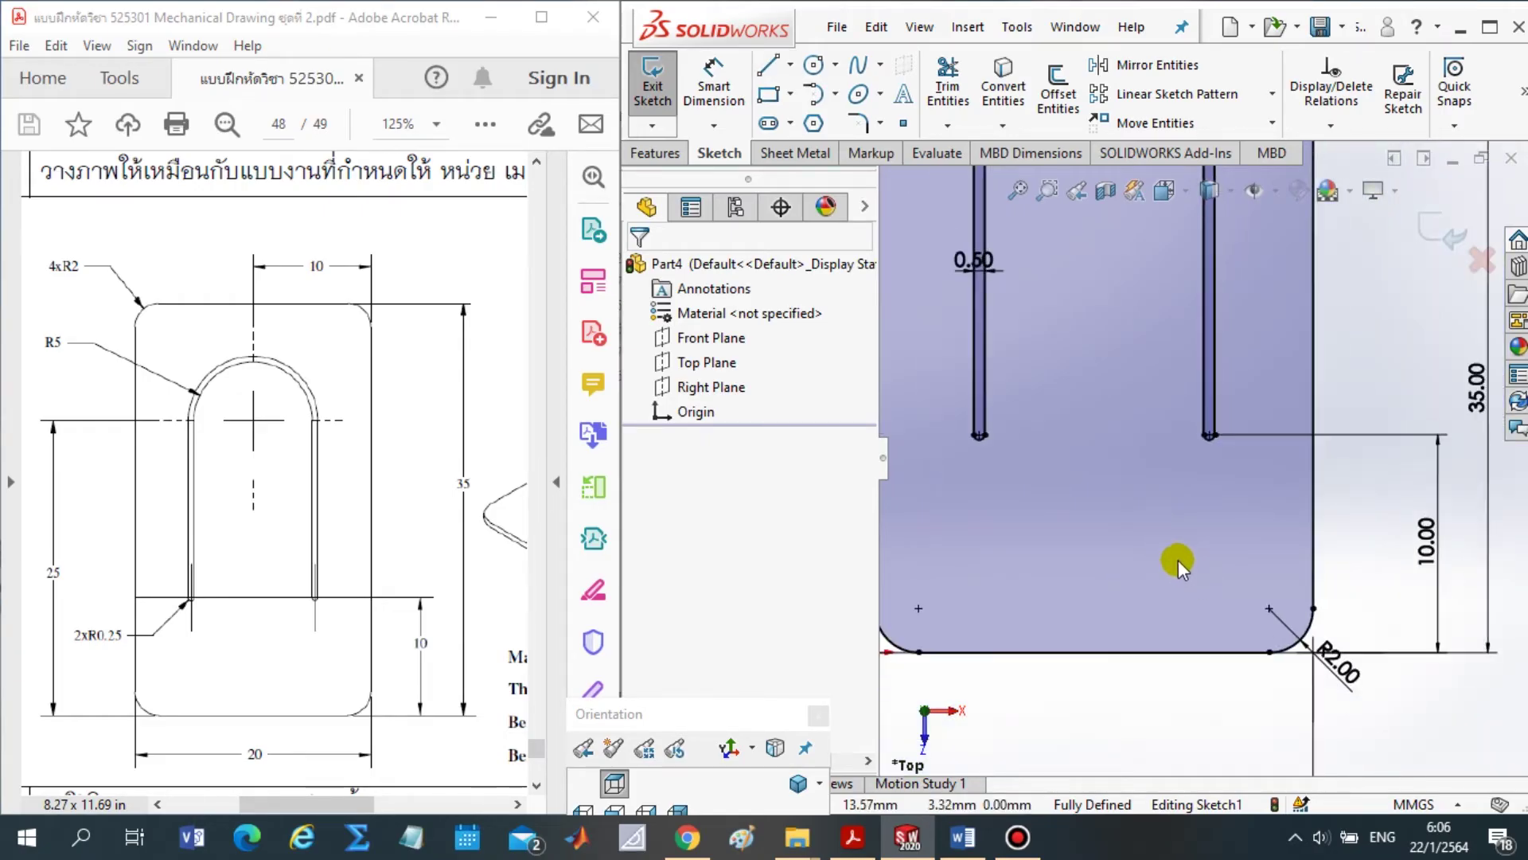
{"action": "scroll", "coordinate": [1127, 490], "scroll_direction": "up", "scroll_amount": 2}
{"action": "scroll", "coordinate": [1132, 452], "scroll_direction": "up", "scroll_amount": 3}
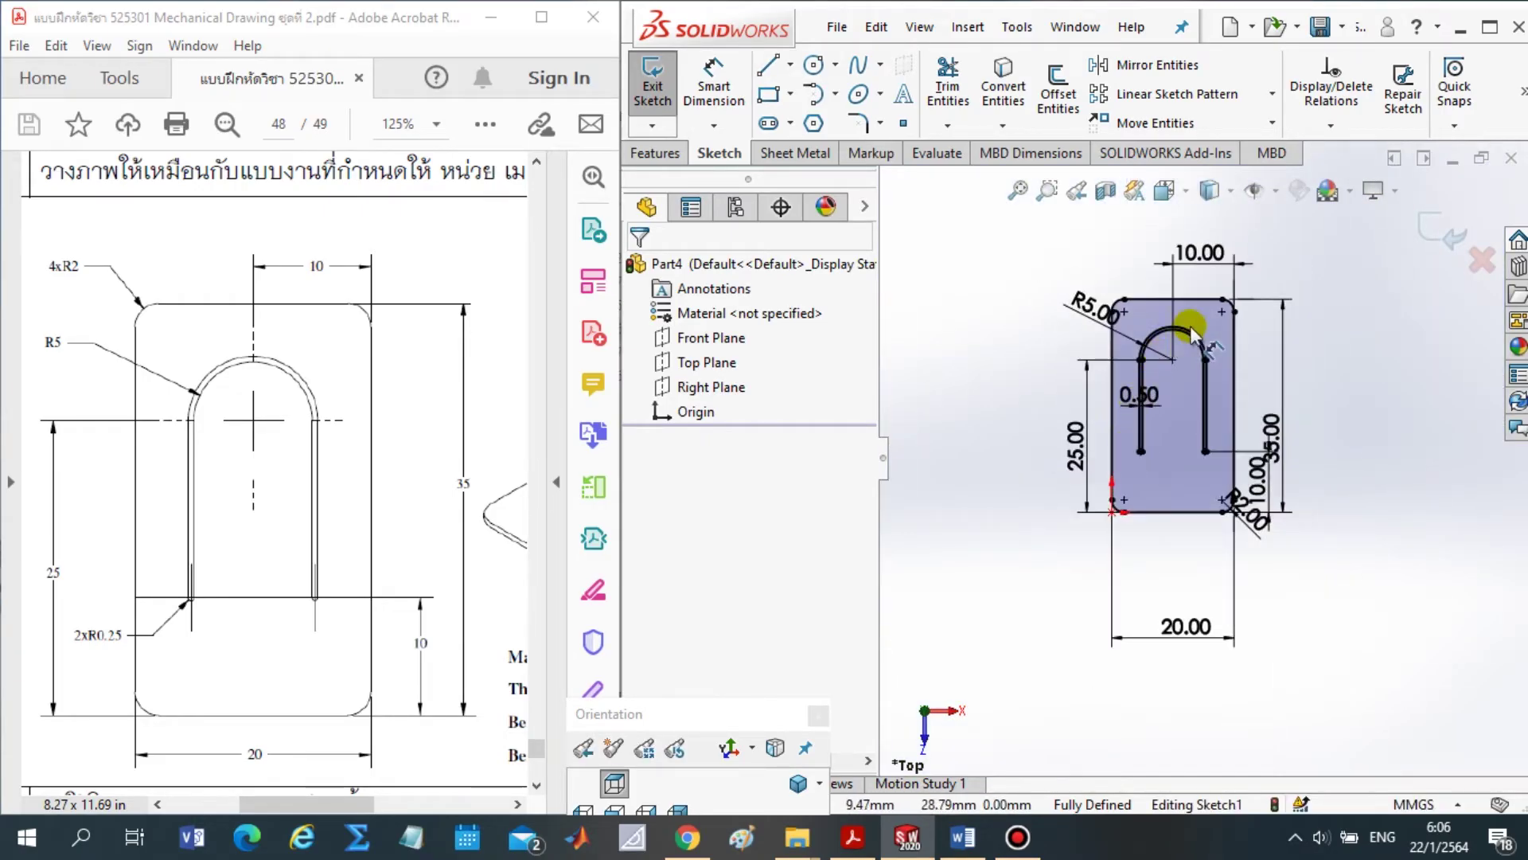
{"action": "scroll", "coordinate": [1162, 485], "scroll_direction": "down", "scroll_amount": 2}
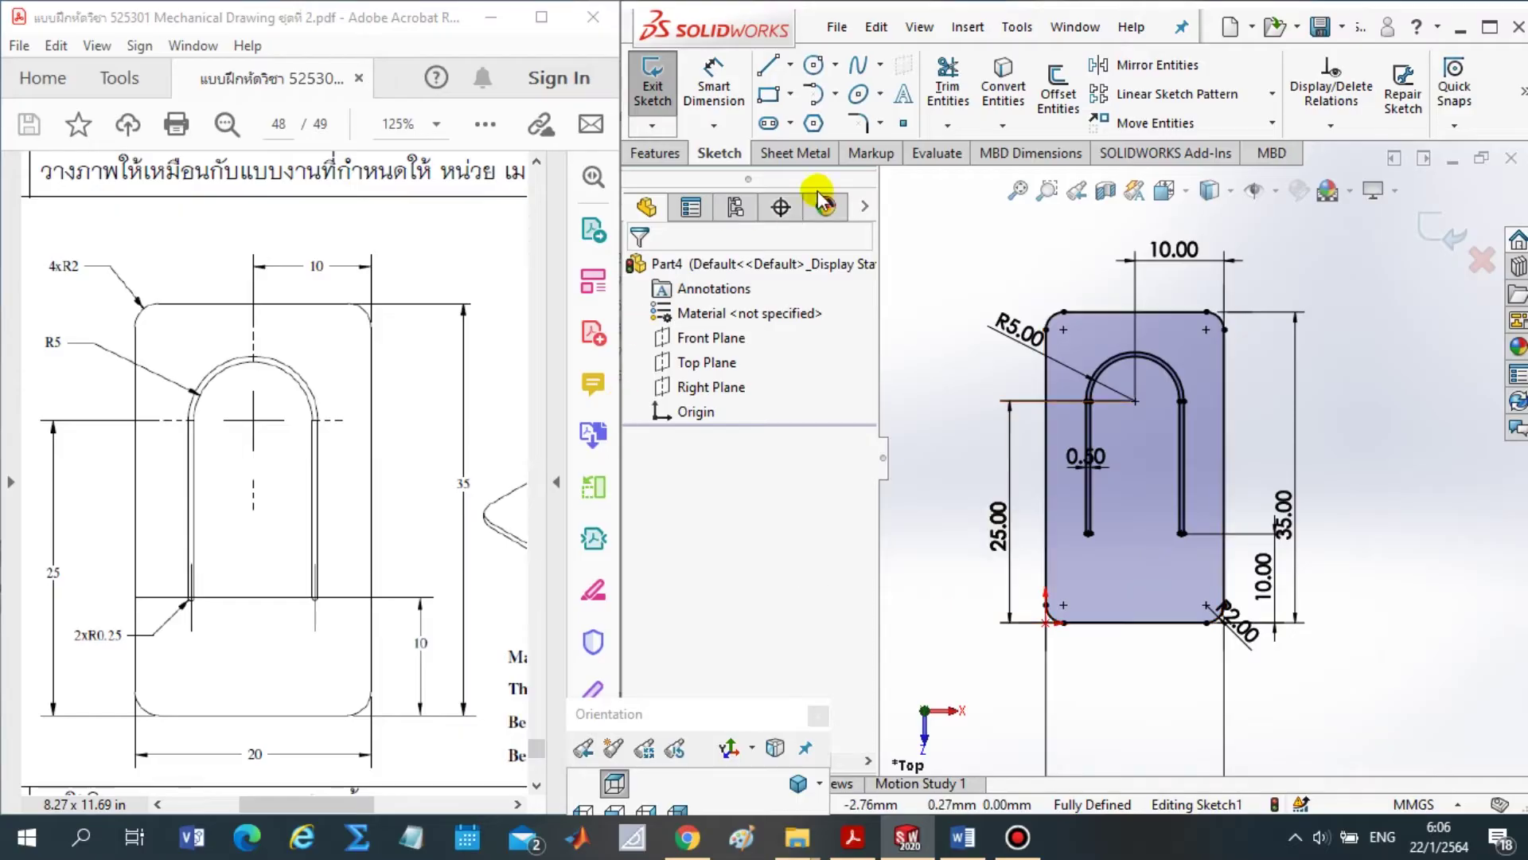
{"action": "left_click", "coordinate": [794, 153]}
Create a 0.50 mm thick Base Flange from the slotted sketch and view it isometrically
{"action": "left_click", "coordinate": [689, 82]}
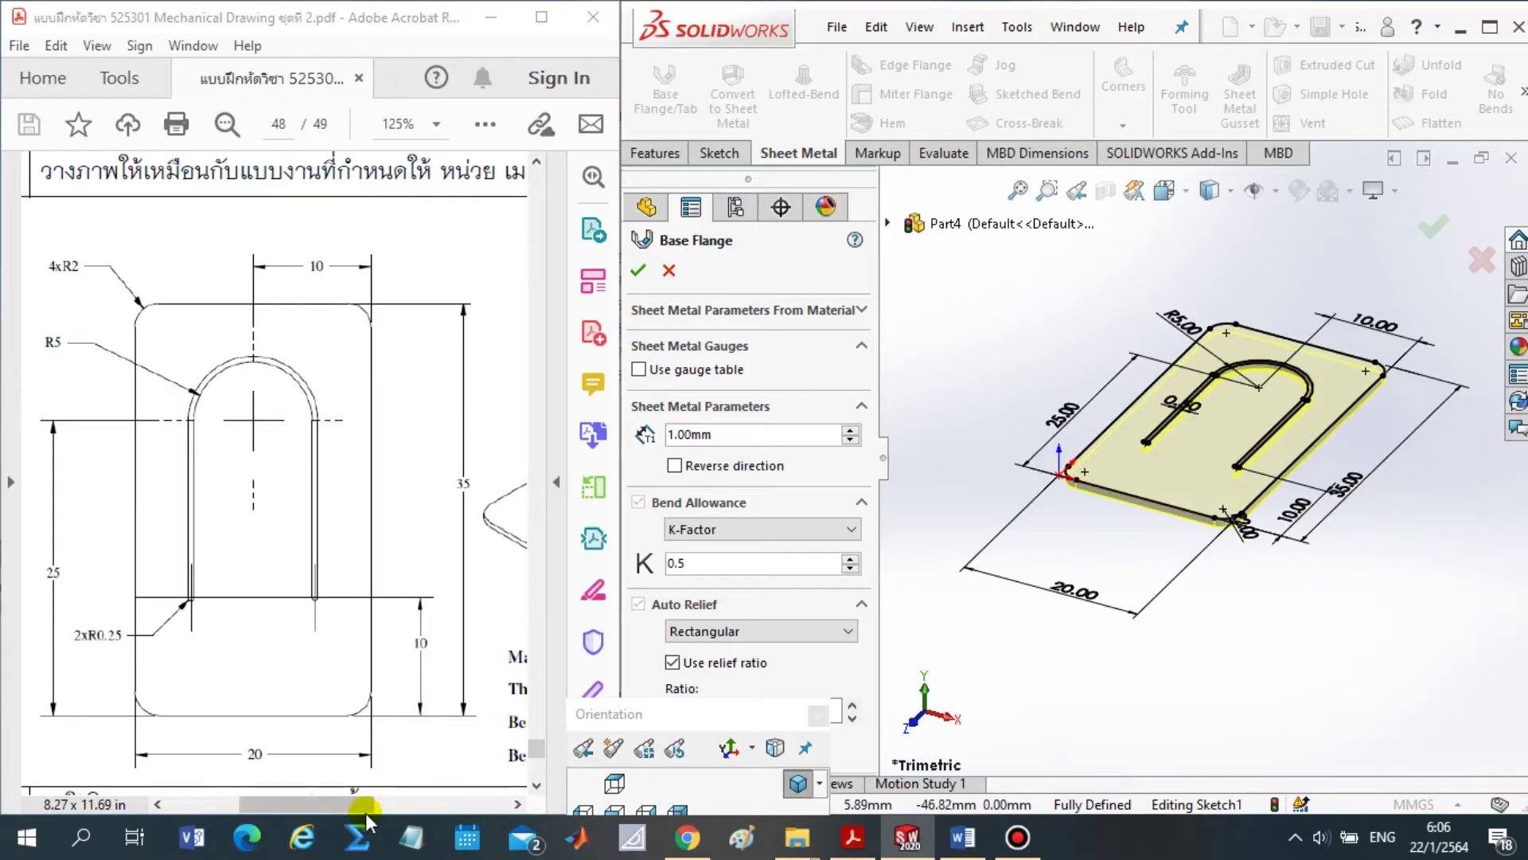
{"action": "mouse_move", "coordinate": [365, 805]}
{"action": "left_mouse_down"}
{"action": "mouse_move", "coordinate": [432, 805]}
{"action": "mouse_move", "coordinate": [420, 814]}
{"action": "left_mouse_up"}
{"action": "left_click", "coordinate": [358, 692]}
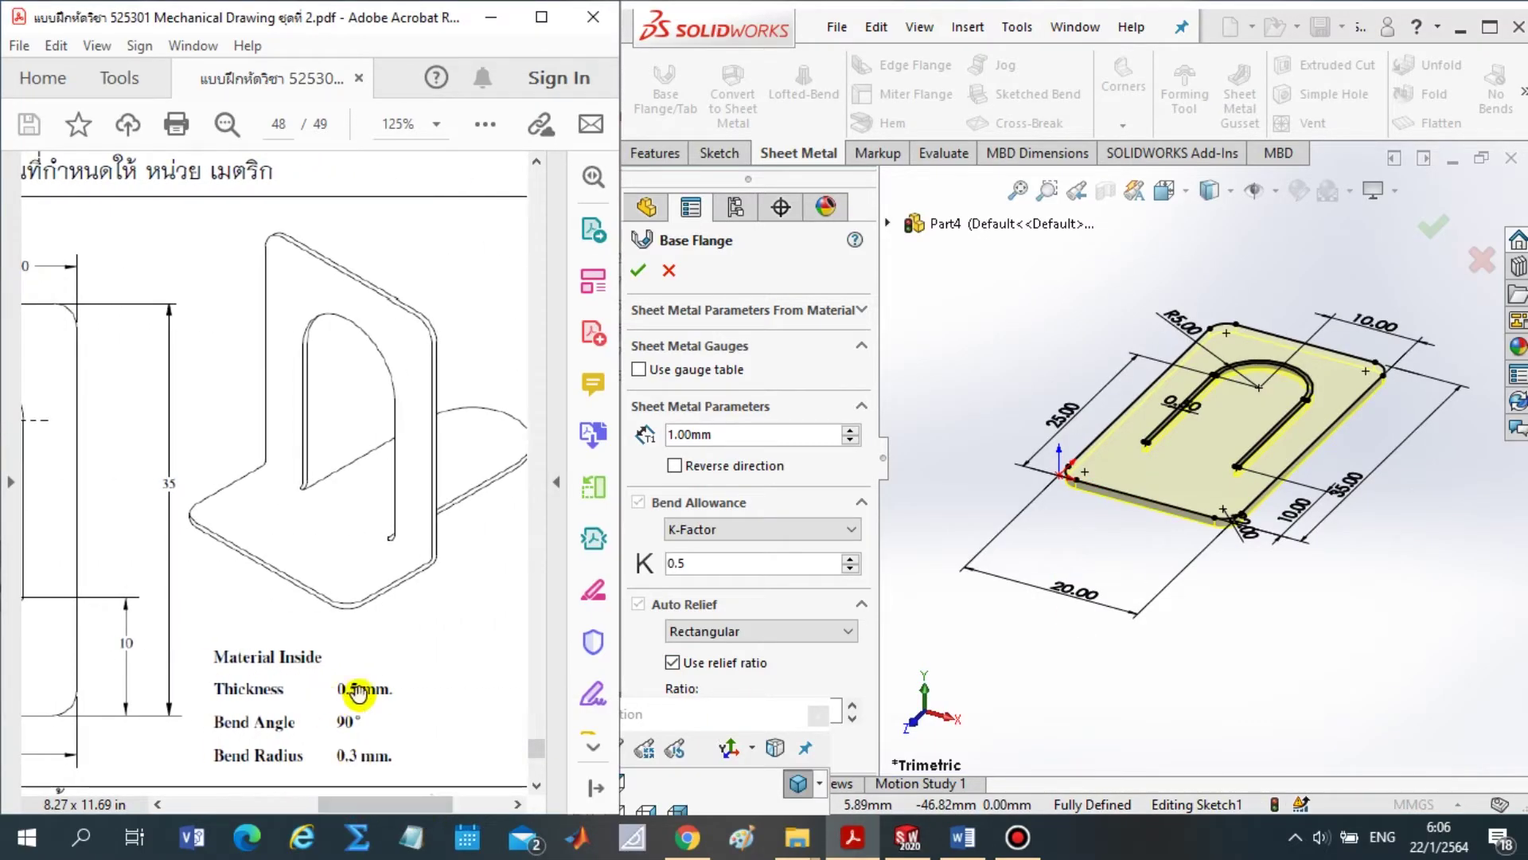
{"action": "double_click", "coordinate": [740, 434]}
{"action": "type", "text": "0.5"}
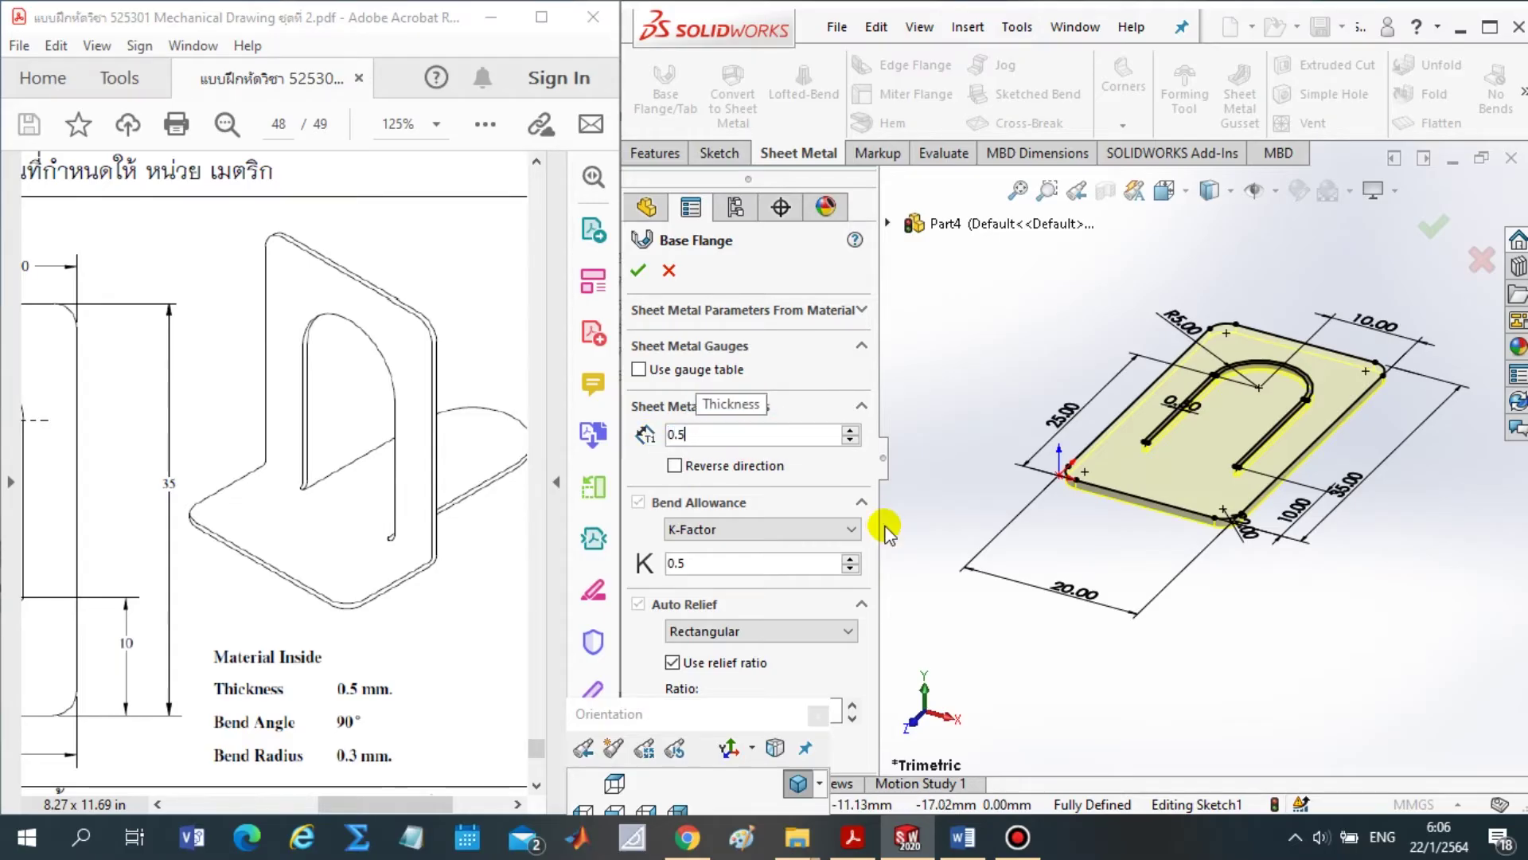
{"action": "key", "text": "Return"}
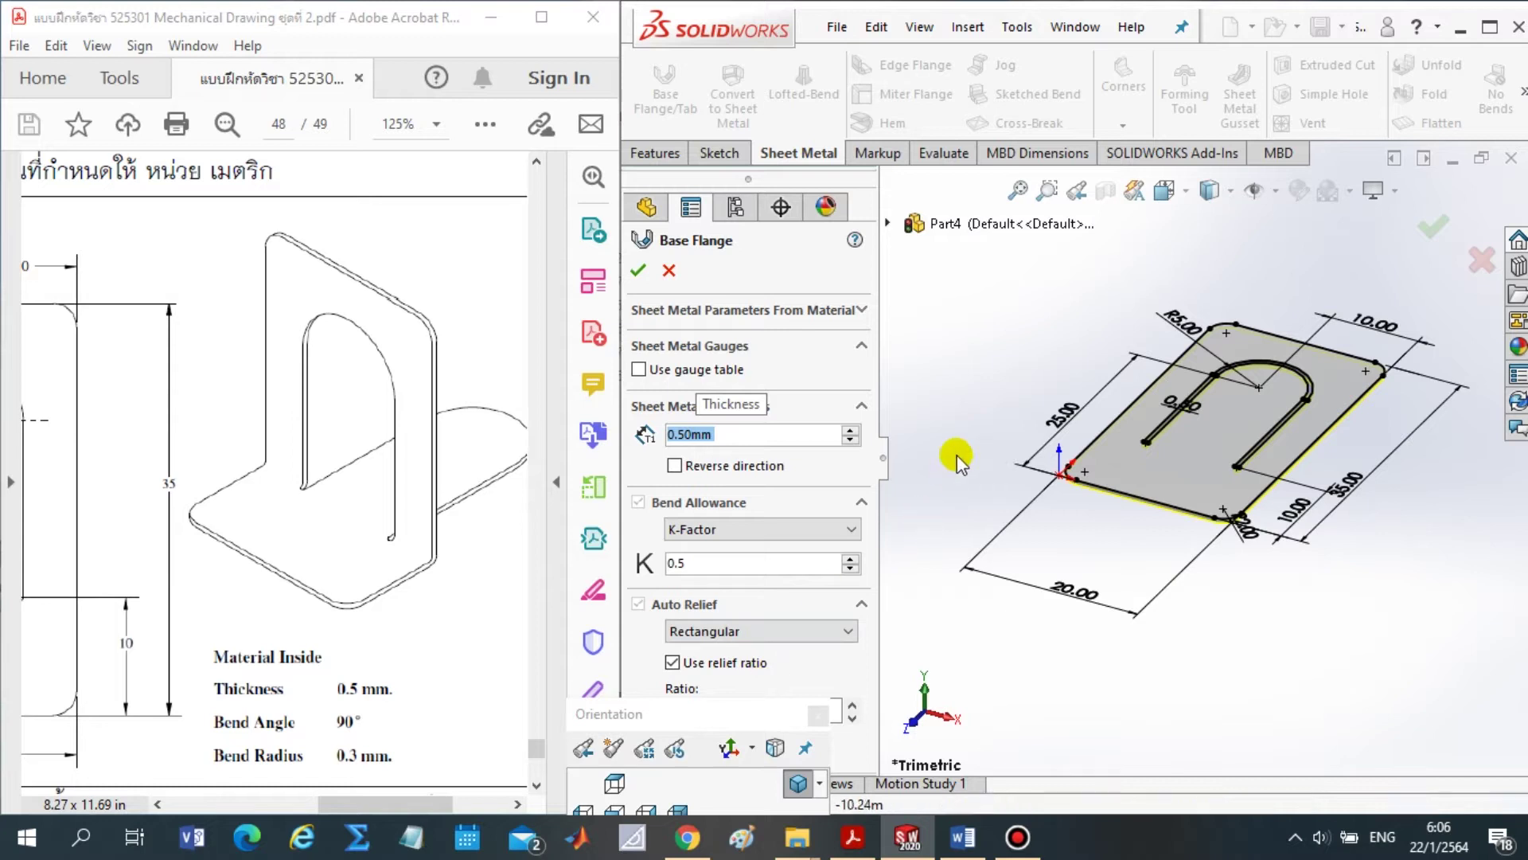
{"action": "left_click", "coordinate": [639, 271]}
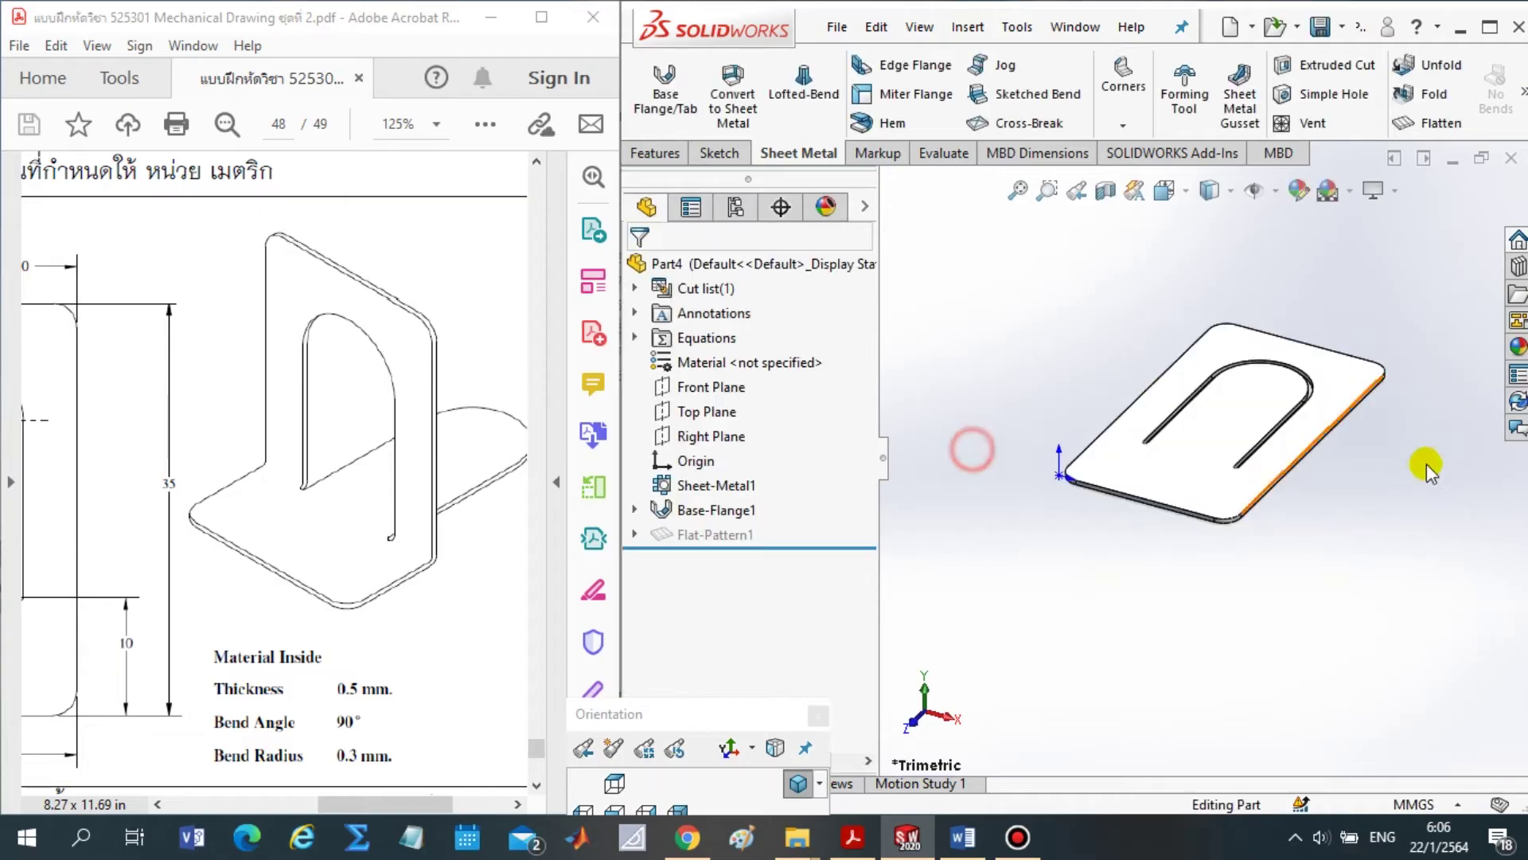
{"action": "left_click", "coordinate": [798, 783]}
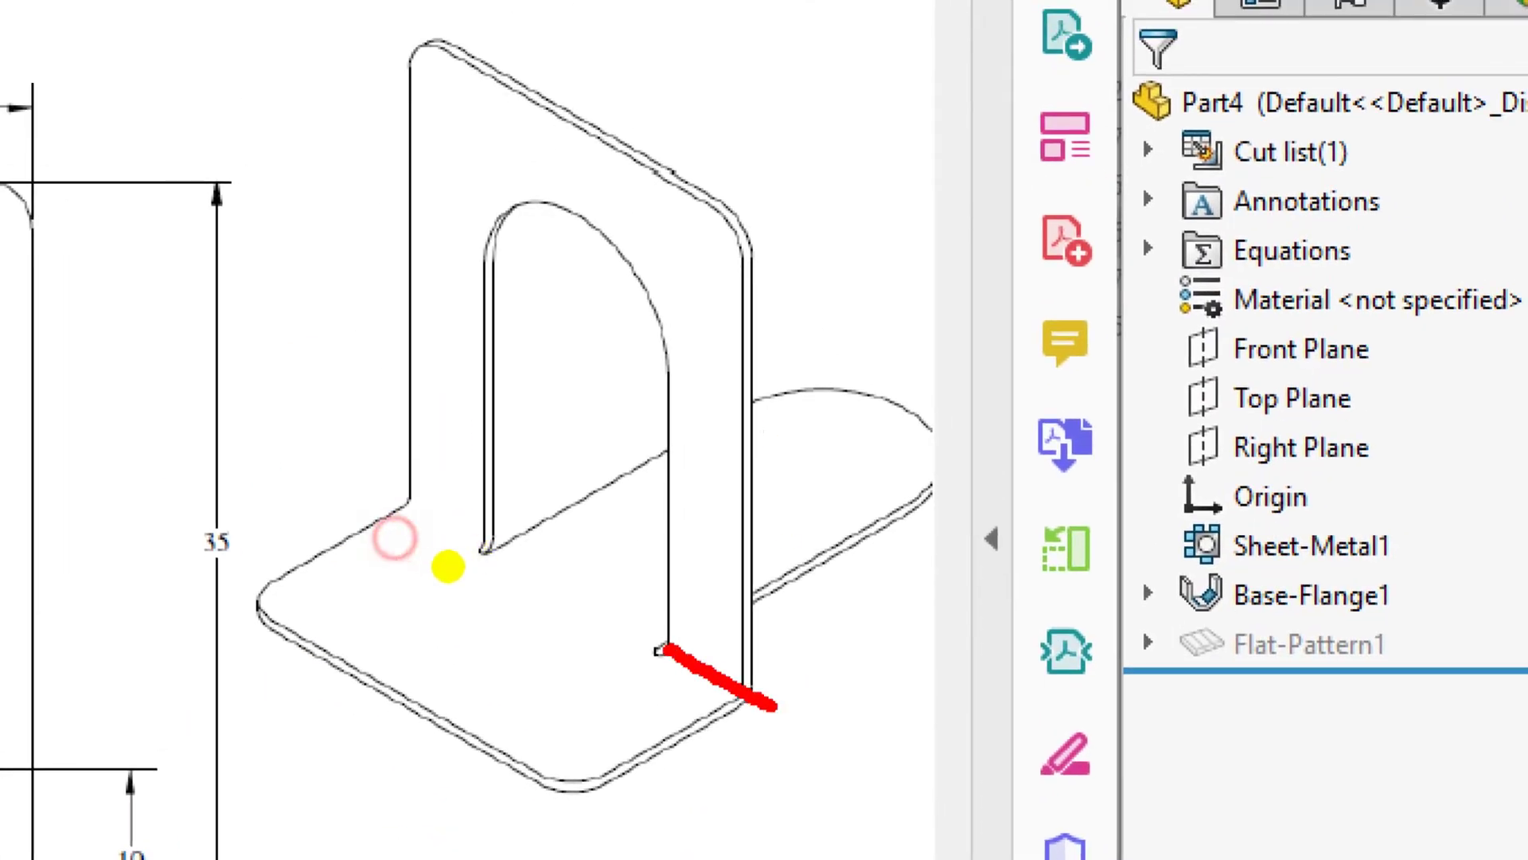
{"action": "left_click_drag", "start_coordinate": [494, 546], "coordinate": [300, 470]}
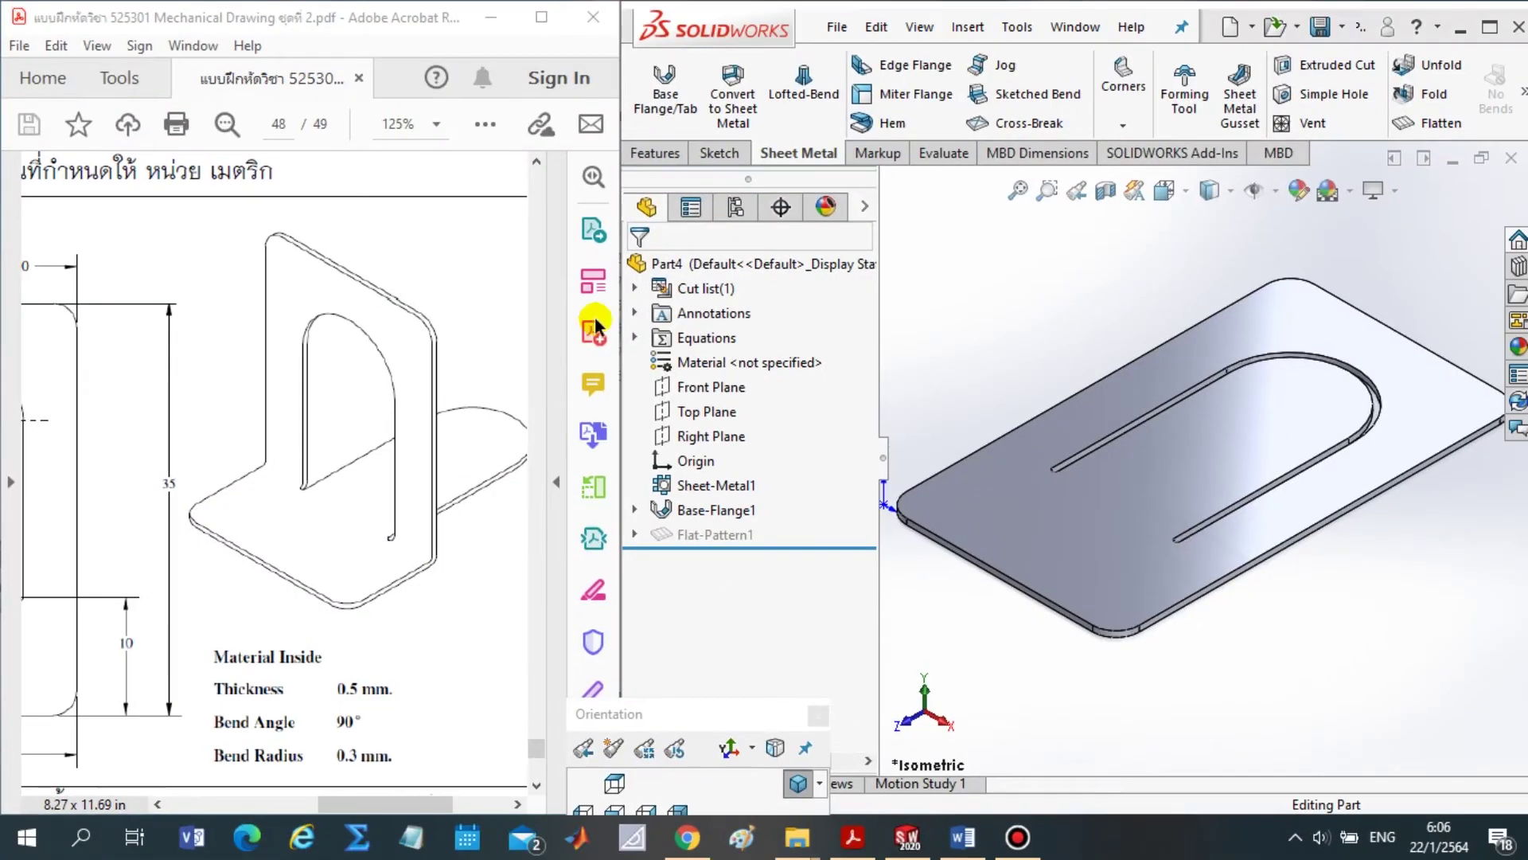
Sketch on the plate face and draw a line from the right slot end to the right edge
{"action": "right_click", "coordinate": [1139, 463]}
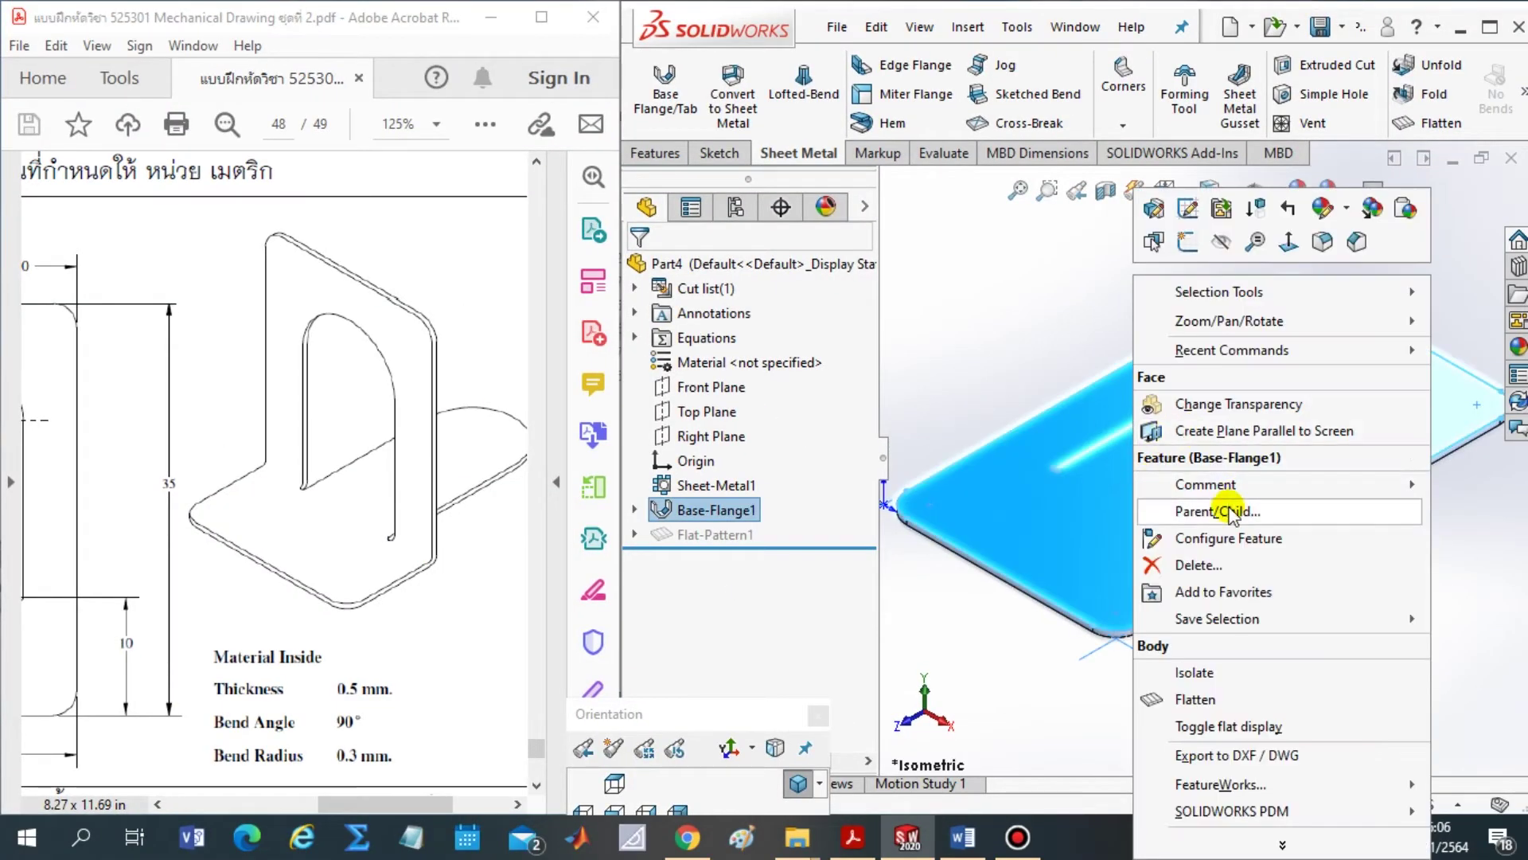
{"action": "left_click", "coordinate": [1186, 241]}
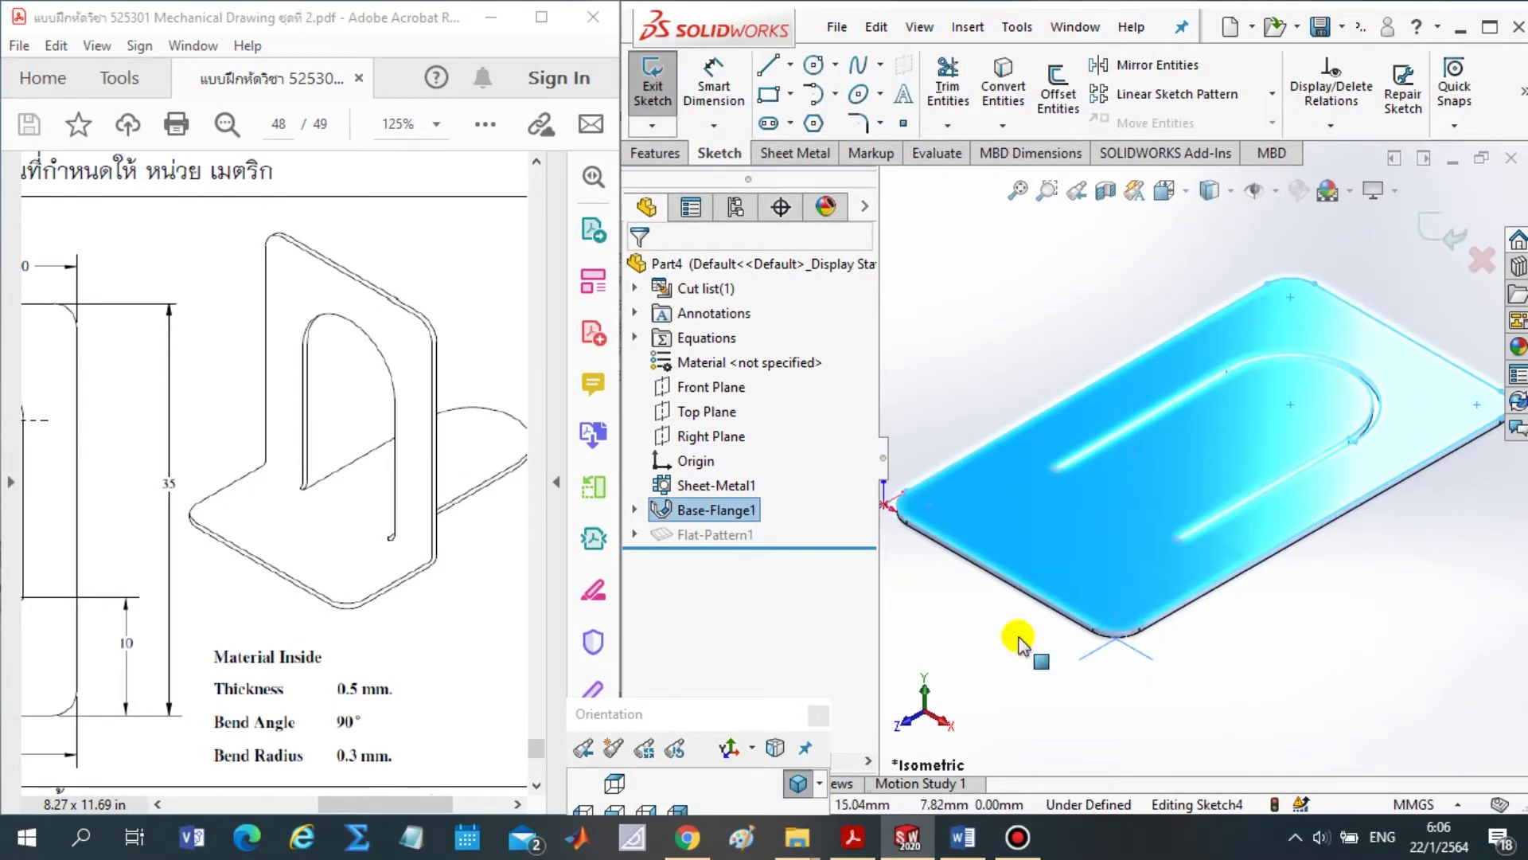
{"action": "left_click", "coordinate": [783, 786]}
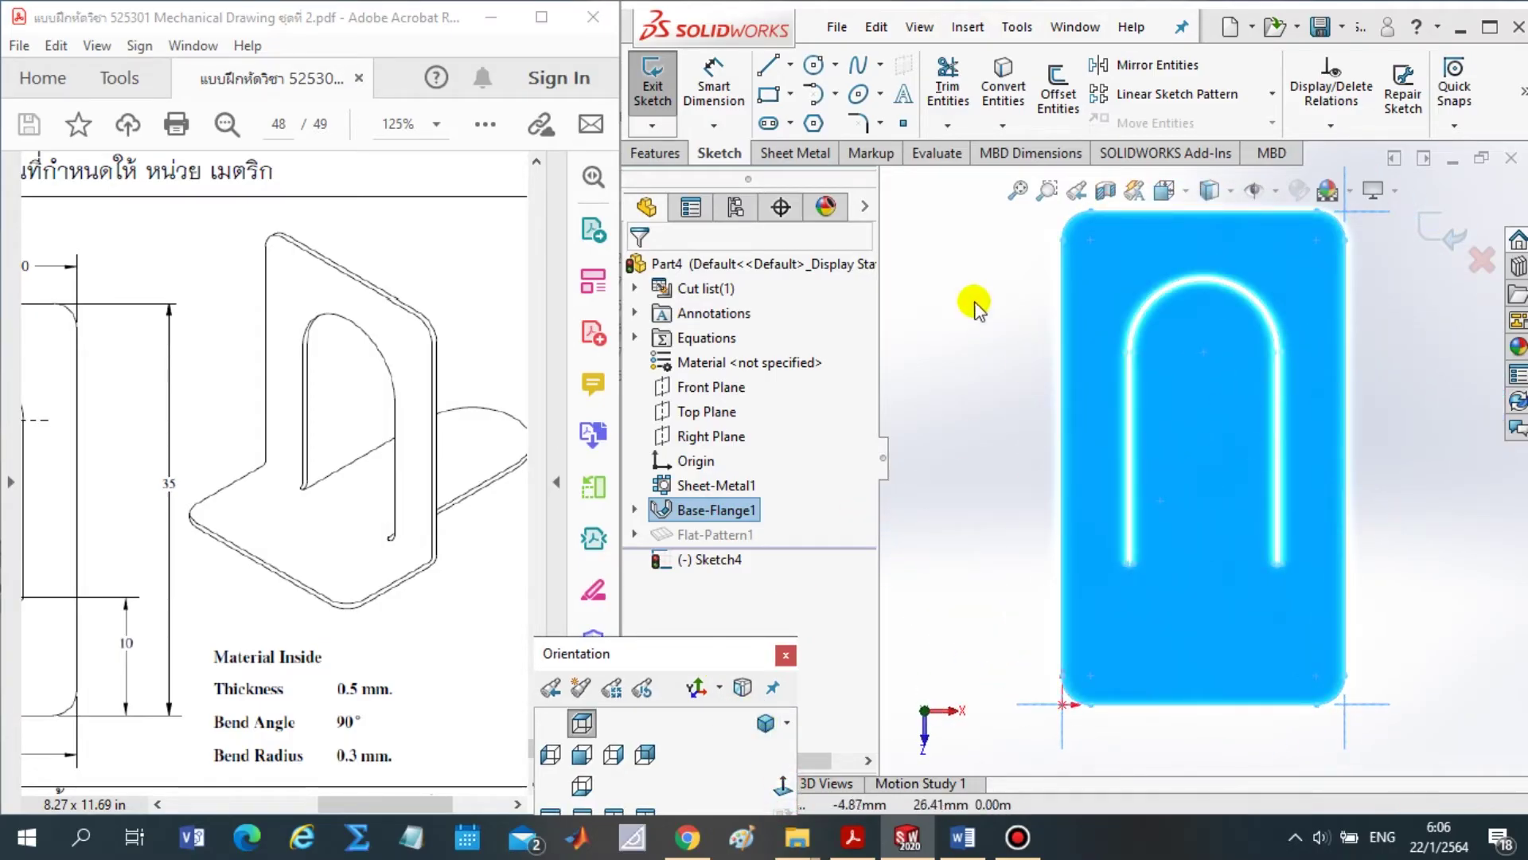
{"action": "left_click", "coordinate": [1296, 544]}
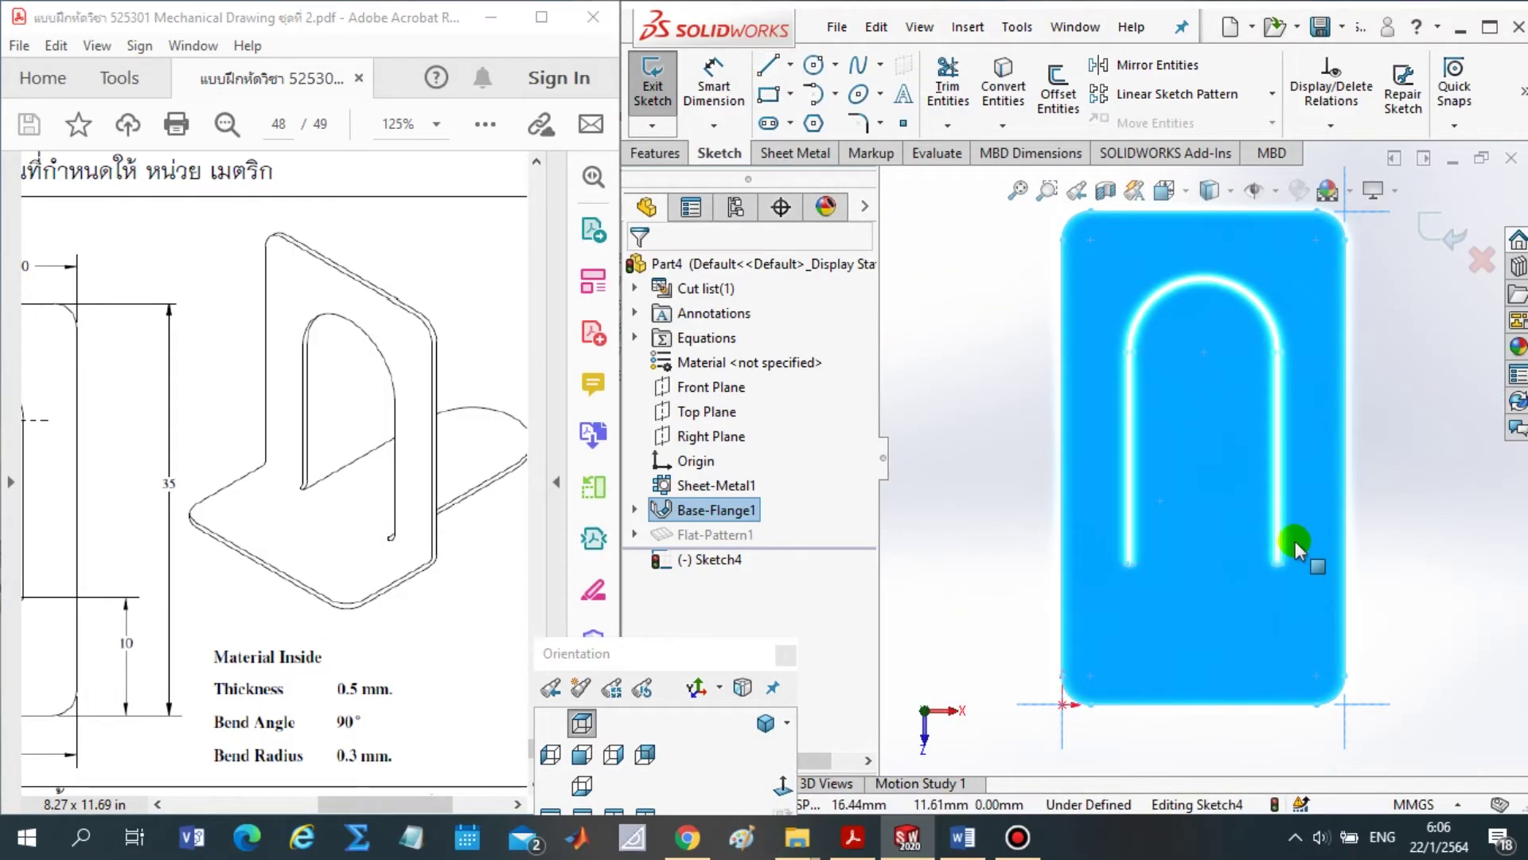
{"action": "scroll", "coordinate": [1294, 551], "scroll_direction": "down", "scroll_amount": 3}
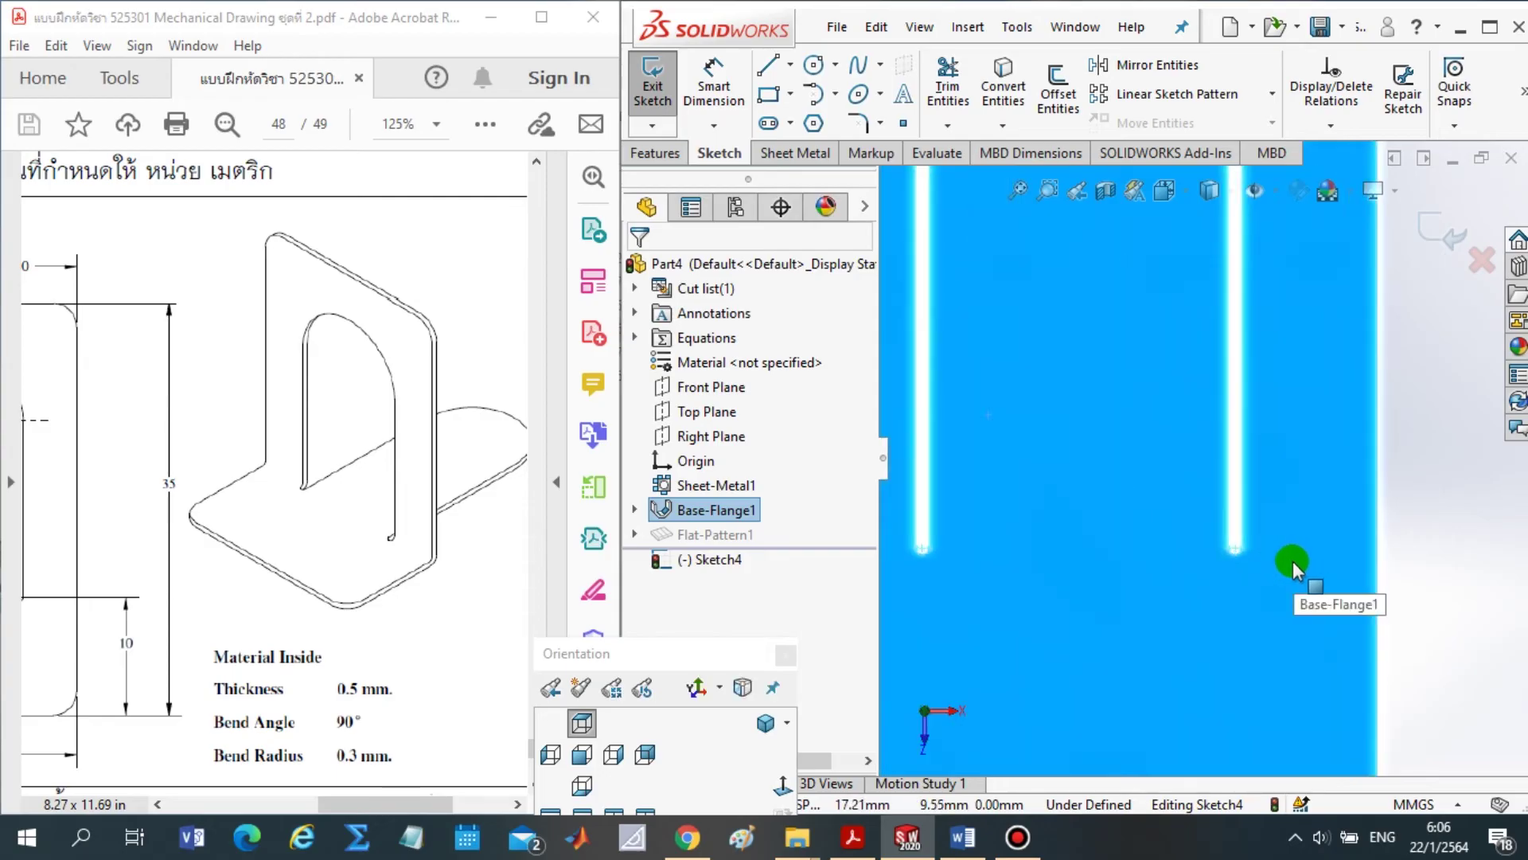
{"action": "left_click", "coordinate": [770, 76]}
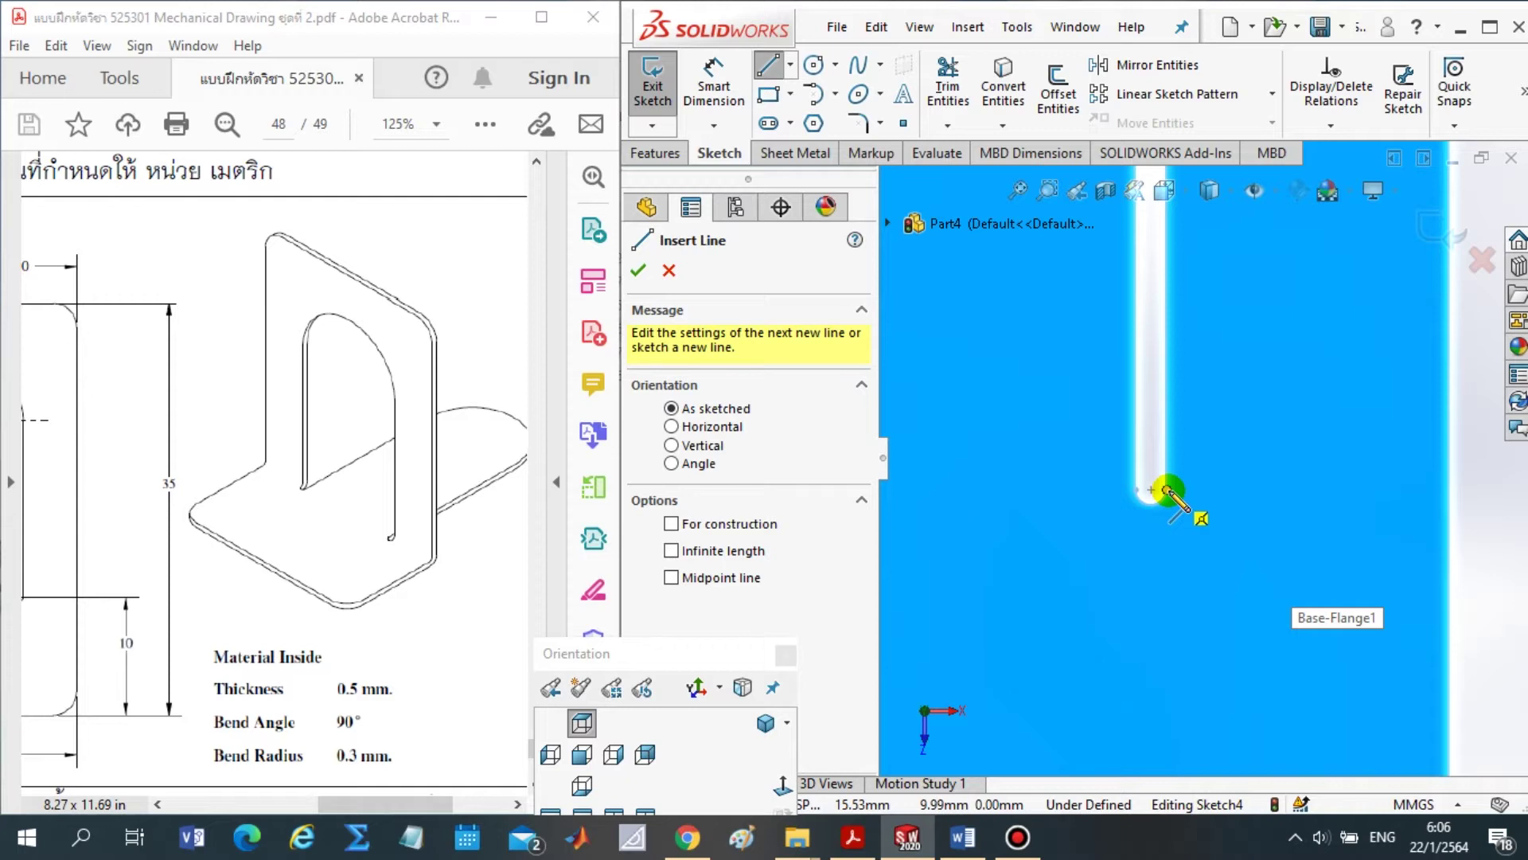
{"action": "left_click_drag", "start_coordinate": [1168, 491], "coordinate": [1450, 488]}
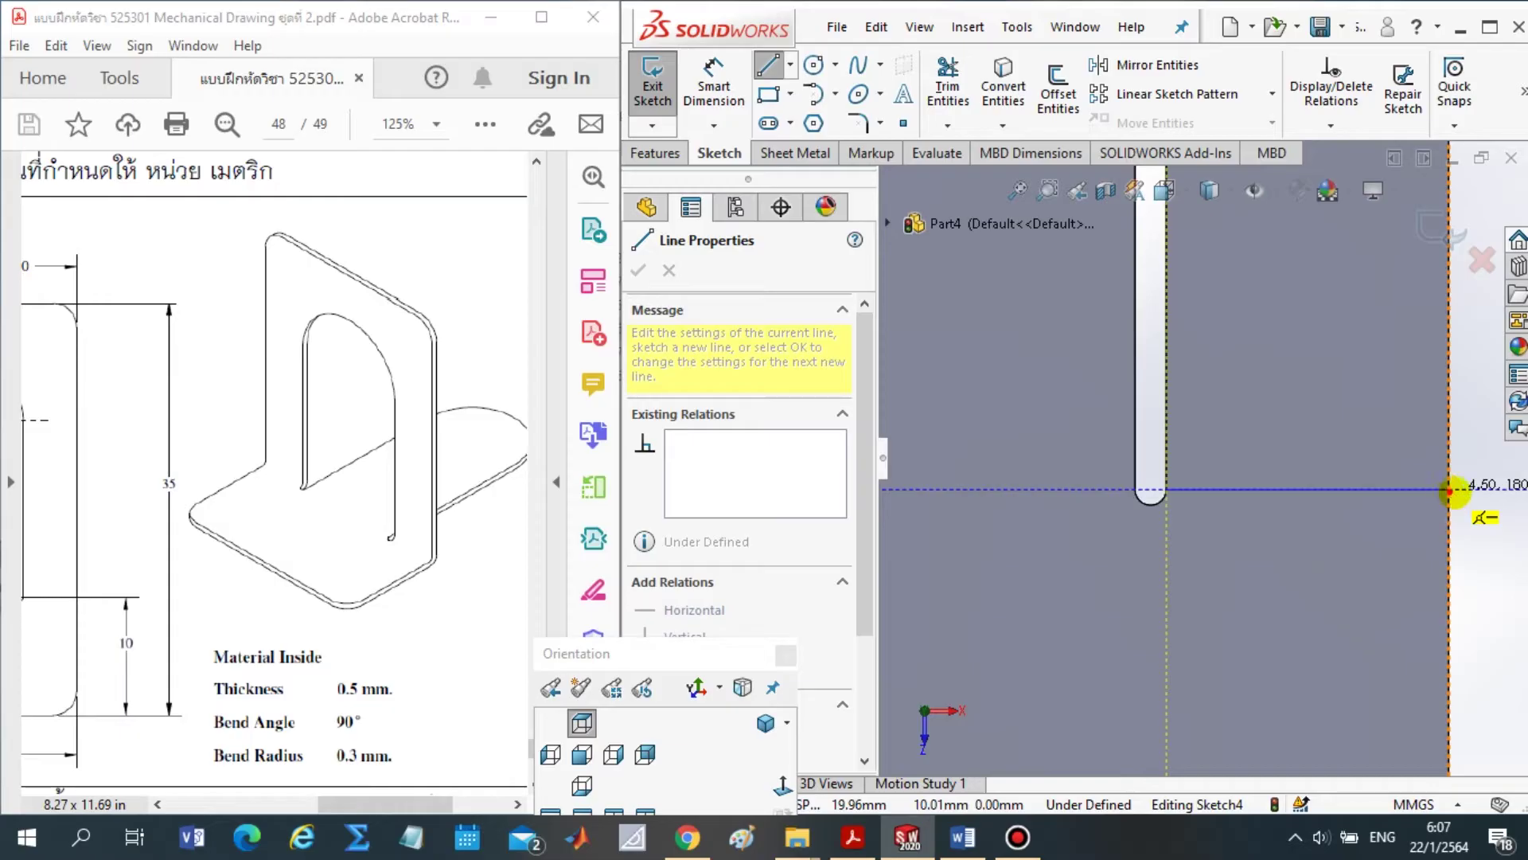
{"action": "left_click_drag", "start_coordinate": [1501, 524], "coordinate": [1499, 538]}
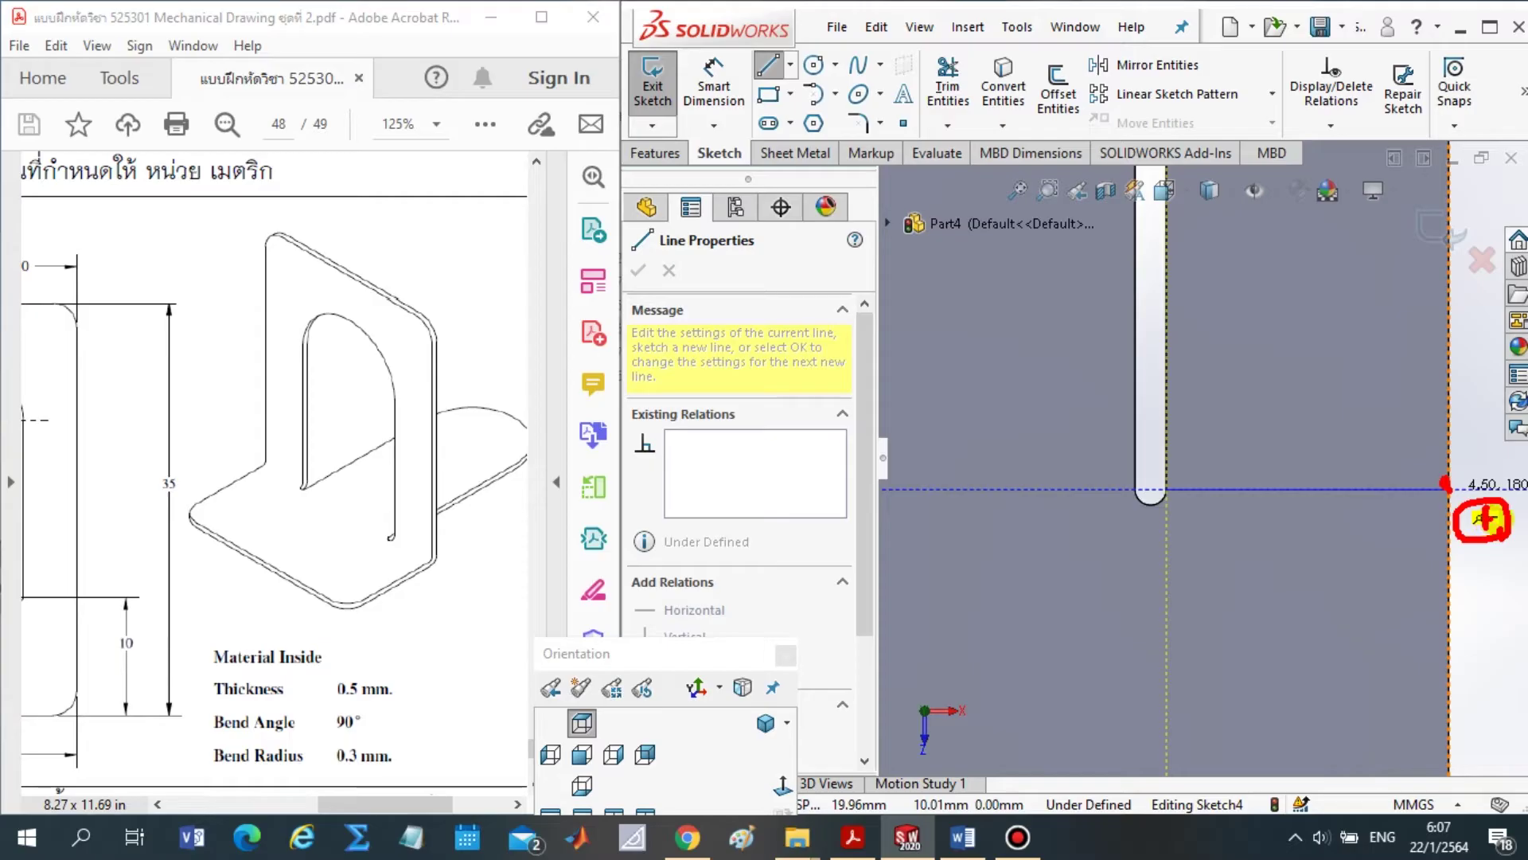
{"action": "left_click_drag", "start_coordinate": [1162, 492], "coordinate": [1463, 487]}
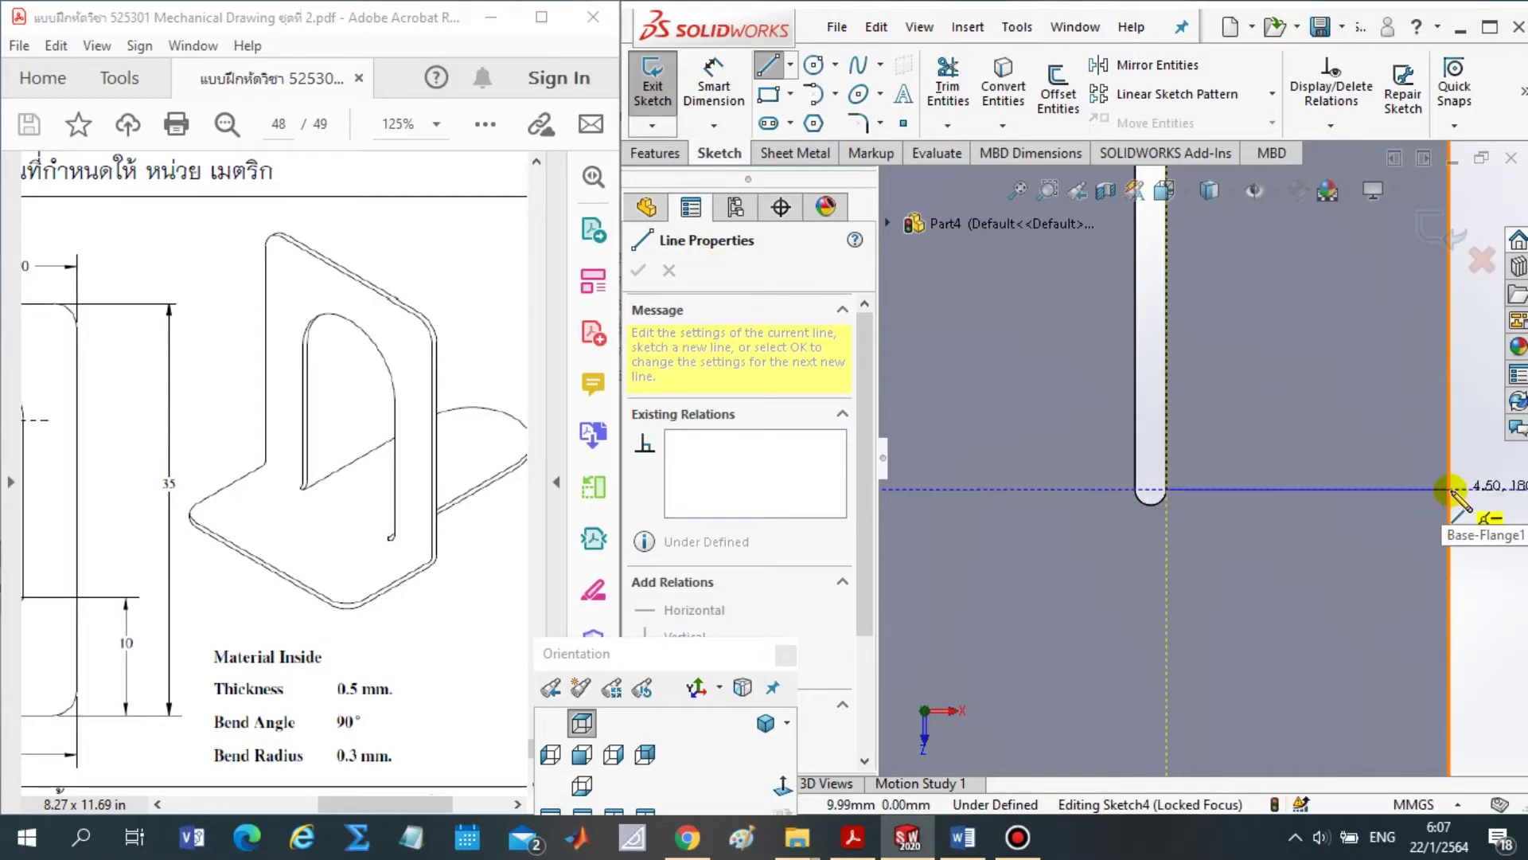
{"action": "left_click", "coordinate": [1448, 490]}
{"action": "key", "text": "Escape"}
Draw a line from the left slot end to the plate's left edge and exit the sketch
{"action": "scroll", "coordinate": [1354, 499], "scroll_direction": "up", "scroll_amount": 5}
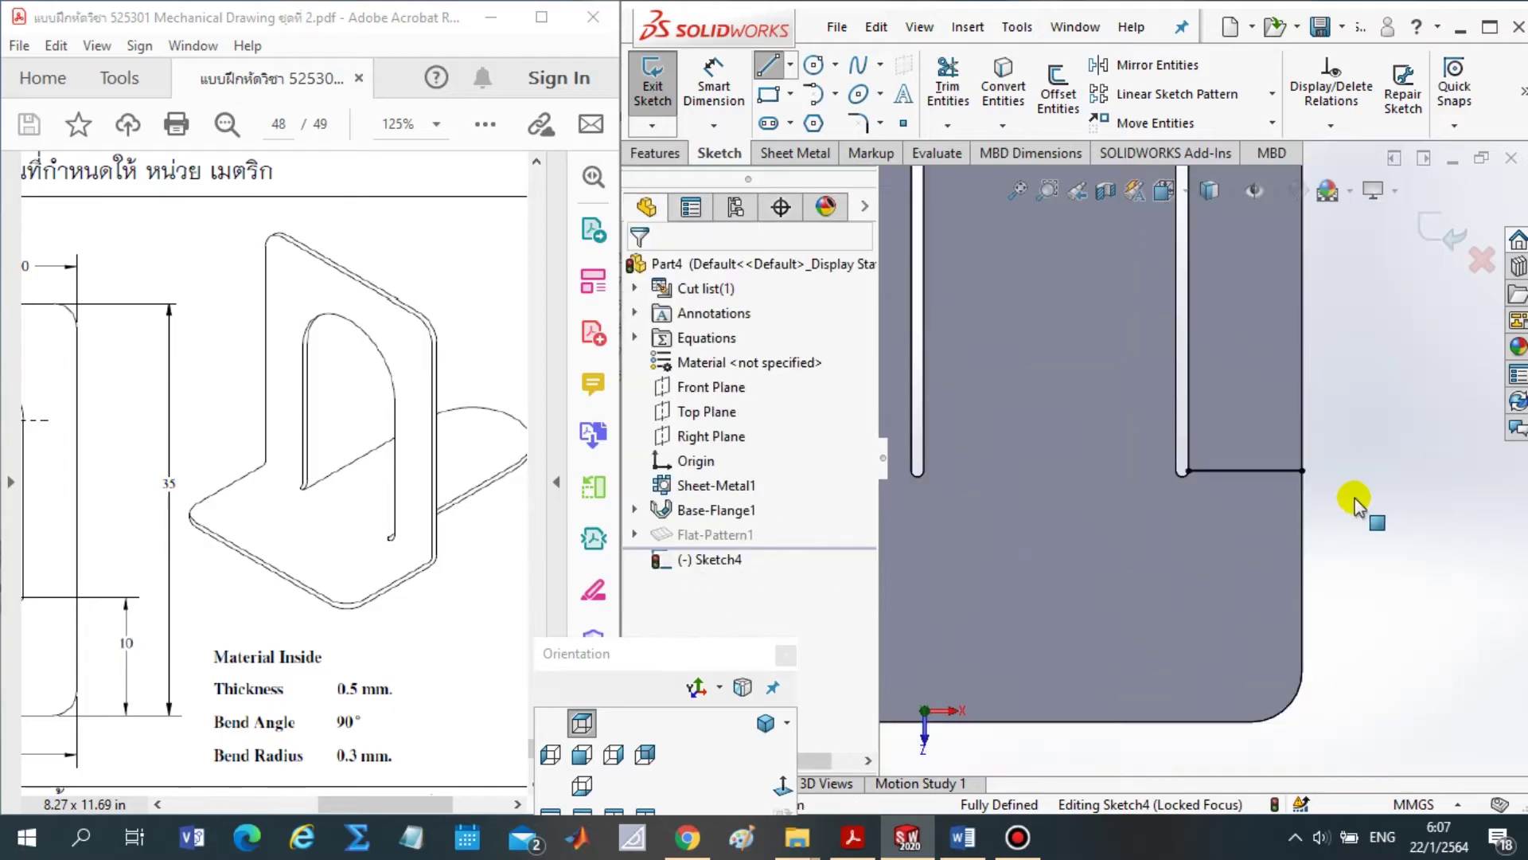
{"action": "scroll", "coordinate": [1316, 465], "scroll_direction": "up", "scroll_amount": 5}
{"action": "left_click", "coordinate": [776, 72]}
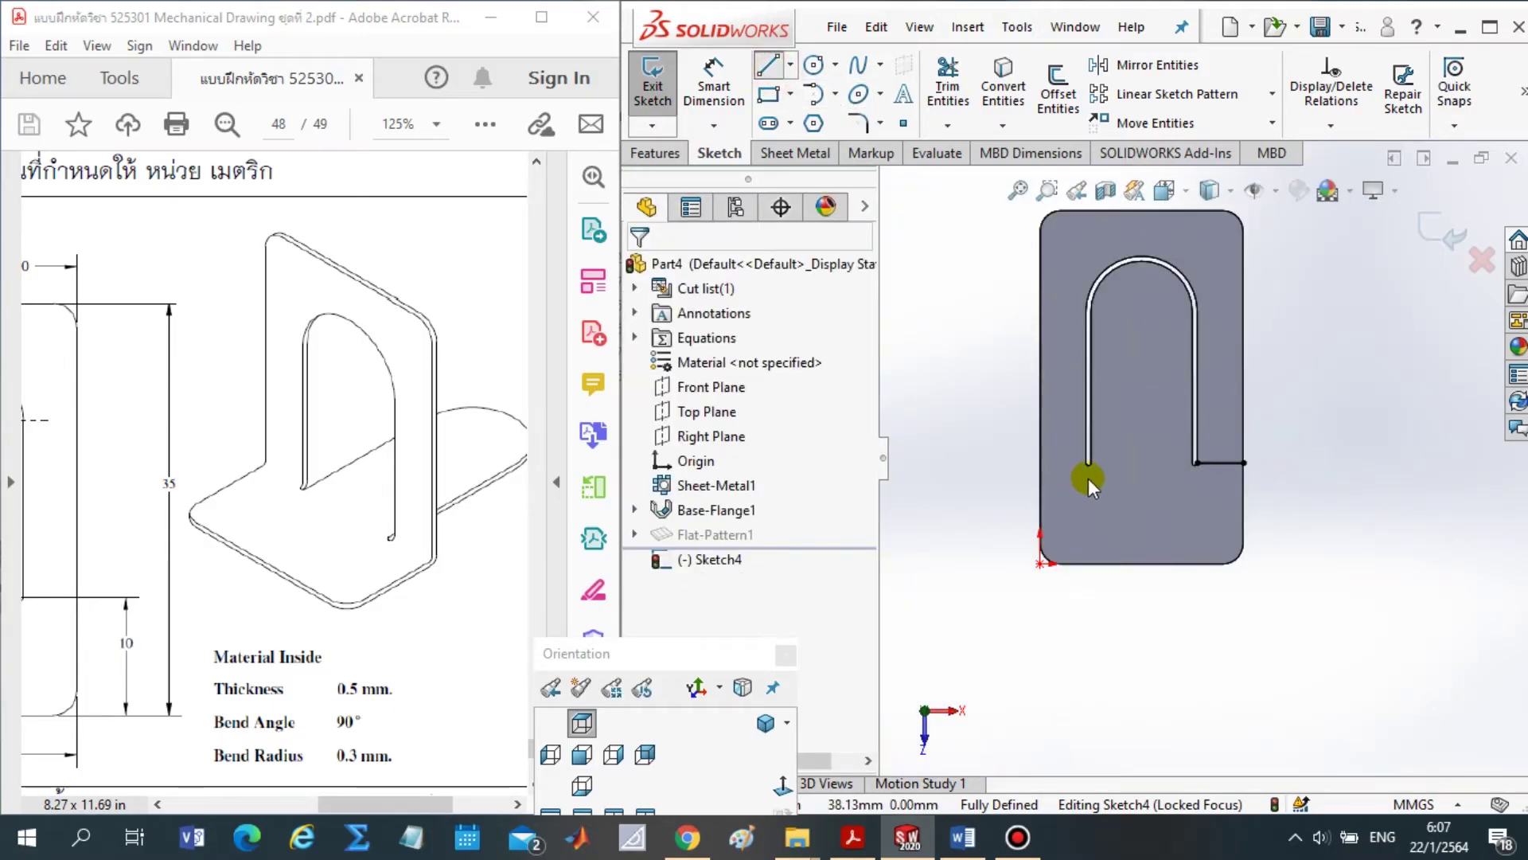
{"action": "scroll", "coordinate": [1098, 476], "scroll_direction": "down", "scroll_amount": 2}
{"action": "scroll", "coordinate": [1111, 471], "scroll_direction": "down", "scroll_amount": 3}
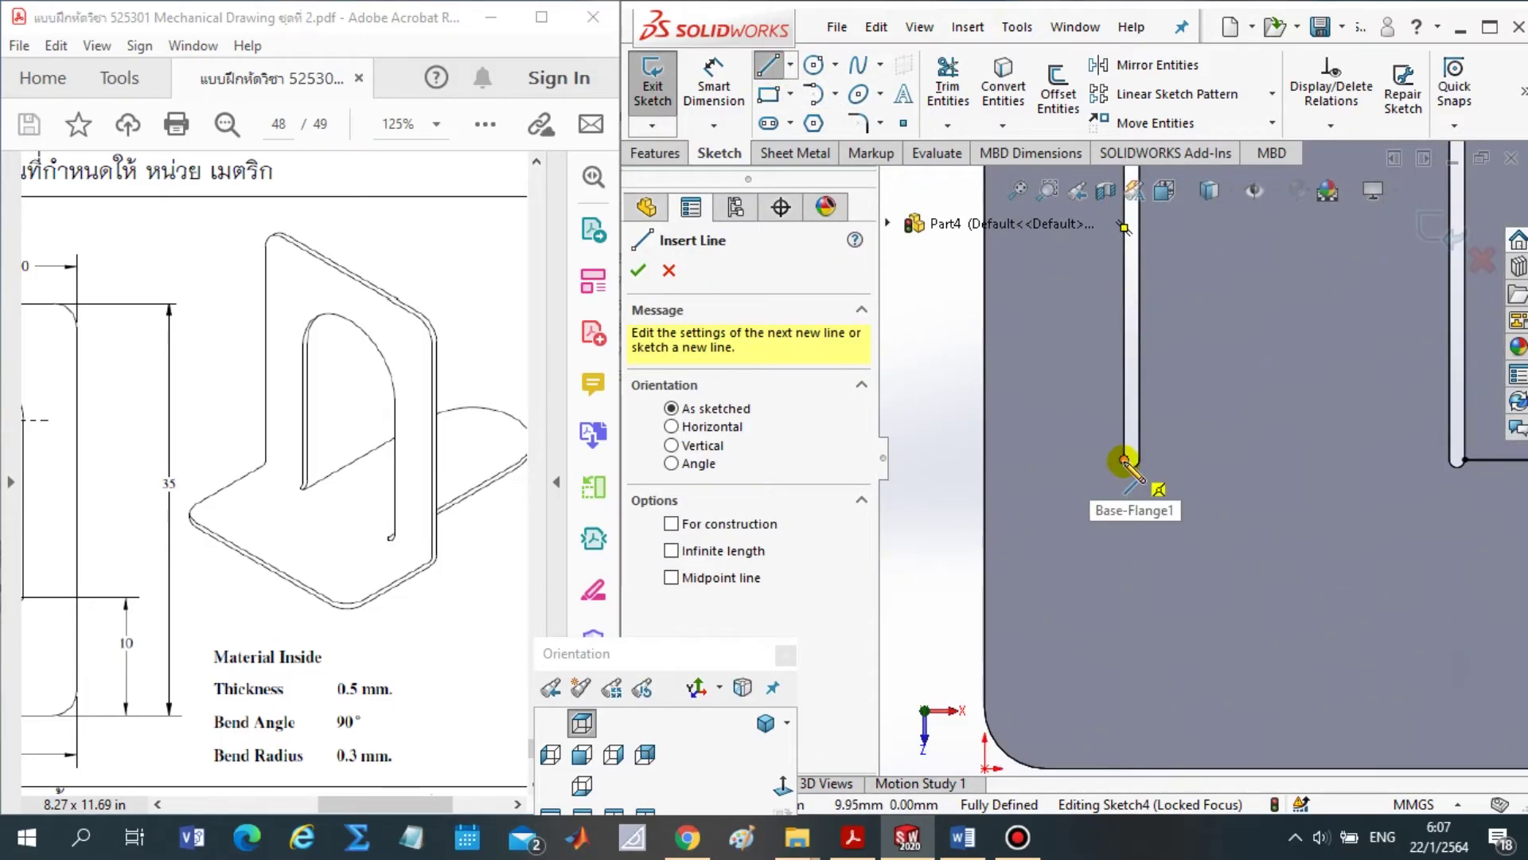
{"action": "left_click", "coordinate": [1130, 460]}
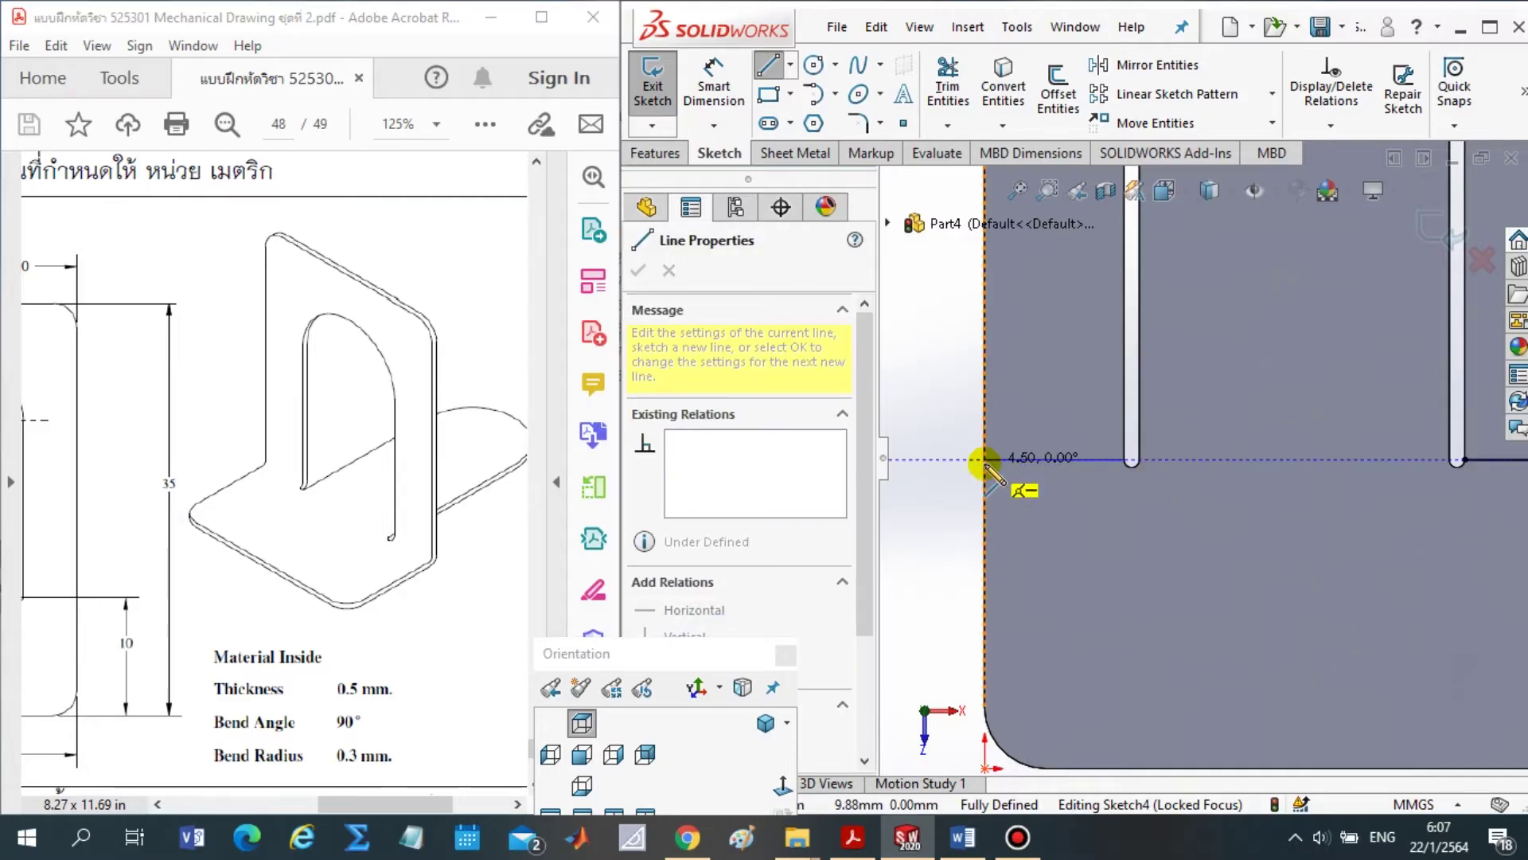
{"action": "left_click", "coordinate": [985, 459]}
{"action": "key", "text": "Escape"}
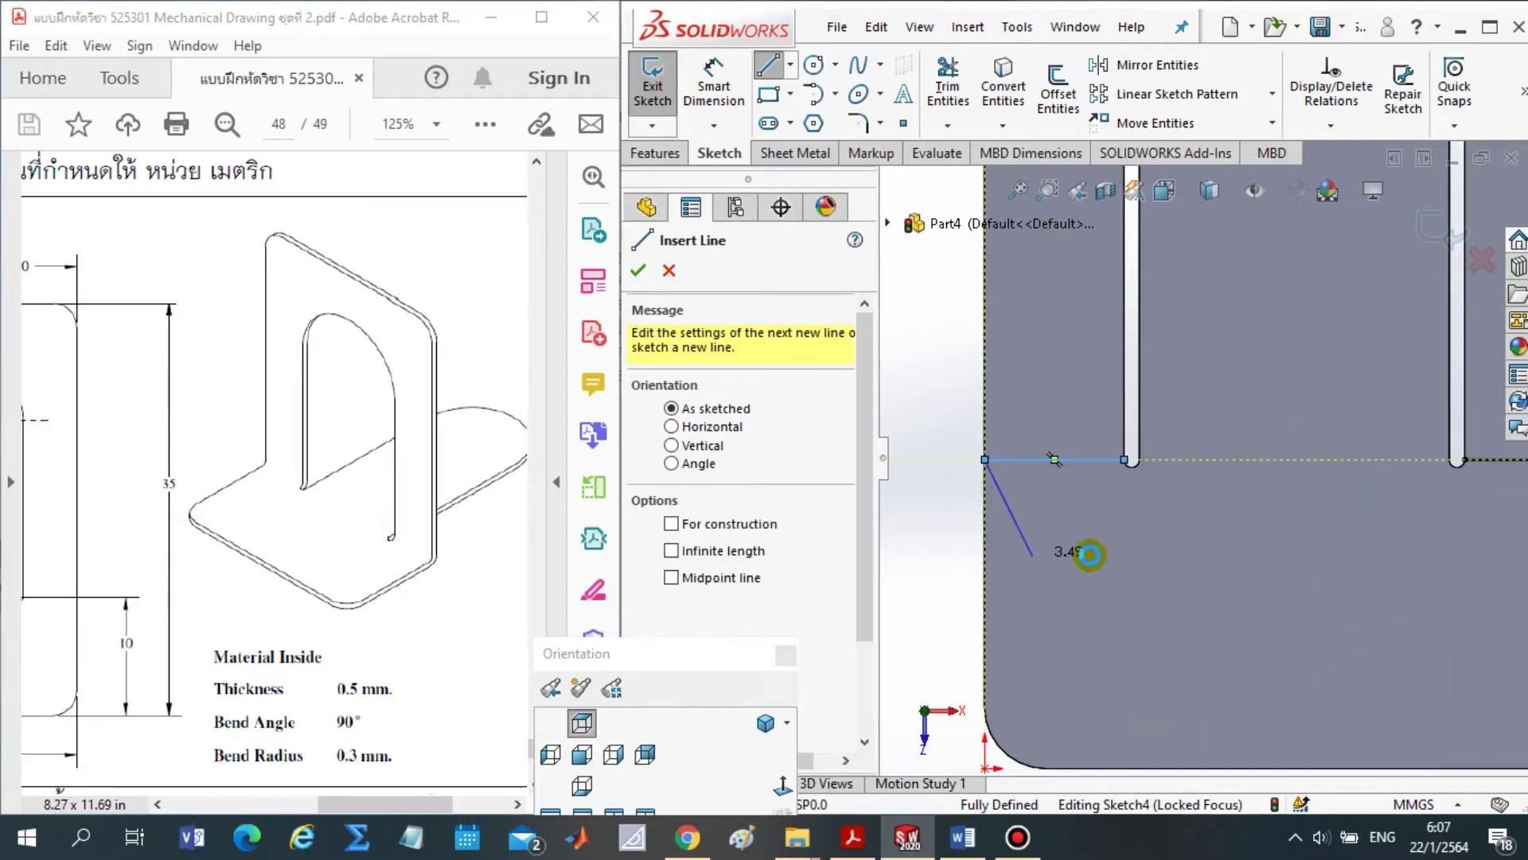
{"action": "key", "text": "Escape"}
{"action": "scroll", "coordinate": [1126, 579], "scroll_direction": "up", "scroll_amount": 2}
{"action": "scroll", "coordinate": [1262, 542], "scroll_direction": "up", "scroll_amount": 2}
{"action": "scroll", "coordinate": [1326, 448], "scroll_direction": "up", "scroll_amount": 2}
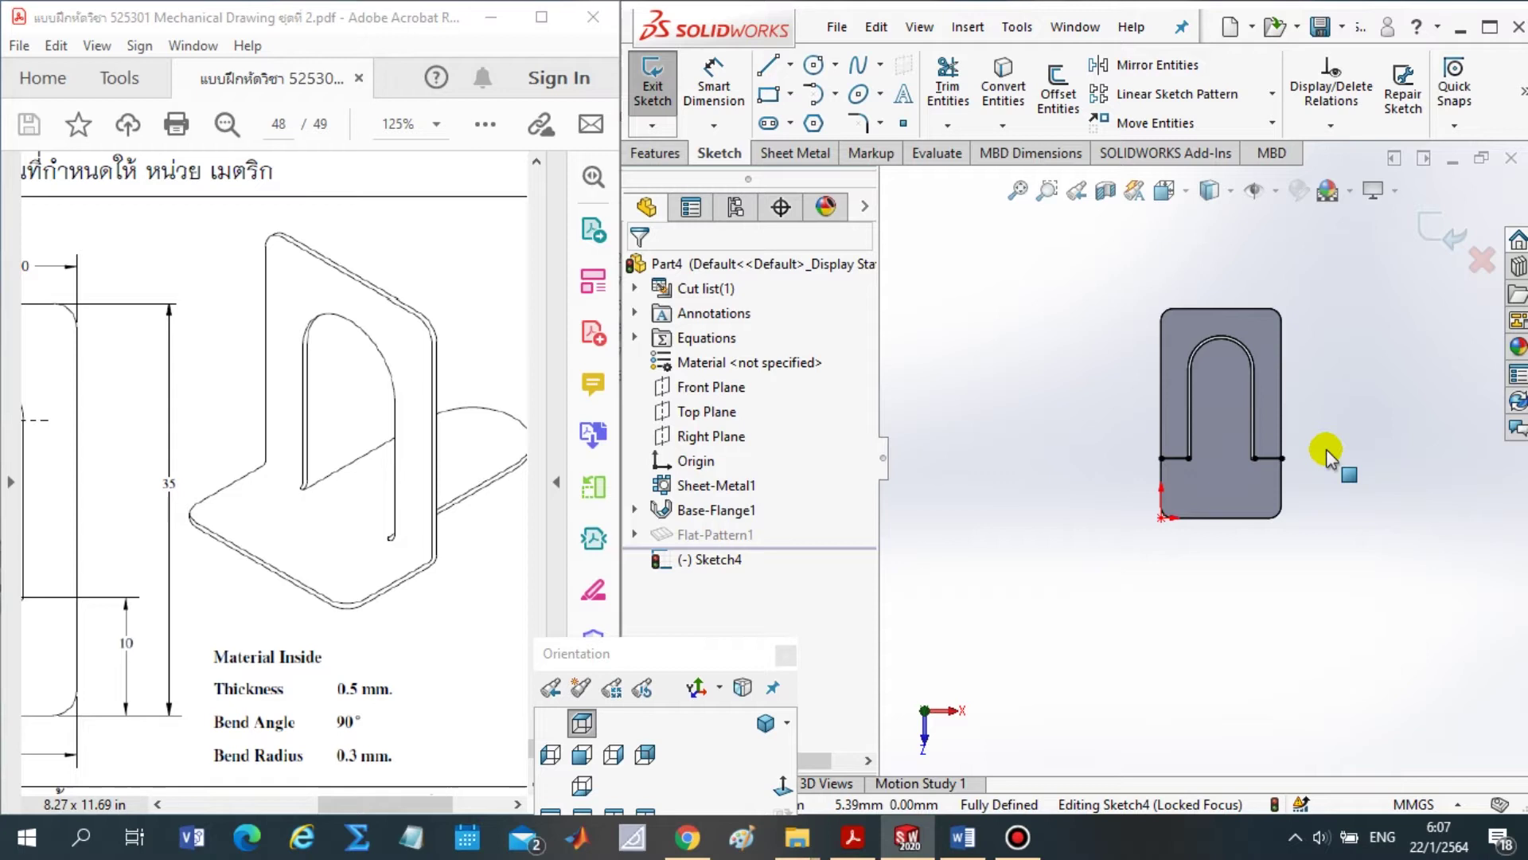
{"action": "left_click", "coordinate": [1430, 239]}
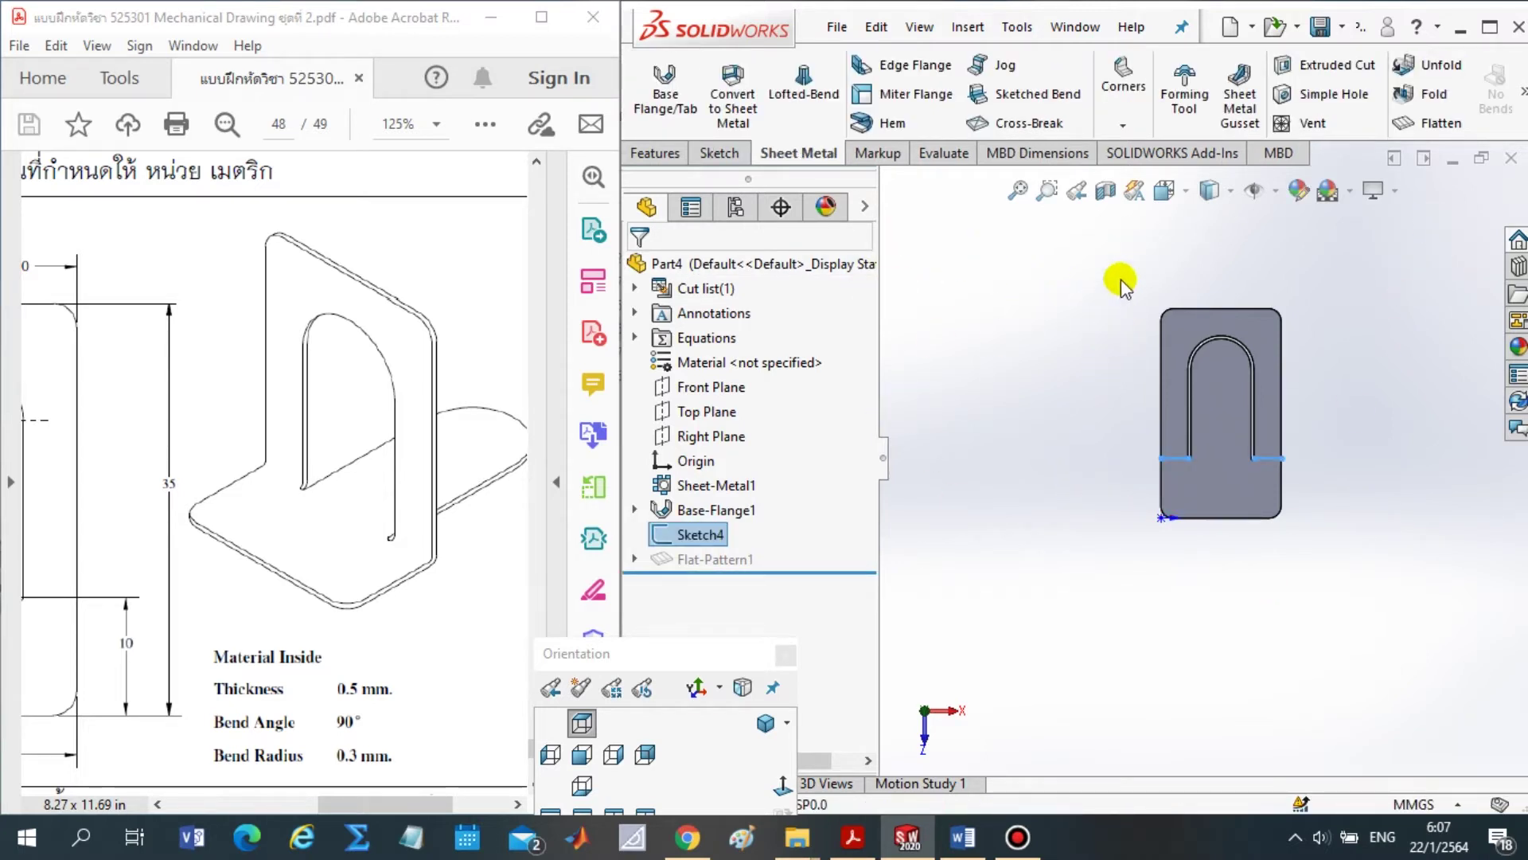
Start a Sketched Bend with the lower plate face fixed and Bend Outside position
{"action": "left_click", "coordinate": [1023, 100]}
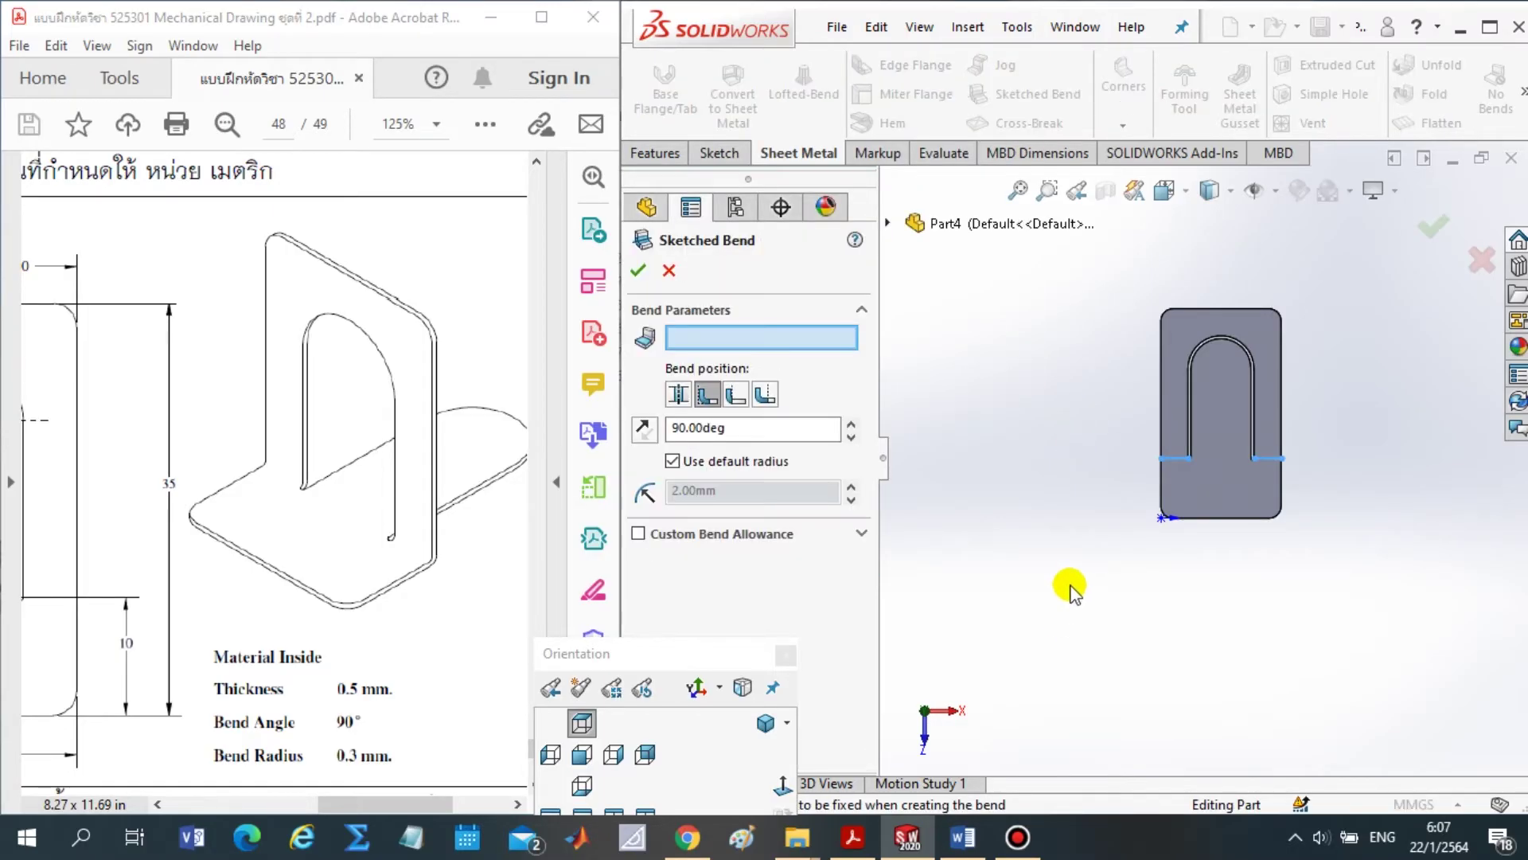
{"action": "left_click", "coordinate": [1225, 487]}
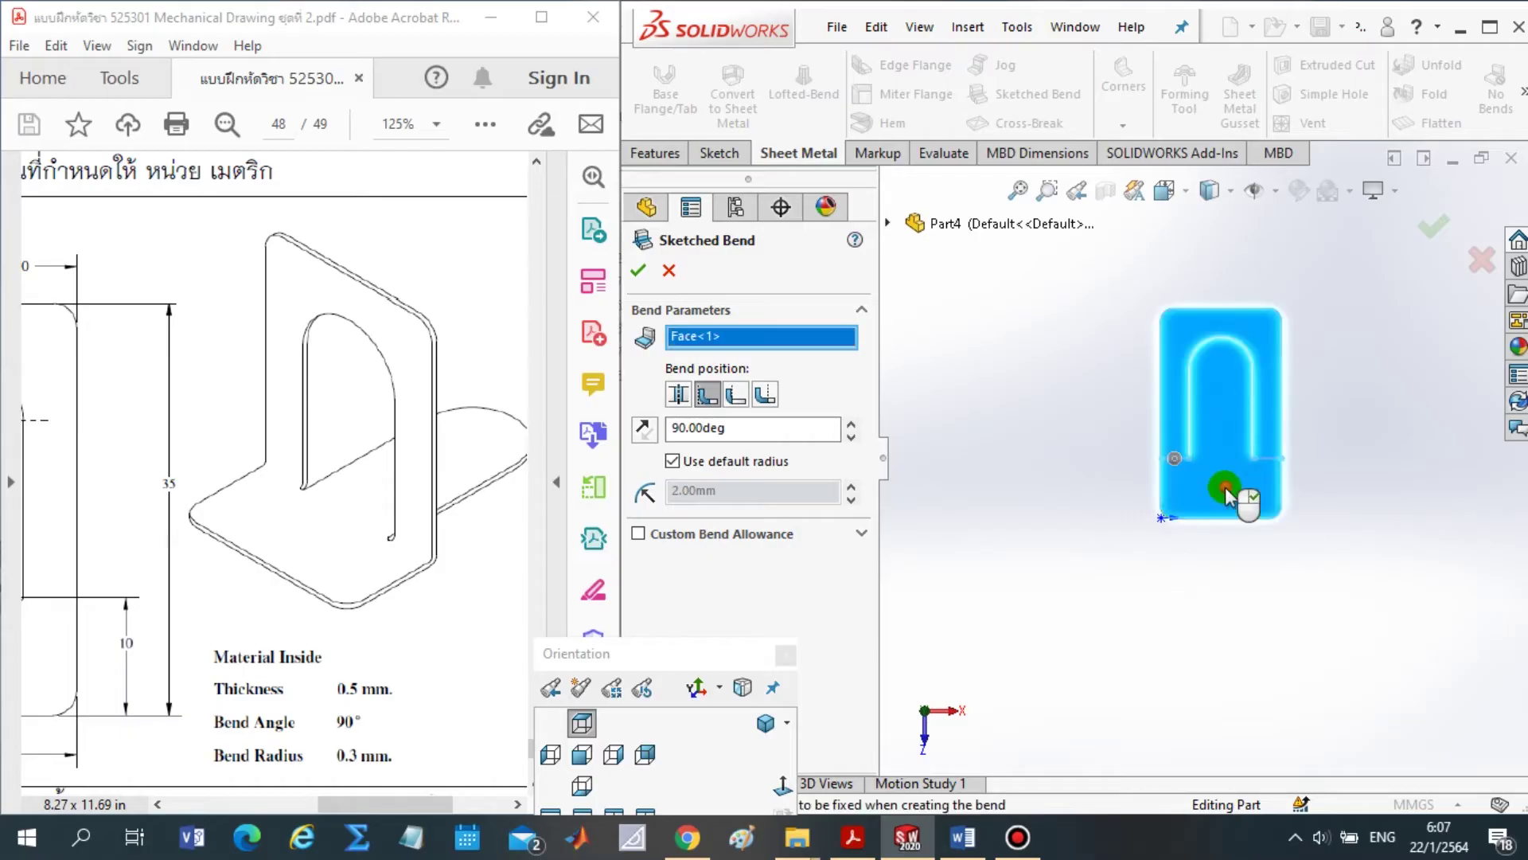
{"action": "middle_click_drag", "start_coordinate": [1324, 658], "coordinate": [1209, 565]}
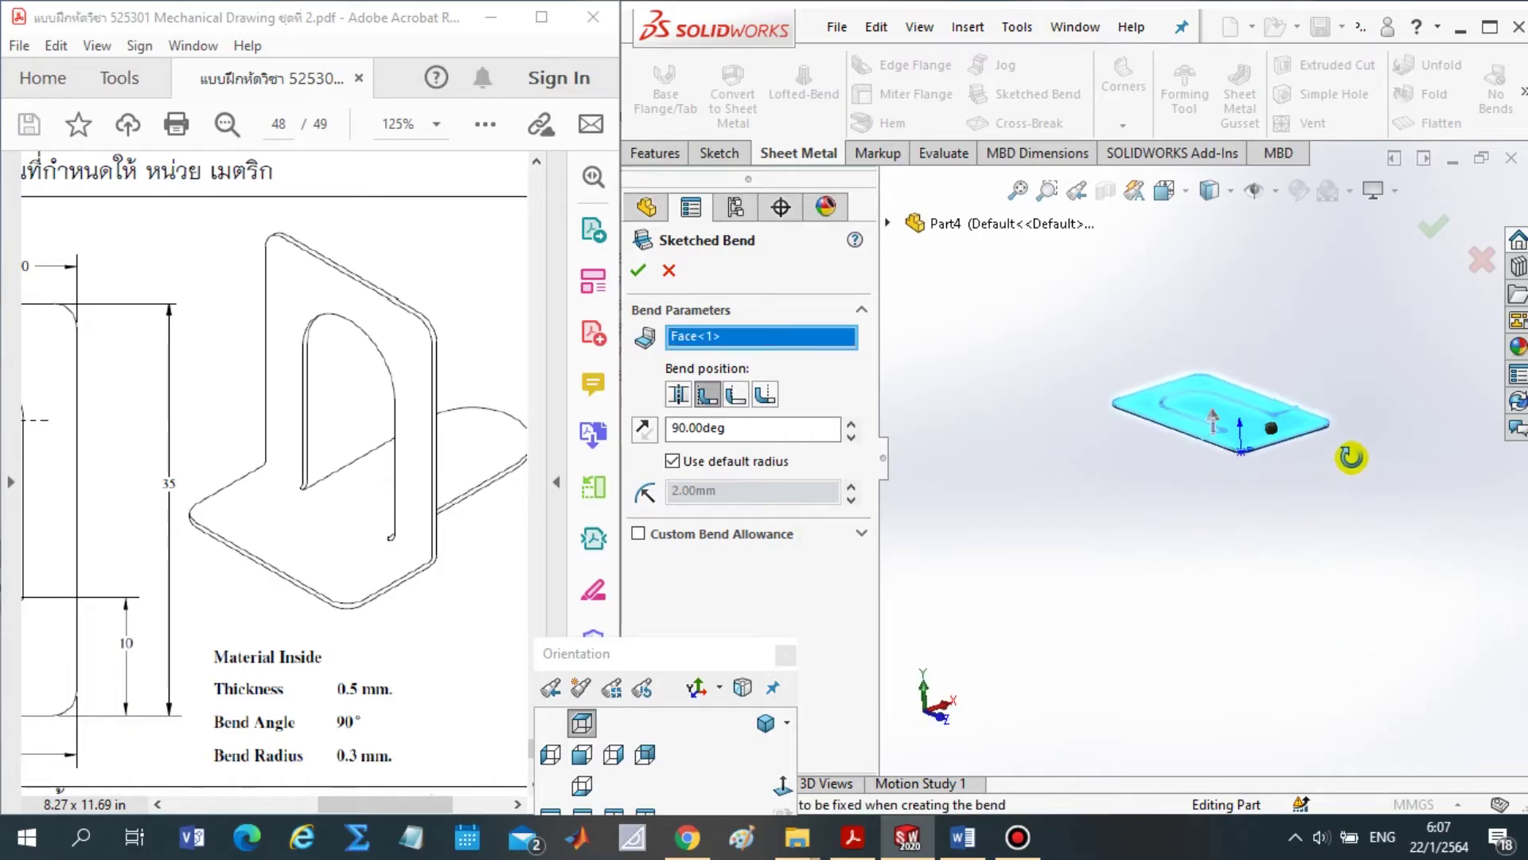
{"action": "left_click", "coordinate": [766, 722]}
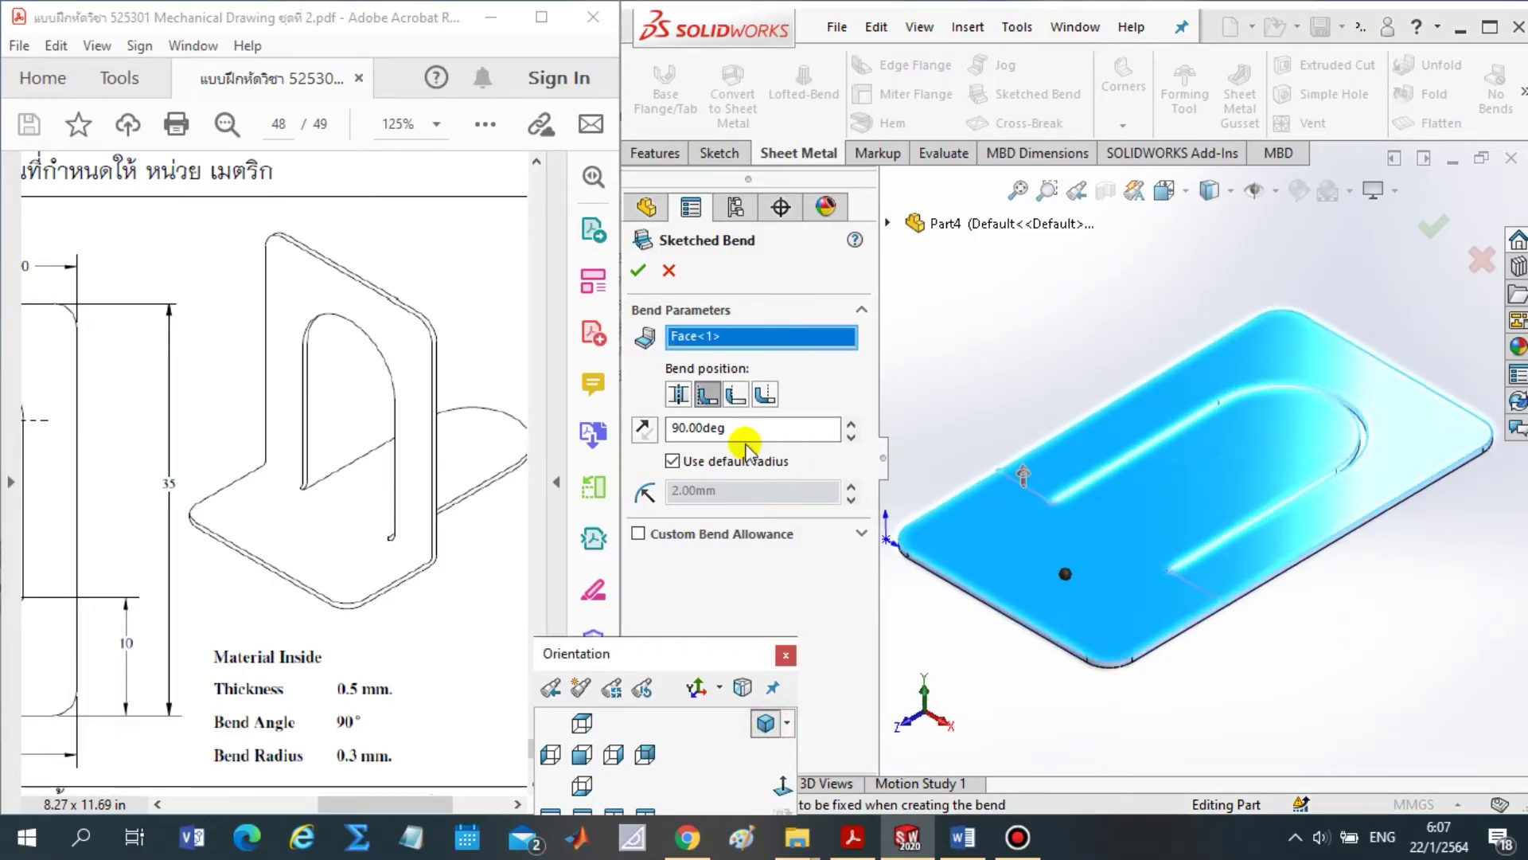
{"action": "left_click", "coordinate": [737, 393]}
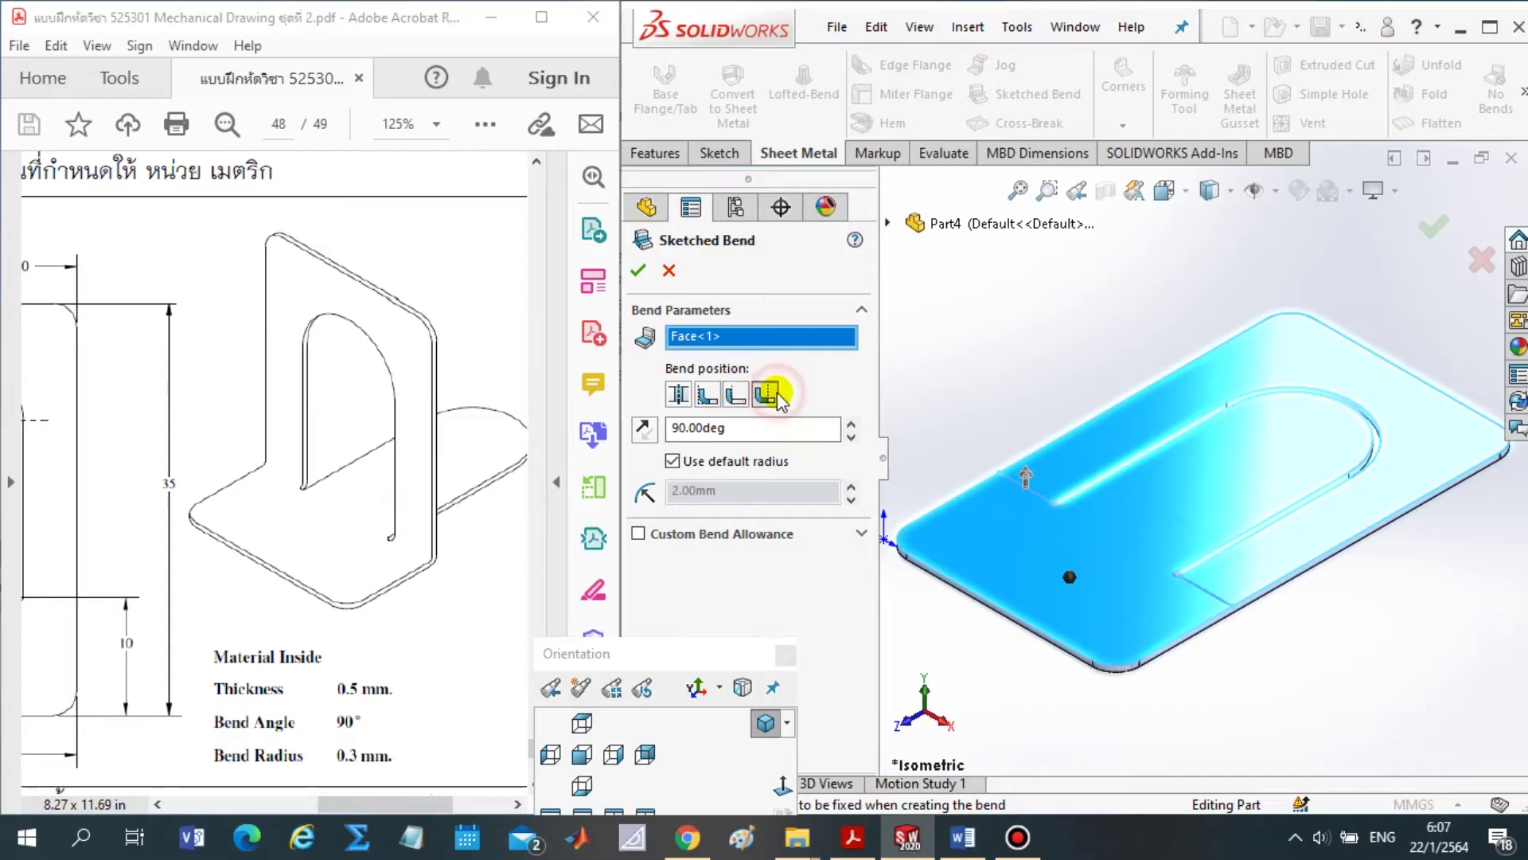
{"action": "left_click", "coordinate": [774, 392]}
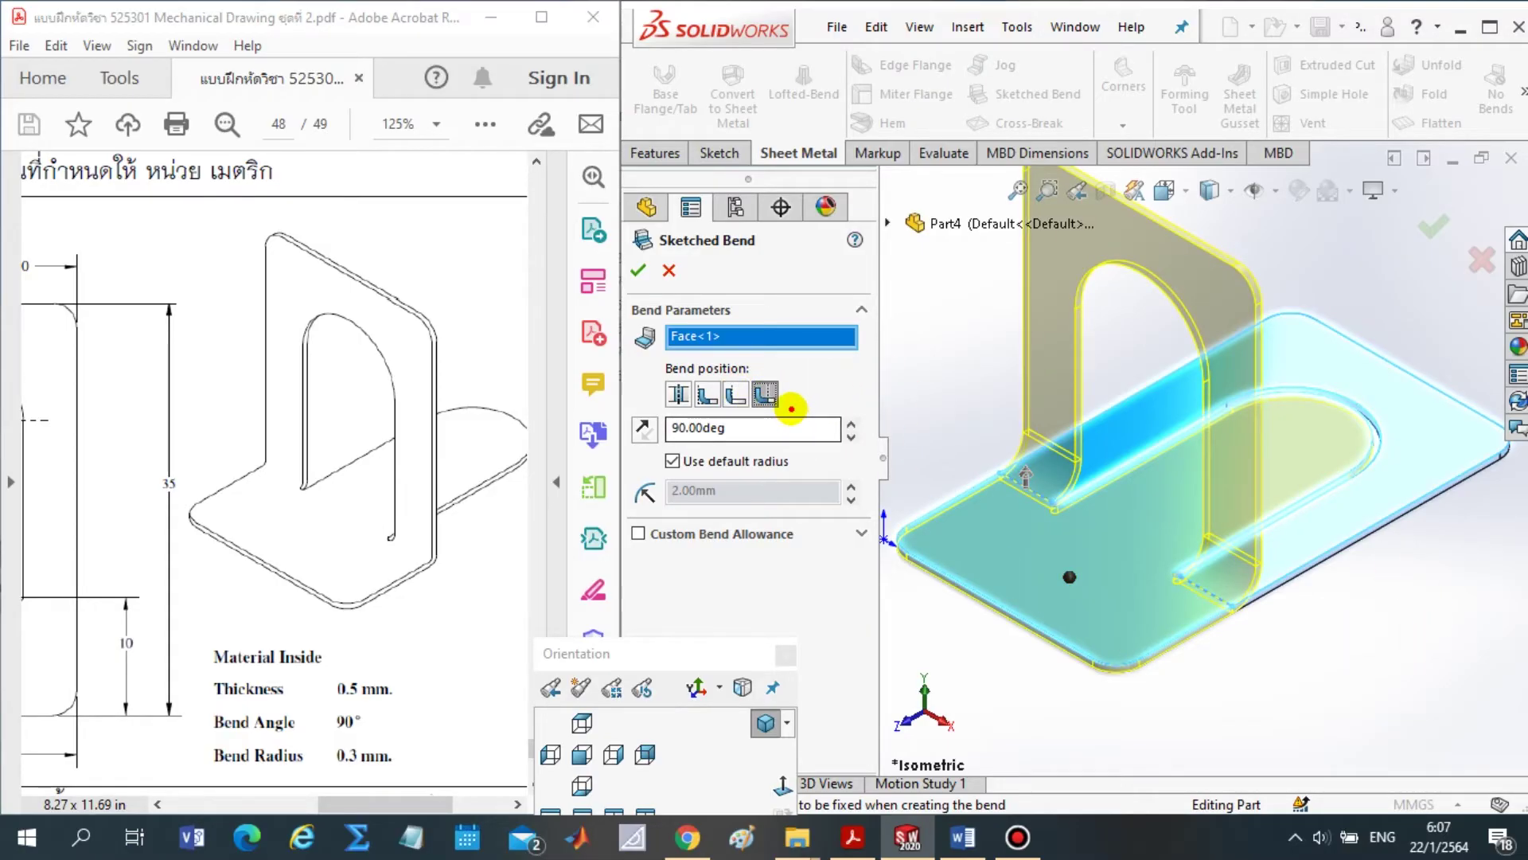
Set a custom 0.30 mm bend radius and apply the 90° bend
{"action": "left_click_drag", "start_coordinate": [780, 412], "coordinate": [740, 375]}
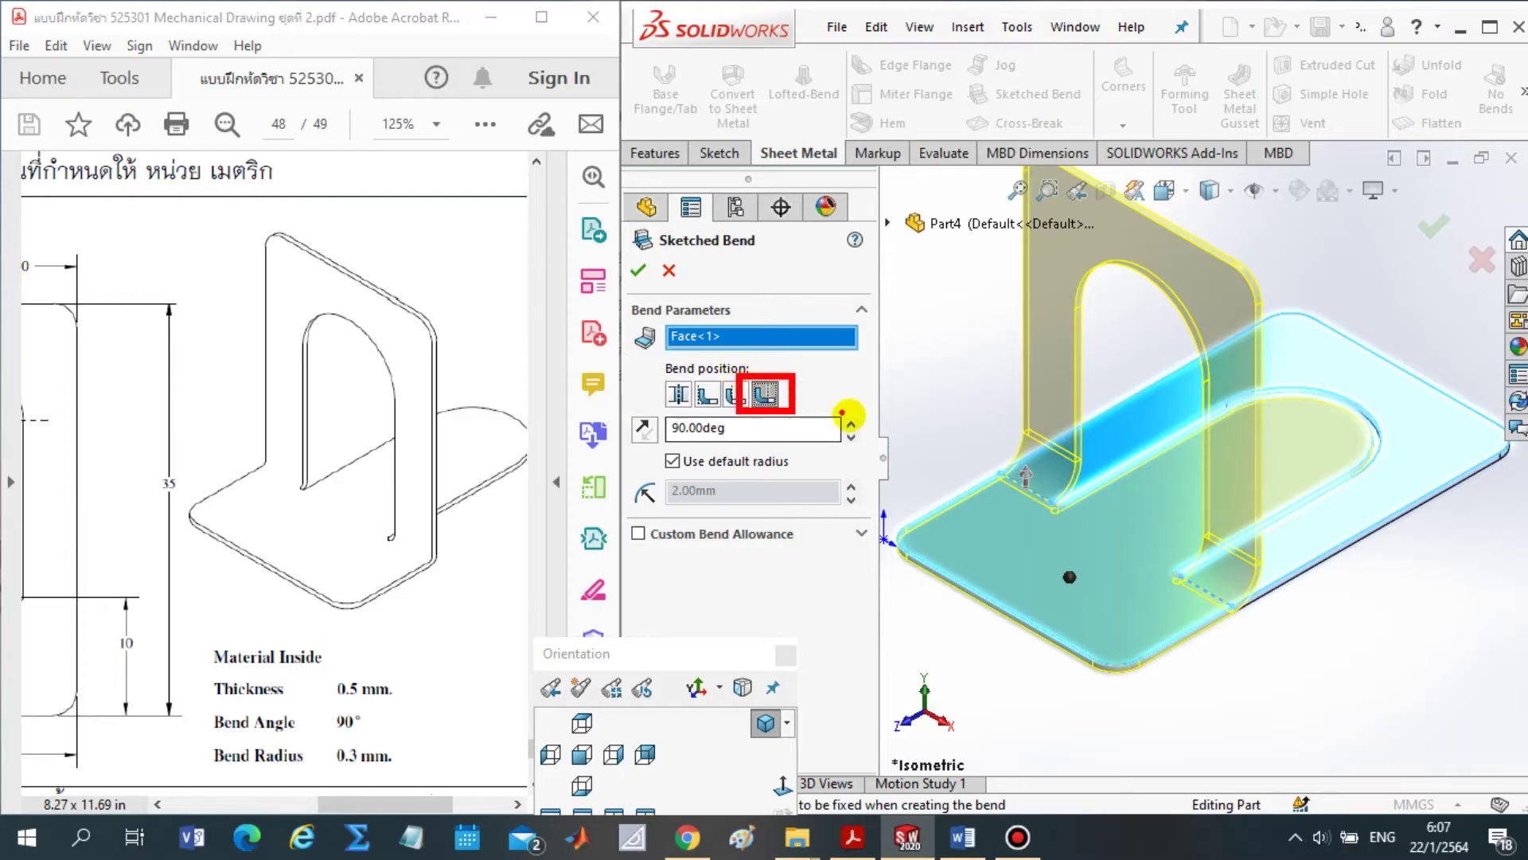
{"action": "scroll", "coordinate": [1305, 669], "scroll_direction": "up", "scroll_amount": 3}
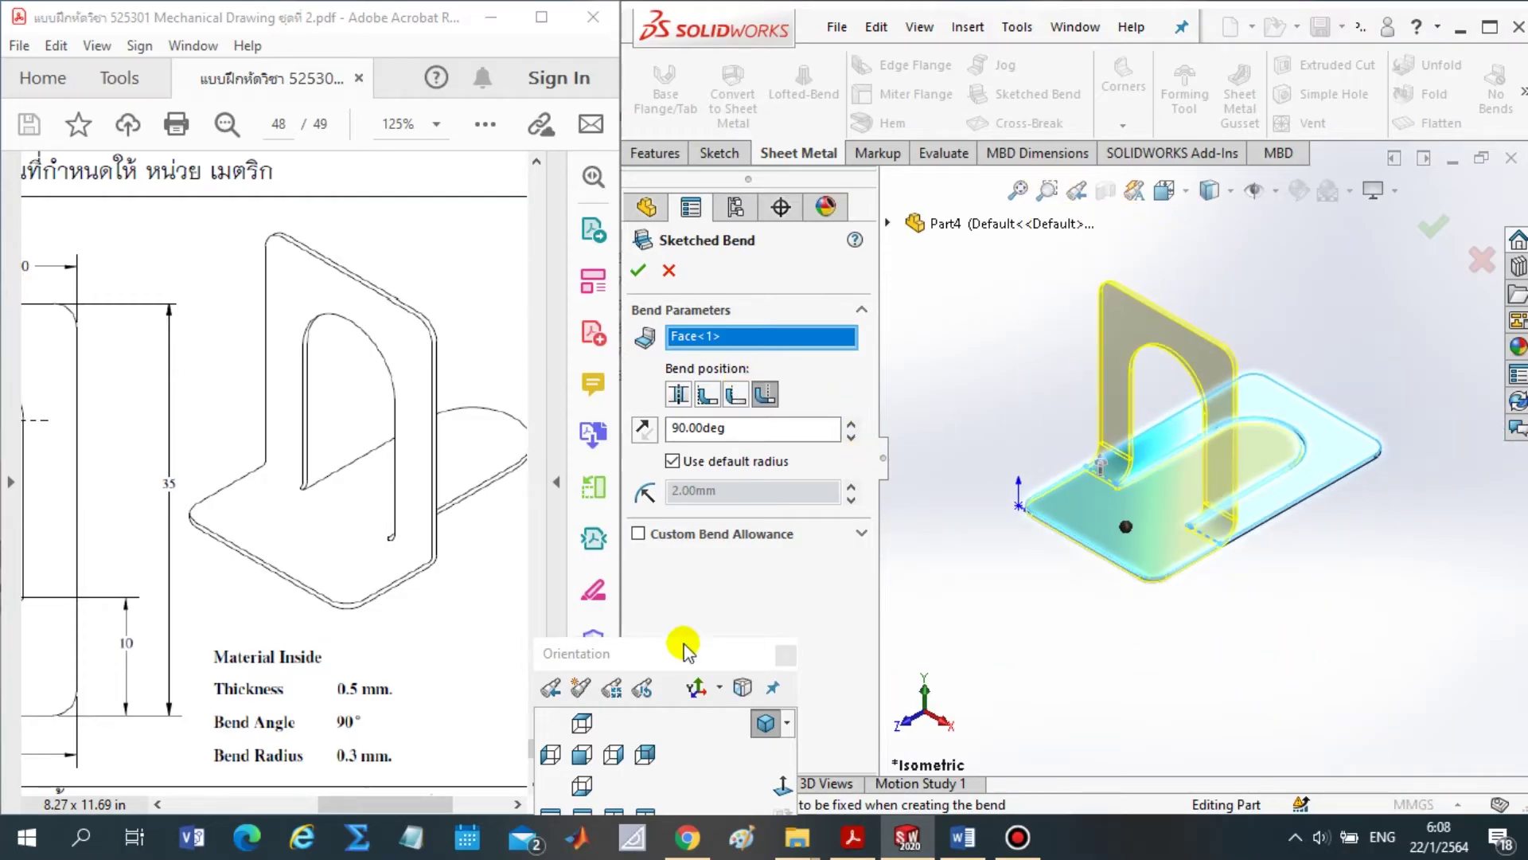
{"action": "left_click_drag", "start_coordinate": [625, 642], "coordinate": [729, 629]}
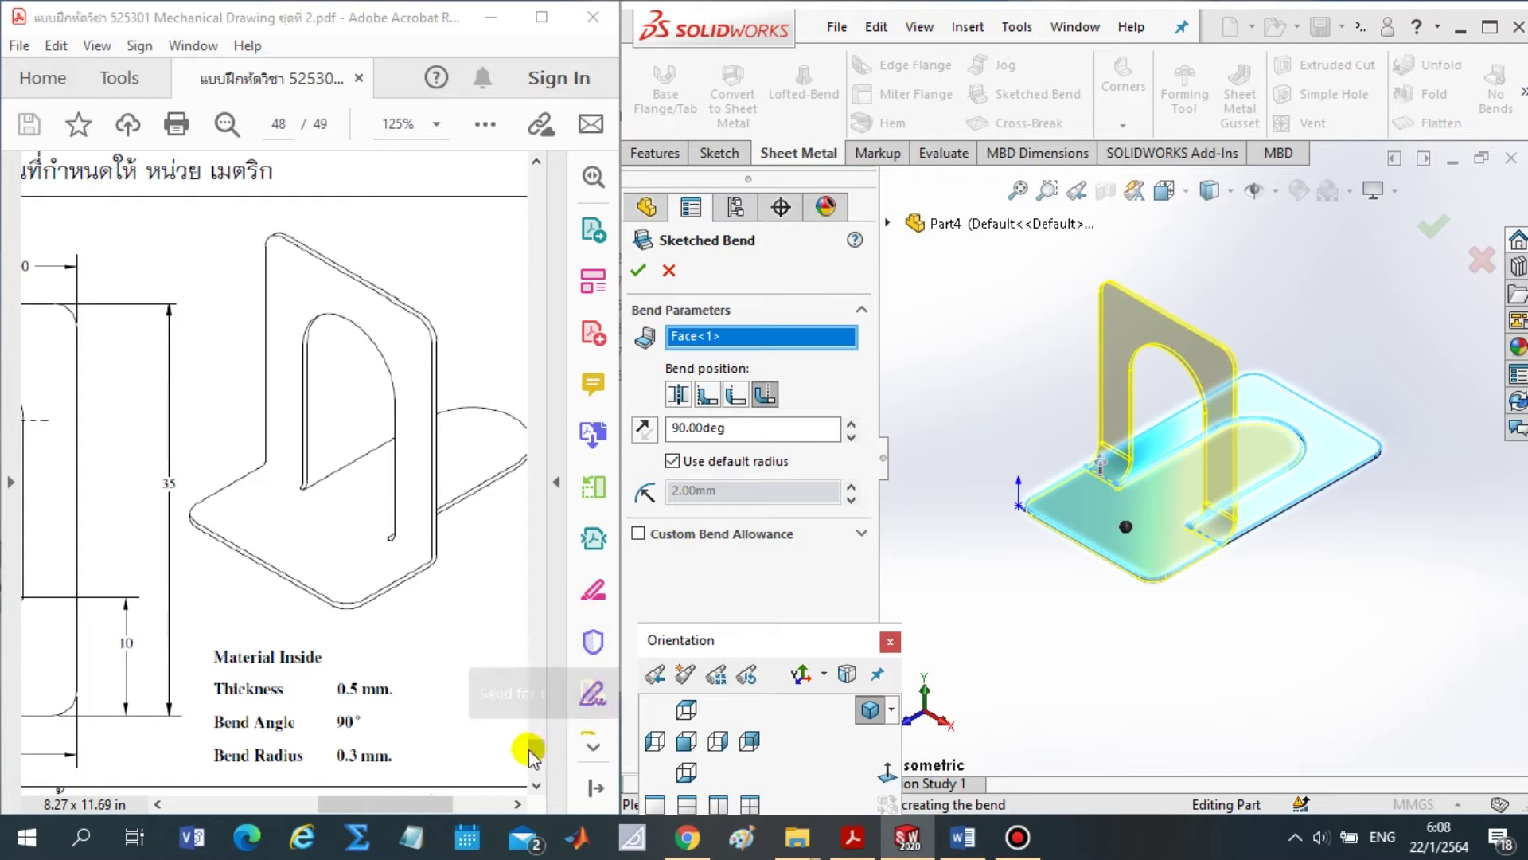
{"action": "scroll", "coordinate": [529, 755], "scroll_direction": "down", "scroll_amount": 5}
{"action": "scroll", "coordinate": [537, 753], "scroll_direction": "up", "scroll_amount": 10}
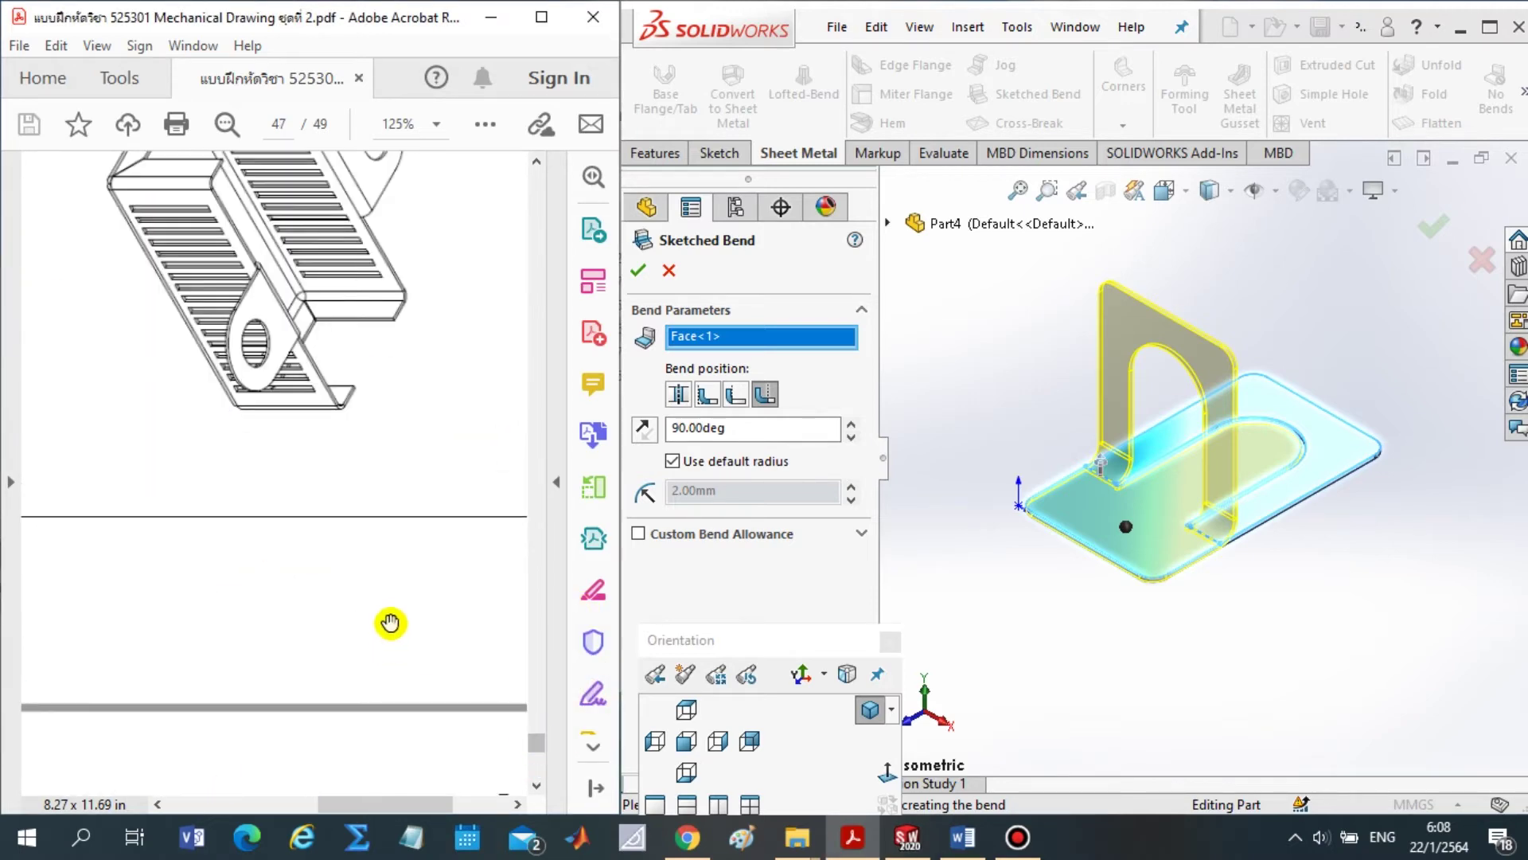
{"action": "scroll", "coordinate": [389, 636], "scroll_direction": "down", "scroll_amount": 5}
{"action": "scroll", "coordinate": [382, 660], "scroll_direction": "up", "scroll_amount": 2}
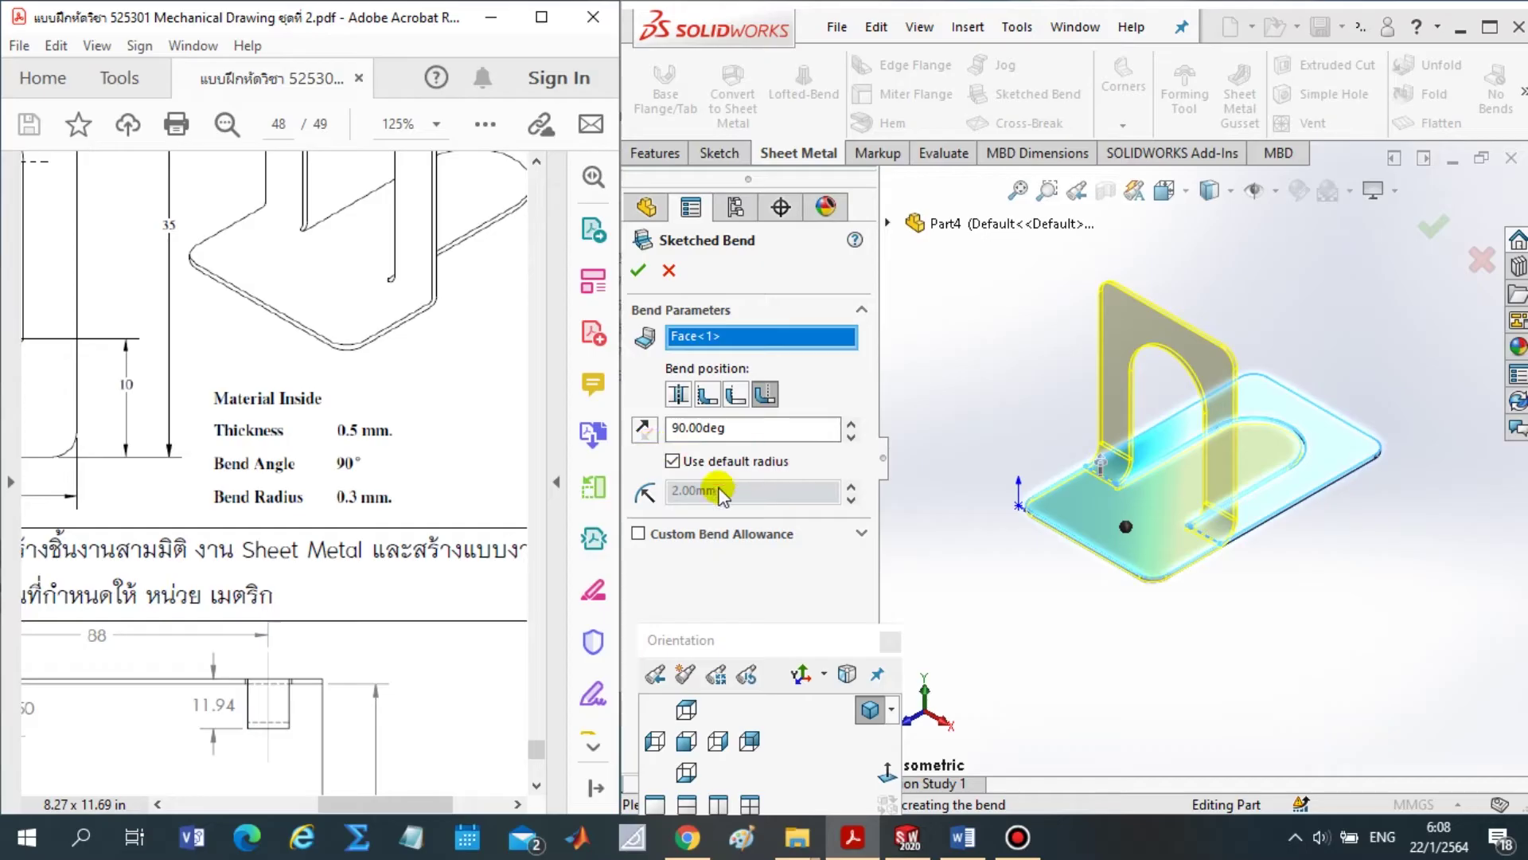
{"action": "left_click", "coordinate": [672, 461]}
{"action": "left_click", "coordinate": [784, 492]}
{"action": "type", "text": "0.3"}
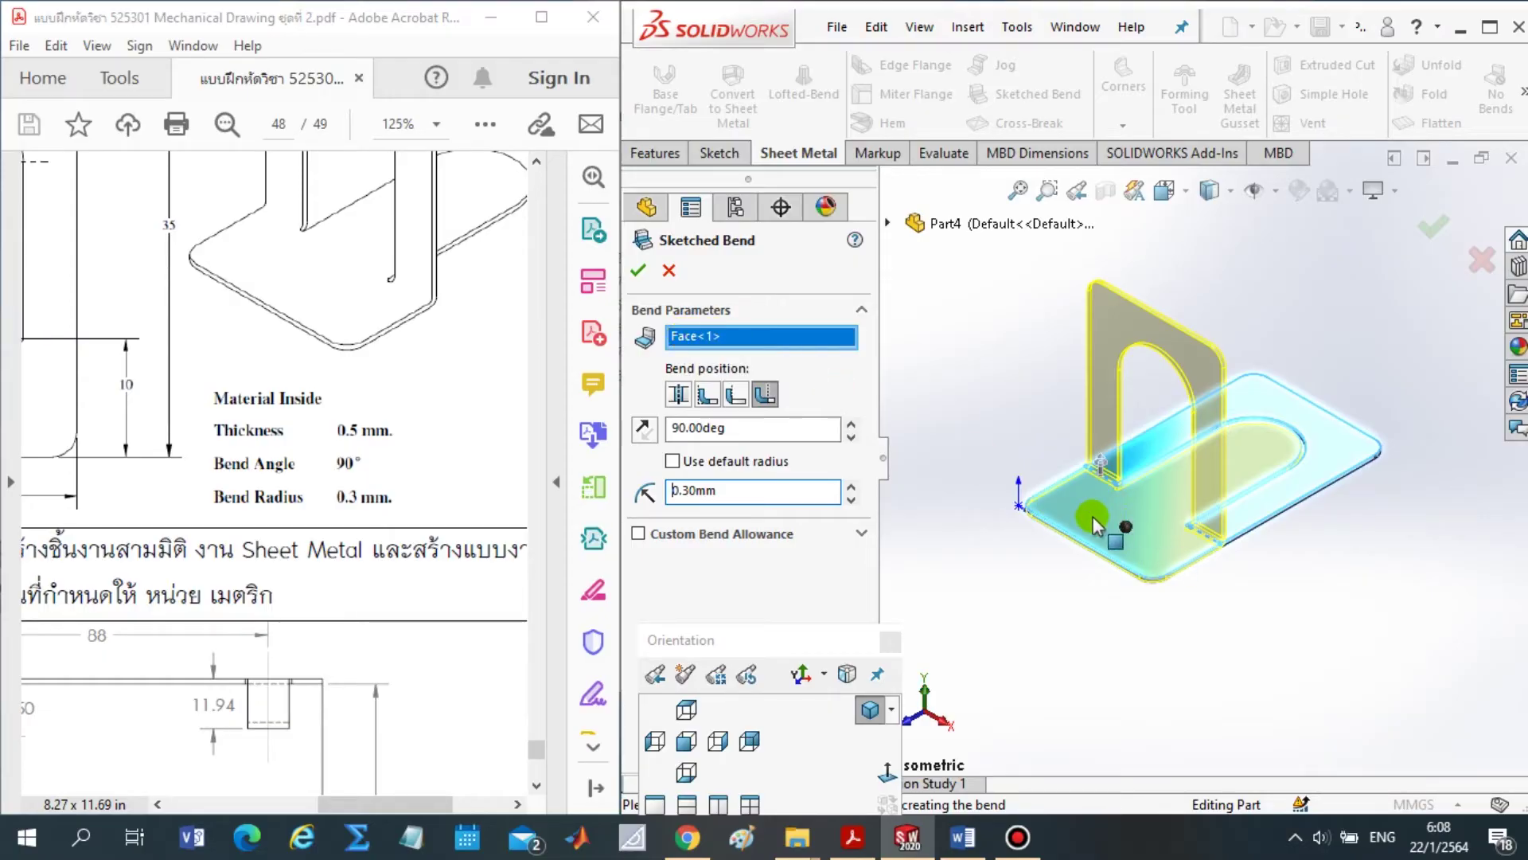
{"action": "left_click", "coordinate": [635, 272]}
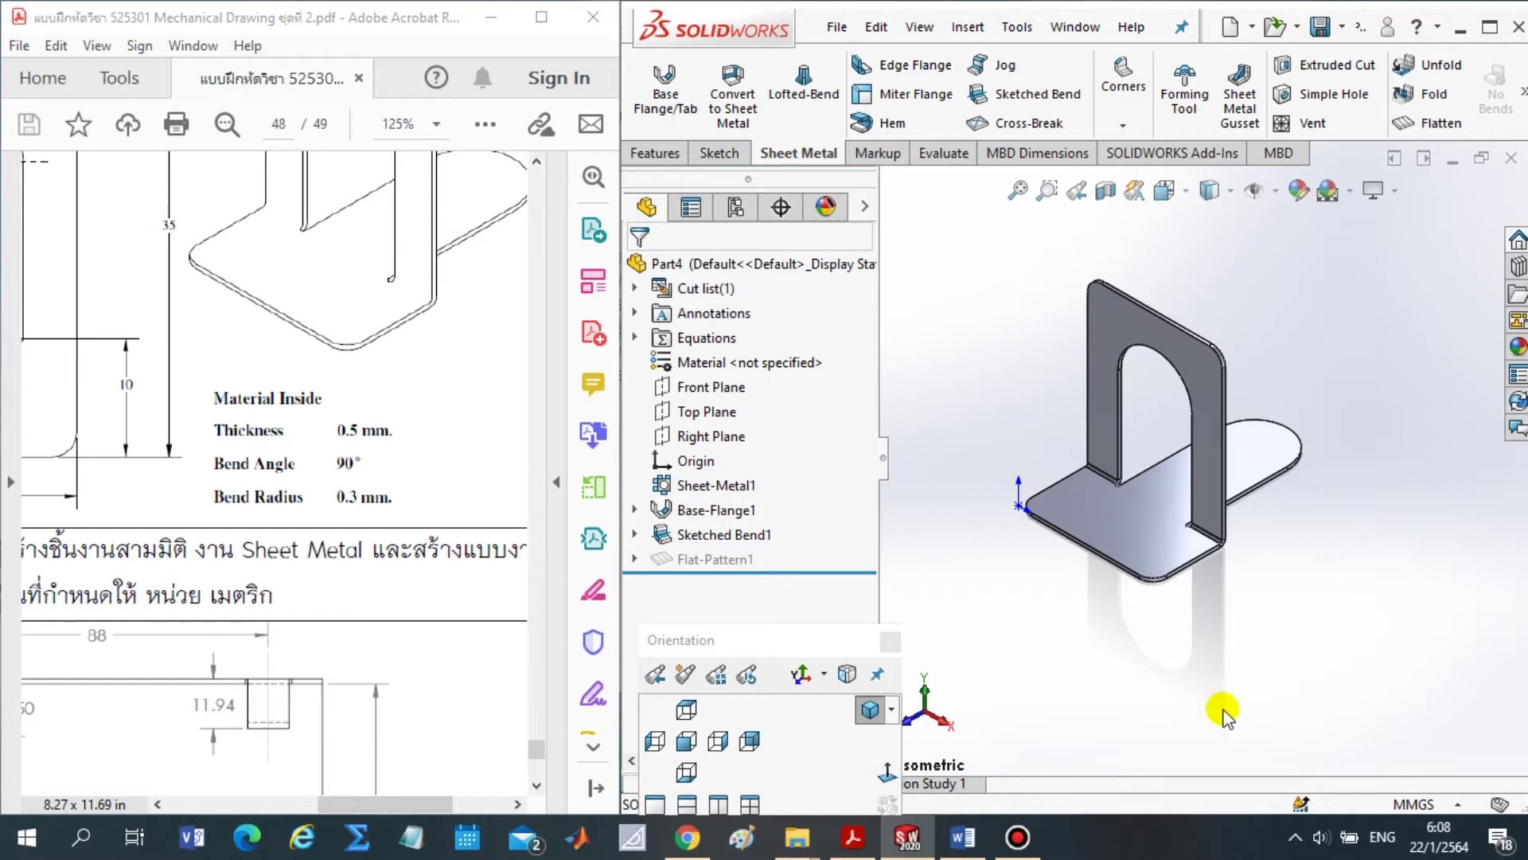
Colour the bracket by trying several swatches, first confirming bright red
{"action": "left_click_drag", "start_coordinate": [780, 636], "coordinate": [788, 557]}
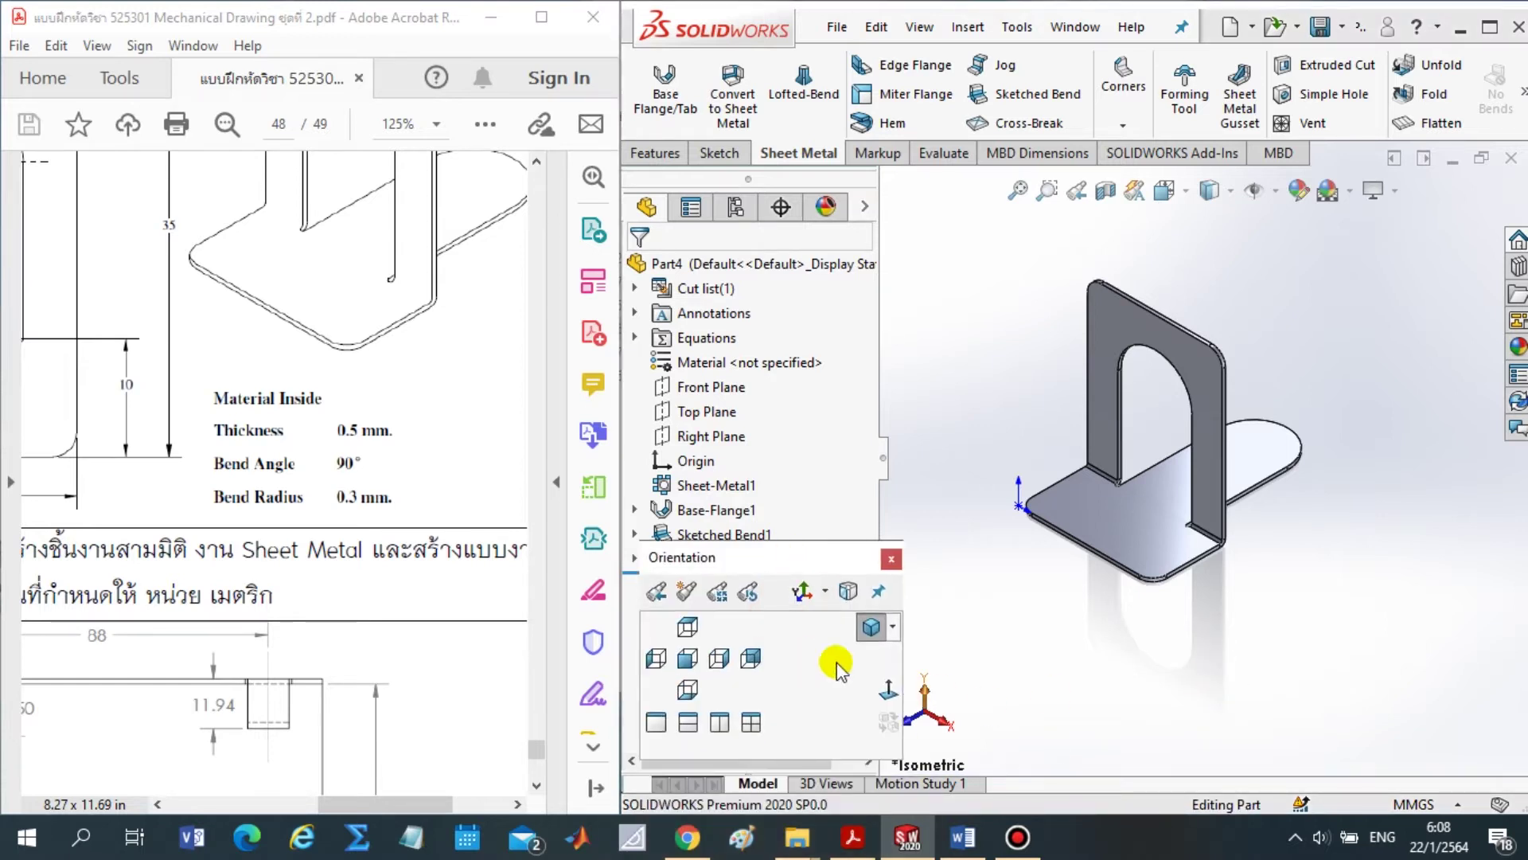
{"action": "left_click", "coordinate": [871, 631]}
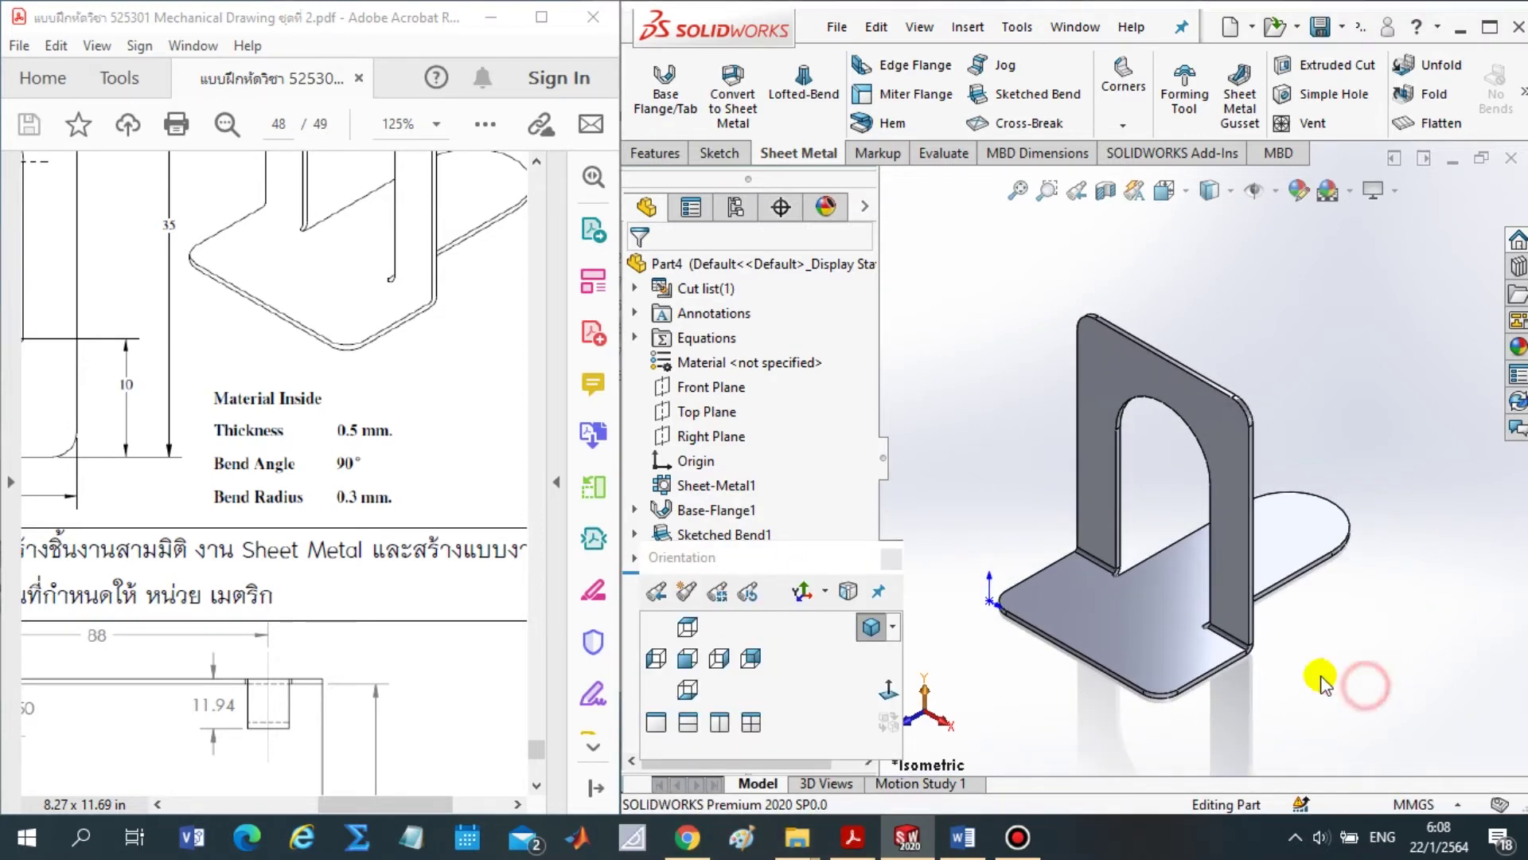
{"action": "left_click_drag", "start_coordinate": [803, 560], "coordinate": [711, 642]}
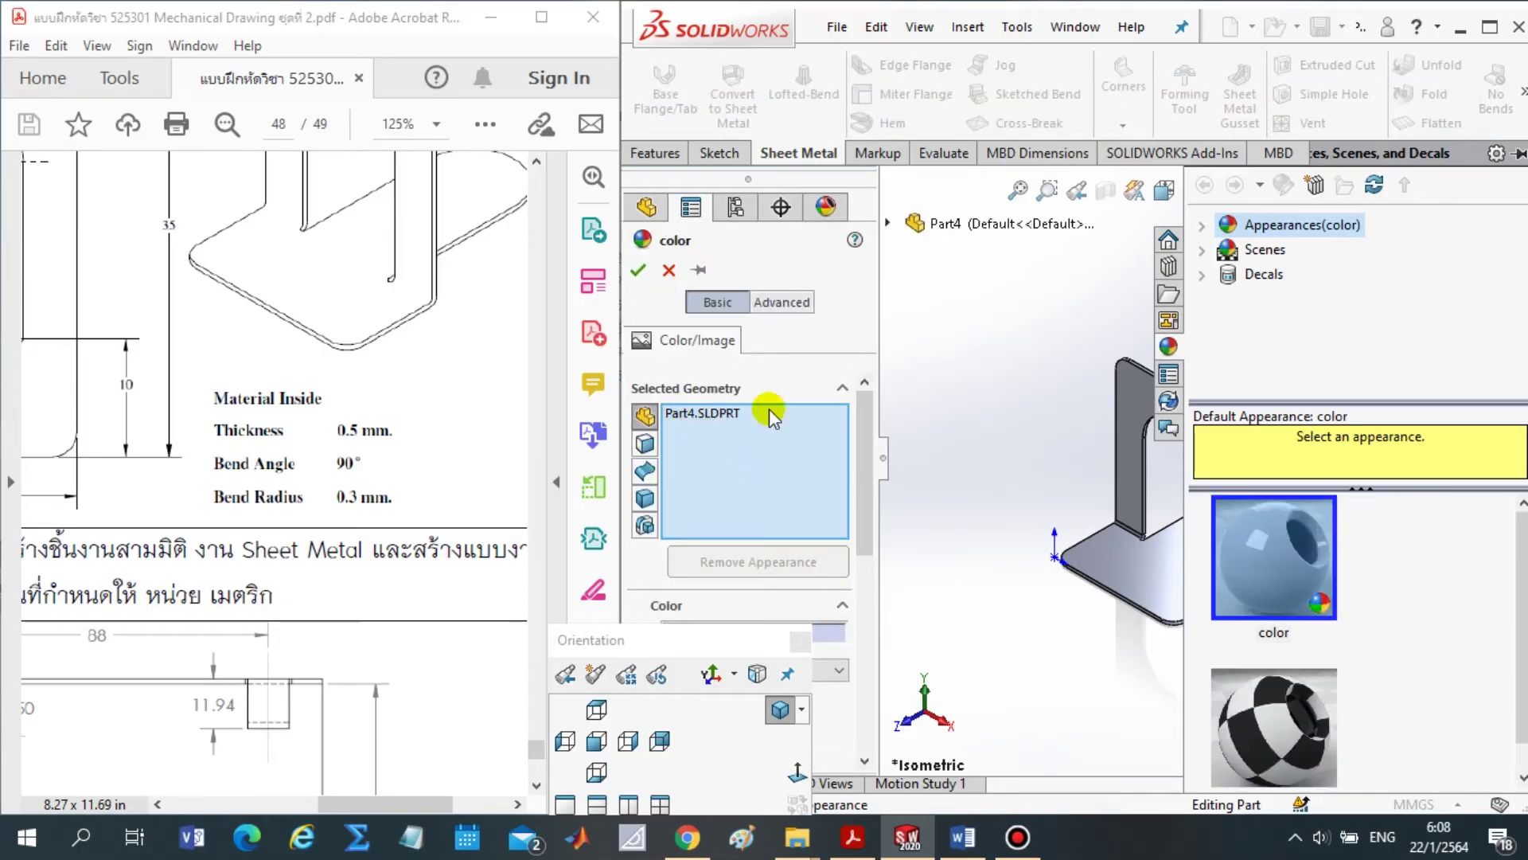
{"action": "left_click_drag", "start_coordinate": [725, 641], "coordinate": [404, 632]}
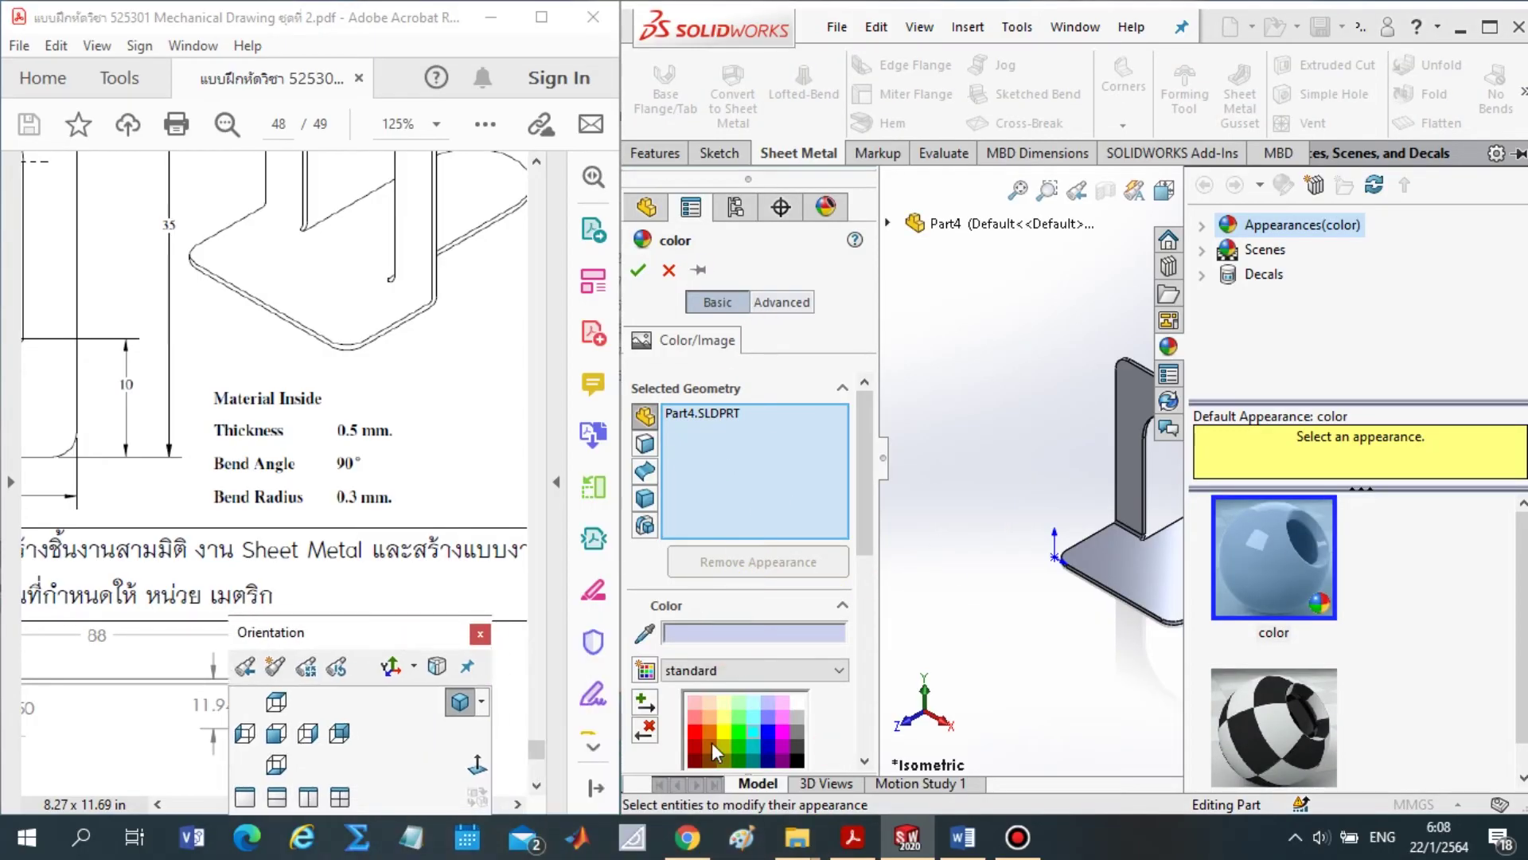
{"action": "left_click", "coordinate": [710, 744]}
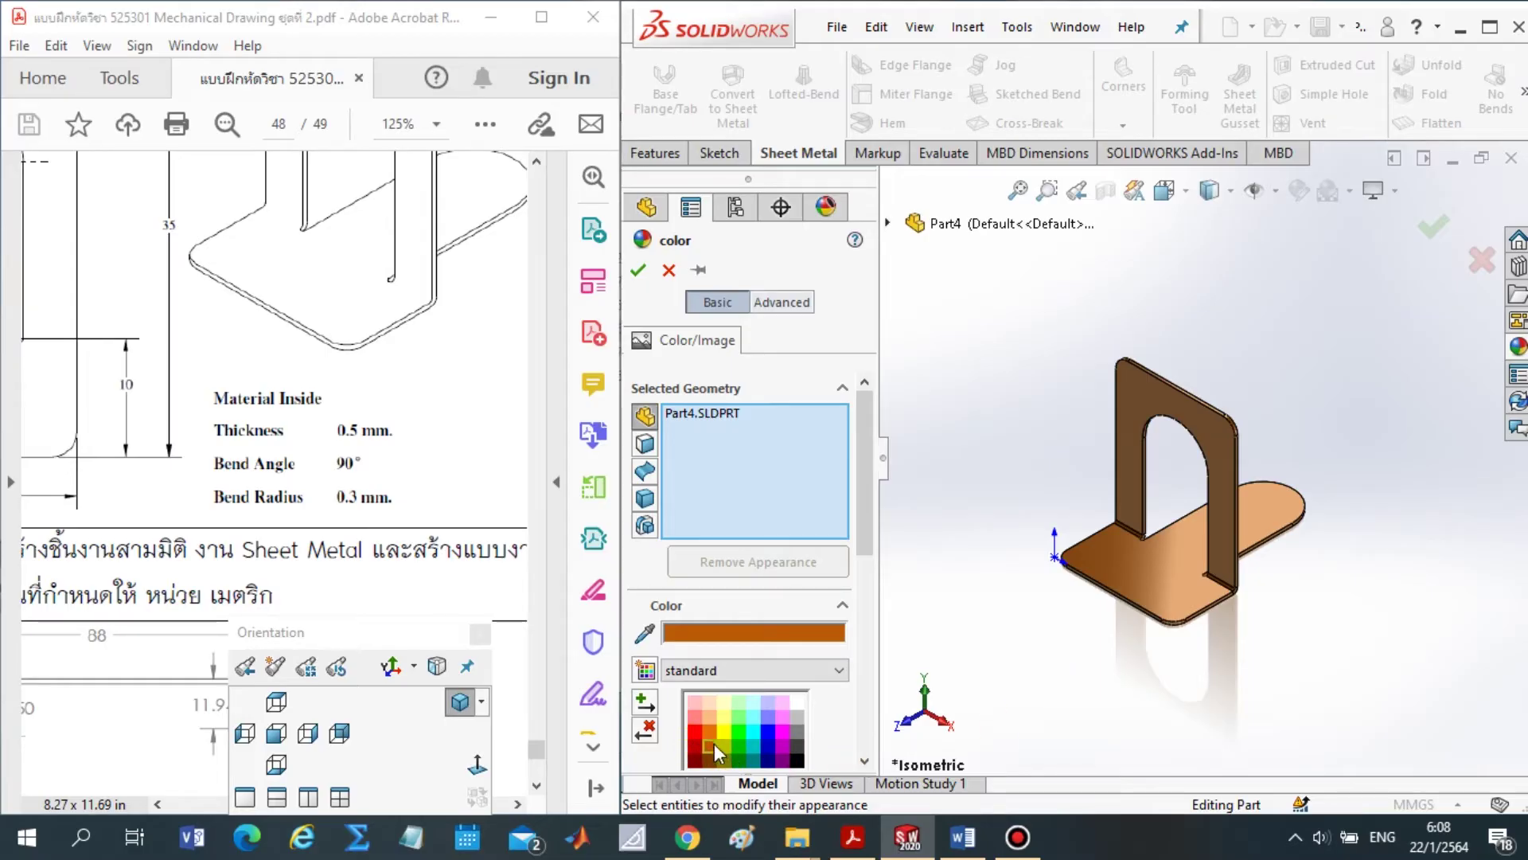
{"action": "left_click", "coordinate": [783, 746]}
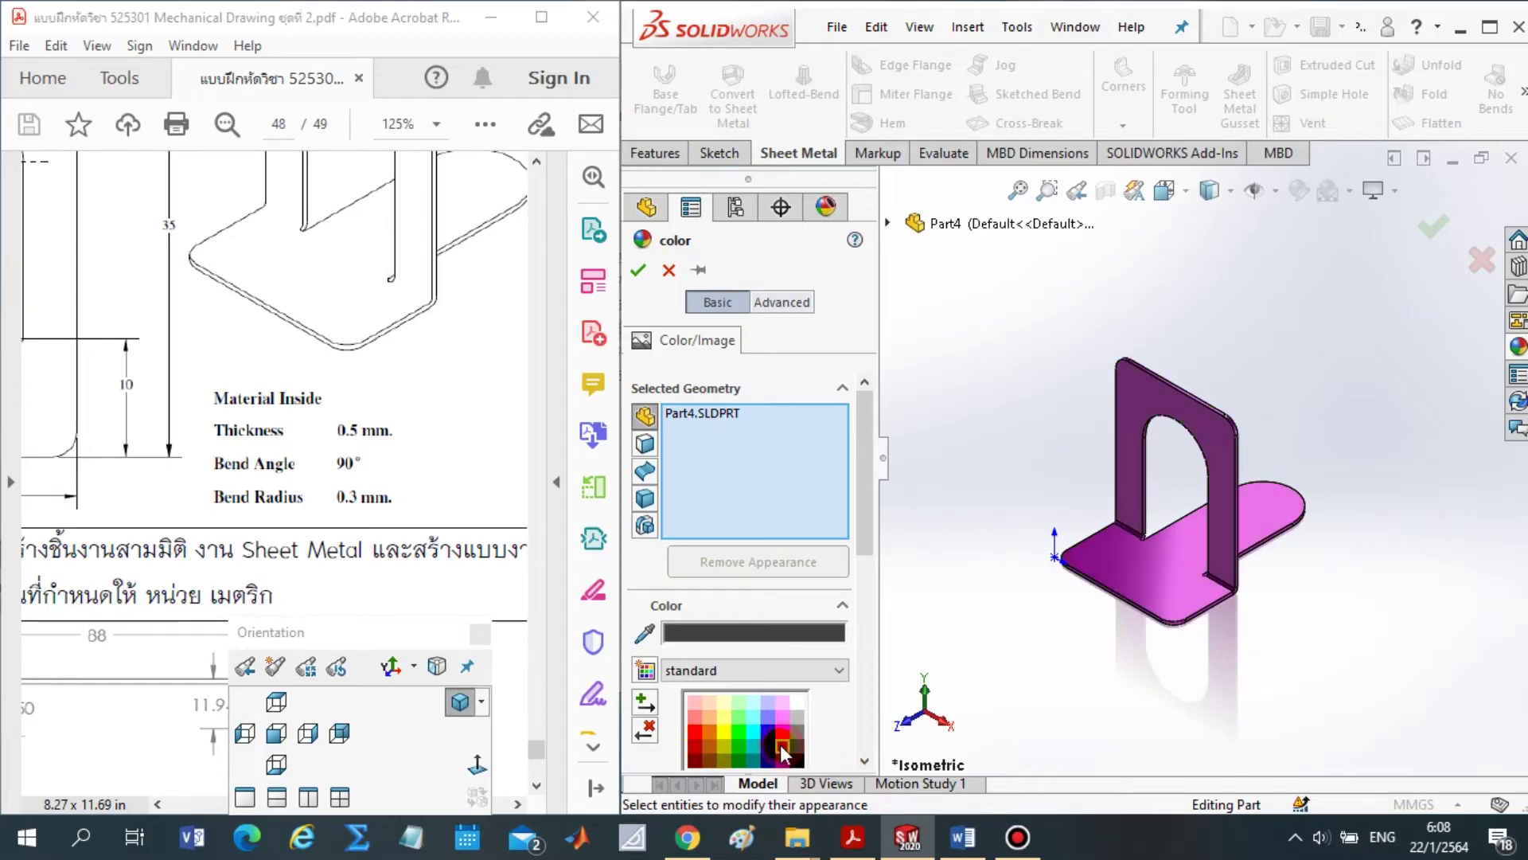
{"action": "left_click", "coordinate": [768, 760]}
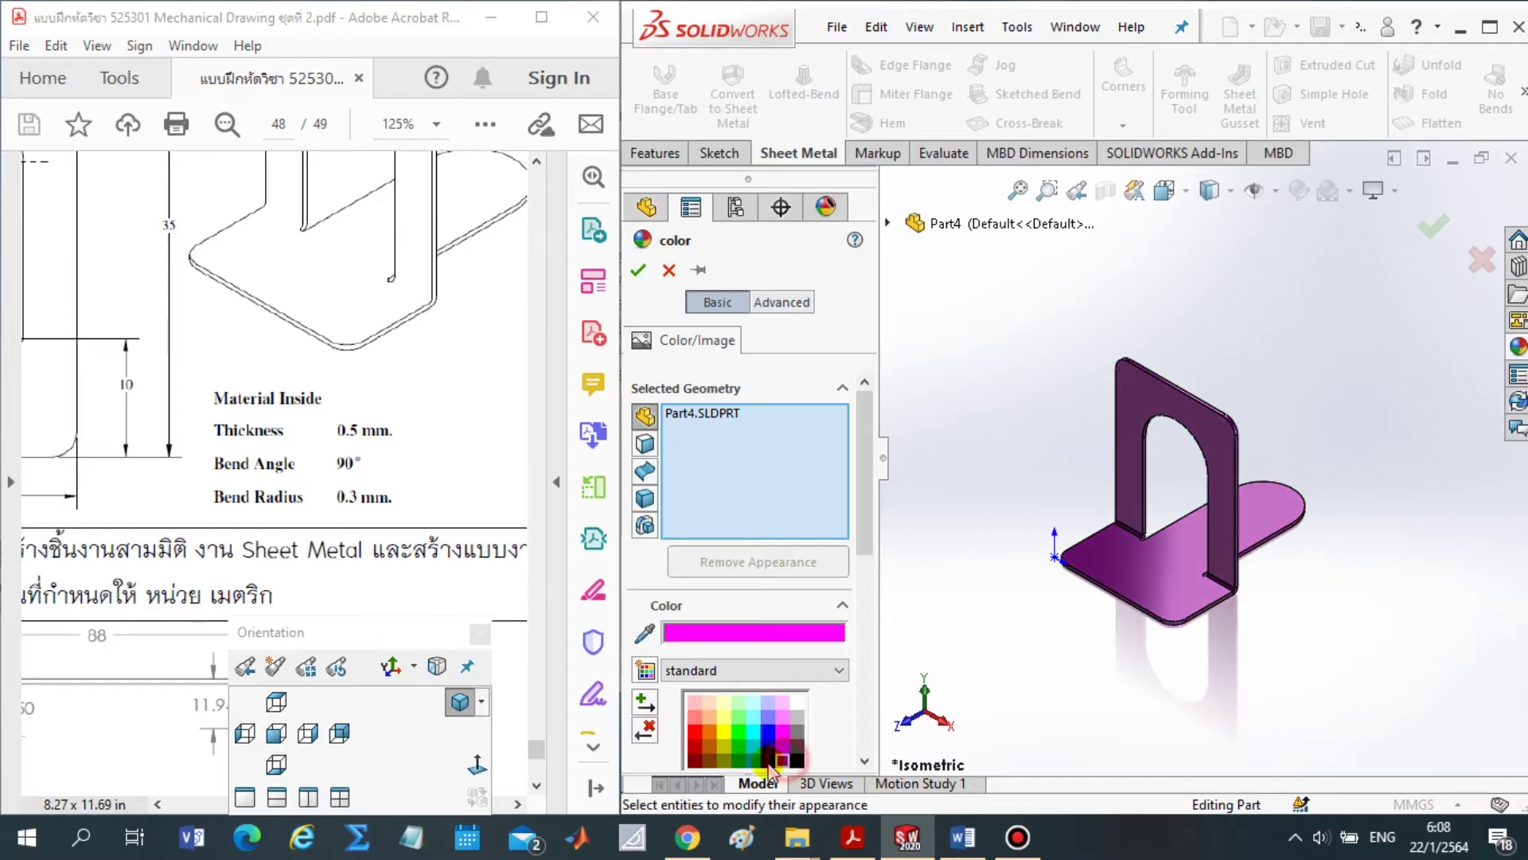
{"action": "left_click", "coordinate": [752, 746]}
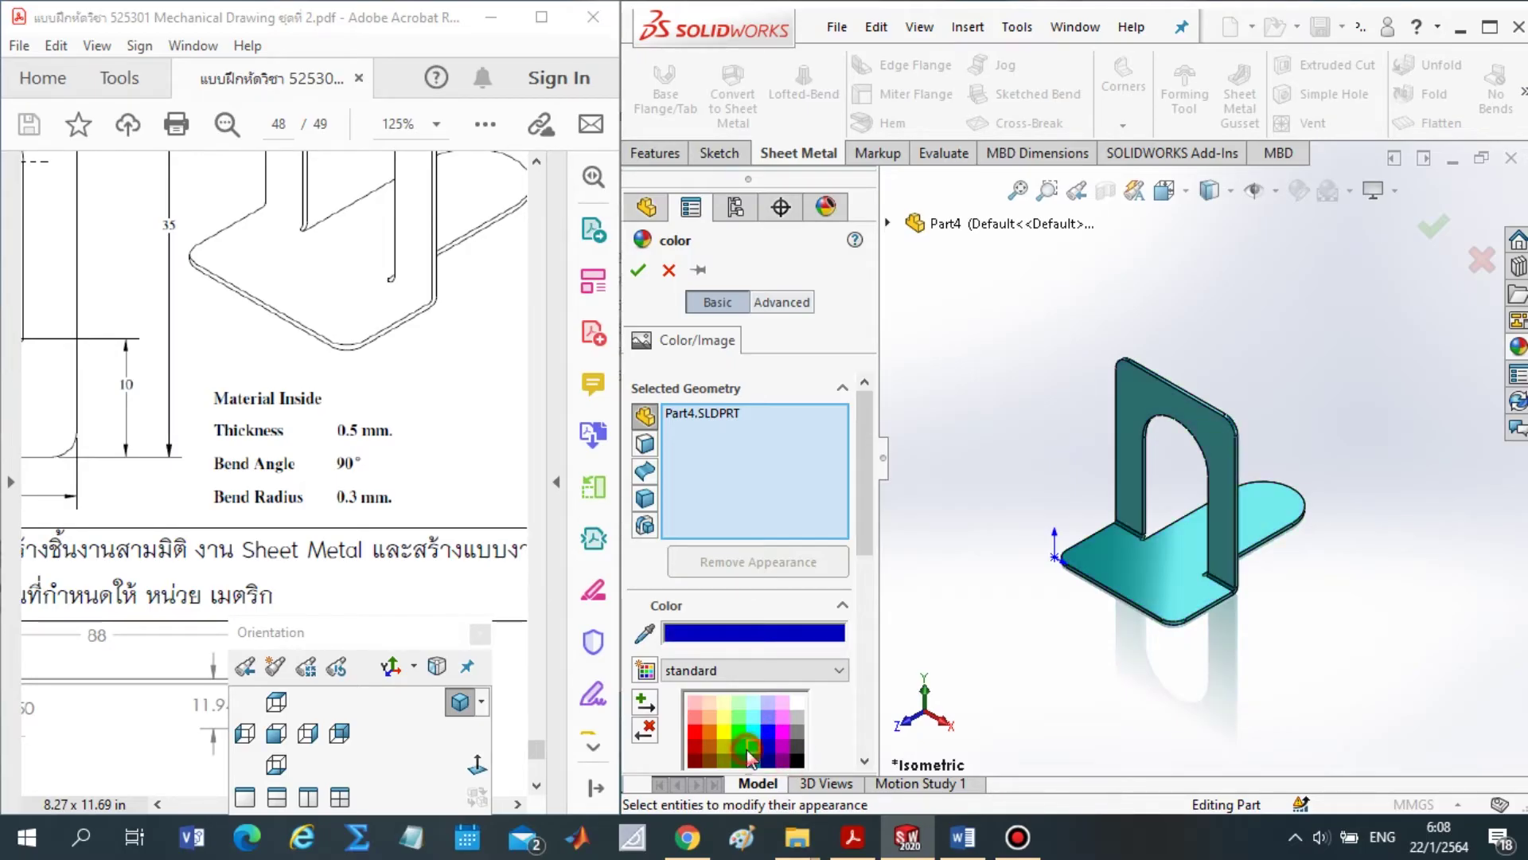
{"action": "left_click", "coordinate": [739, 746]}
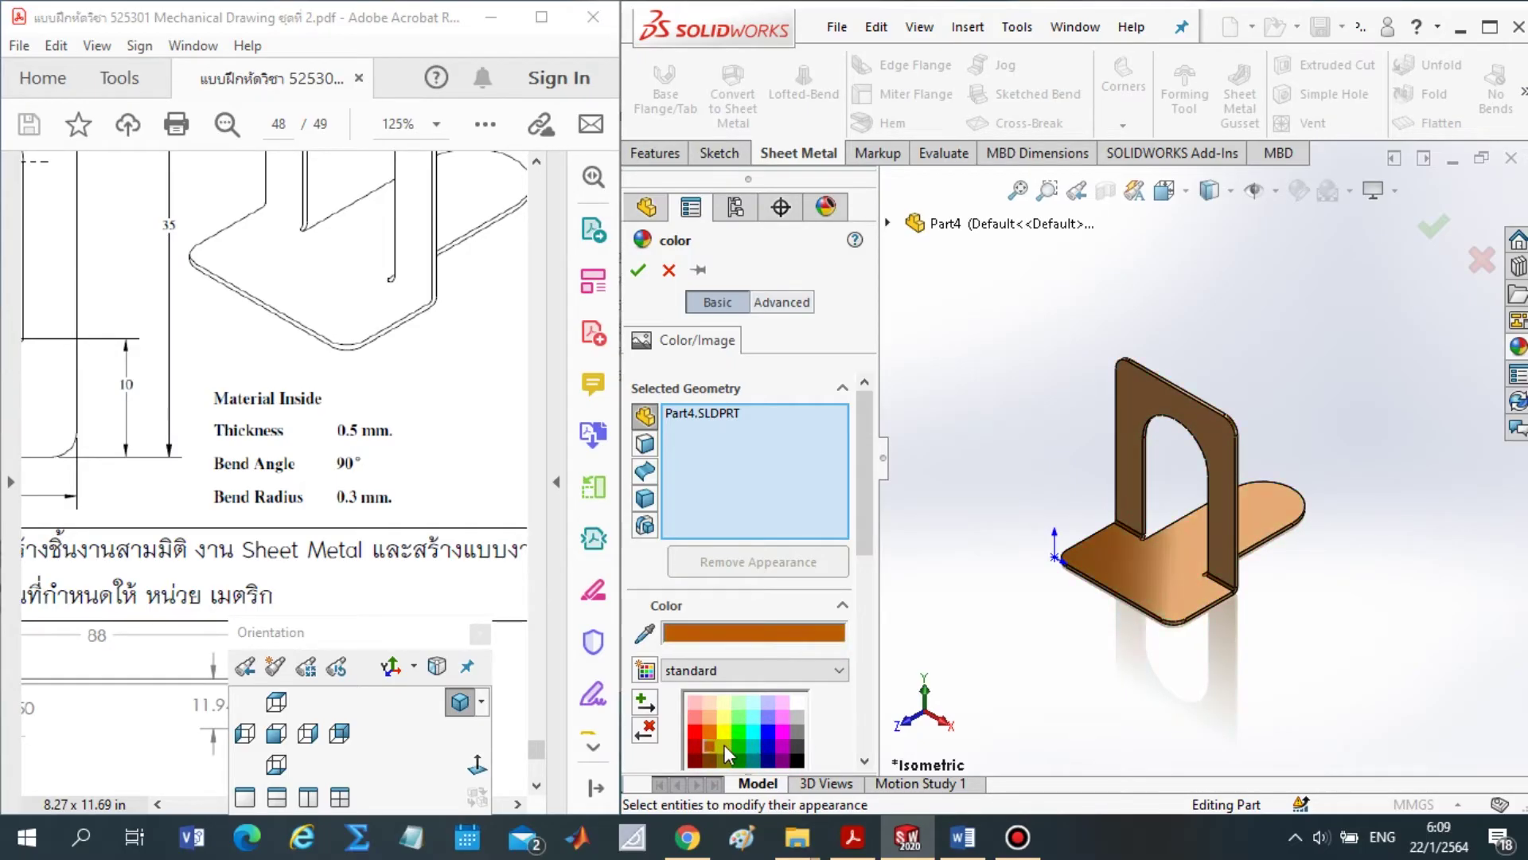
{"action": "left_click", "coordinate": [695, 732]}
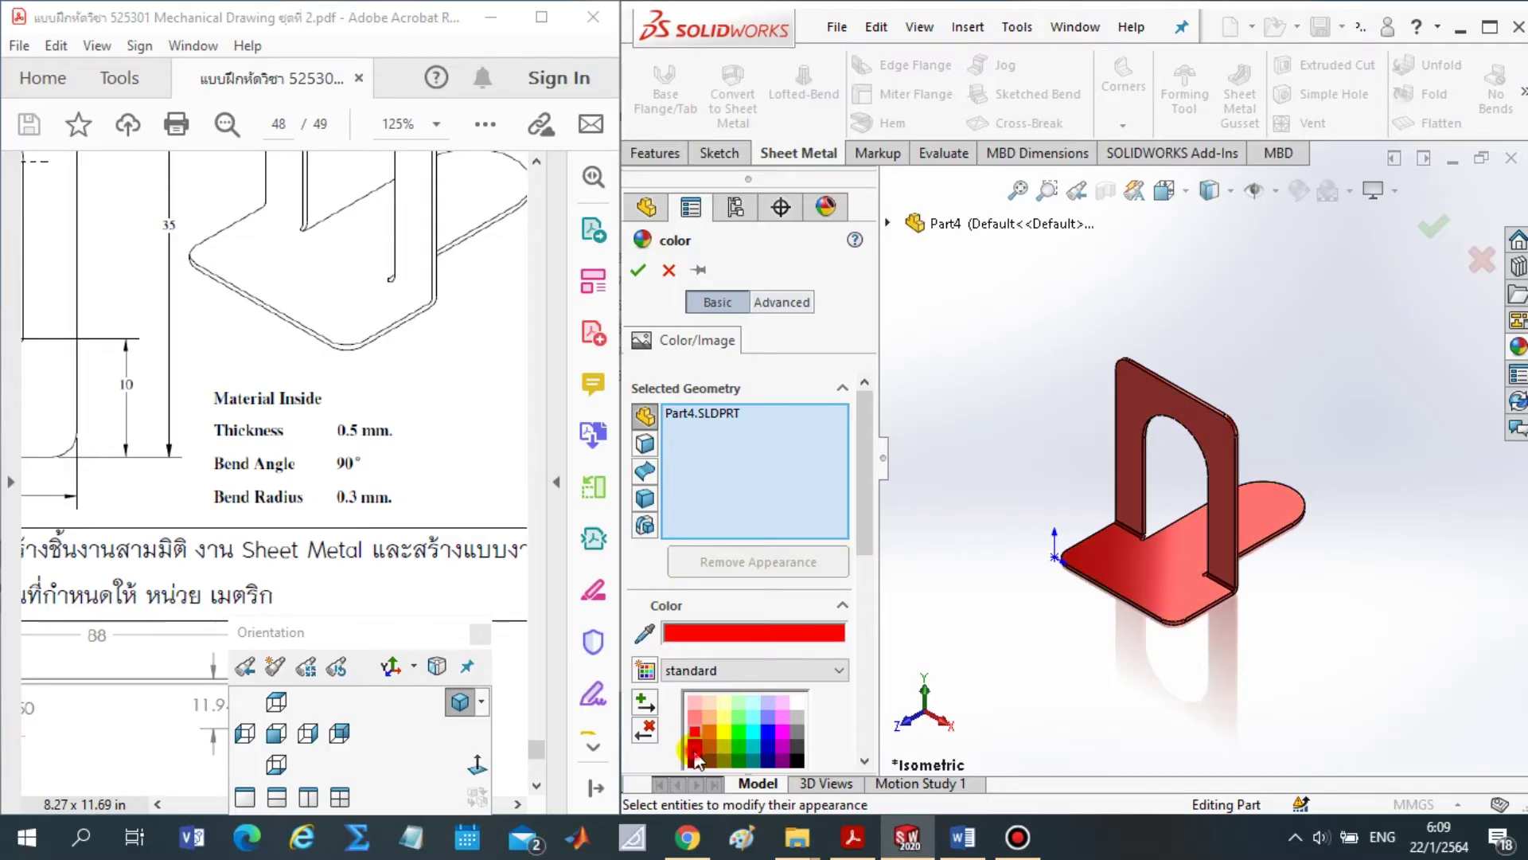
{"action": "left_click", "coordinate": [695, 746]}
{"action": "left_click", "coordinate": [697, 726]}
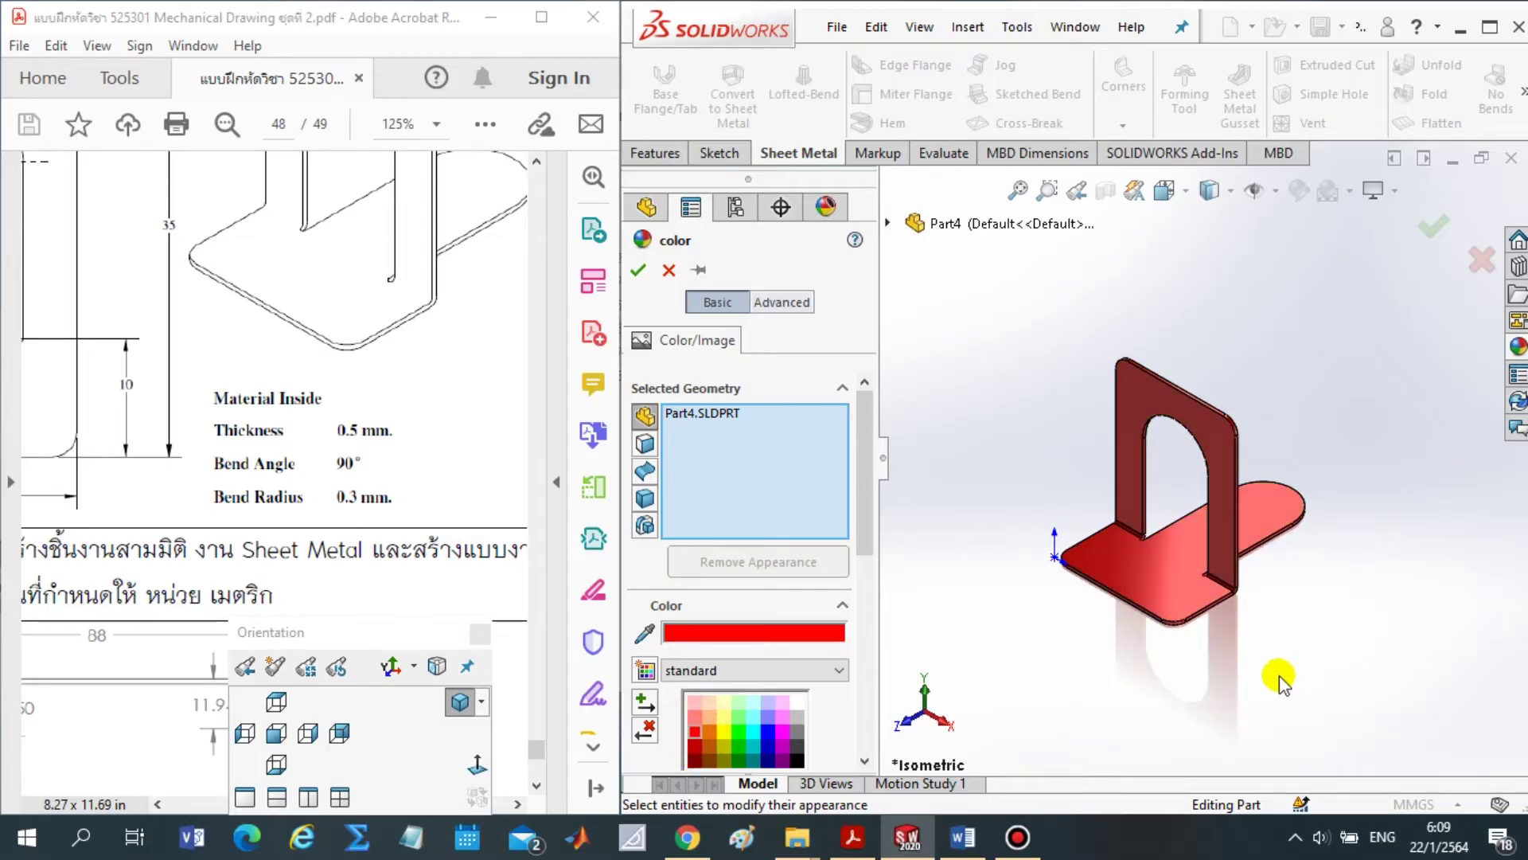
{"action": "left_click", "coordinate": [638, 270]}
Reopen the part's colour appearance and preview bright magenta after comparing blue and dark purple
{"action": "scroll", "coordinate": [1282, 580], "scroll_direction": "down", "scroll_amount": 3}
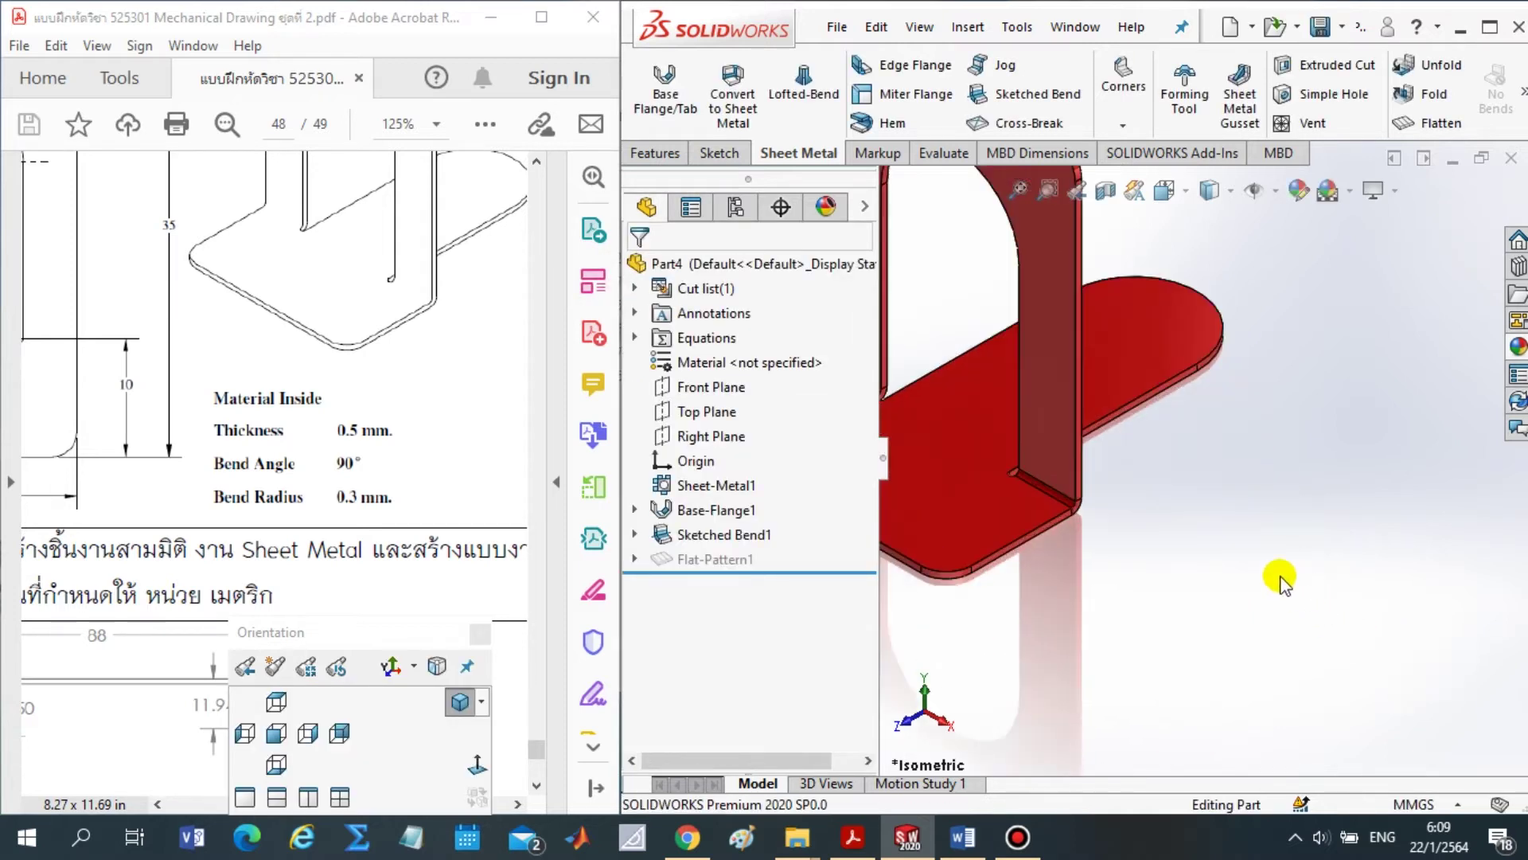
{"action": "scroll", "coordinate": [1118, 543], "scroll_direction": "up", "scroll_amount": 3}
{"action": "scroll", "coordinate": [1191, 581], "scroll_direction": "down", "scroll_amount": 3}
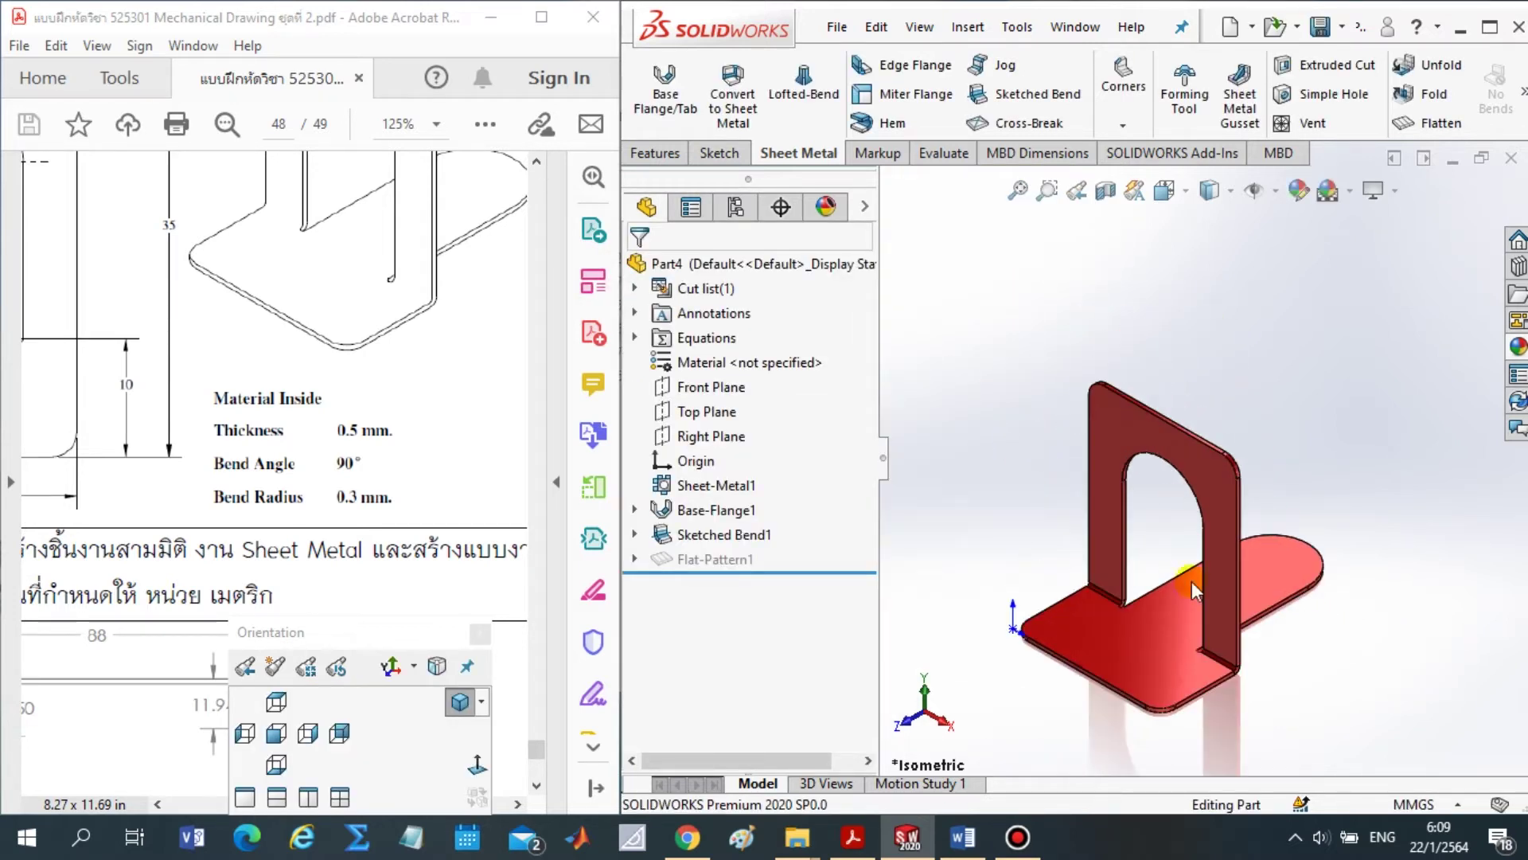
{"action": "left_click_drag", "start_coordinate": [374, 638], "coordinate": [440, 637]}
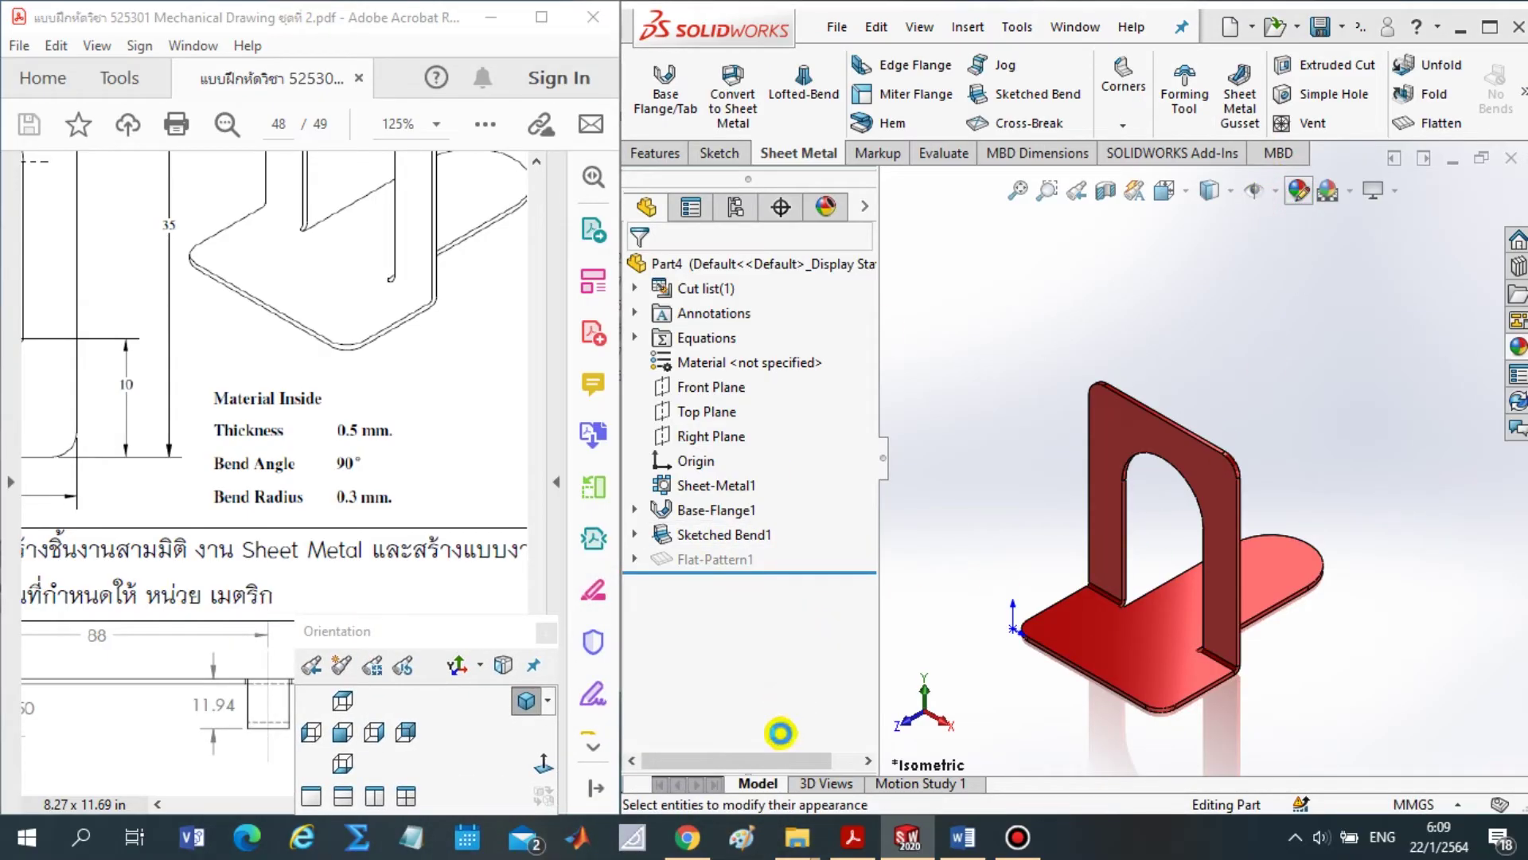
{"action": "left_click", "coordinate": [734, 700]}
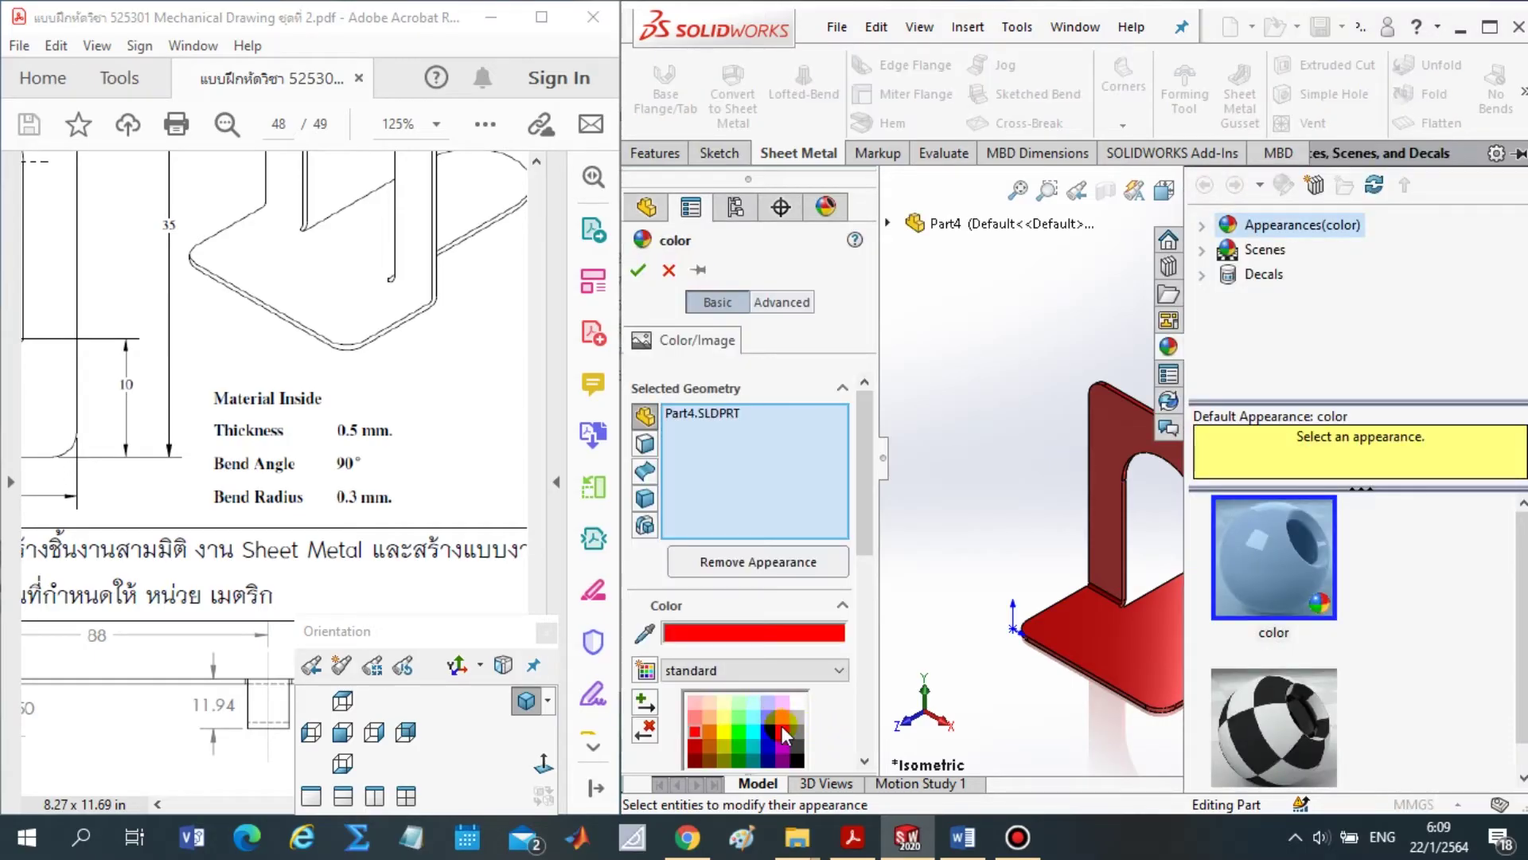
{"action": "left_click", "coordinate": [739, 742]}
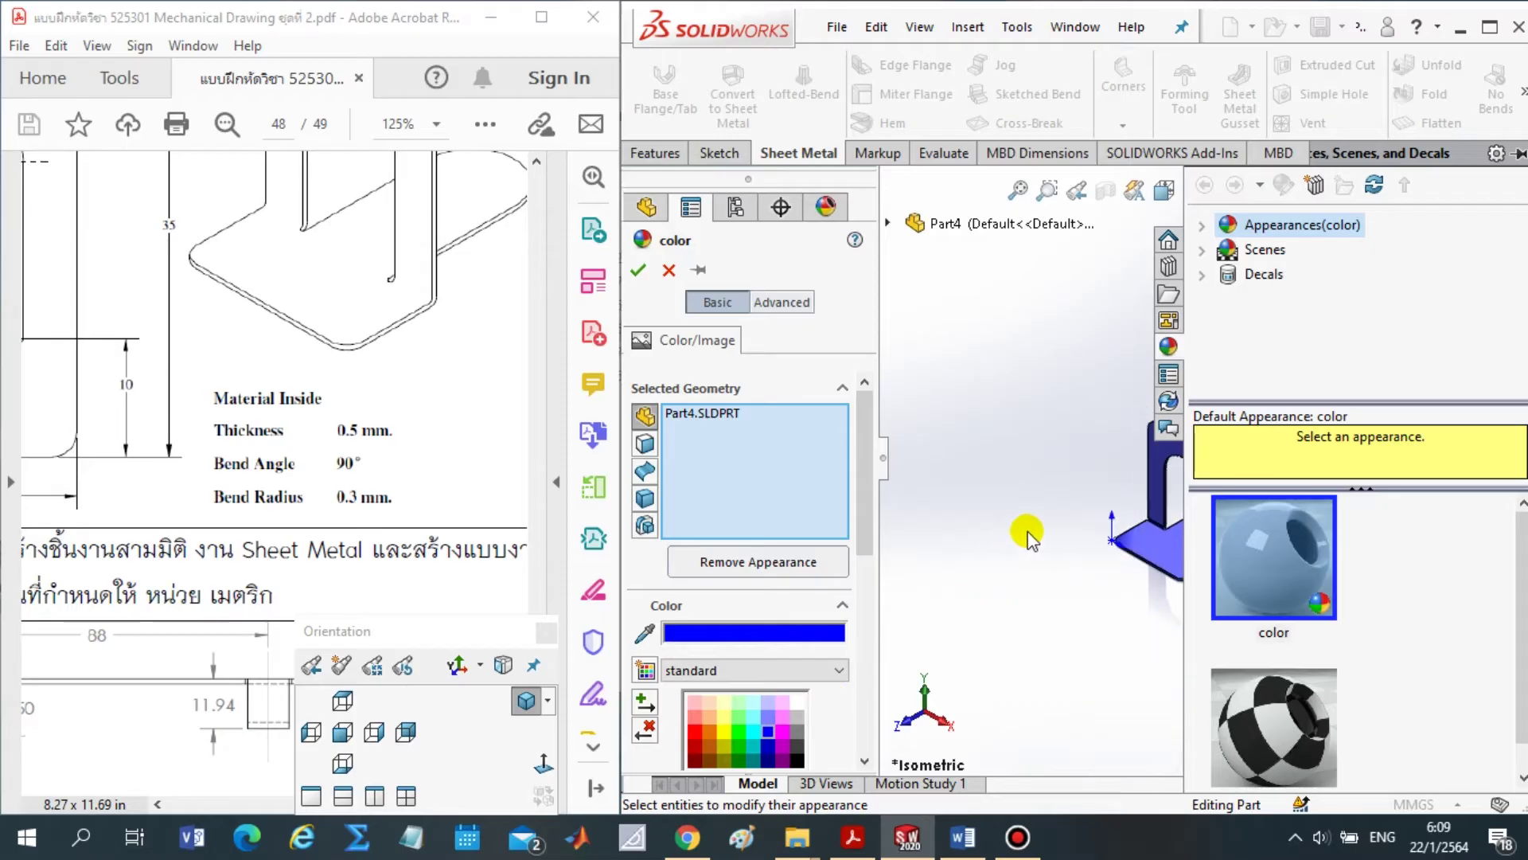
{"action": "left_click", "coordinate": [999, 536]}
{"action": "scroll", "coordinate": [1230, 621], "scroll_direction": "down", "scroll_amount": 3}
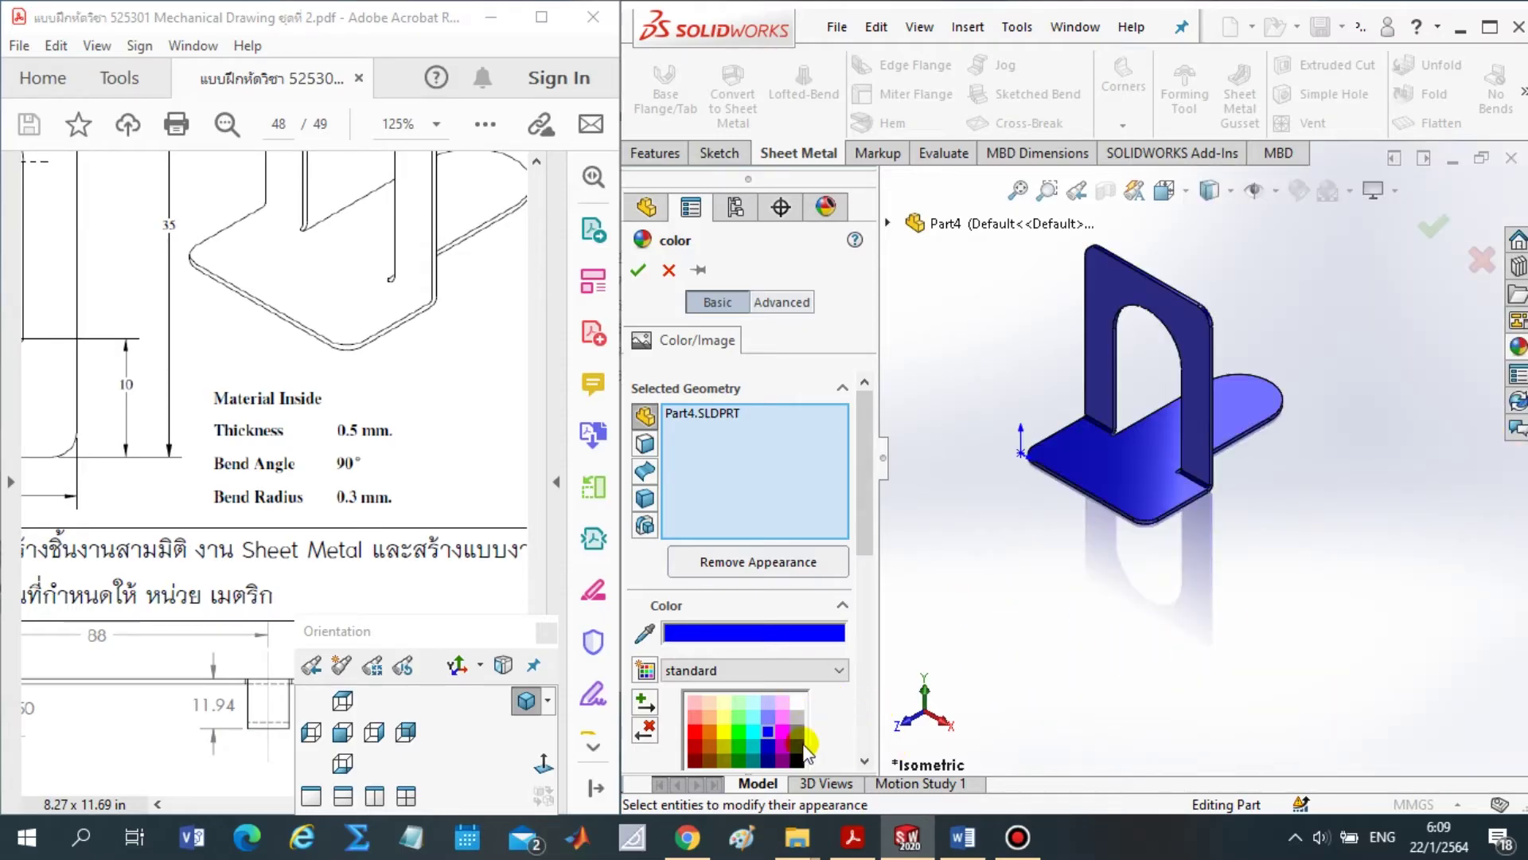
{"action": "left_click", "coordinate": [783, 730]}
{"action": "left_click", "coordinate": [788, 739]}
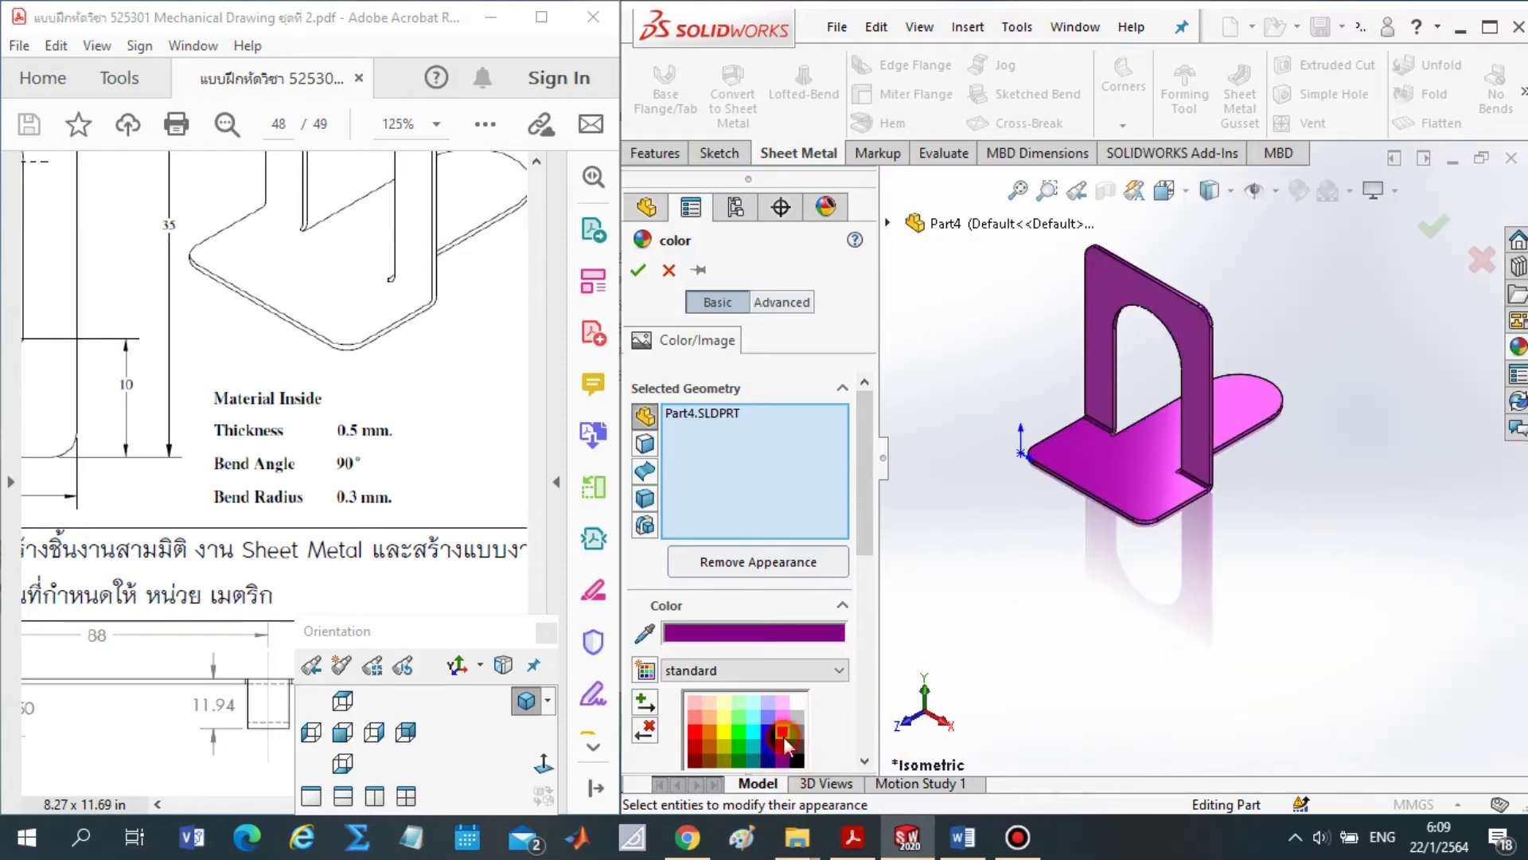
{"action": "left_click", "coordinate": [785, 752]}
{"action": "left_click", "coordinate": [784, 738]}
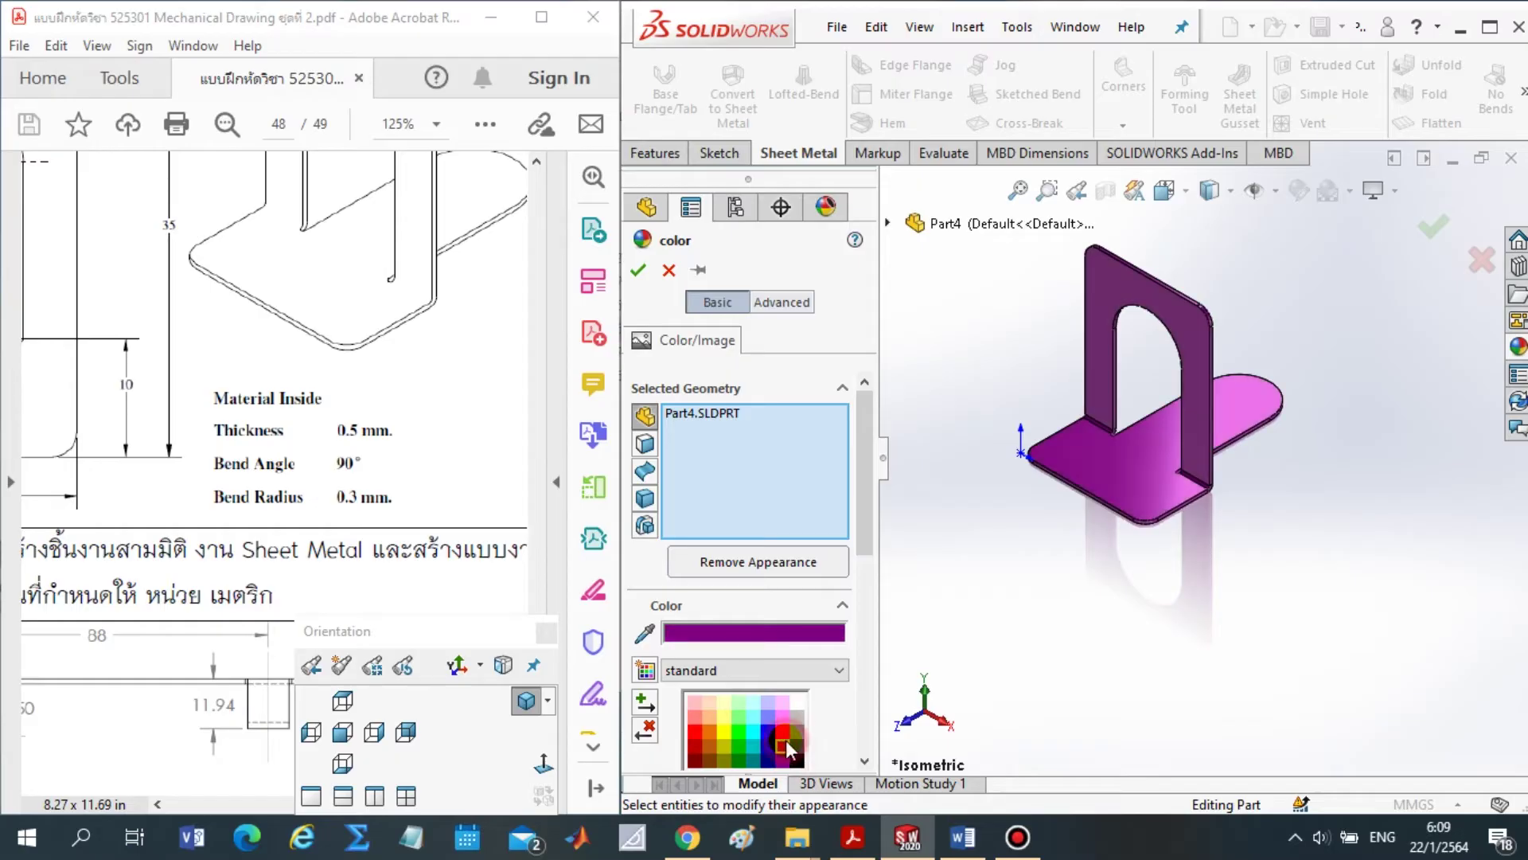
{"action": "left_click", "coordinate": [787, 733]}
{"action": "left_click", "coordinate": [781, 735]}
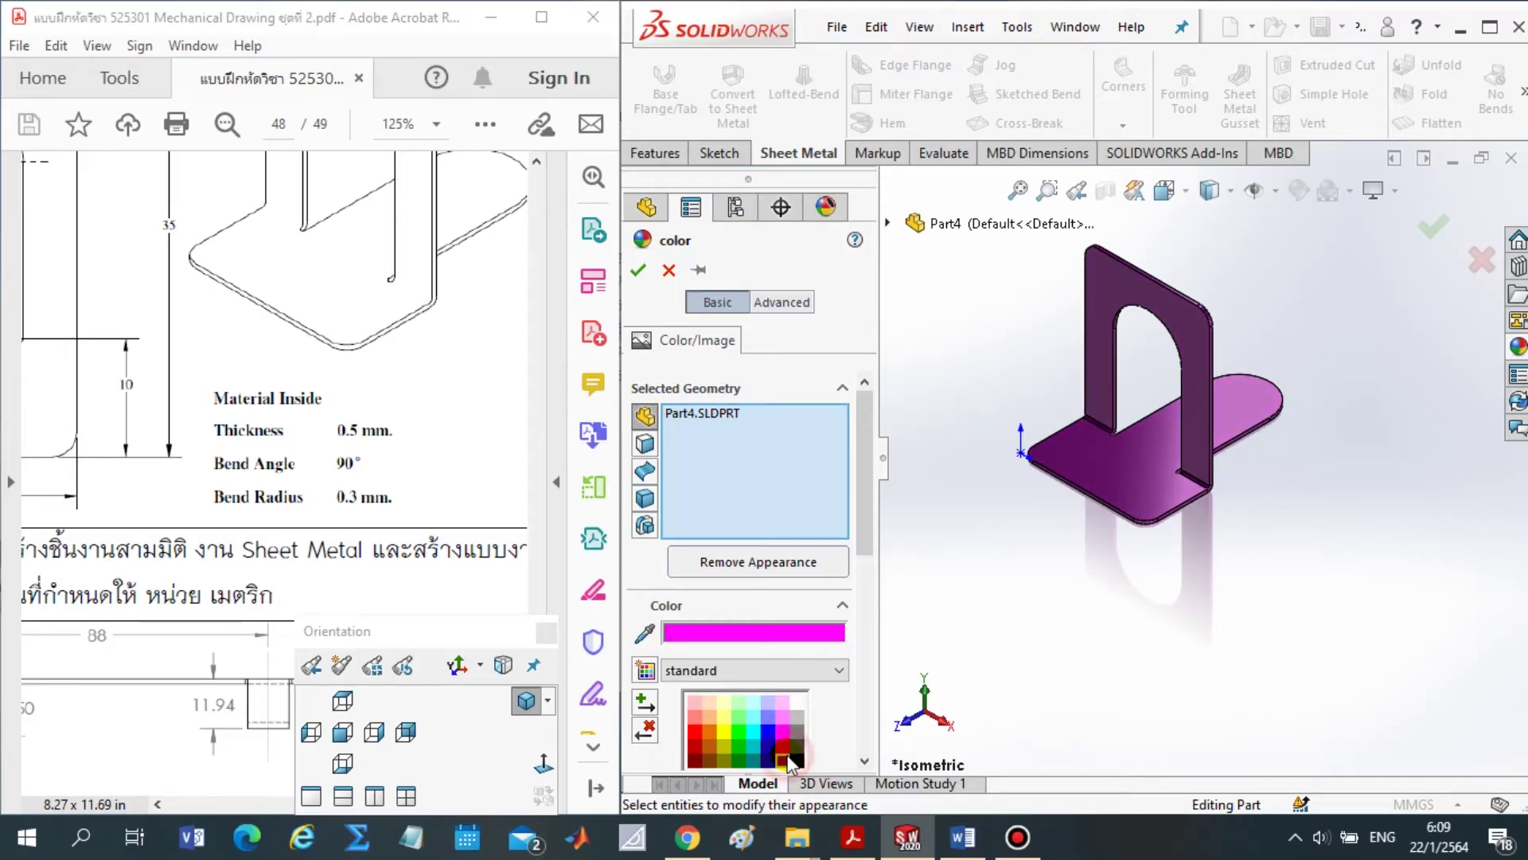
{"action": "left_click", "coordinate": [785, 742]}
{"action": "left_click", "coordinate": [788, 753]}
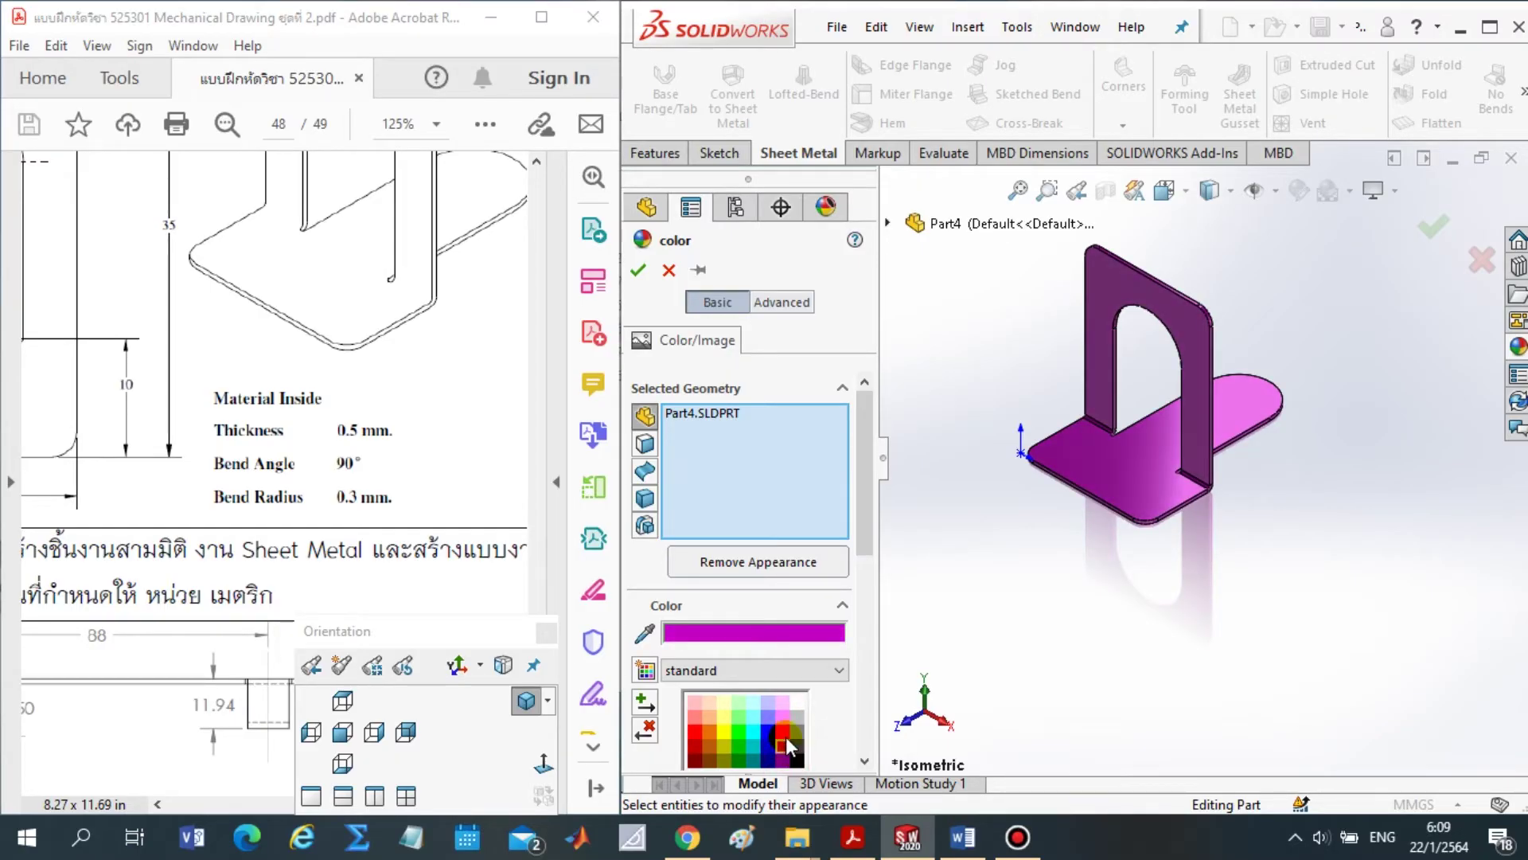
Apply the magenta appearance and bring the PDF's dimensioned bracket drawing back into view
{"action": "left_click", "coordinate": [648, 279]}
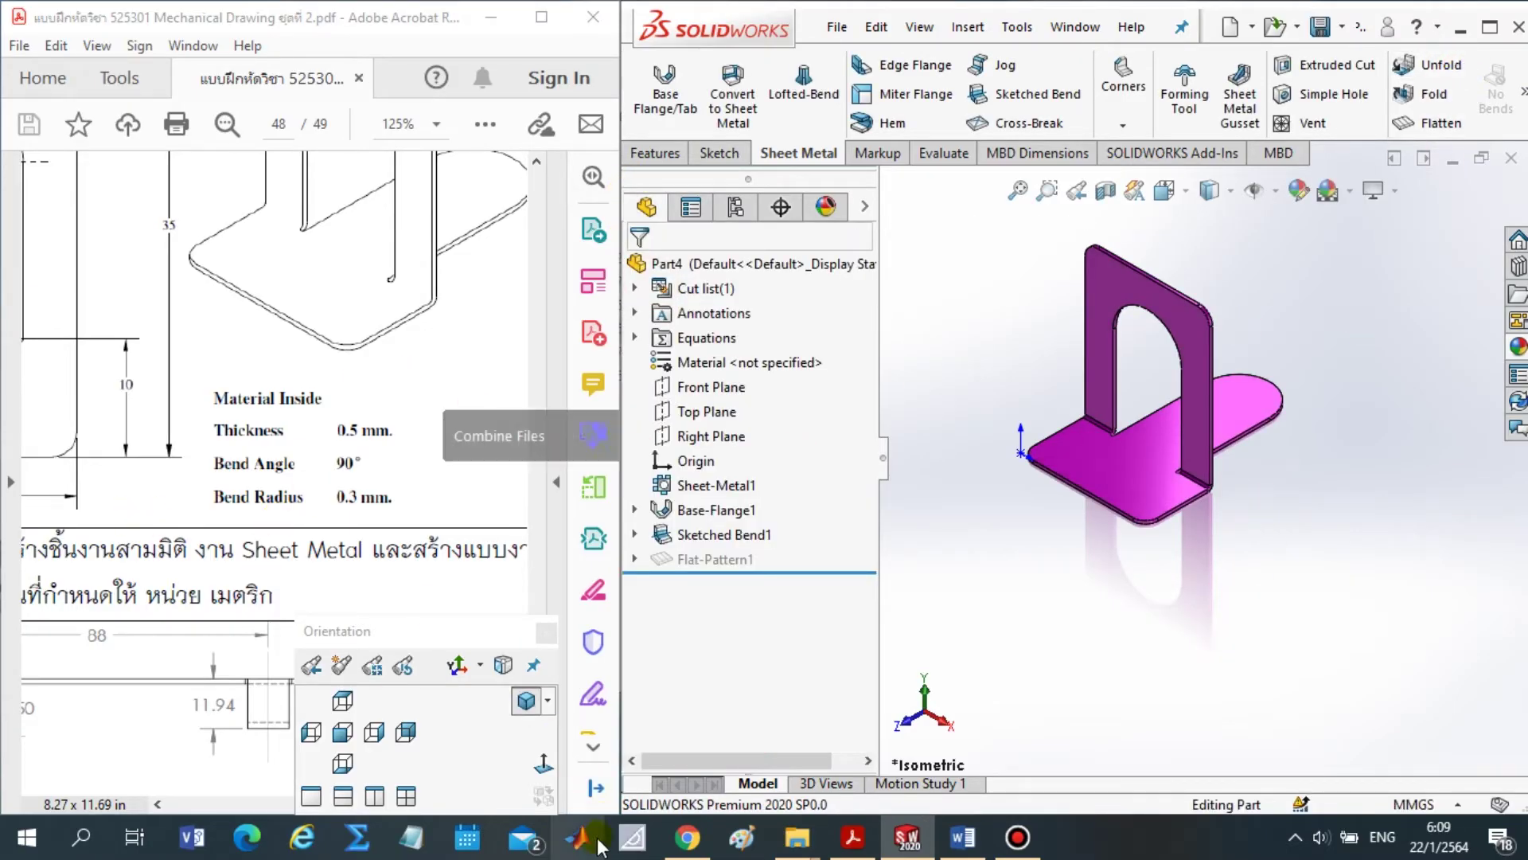
{"action": "left_click", "coordinate": [434, 629]}
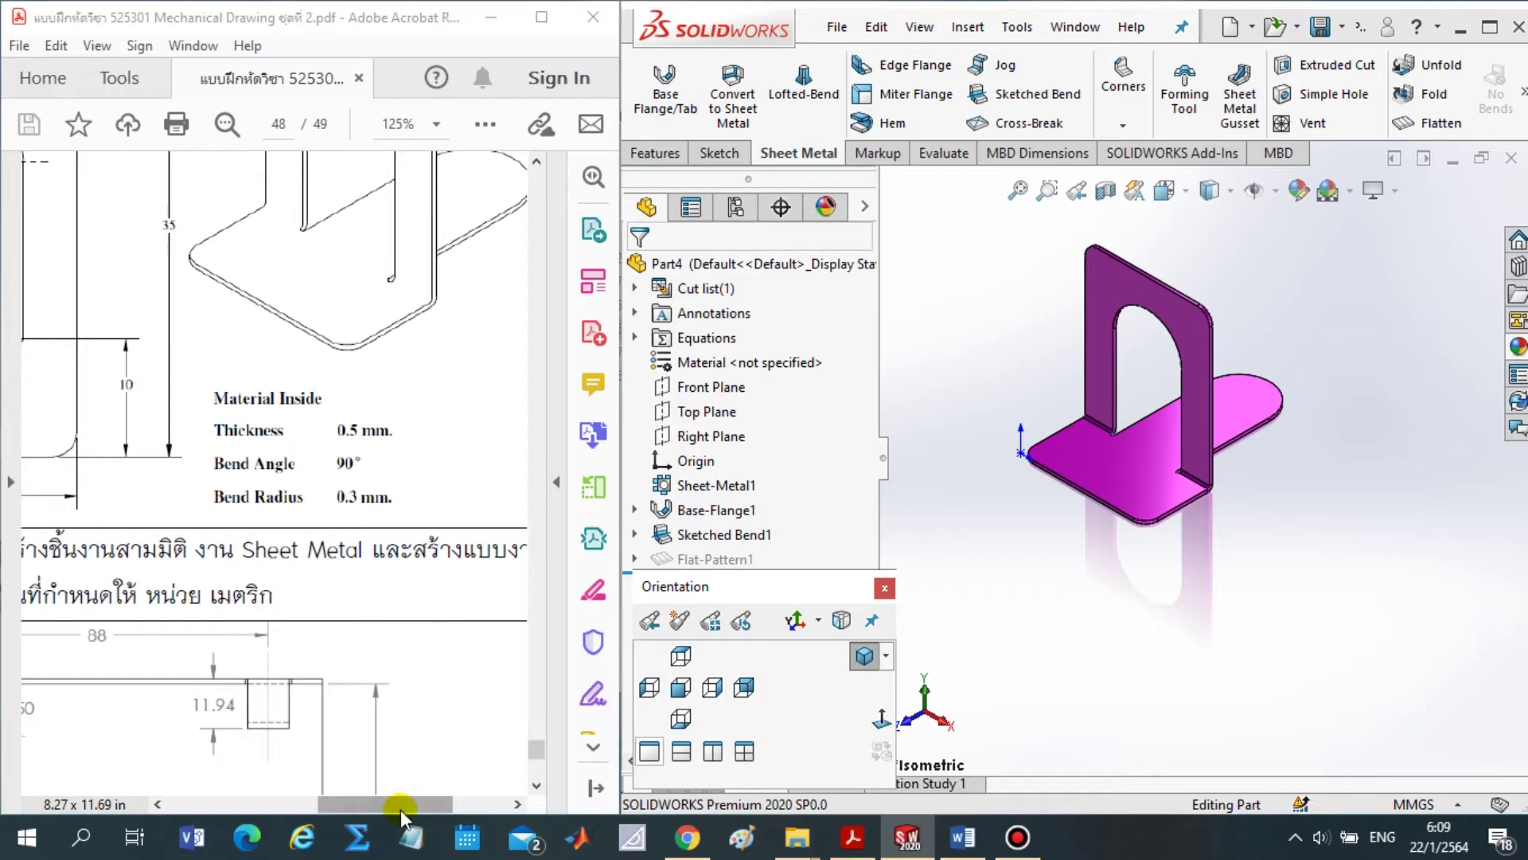
{"action": "left_click_drag", "start_coordinate": [400, 804], "coordinate": [253, 804]}
{"action": "scroll", "coordinate": [302, 438], "scroll_direction": "down", "scroll_amount": 5}
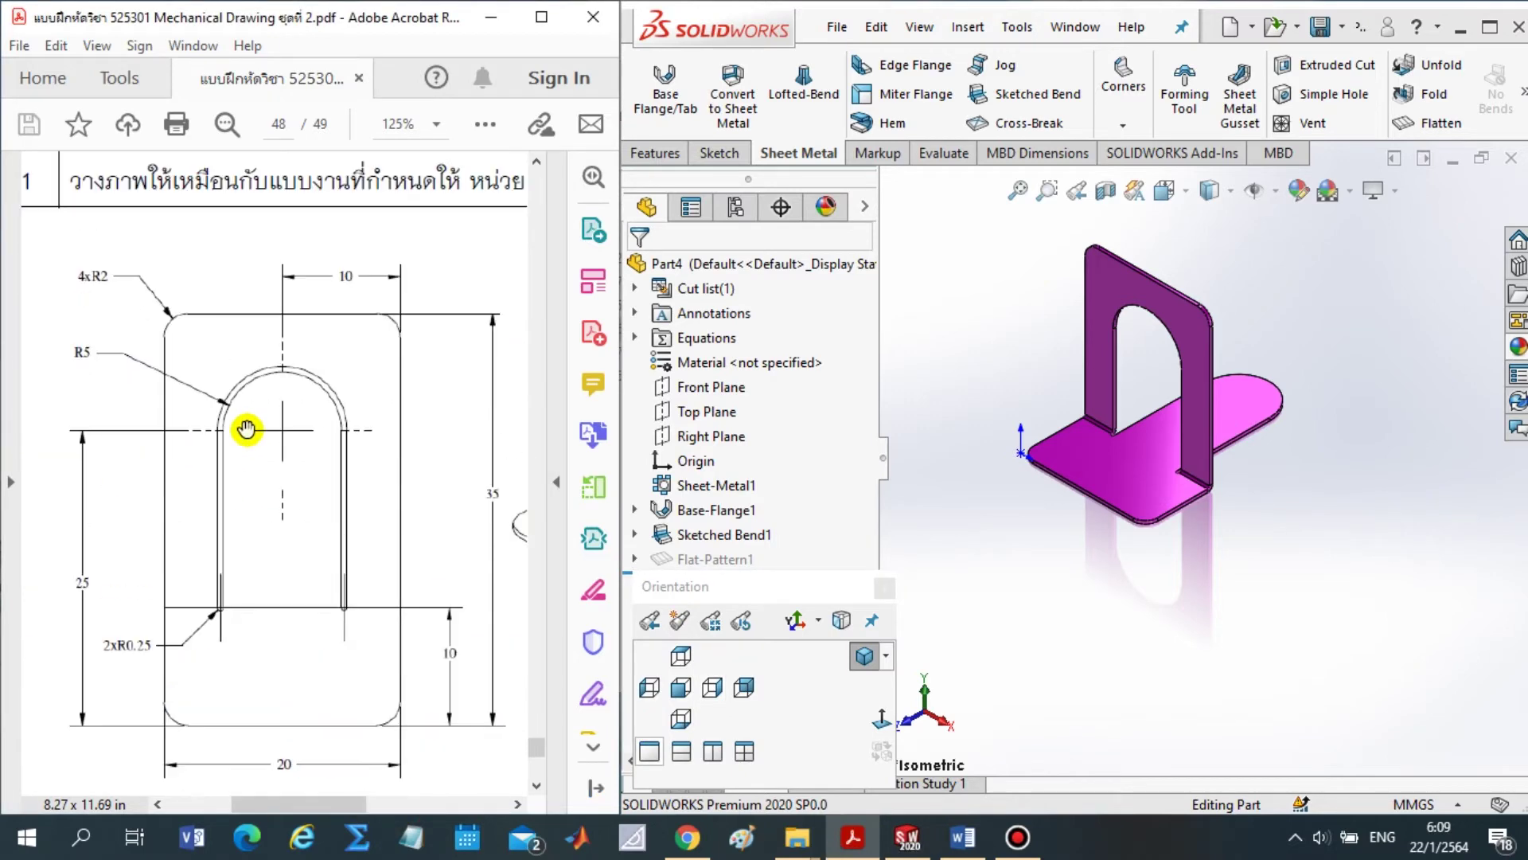
{"action": "scroll", "coordinate": [246, 430], "scroll_direction": "up", "scroll_amount": 3}
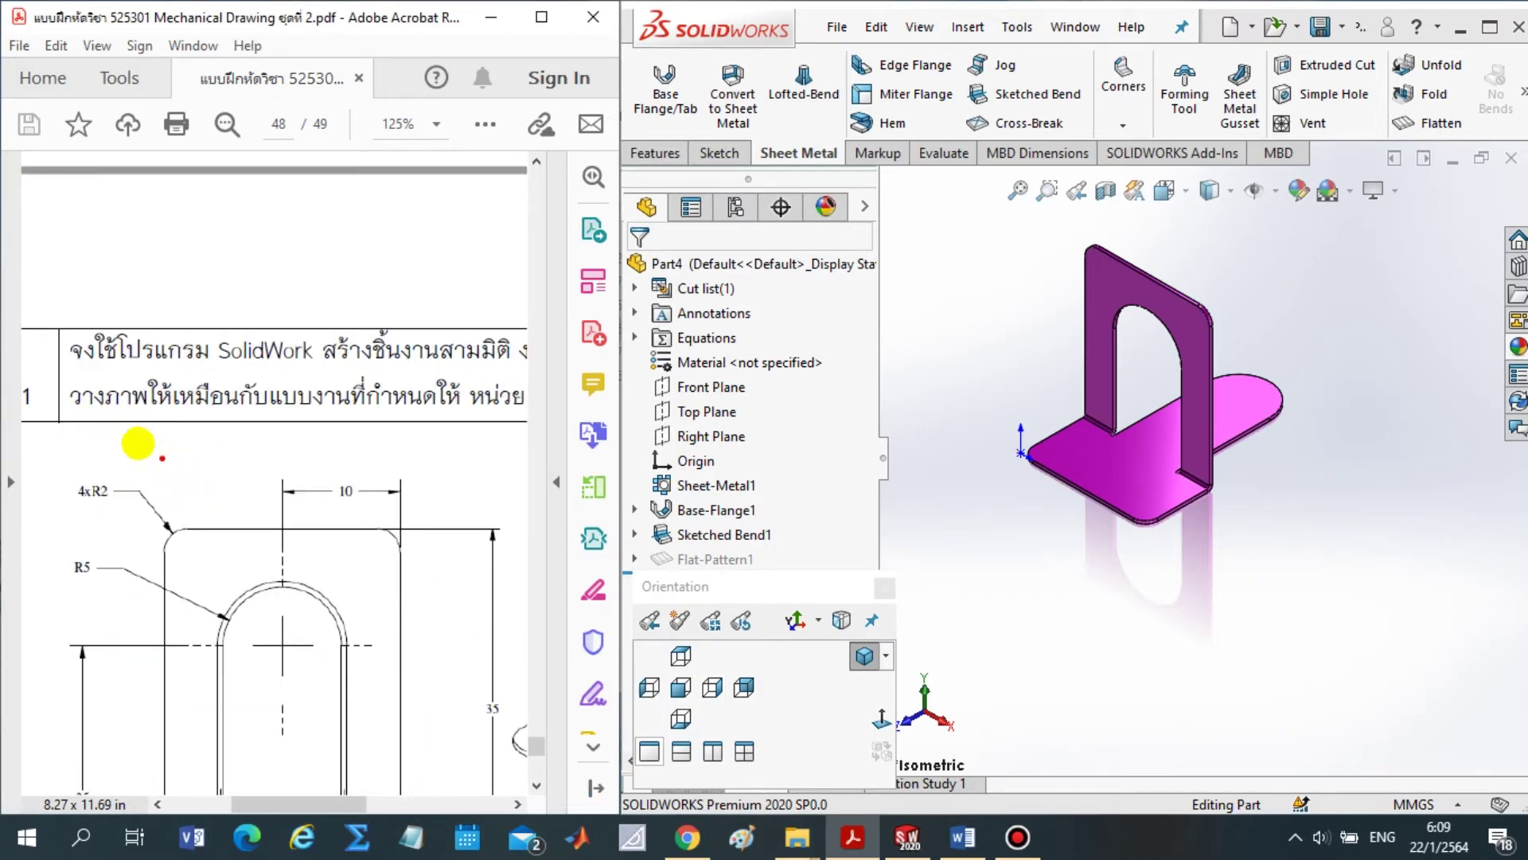
{"action": "left_click_drag", "start_coordinate": [163, 445], "coordinate": [45, 436]}
{"action": "left_click_drag", "start_coordinate": [148, 349], "coordinate": [466, 420]}
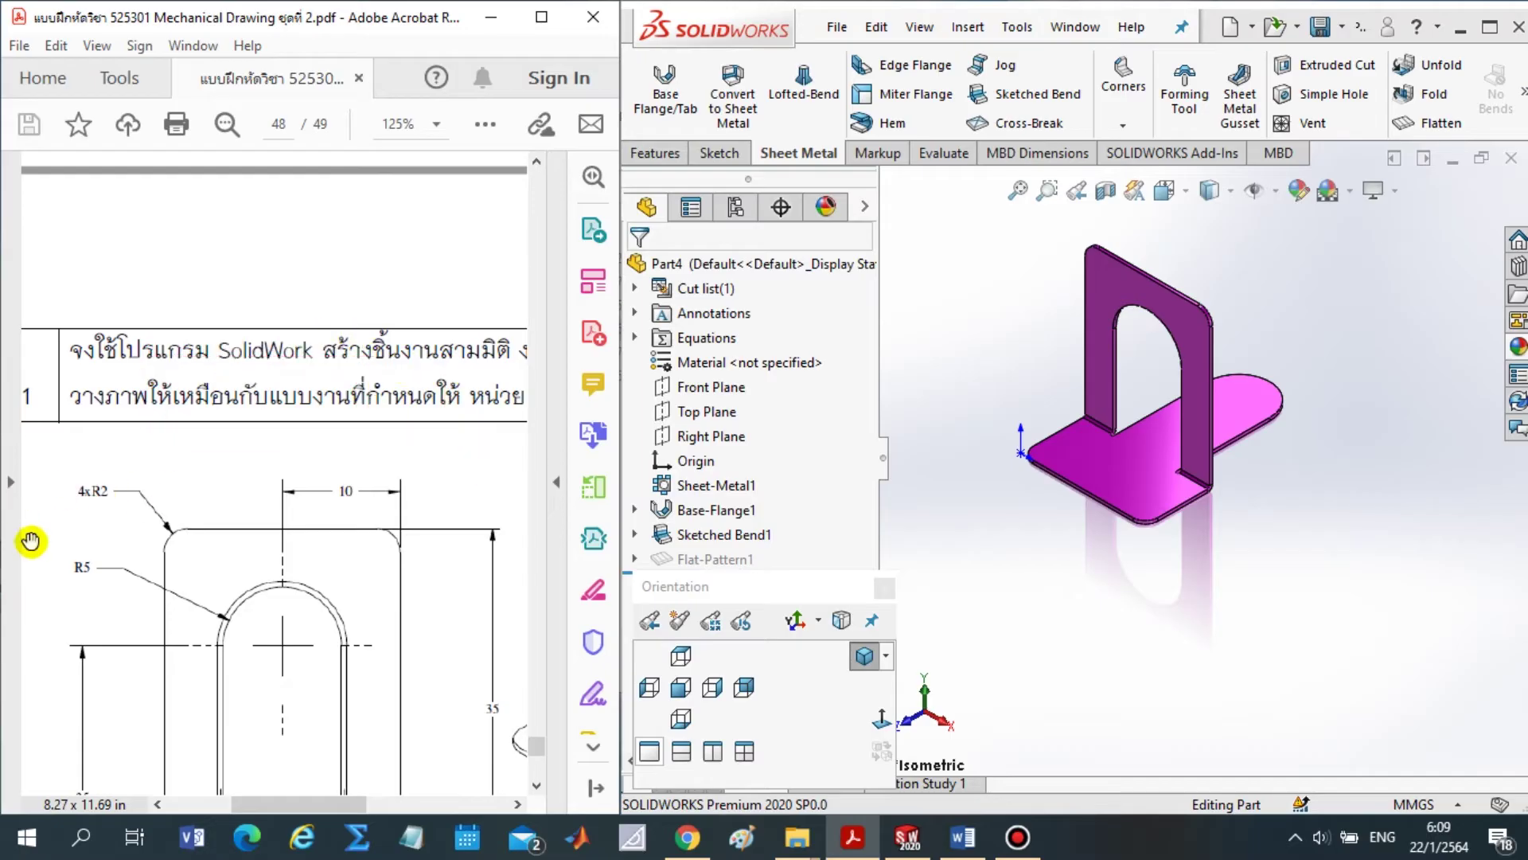
{"action": "scroll", "coordinate": [385, 624], "scroll_direction": "down", "scroll_amount": 5}
{"action": "scroll", "coordinate": [446, 589], "scroll_direction": "up", "scroll_amount": 1}
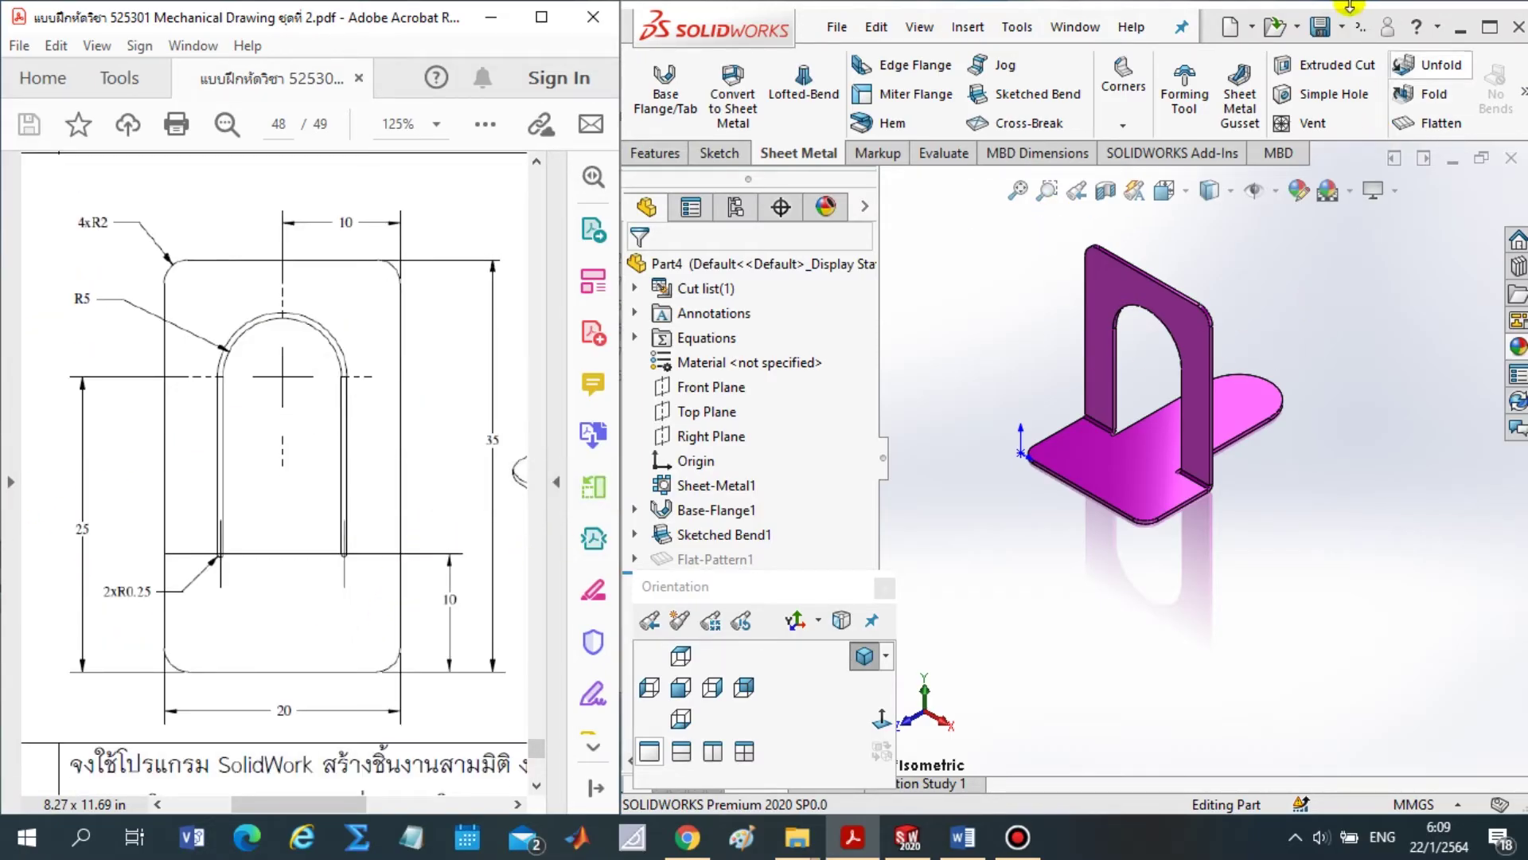
Save the magenta bookend part as 5-19, replacing the Part4 name
{"action": "left_click", "coordinate": [1321, 28]}
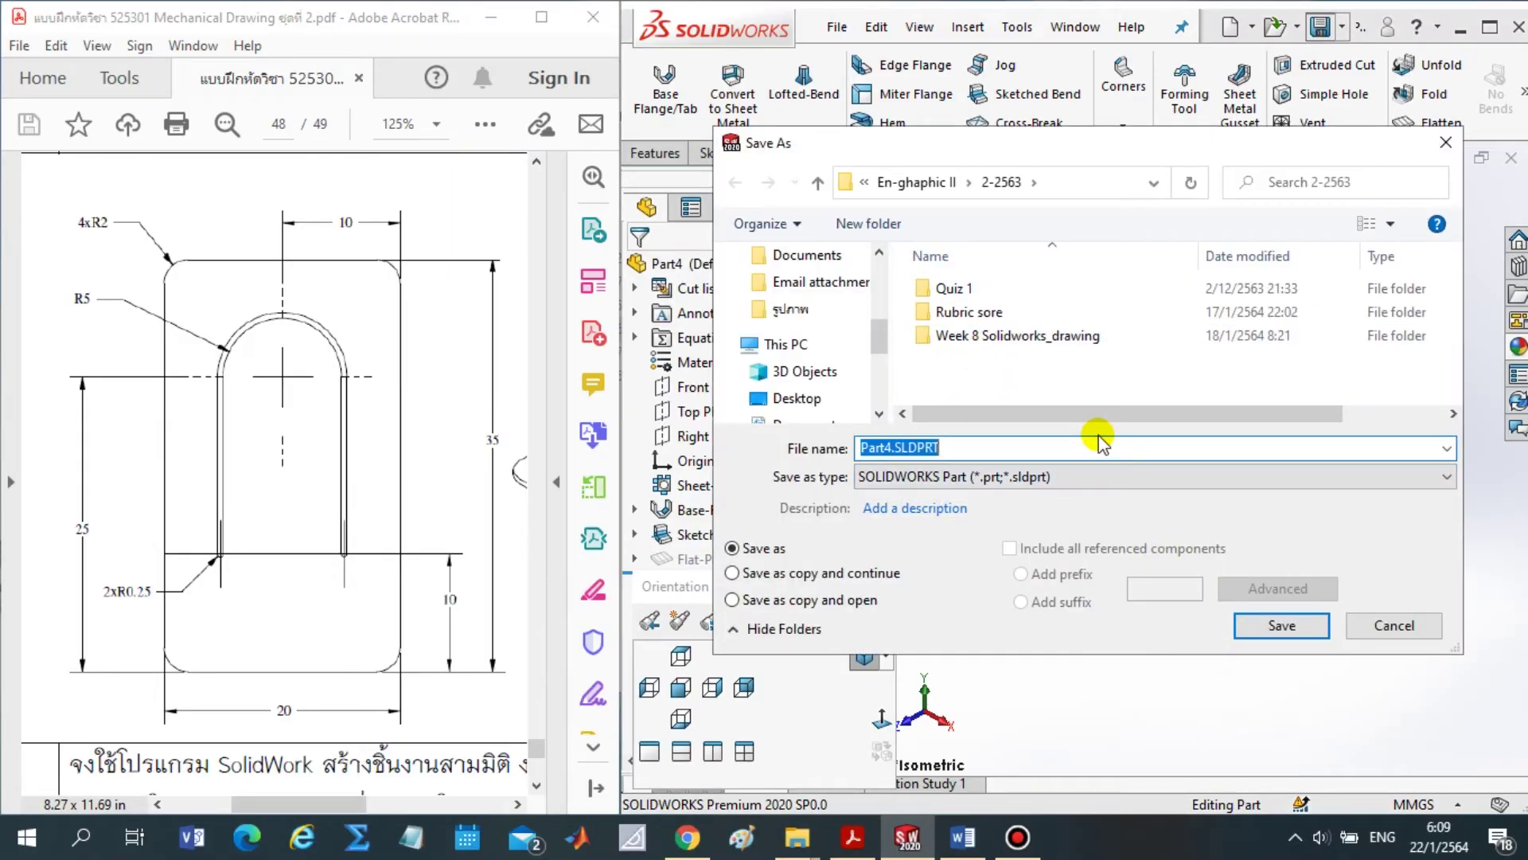
{"action": "left_click", "coordinate": [1046, 507]}
{"action": "type", "text": "5-19"}
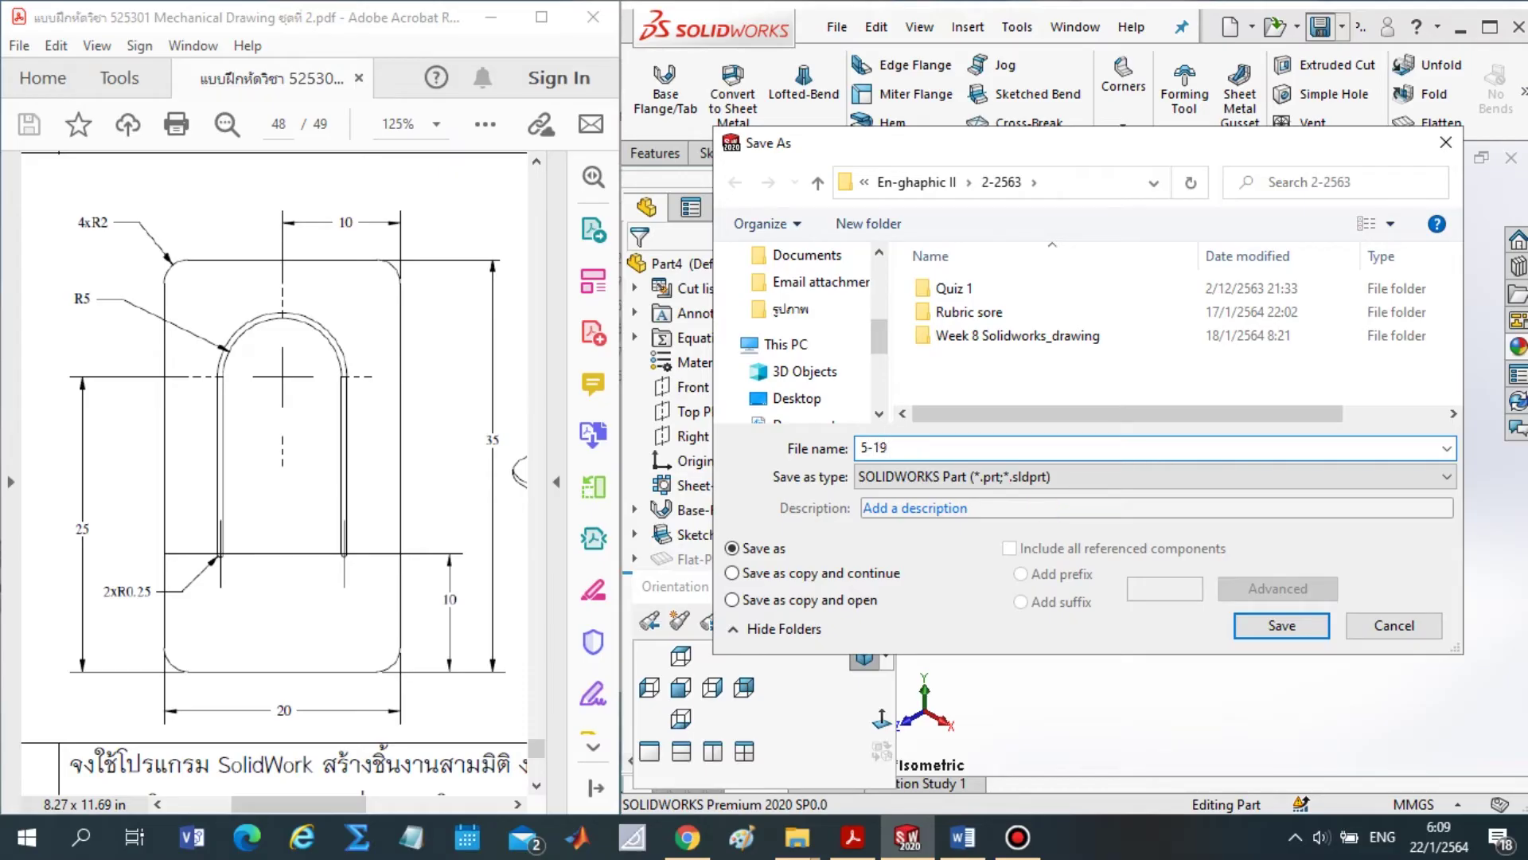
{"action": "key", "text": "Return"}
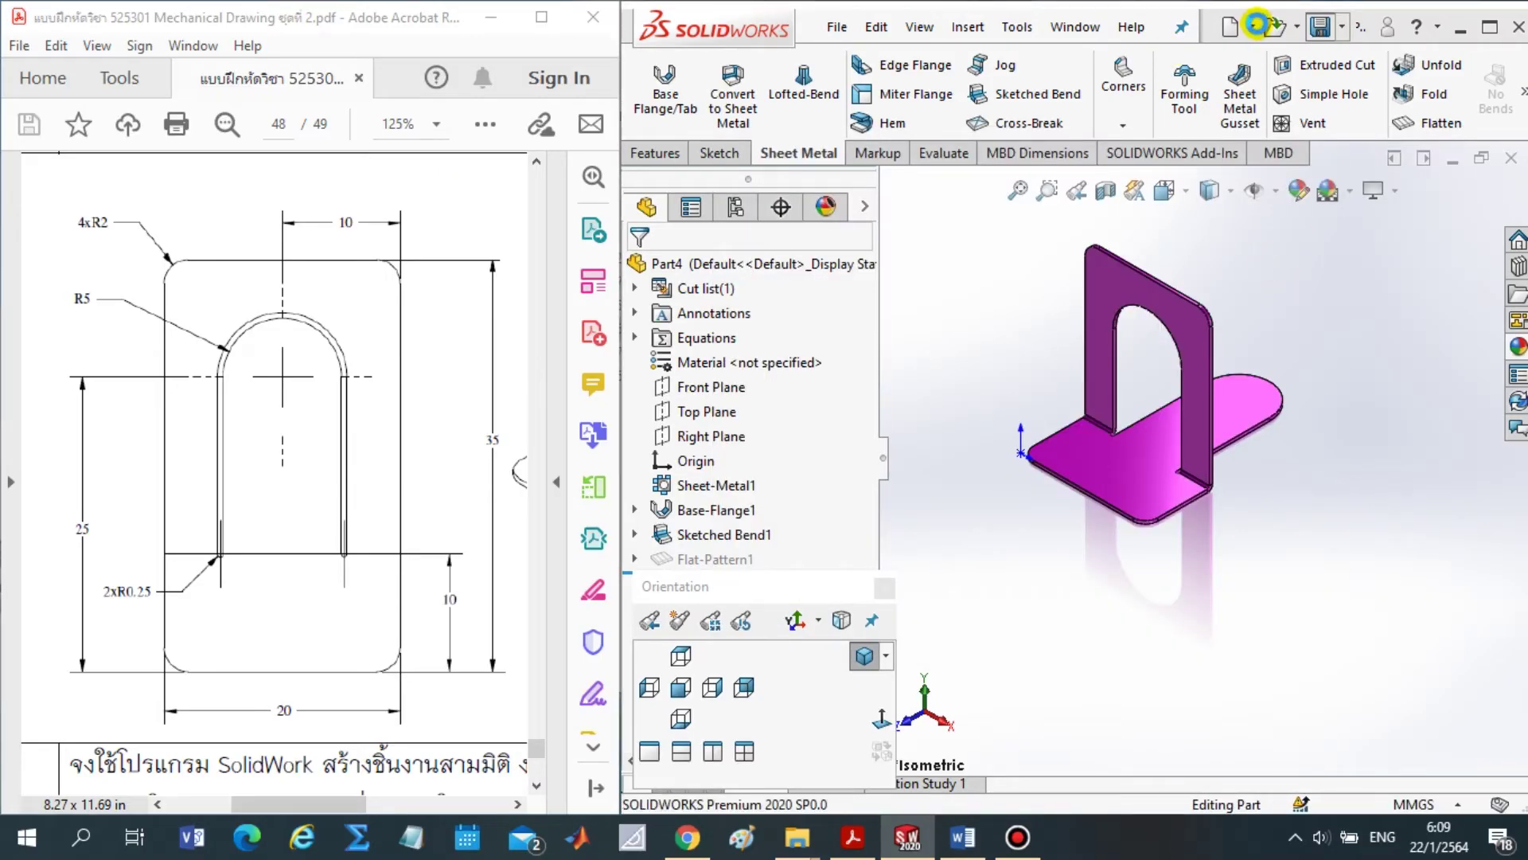
{"action": "mouse_move", "coordinate": [795, 838]}
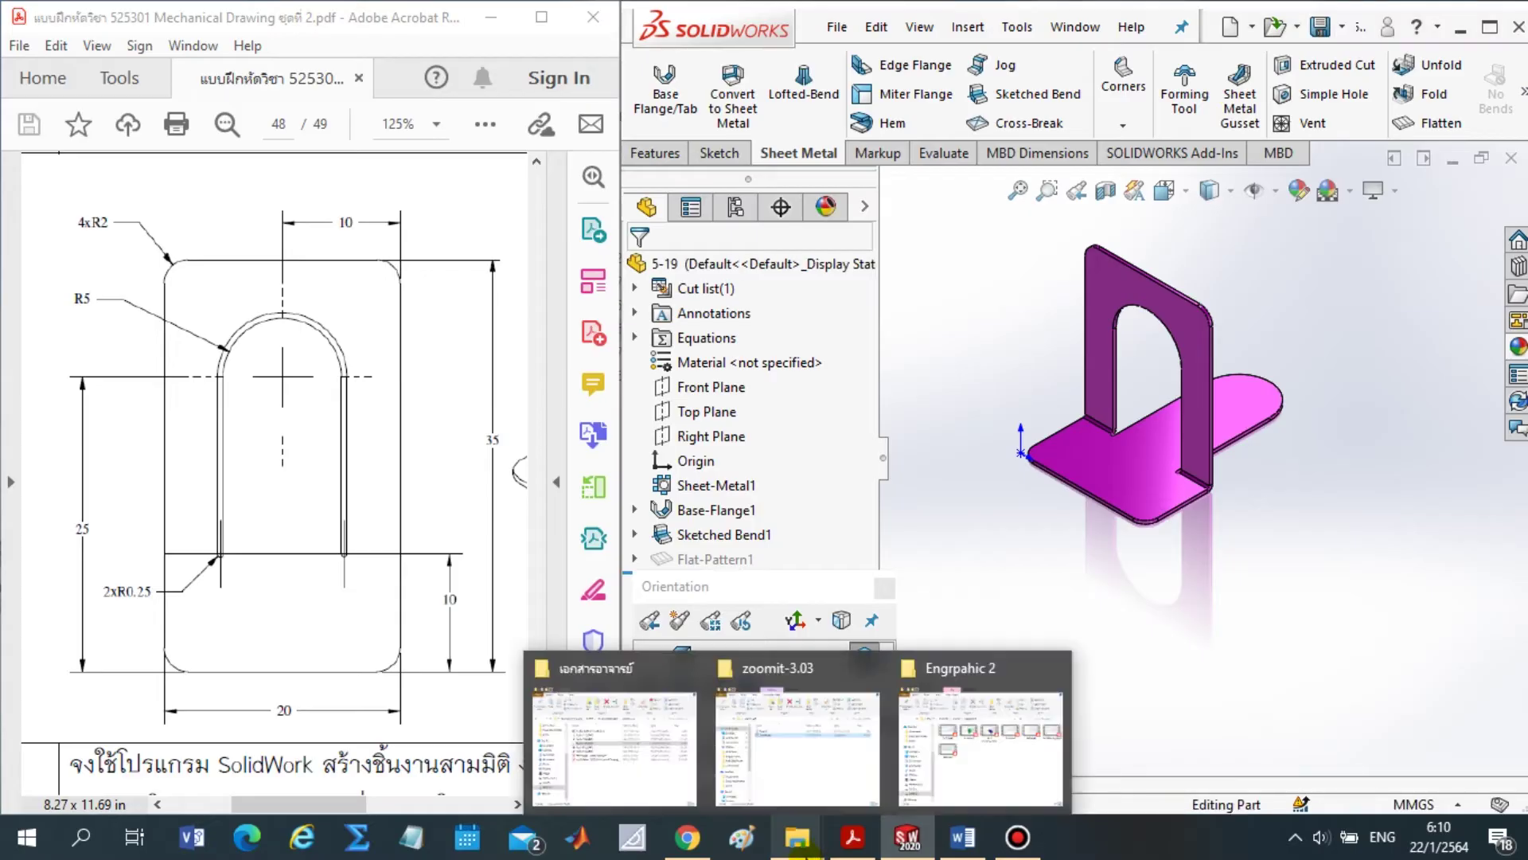
Open the earlier 5-18.SLDDRW drawing from the 2-2563 folder in File Explorer
{"action": "left_click", "coordinate": [690, 746]}
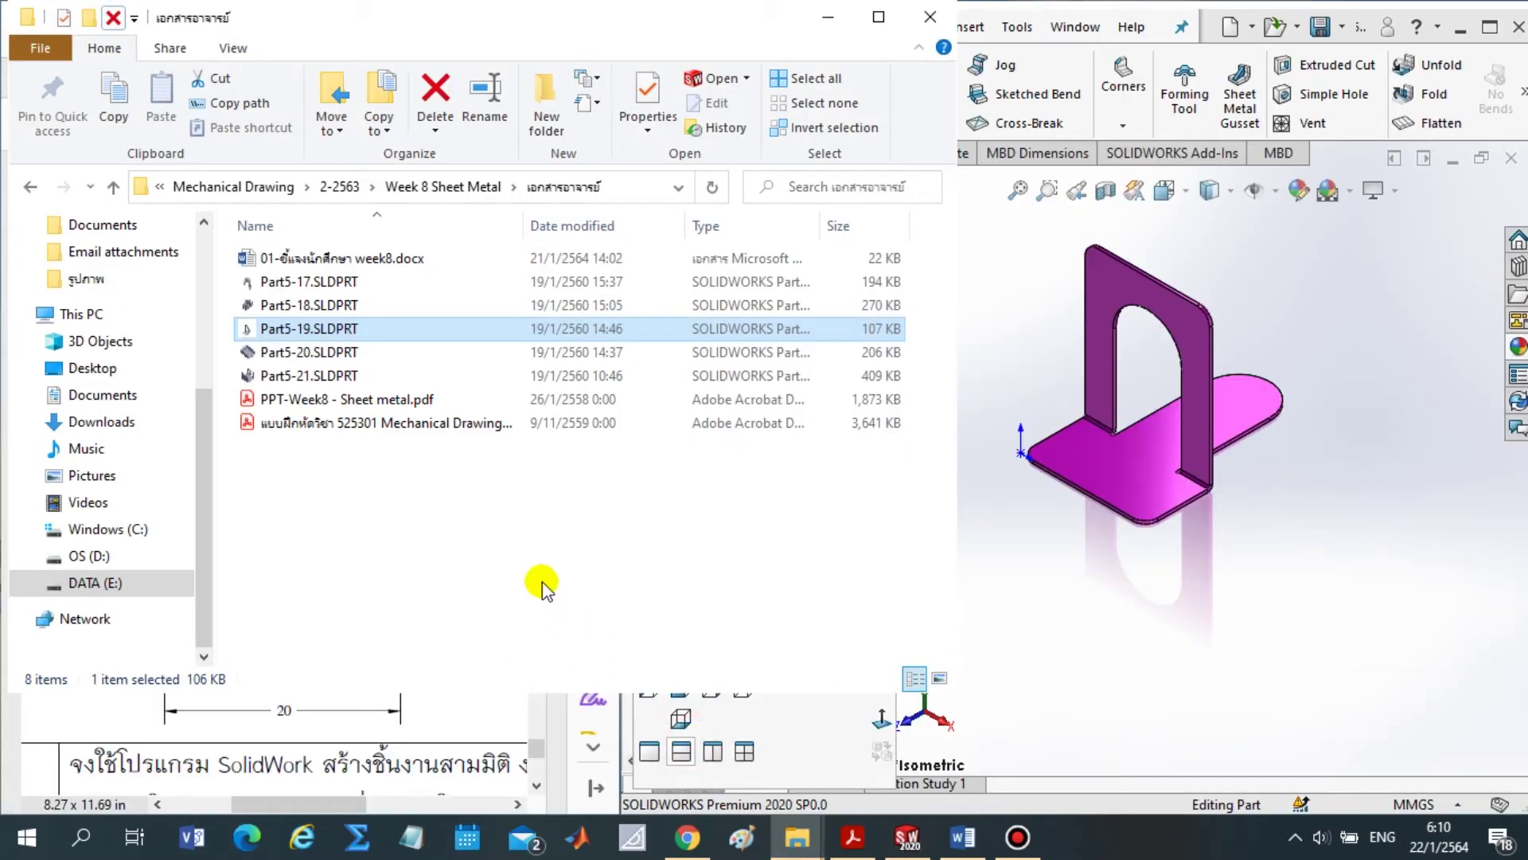
{"action": "left_click", "coordinate": [516, 540]}
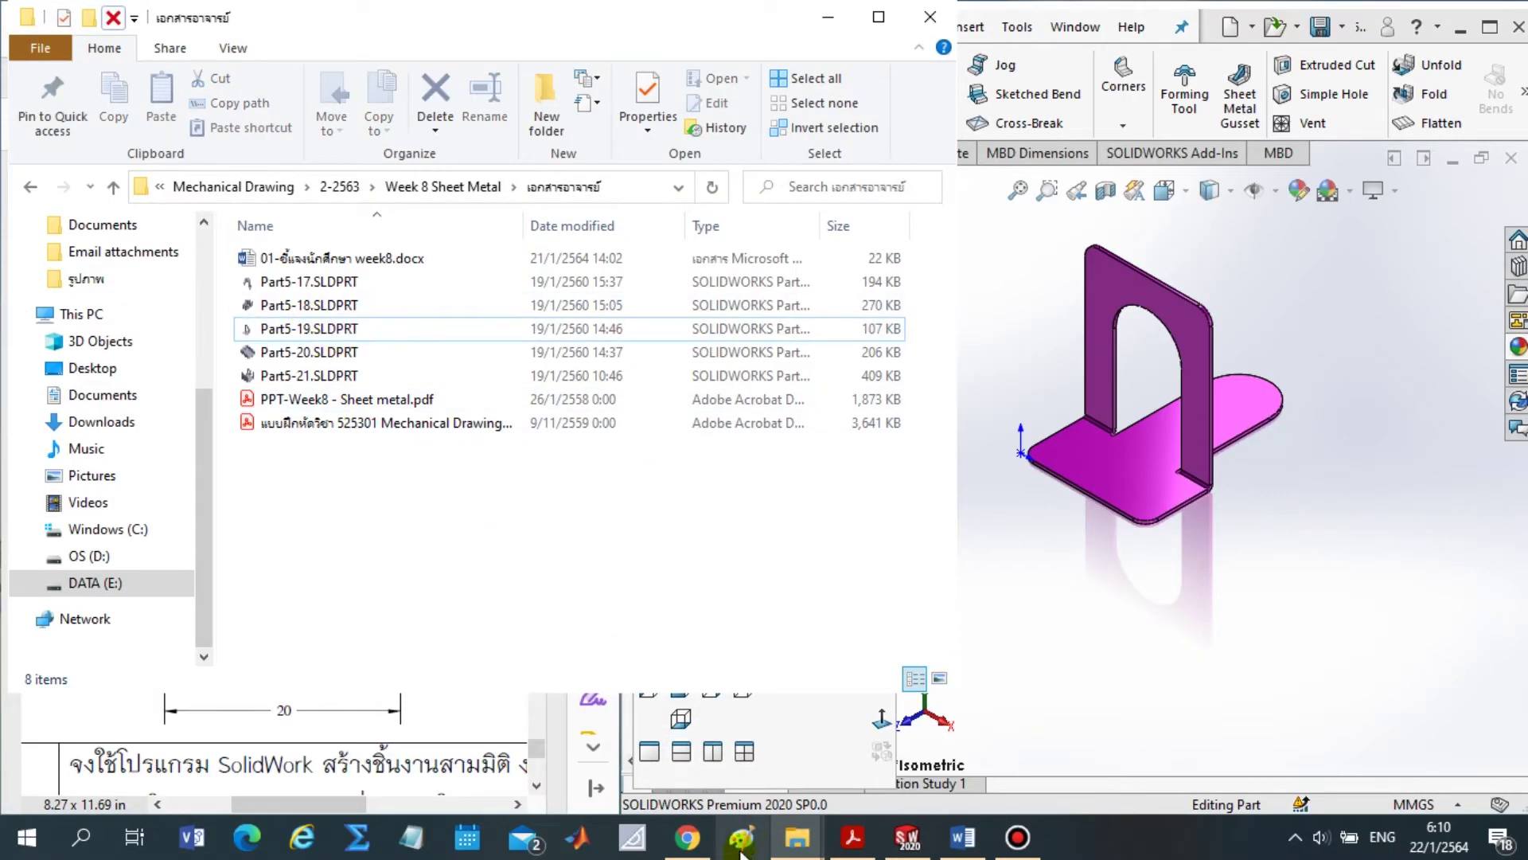
{"action": "left_click", "coordinate": [115, 189]}
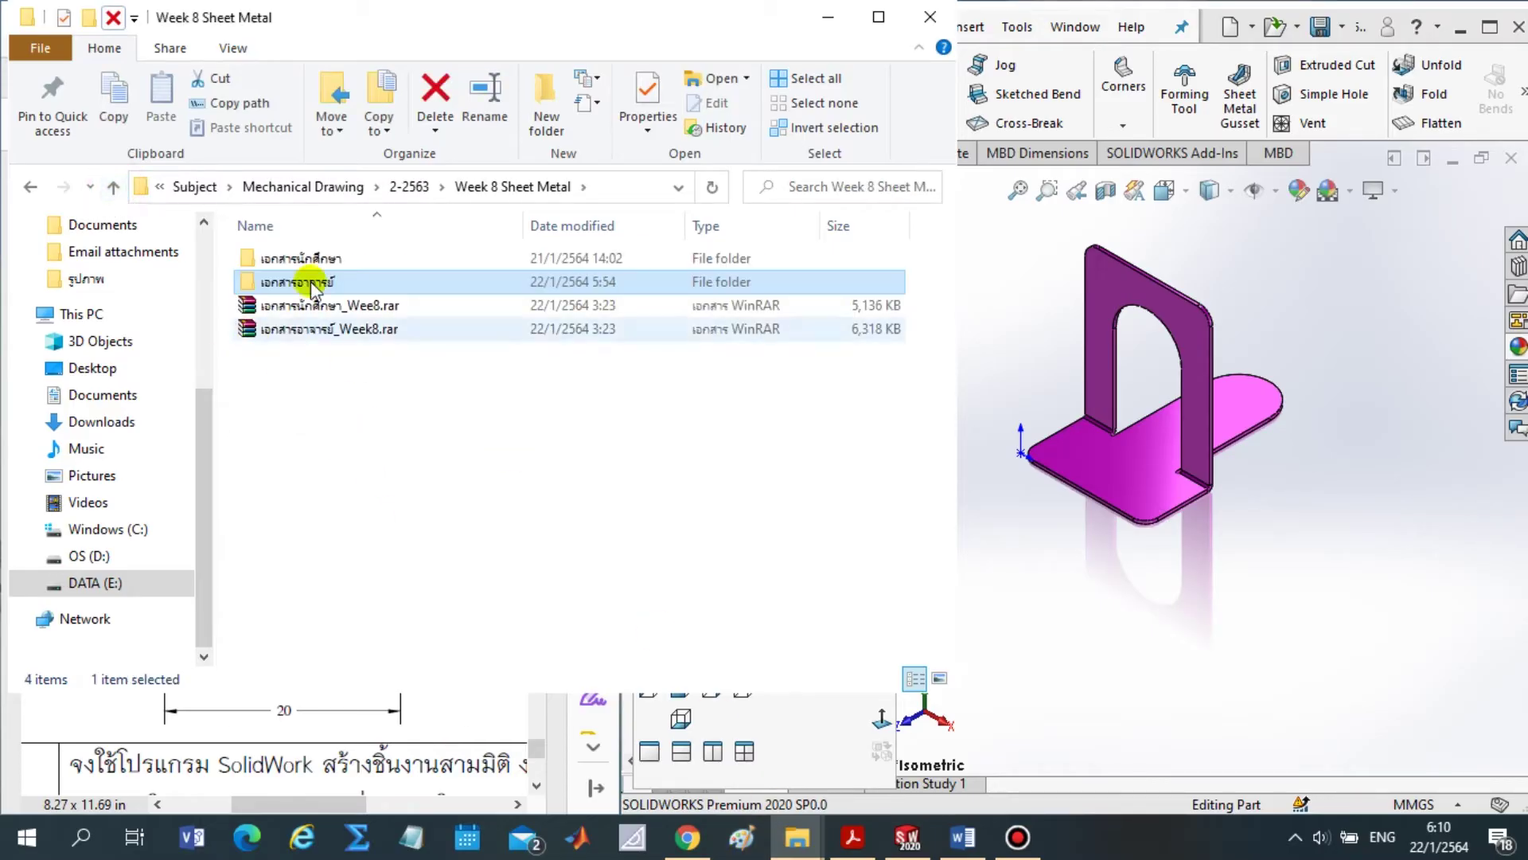
{"action": "left_click", "coordinate": [116, 188]}
{"action": "left_click", "coordinate": [331, 585]}
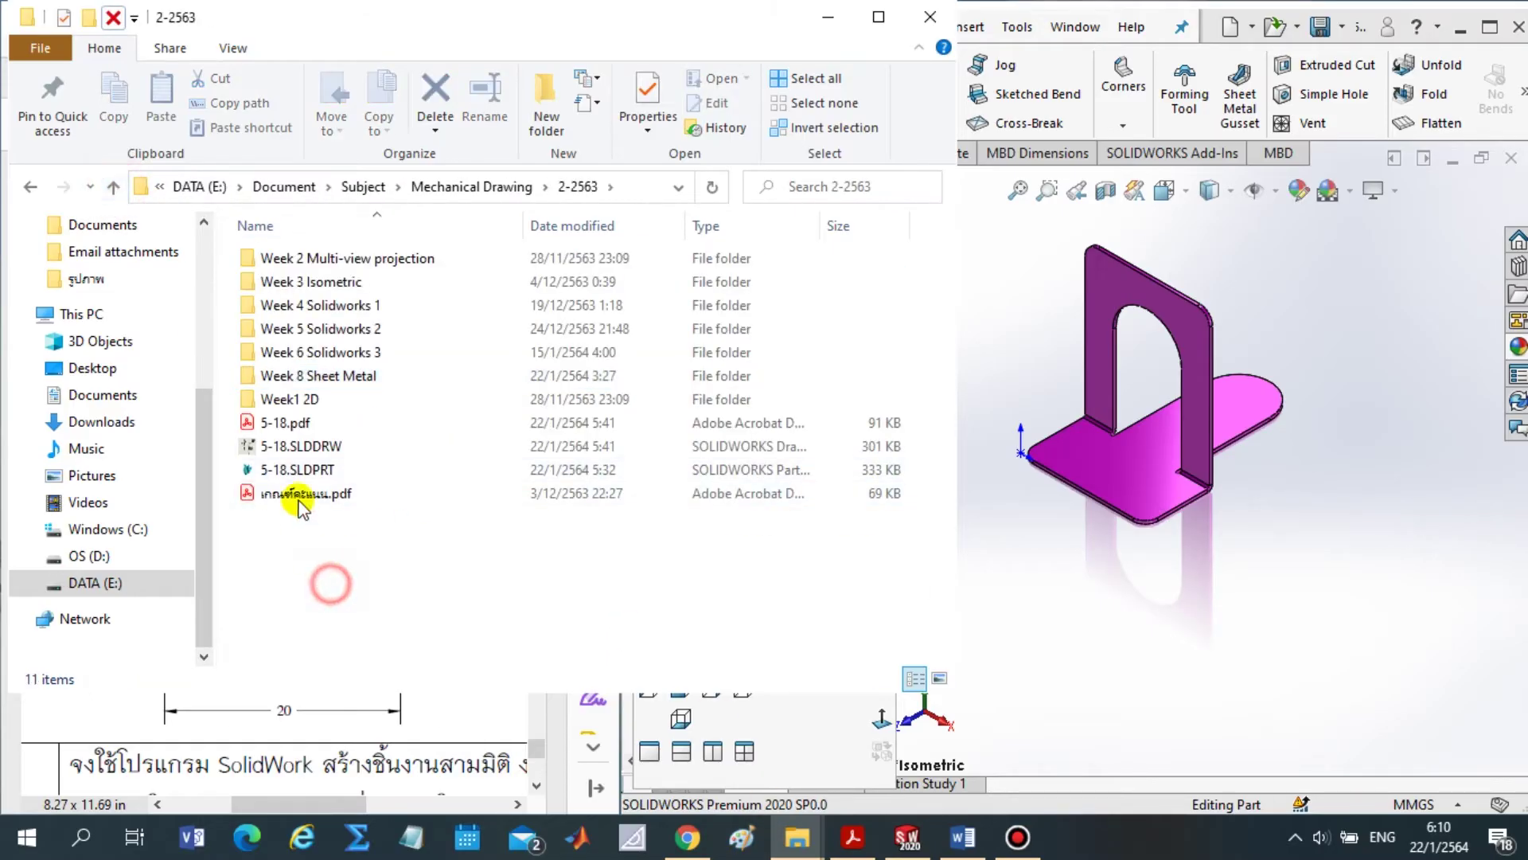
{"action": "left_click", "coordinate": [355, 446]}
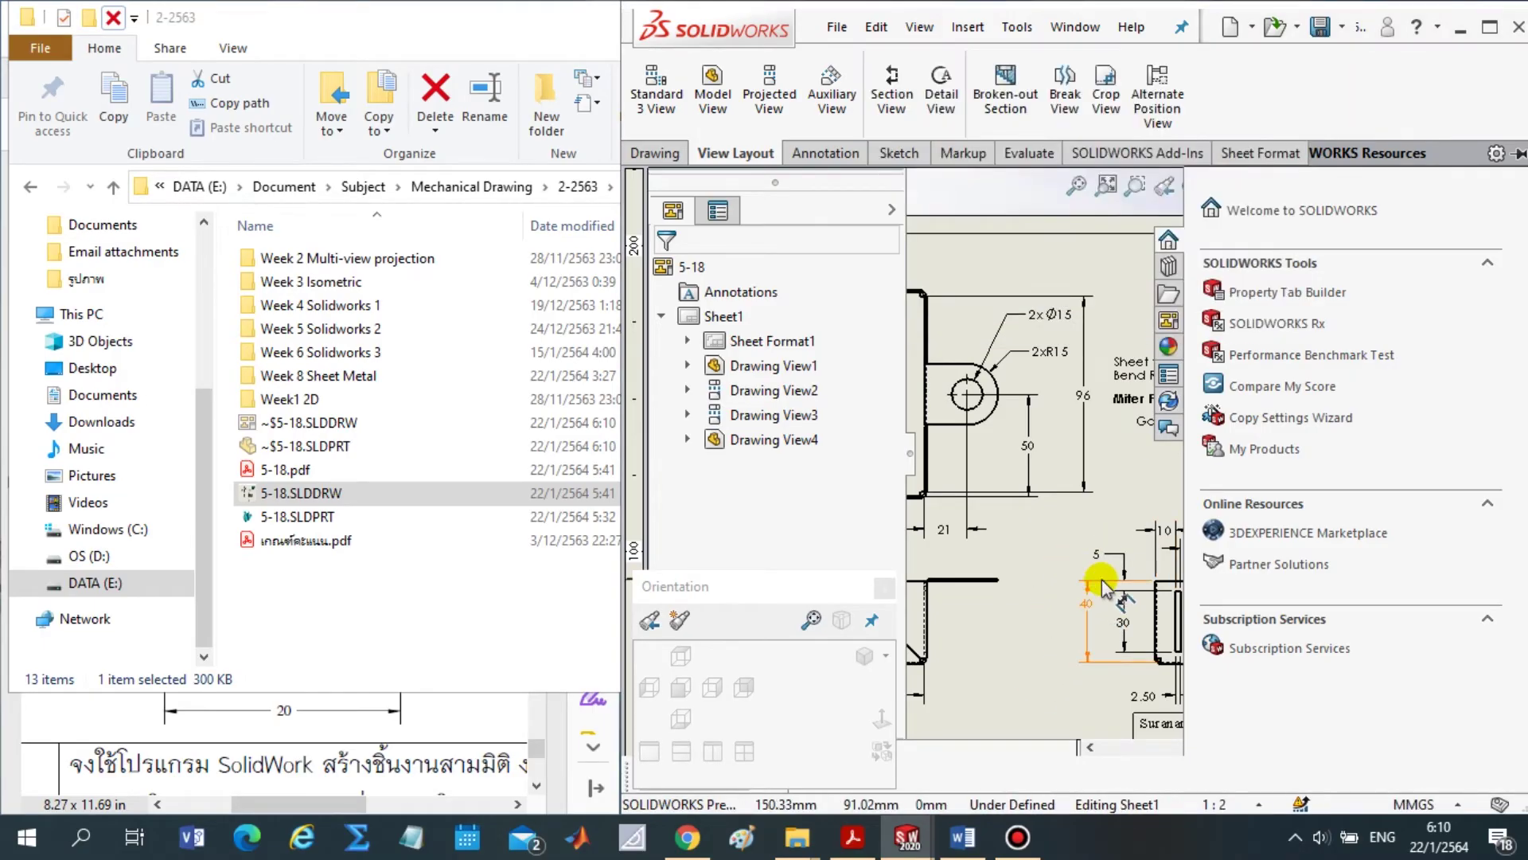
Maximize SOLIDWORKS and delete the dimensions and center marks across the 5-18 sheet
{"action": "left_click", "coordinate": [1490, 26]}
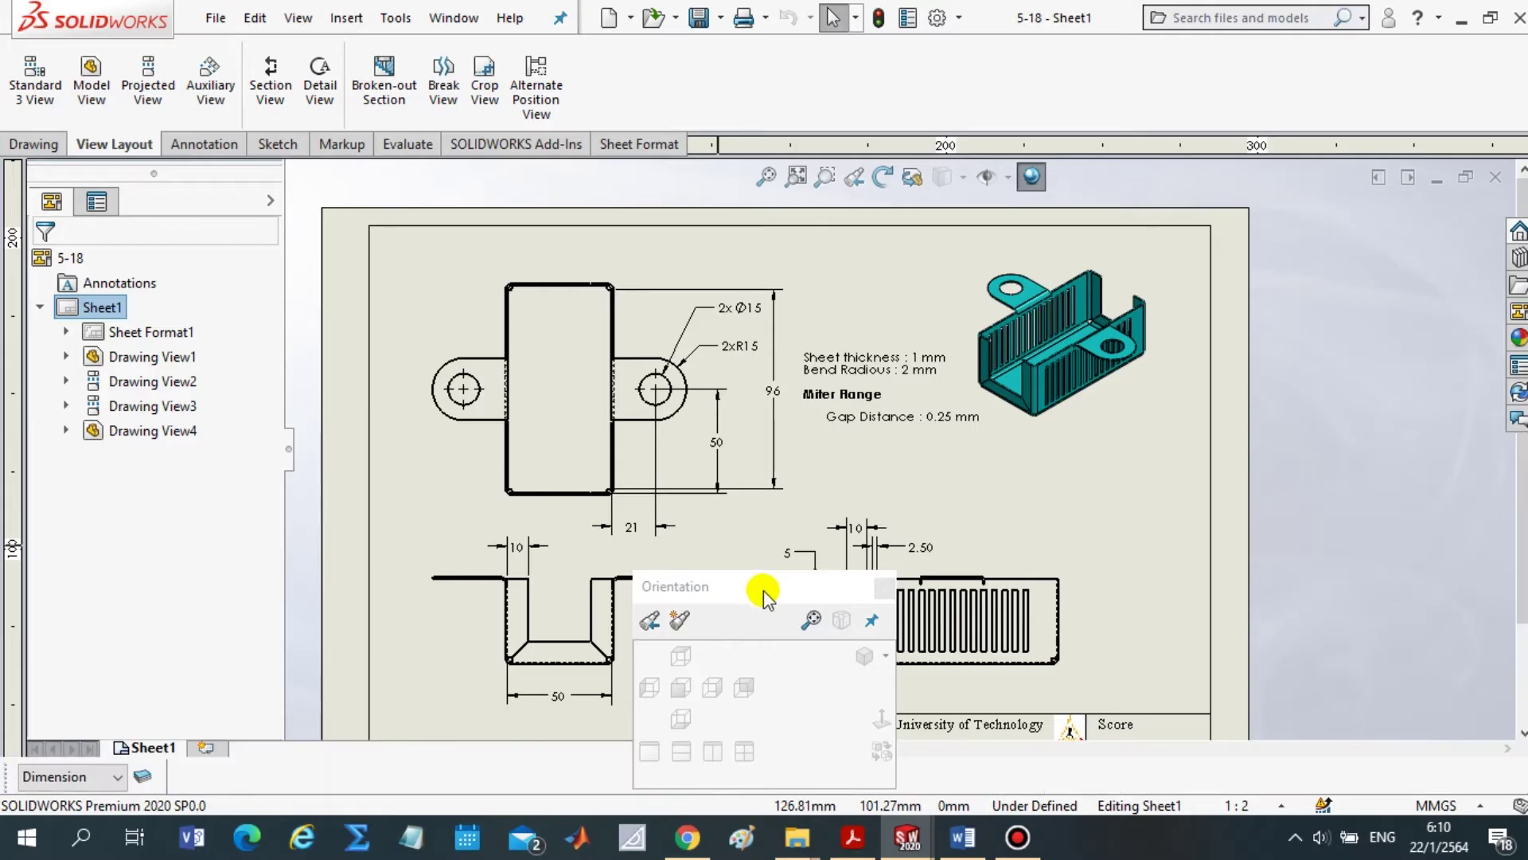
{"action": "left_click_drag", "start_coordinate": [763, 590], "coordinate": [348, 689]}
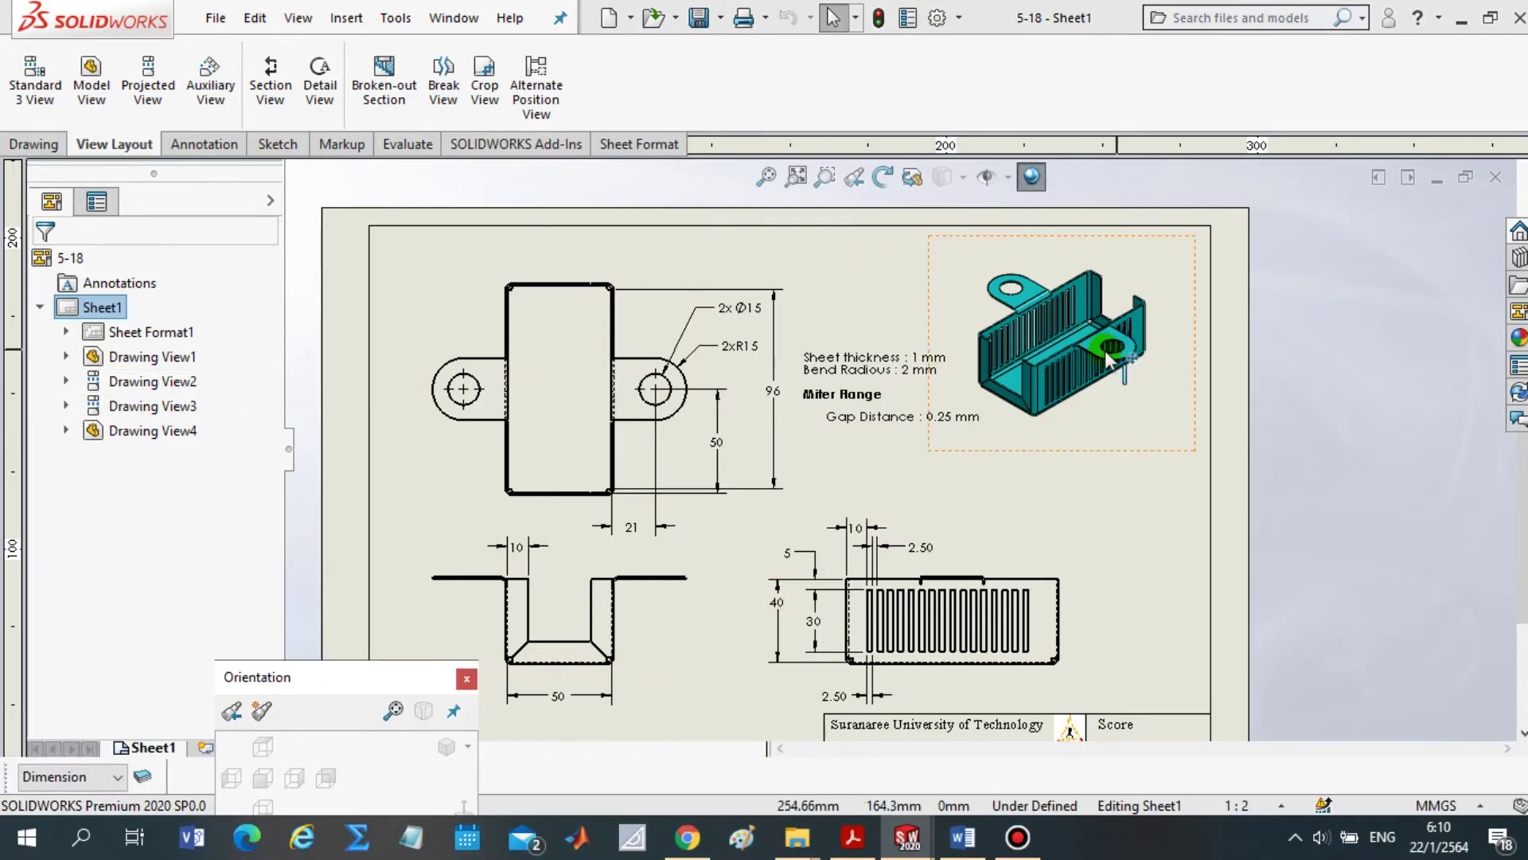
{"action": "left_click_drag", "start_coordinate": [331, 219], "coordinate": [1285, 707]}
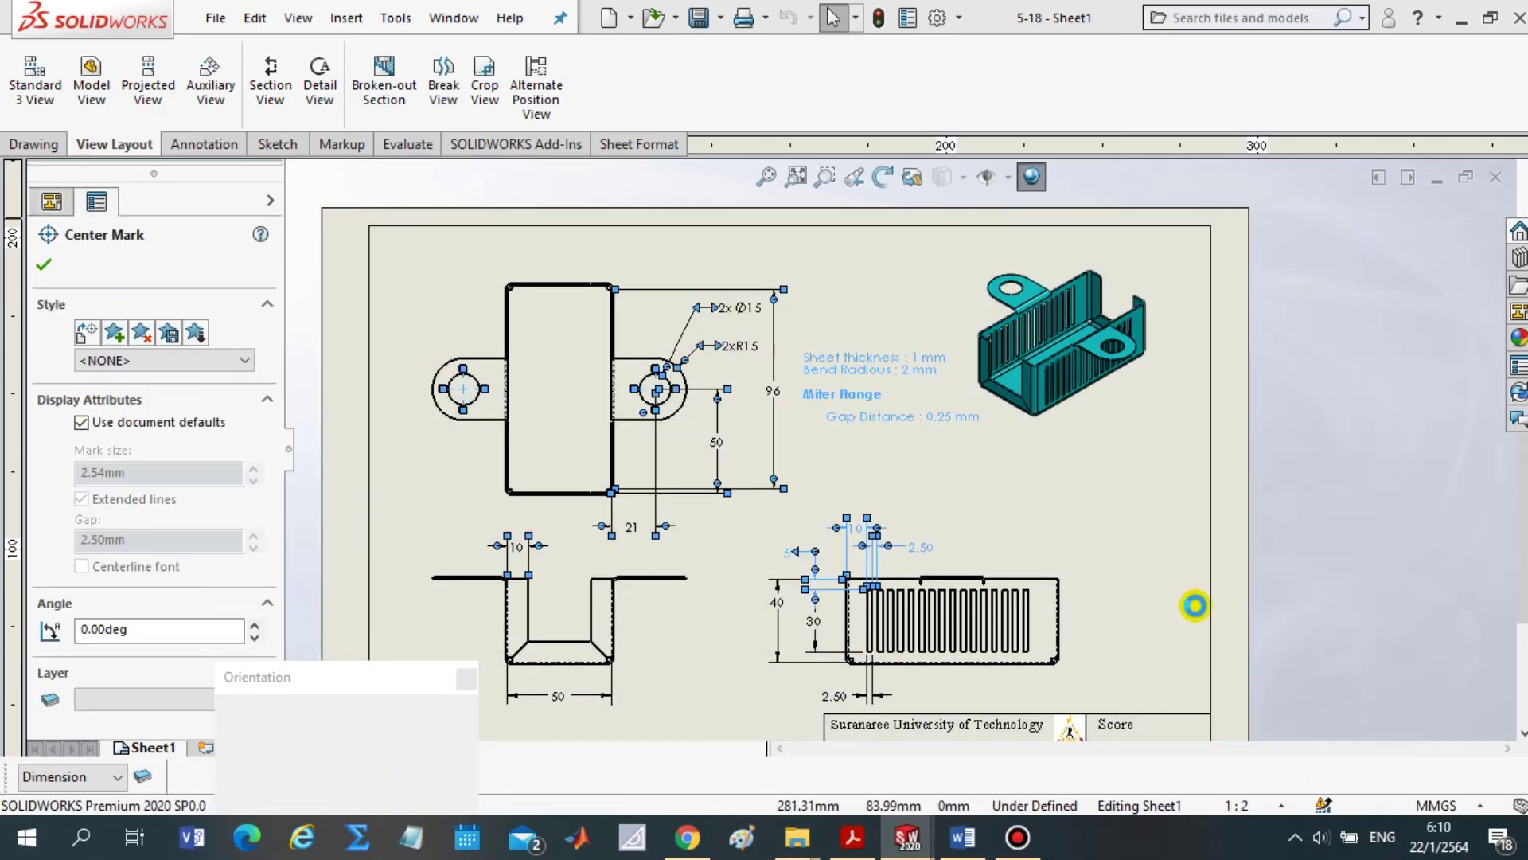
{"action": "key", "text": "Delete"}
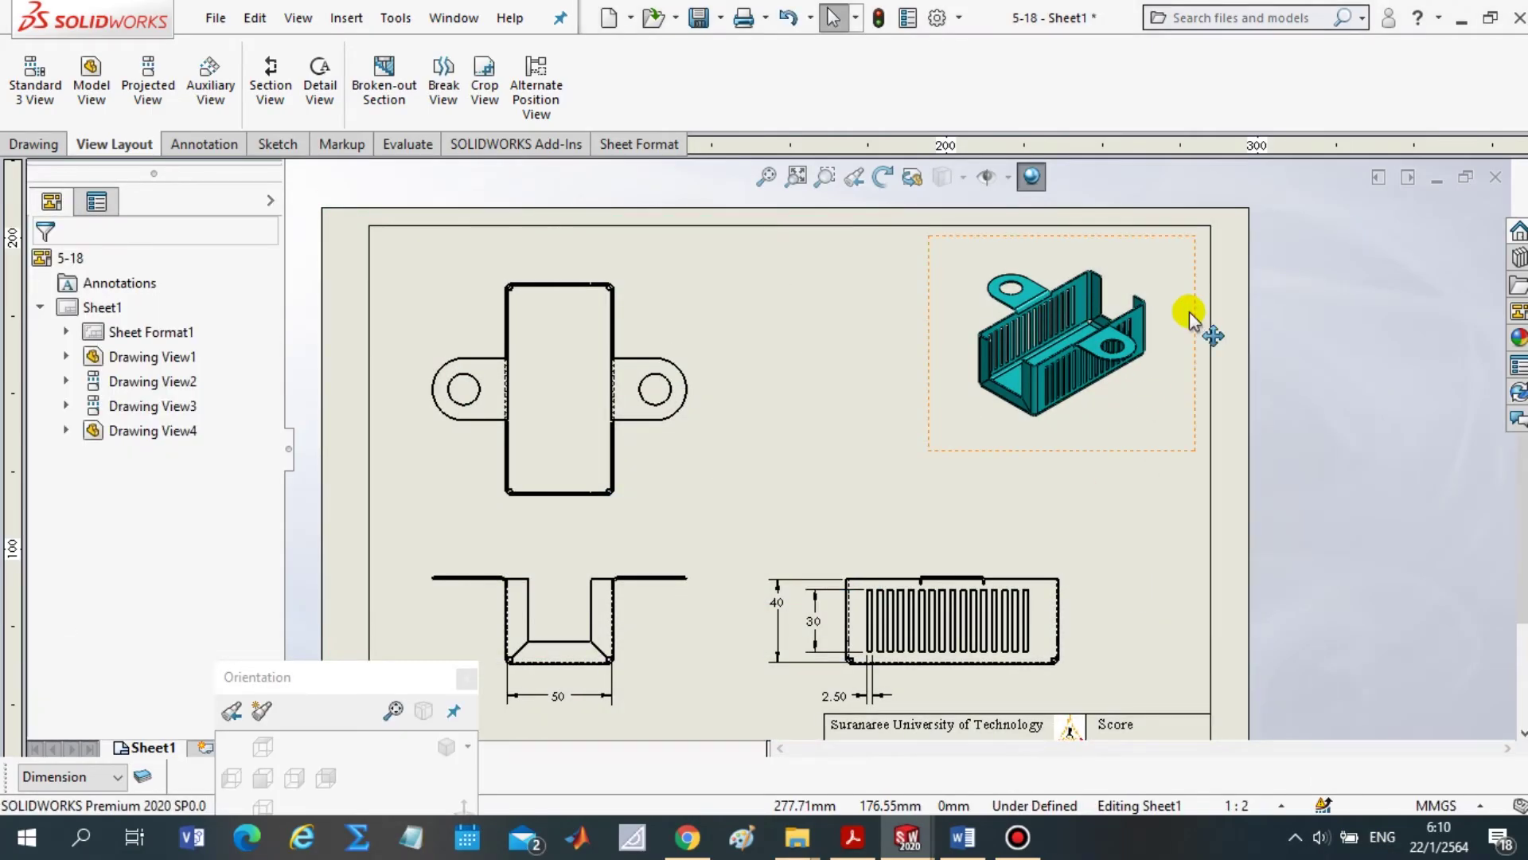
Delete the remaining dimensions and all four drawing views, leaving the empty sheet format
{"action": "left_click_drag", "start_coordinate": [1315, 213], "coordinate": [355, 769]}
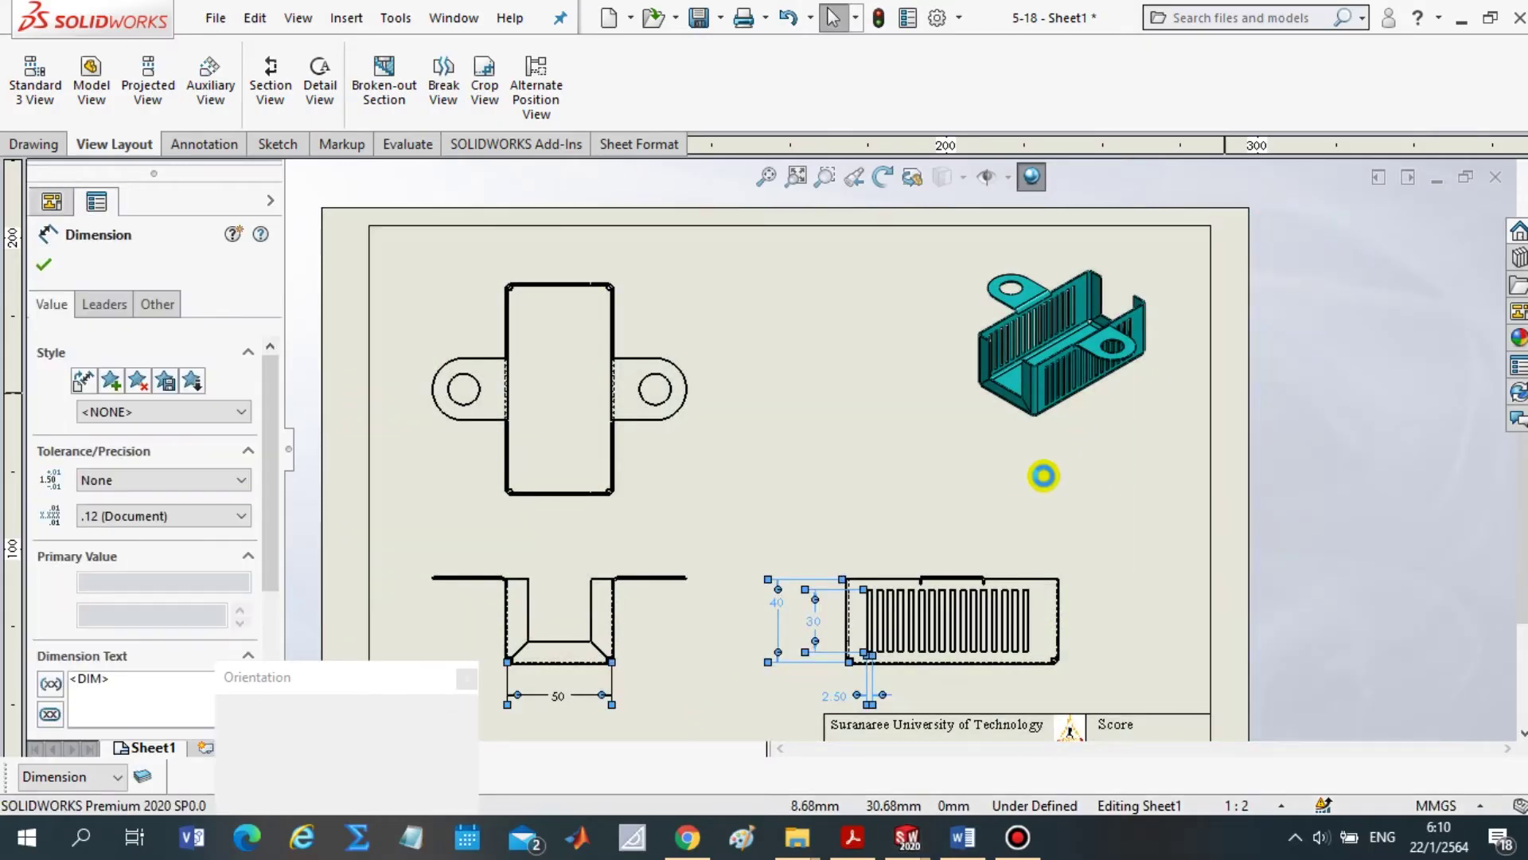
{"action": "left_click", "coordinate": [1118, 408]}
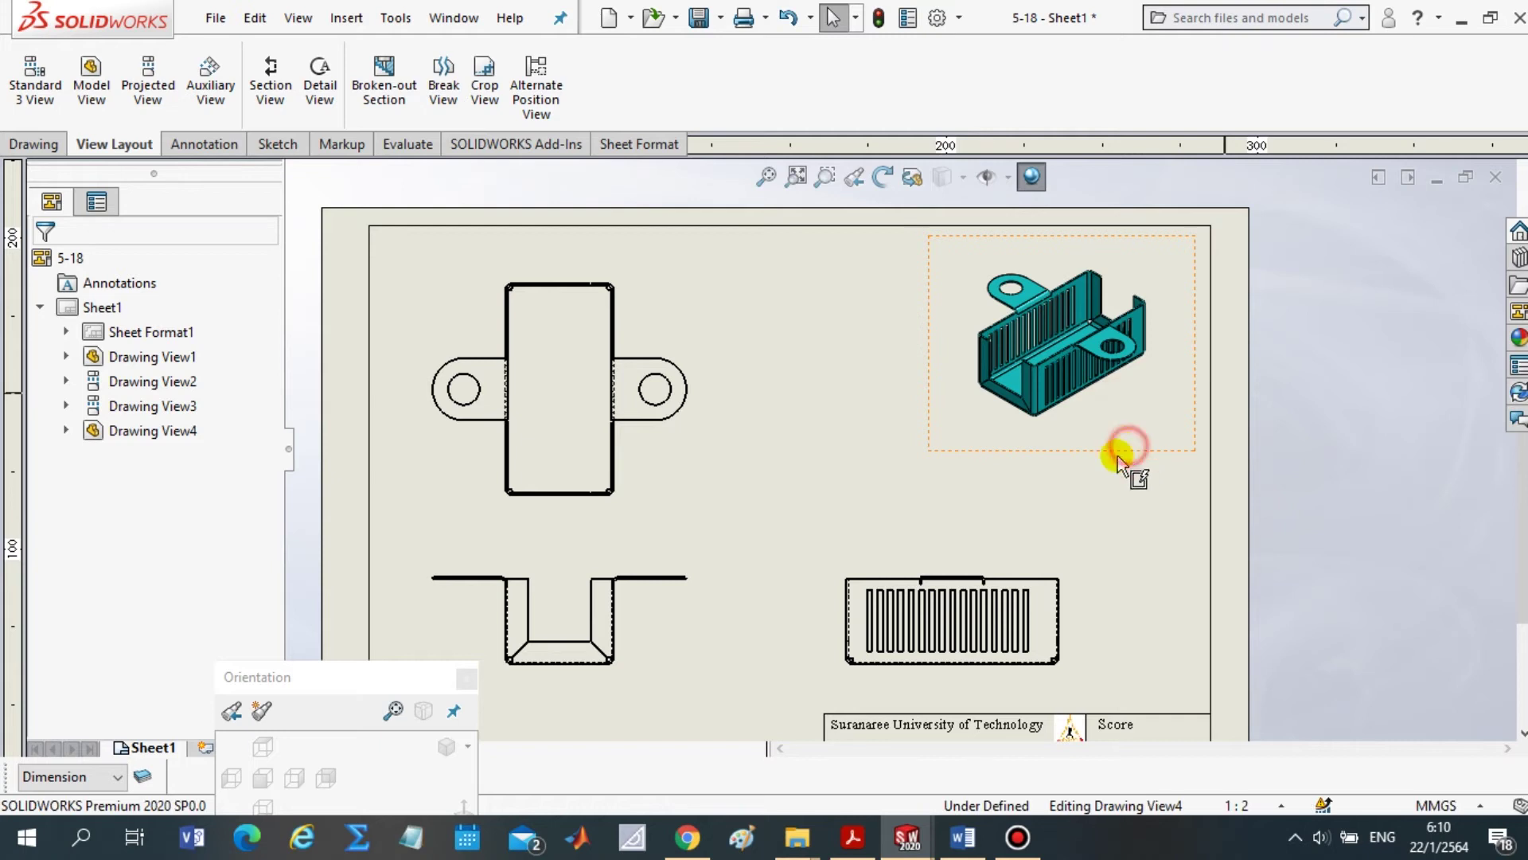
{"action": "key", "text": "Delete"}
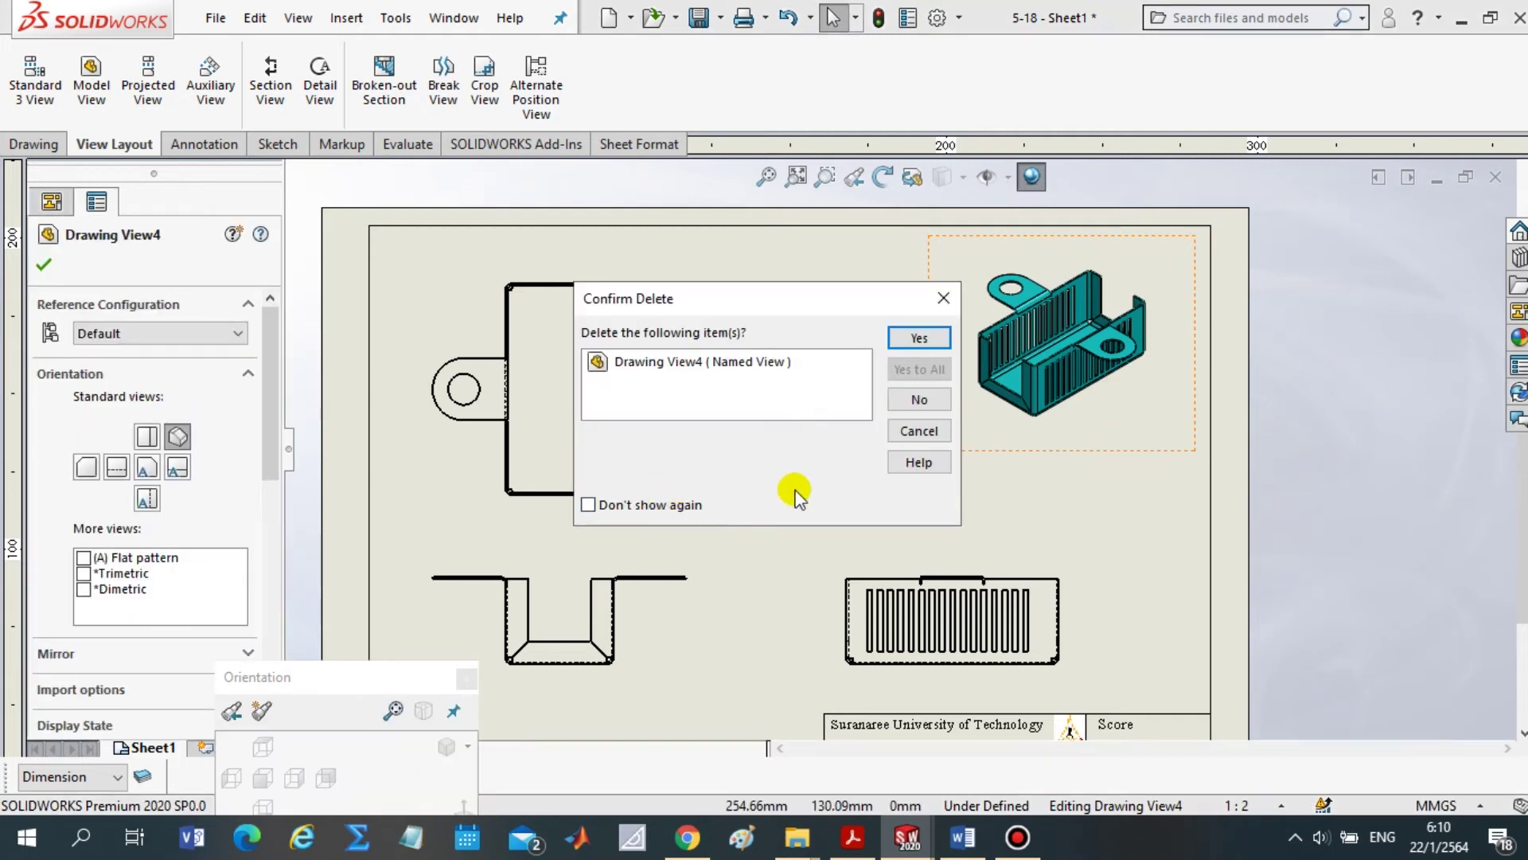
{"action": "key", "text": "Return"}
{"action": "left_click", "coordinate": [672, 498]}
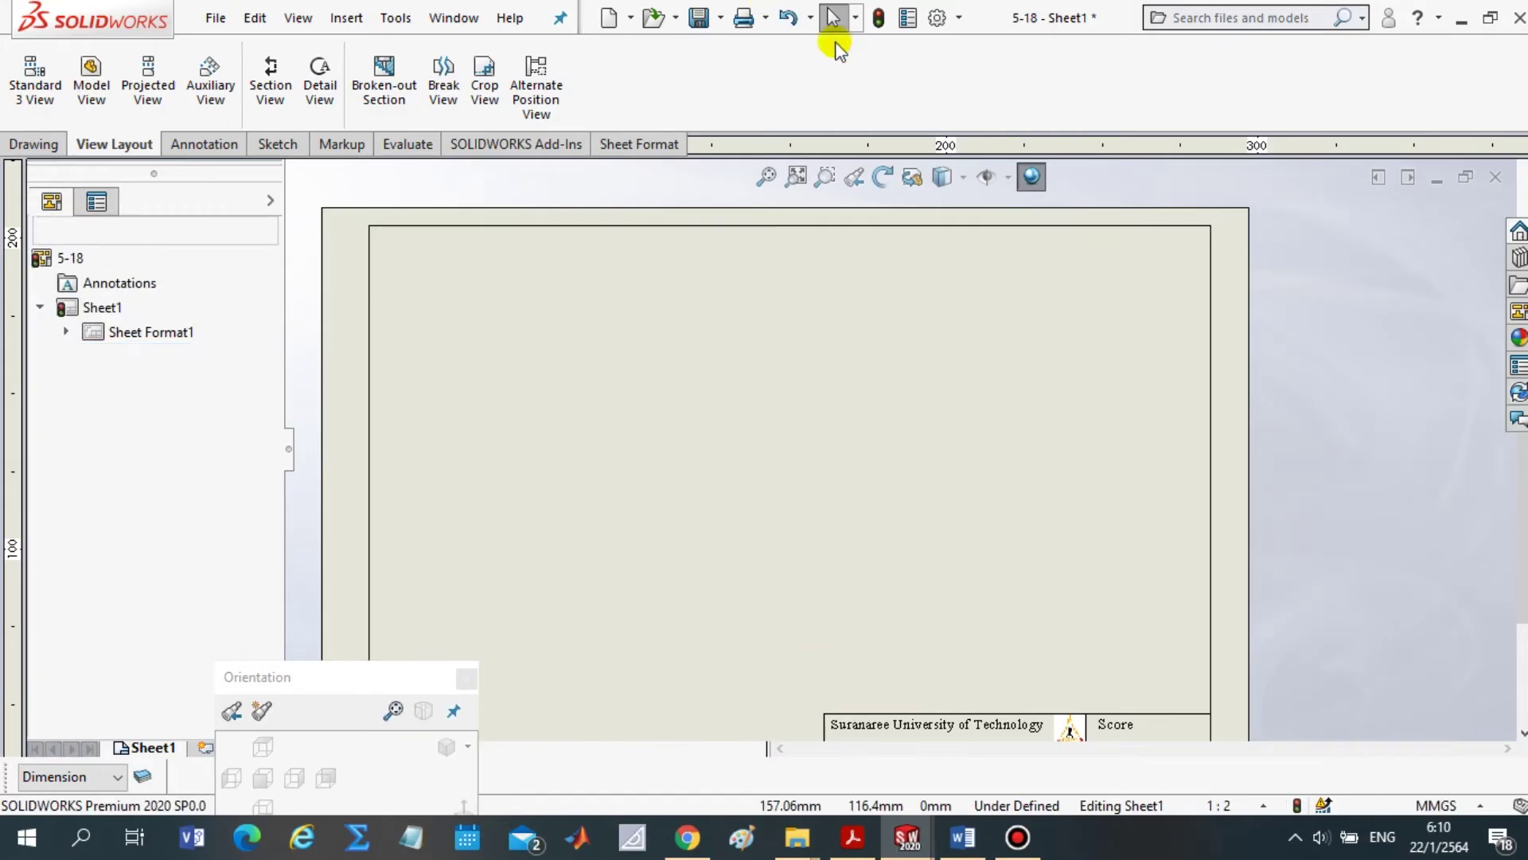
Save the emptied drawing sheet under the new file name 5-19
{"action": "left_click", "coordinate": [722, 26]}
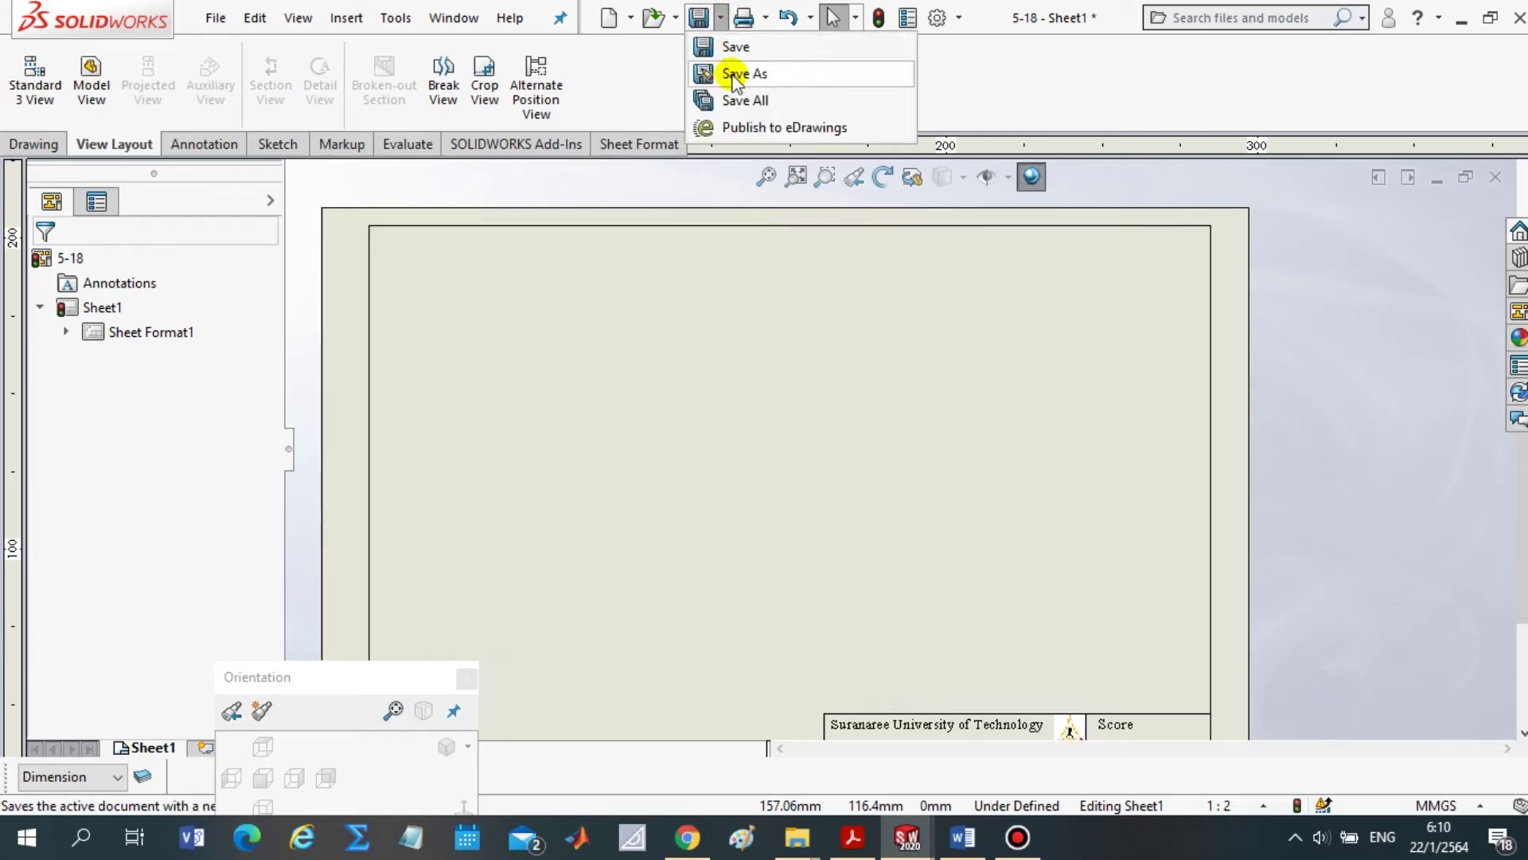
{"action": "left_click", "coordinate": [730, 72]}
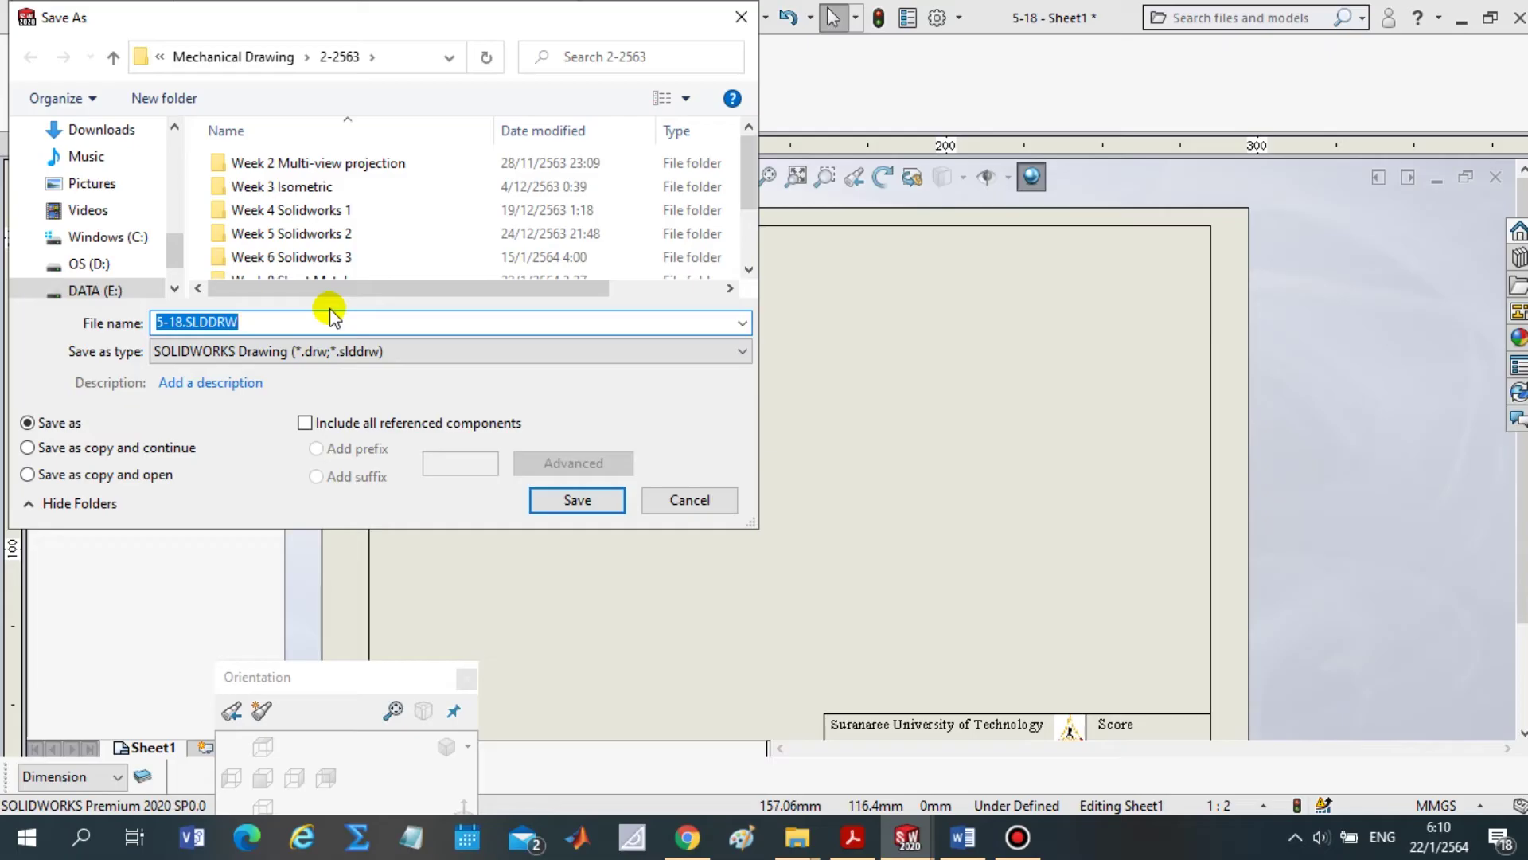
{"action": "type", "text": "5-19"}
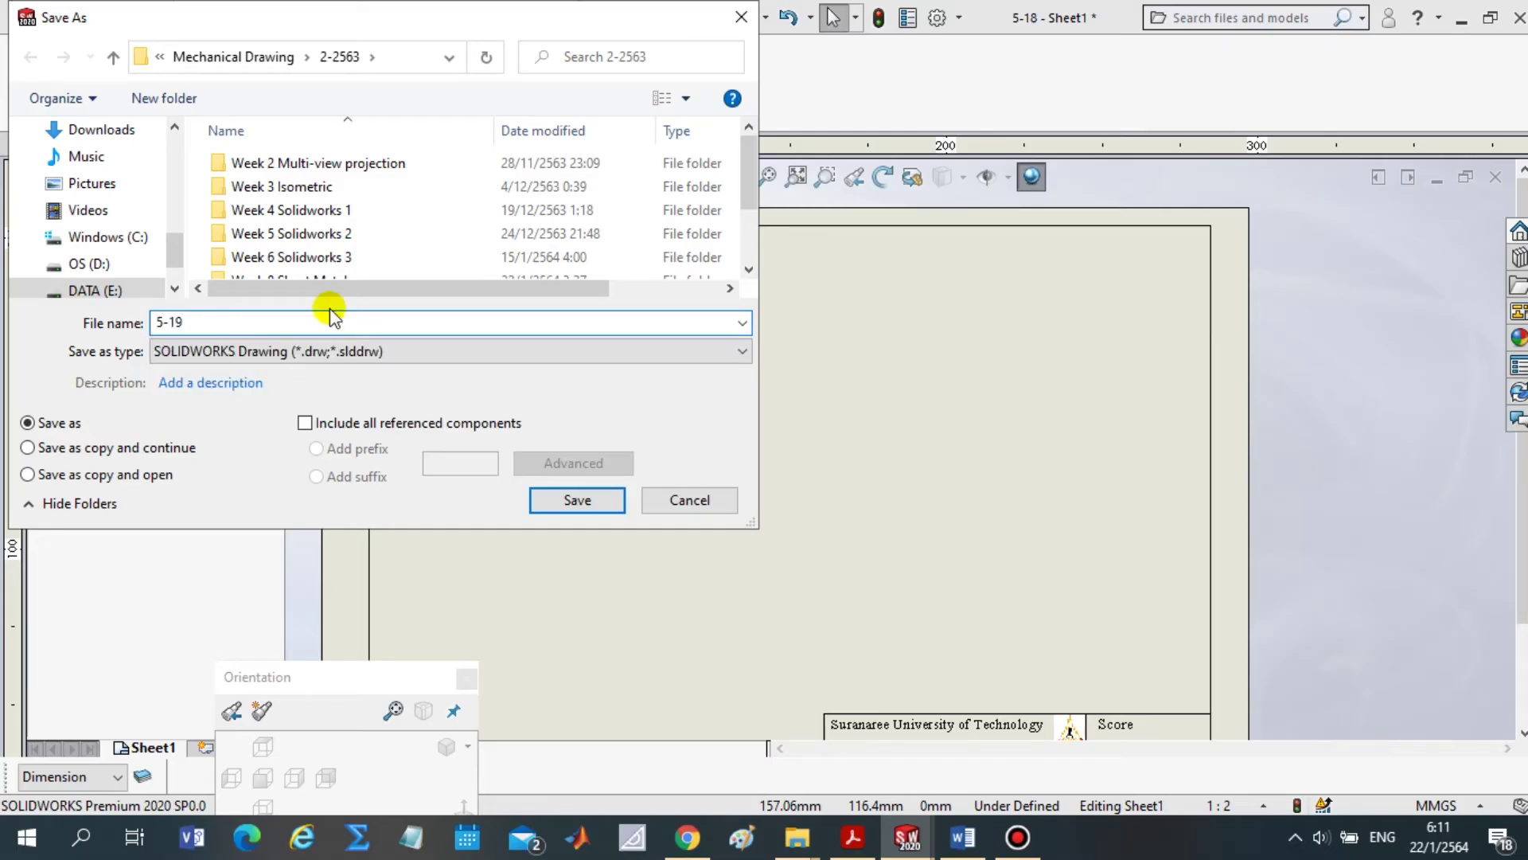
{"action": "key", "text": "Return"}
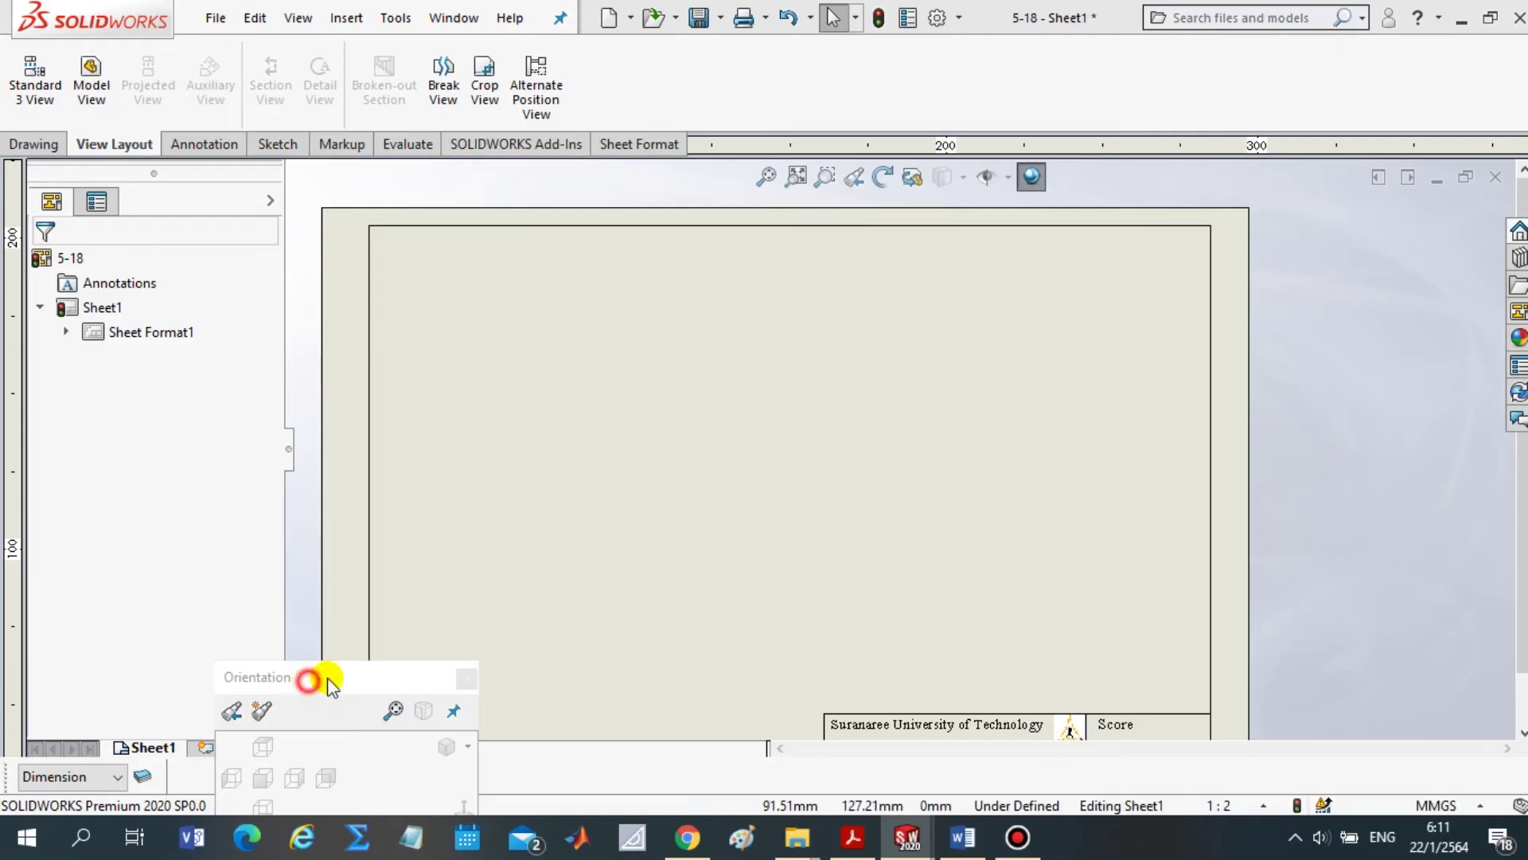
{"action": "left_click_drag", "start_coordinate": [322, 678], "coordinate": [482, 655]}
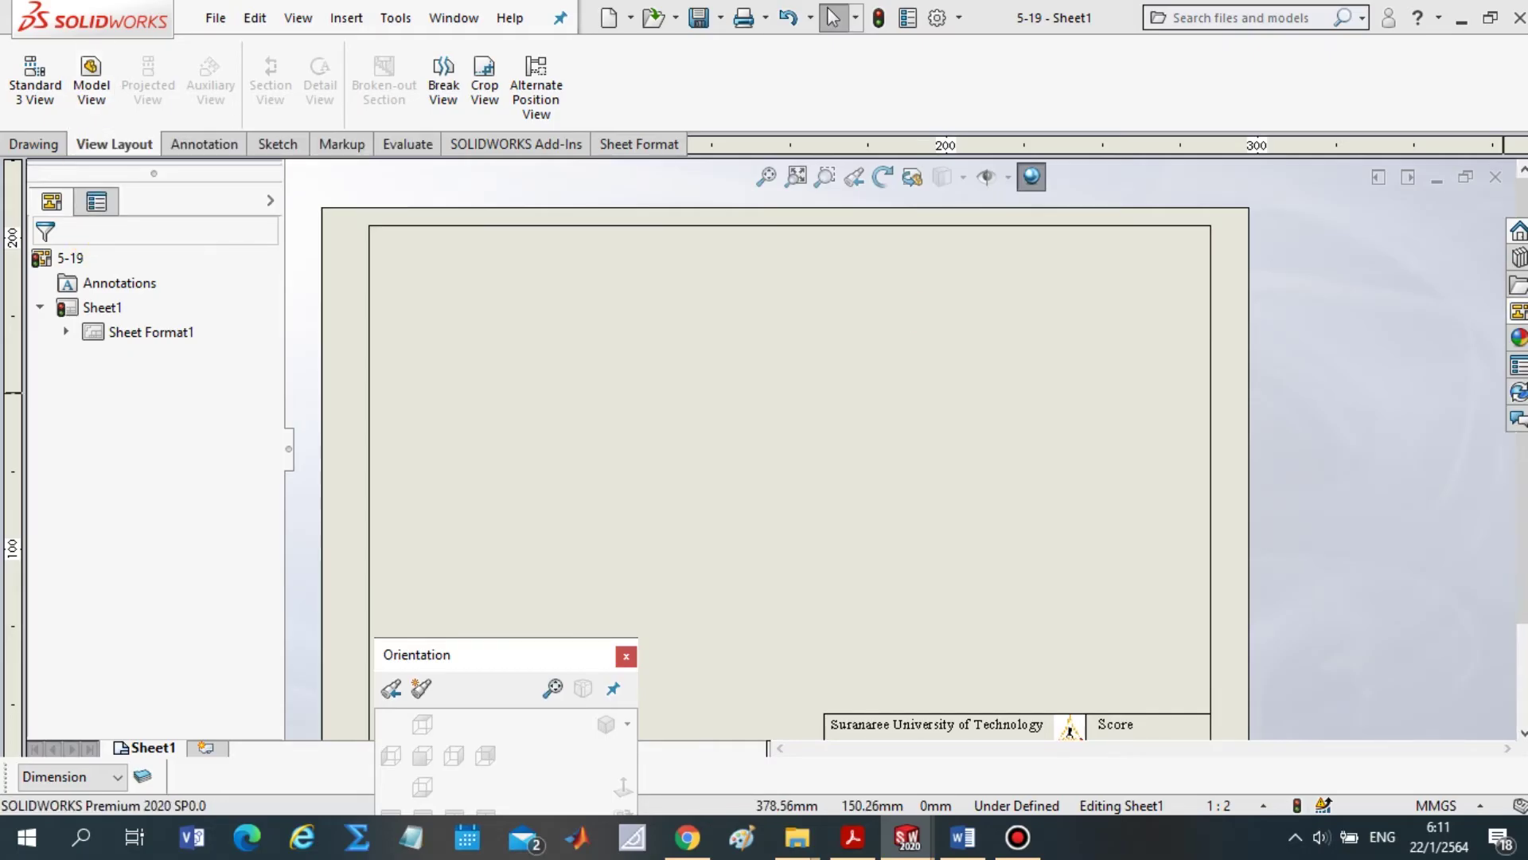
Load 5-19.SLDPRT into the View Palette to list its Front, Top and Flat pattern views
{"action": "left_click", "coordinate": [1519, 312]}
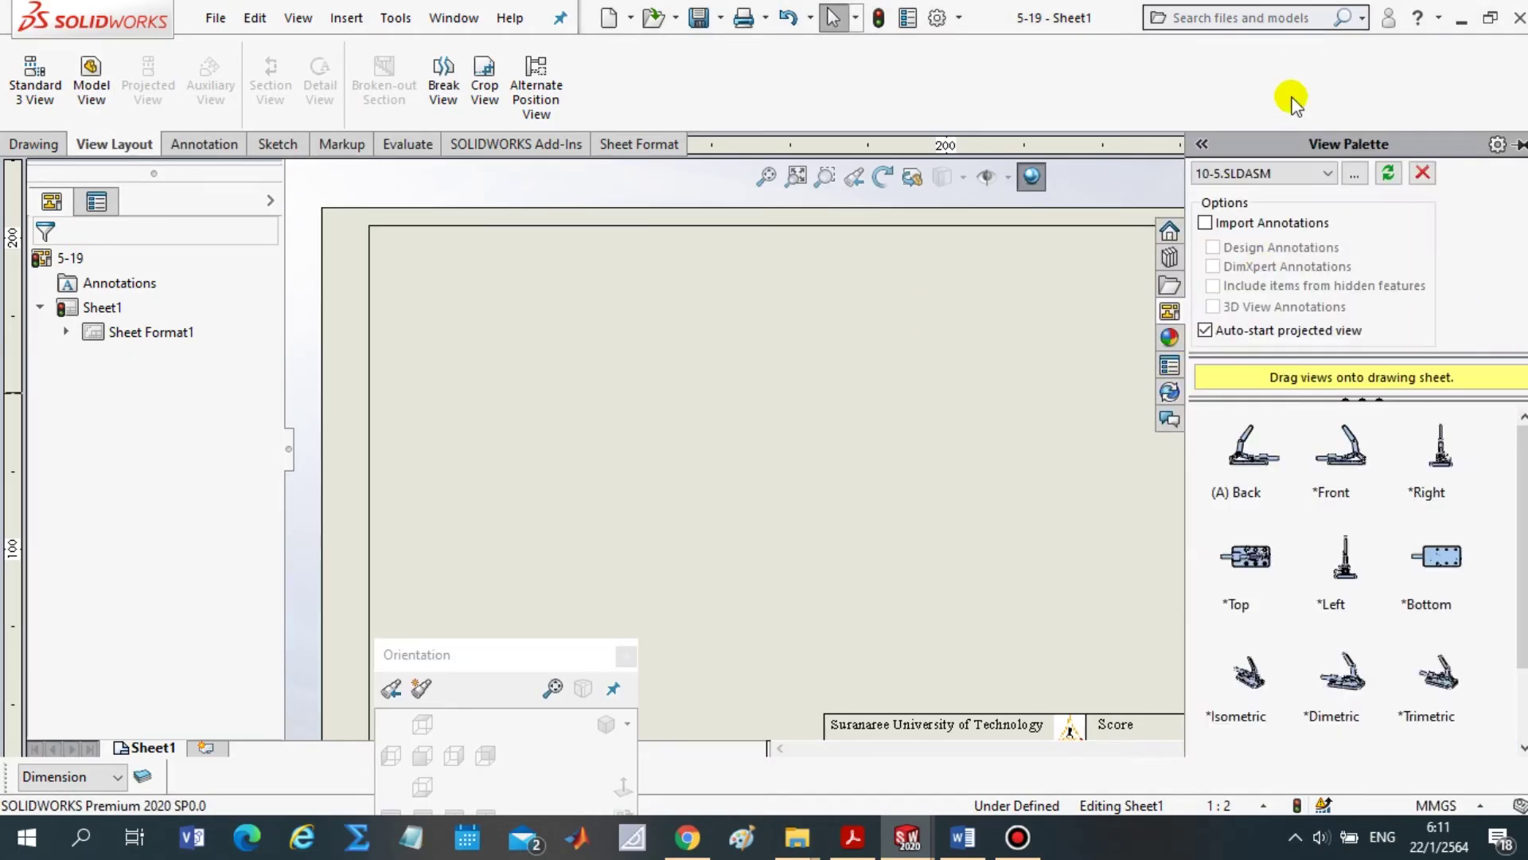
{"action": "left_click", "coordinate": [1318, 172]}
{"action": "left_click", "coordinate": [1228, 207]}
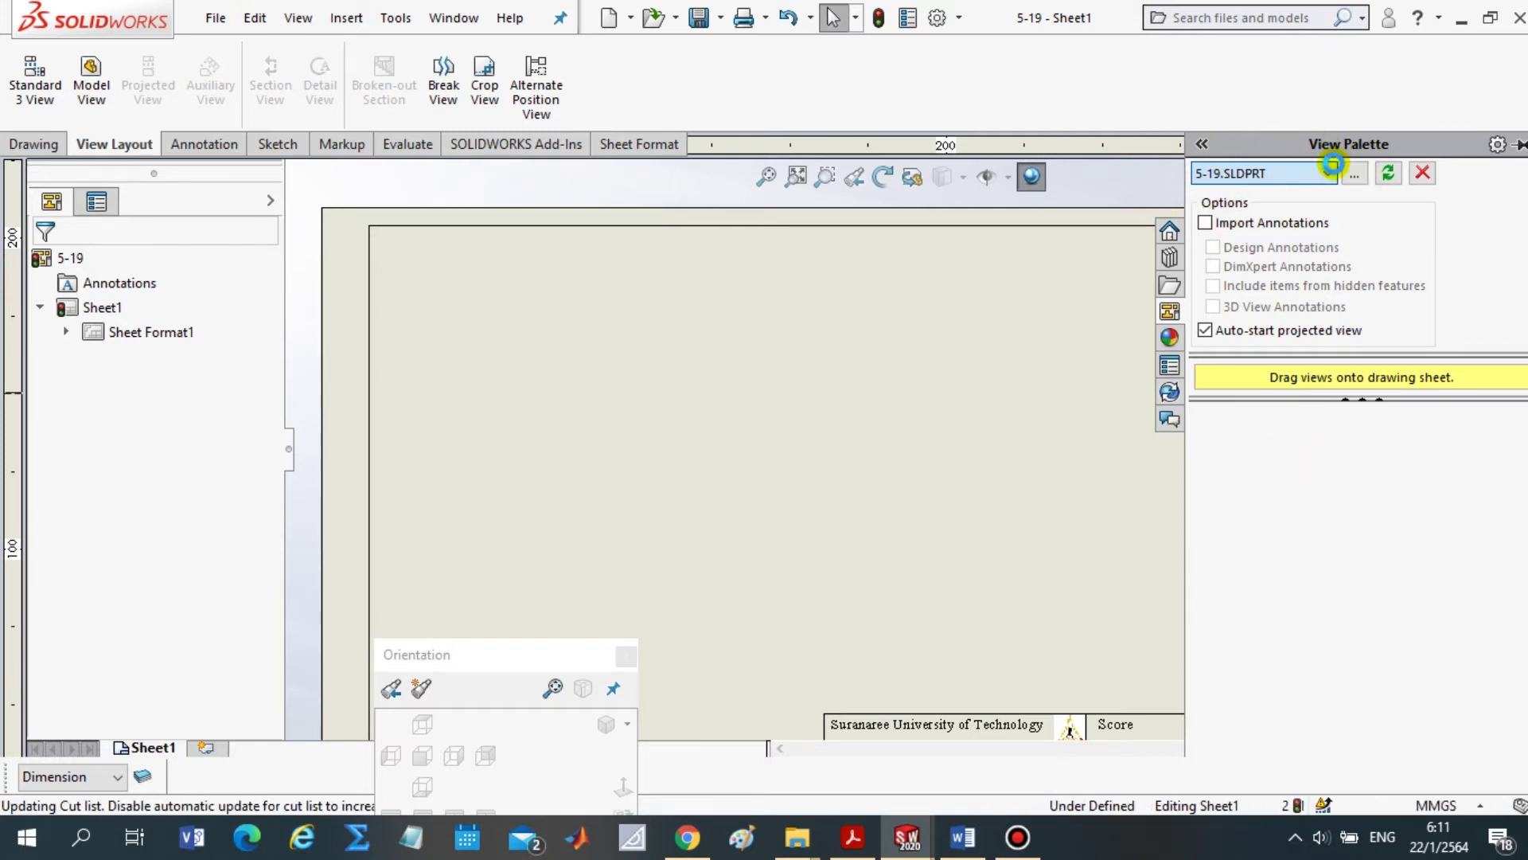
{"action": "left_click", "coordinate": [1353, 174]}
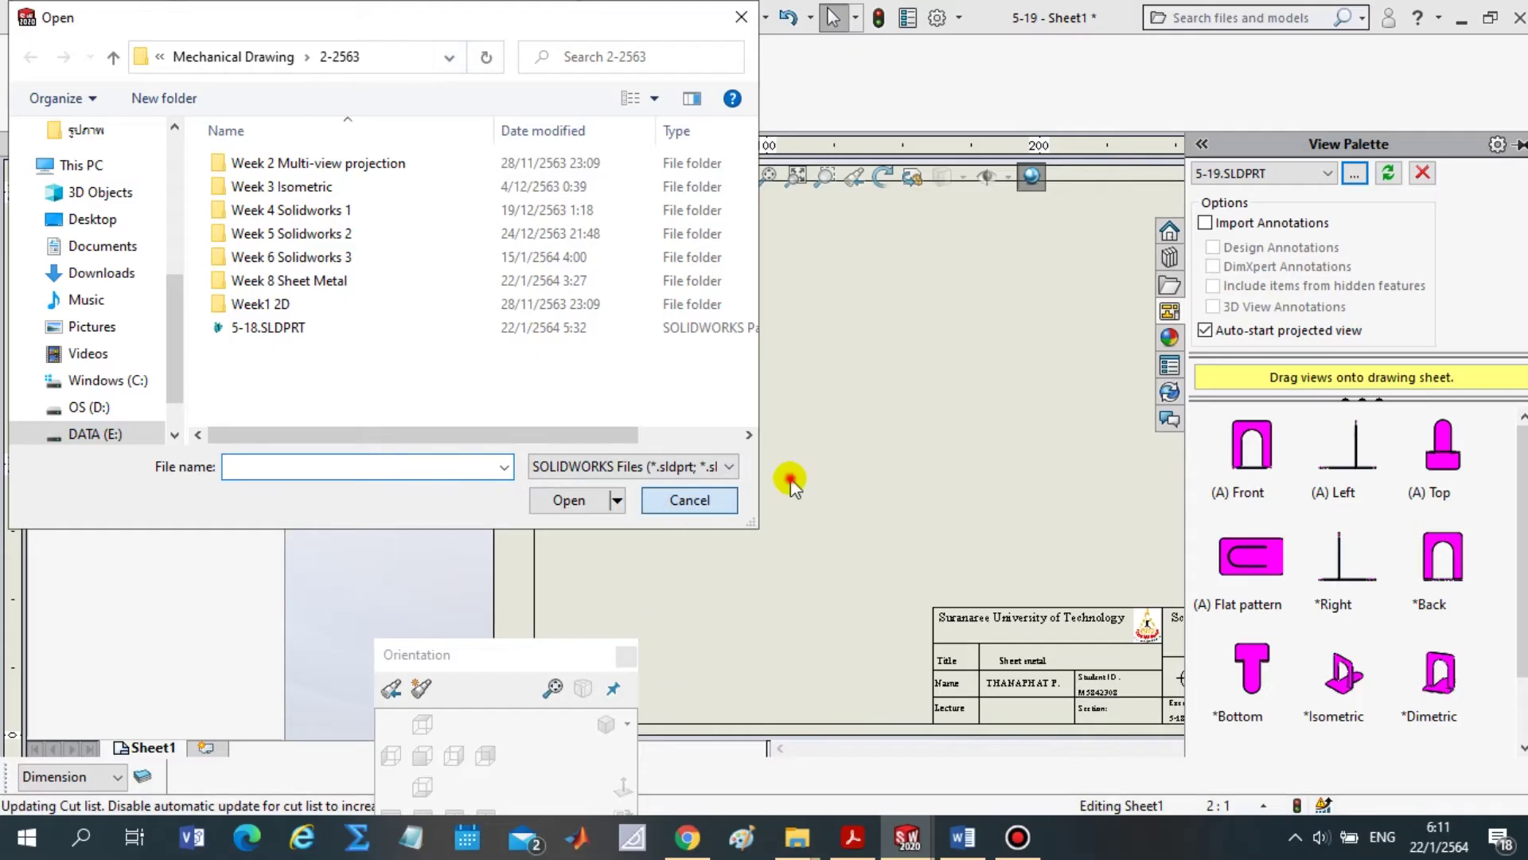
{"action": "key", "text": "Escape"}
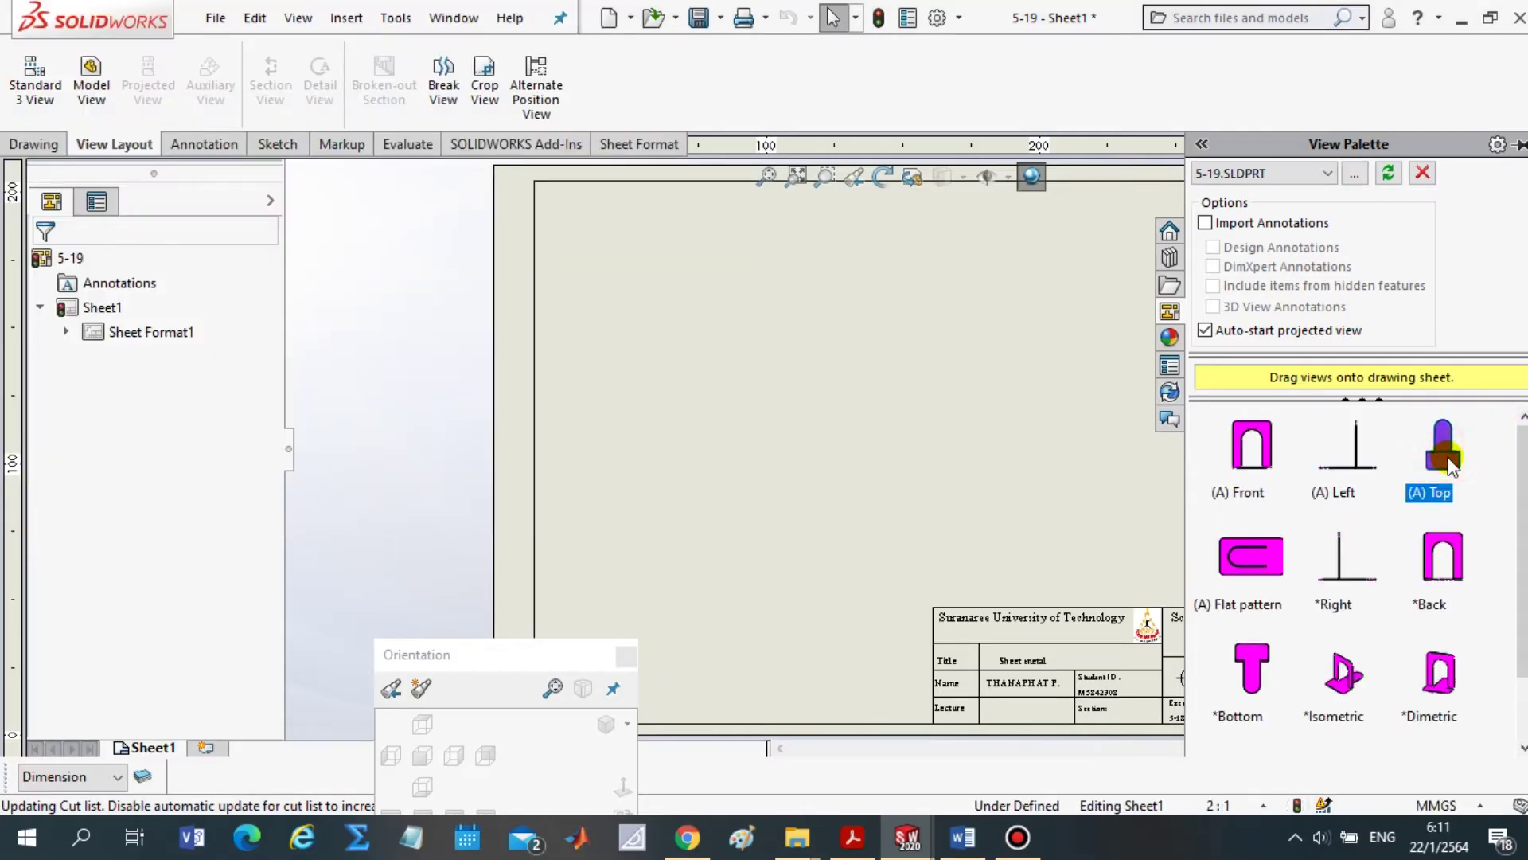
Place the 5-19 Top view on the sheet and display it as the flat pattern
{"action": "left_click_drag", "start_coordinate": [1449, 461], "coordinate": [695, 462]}
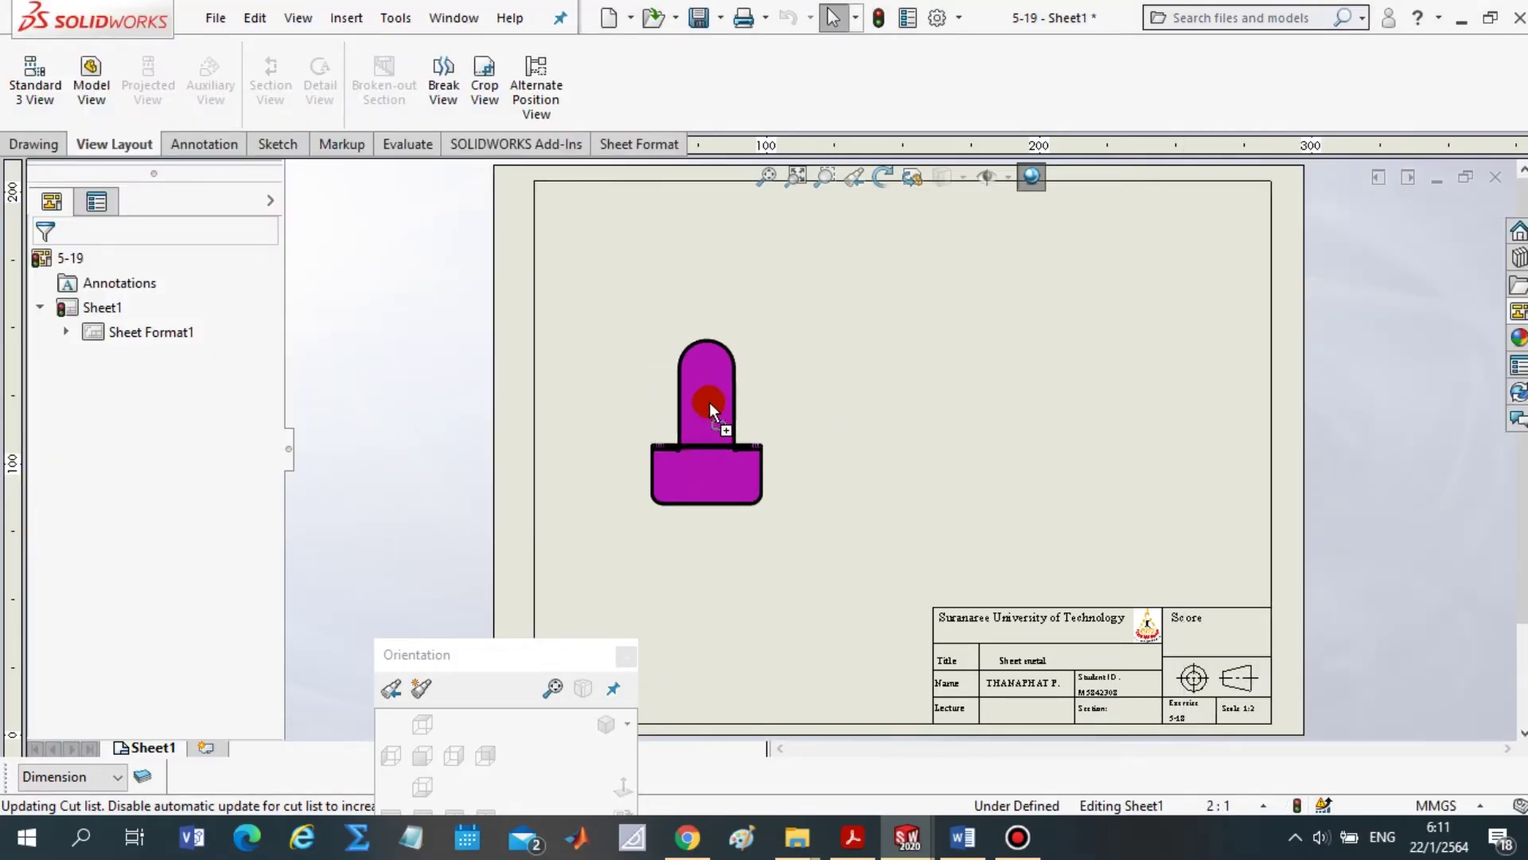
{"action": "left_click", "coordinate": [495, 659]}
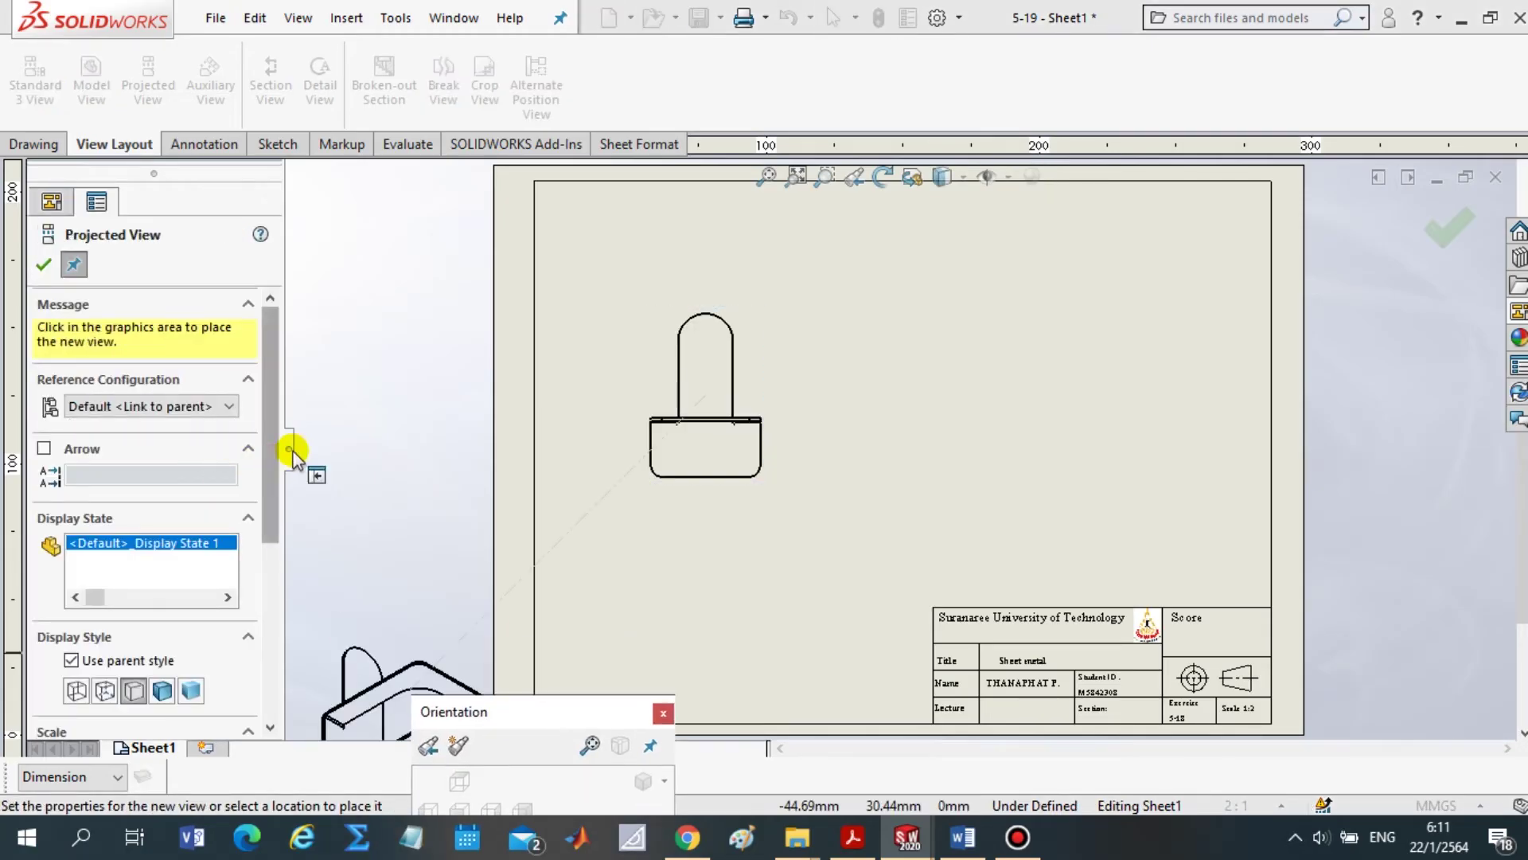
{"action": "mouse_move", "coordinate": [267, 452]}
{"action": "left_mouse_down"}
{"action": "mouse_move", "coordinate": [272, 653]}
{"action": "mouse_move", "coordinate": [269, 302]}
{"action": "left_mouse_up"}
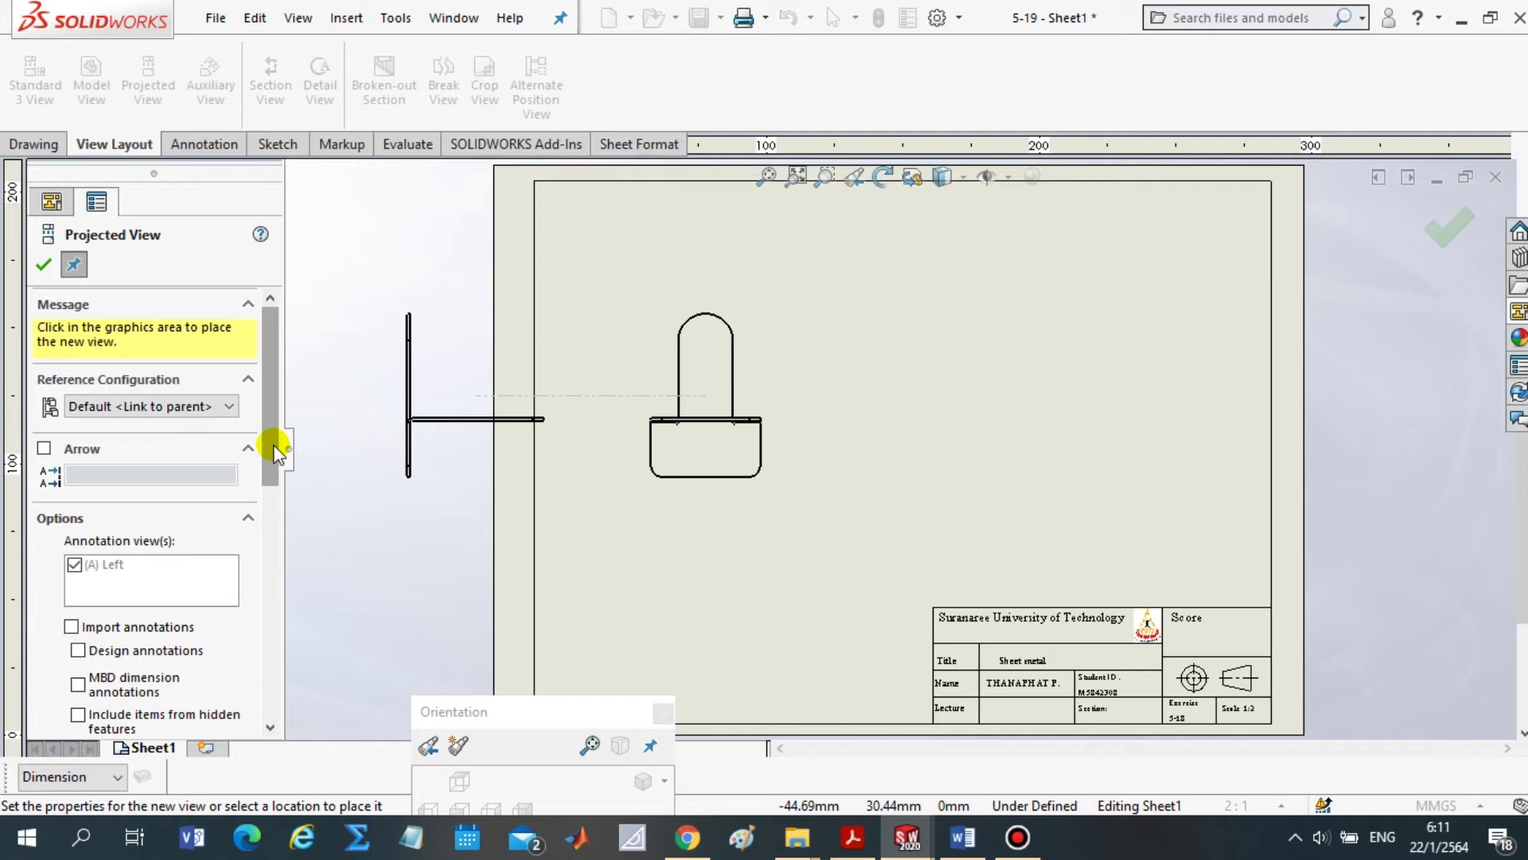
{"action": "mouse_move", "coordinate": [275, 452]}
{"action": "left_mouse_down"}
{"action": "mouse_move", "coordinate": [309, 601]}
{"action": "mouse_move", "coordinate": [299, 689]}
{"action": "mouse_move", "coordinate": [300, 430]}
{"action": "left_mouse_up"}
{"action": "key", "text": "Escape"}
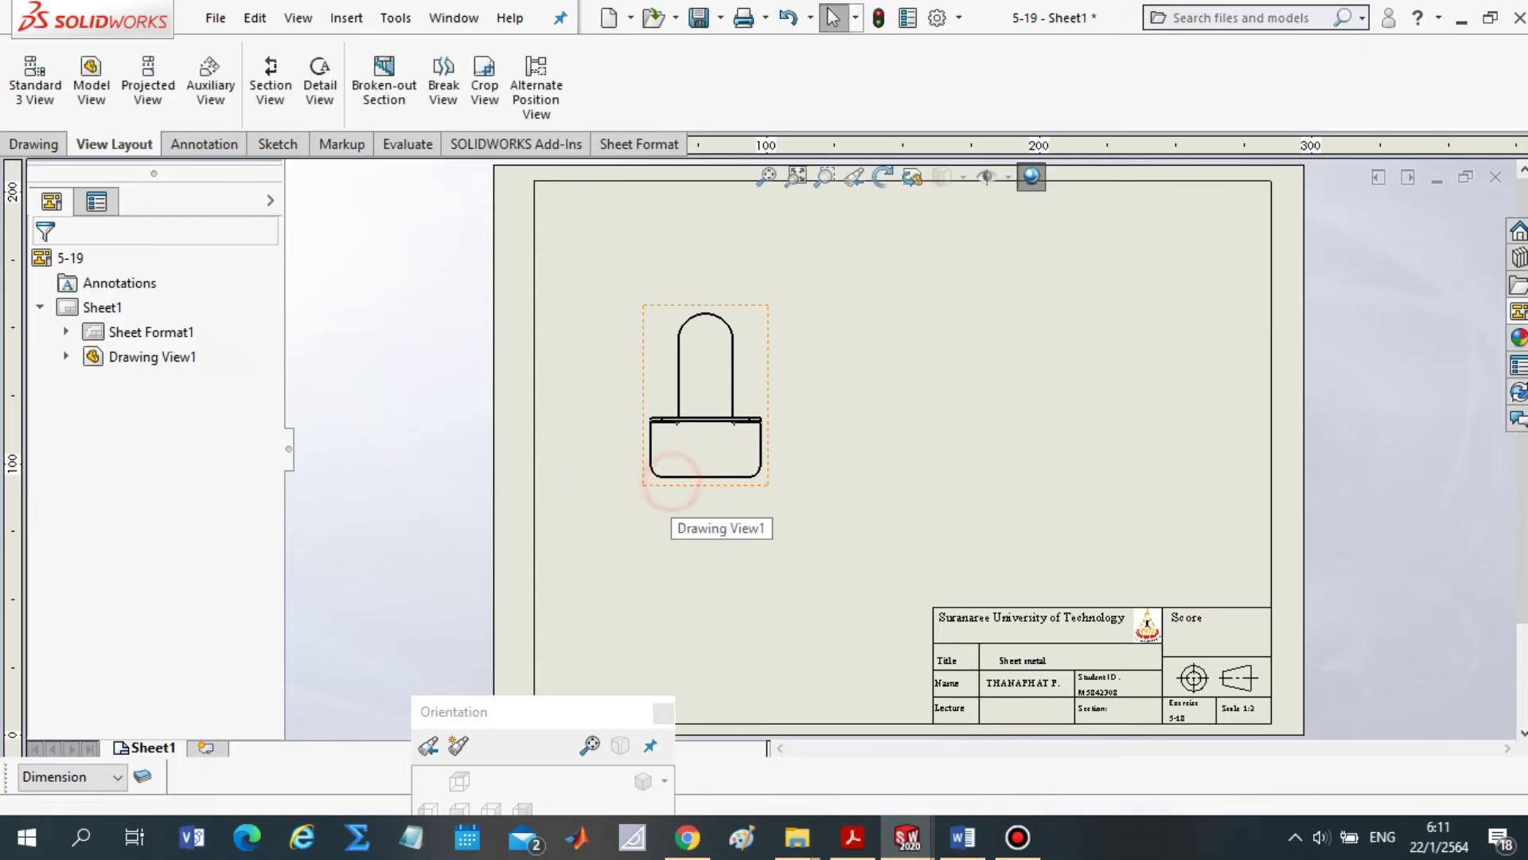
{"action": "left_click", "coordinate": [677, 486]}
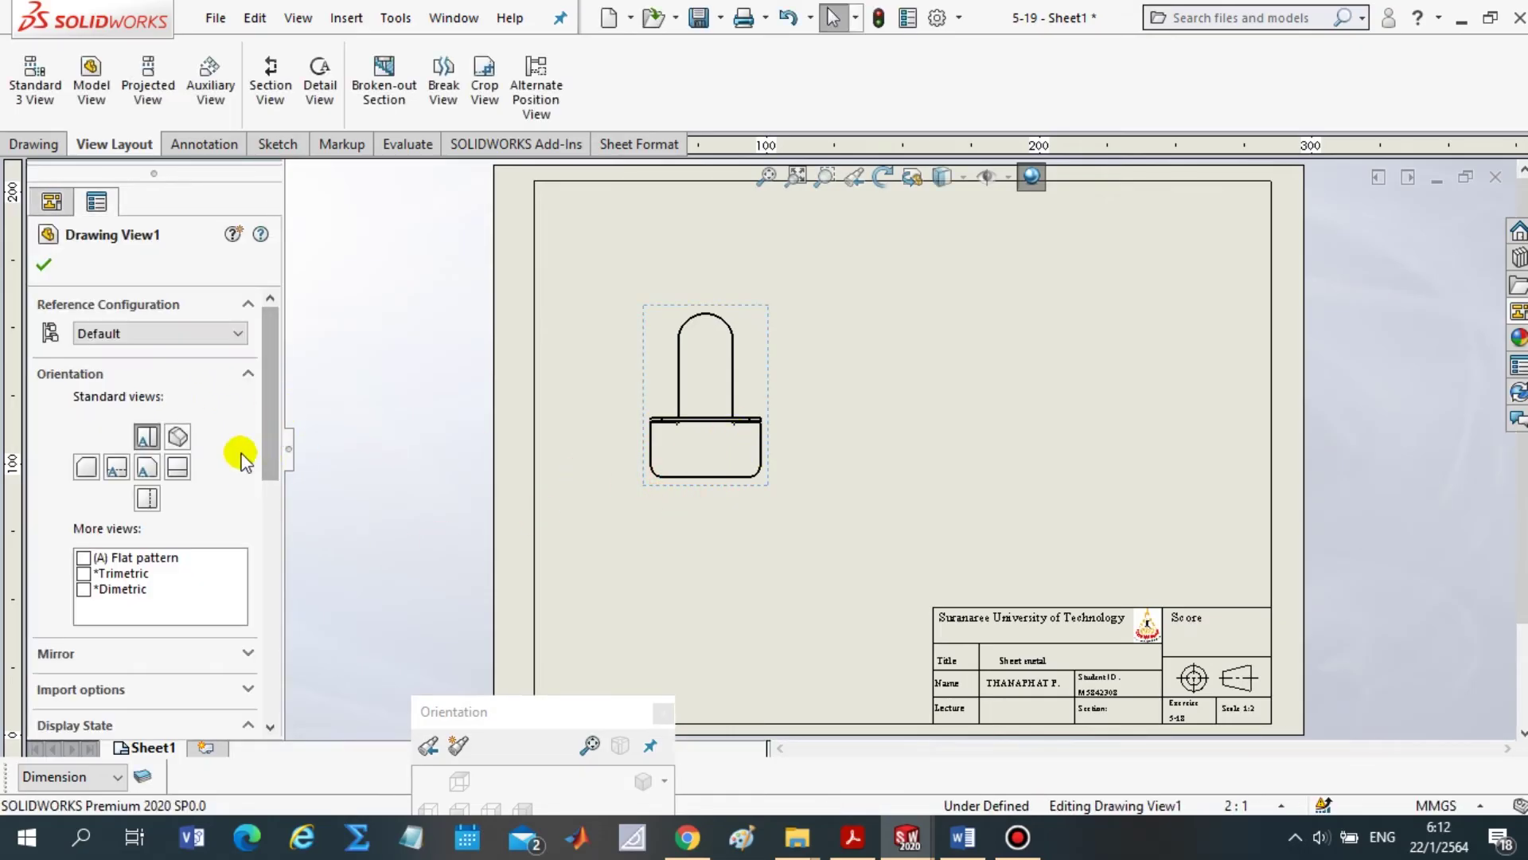
{"action": "left_click", "coordinate": [83, 558]}
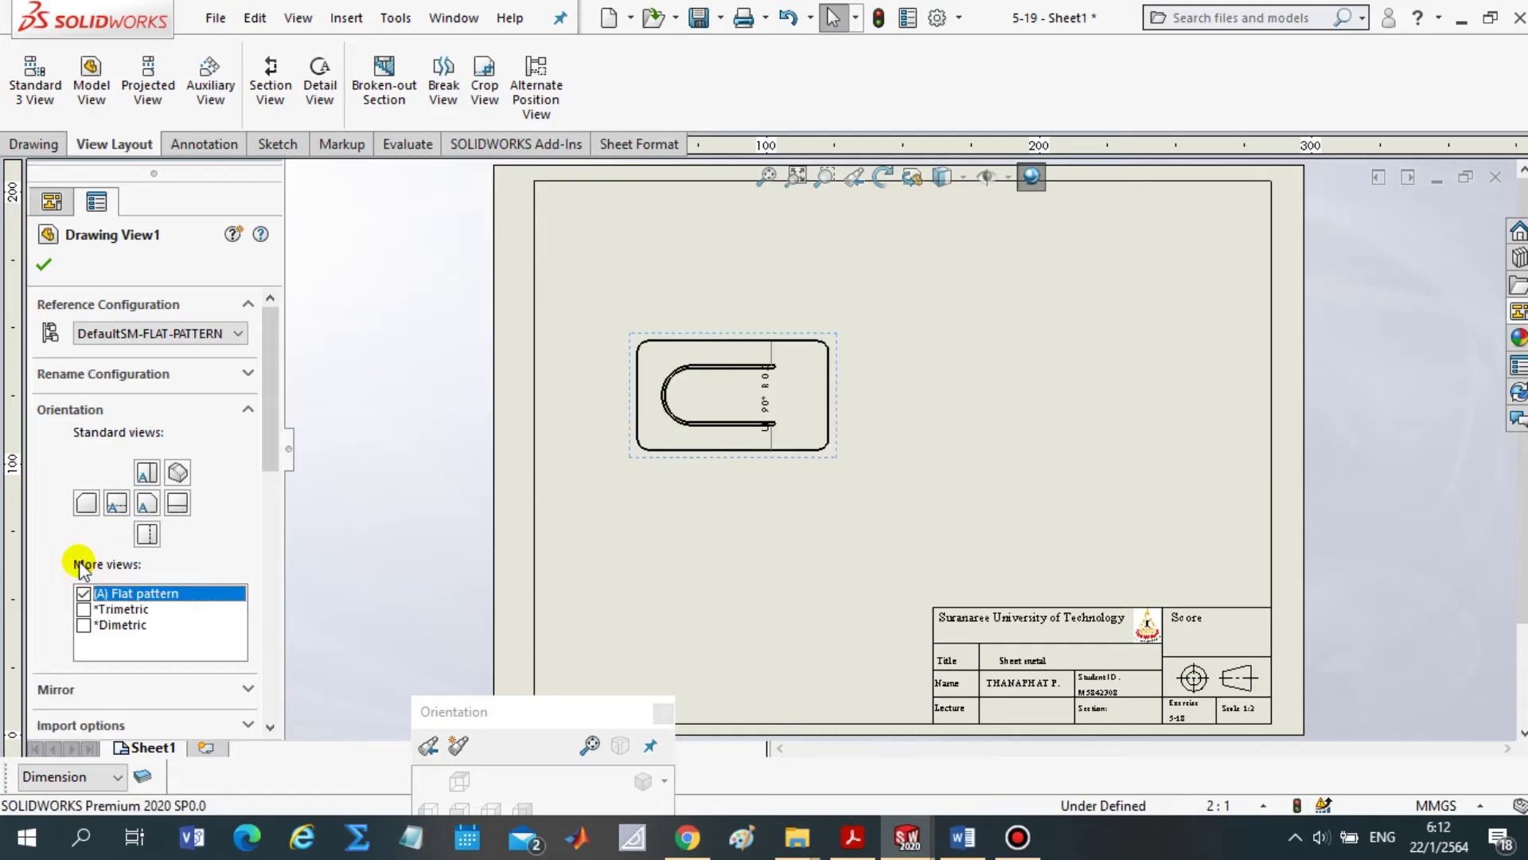
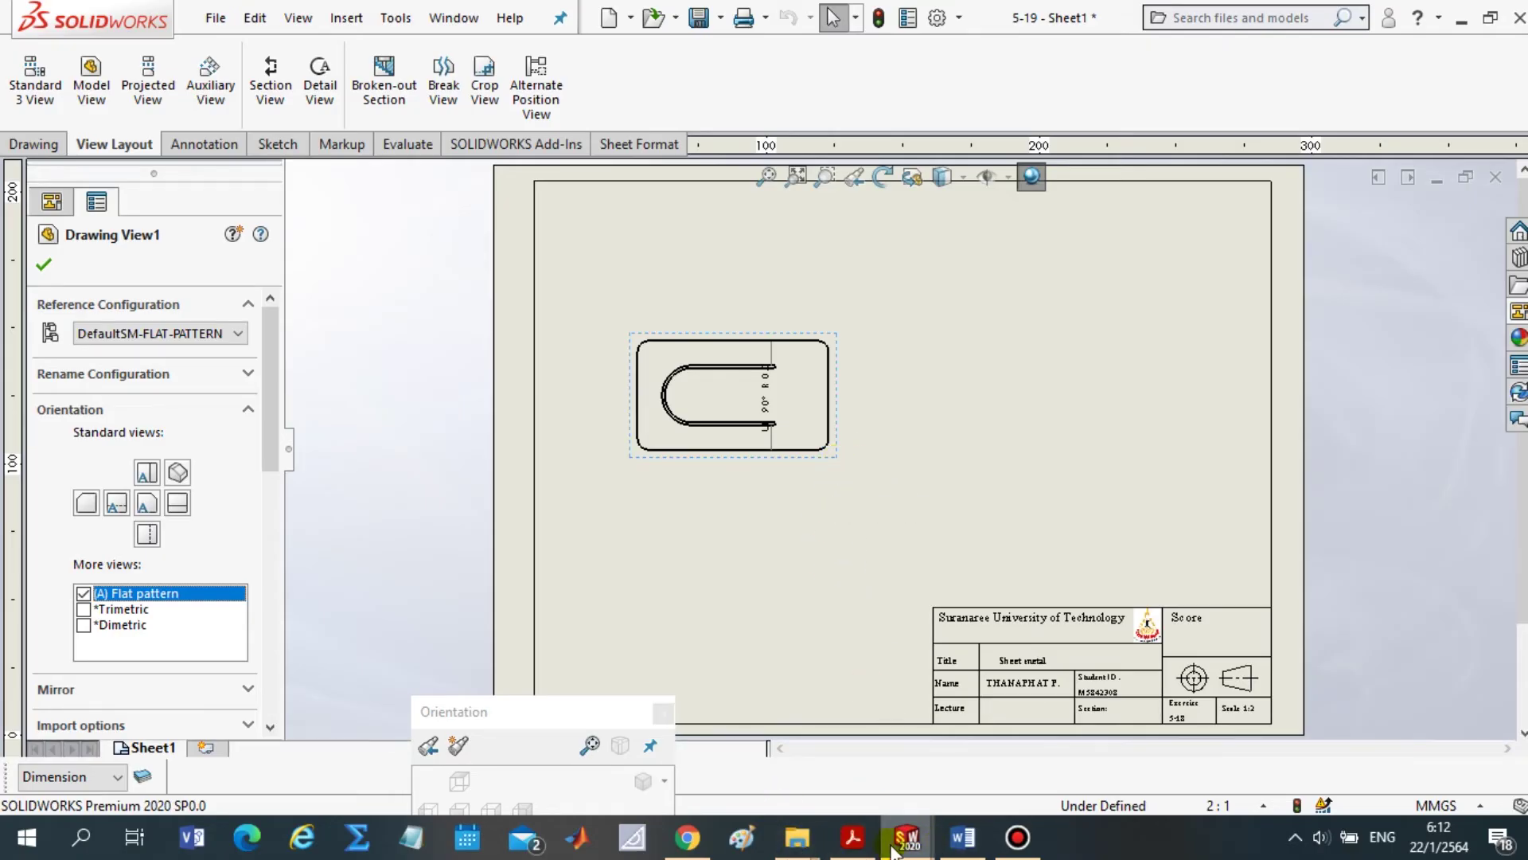
Place a new front-oriented Model View of part 5-19 on the sheet below the first one
{"action": "left_click", "coordinate": [870, 743]}
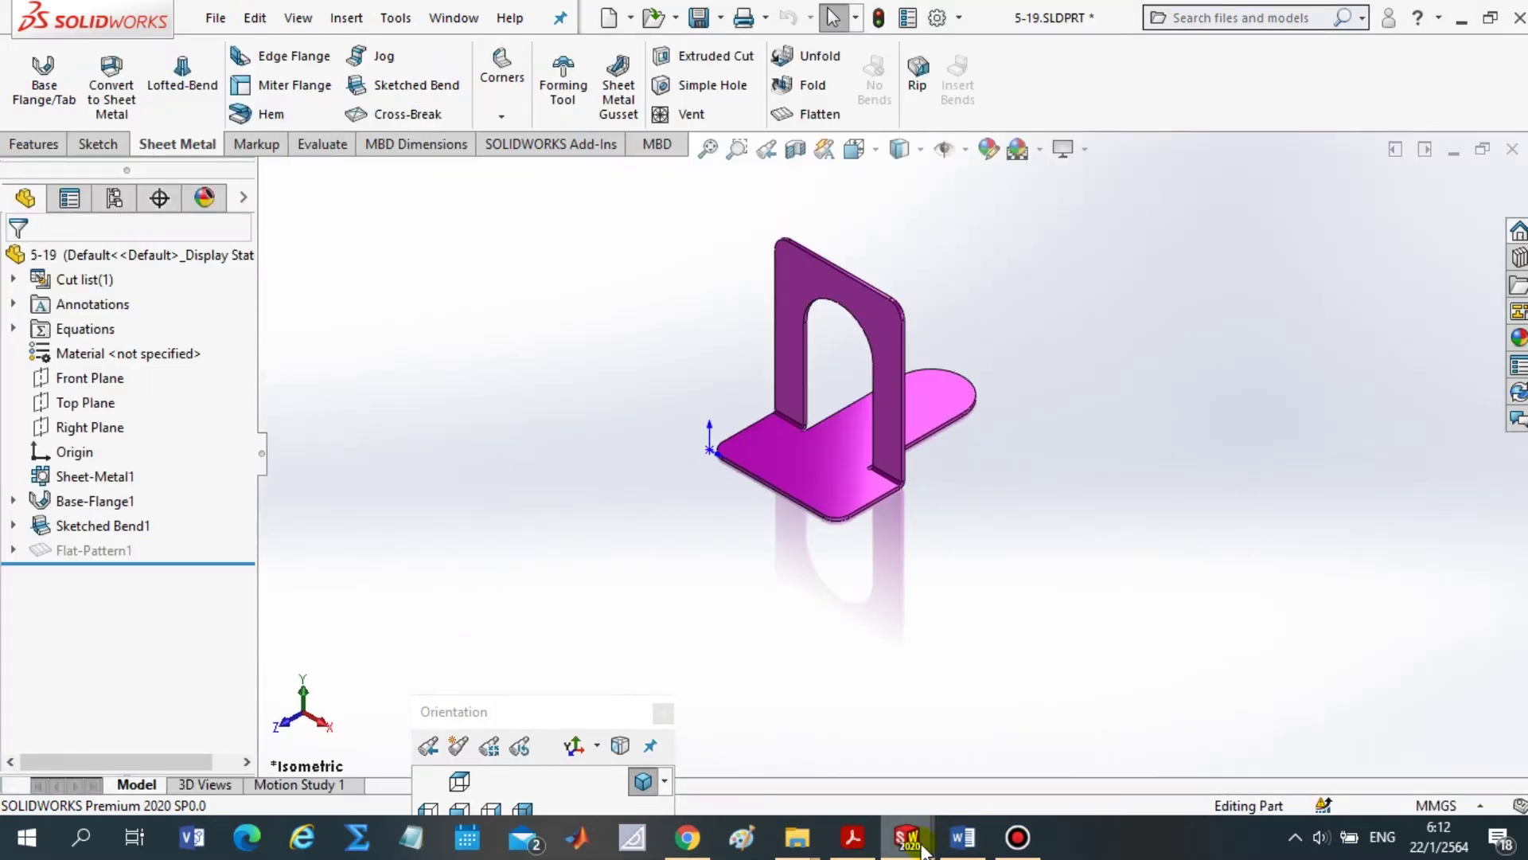
{"action": "mouse_move", "coordinate": [906, 838]}
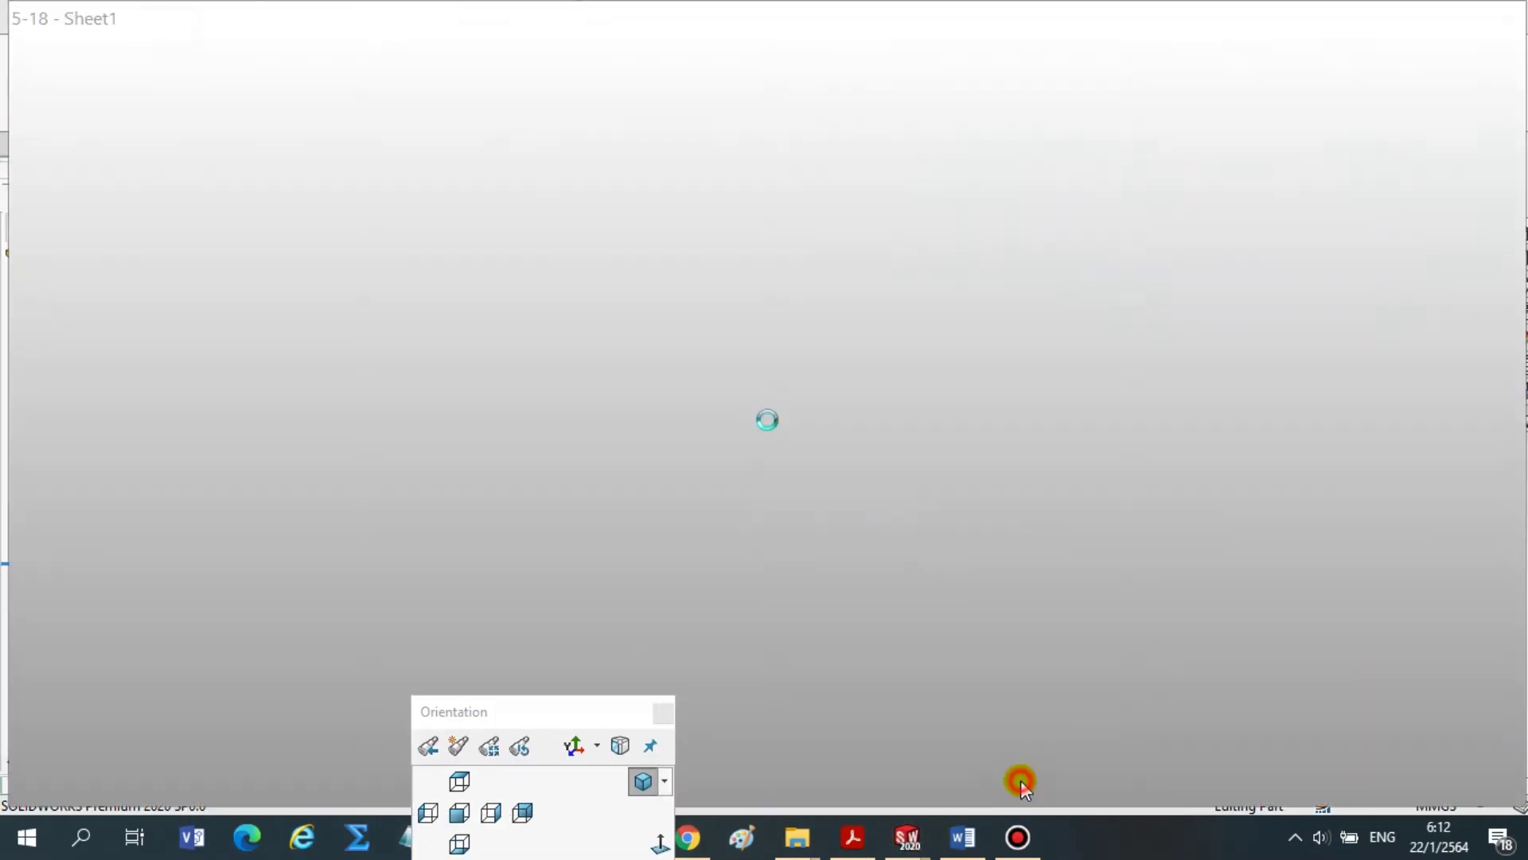
{"action": "left_click", "coordinate": [1020, 780]}
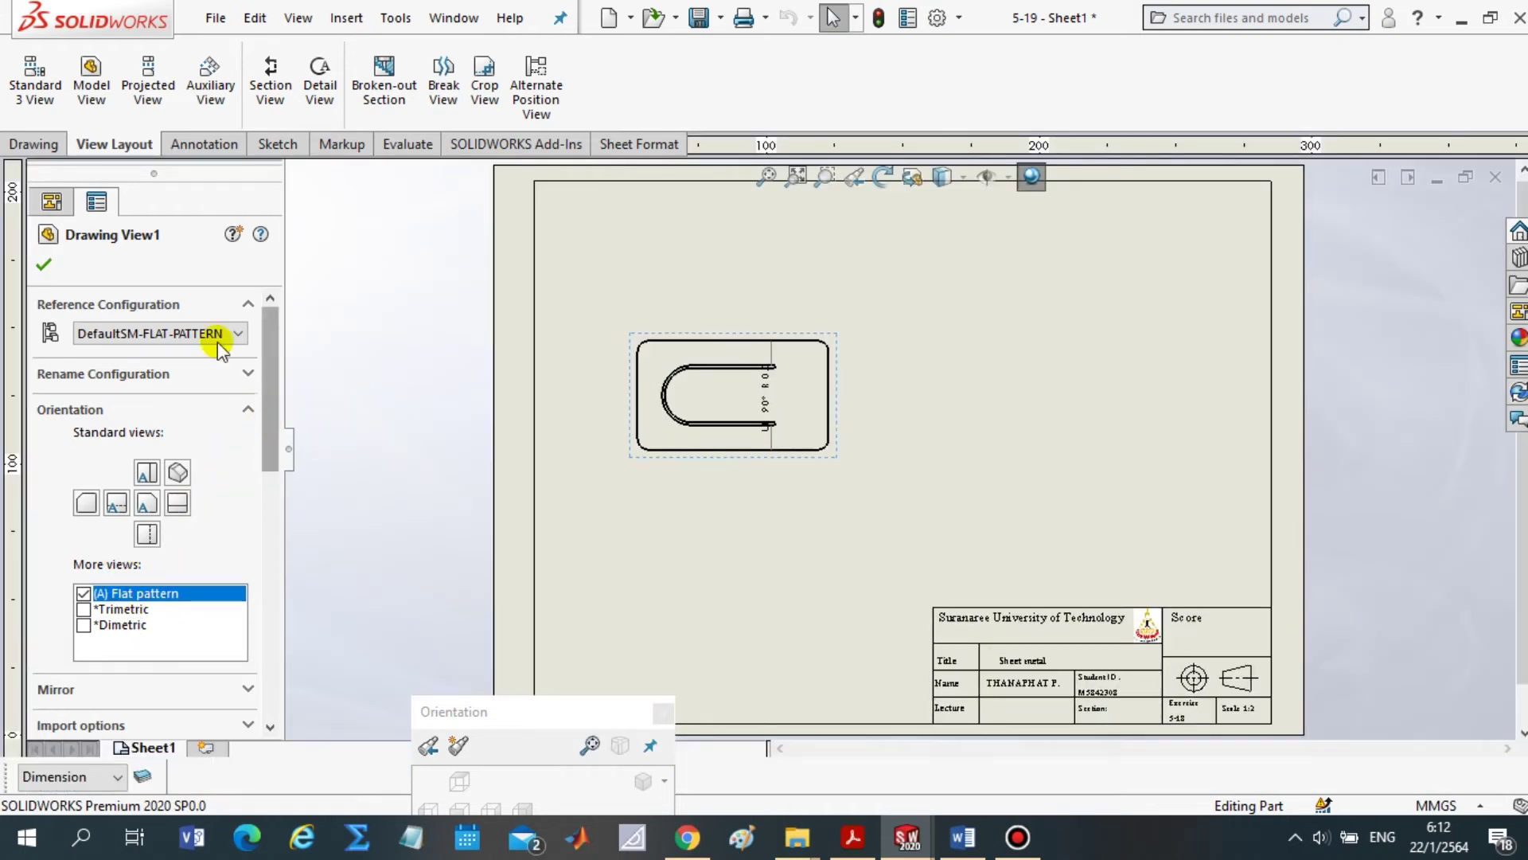
{"action": "left_click", "coordinate": [91, 88]}
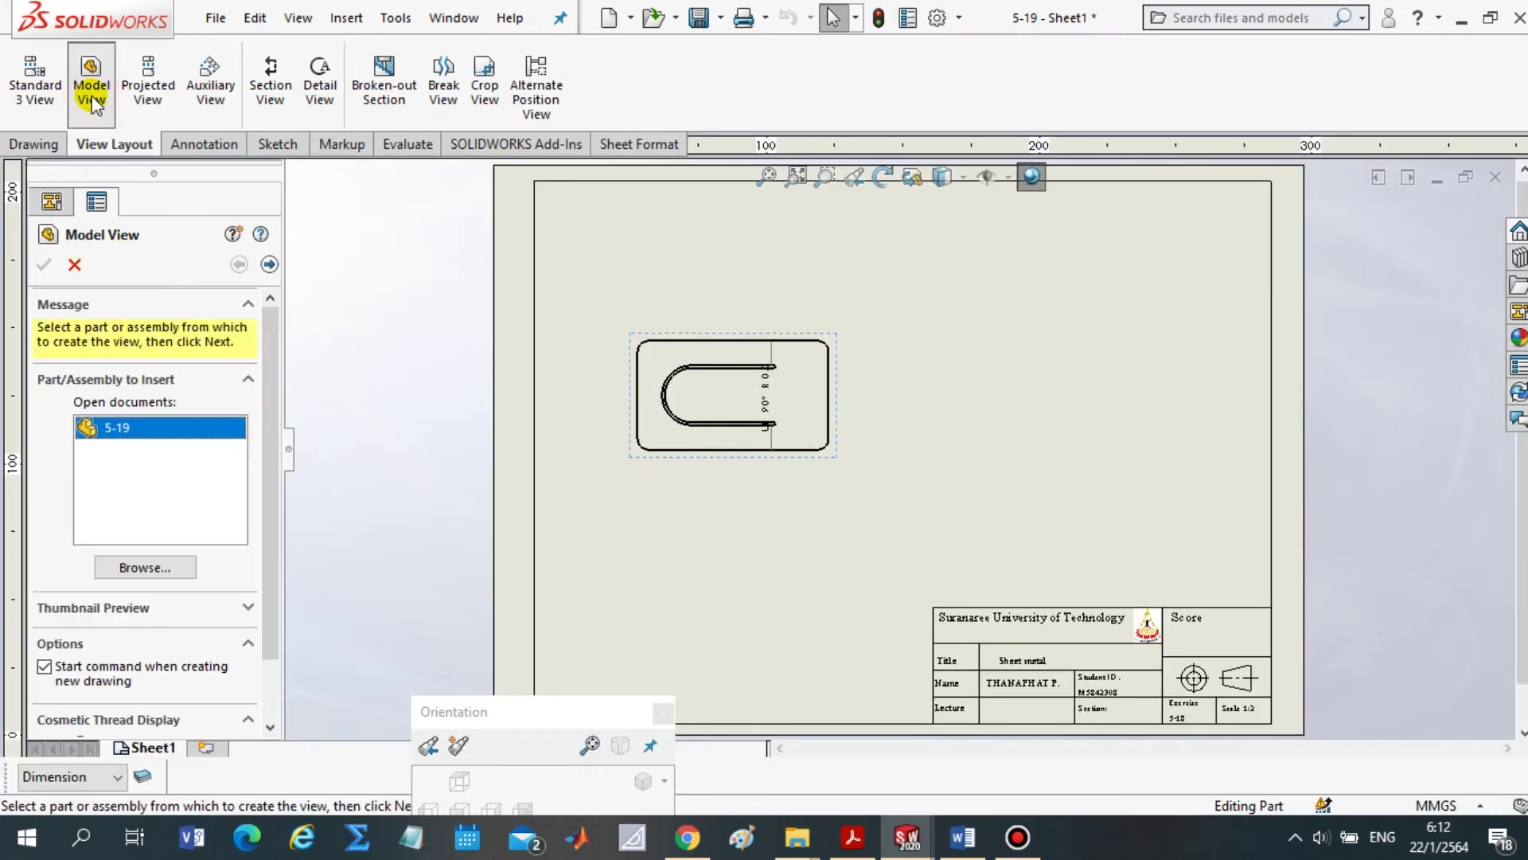
{"action": "double_click", "coordinate": [119, 428]}
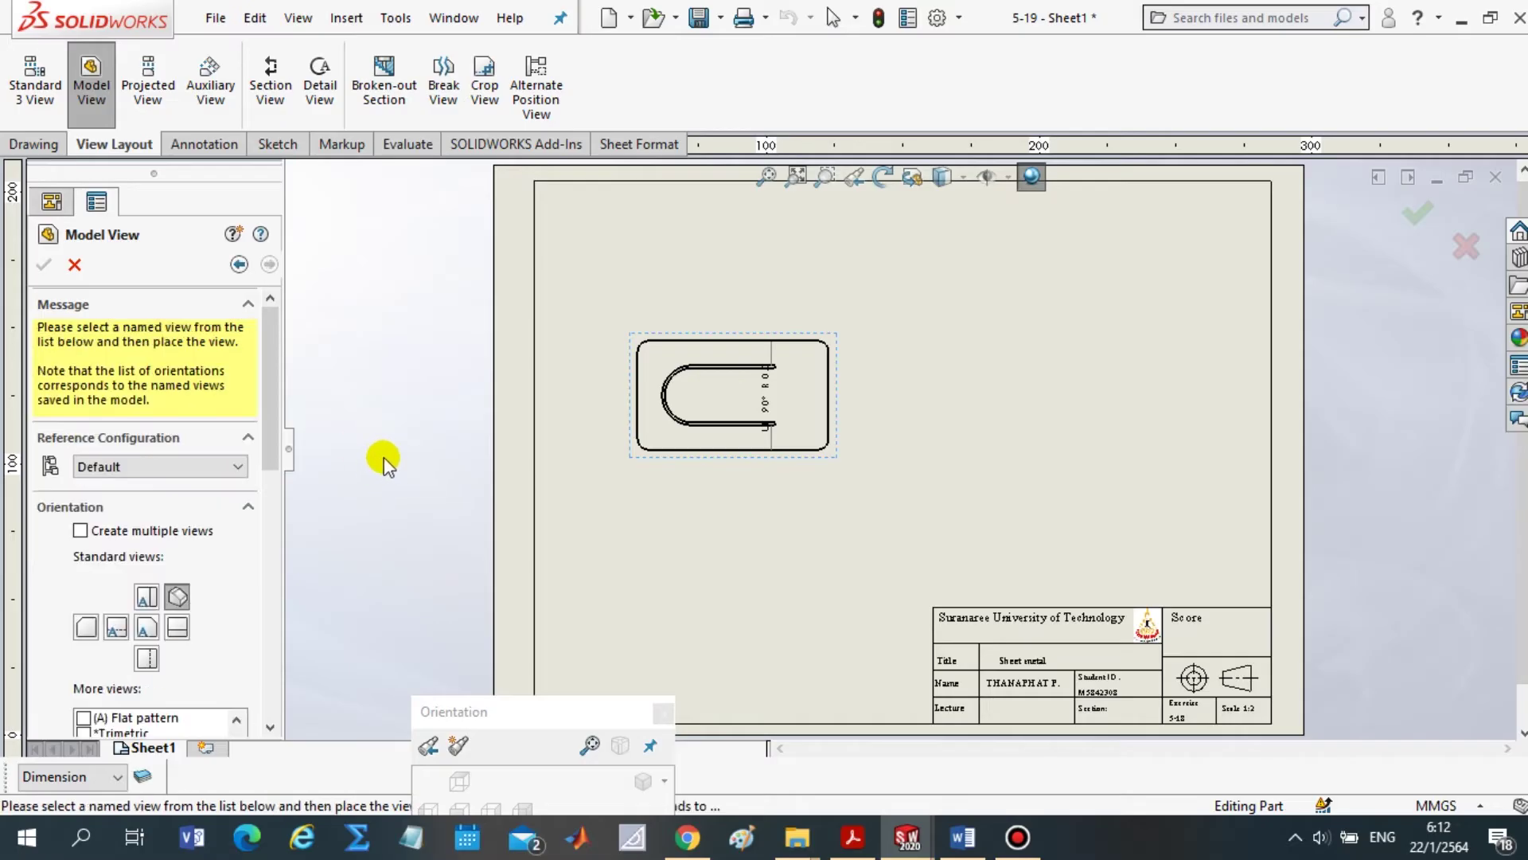
{"action": "left_click", "coordinate": [752, 449]}
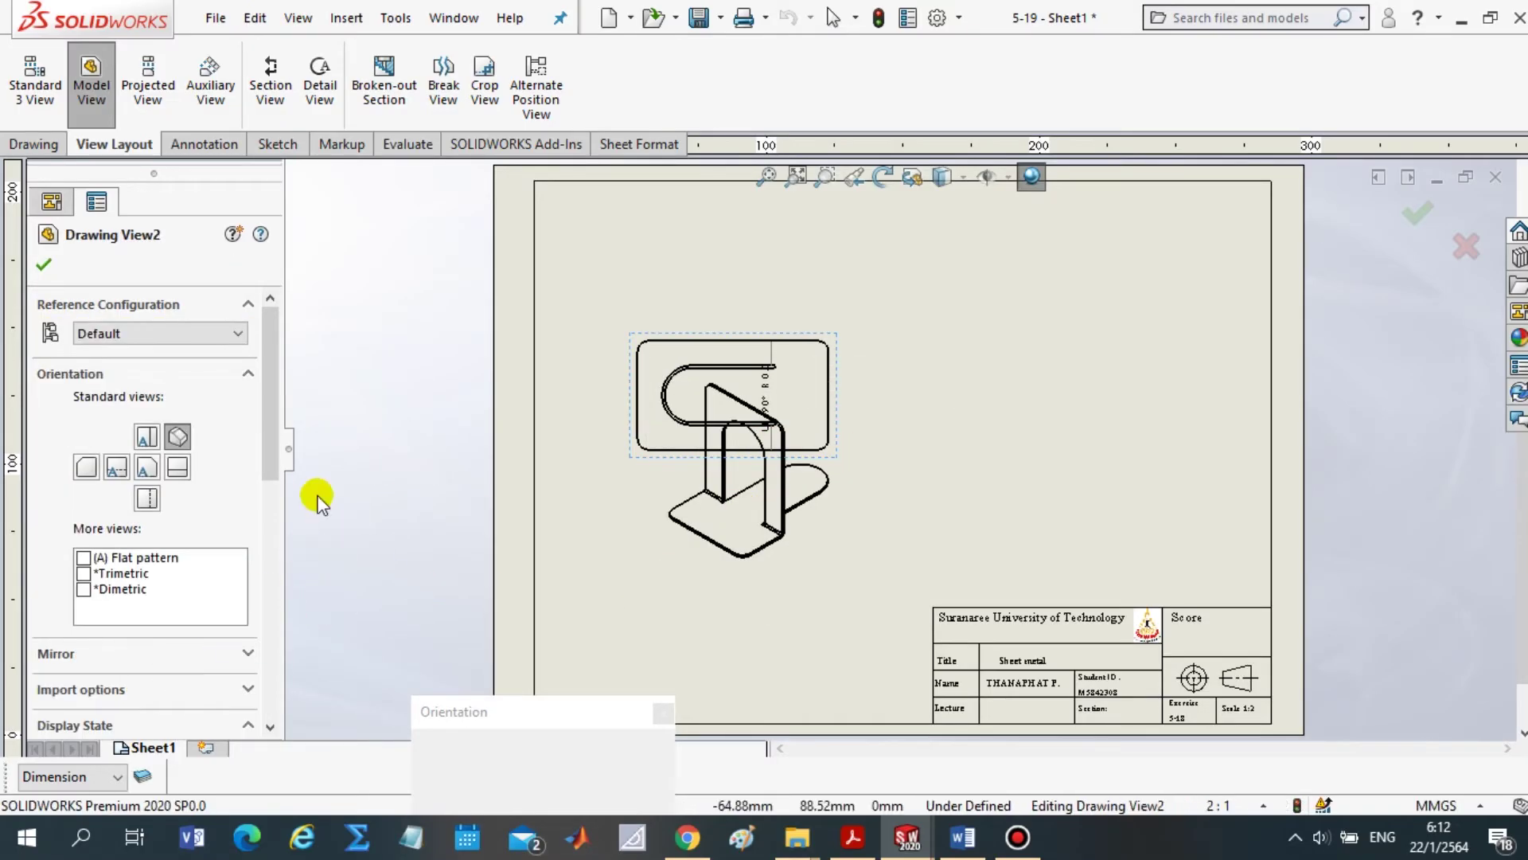
{"action": "mouse_move", "coordinate": [276, 434]}
{"action": "left_mouse_down"}
{"action": "mouse_move", "coordinate": [278, 499]}
{"action": "mouse_move", "coordinate": [277, 462]}
{"action": "left_mouse_up"}
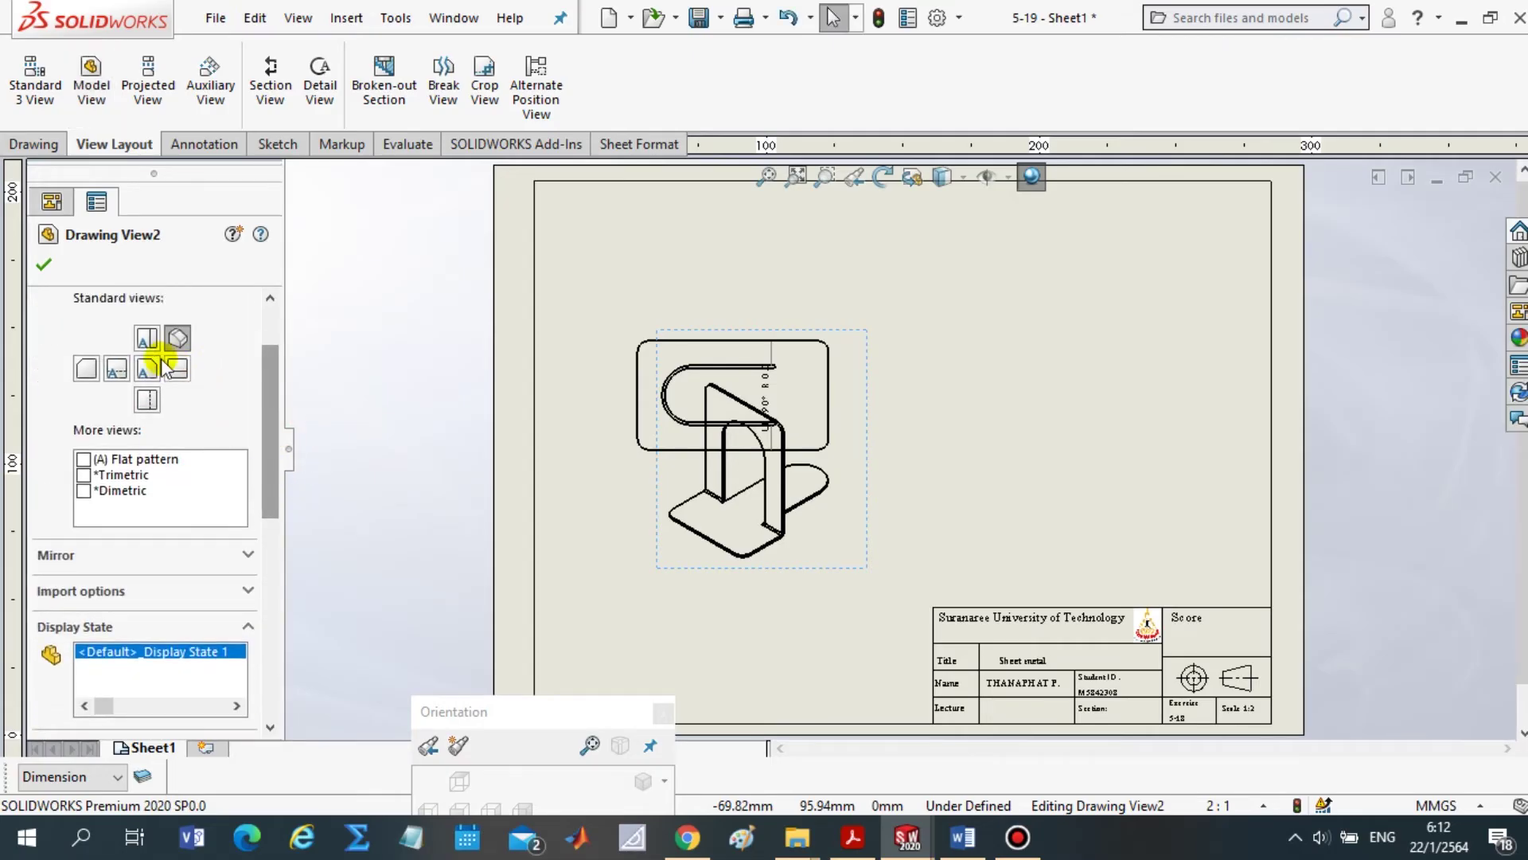
{"action": "left_click", "coordinate": [144, 339]}
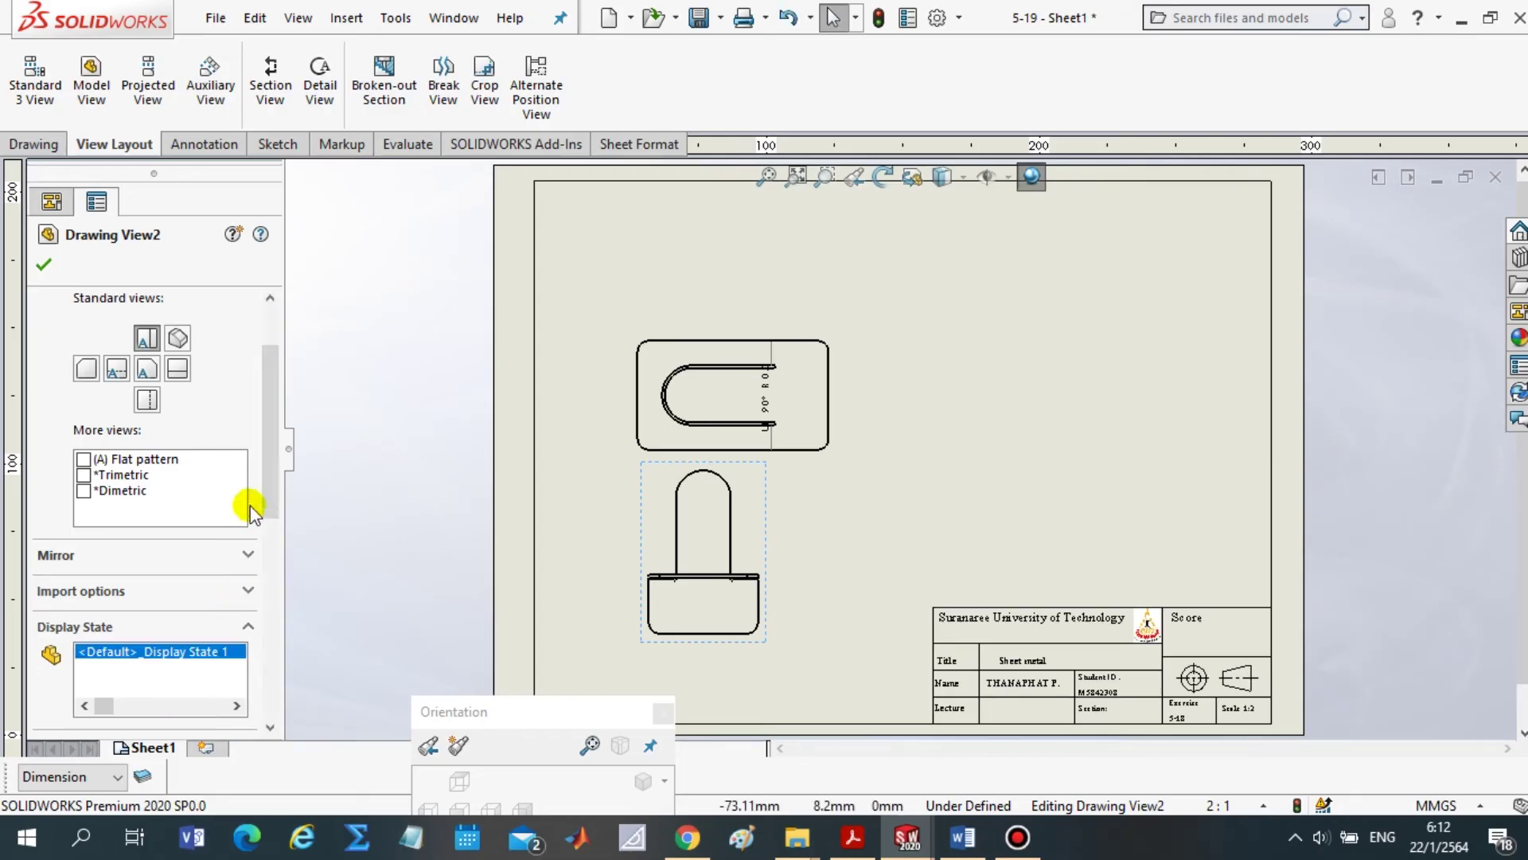
Switch the new view to the flat pattern rotated 270.00° upright and accept it
{"action": "left_click", "coordinate": [84, 460]}
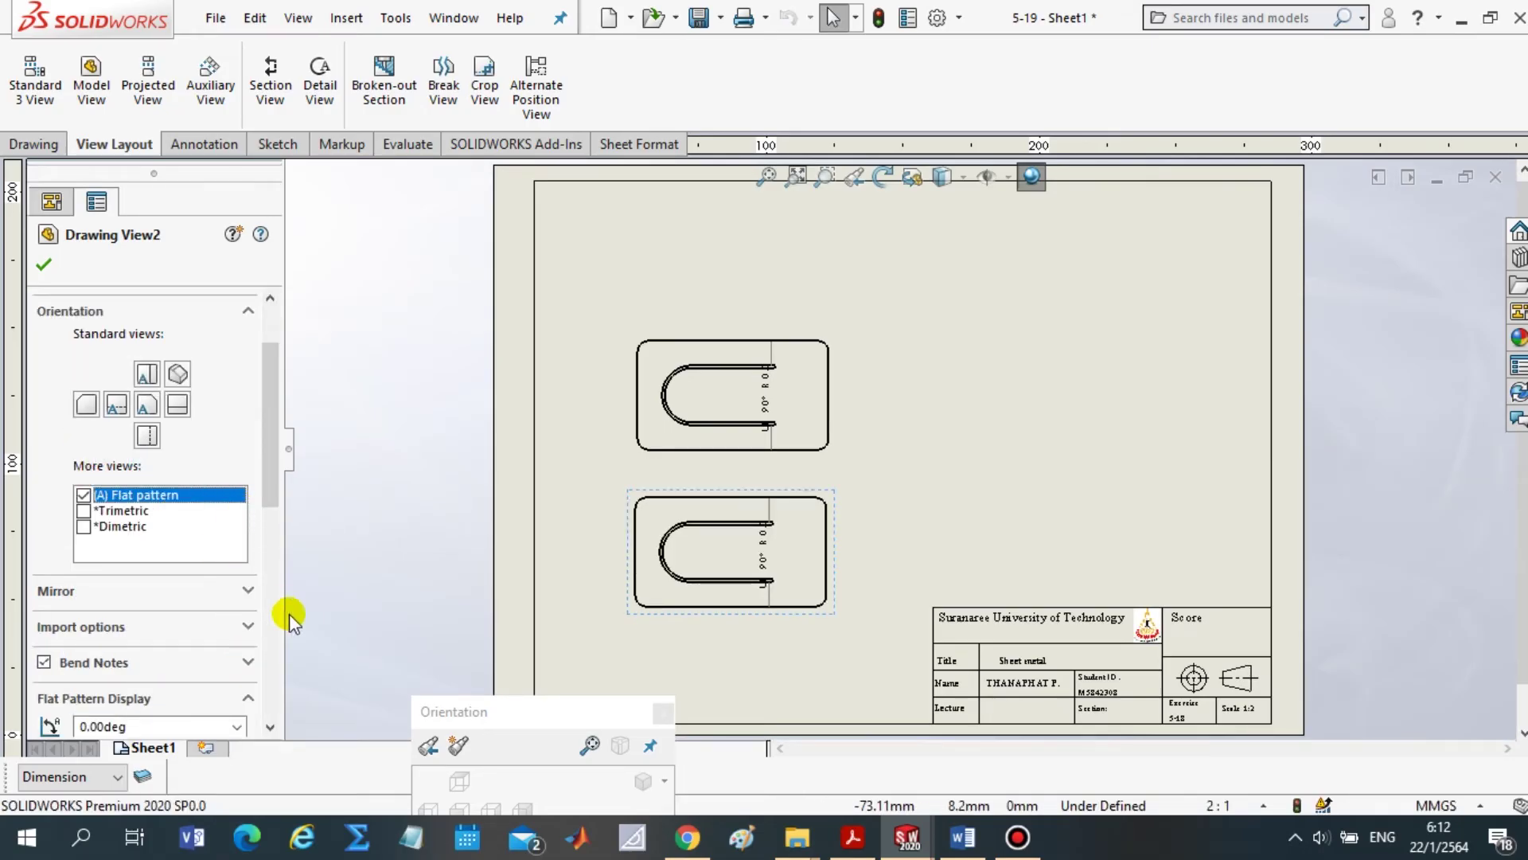
{"action": "left_click_drag", "start_coordinate": [269, 488], "coordinate": [263, 556]}
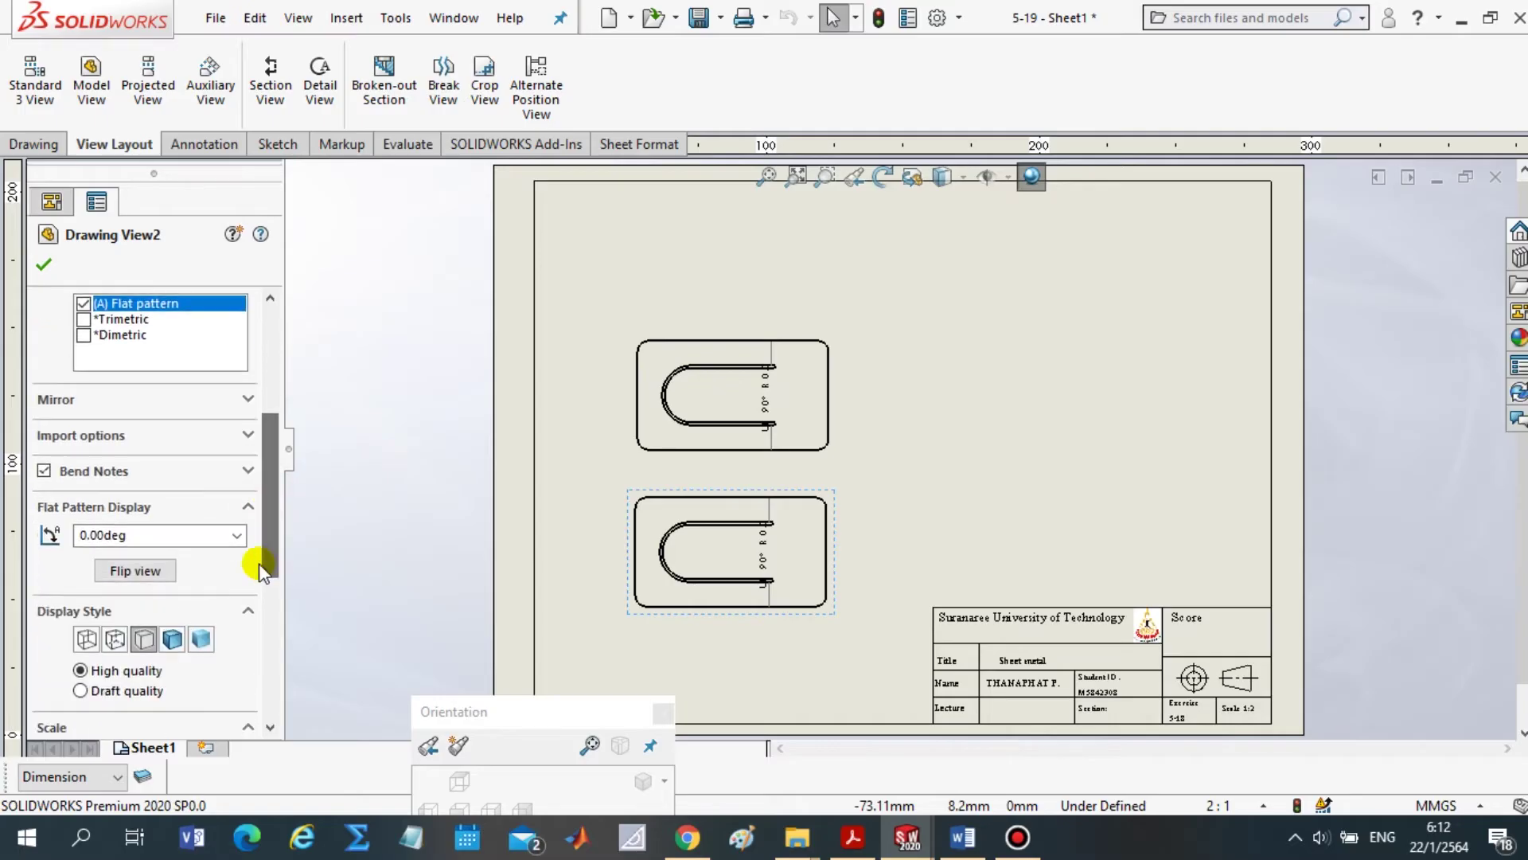
{"action": "left_click", "coordinate": [235, 536]}
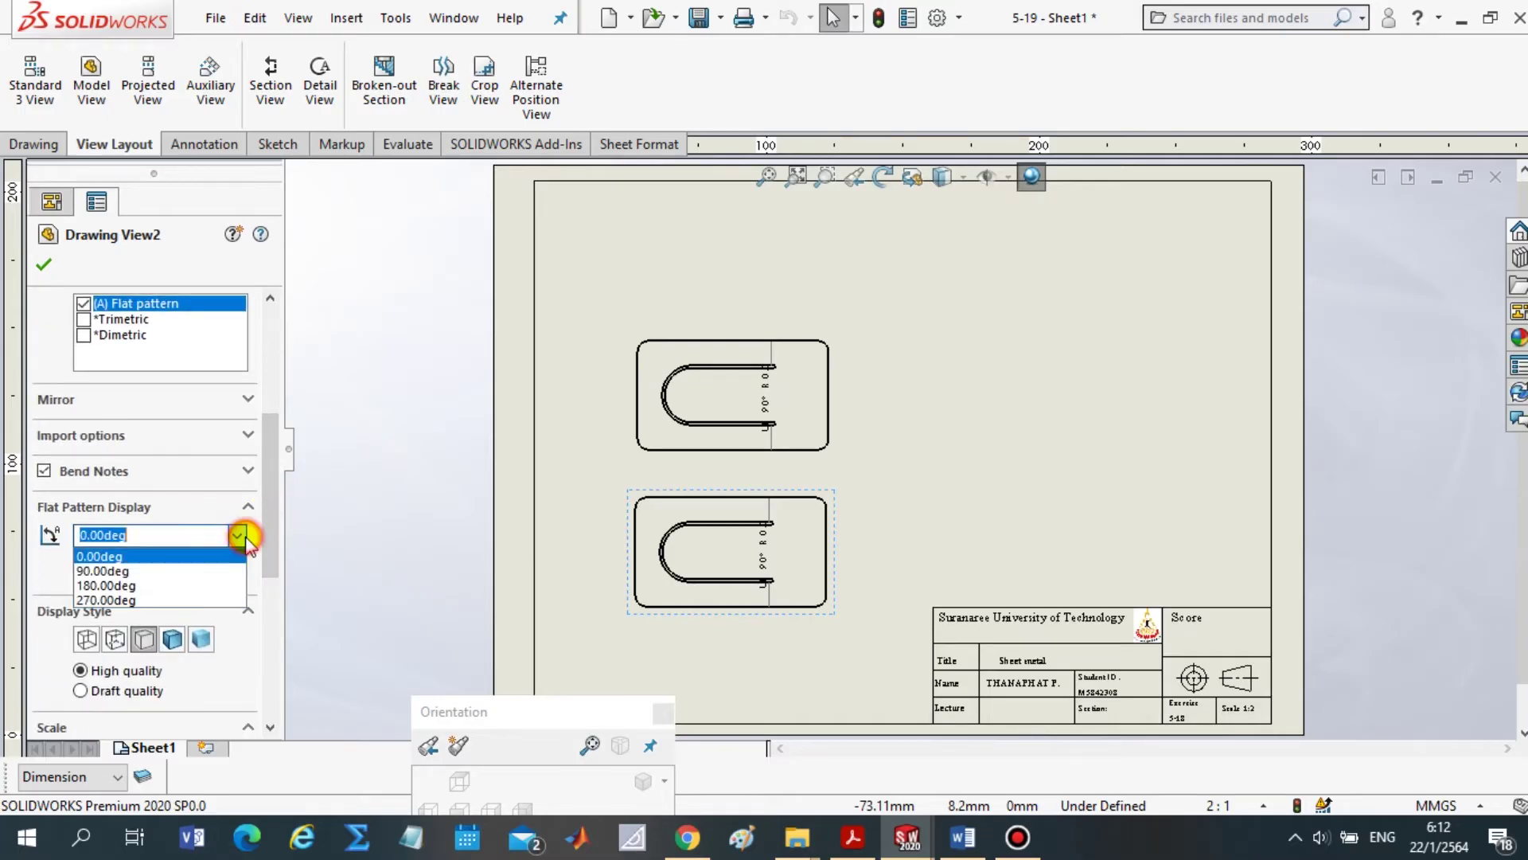
{"action": "left_click", "coordinate": [140, 572]}
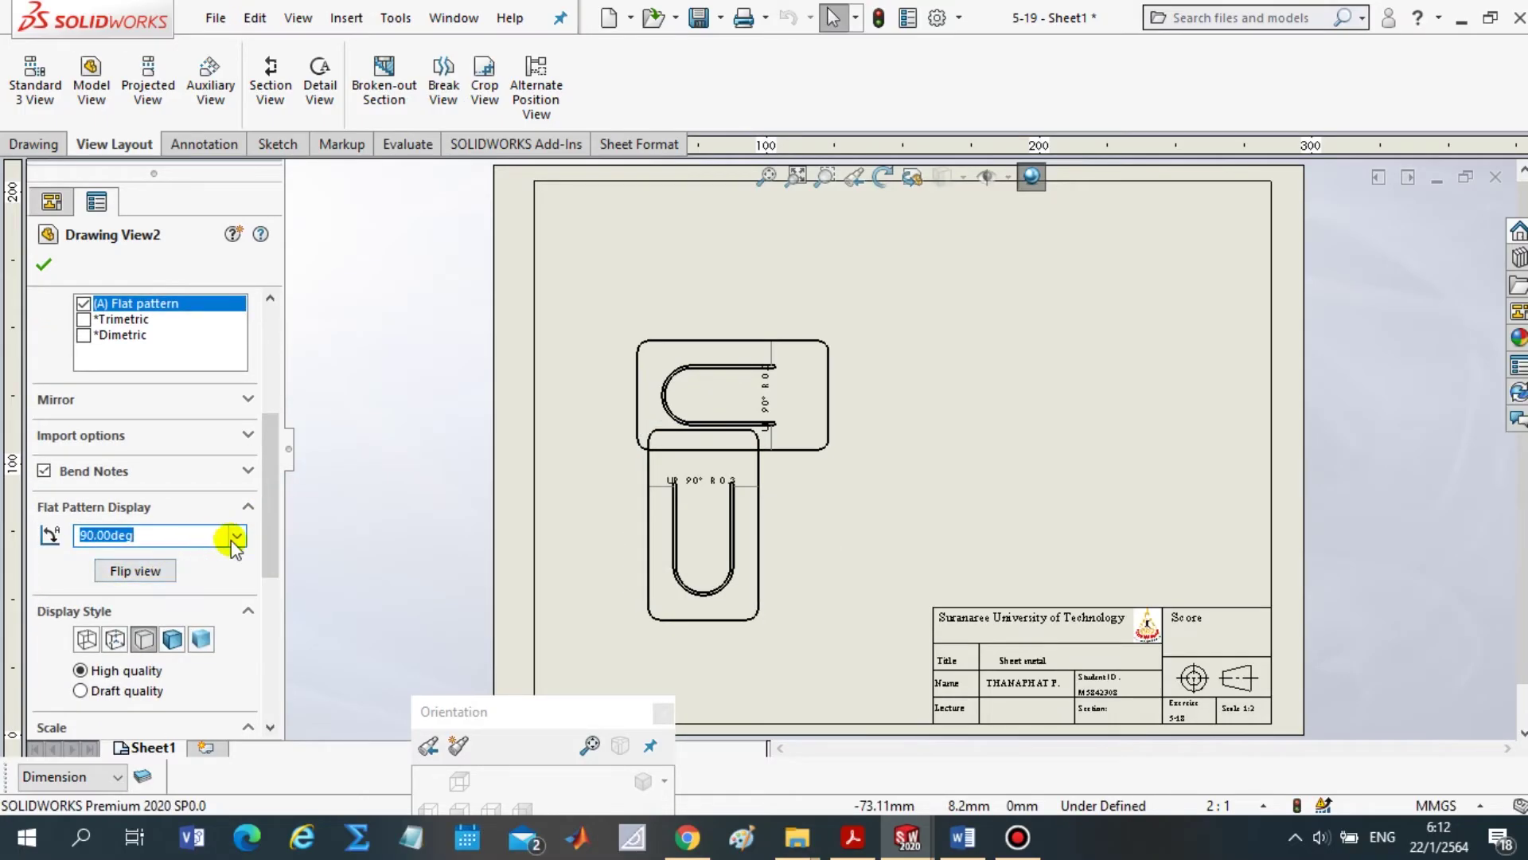
{"action": "left_click", "coordinate": [236, 534]}
{"action": "left_click", "coordinate": [152, 586]}
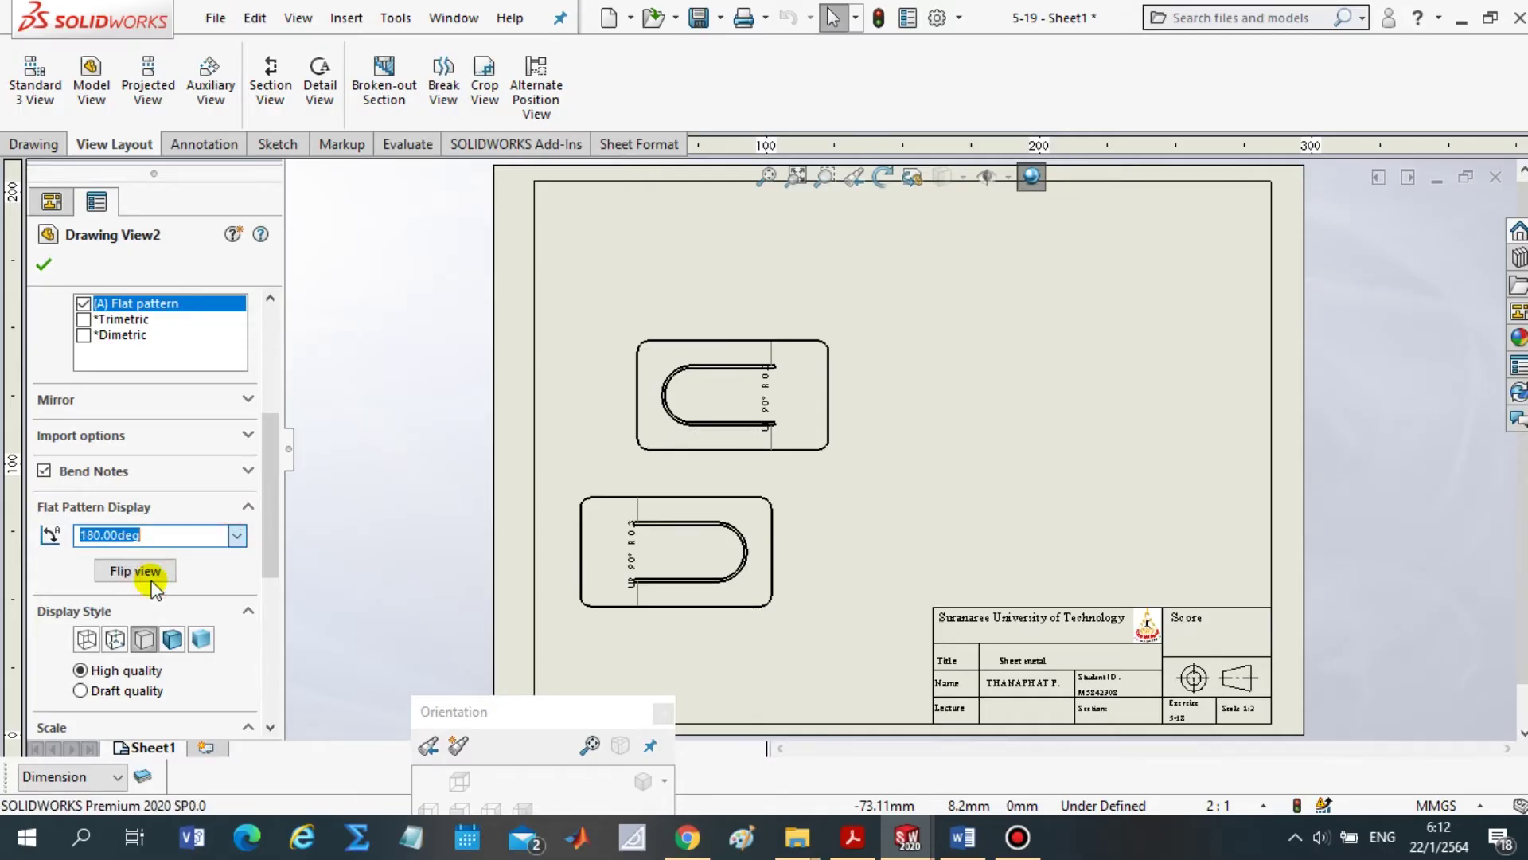
{"action": "left_click", "coordinate": [233, 536]}
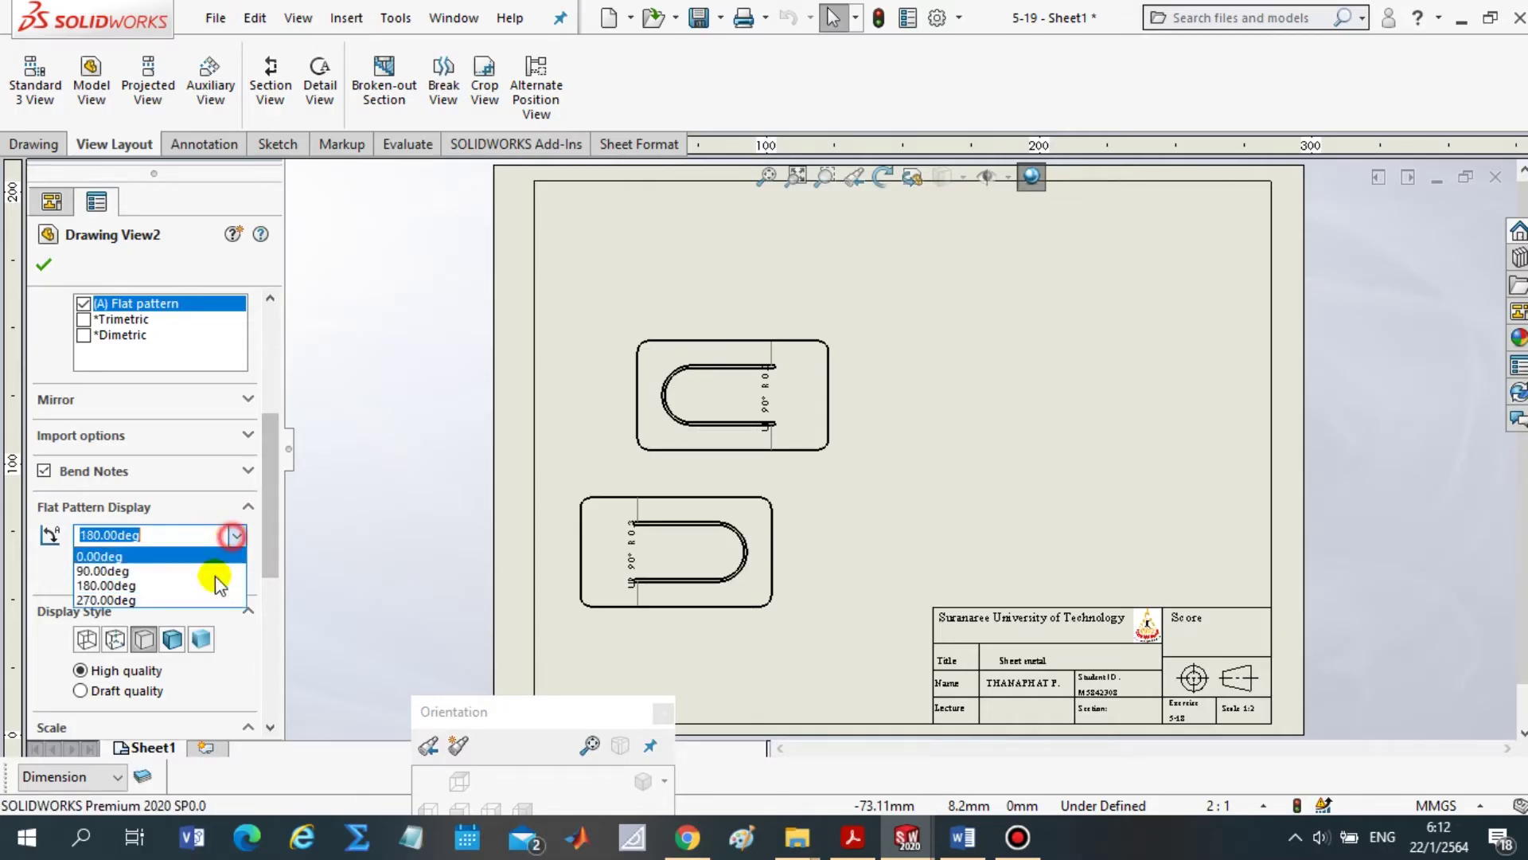
{"action": "left_click", "coordinate": [167, 599]}
{"action": "left_click", "coordinate": [41, 261]}
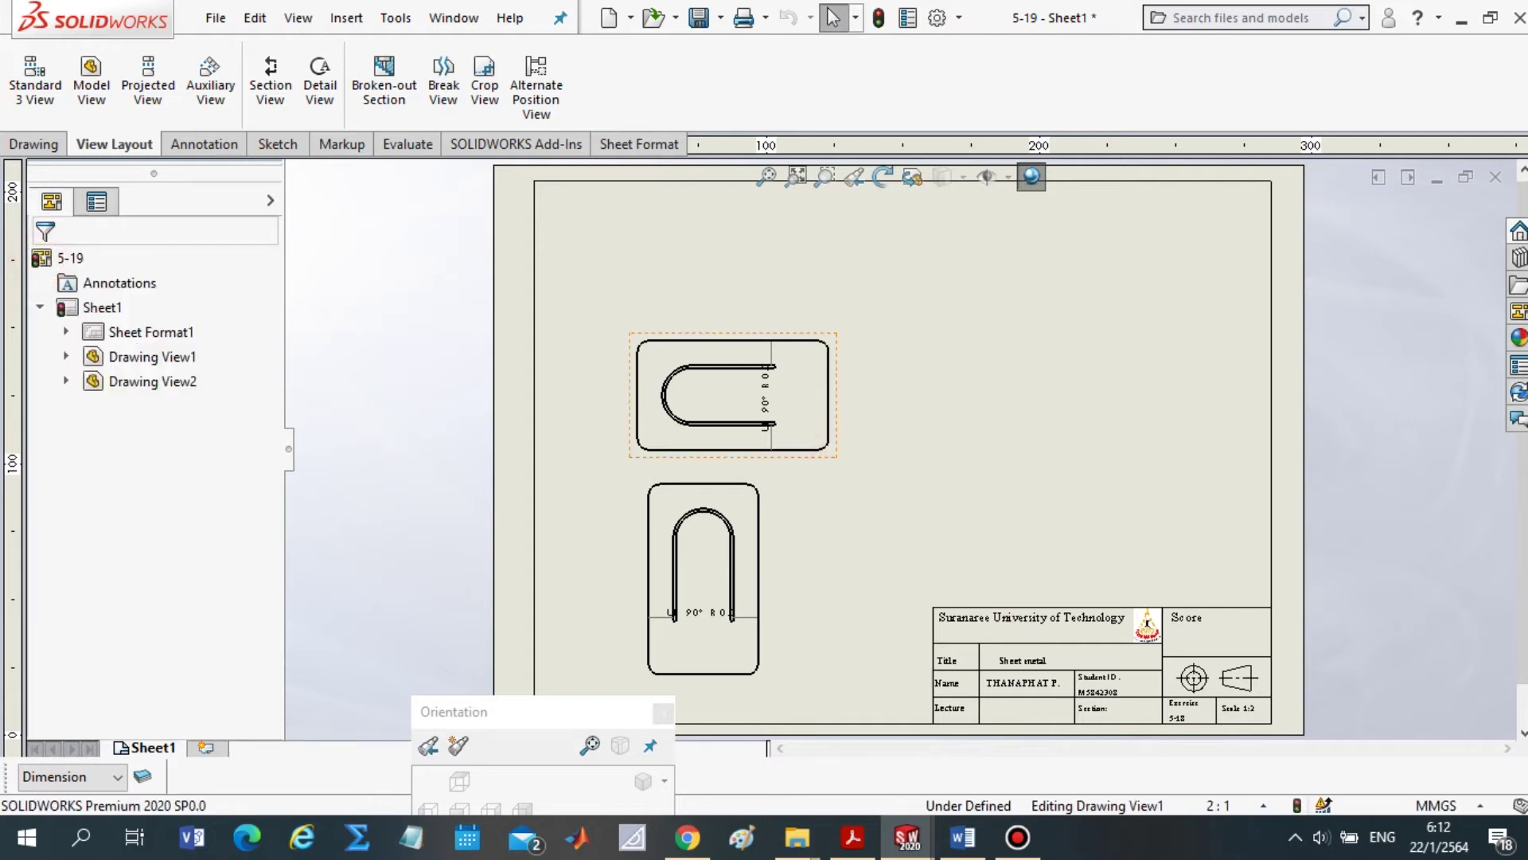
Delete the original flat-pattern view and move the upright one higher on the sheet
{"action": "key", "text": "Delete"}
{"action": "left_click", "coordinate": [922, 342]}
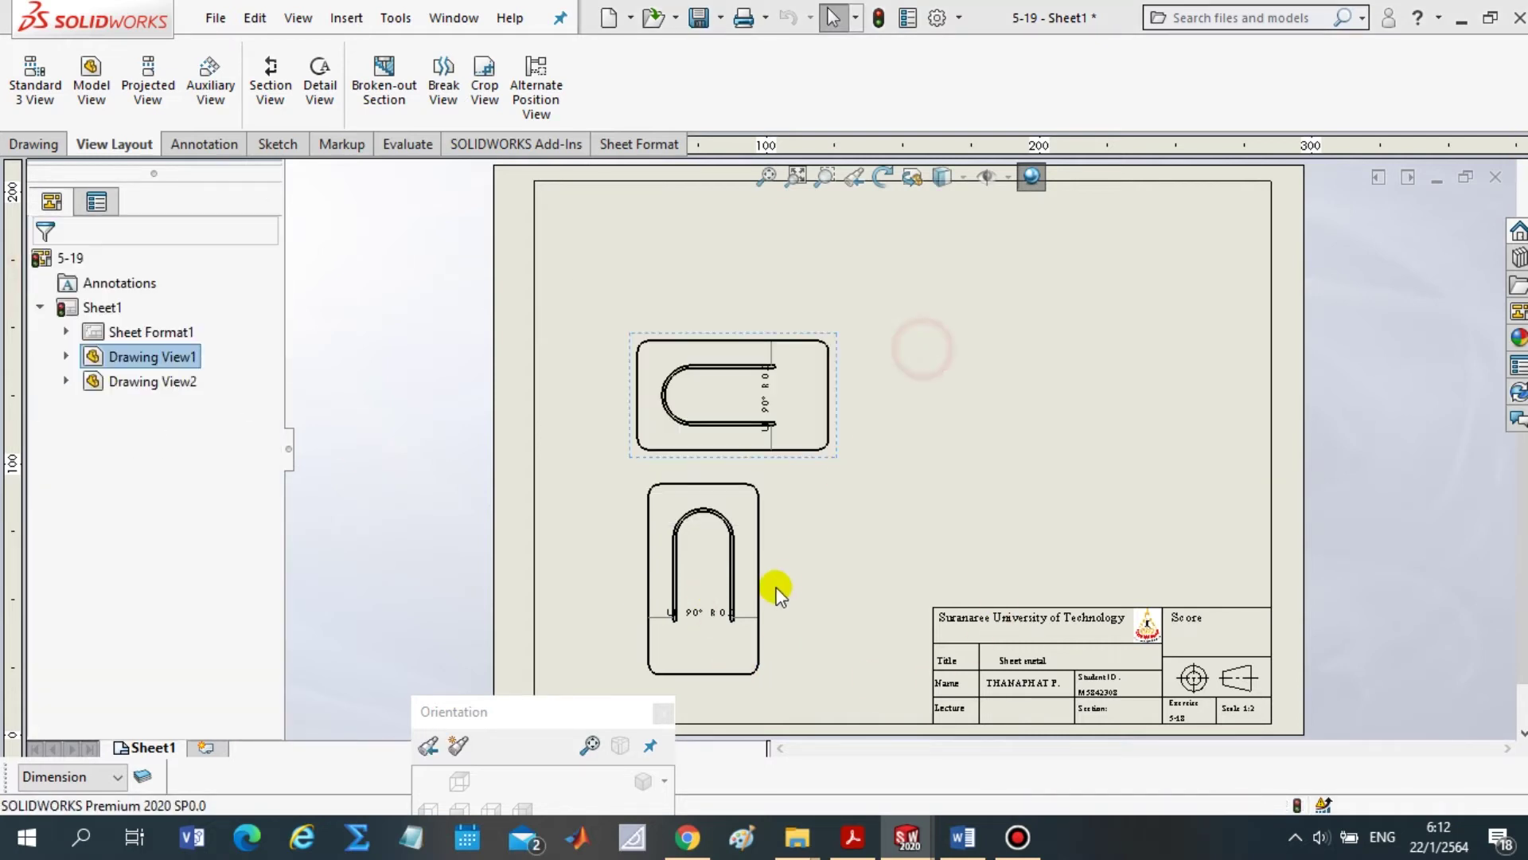
{"action": "mouse_move", "coordinate": [771, 552]}
{"action": "left_mouse_down"}
{"action": "mouse_move", "coordinate": [829, 342]}
{"action": "mouse_move", "coordinate": [813, 382]}
{"action": "left_mouse_up"}
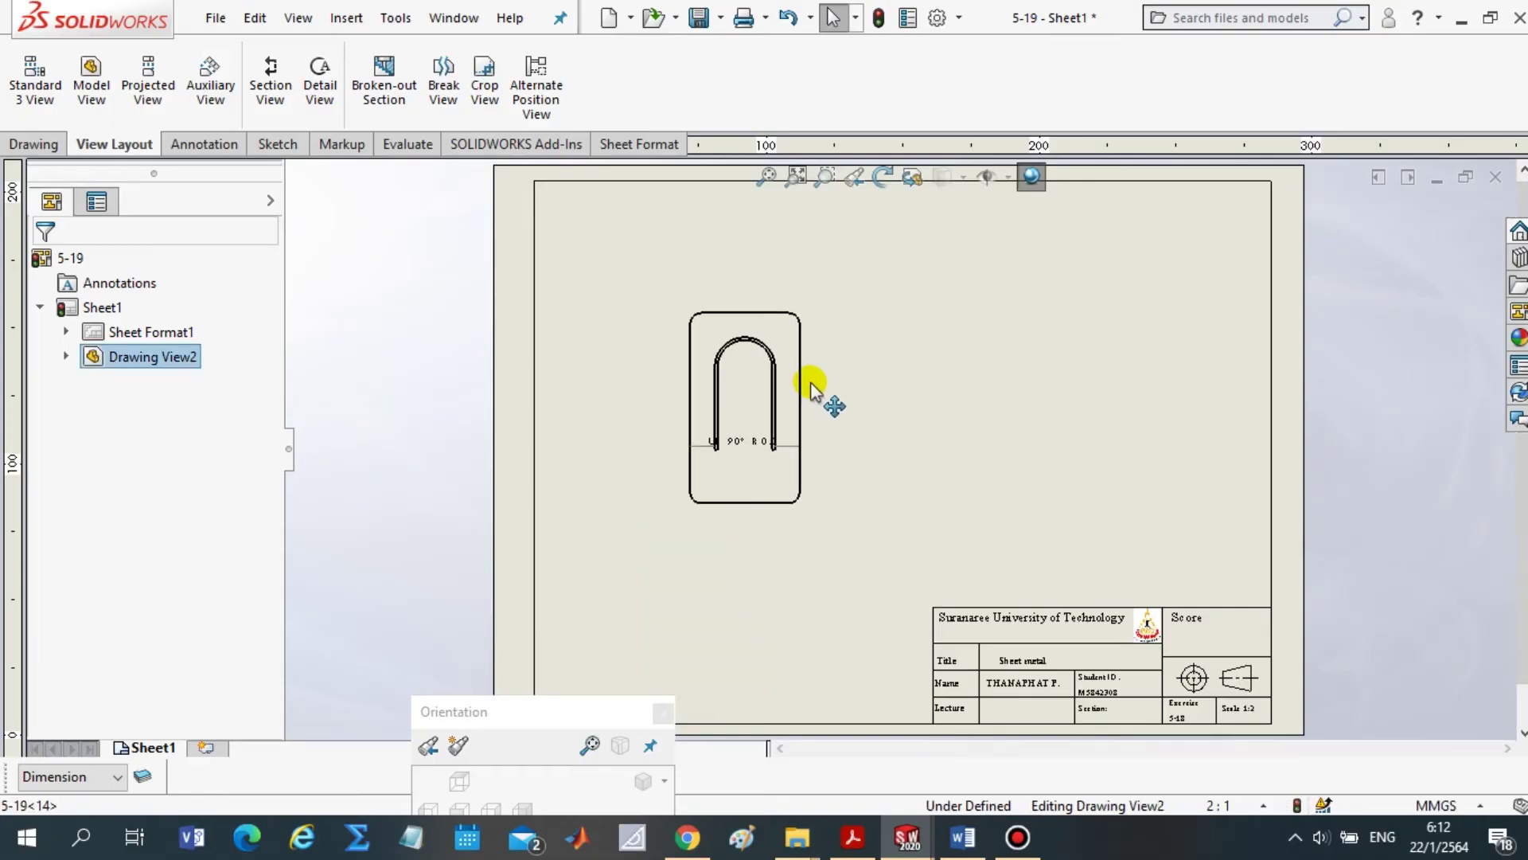
{"action": "left_click", "coordinate": [852, 837]}
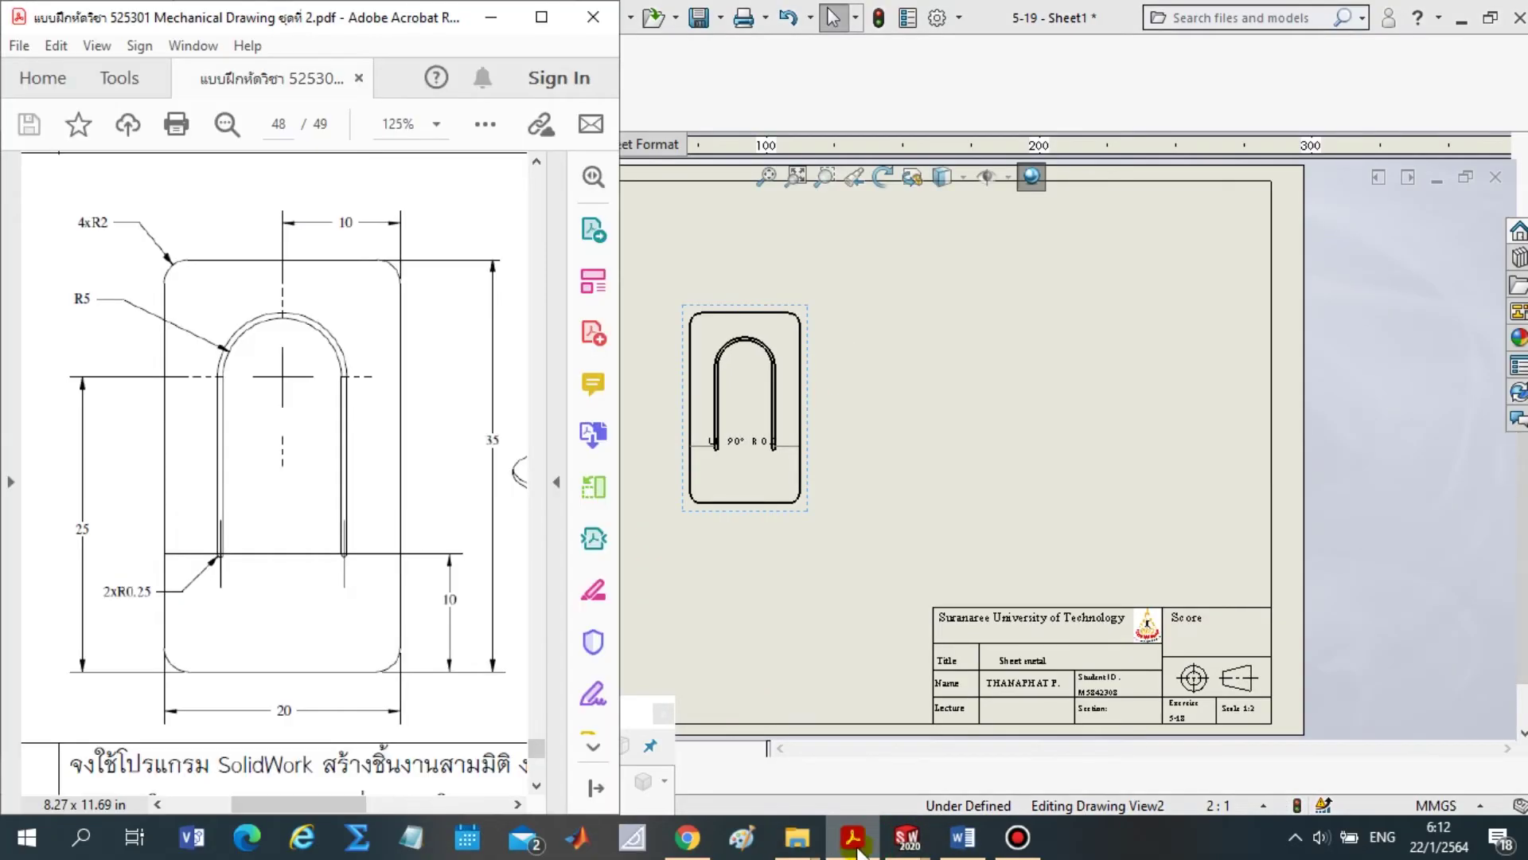
{"action": "left_click", "coordinate": [853, 837]}
Give the remaining flat-pattern view a custom 3:1 scale
{"action": "left_click_drag", "start_coordinate": [269, 433], "coordinate": [269, 622]}
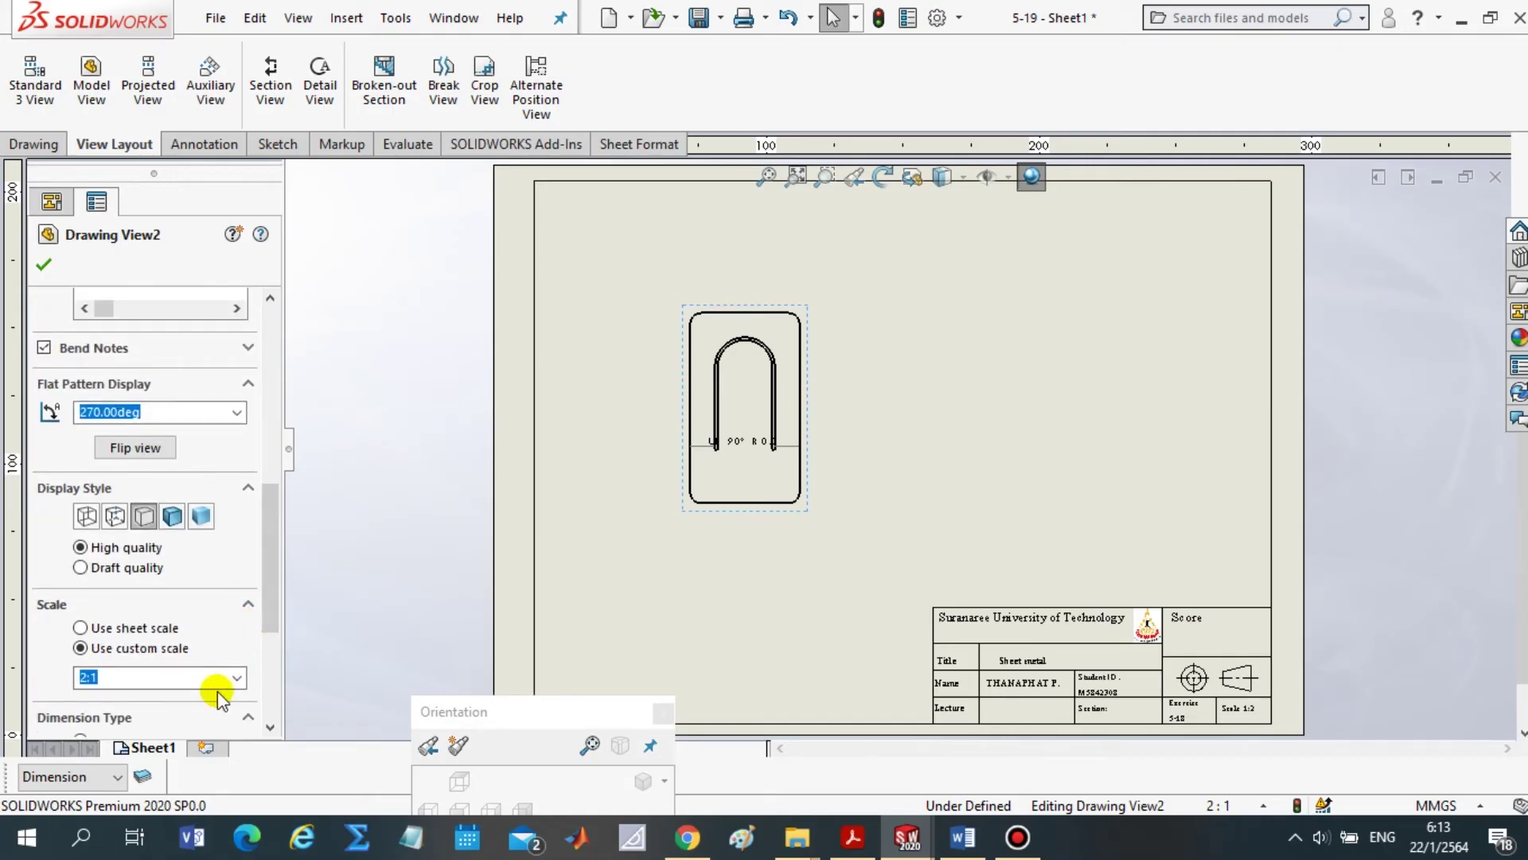
{"action": "left_click", "coordinate": [238, 678]}
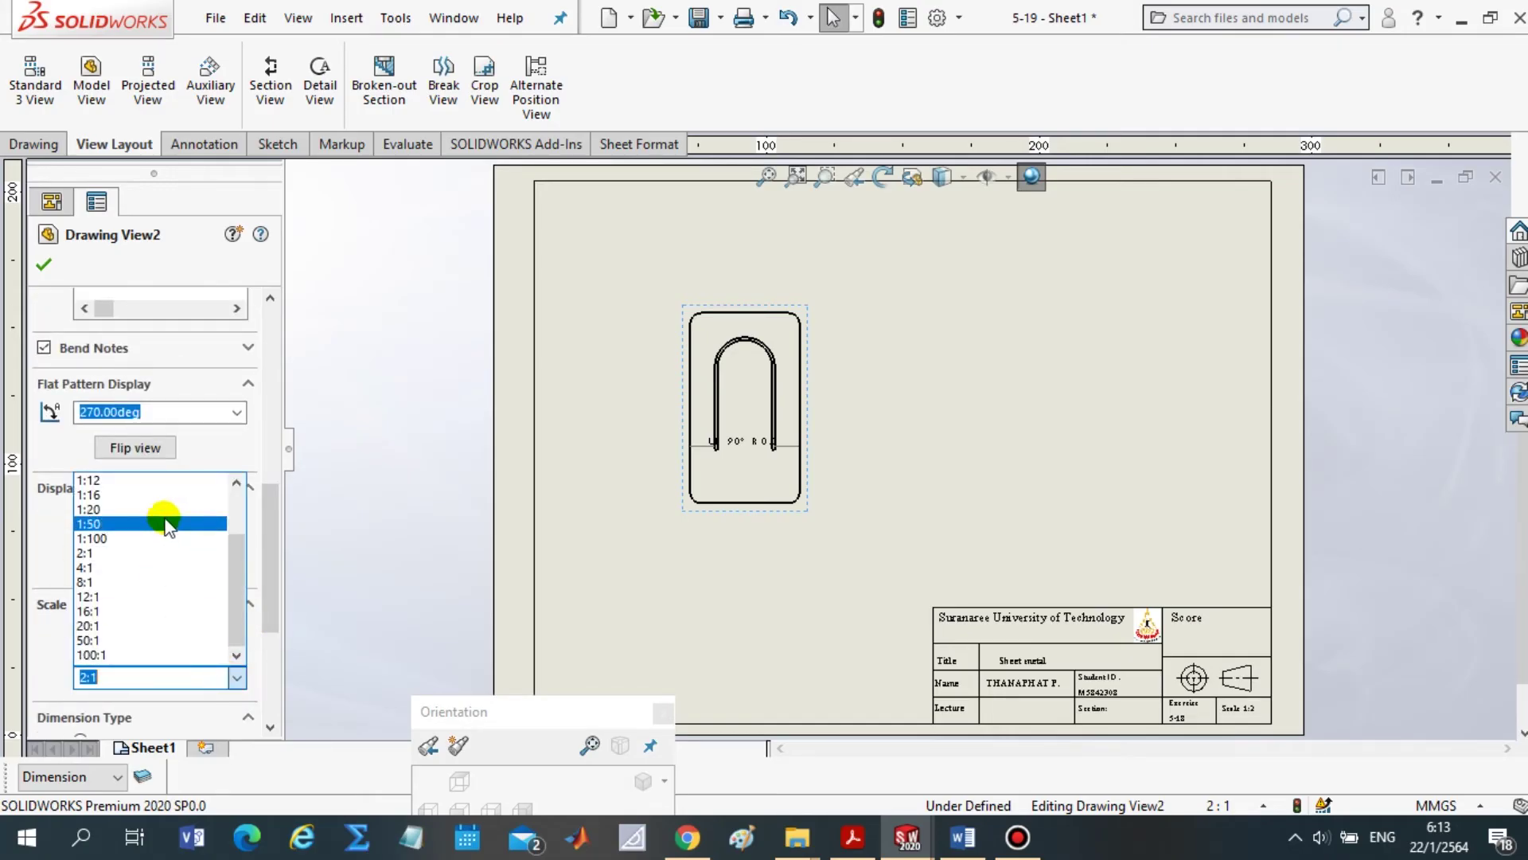
{"action": "scroll", "coordinate": [123, 549], "scroll_direction": "up", "scroll_amount": 1}
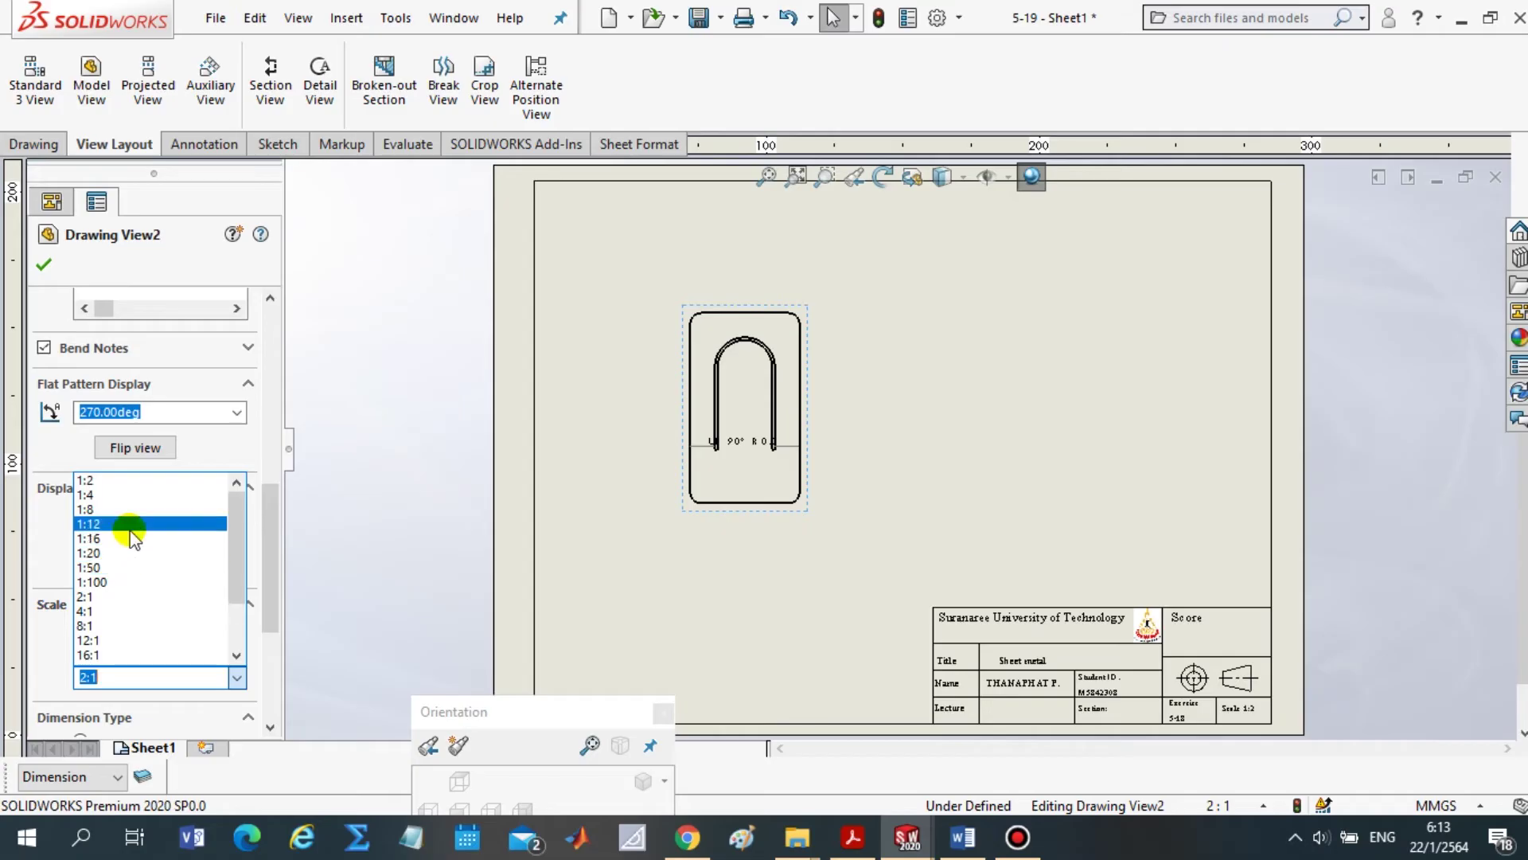
{"action": "scroll", "coordinate": [129, 542], "scroll_direction": "down", "scroll_amount": 1}
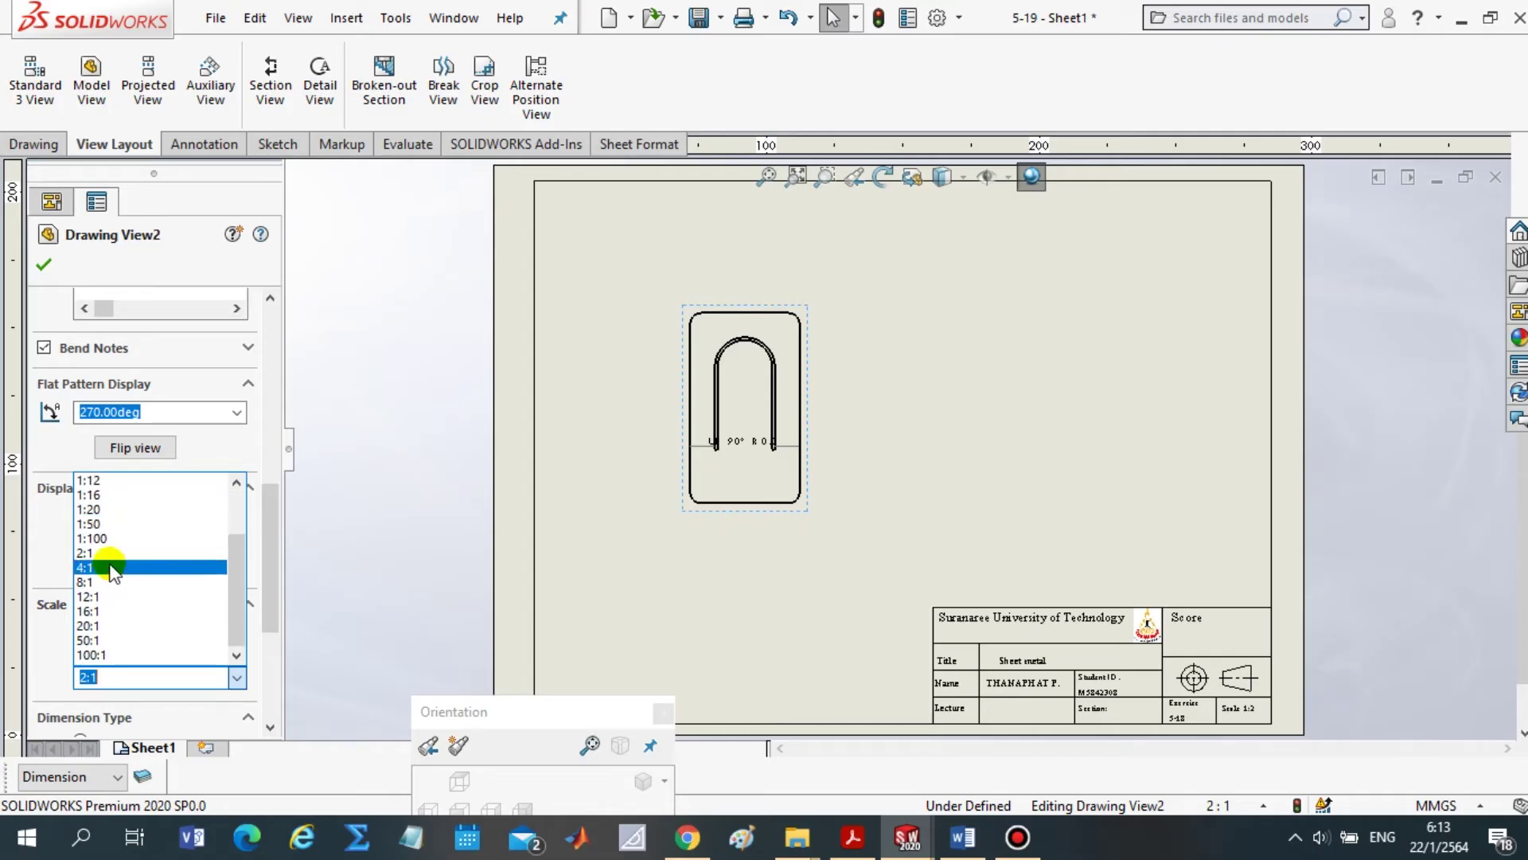
{"action": "left_click", "coordinate": [89, 677]}
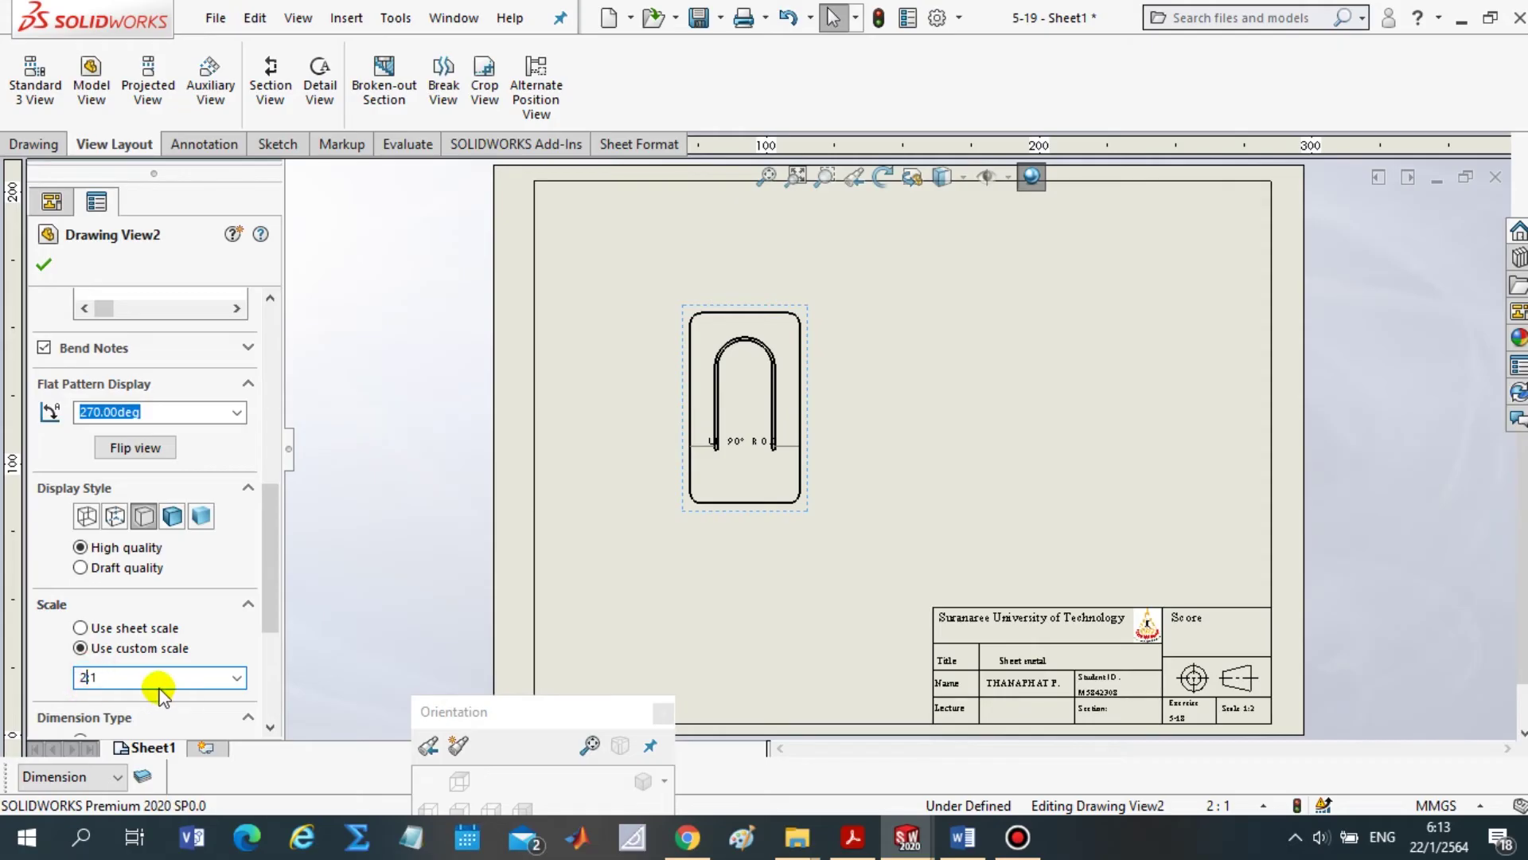
{"action": "type", "text": "3"}
{"action": "key", "text": "Return"}
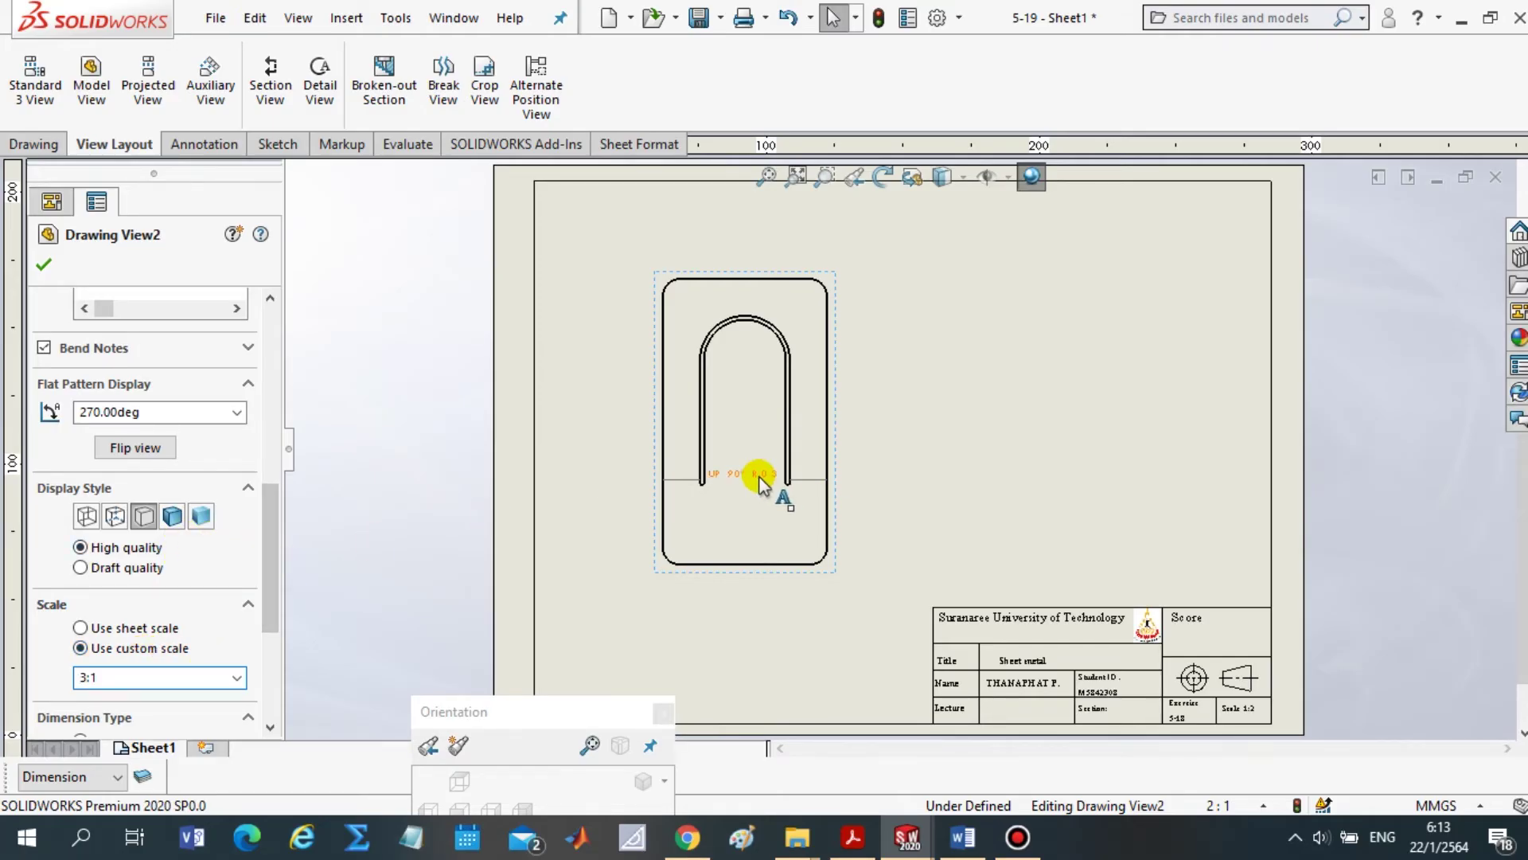
Nudge the UP 90° R 0.3 bend note slightly down-right on the flat pattern
{"action": "scroll", "coordinate": [748, 483], "scroll_direction": "down", "scroll_amount": 3}
{"action": "scroll", "coordinate": [741, 484], "scroll_direction": "down", "scroll_amount": 1}
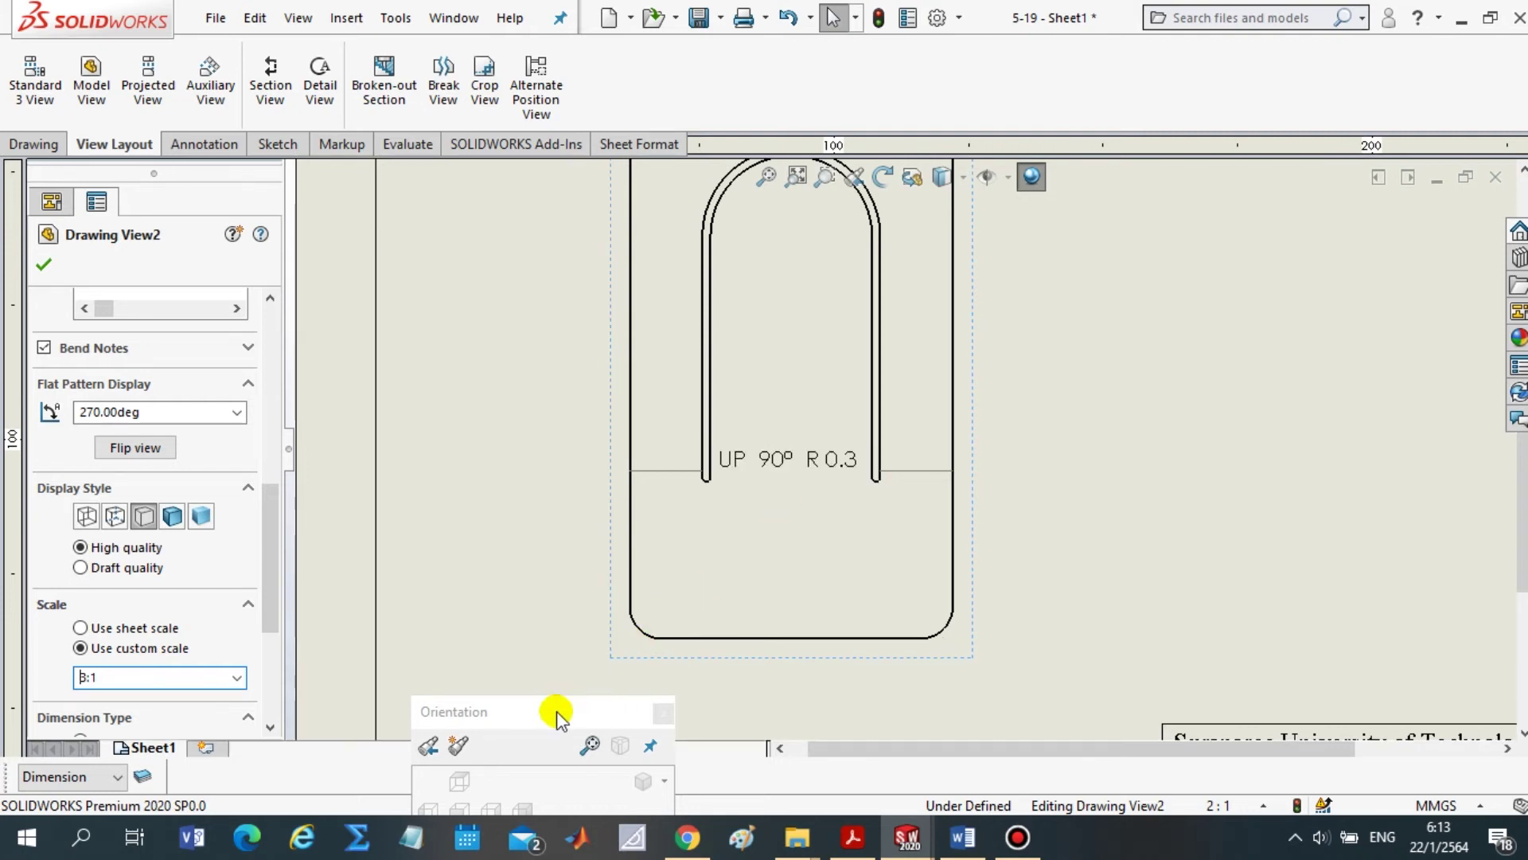
{"action": "left_click_drag", "start_coordinate": [557, 710], "coordinate": [408, 646]}
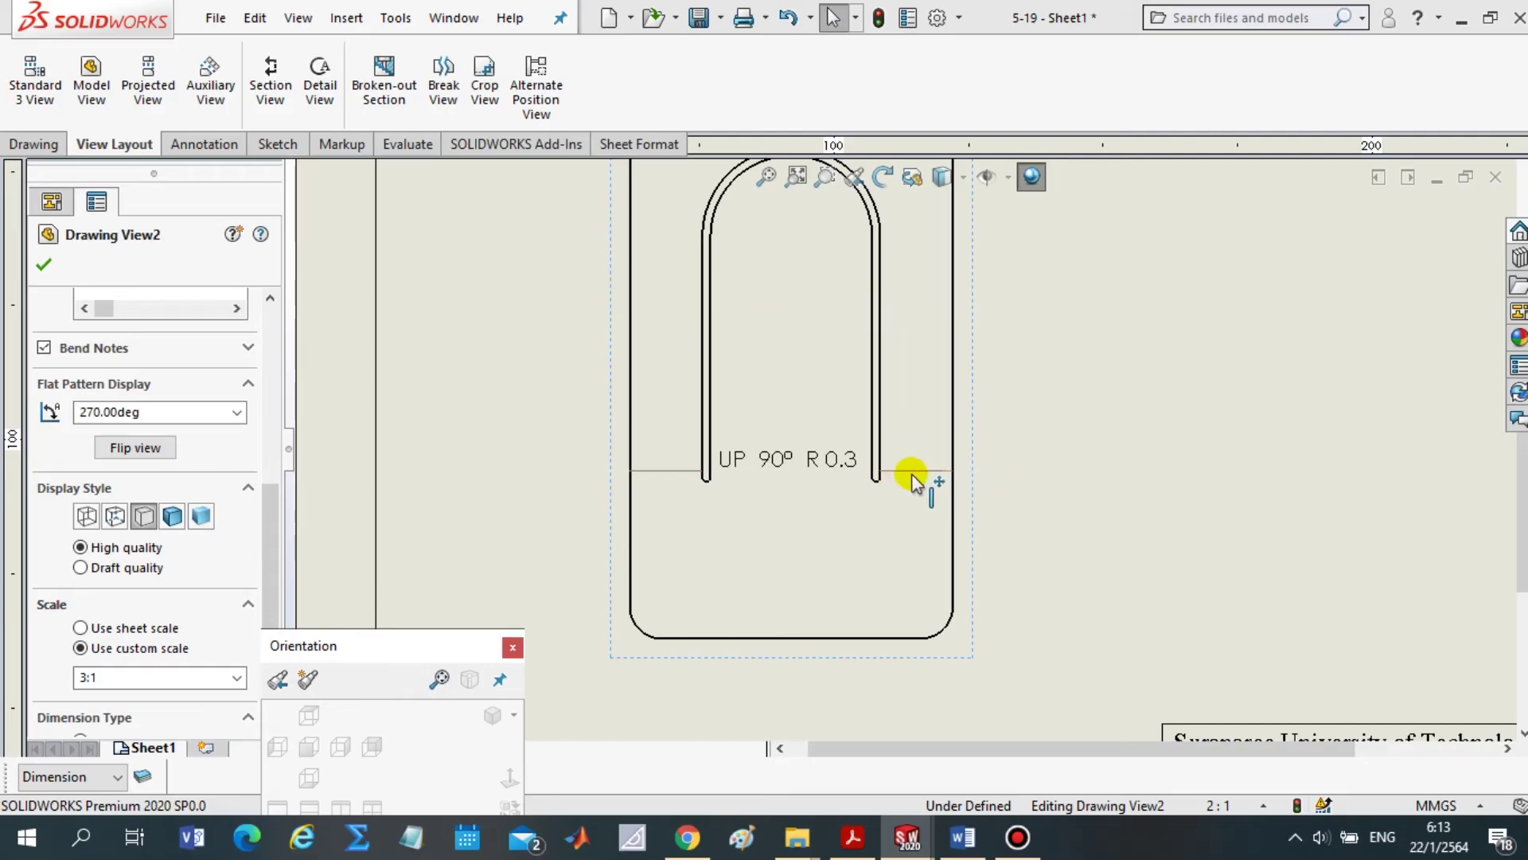
{"action": "left_click", "coordinate": [779, 458]}
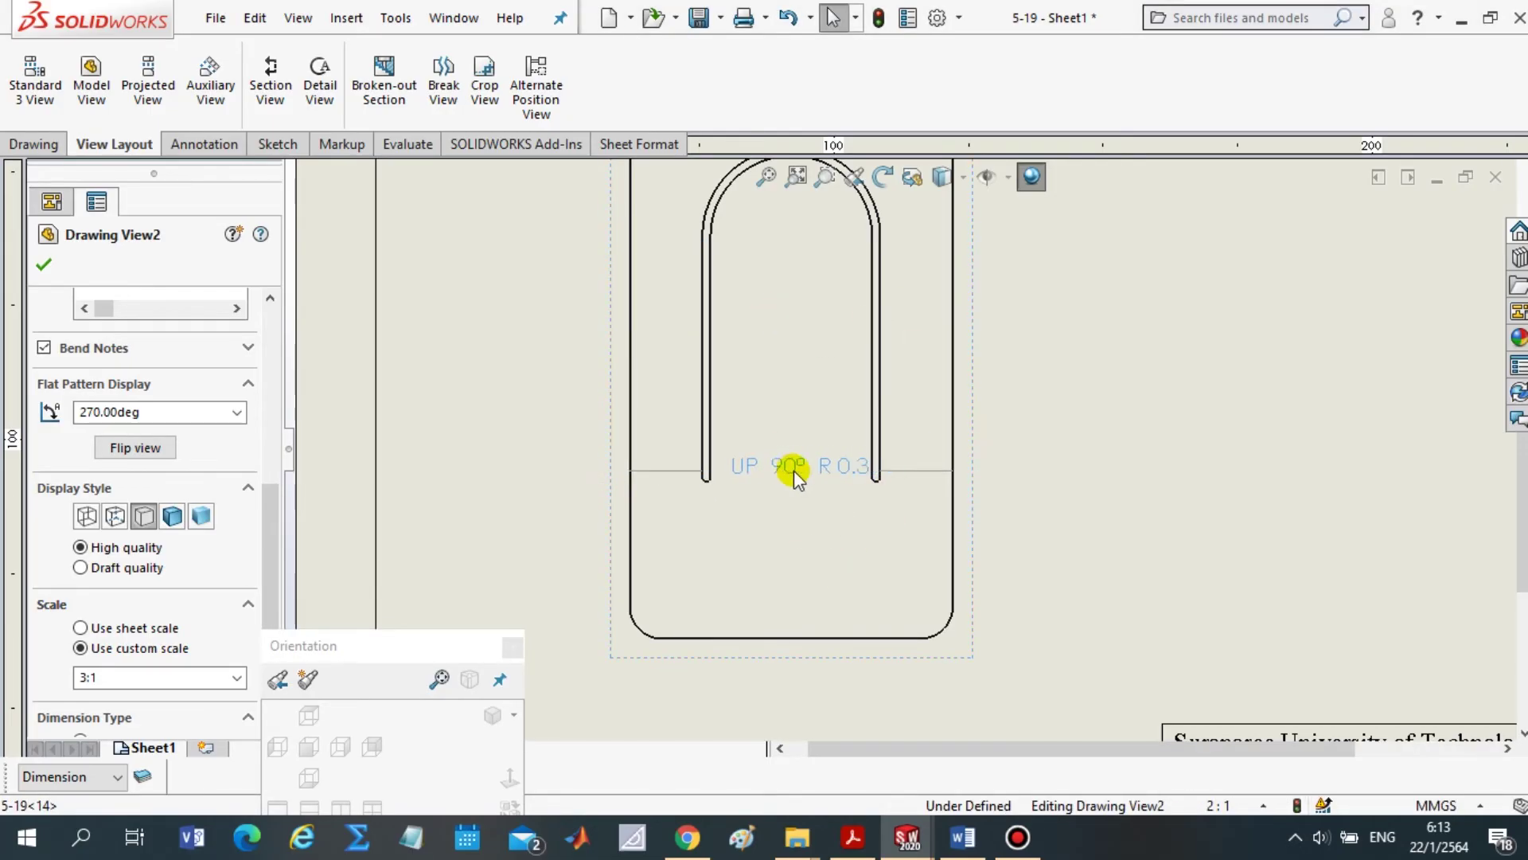
{"action": "left_click_drag", "start_coordinate": [782, 464], "coordinate": [785, 470]}
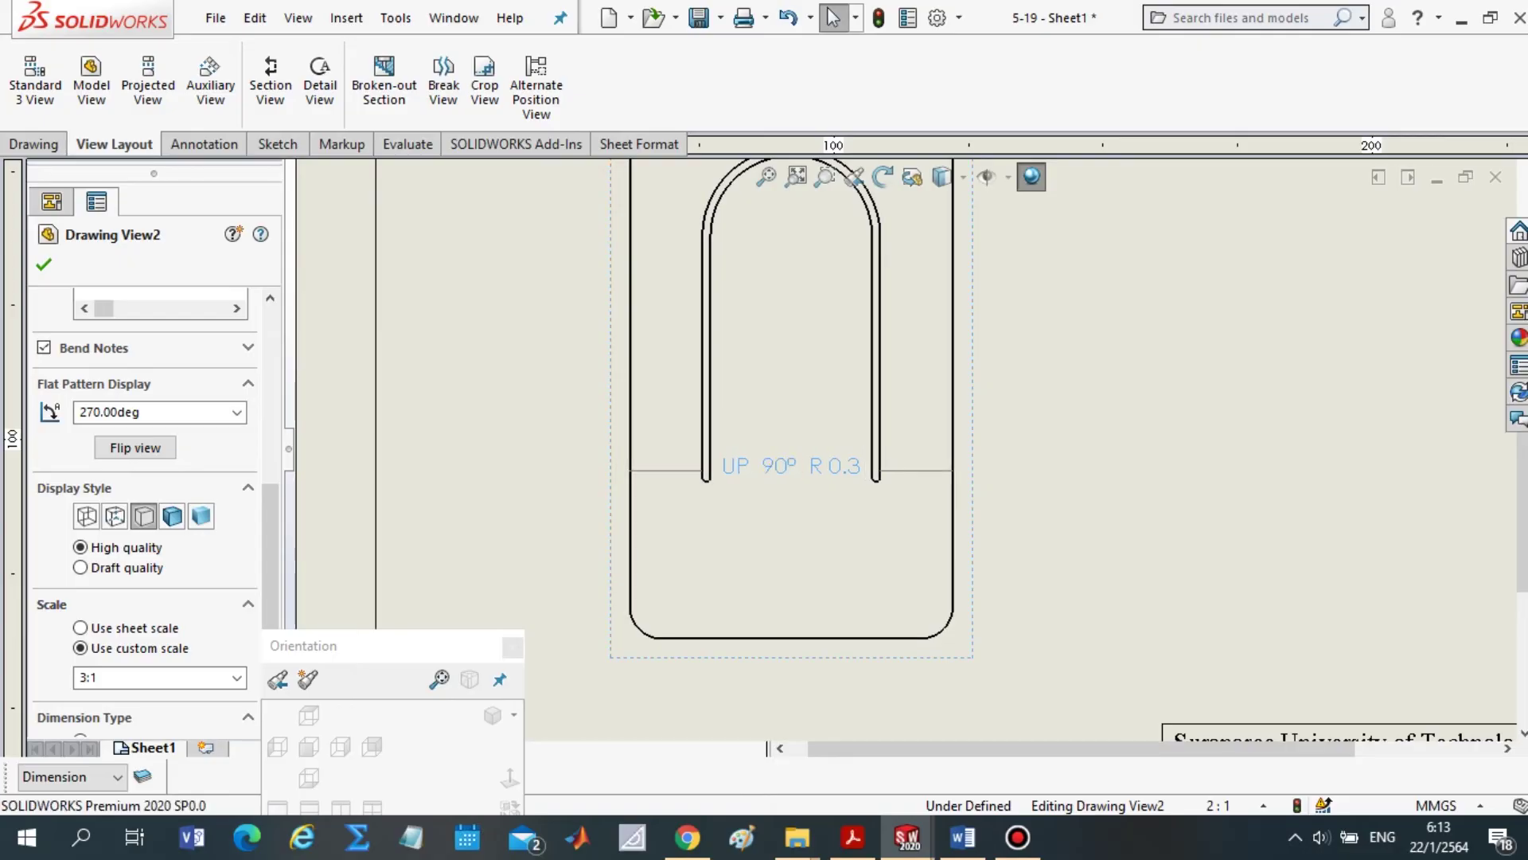
Compare against the reference drawing PDF, then bring the SOLIDWORKS drawing back
{"action": "left_click", "coordinate": [853, 836]}
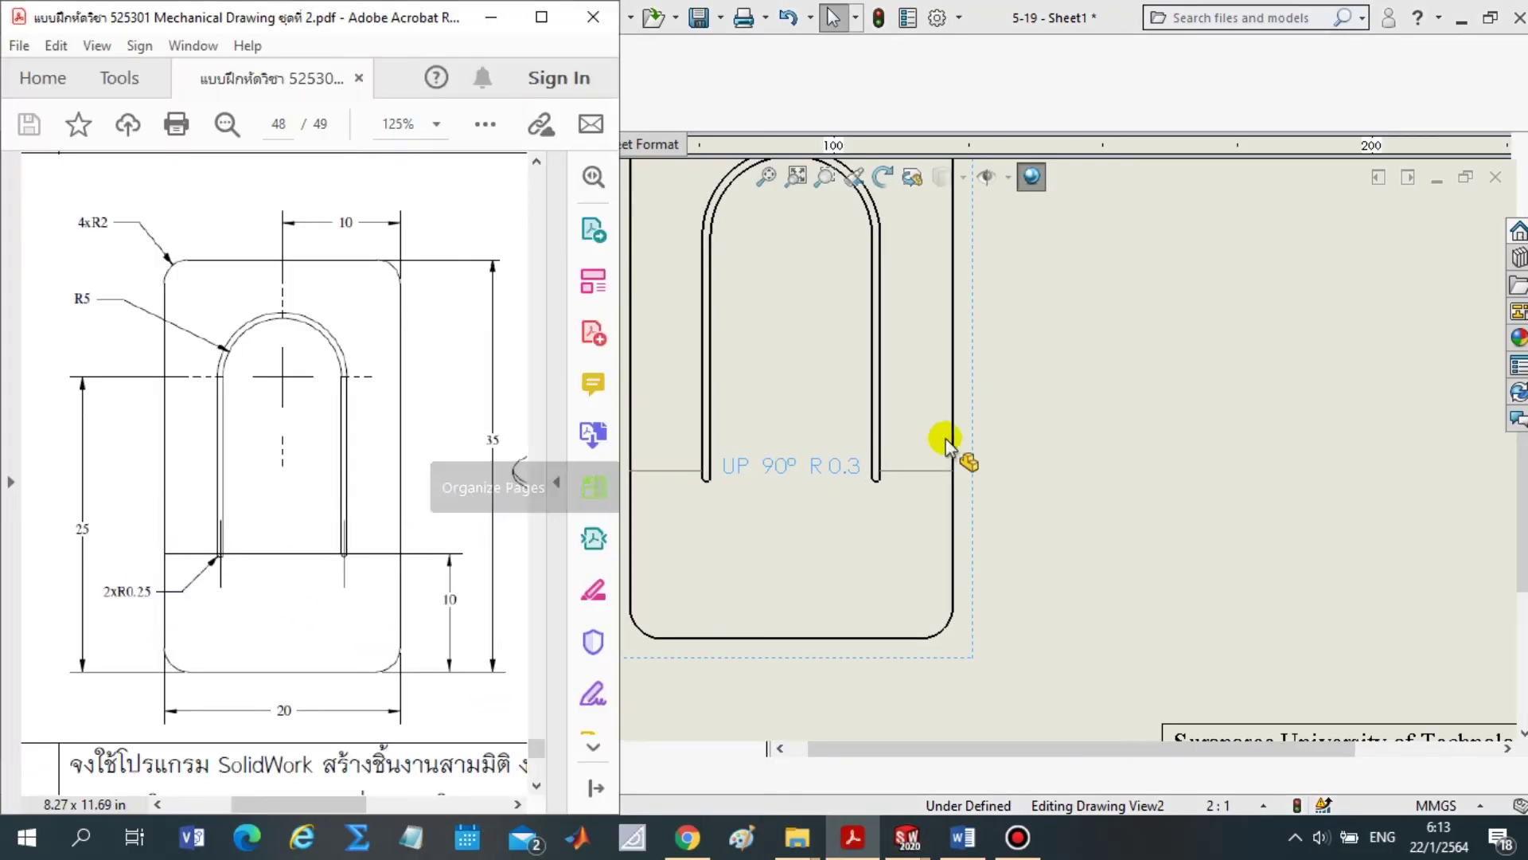
{"action": "scroll", "coordinate": [873, 470], "scroll_direction": "up", "scroll_amount": 1}
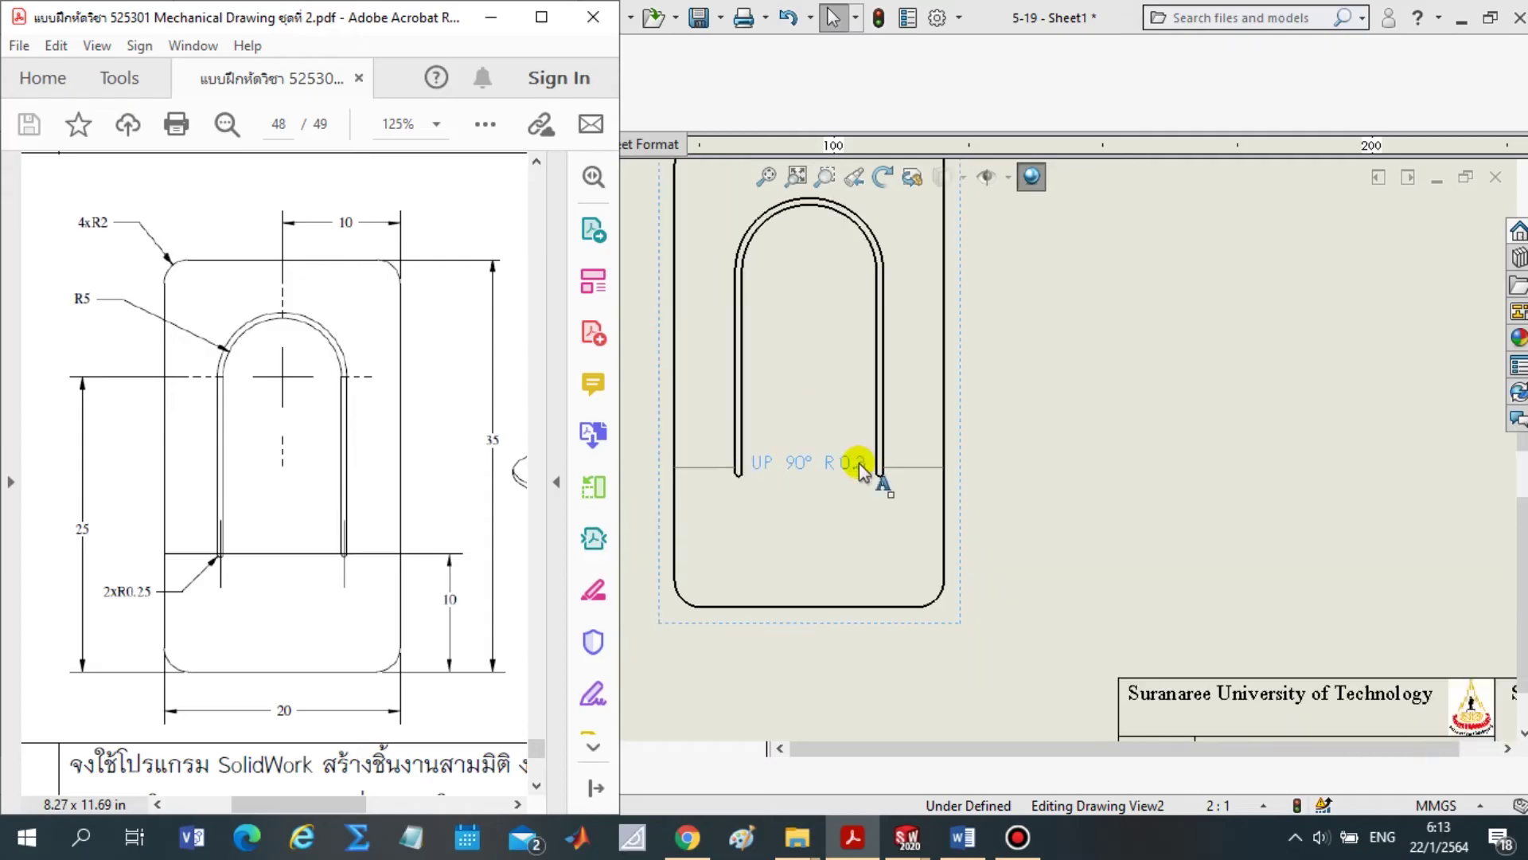
{"action": "scroll", "coordinate": [860, 345], "scroll_direction": "up", "scroll_amount": 1}
{"action": "scroll", "coordinate": [876, 399], "scroll_direction": "up", "scroll_amount": 1}
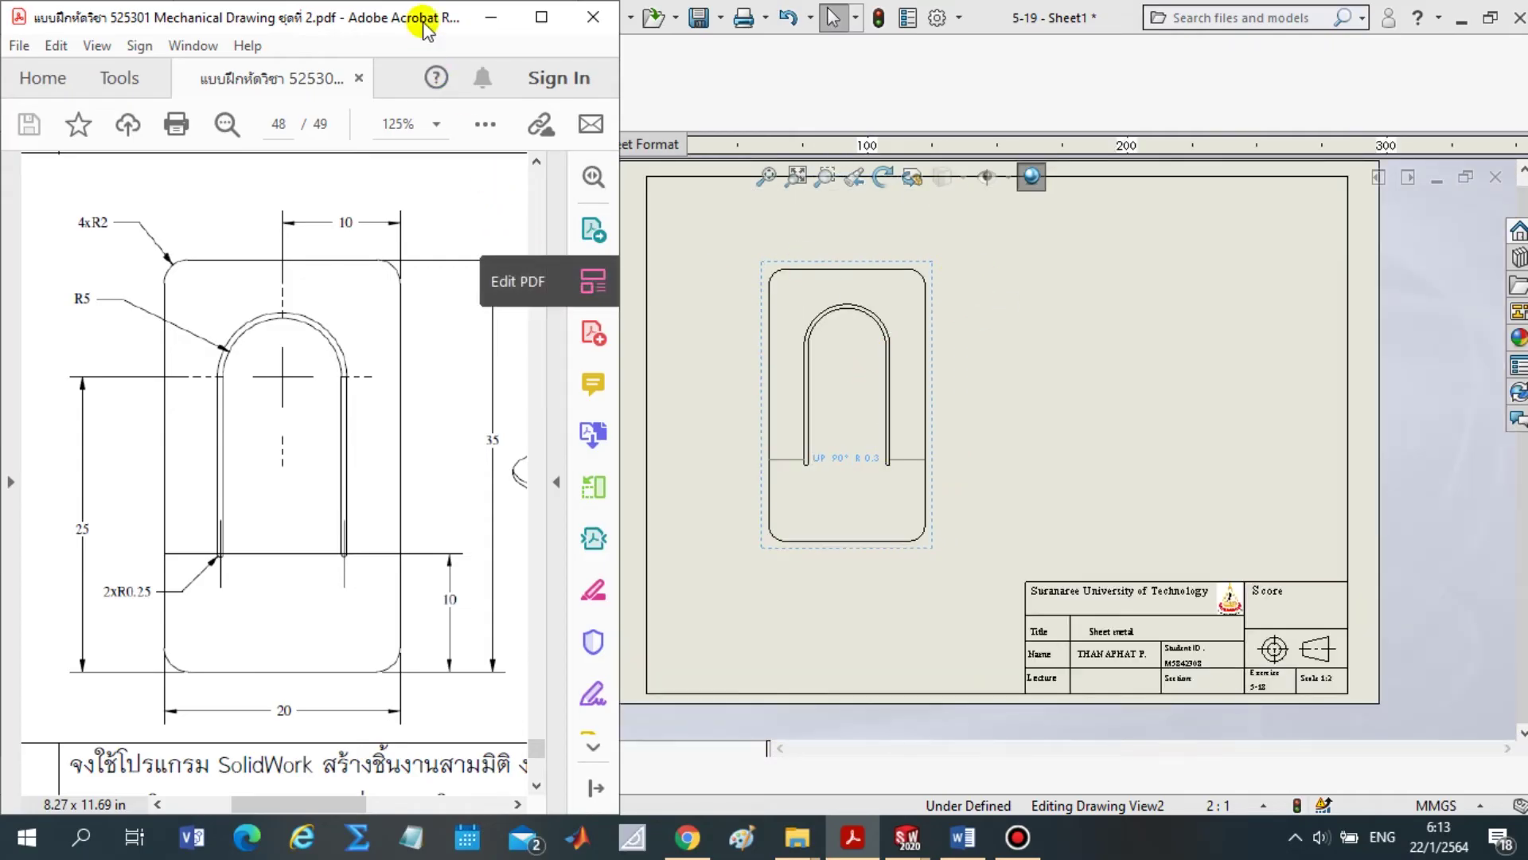
{"action": "left_click", "coordinate": [1059, 12]}
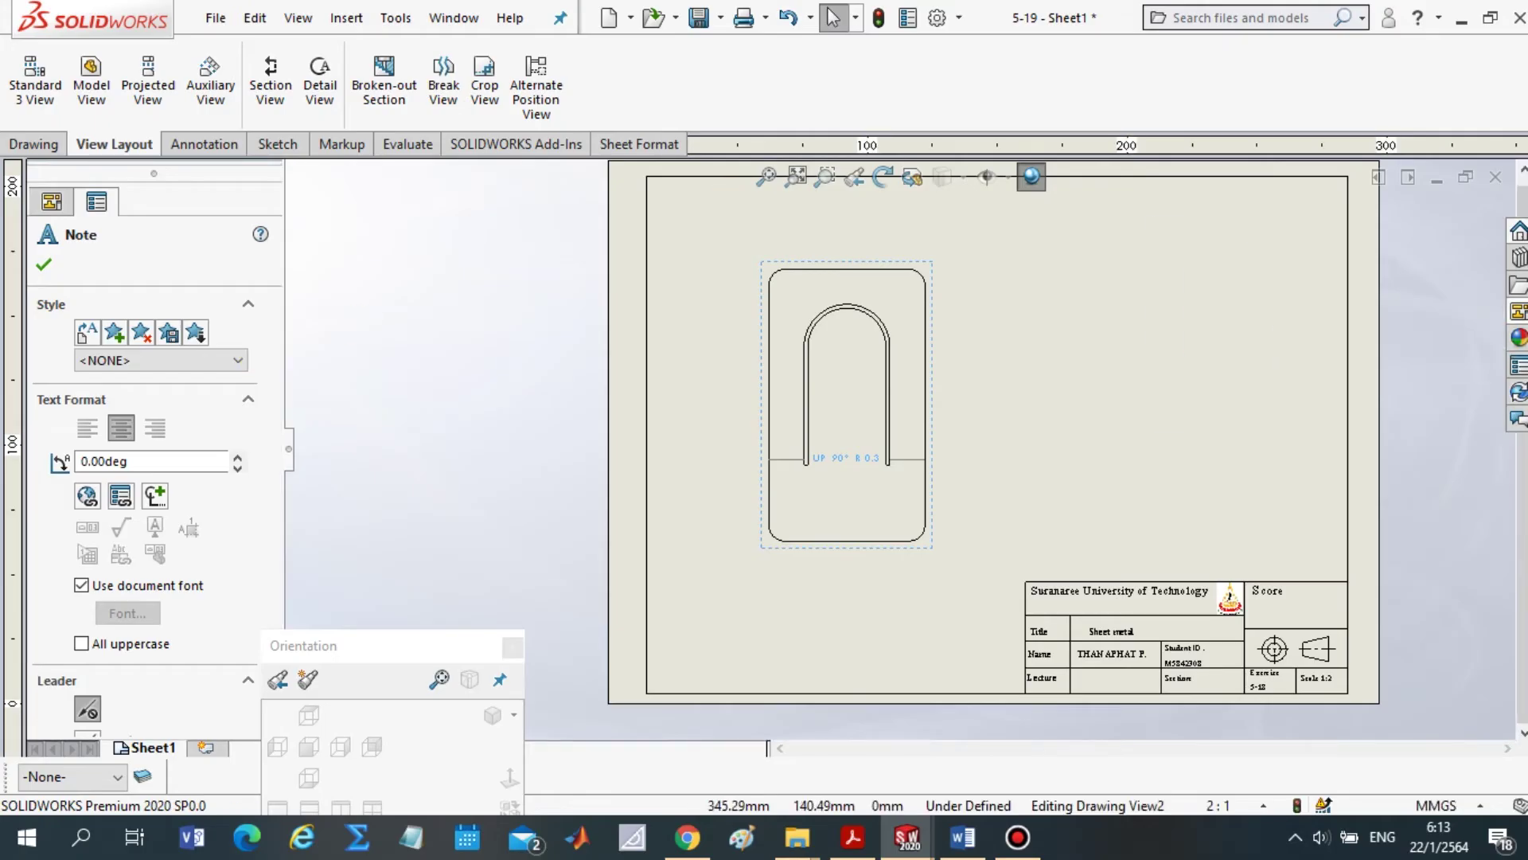
Drag an isometric view from the View Palette to the sheet's upper right
{"action": "left_click", "coordinate": [1519, 311]}
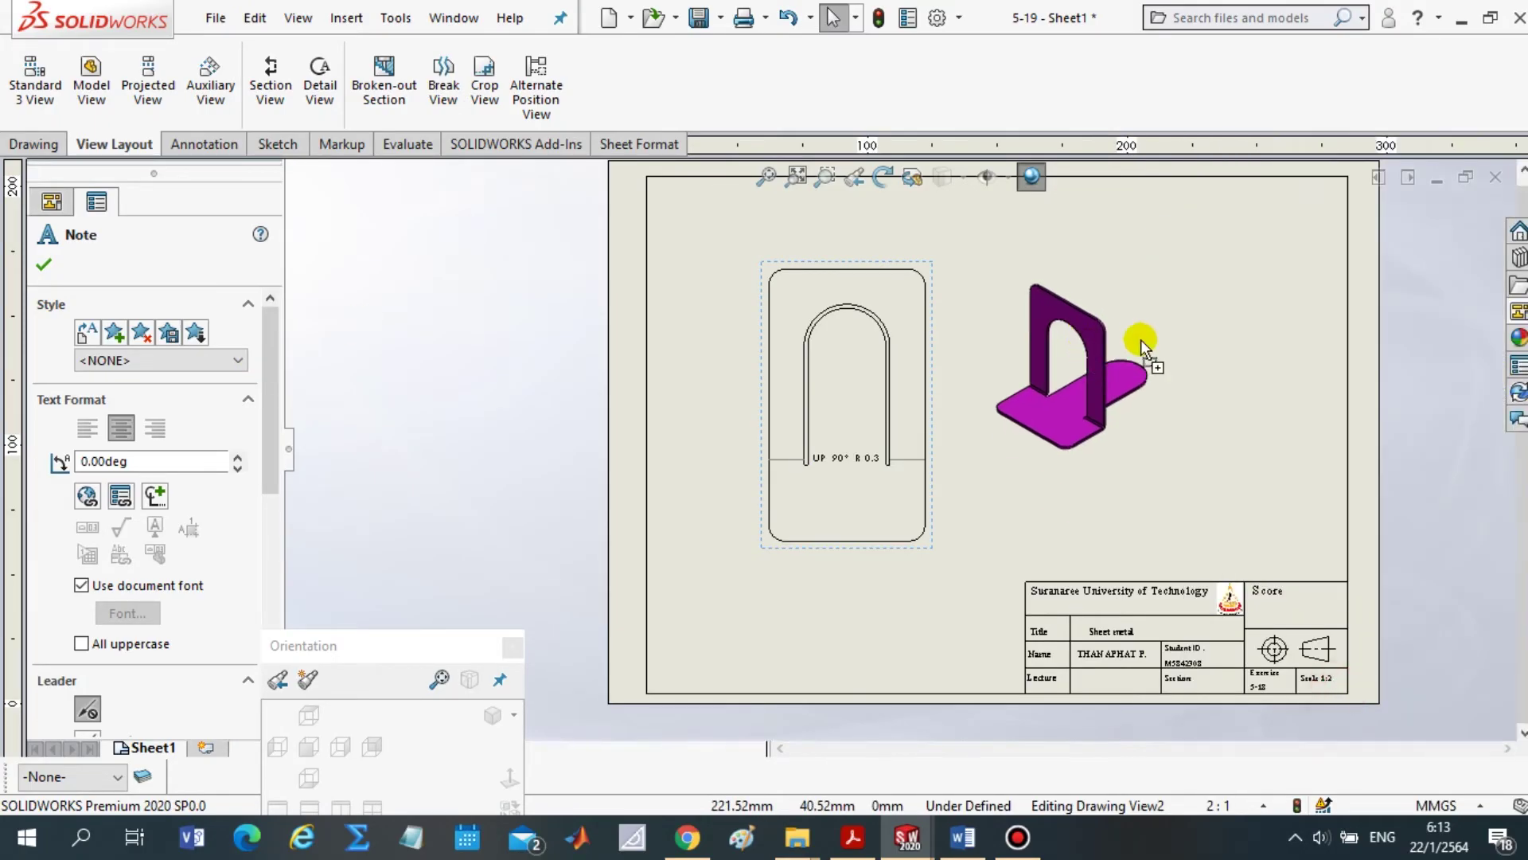
{"action": "left_click_drag", "start_coordinate": [1338, 691], "coordinate": [1197, 293]}
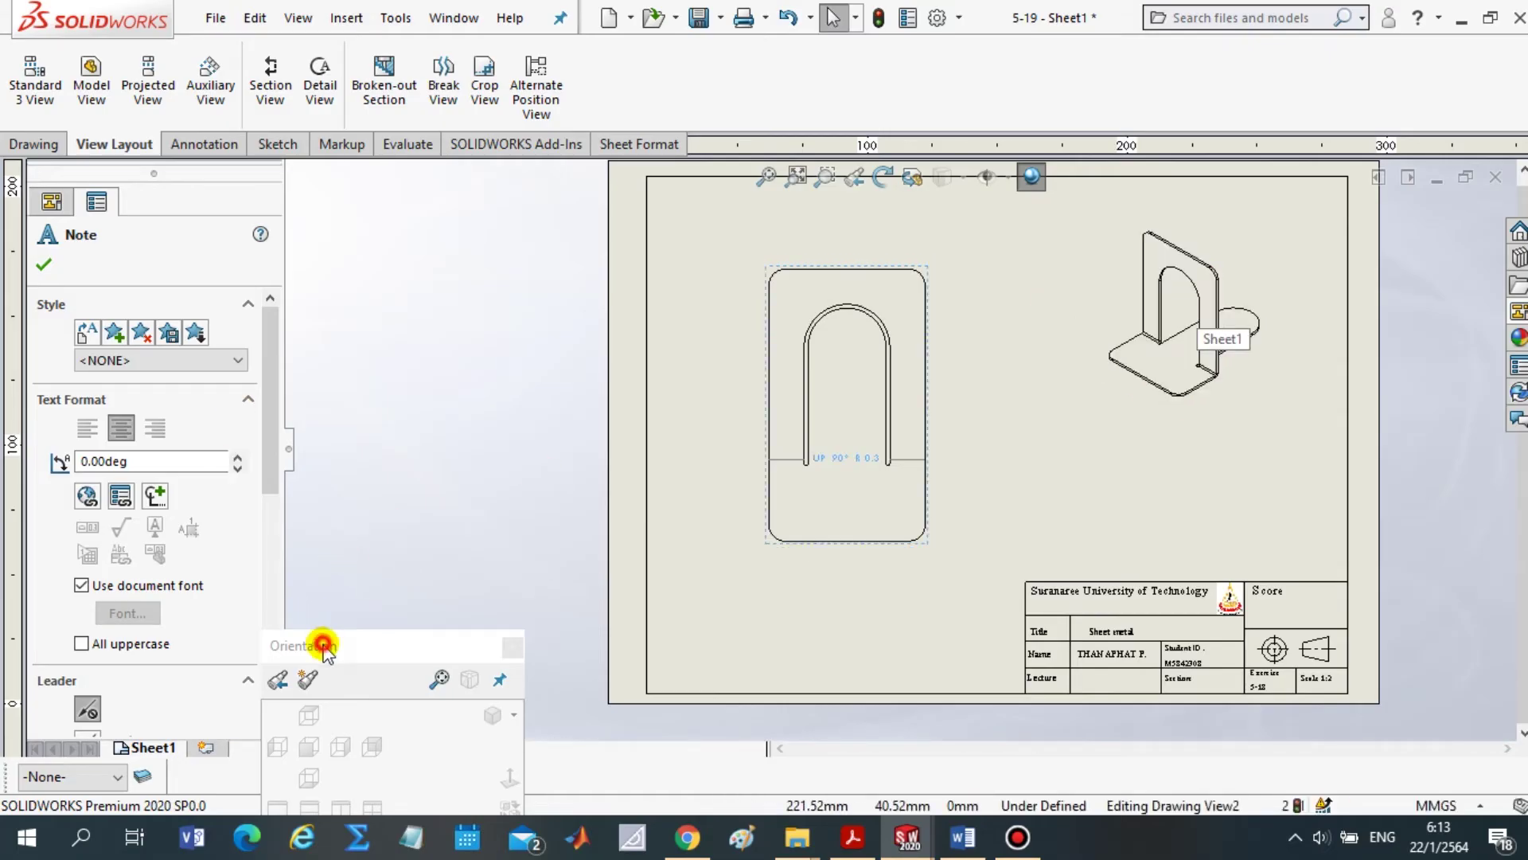
{"action": "left_click", "coordinate": [854, 837]}
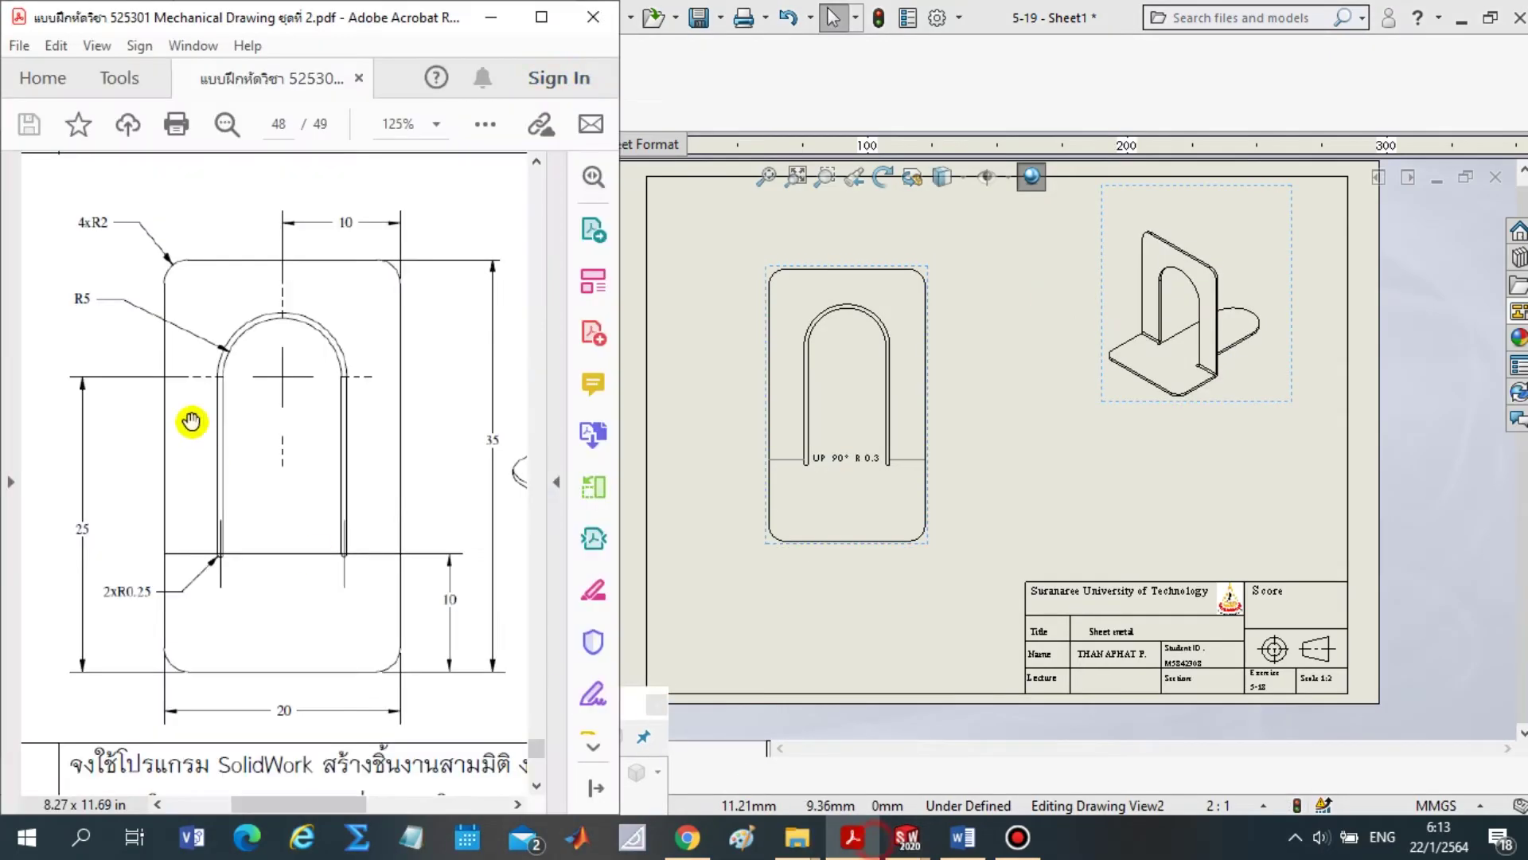
{"action": "left_click", "coordinate": [491, 17]}
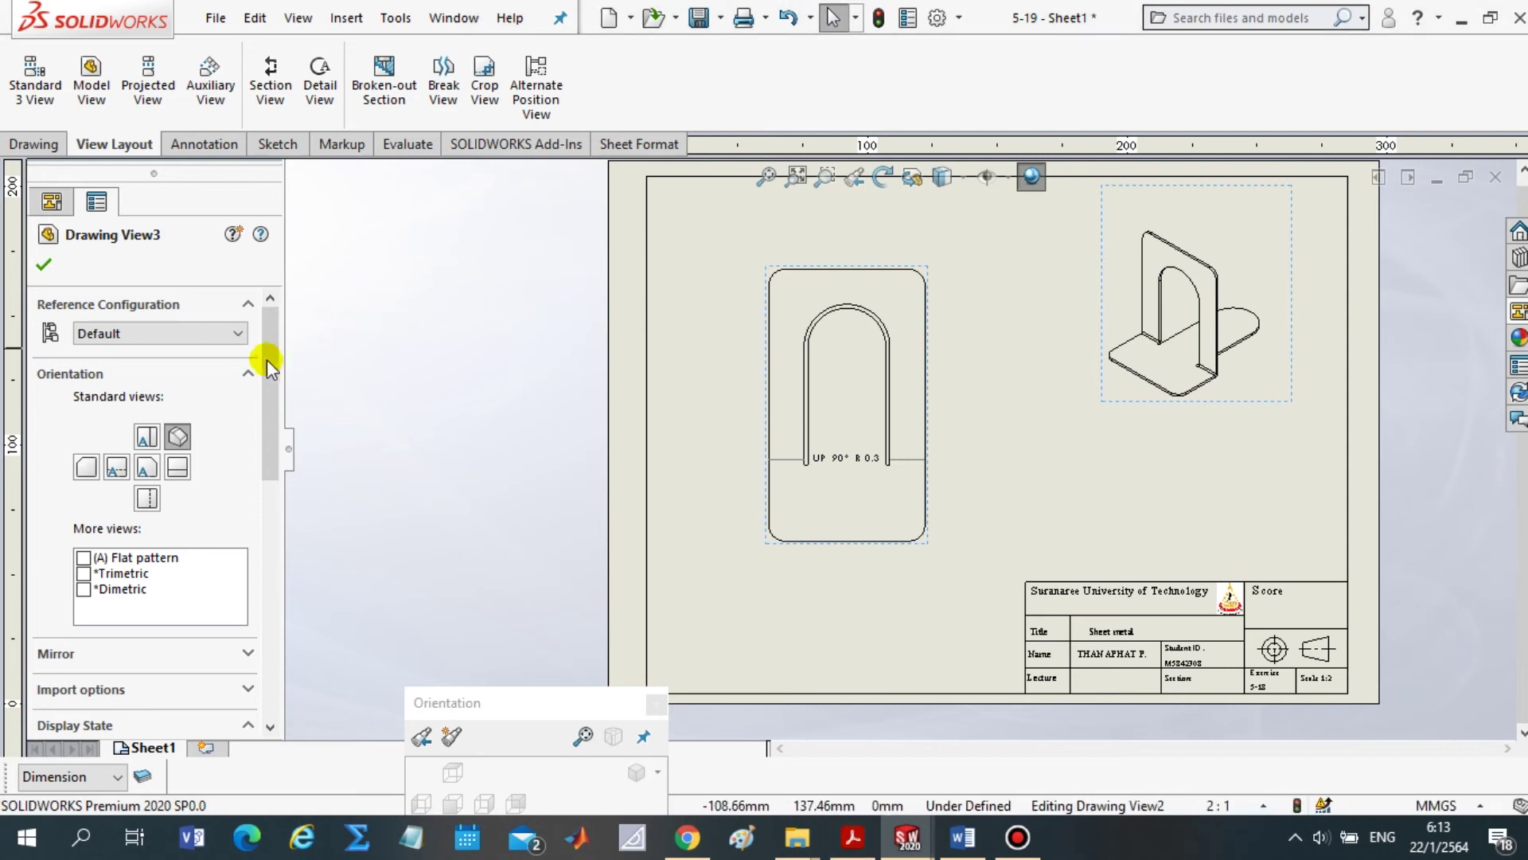
Display the isometric view shaded with edges at a custom 4:1 scale
{"action": "left_click_drag", "start_coordinate": [270, 380], "coordinate": [269, 551]}
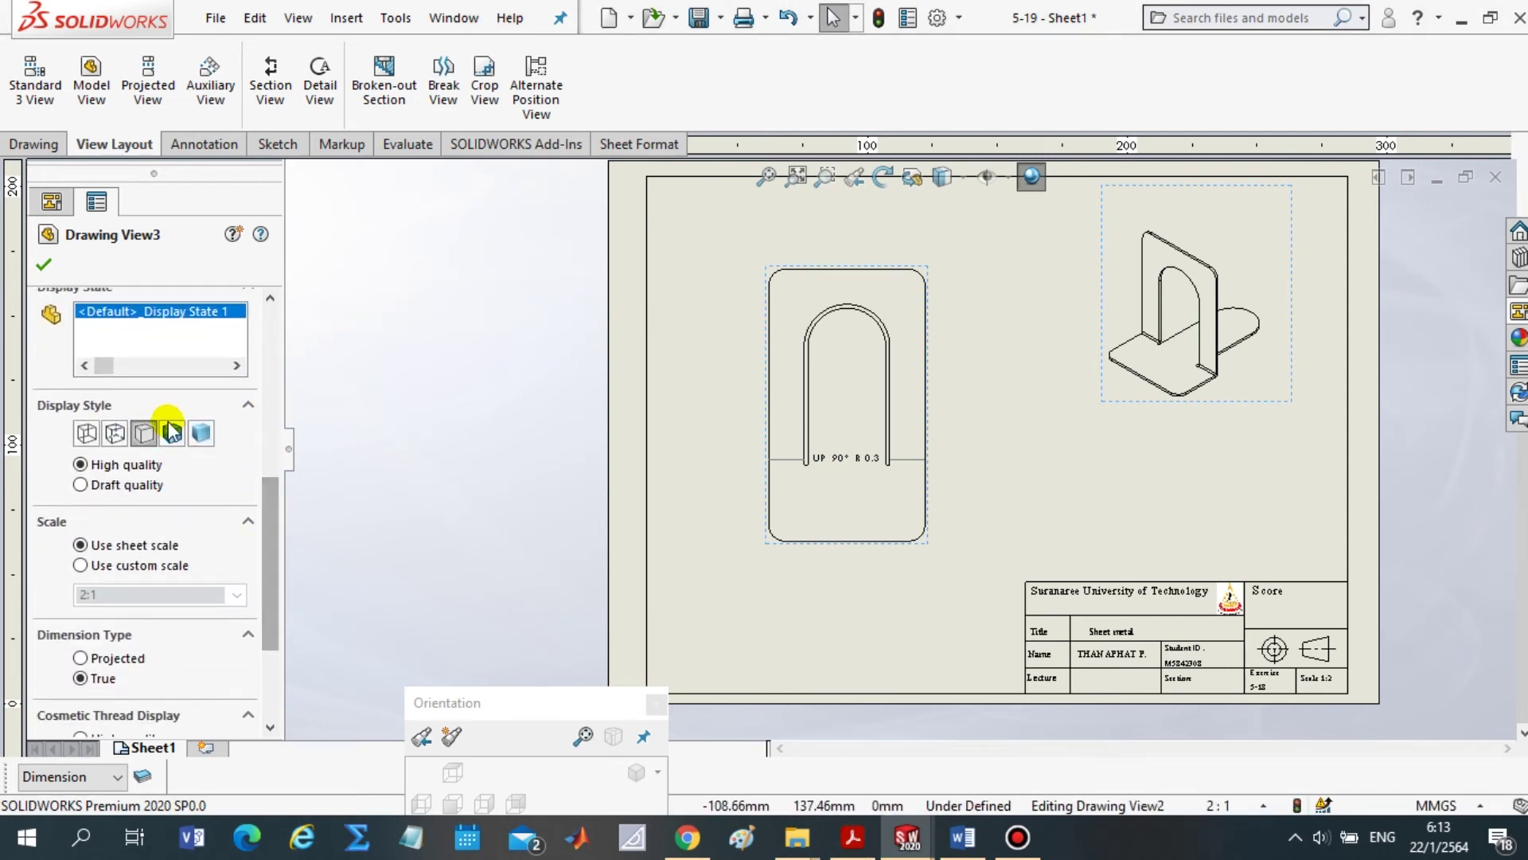
{"action": "left_click", "coordinate": [173, 433]}
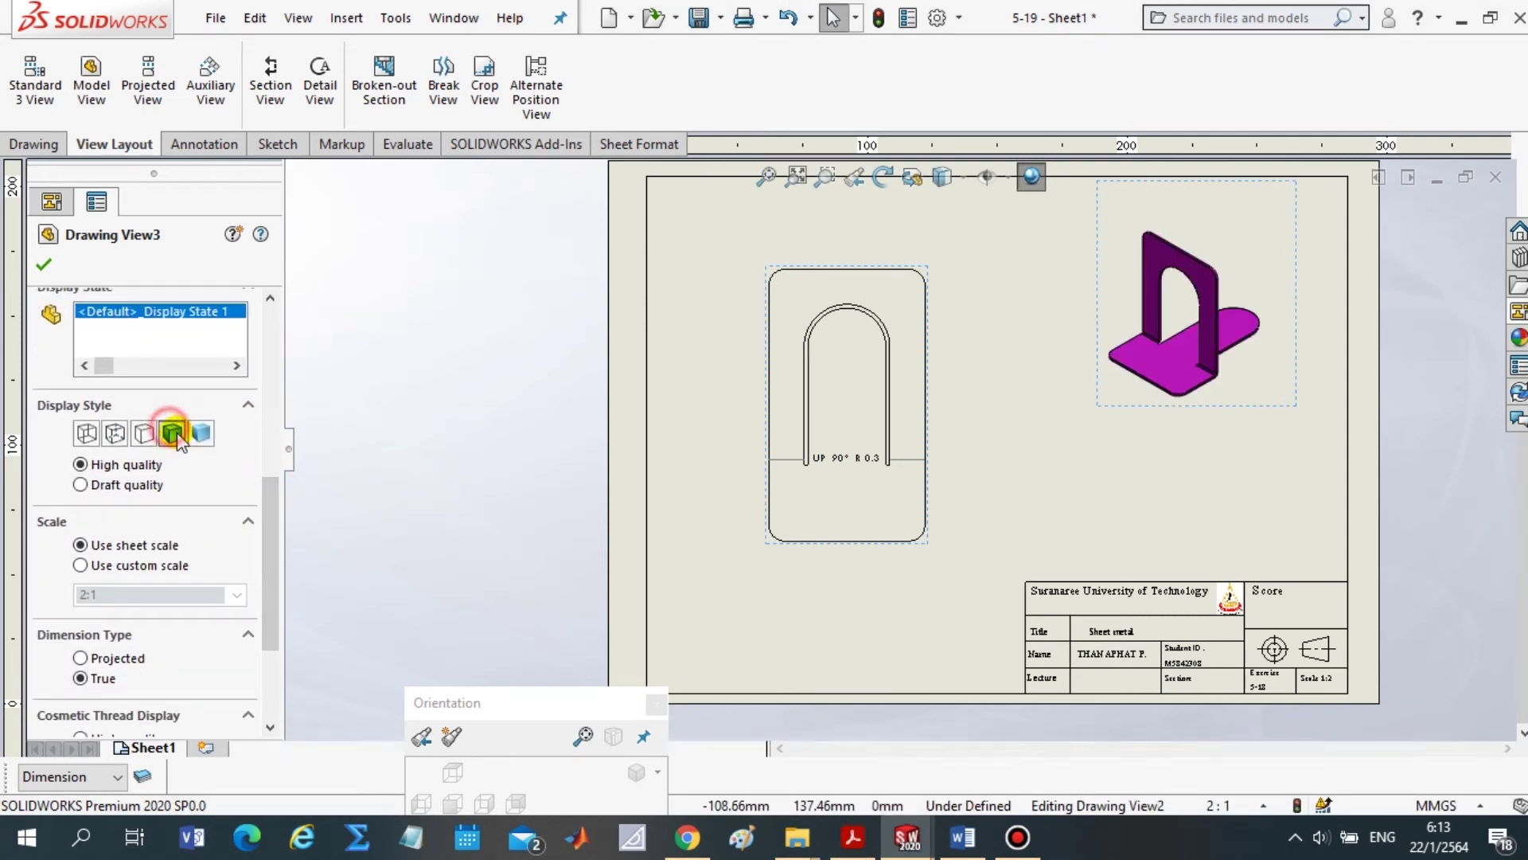
{"action": "left_click", "coordinate": [90, 573]}
{"action": "left_click", "coordinate": [236, 594]}
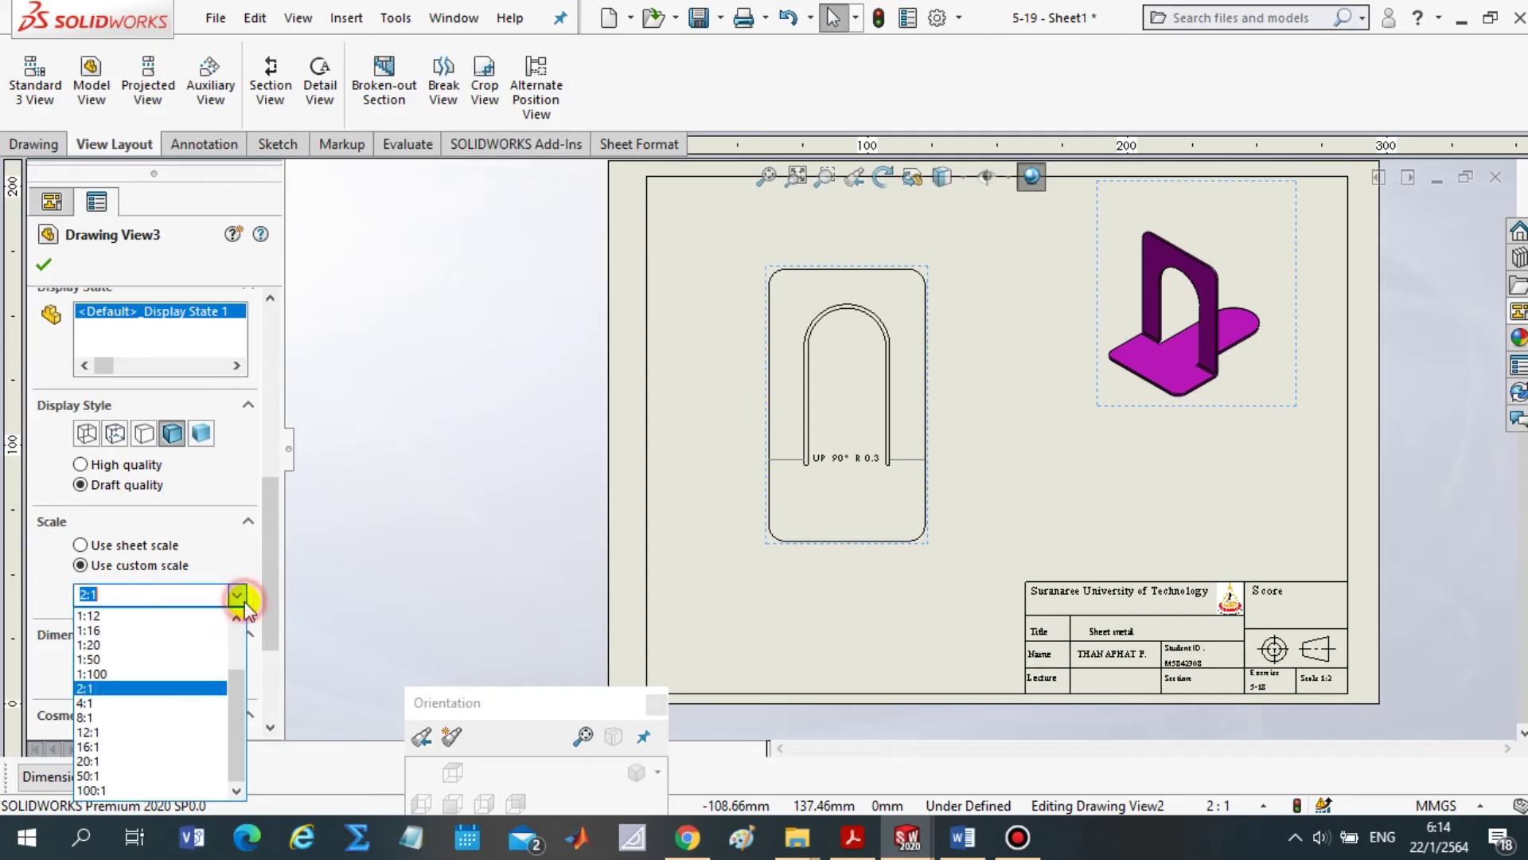
{"action": "left_click", "coordinate": [98, 701]}
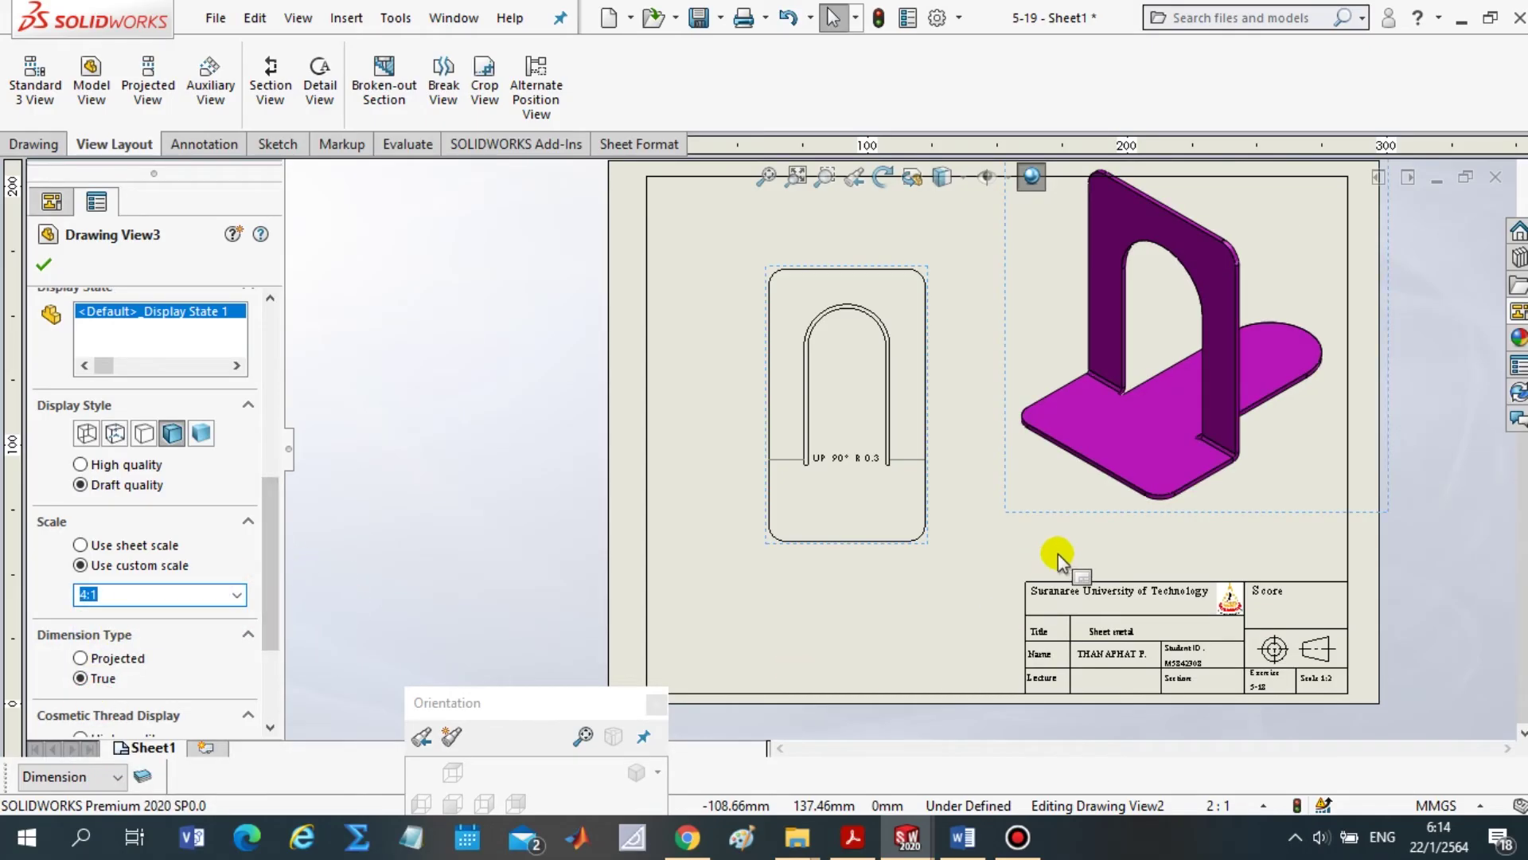
{"action": "left_click", "coordinate": [856, 840]}
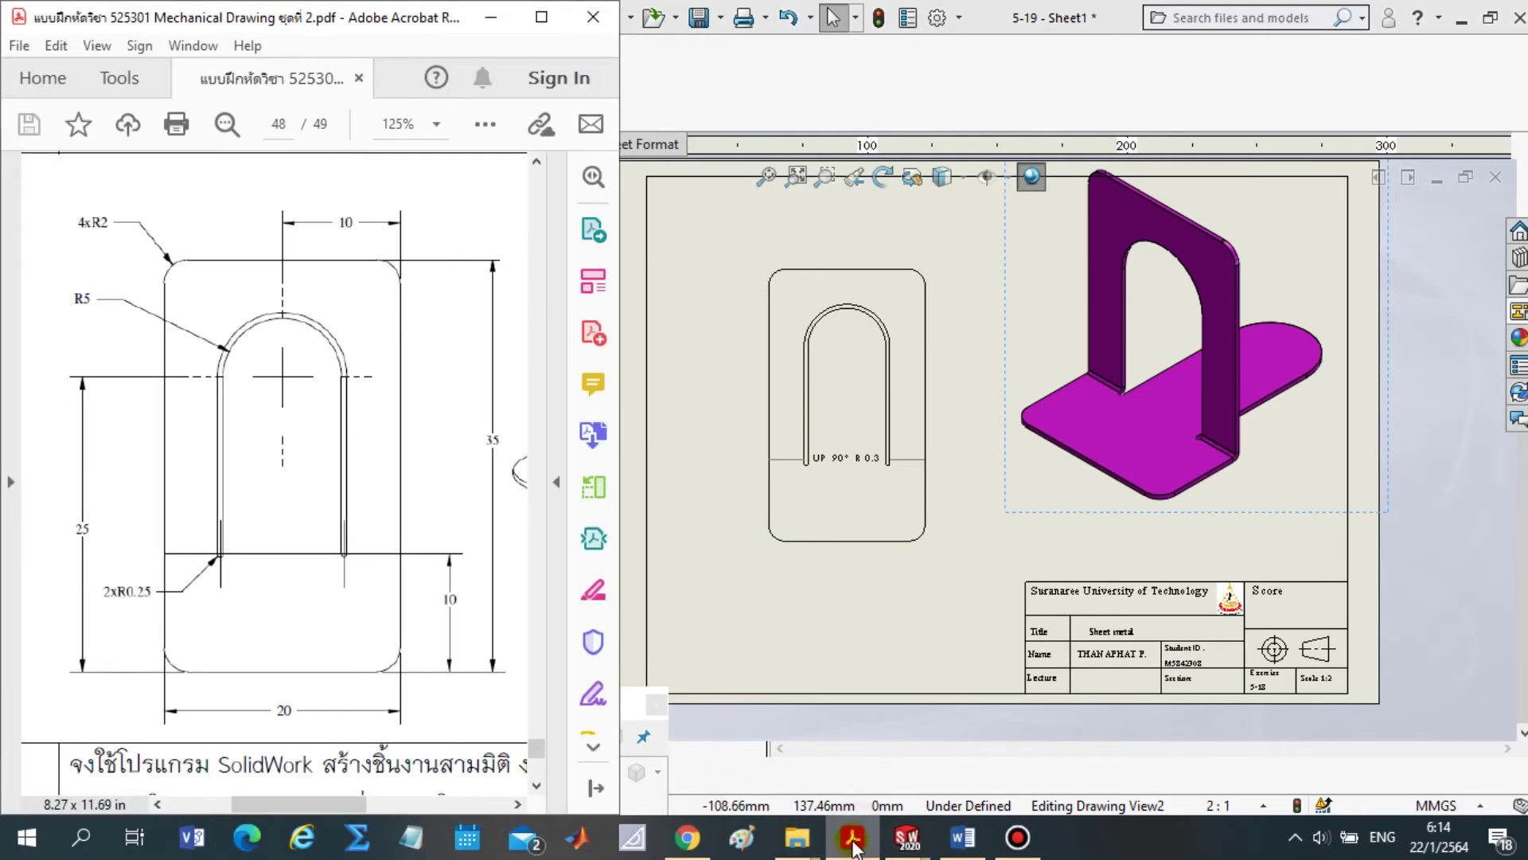
{"action": "left_click", "coordinate": [768, 756]}
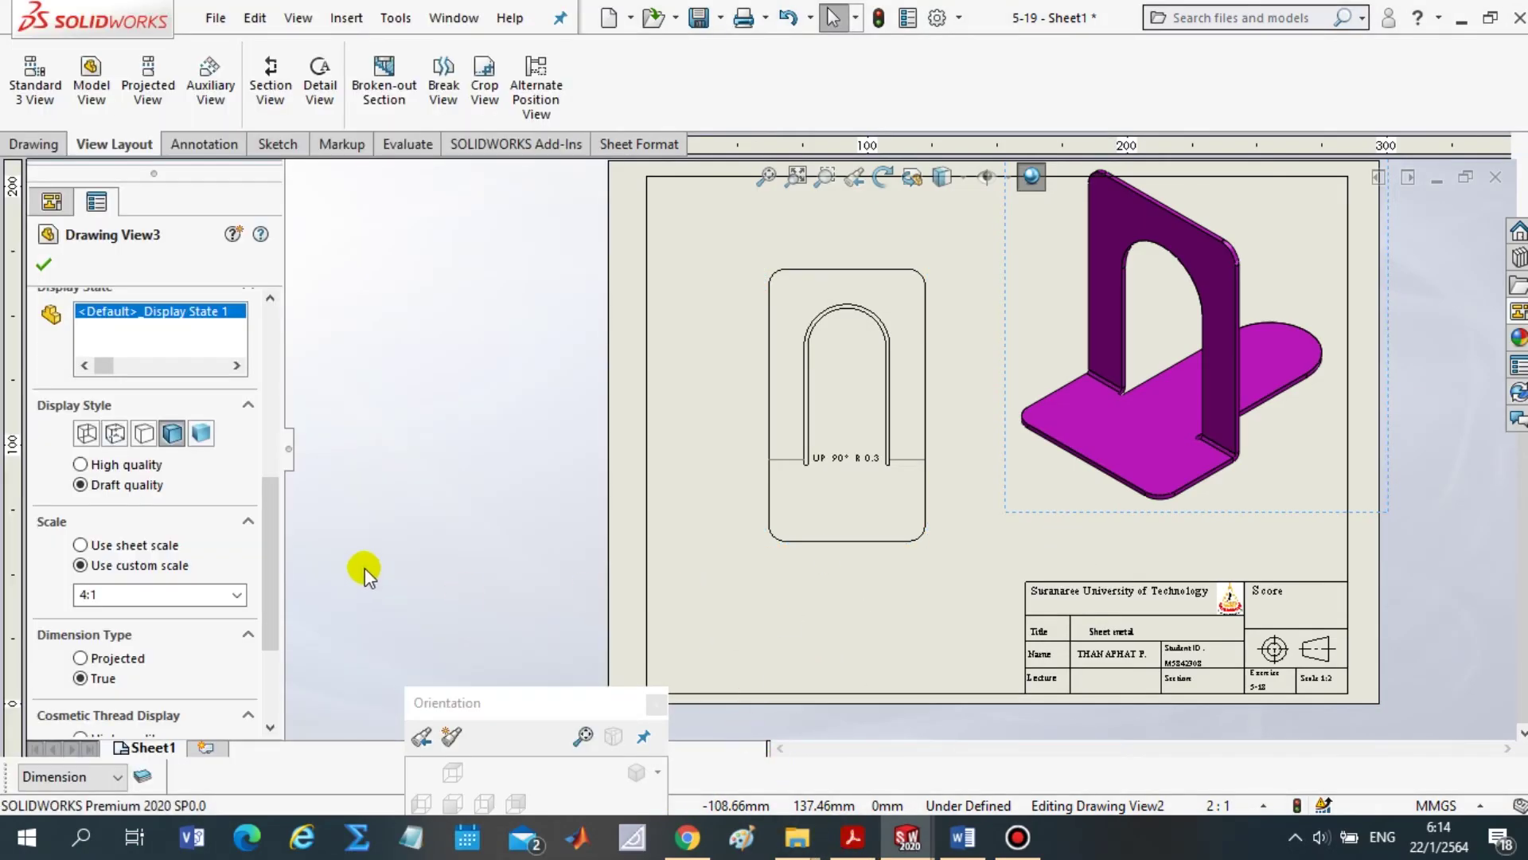
Rescale the flat-pattern view to 4:1, shift it up-left, and dock SOLIDWORKS to the right half
{"action": "left_click", "coordinate": [807, 550]}
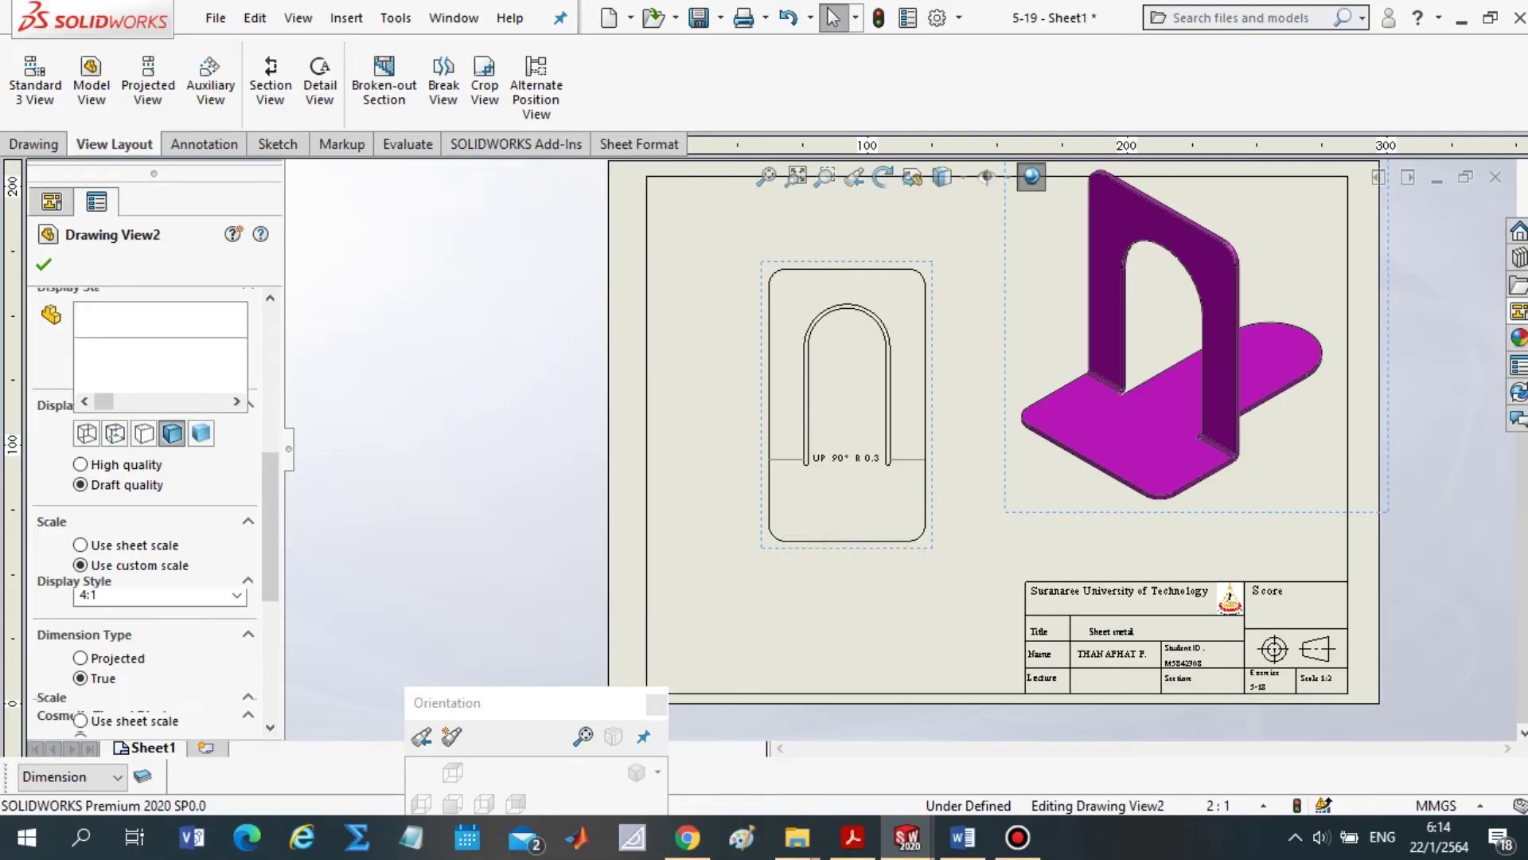
{"action": "left_click_drag", "start_coordinate": [269, 536], "coordinate": [269, 652]}
{"action": "left_click", "coordinate": [151, 412]}
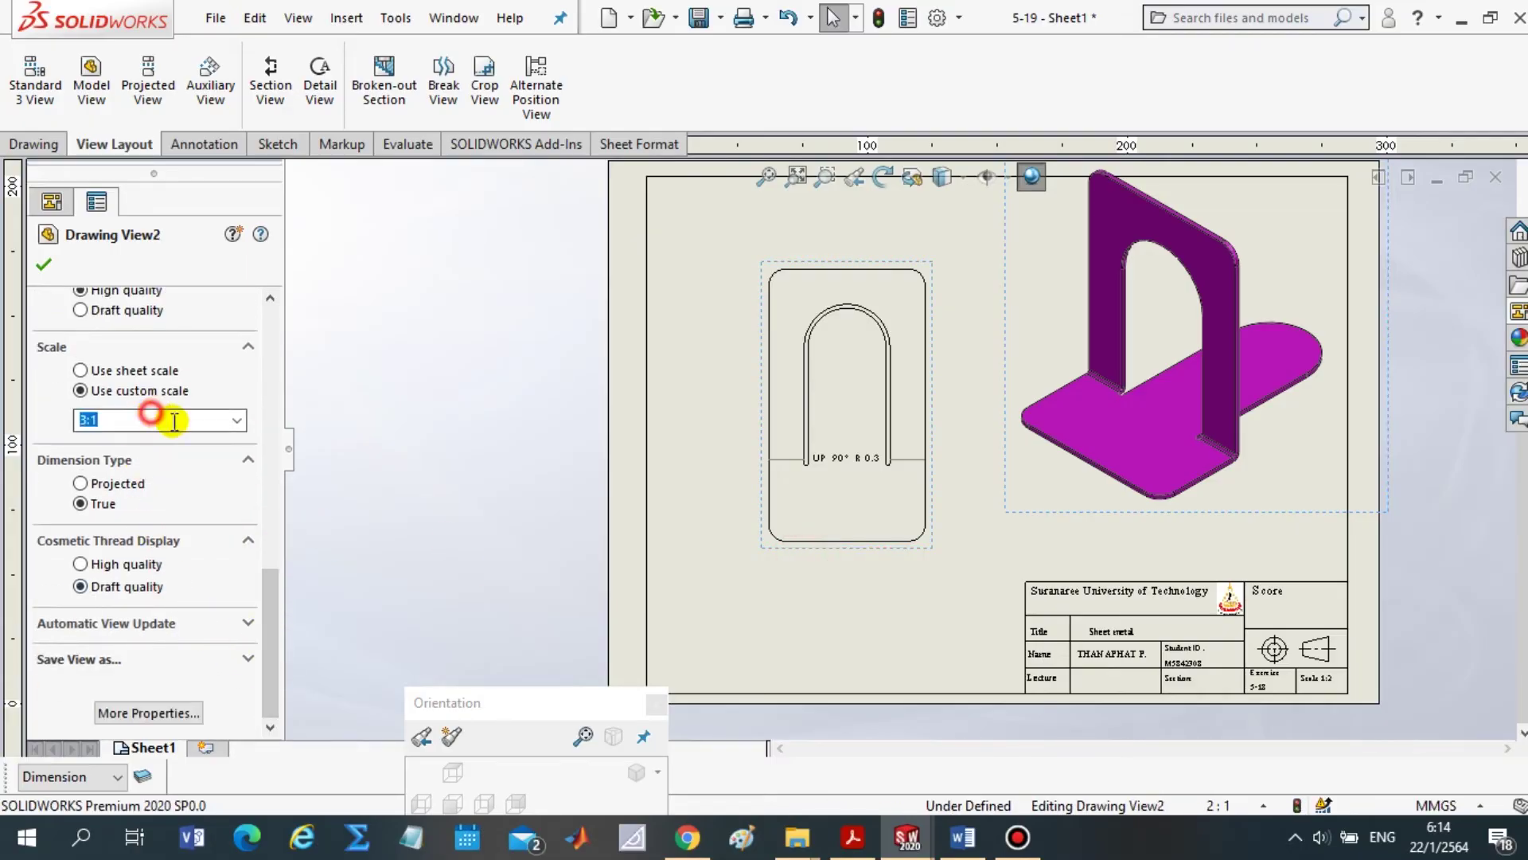
{"action": "left_click", "coordinate": [236, 420]}
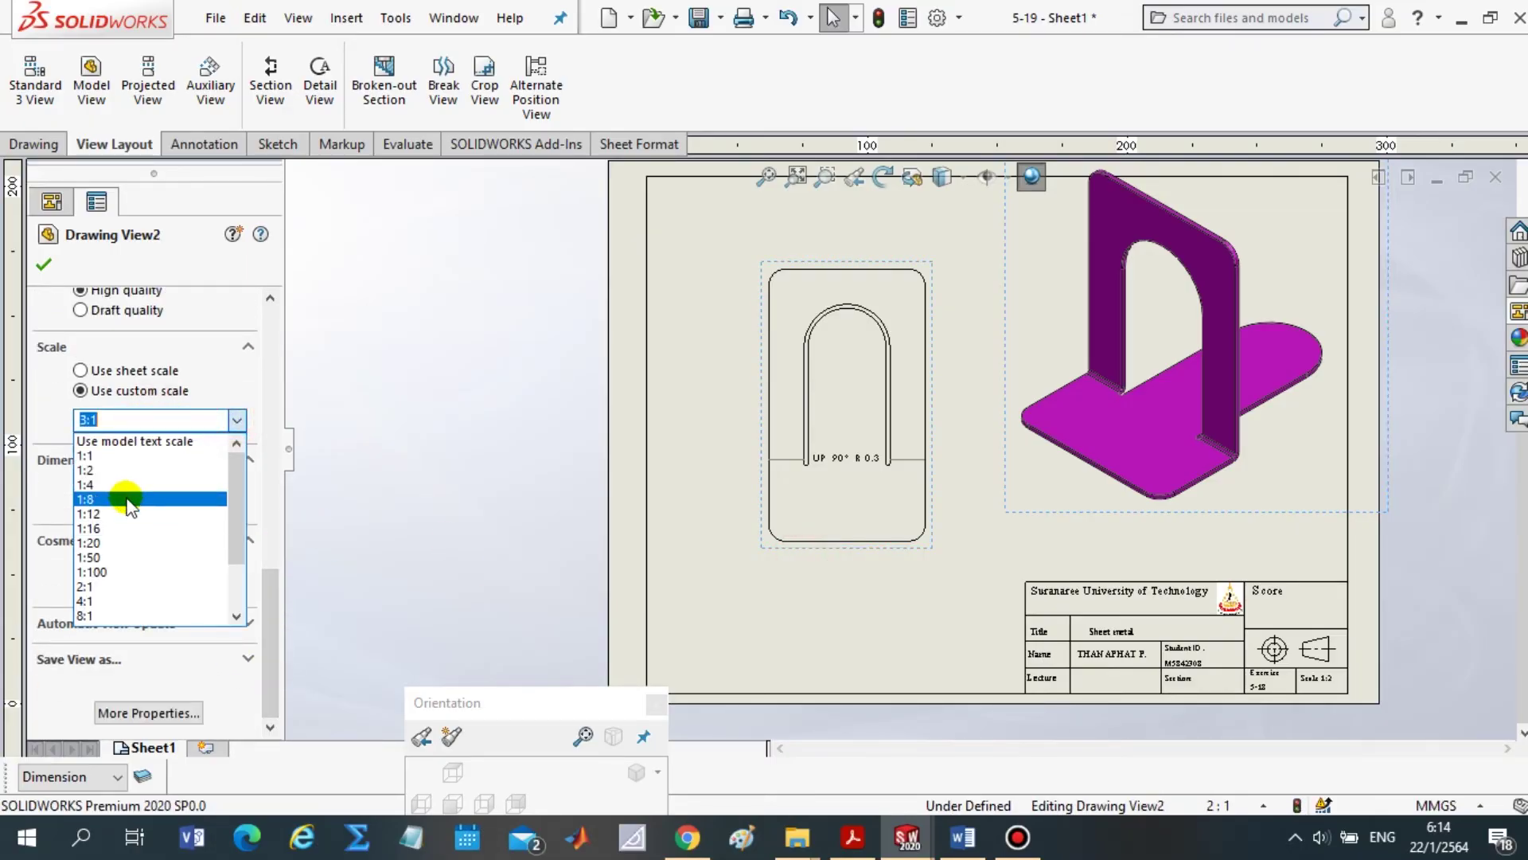
{"action": "left_click", "coordinate": [119, 601]}
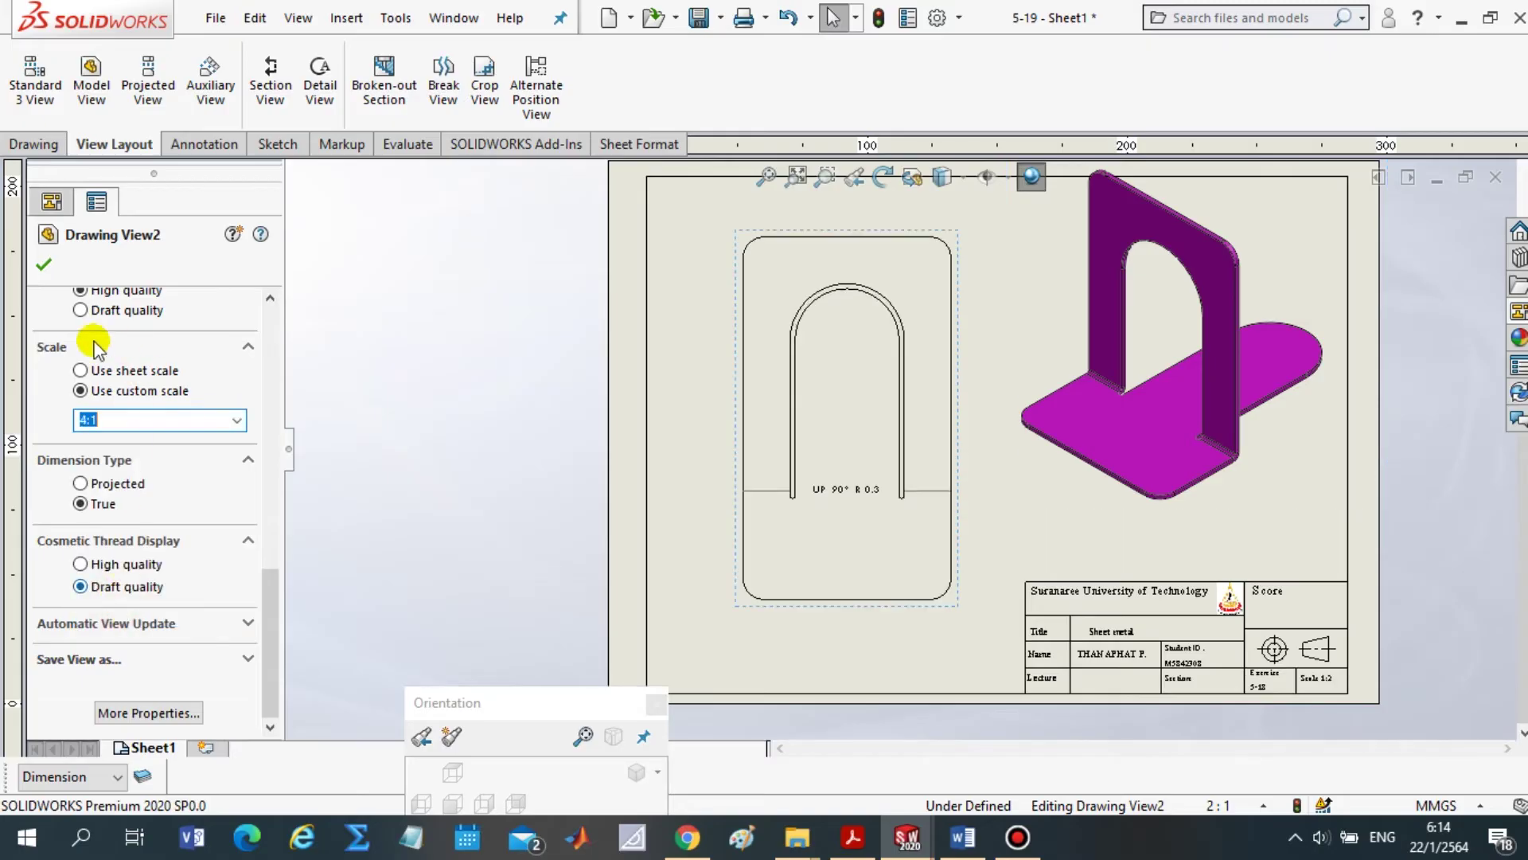
{"action": "left_click", "coordinate": [44, 265]}
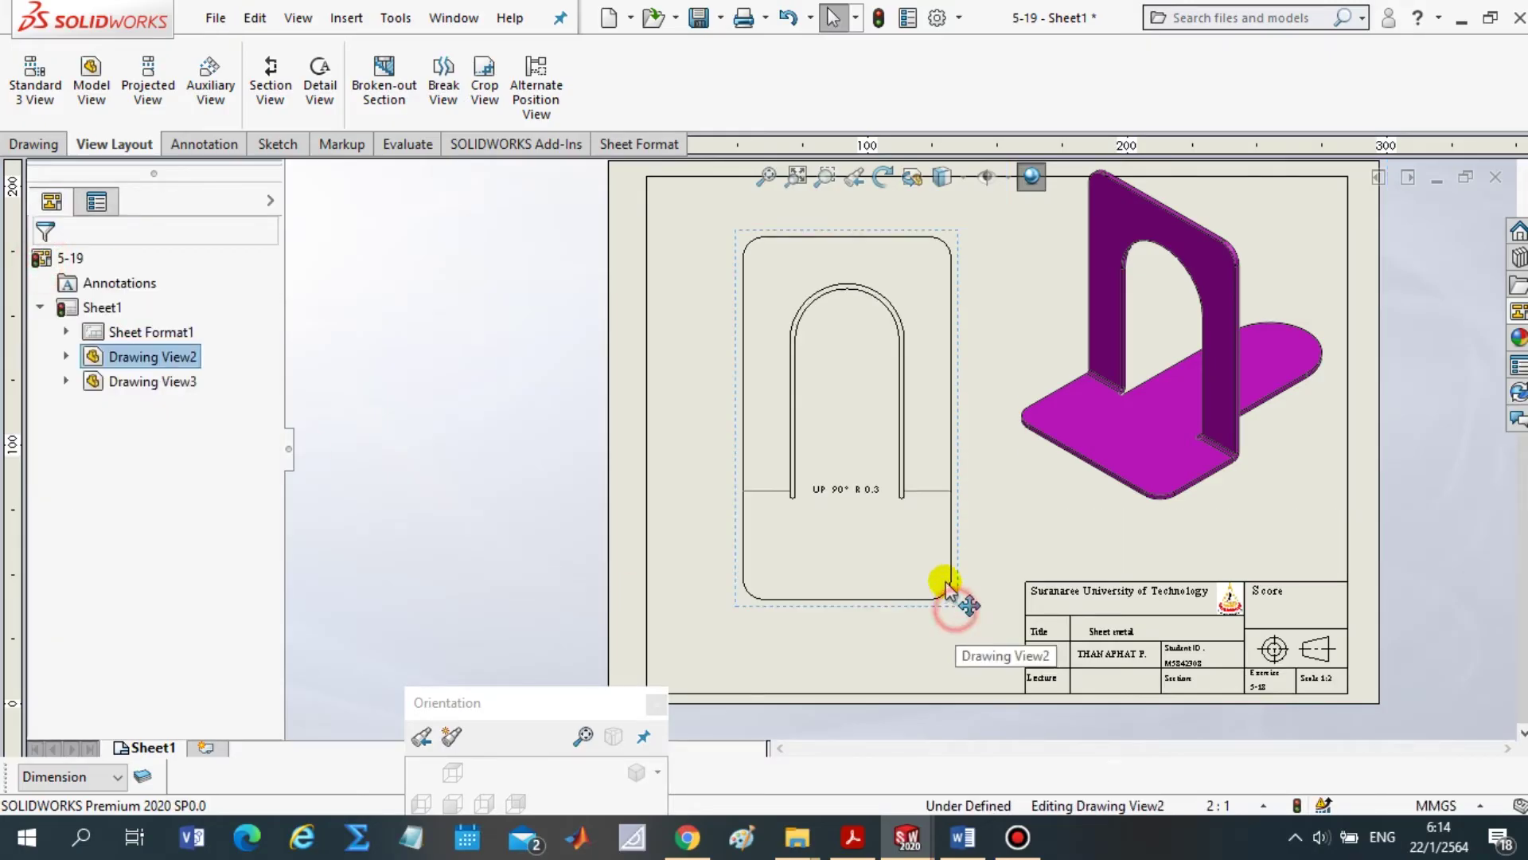
{"action": "left_click_drag", "start_coordinate": [948, 589], "coordinate": [933, 557]}
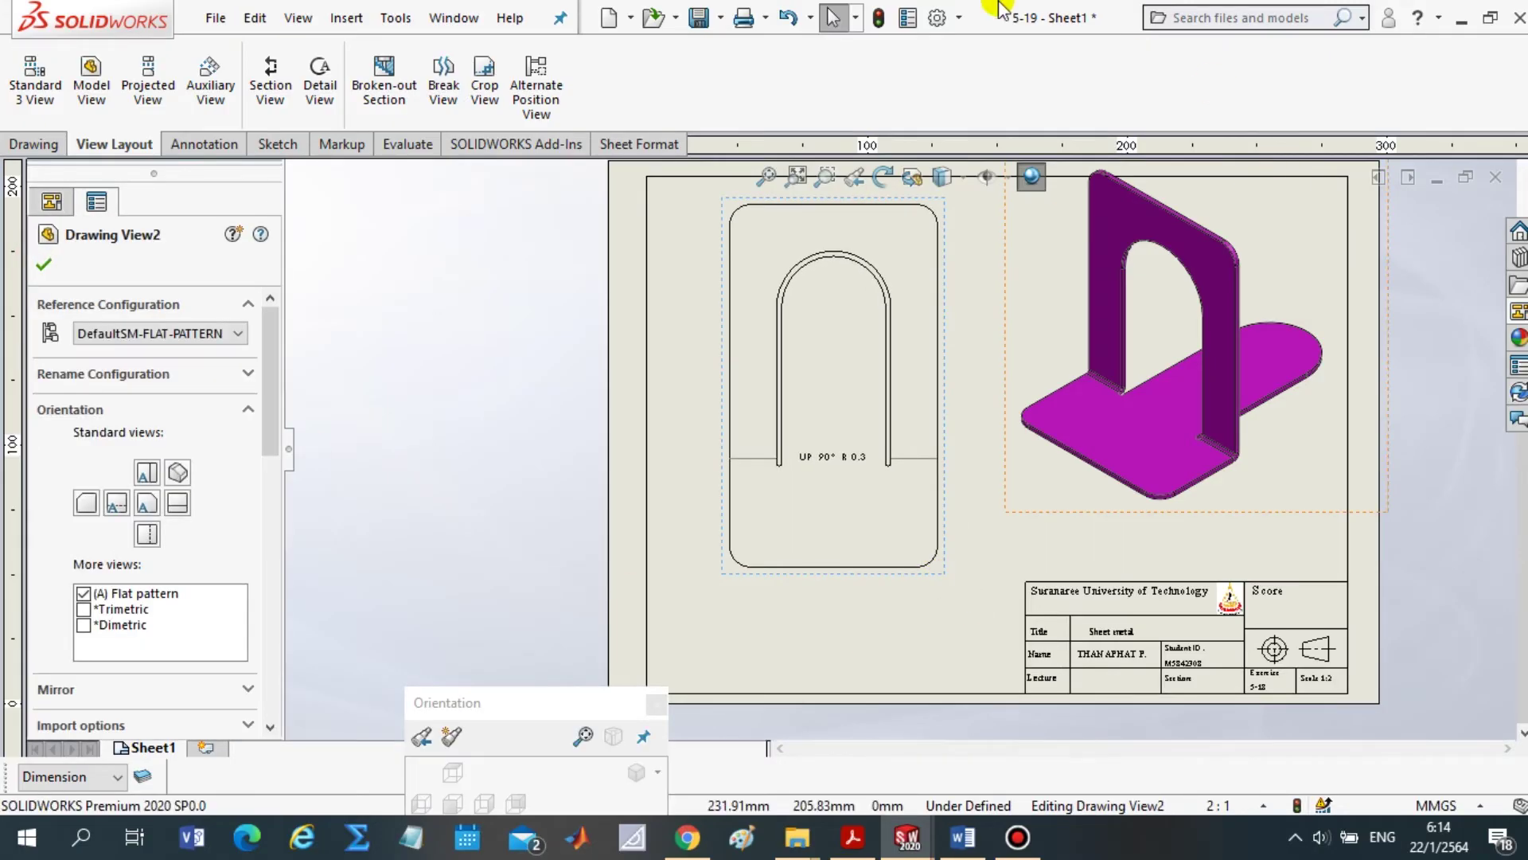
{"action": "mouse_move", "coordinate": [125, 21]}
{"action": "left_mouse_down"}
{"action": "mouse_move", "coordinate": [538, 159]}
{"action": "mouse_move", "coordinate": [1524, 198]}
{"action": "left_mouse_up"}
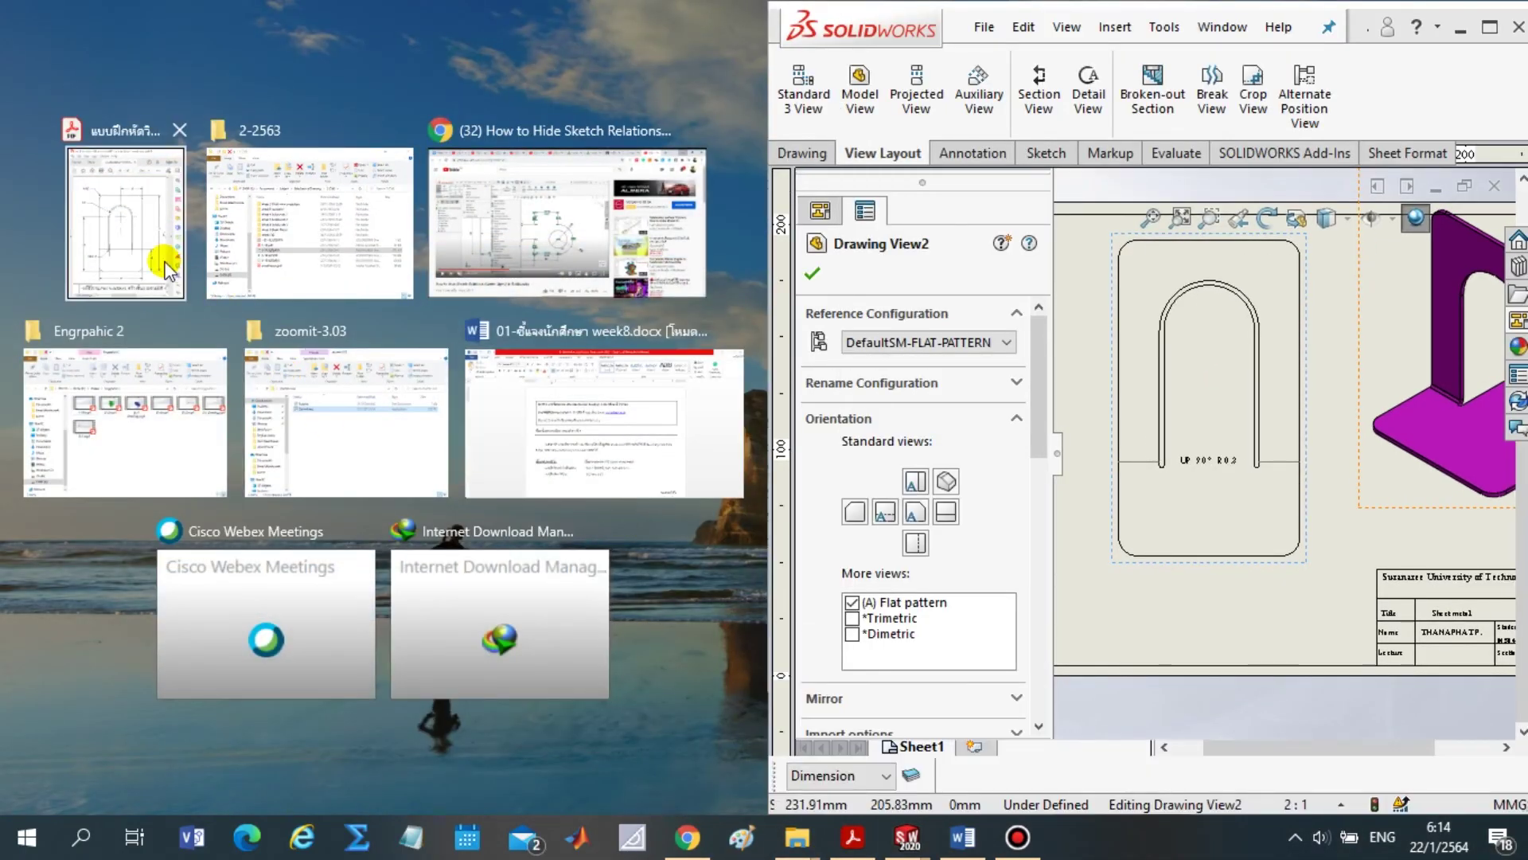
Snap the reference PDF to the left half and start Smart Dimension from SOLIDWORKS's Annotation tab
{"action": "left_click", "coordinate": [166, 266]}
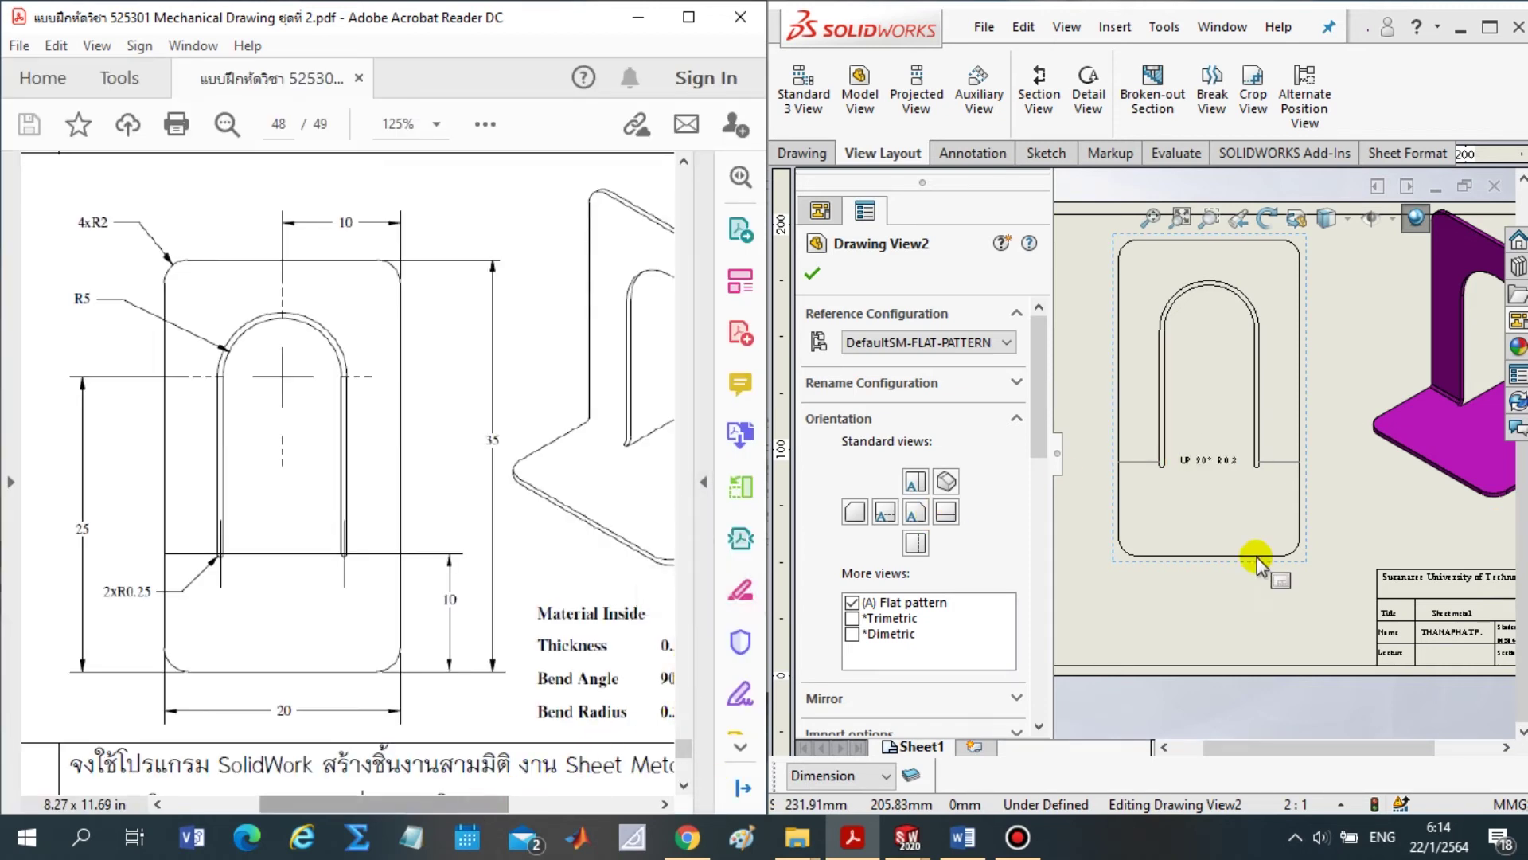
{"action": "left_click", "coordinate": [1149, 624]}
{"action": "key", "text": "space"}
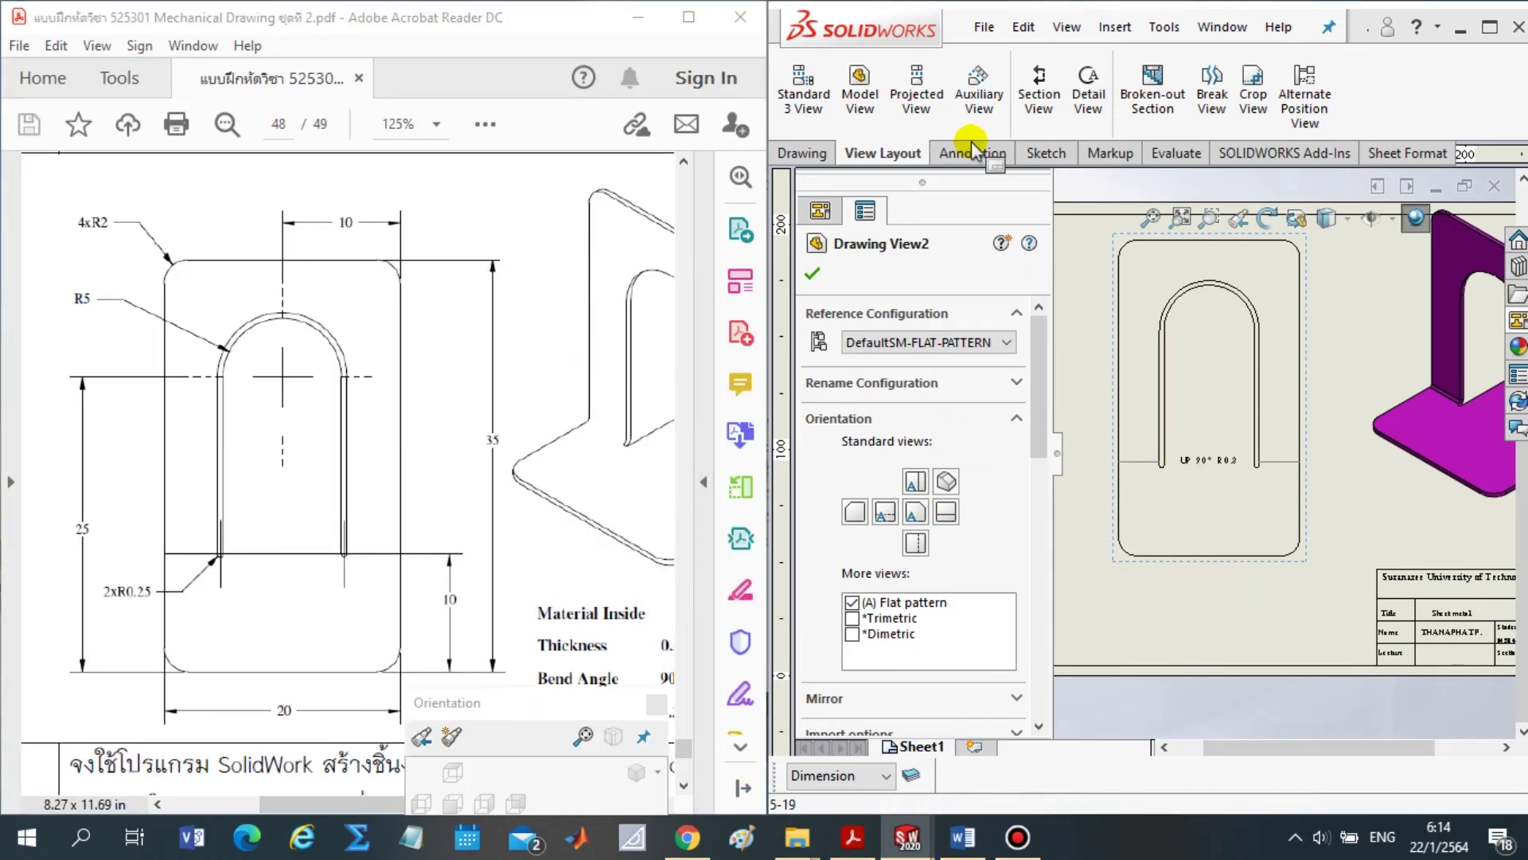
{"action": "left_click", "coordinate": [971, 150]}
{"action": "left_click", "coordinate": [806, 80]}
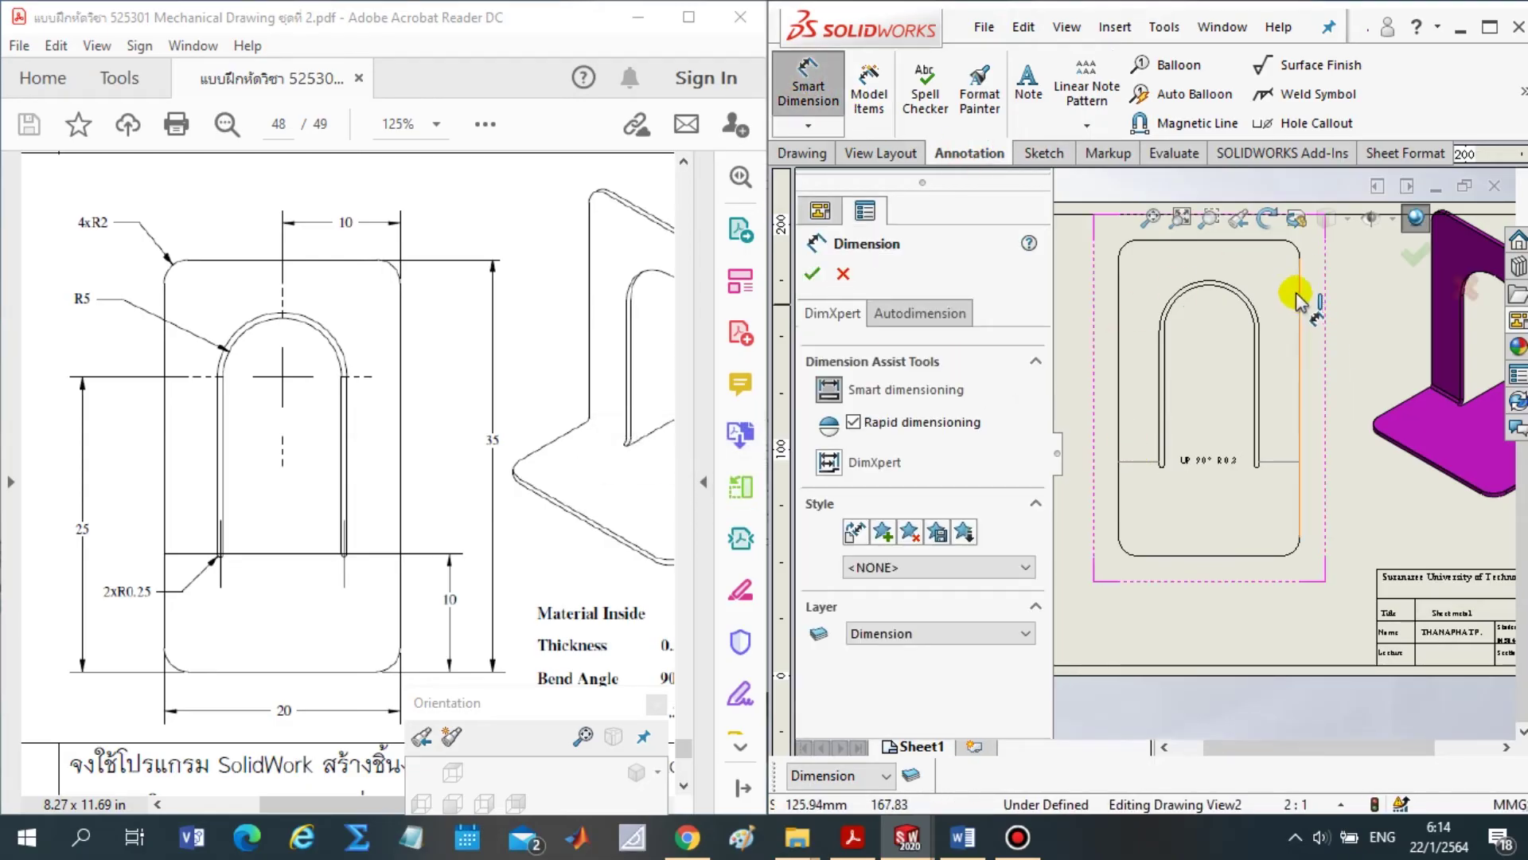
Dimension the flat pattern's 35 mm overall height along its right side
{"action": "left_click", "coordinate": [1265, 241]}
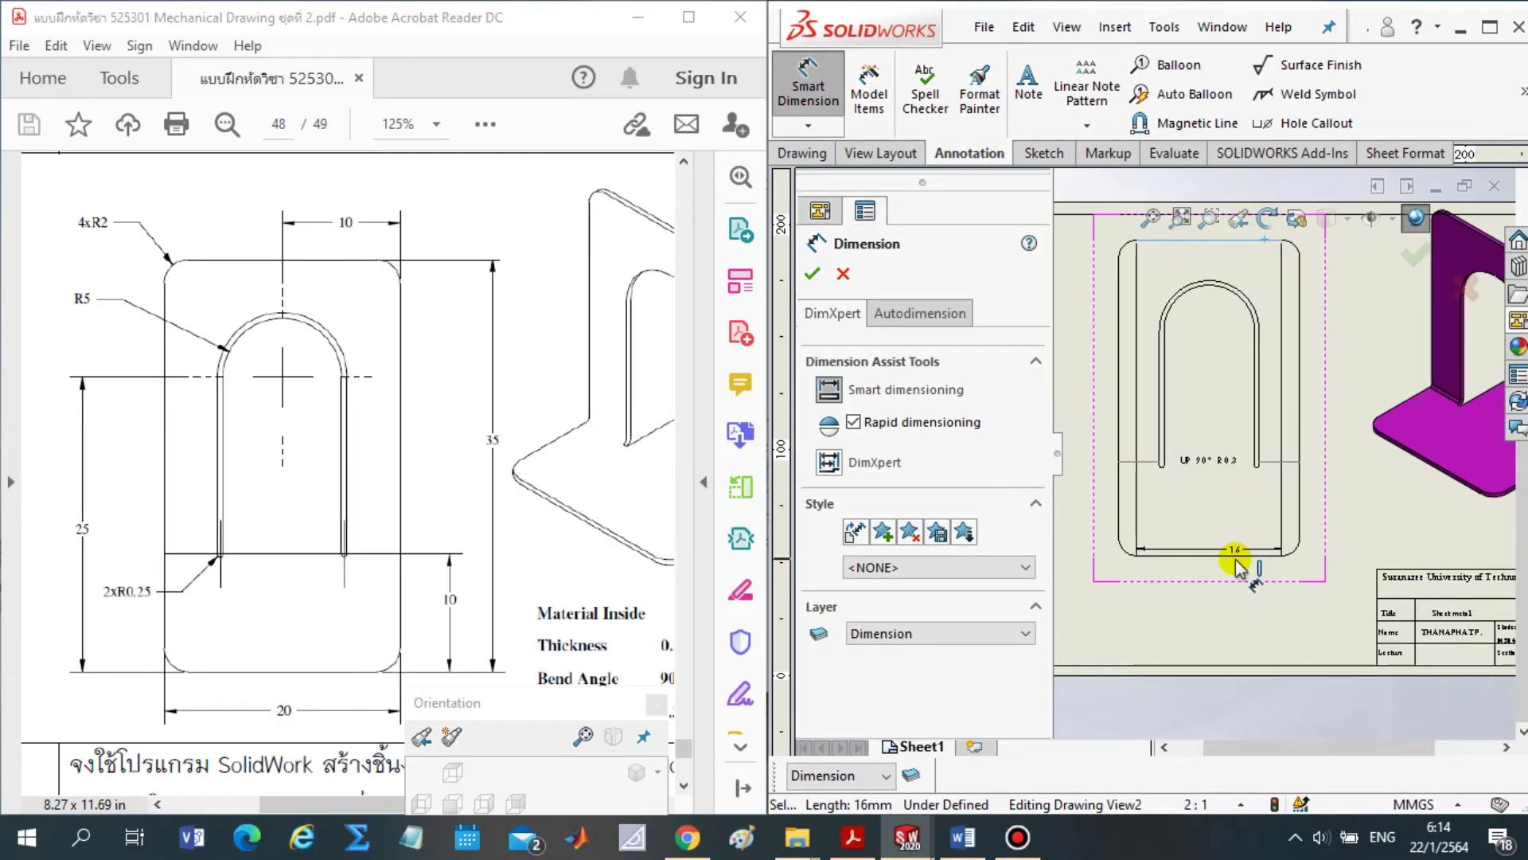
{"action": "left_click", "coordinate": [1236, 562]}
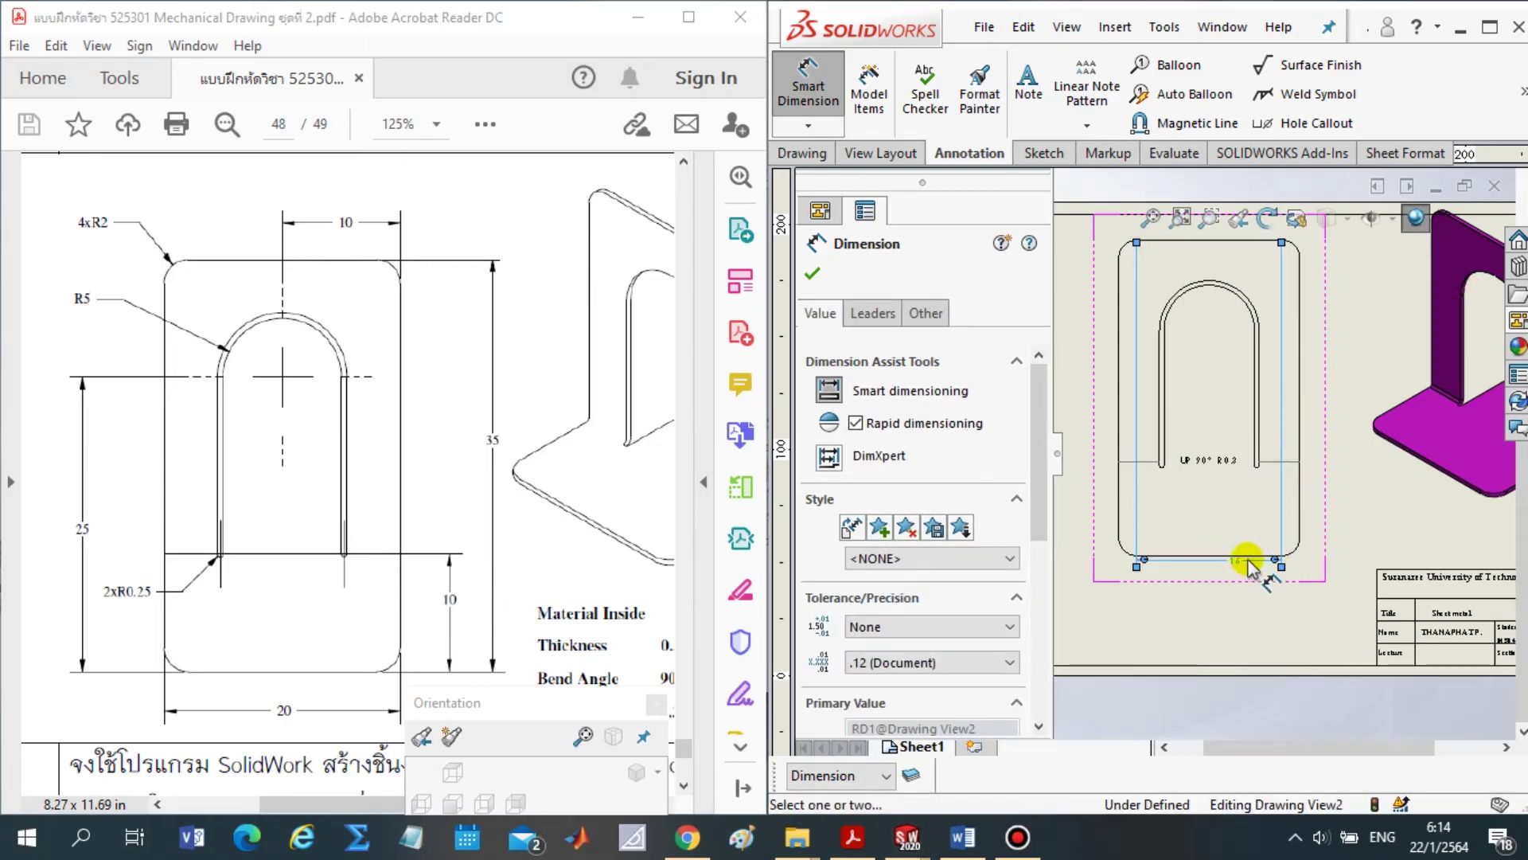
{"action": "key", "text": "Escape"}
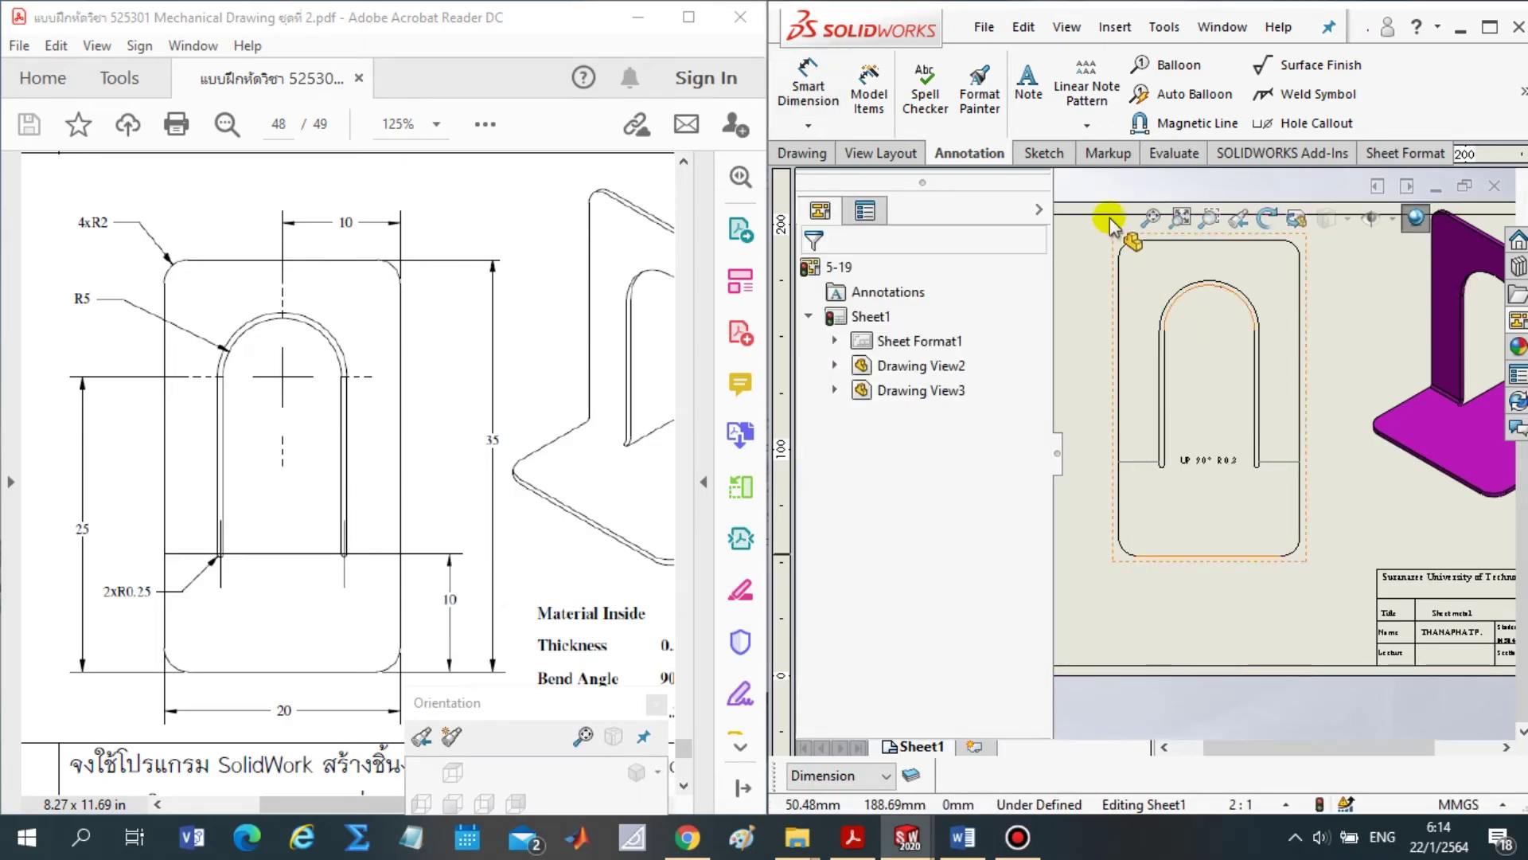
{"action": "left_click", "coordinate": [1244, 240]}
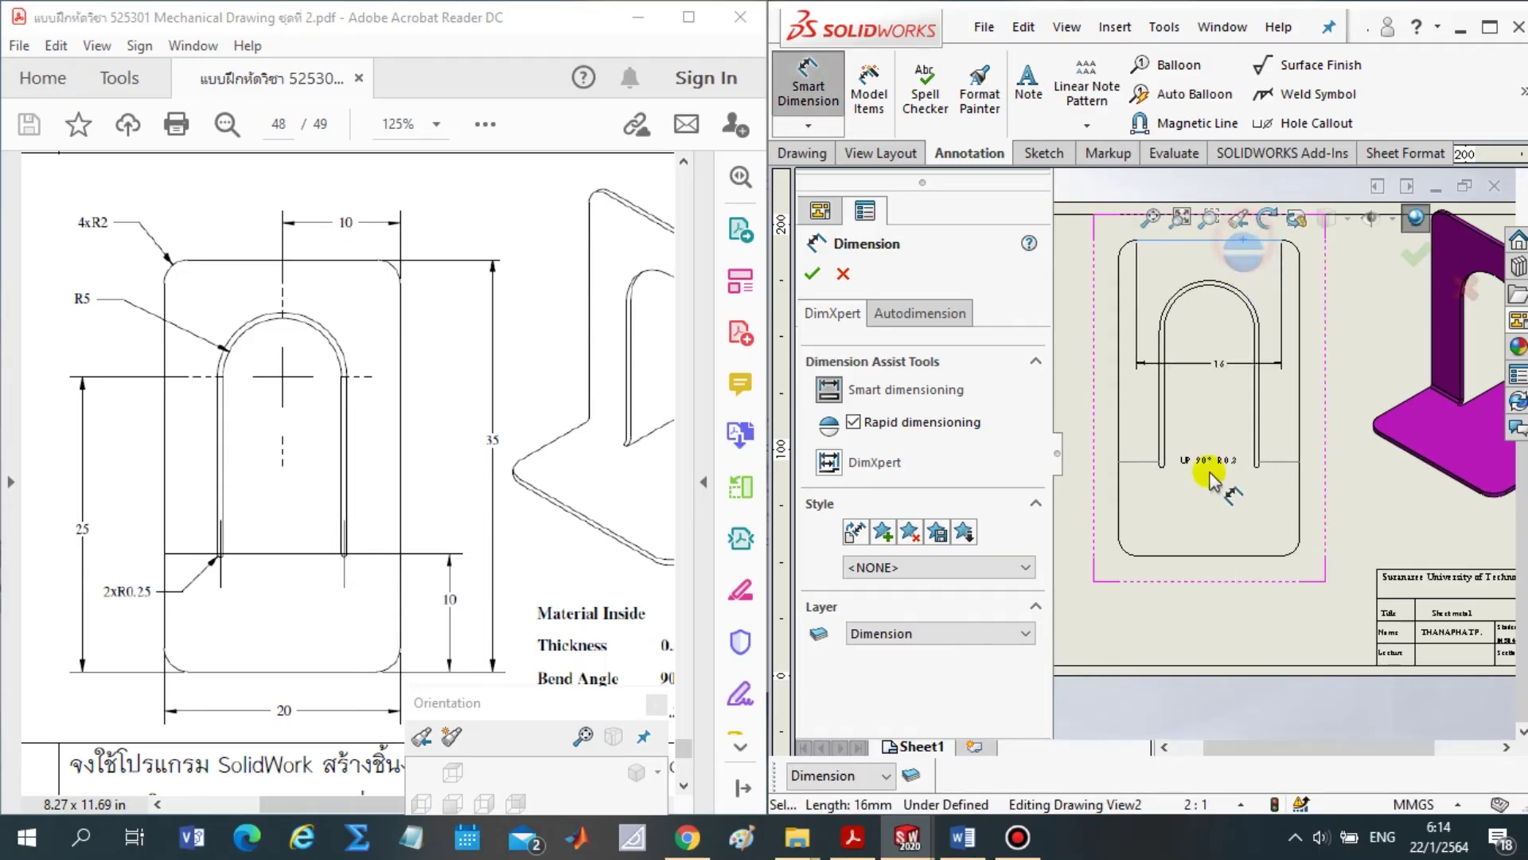
{"action": "left_click", "coordinate": [1241, 557]}
{"action": "left_click", "coordinate": [1289, 354]}
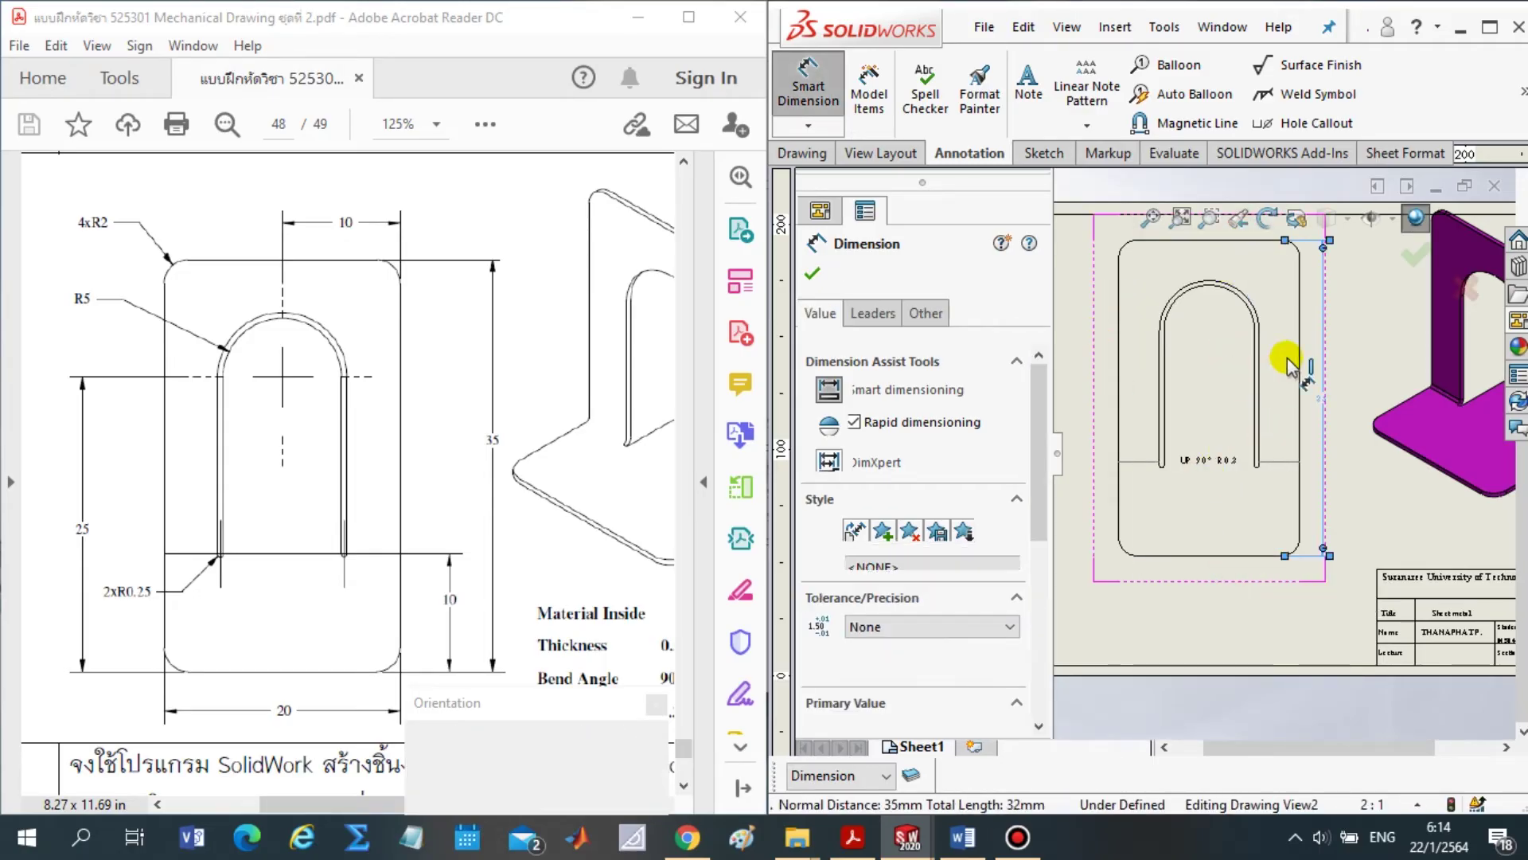
{"action": "scroll", "coordinate": [1244, 350], "scroll_direction": "down", "scroll_amount": 2}
{"action": "key", "text": "Escape"}
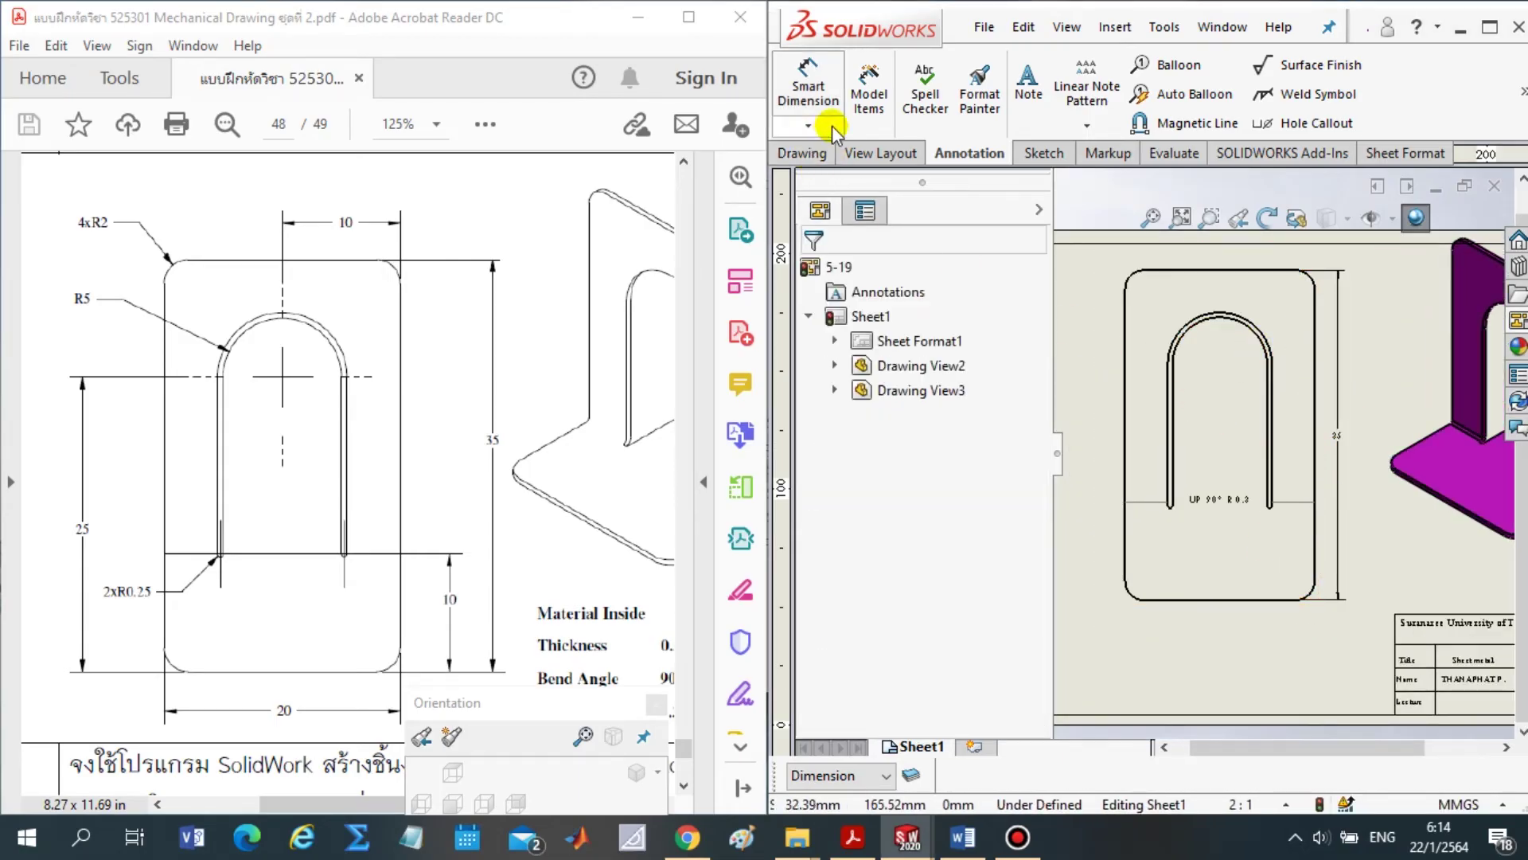
{"action": "left_click", "coordinate": [808, 125]}
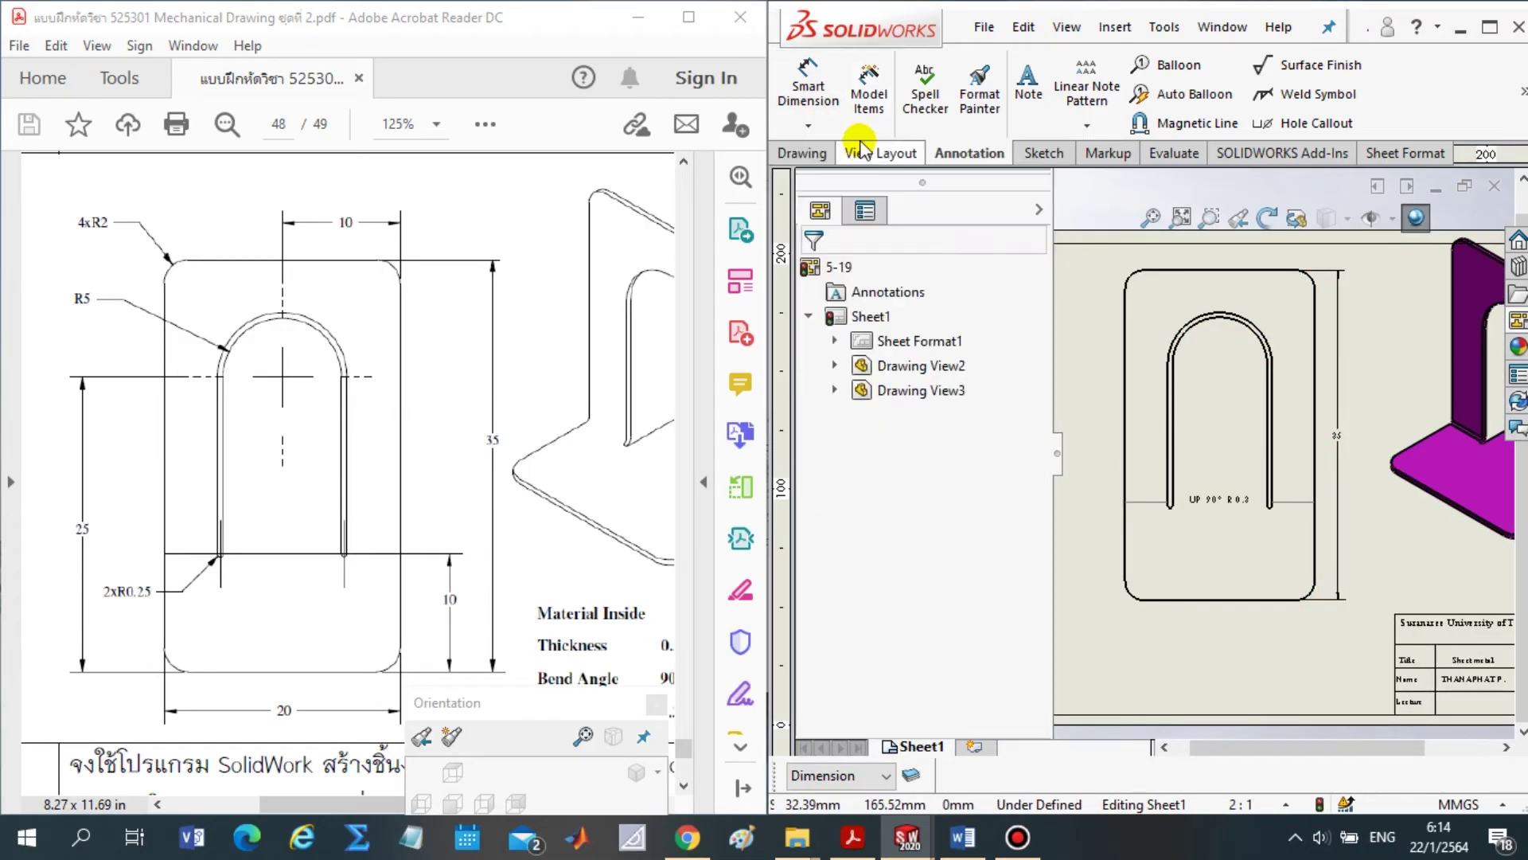
Import the entire model's dimensions into the flat-pattern view with Model Items
{"action": "left_click", "coordinate": [865, 83]}
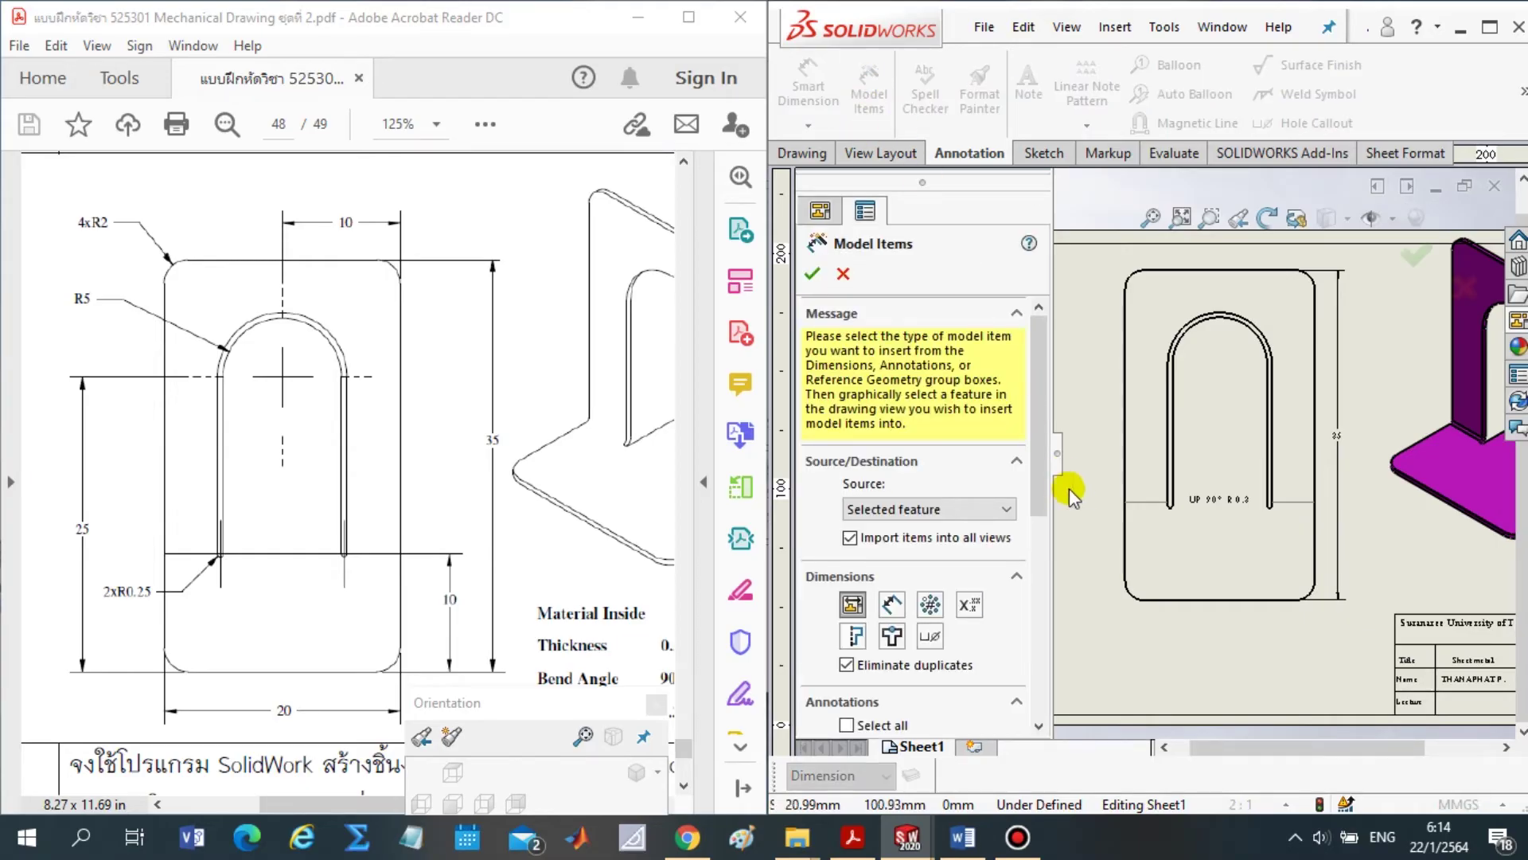
{"action": "left_click", "coordinate": [1127, 609]}
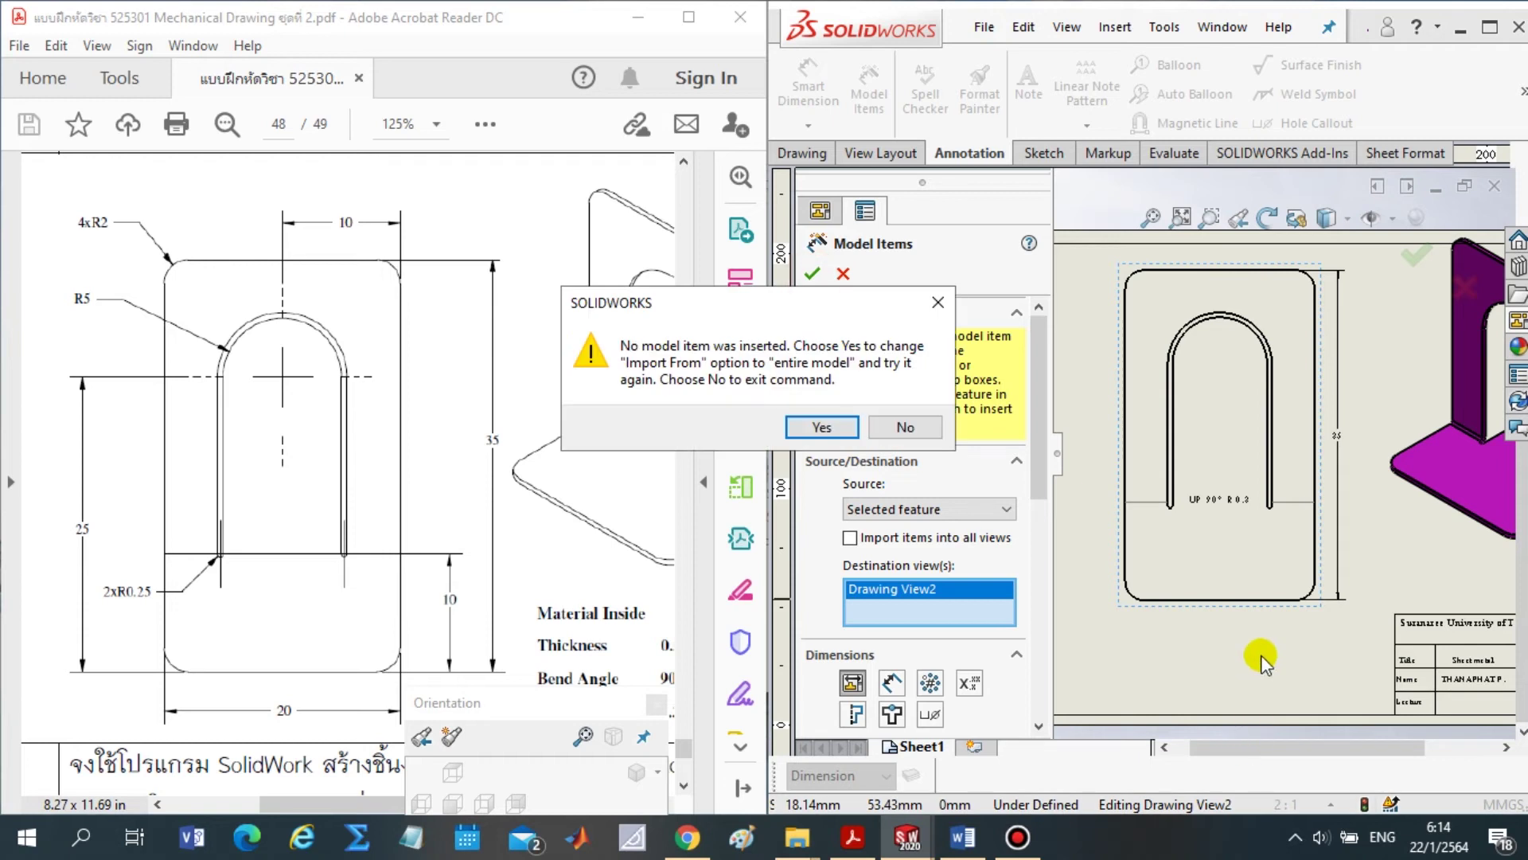
{"action": "left_click", "coordinate": [816, 426]}
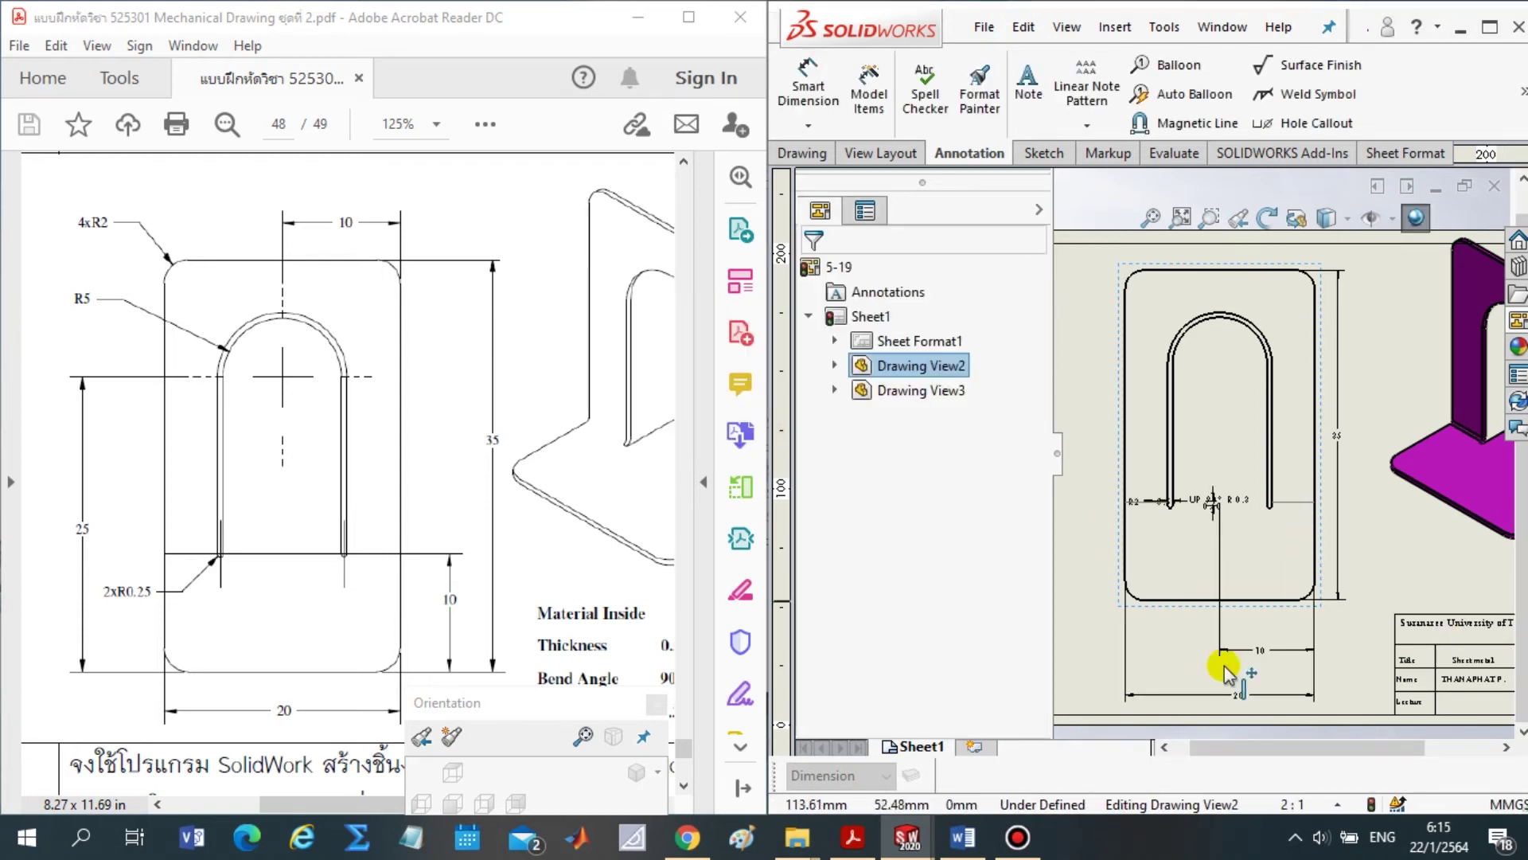
{"action": "scroll", "coordinate": [1178, 549], "scroll_direction": "down", "scroll_amount": 2}
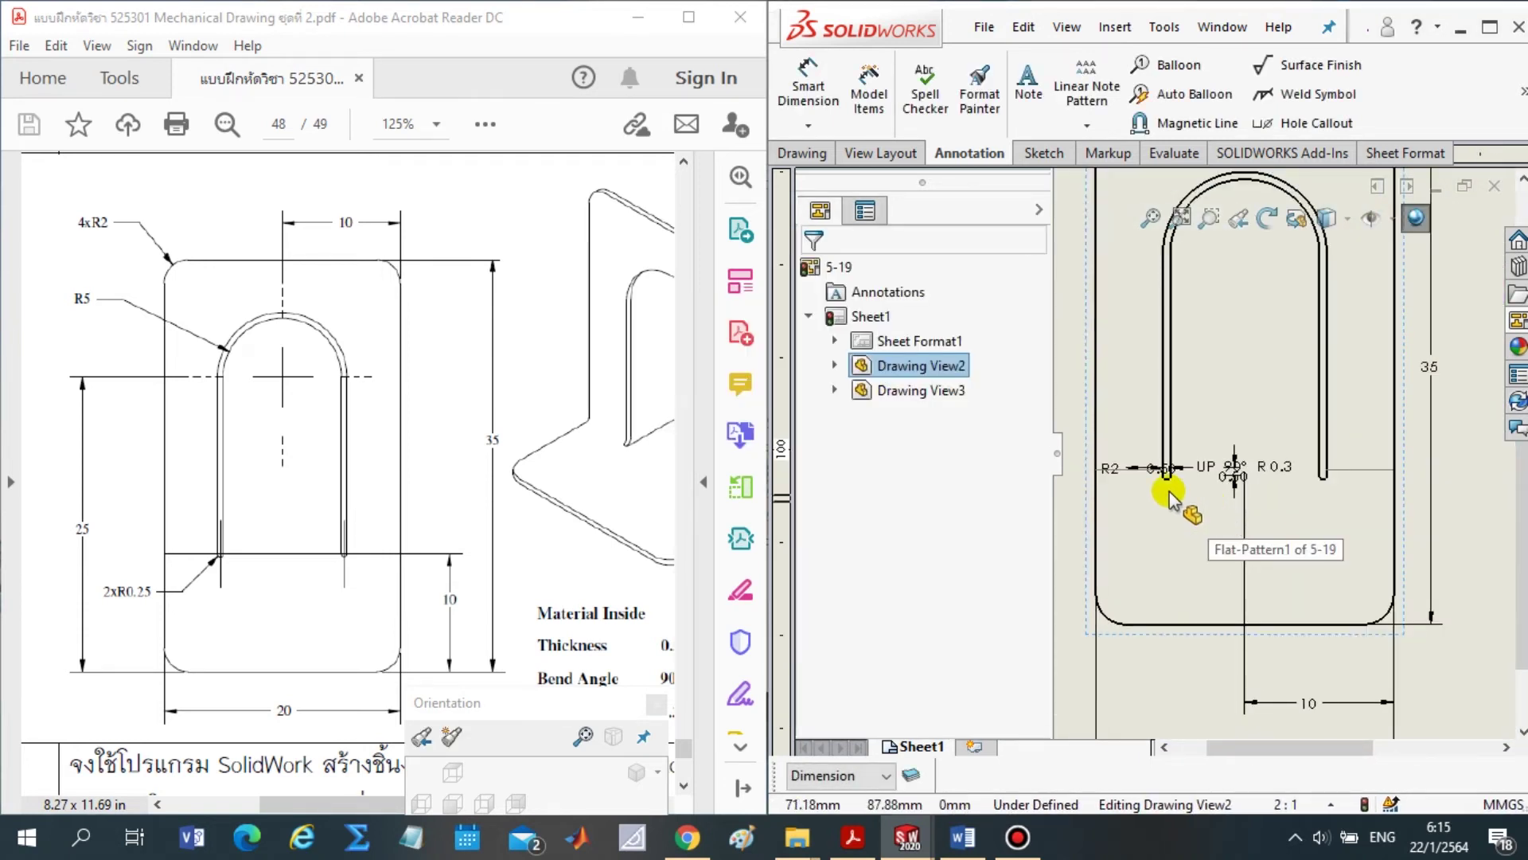
Reposition the R2 radius and 10 mm dimensions so they read clearly
{"action": "mouse_move", "coordinate": [1125, 475]}
{"action": "left_mouse_down"}
{"action": "mouse_move", "coordinate": [1135, 584]}
{"action": "mouse_move", "coordinate": [1209, 593]}
{"action": "left_mouse_up"}
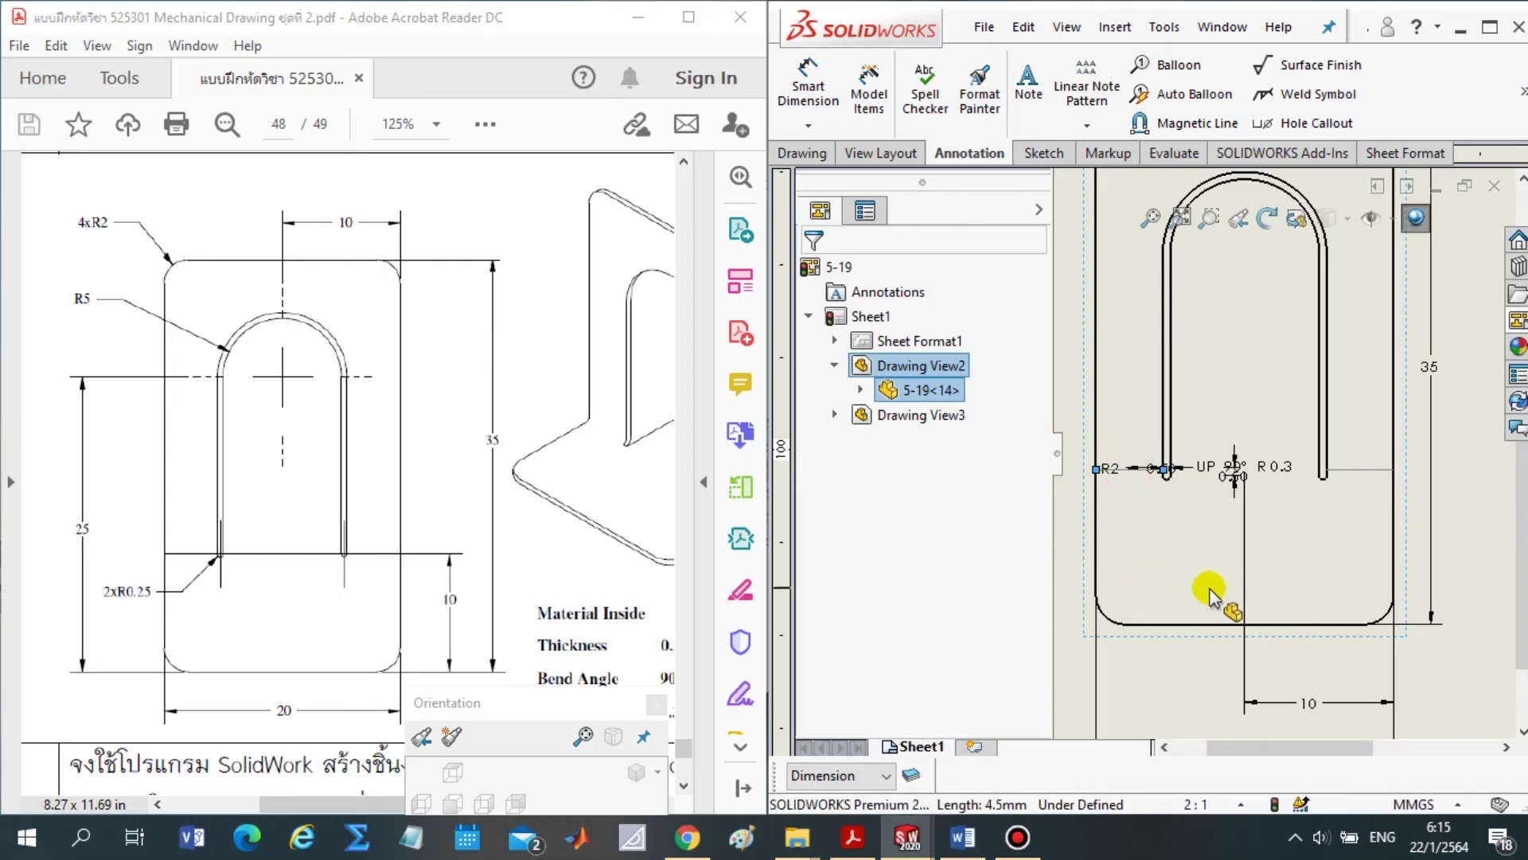
{"action": "left_click_drag", "start_coordinate": [1146, 476], "coordinate": [1232, 631]}
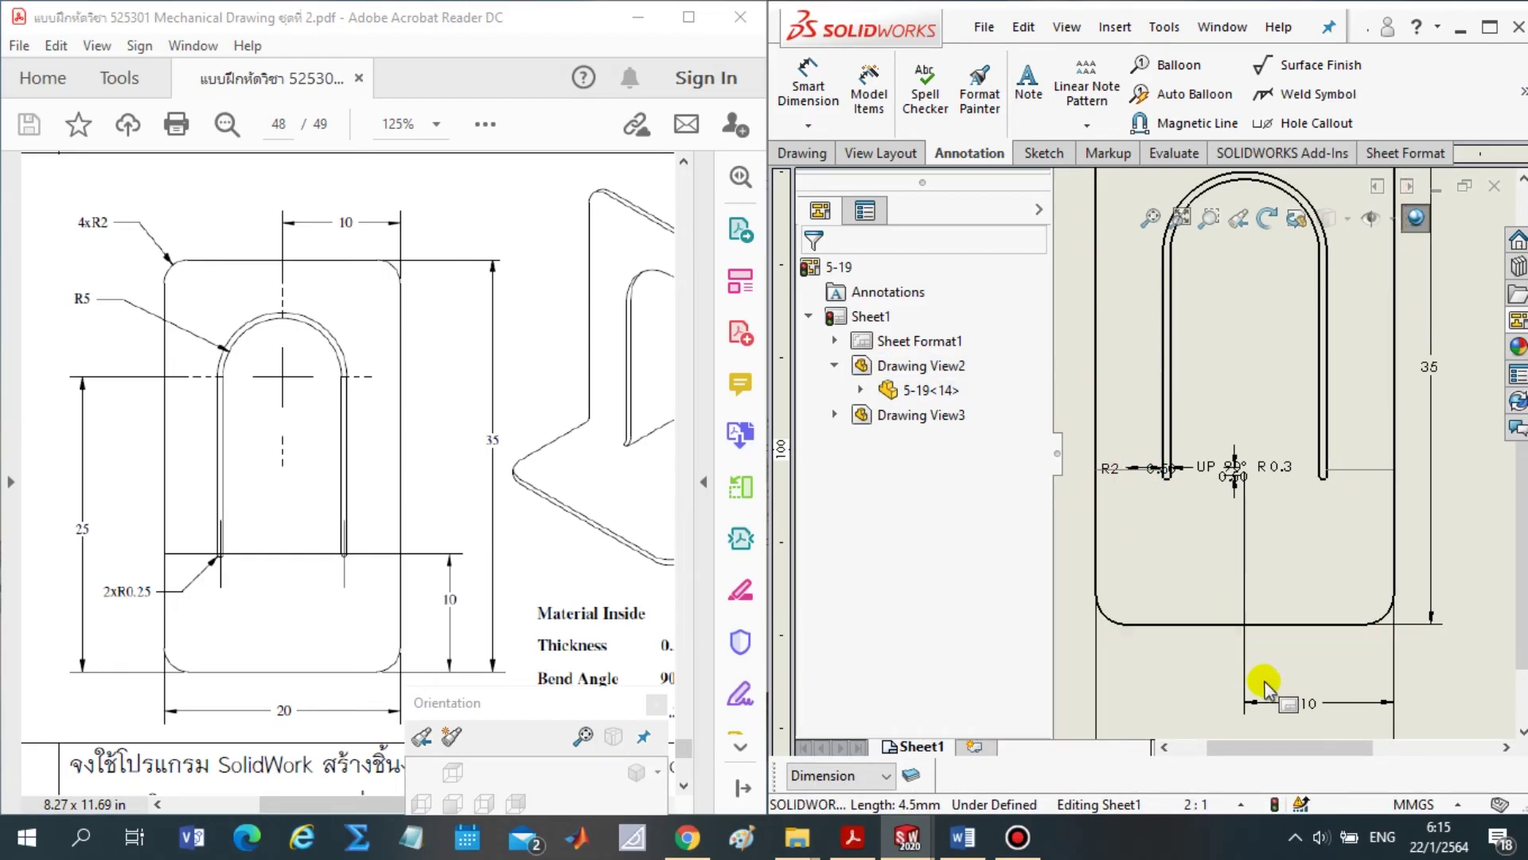
{"action": "scroll", "coordinate": [1343, 660], "scroll_direction": "up", "scroll_amount": 3}
{"action": "scroll", "coordinate": [1307, 601], "scroll_direction": "down", "scroll_amount": 2}
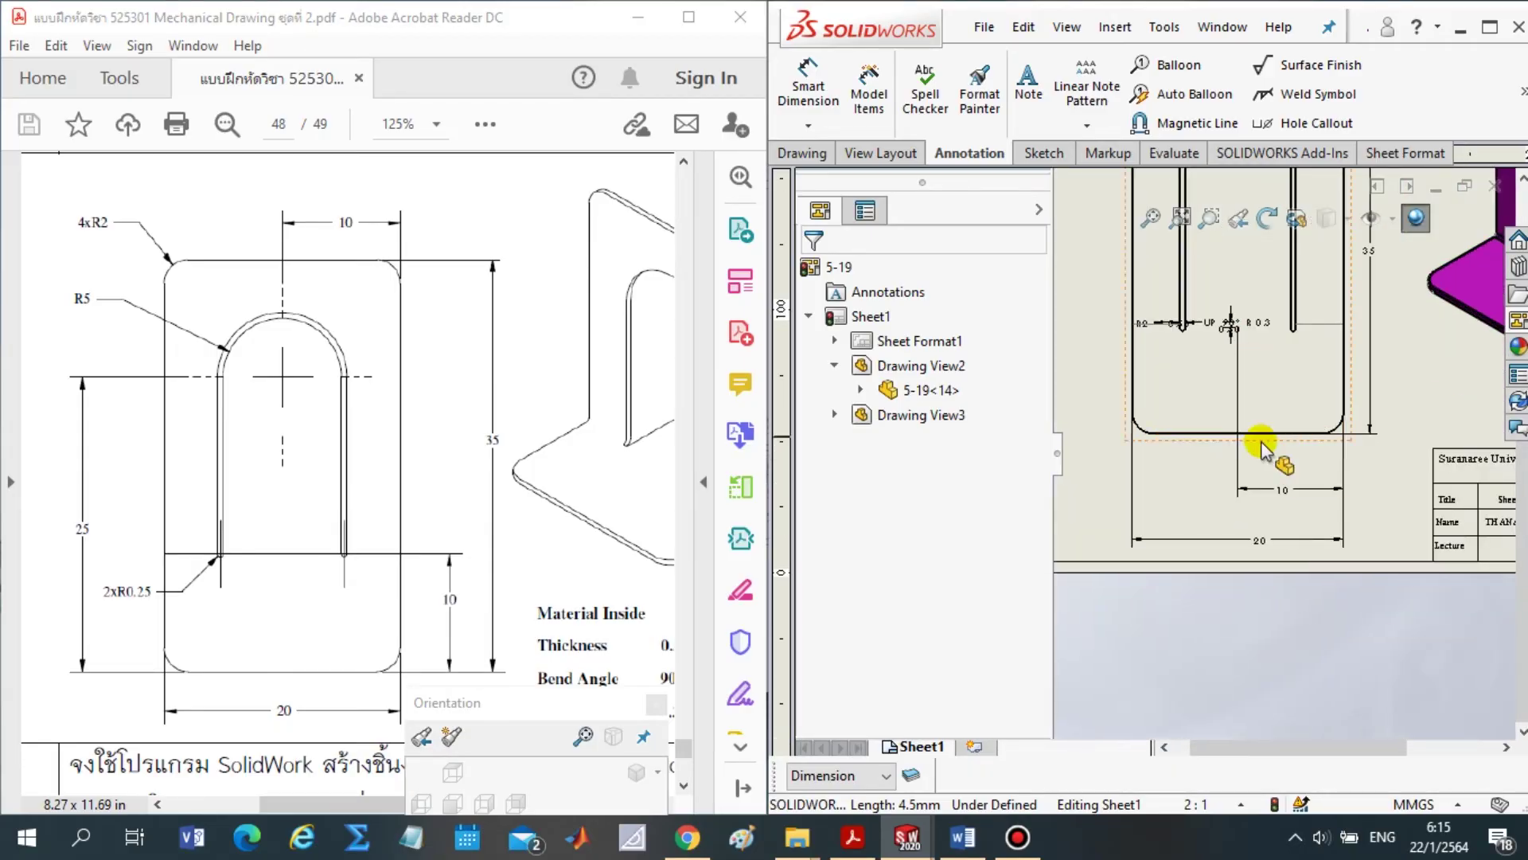
{"action": "scroll", "coordinate": [1268, 422], "scroll_direction": "up", "scroll_amount": 1}
{"action": "scroll", "coordinate": [1293, 458], "scroll_direction": "down", "scroll_amount": 1}
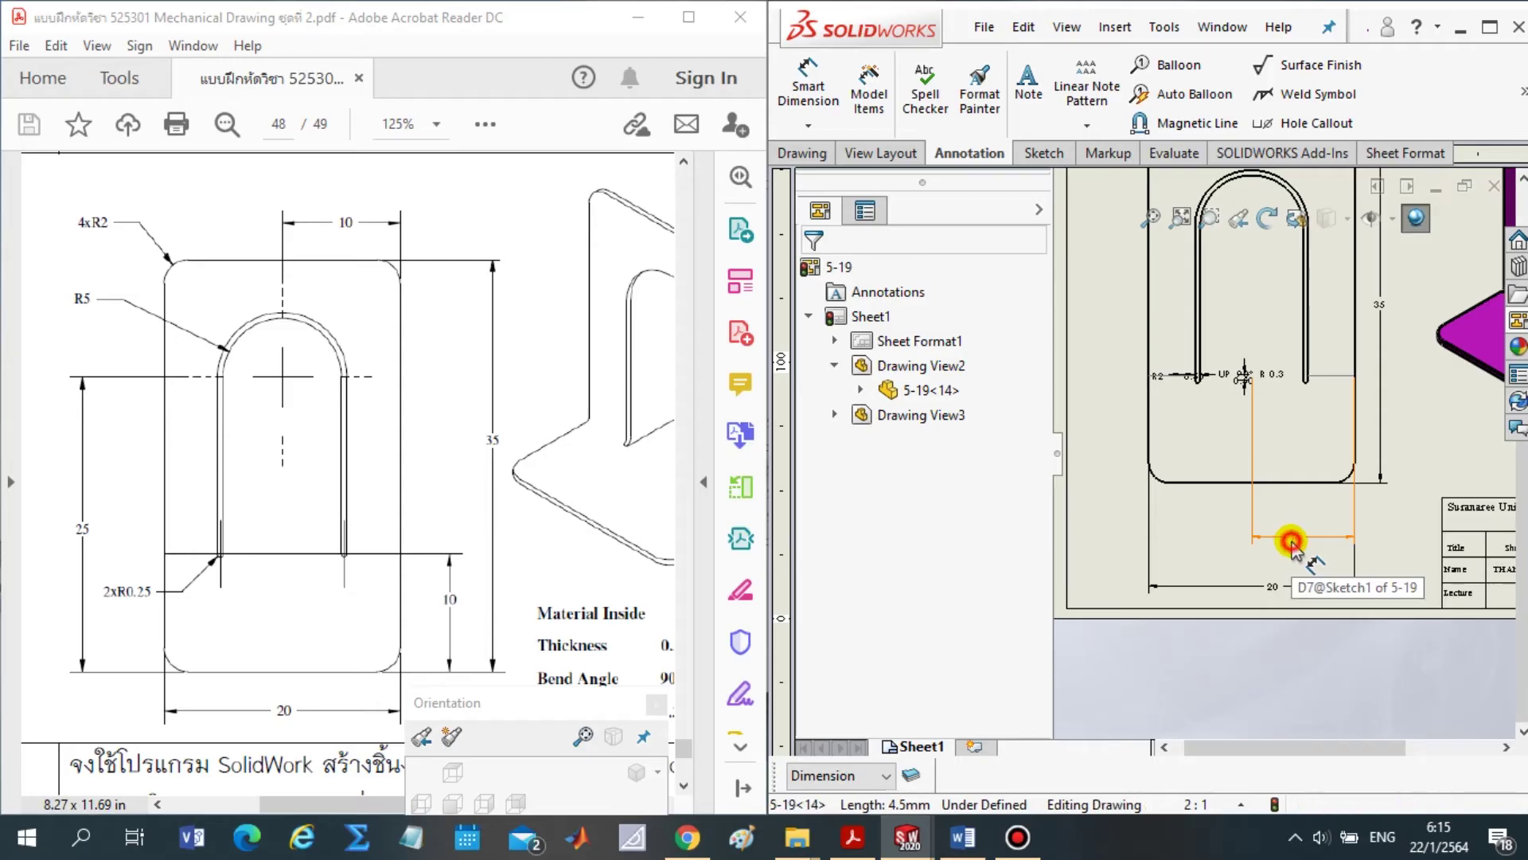
{"action": "left_click_drag", "start_coordinate": [1291, 541], "coordinate": [1291, 237]}
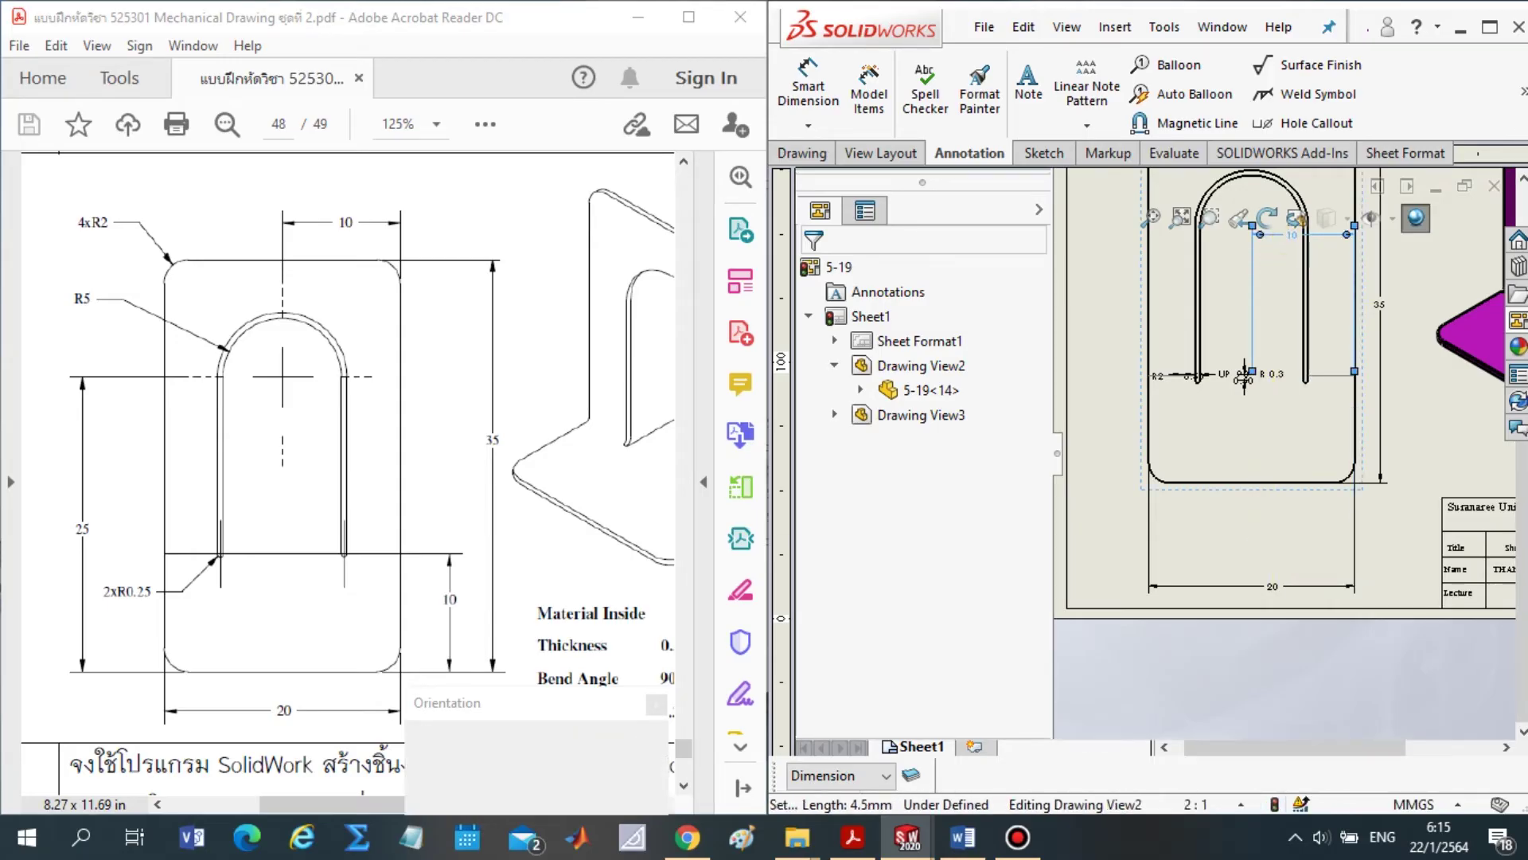
{"action": "scroll", "coordinate": [1277, 418], "scroll_direction": "up", "scroll_amount": 3}
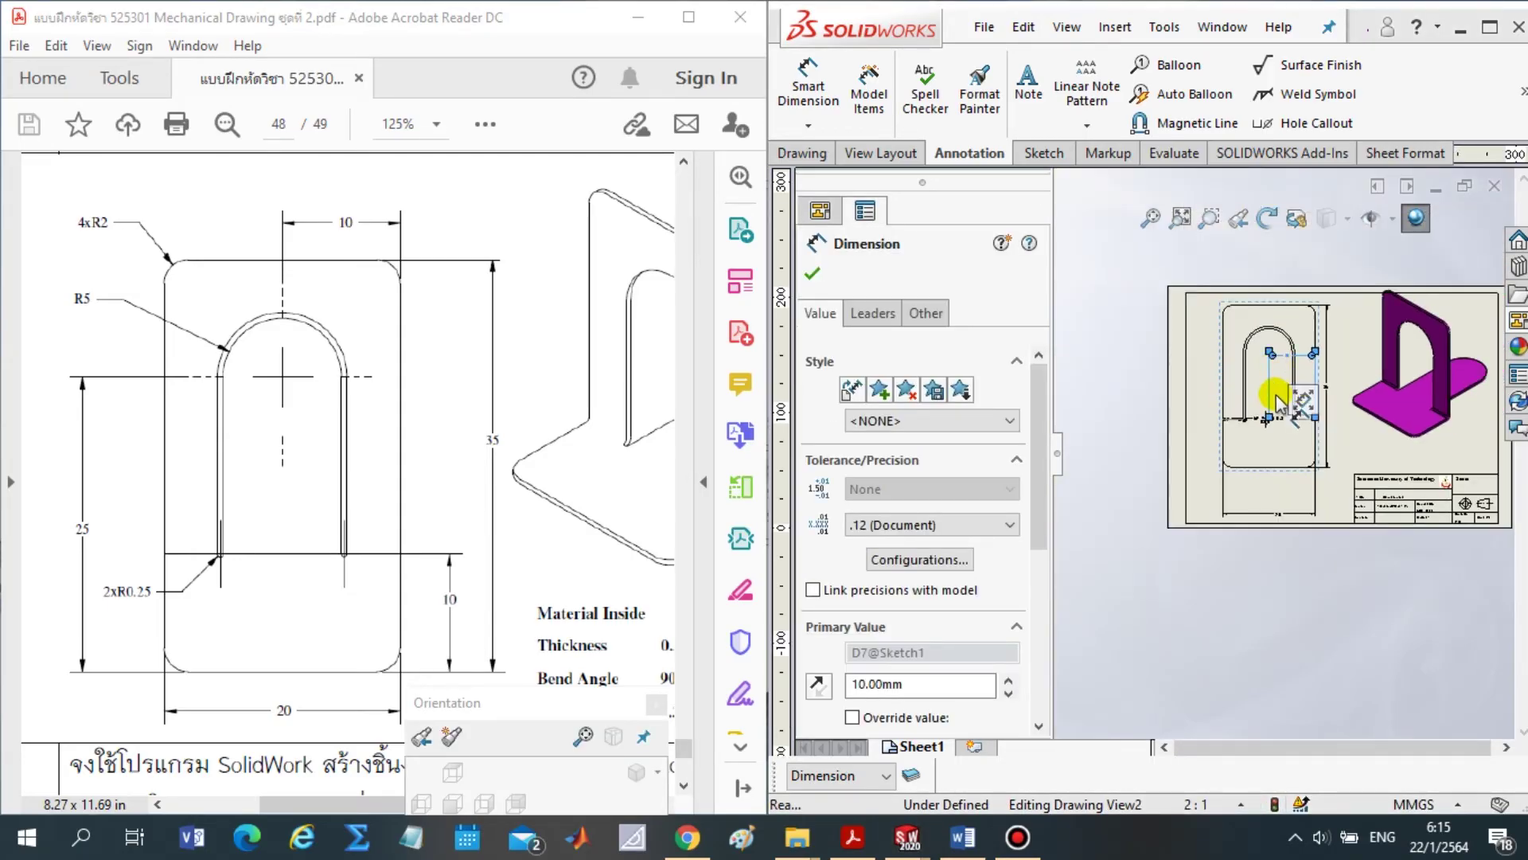
{"action": "key", "text": "Escape"}
Select the slot lines in the flat pattern, then dismiss the dimension properties
{"action": "left_click", "coordinate": [1270, 389]}
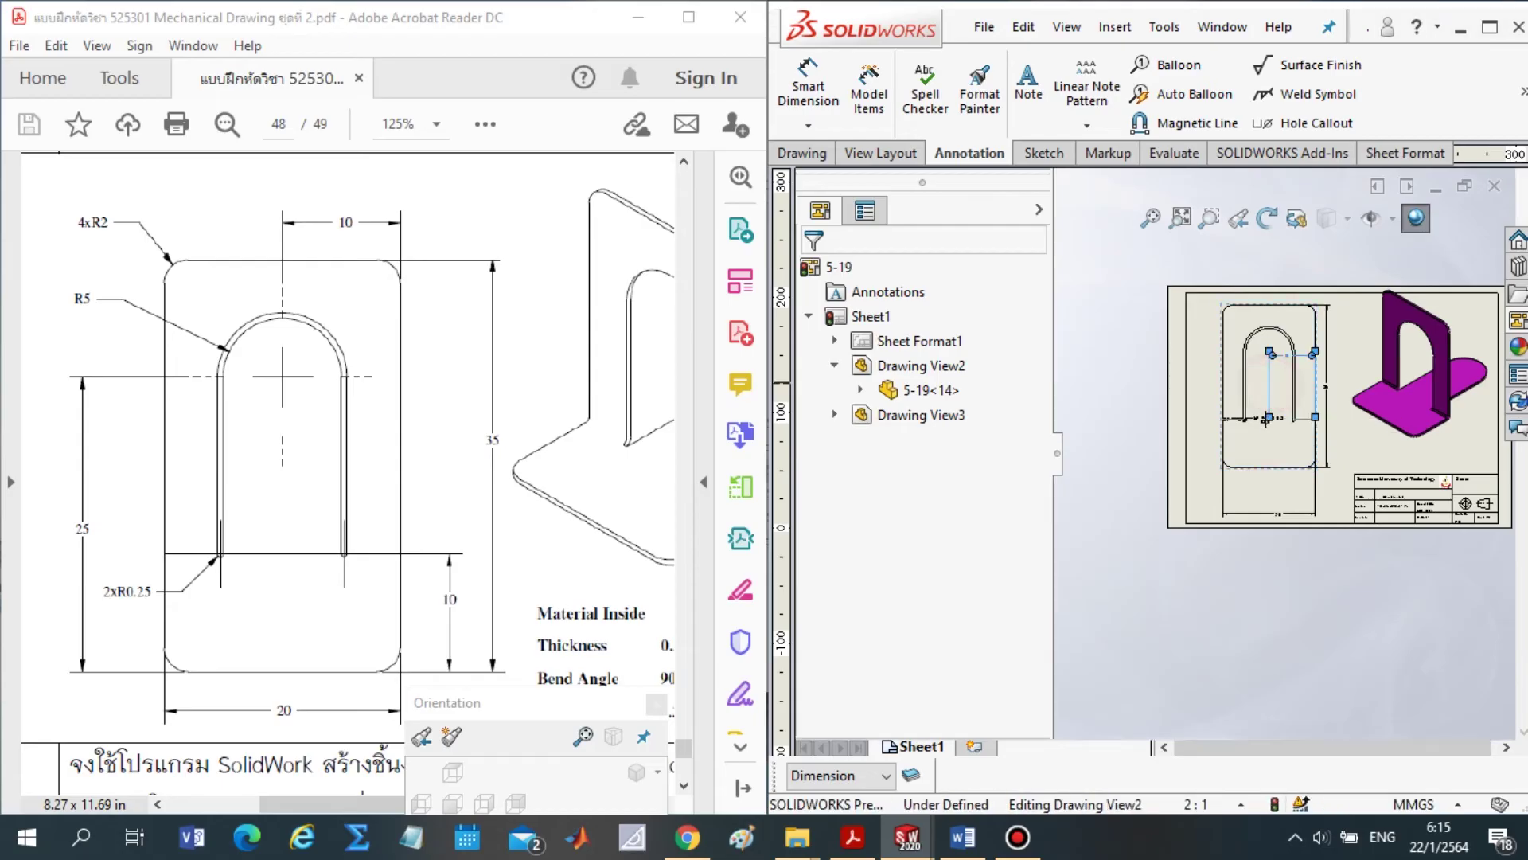
{"action": "left_click", "coordinate": [1266, 420]}
{"action": "key", "text": "Escape"}
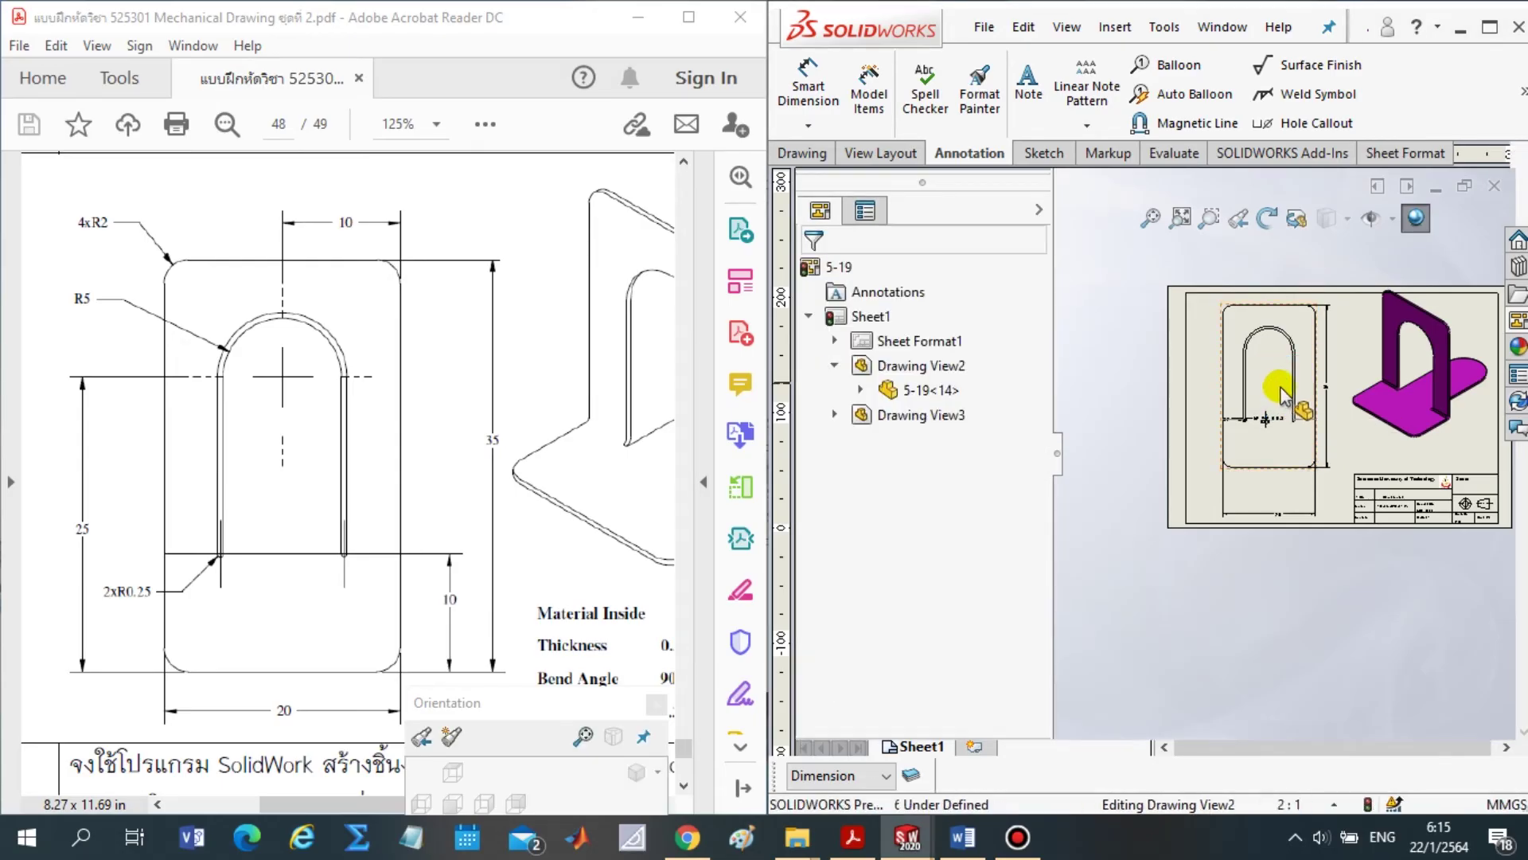
{"action": "scroll", "coordinate": [1289, 429], "scroll_direction": "down", "scroll_amount": 2}
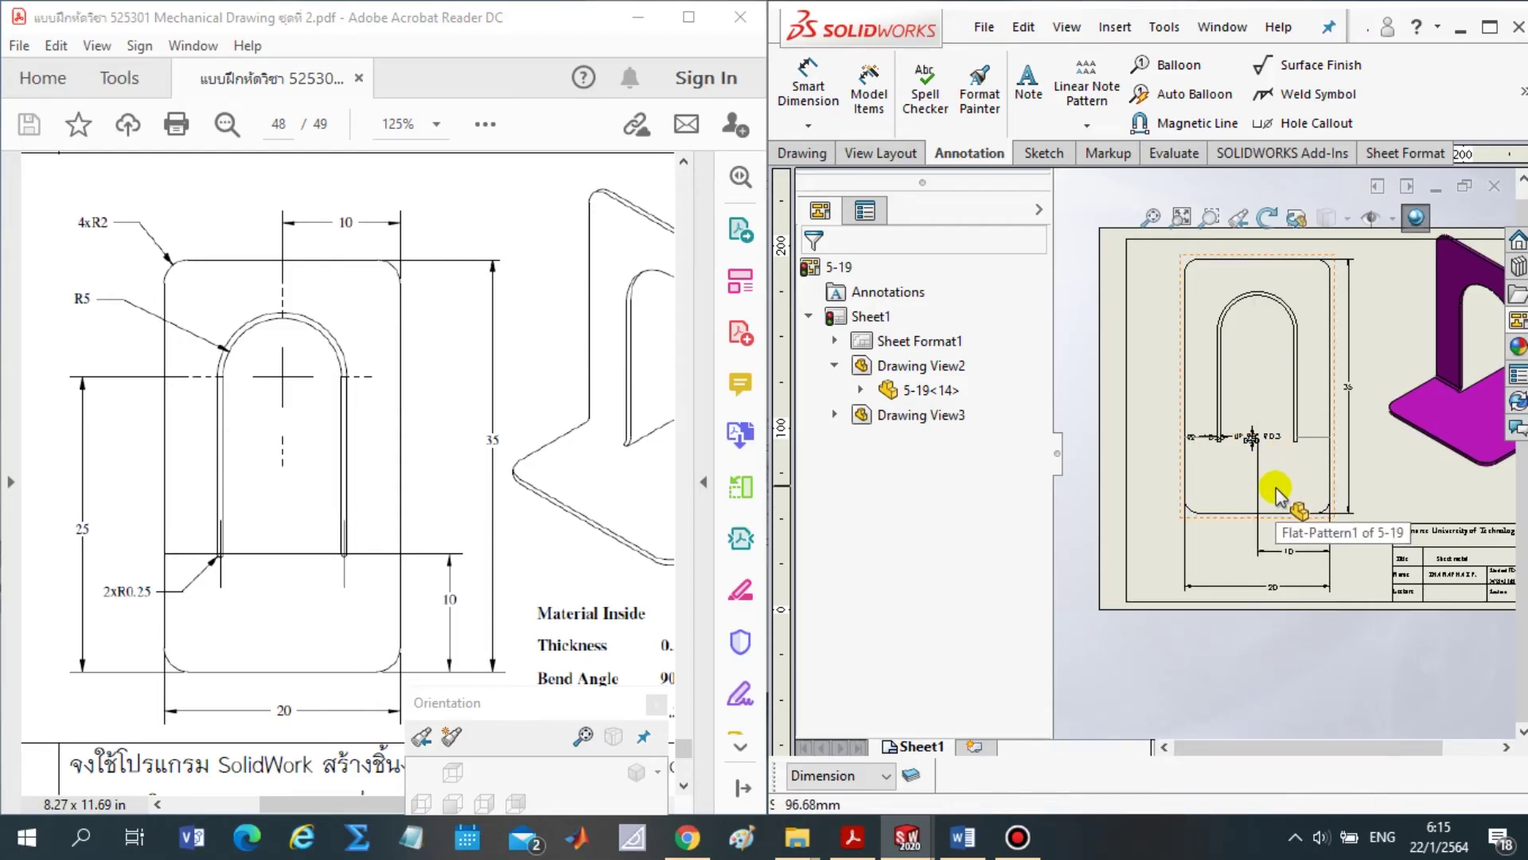
Remove the old isometric view, maximize SOLIDWORKS, and drag a fresh isometric view from the View Palette
{"action": "key", "text": "ctrl+z"}
{"action": "key", "text": "ctrl+z"}
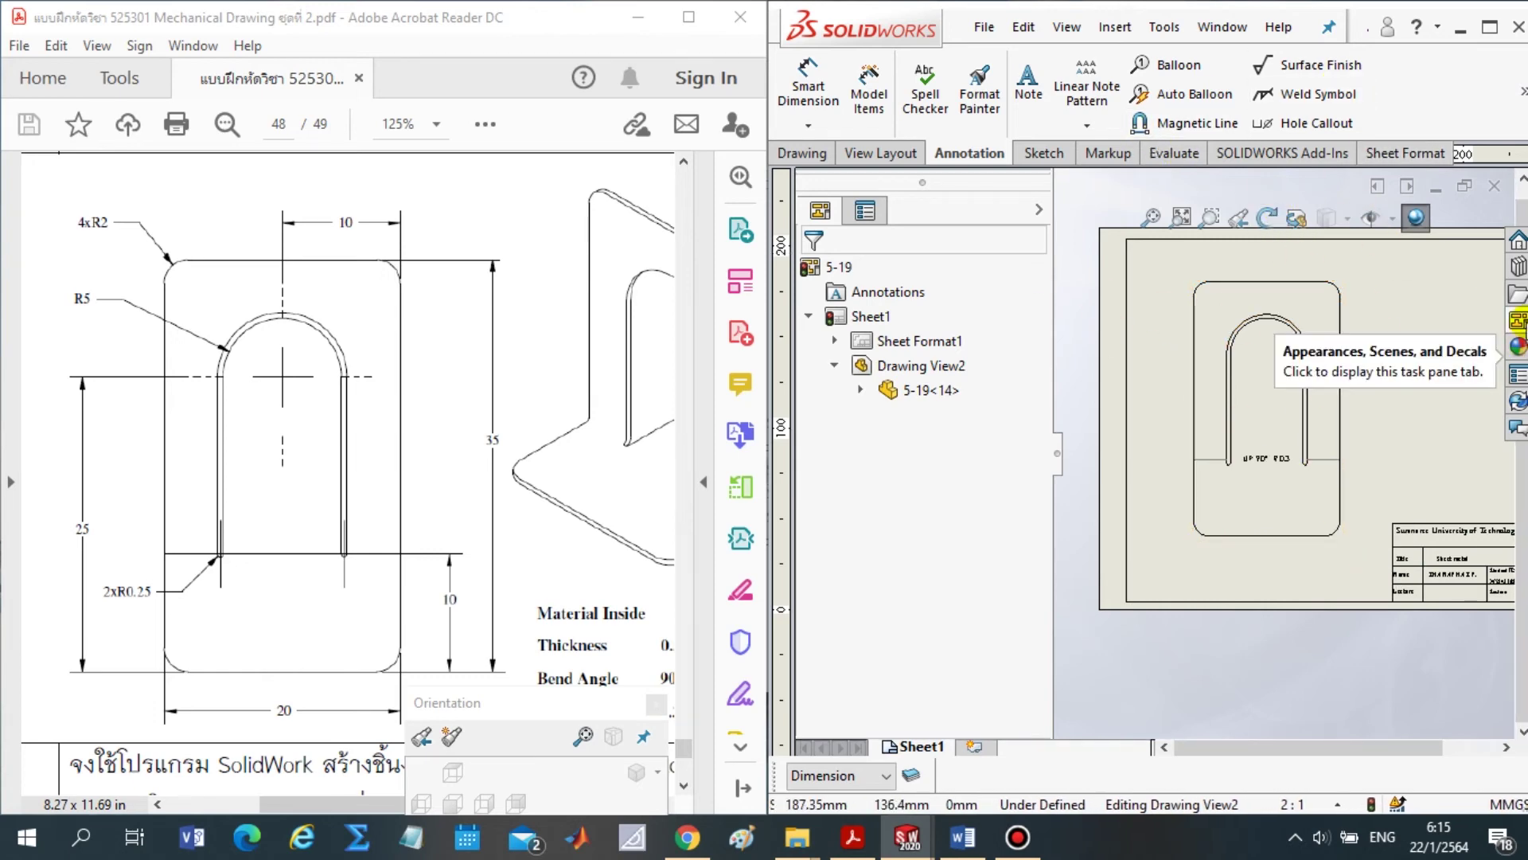
{"action": "left_click", "coordinate": [1485, 30]}
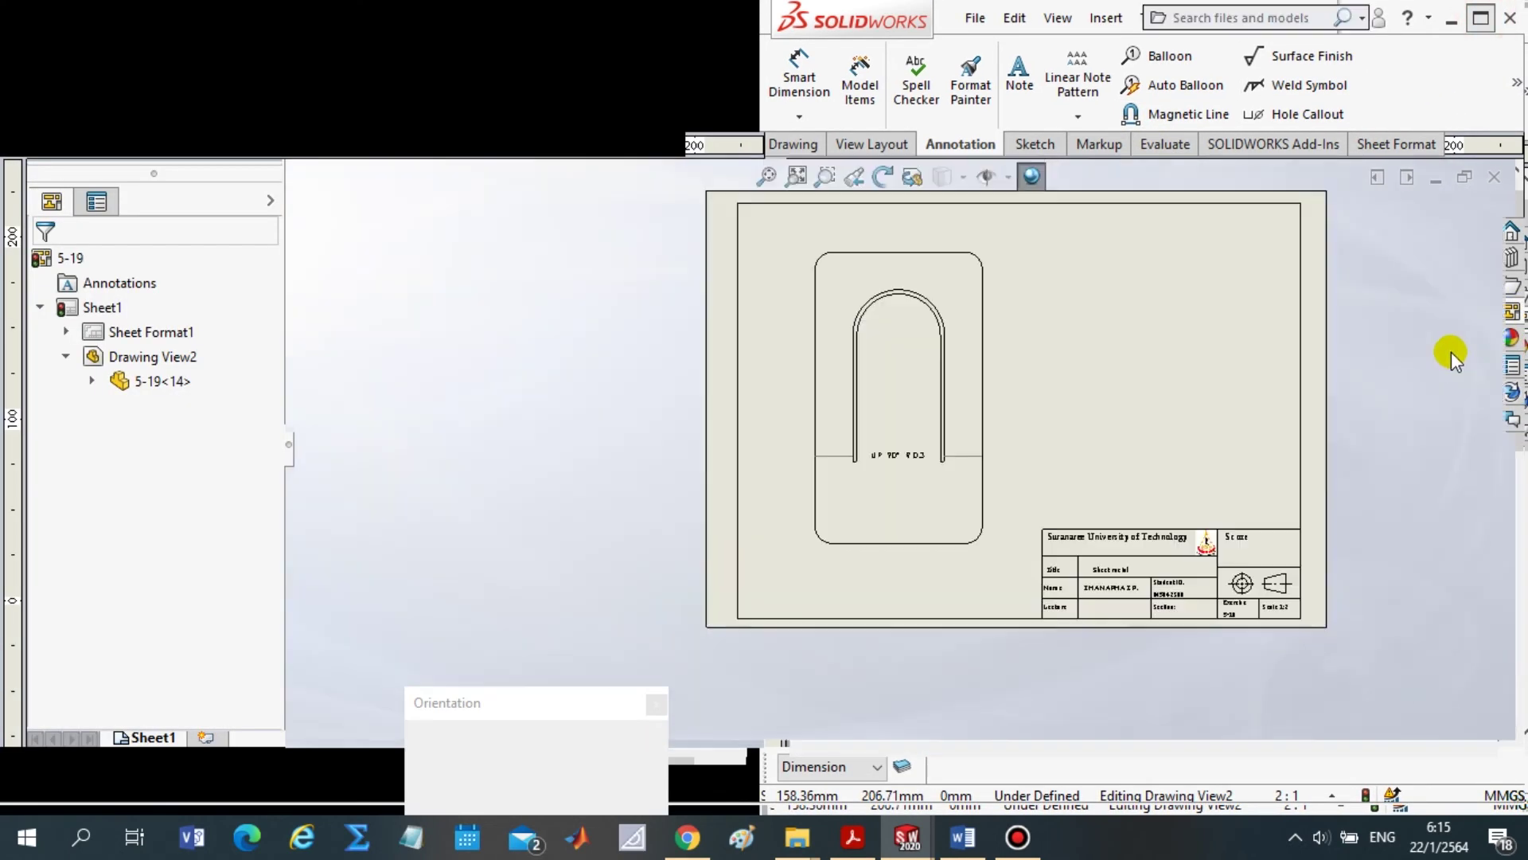
{"action": "left_click", "coordinate": [1514, 319]}
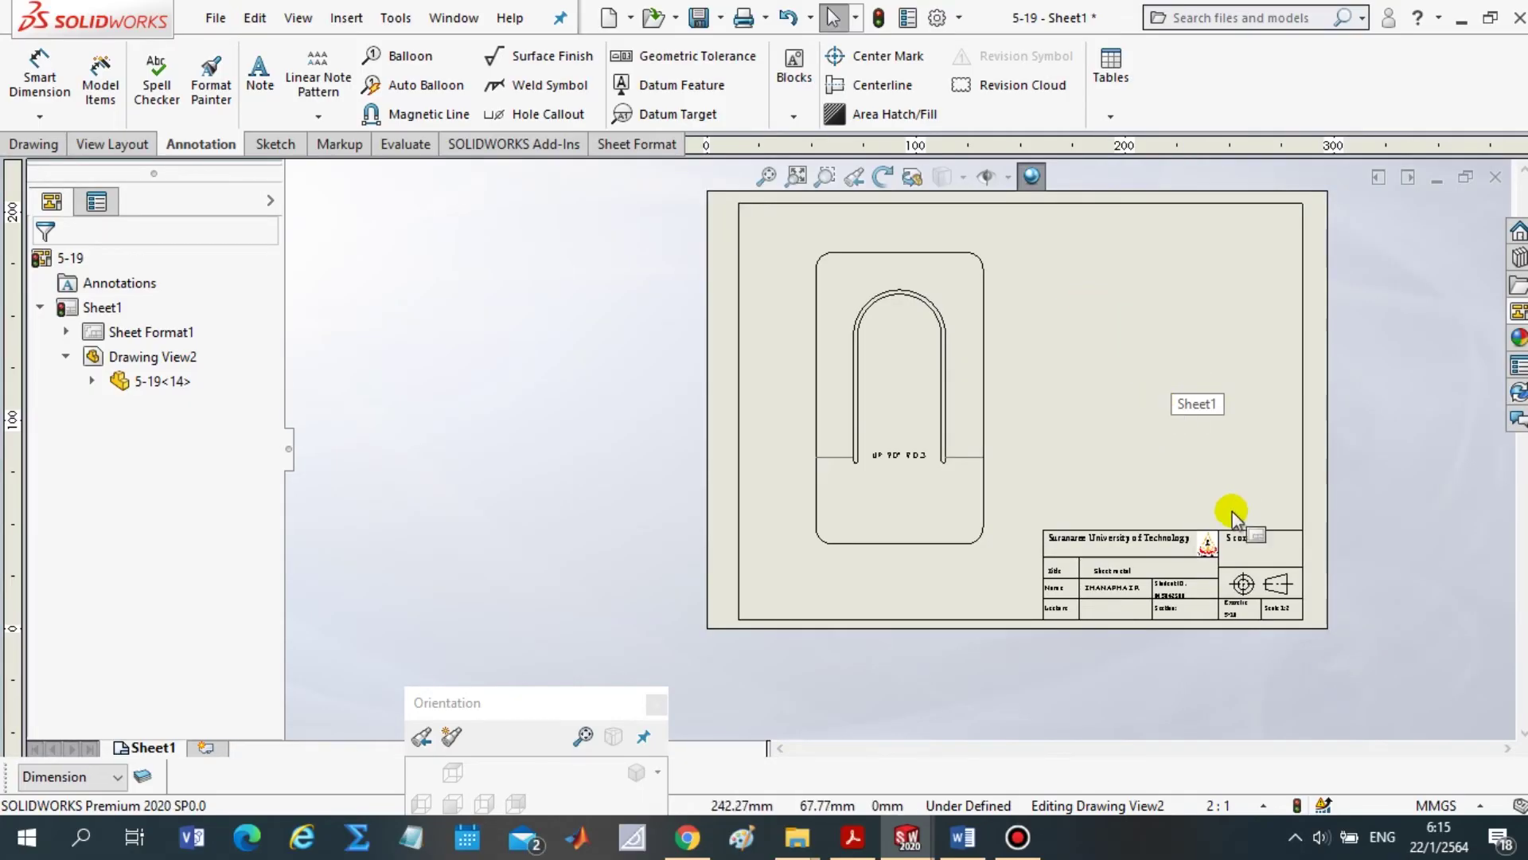
{"action": "left_click", "coordinate": [1516, 312]}
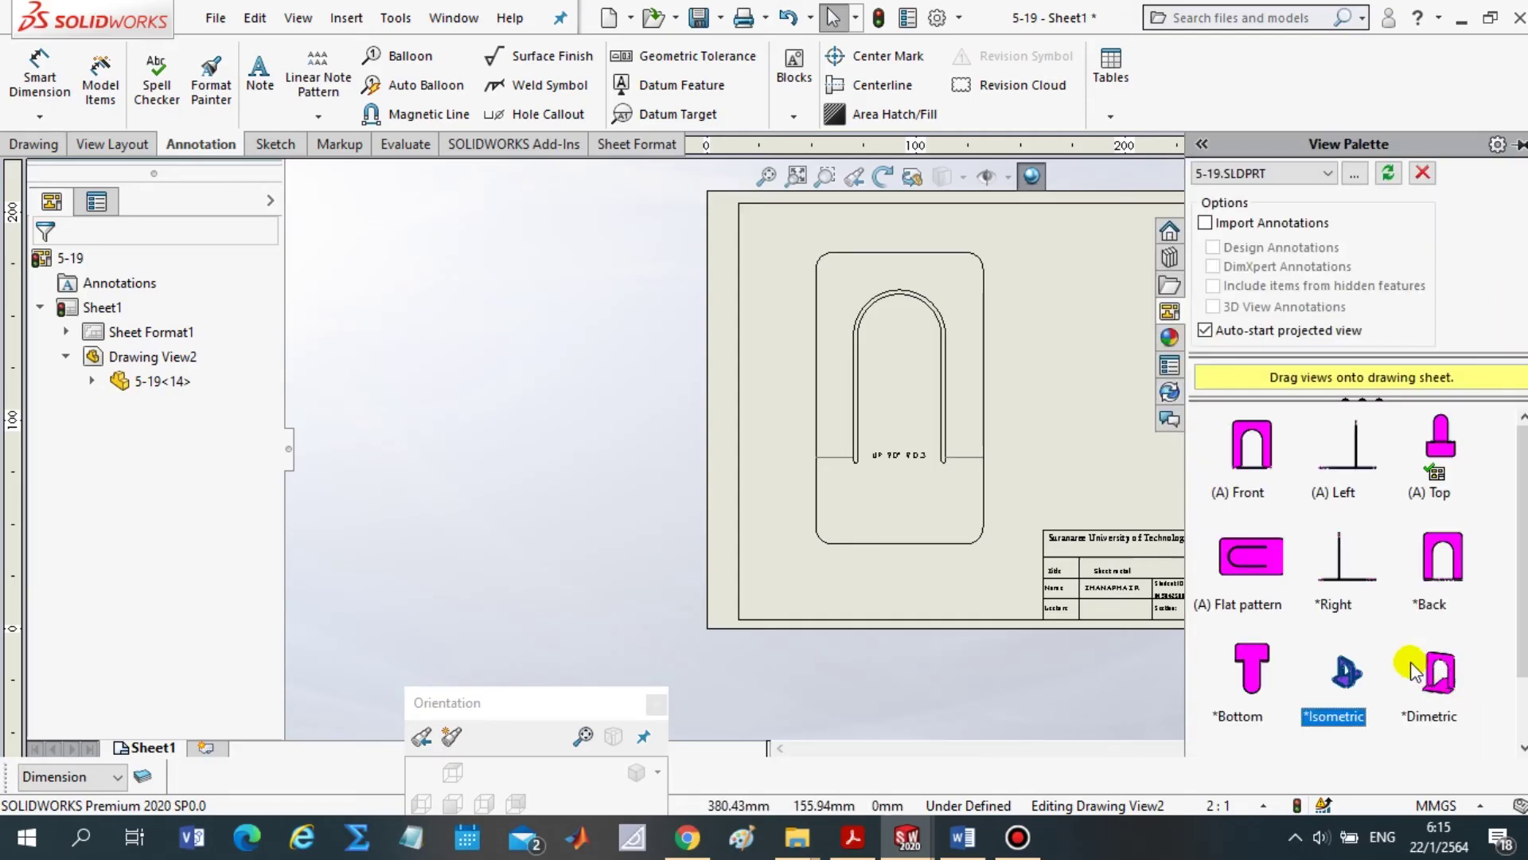
{"action": "left_click_drag", "start_coordinate": [1334, 699], "coordinate": [1151, 365]}
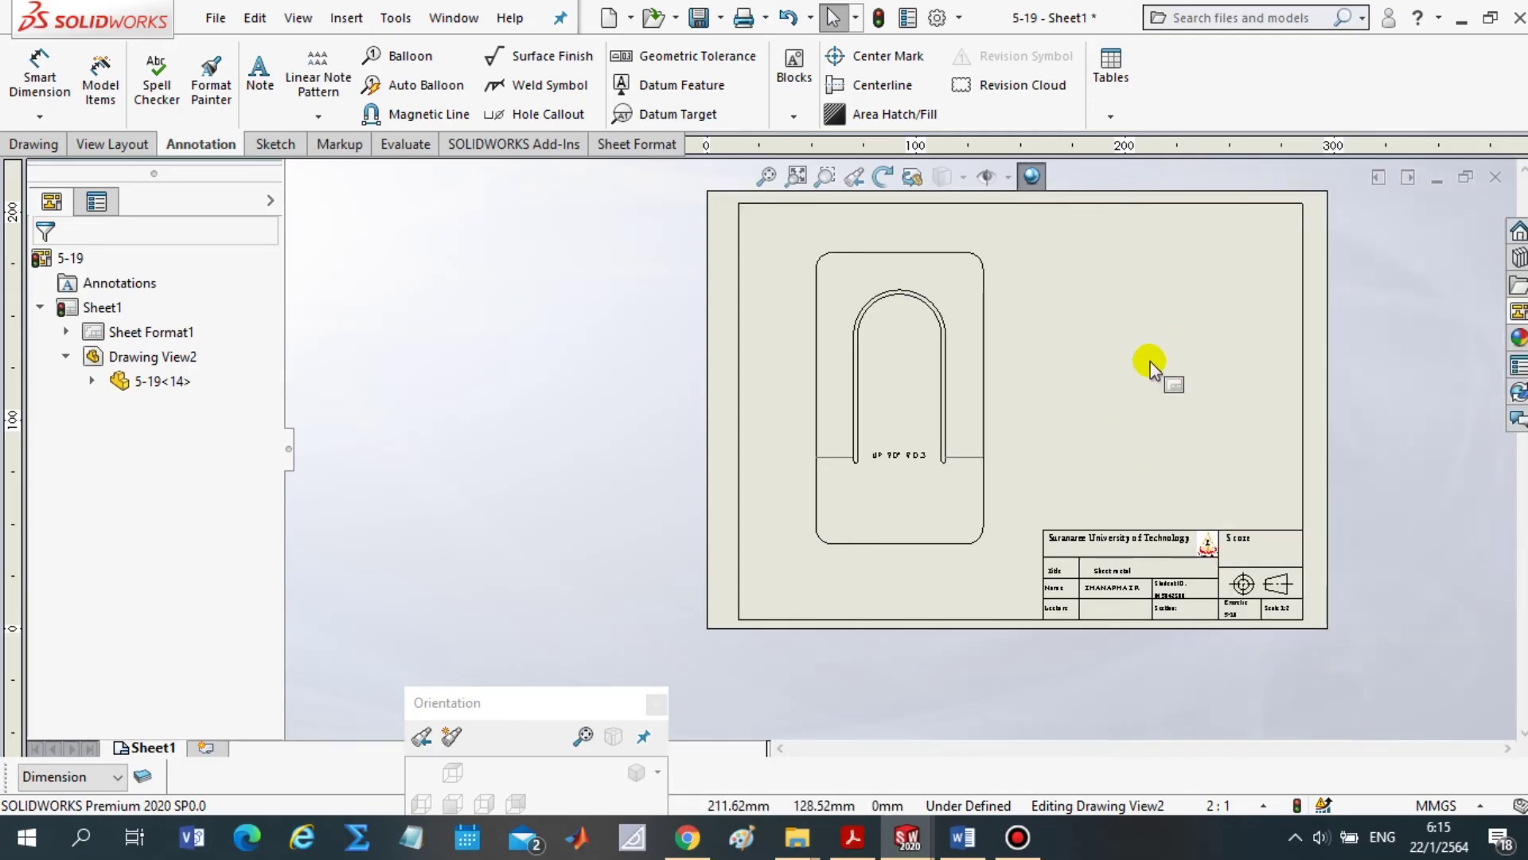
Place an isometric Model View of part 5-19 on the sheet's upper right
{"action": "left_click", "coordinate": [112, 144]}
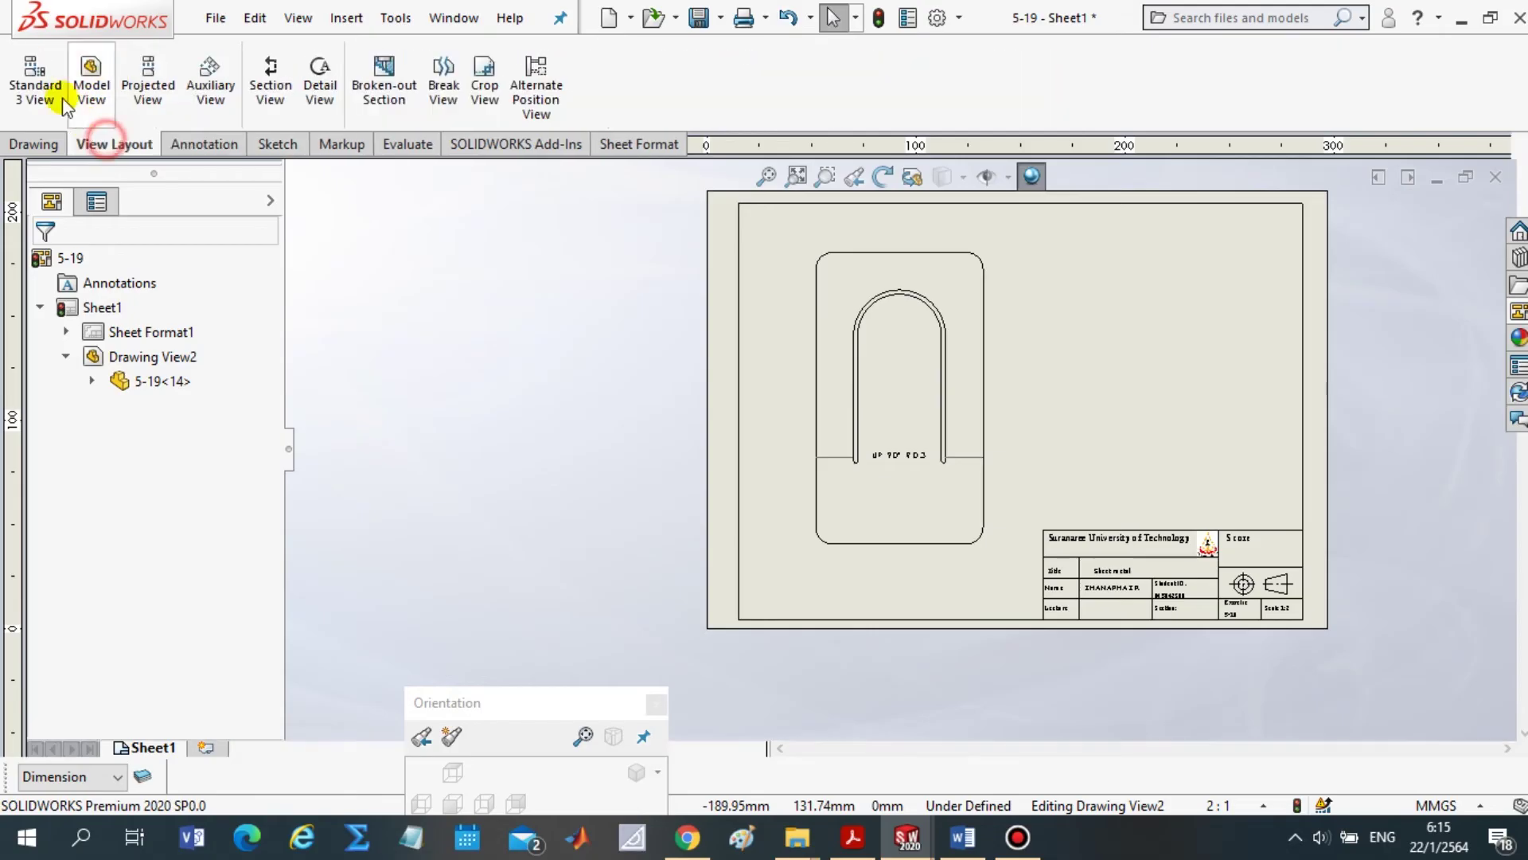
{"action": "left_click", "coordinate": [86, 116]}
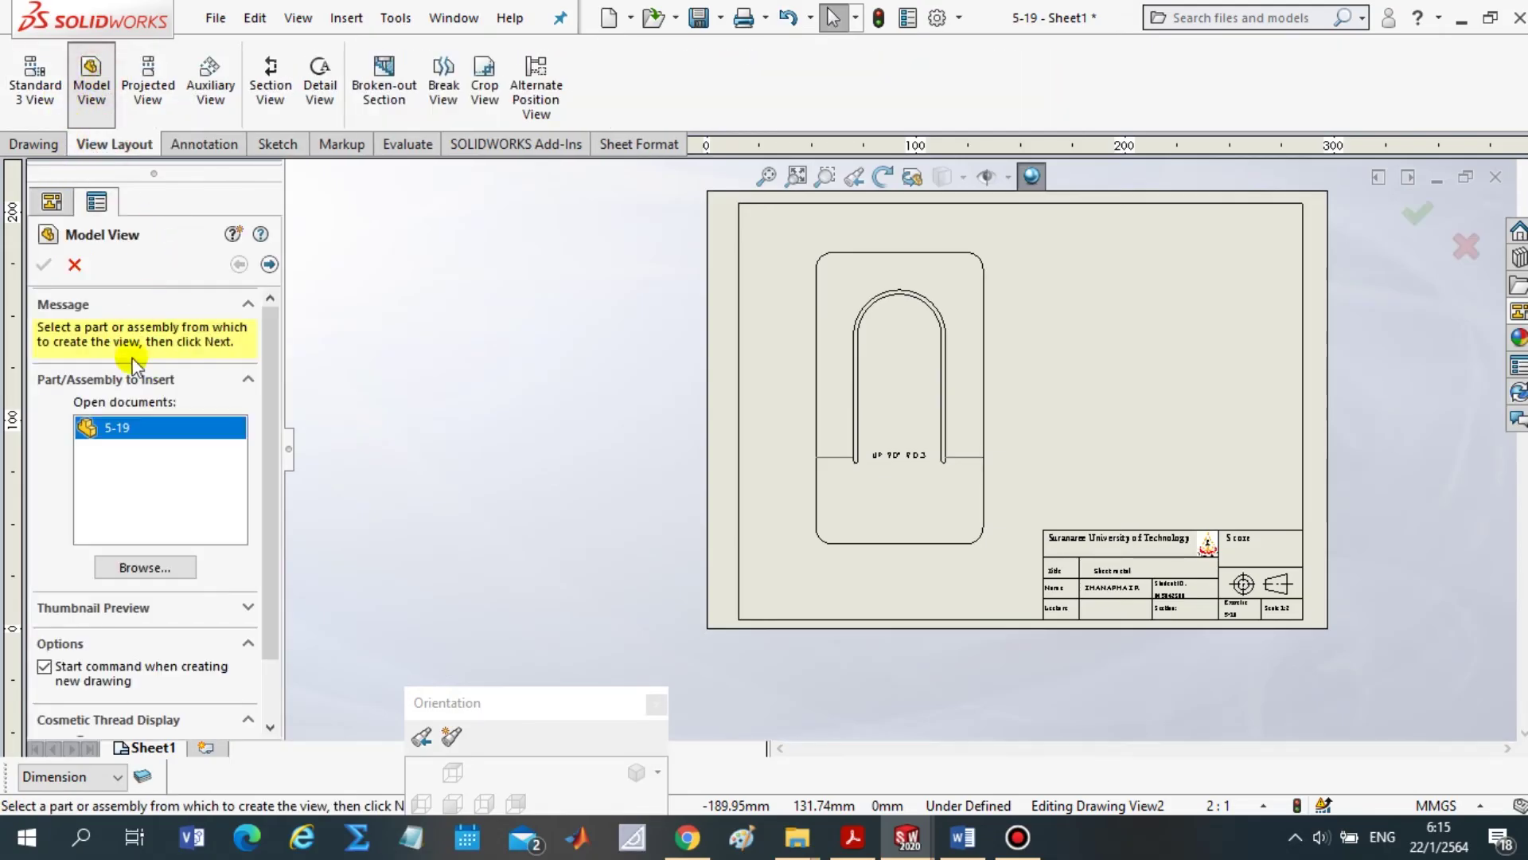
{"action": "double_click", "coordinate": [119, 424]}
{"action": "left_click", "coordinate": [179, 595]}
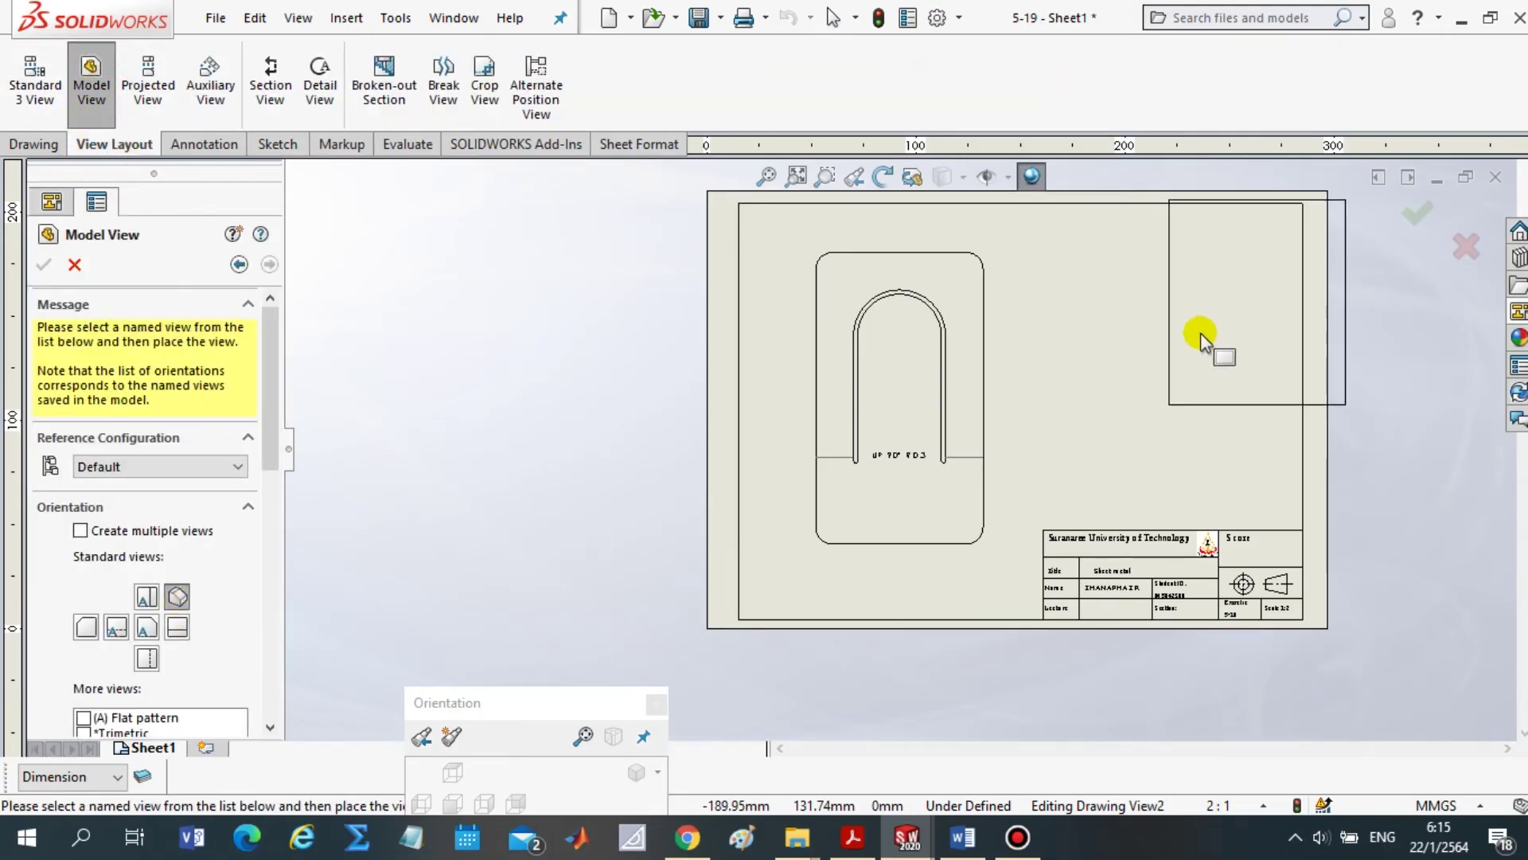
{"action": "left_click", "coordinate": [1097, 406]}
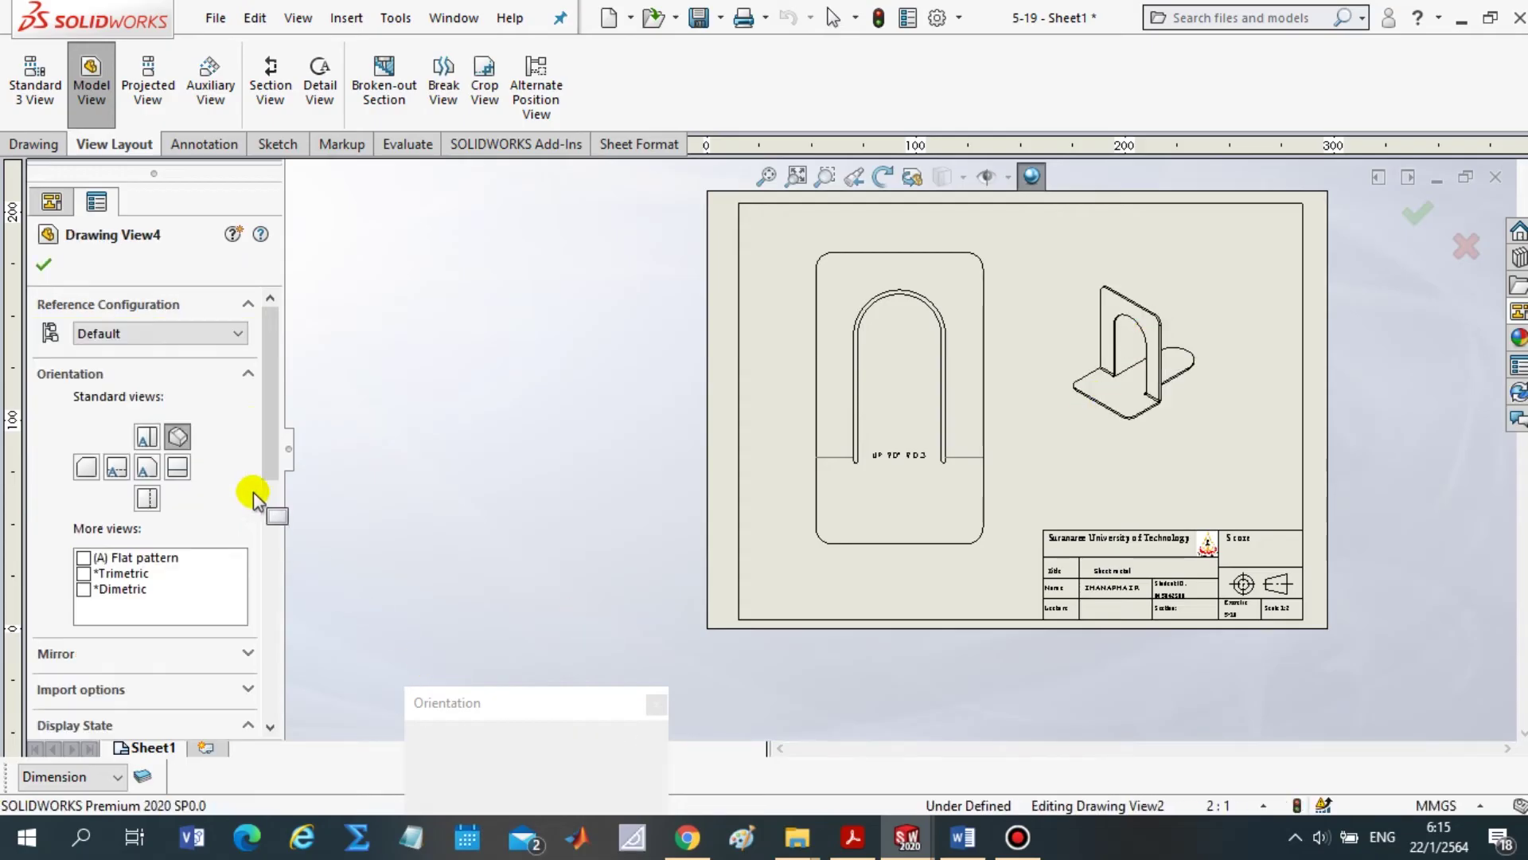
Render the isometric view shaded at a custom 8:1 scale and confirm it
{"action": "left_click_drag", "start_coordinate": [271, 410], "coordinate": [265, 681]}
{"action": "left_click", "coordinate": [174, 572]}
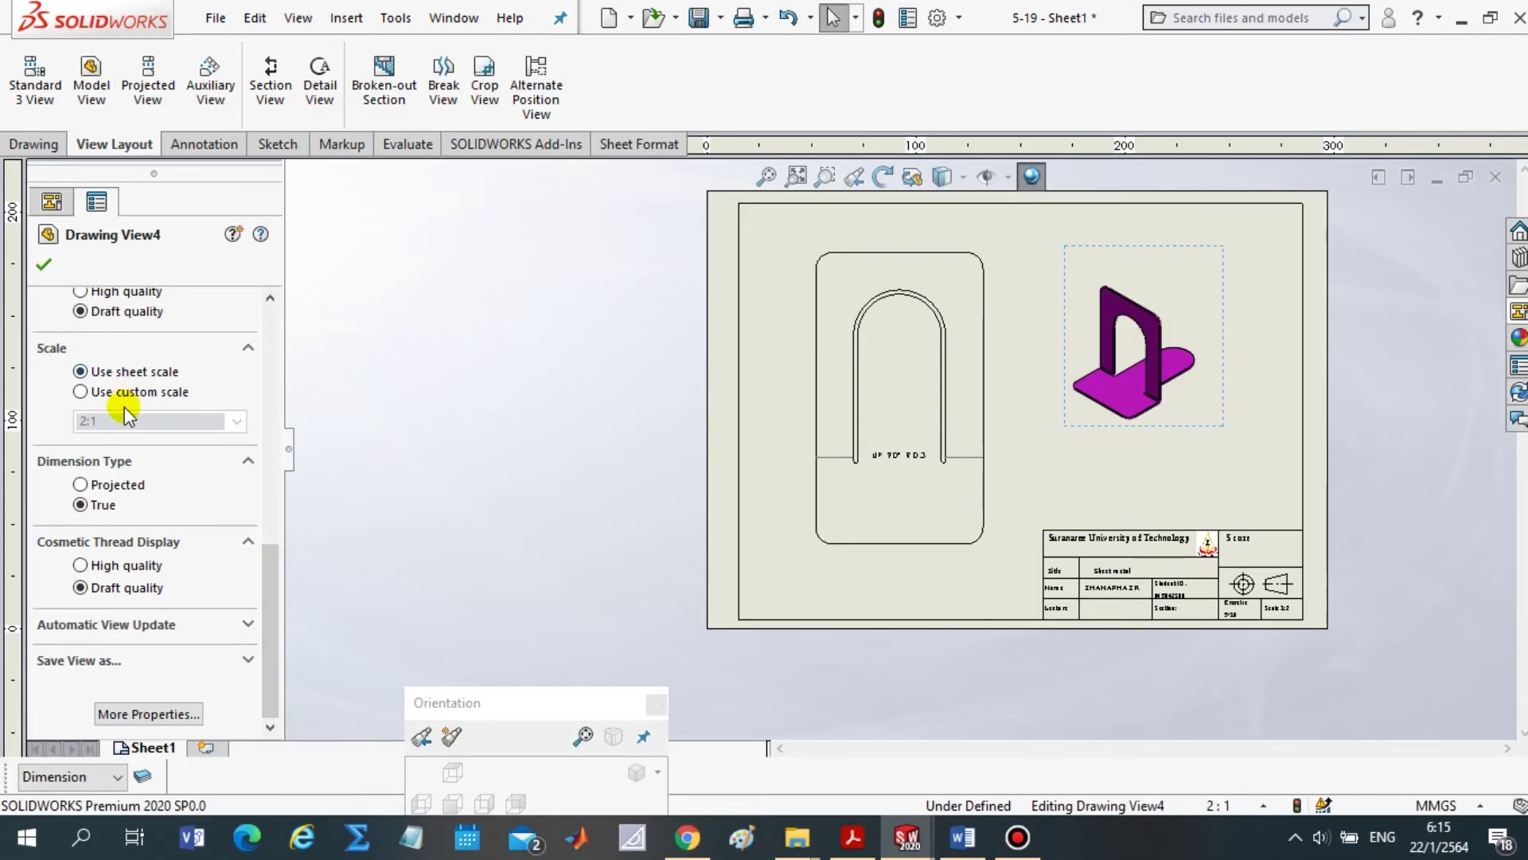
{"action": "left_click", "coordinate": [236, 421]}
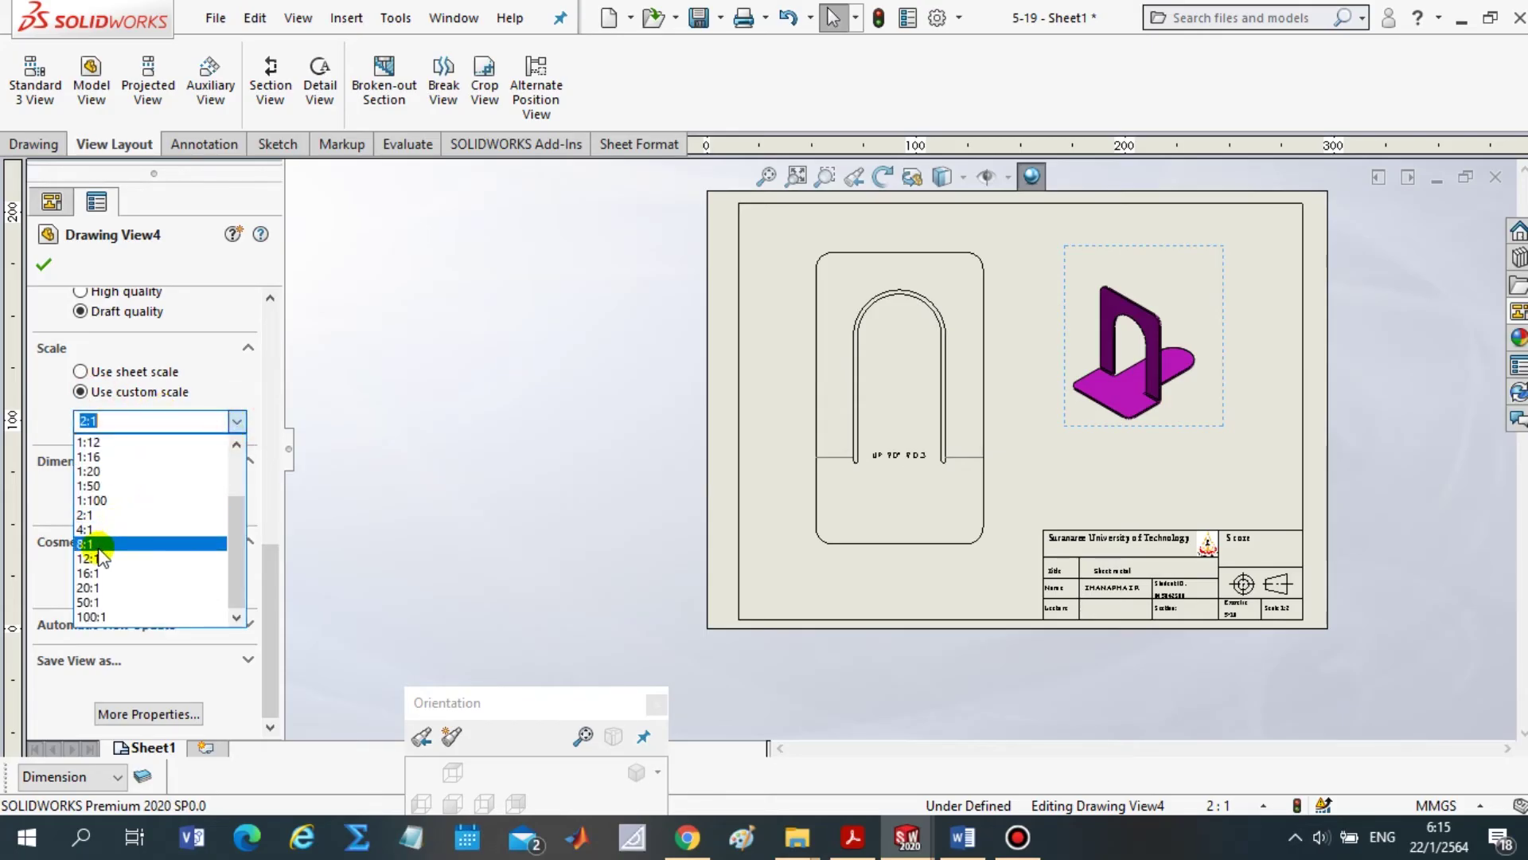
{"action": "left_click", "coordinate": [103, 521]}
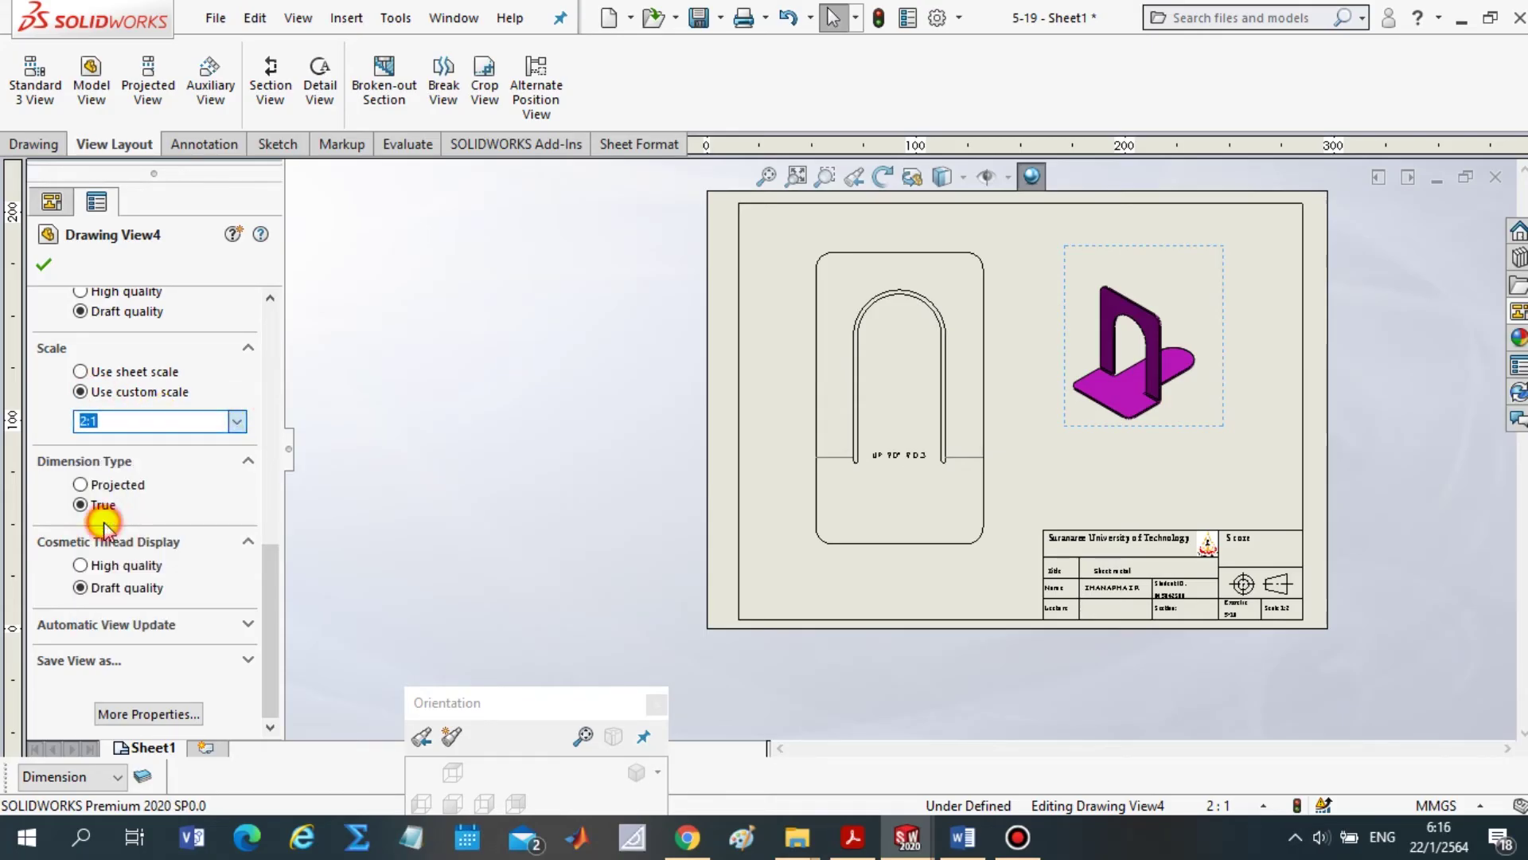
{"action": "left_click", "coordinate": [45, 265]}
{"action": "mouse_move", "coordinate": [906, 838]}
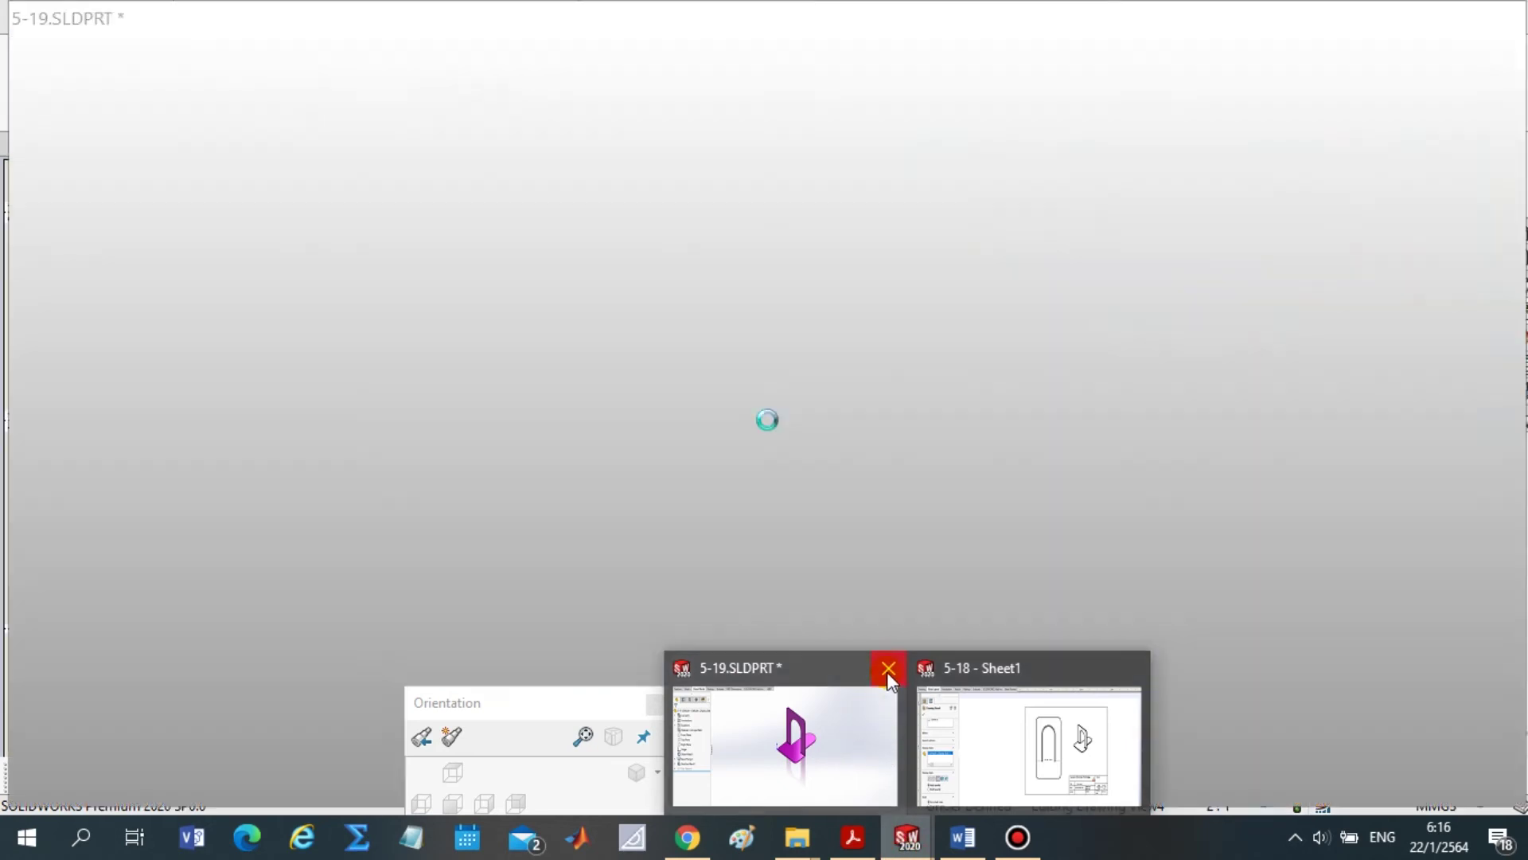
Close 5-19.SLDPRT with Save all, then shift isometric Drawing View4 up and to the right
{"action": "left_click", "coordinate": [887, 669]}
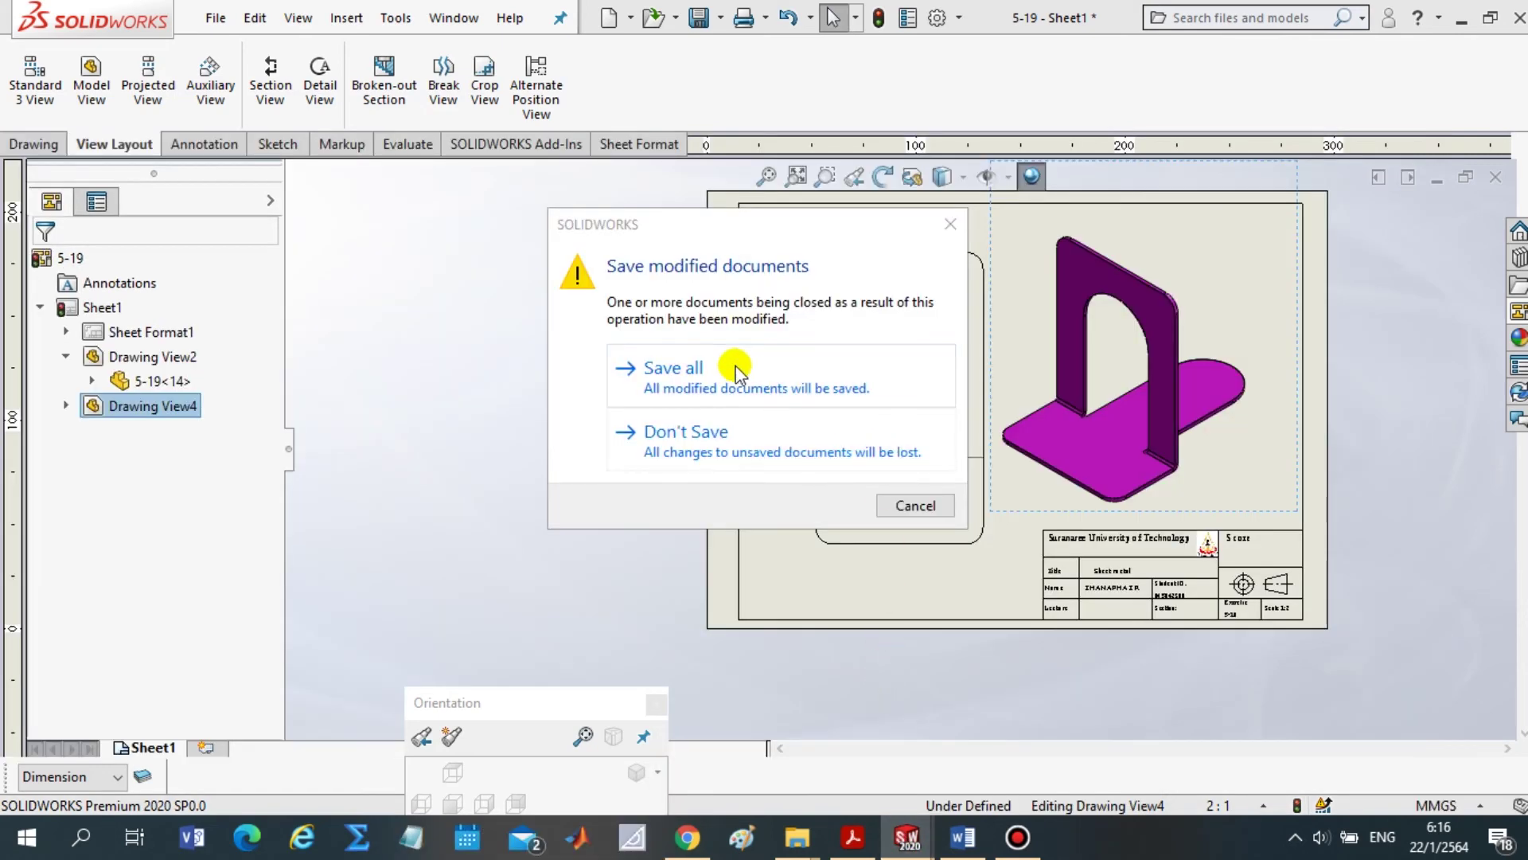
{"action": "left_click", "coordinate": [734, 389]}
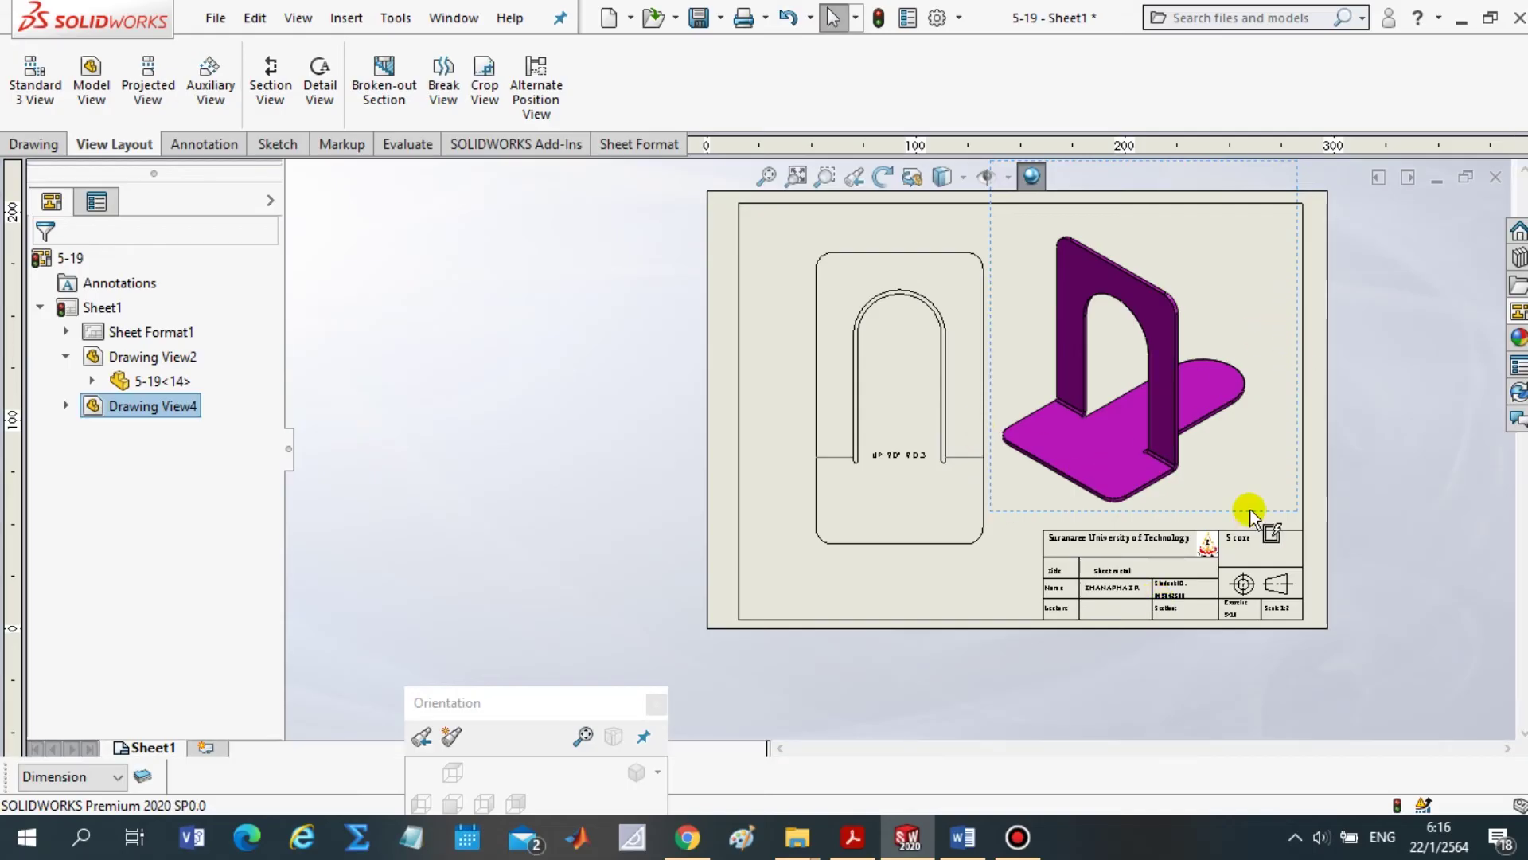
{"action": "left_click", "coordinate": [1087, 510]}
{"action": "left_click_drag", "start_coordinate": [1122, 501], "coordinate": [1164, 475]}
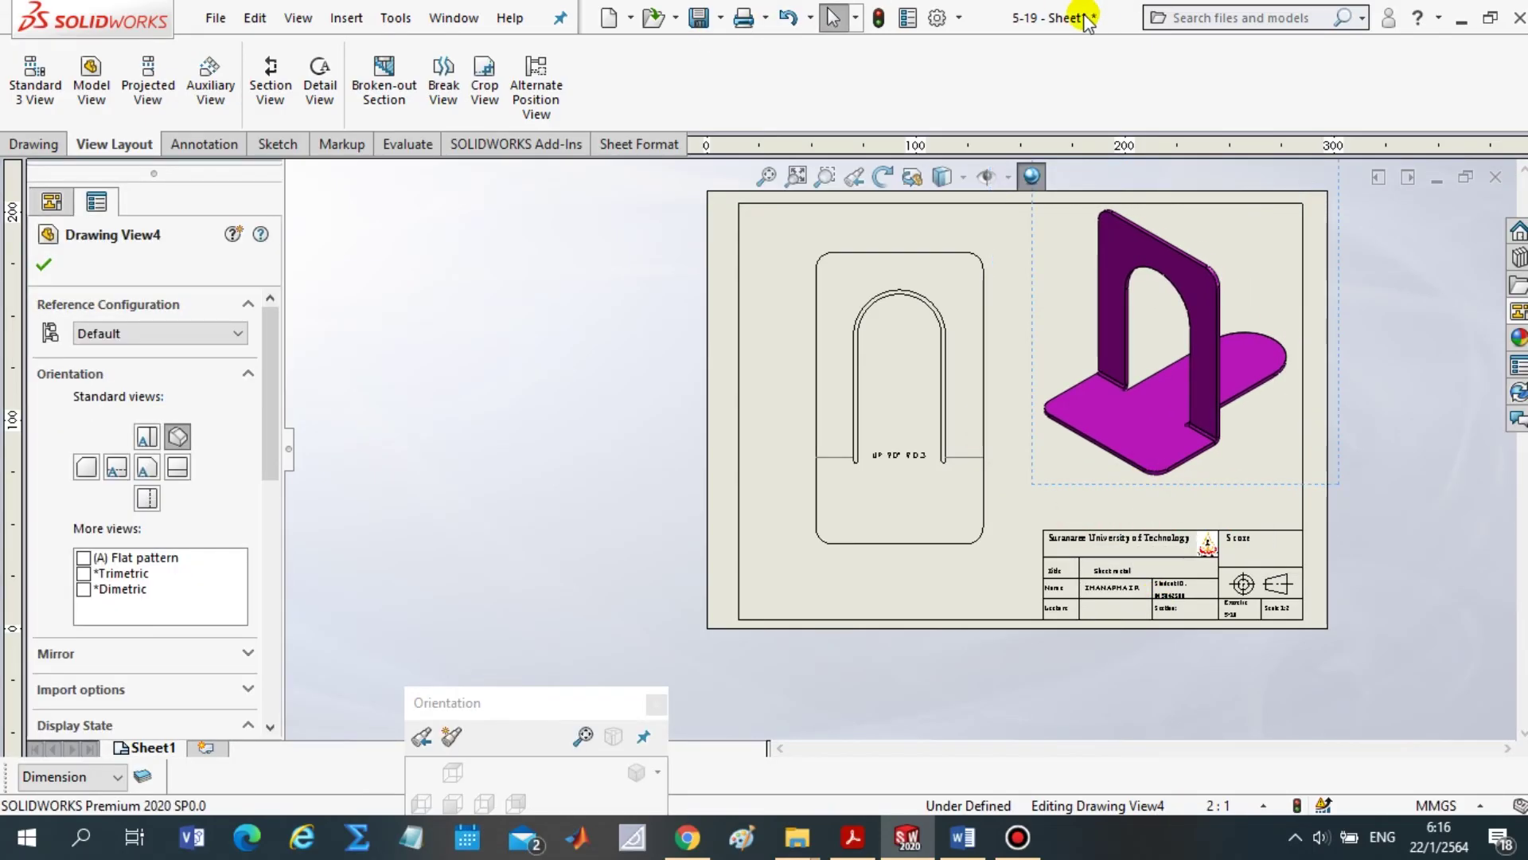
Restore the SOLIDWORKS window and dock it on the right half beside the Acrobat reference page
{"action": "double_click", "coordinate": [79, 20]}
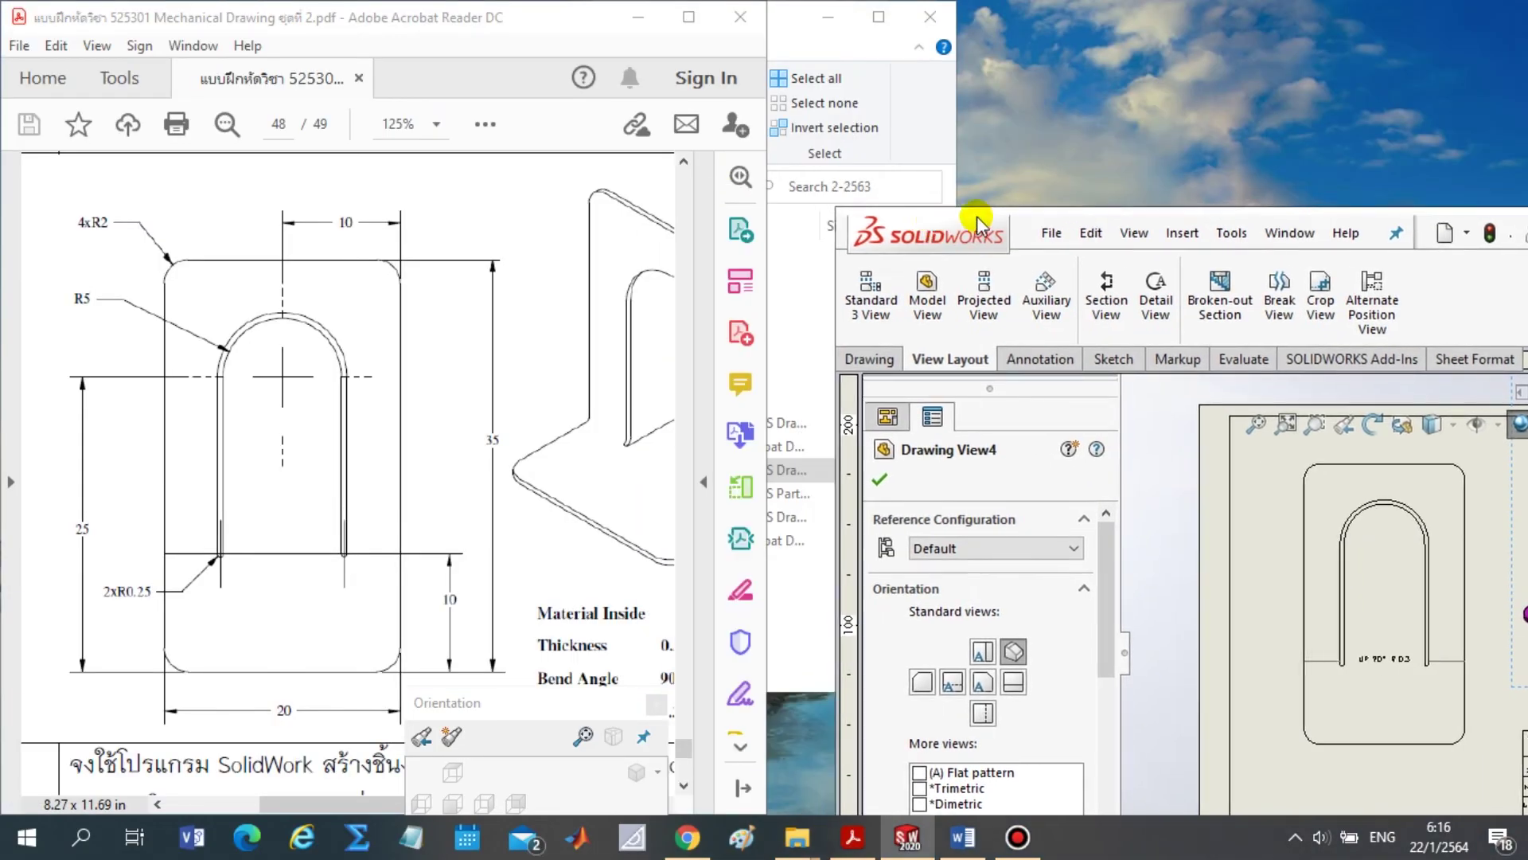
{"action": "mouse_move", "coordinate": [79, 20]}
{"action": "left_mouse_down"}
{"action": "mouse_move", "coordinate": [1520, 211]}
{"action": "mouse_move", "coordinate": [1520, 239]}
{"action": "left_mouse_up"}
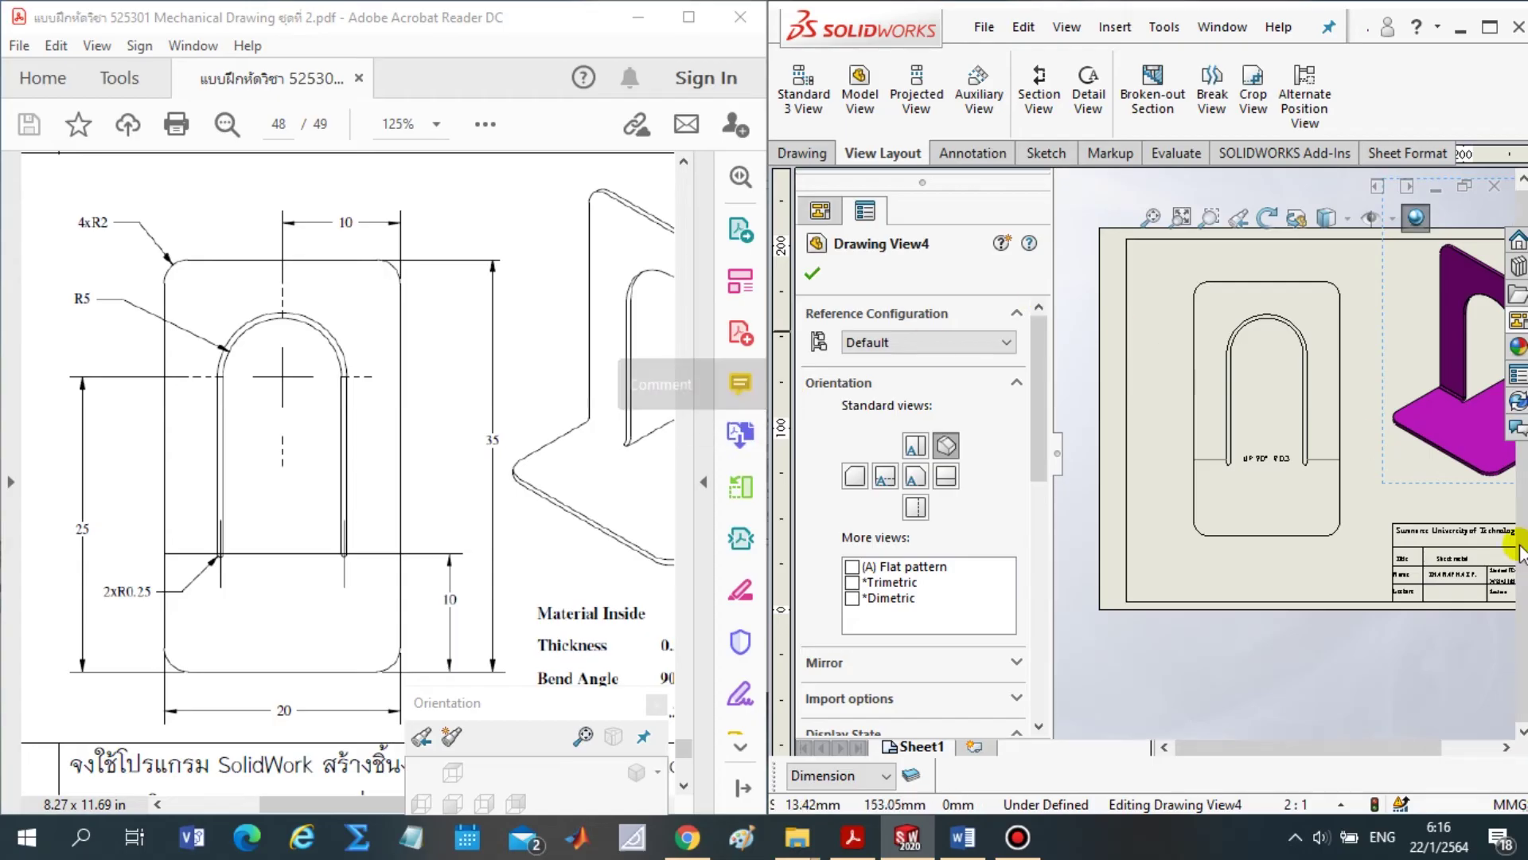
{"action": "left_click", "coordinate": [943, 152]}
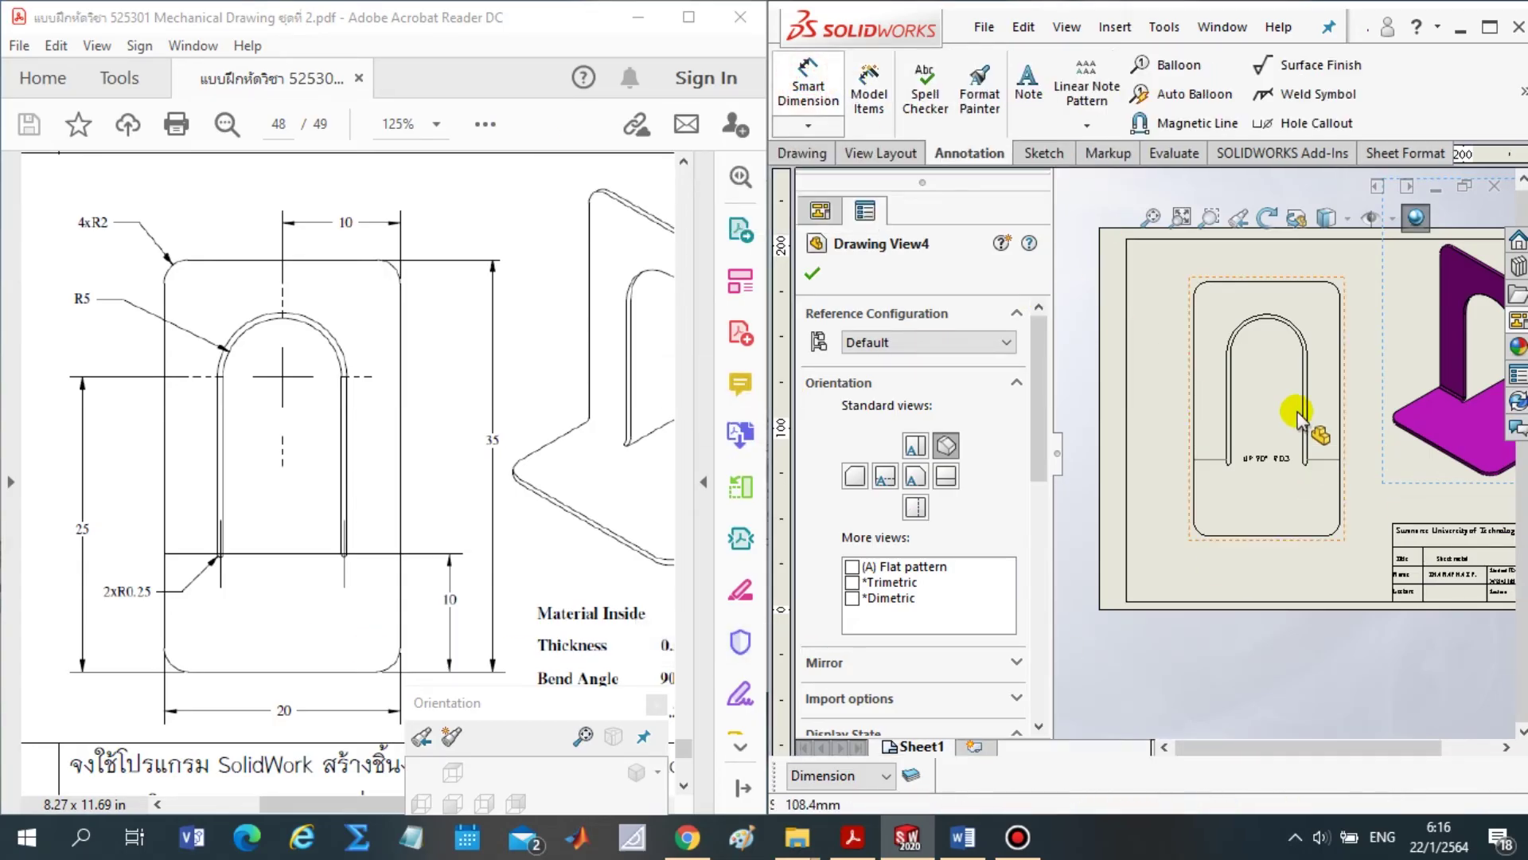
Dimension the flat pattern's overall height as 35 mm, placed at the right
{"action": "left_click", "coordinate": [1301, 268]}
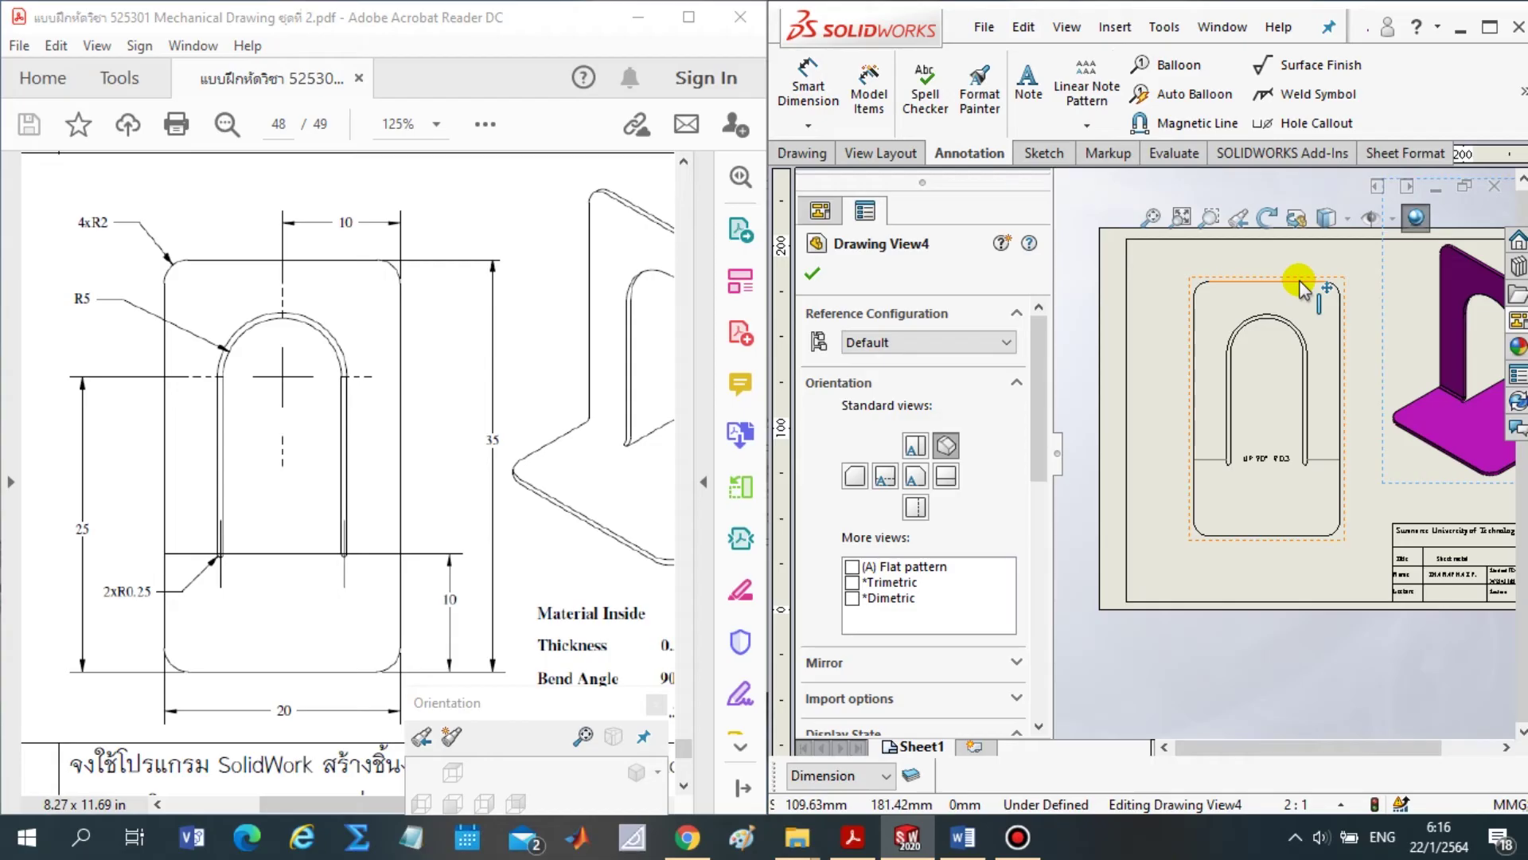
{"action": "left_click", "coordinate": [1274, 535]}
{"action": "left_click", "coordinate": [811, 79]}
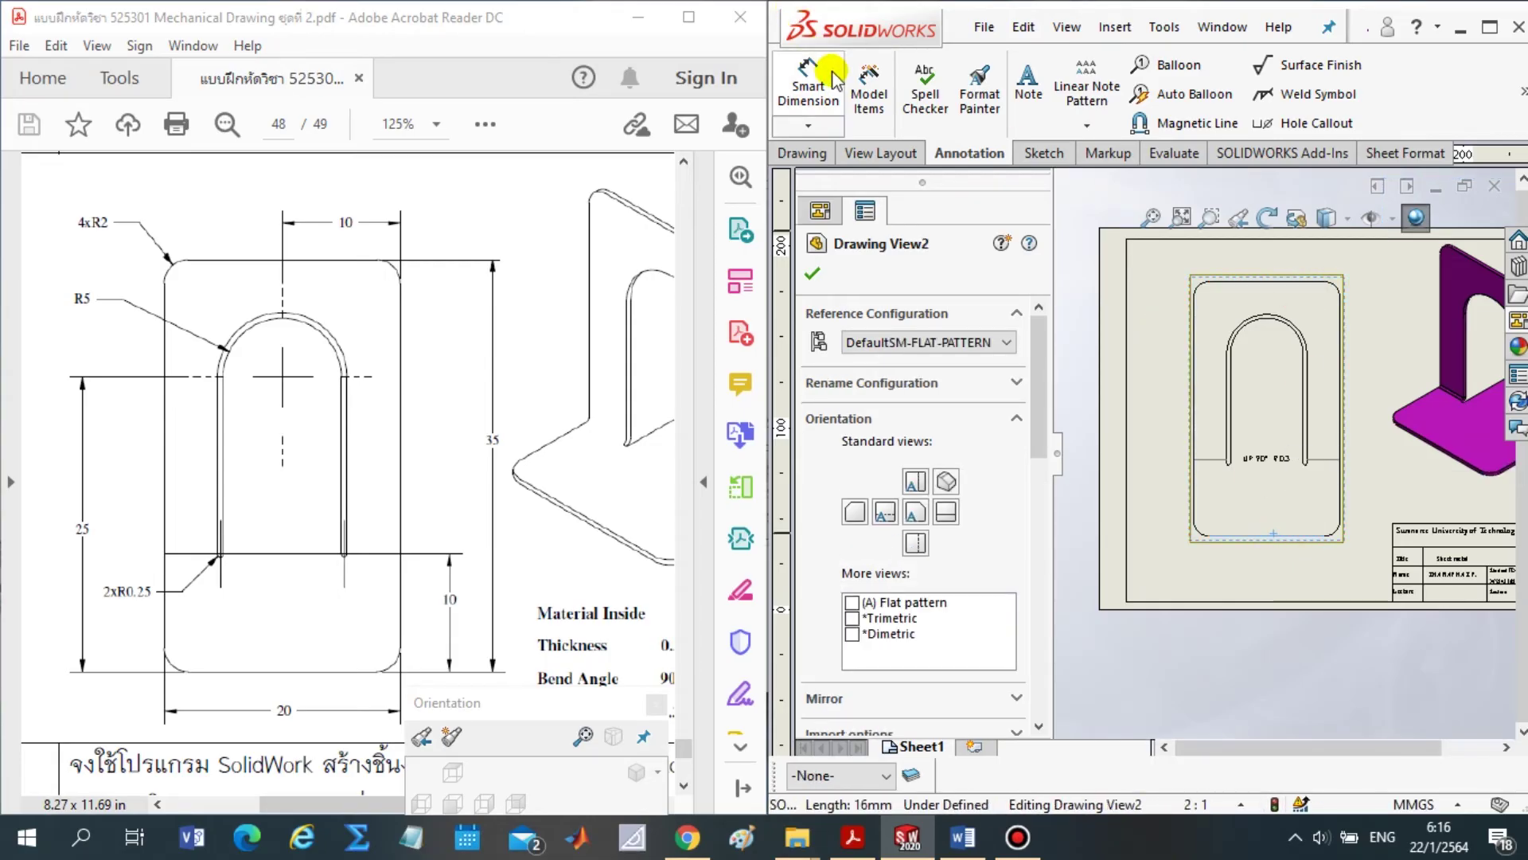
{"action": "left_click", "coordinate": [1293, 285]}
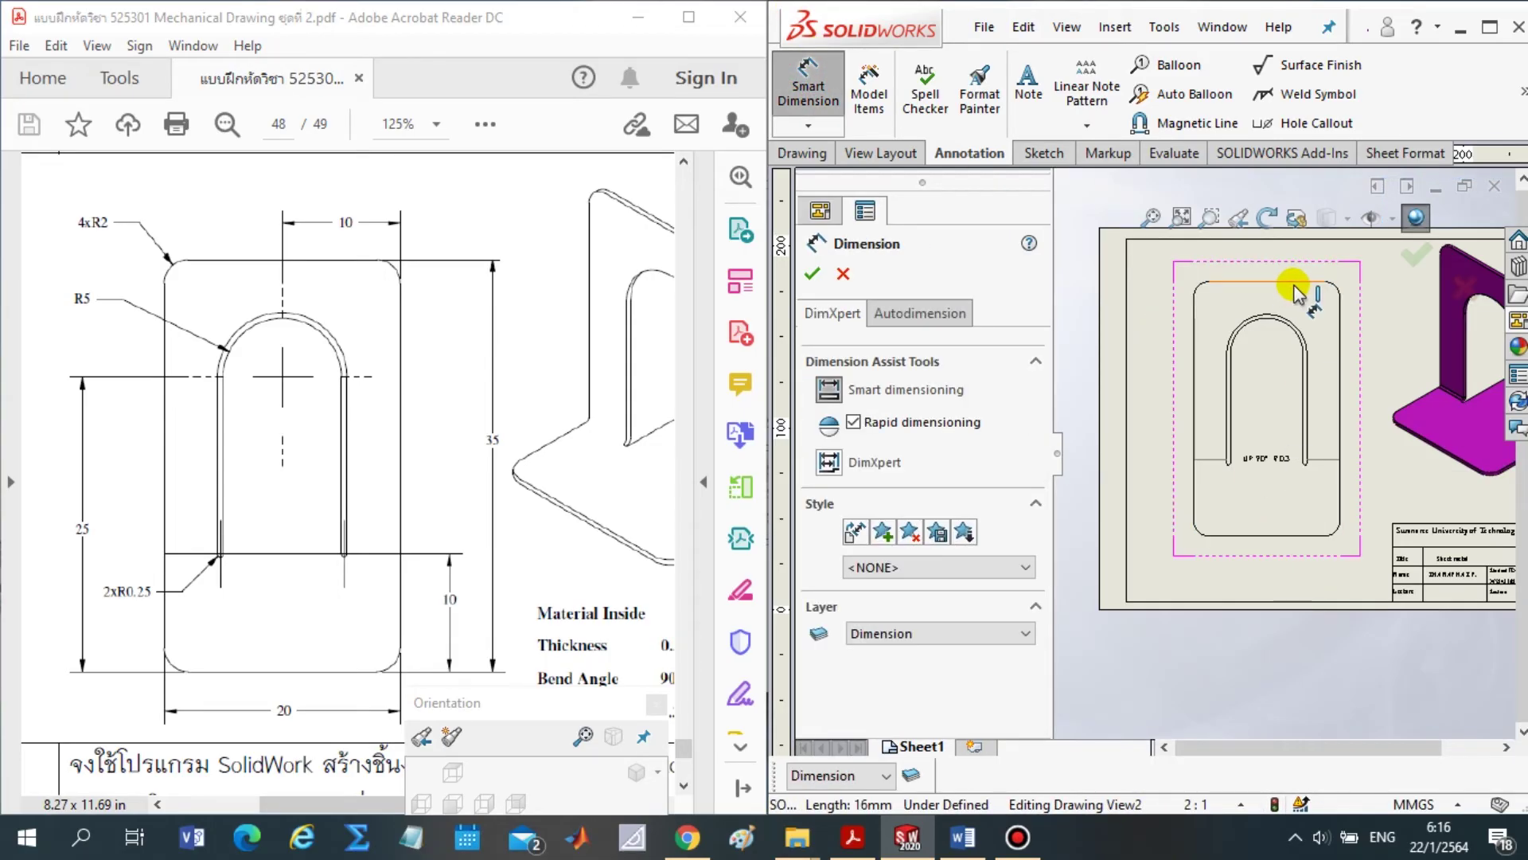
{"action": "left_click", "coordinate": [1283, 532]}
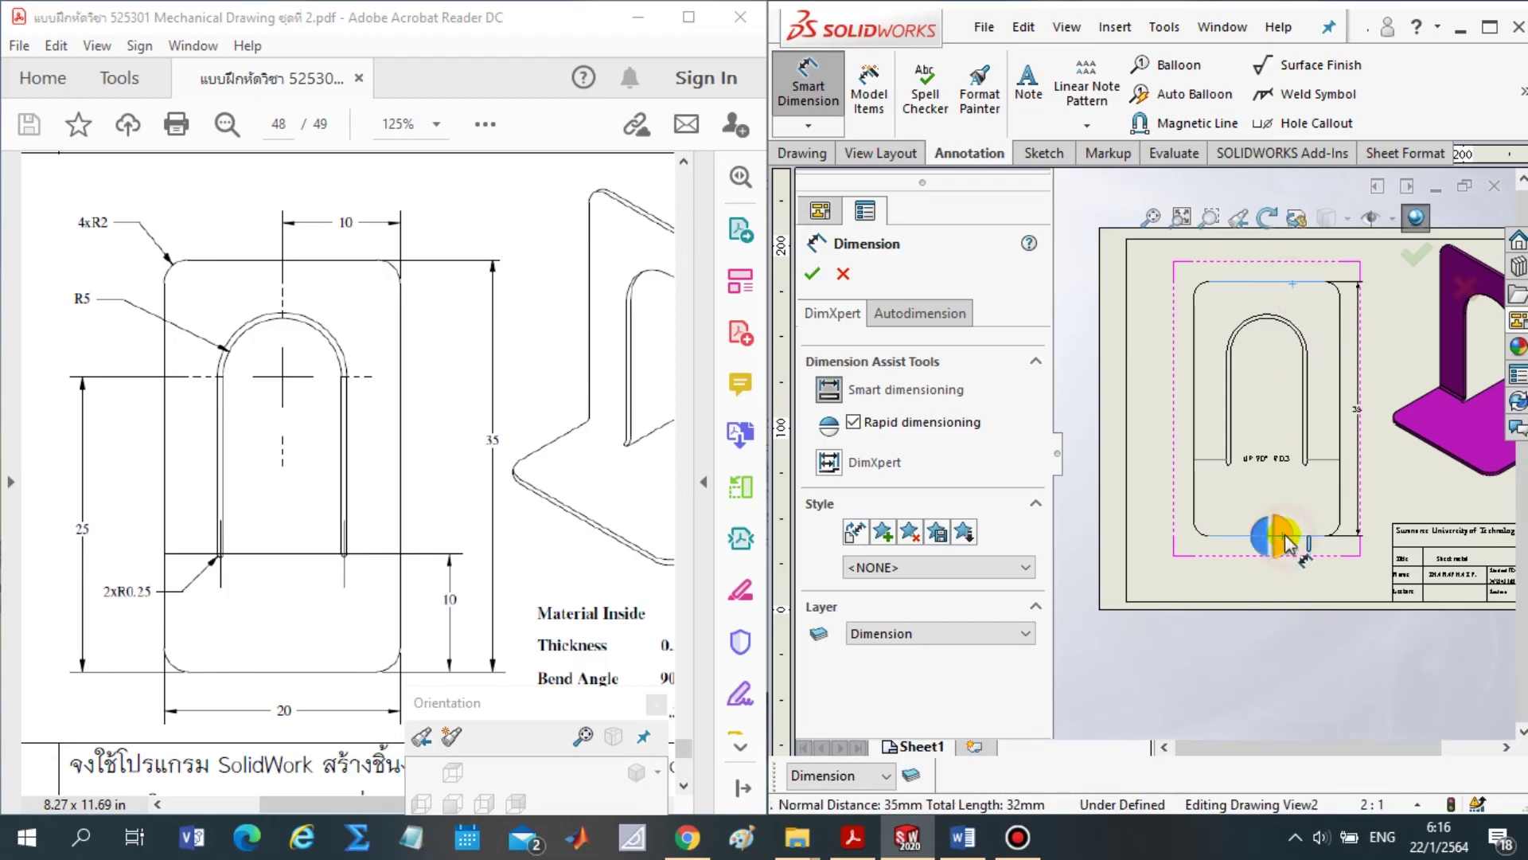
{"action": "left_click", "coordinate": [1259, 525]}
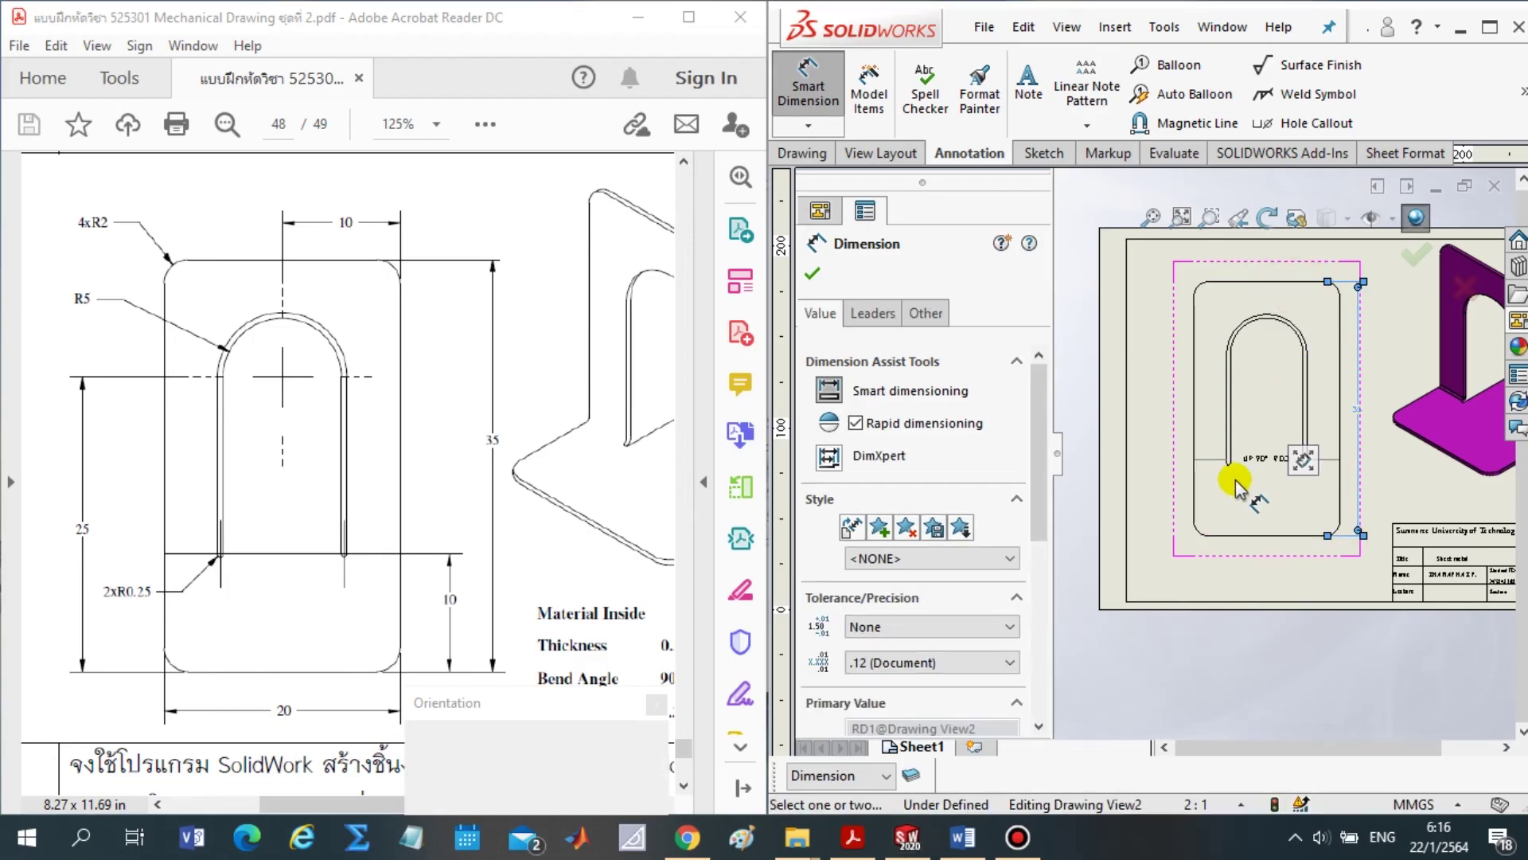
Add the 20 mm overall width dimension below the flat pattern
{"action": "left_click", "coordinate": [1193, 487]}
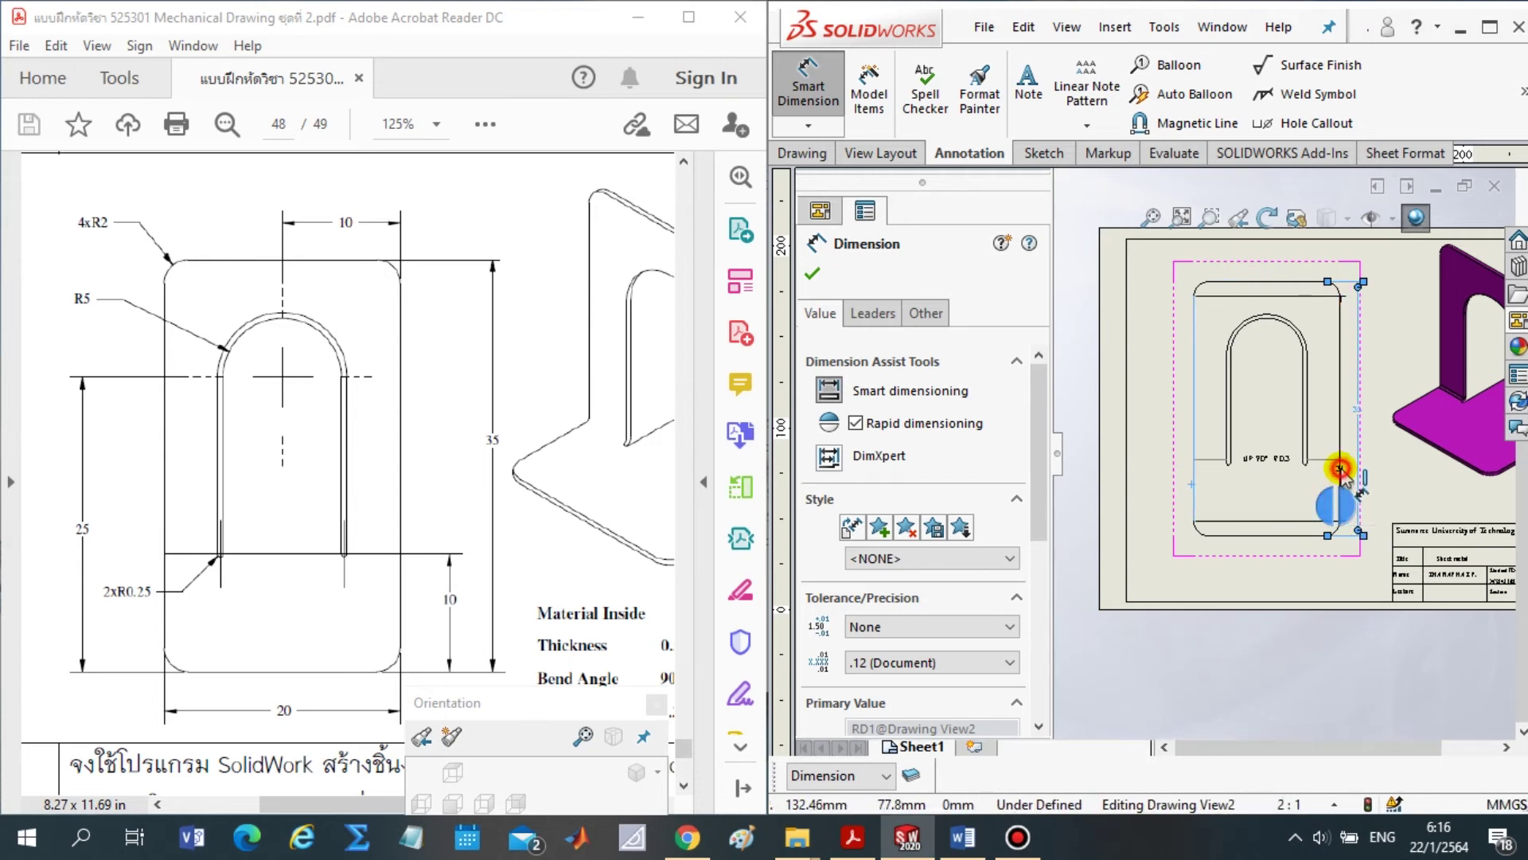
{"action": "left_click", "coordinate": [1342, 475]}
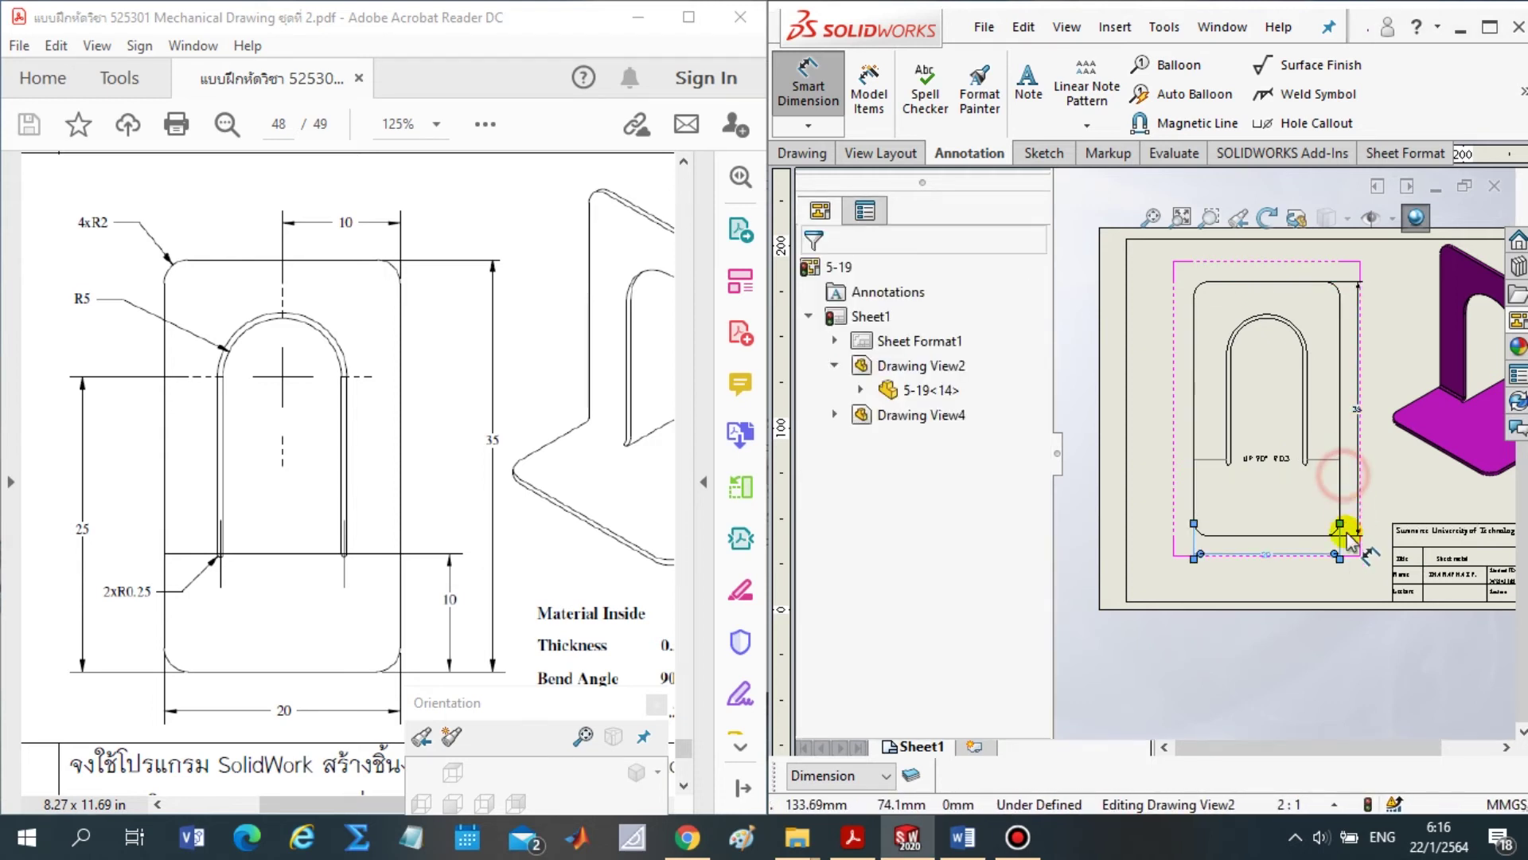
{"action": "left_click", "coordinate": [1292, 497]}
{"action": "scroll", "coordinate": [1294, 406], "scroll_direction": "down", "scroll_amount": 2}
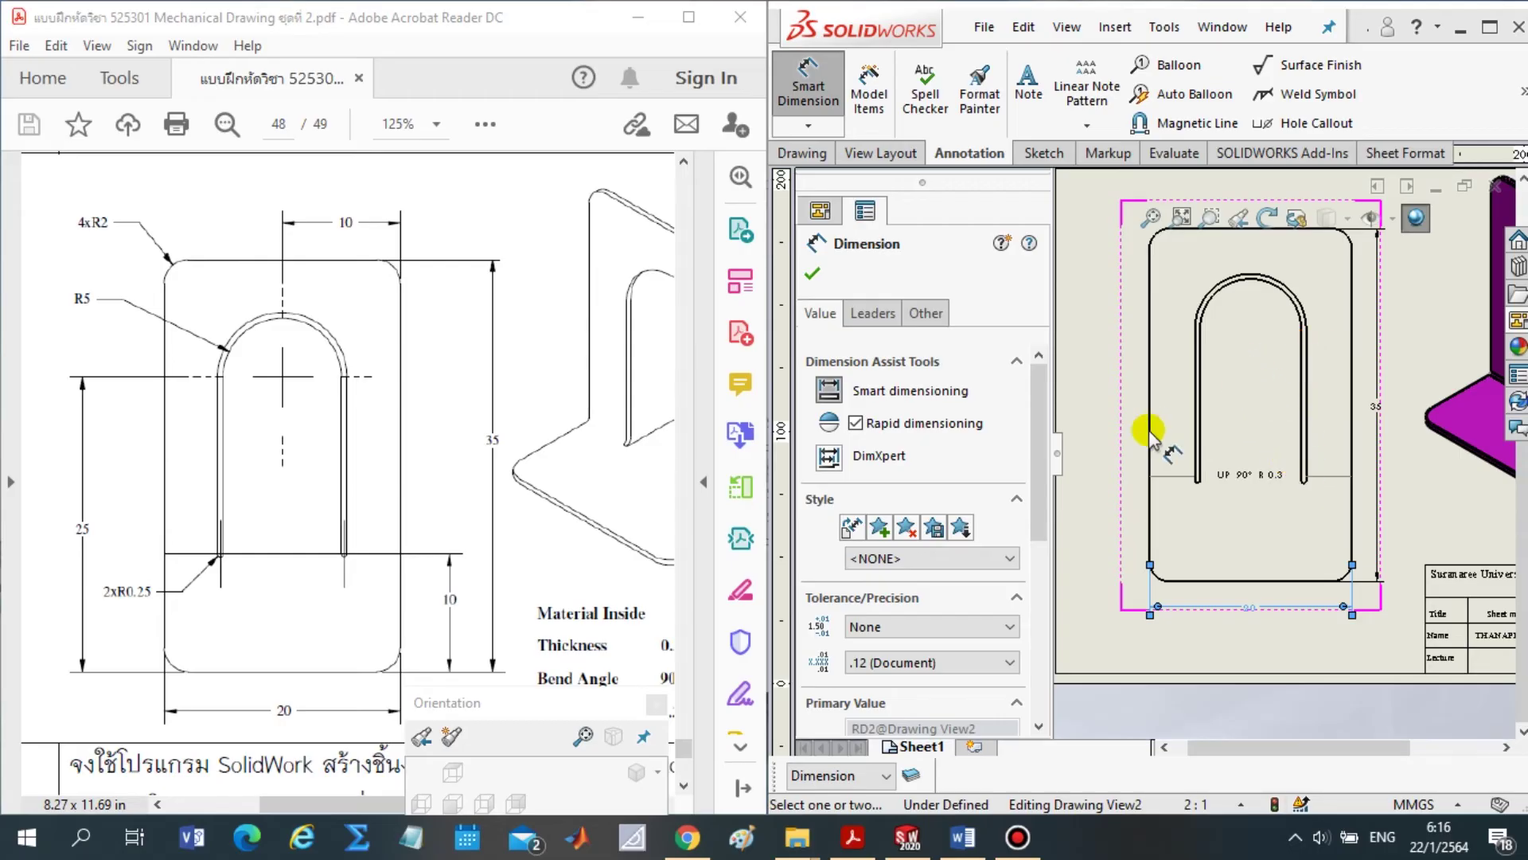
{"action": "key", "text": "Escape"}
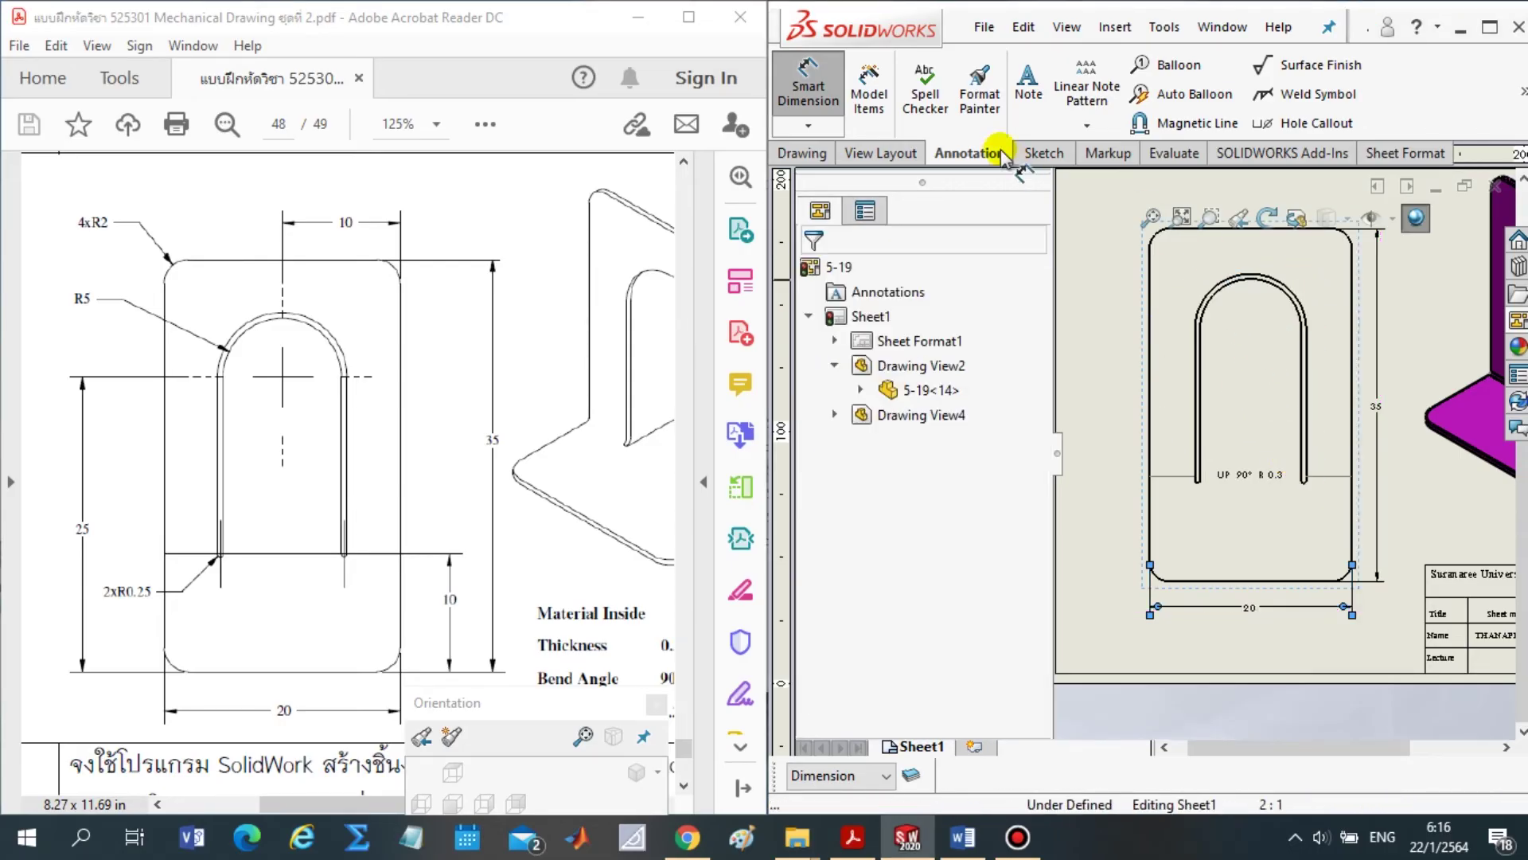
{"action": "key", "text": "Escape"}
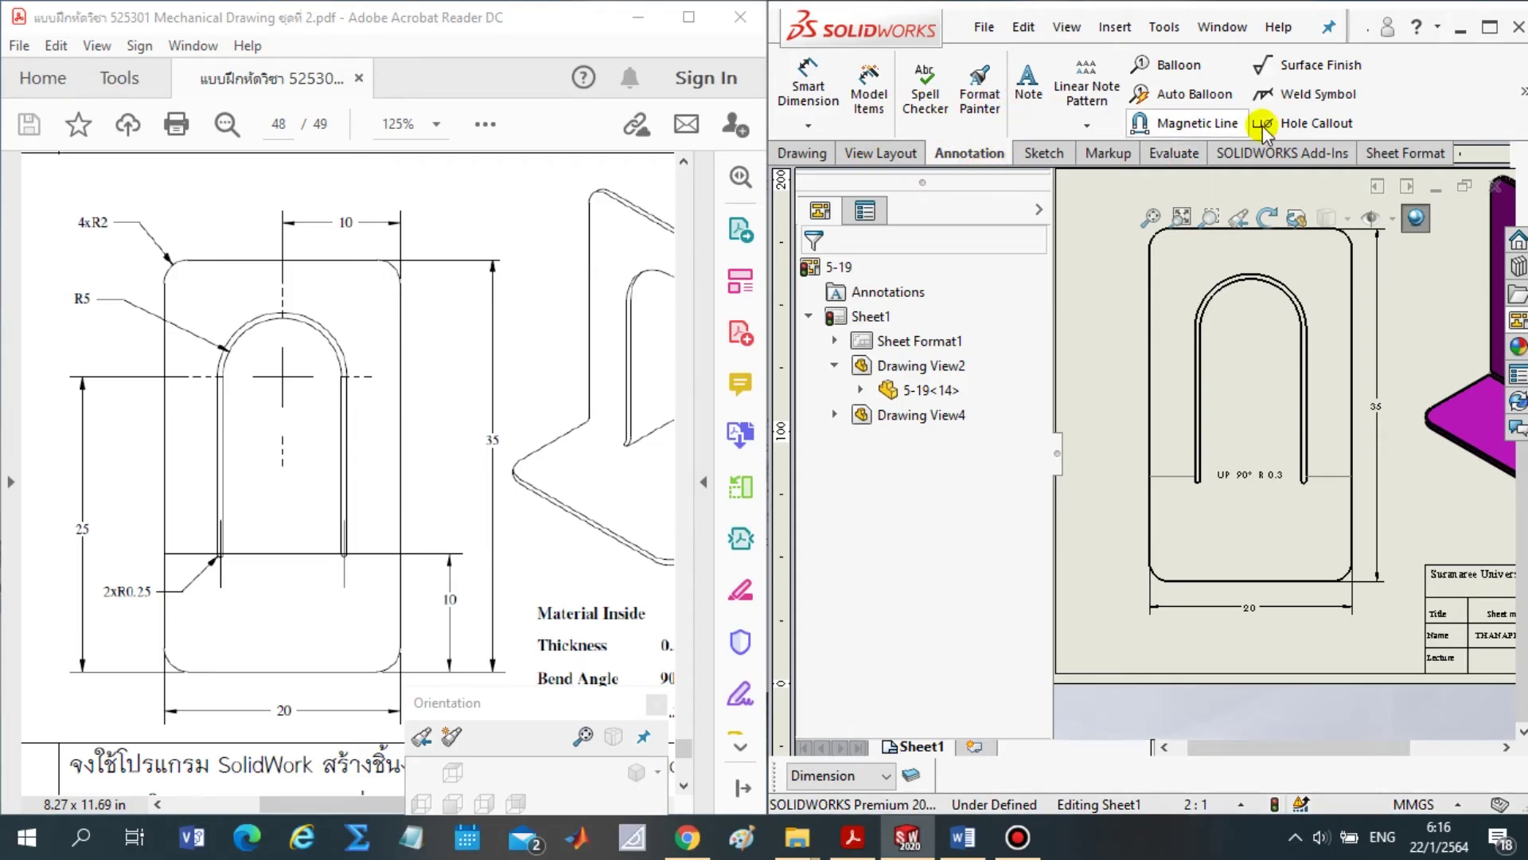
Add a center mark to the slot's rounded top arc on the flat pattern
{"action": "left_click", "coordinate": [1524, 92]}
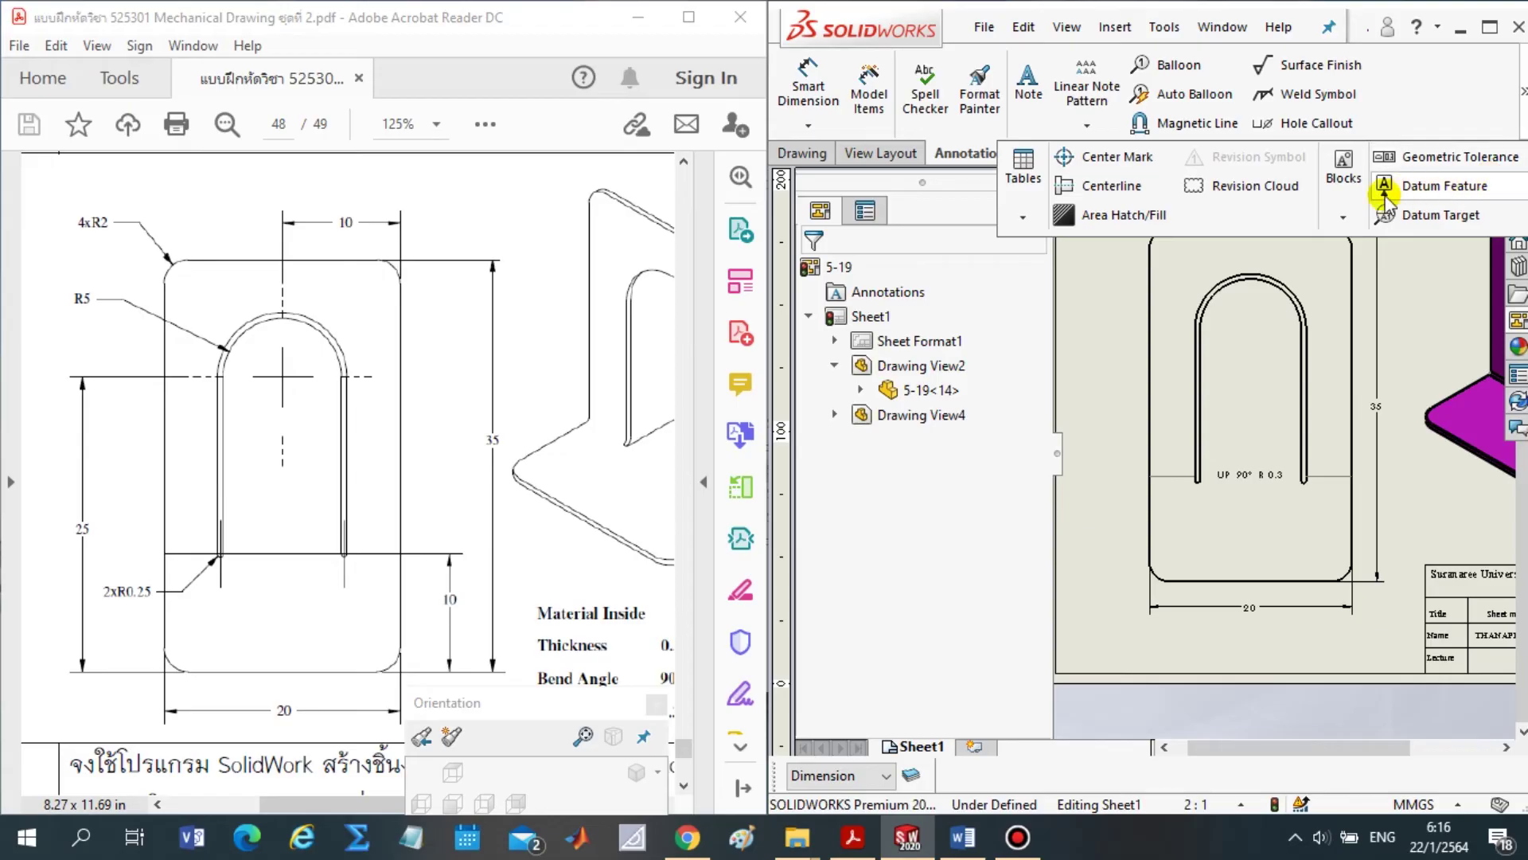
{"action": "left_click", "coordinate": [1096, 159]}
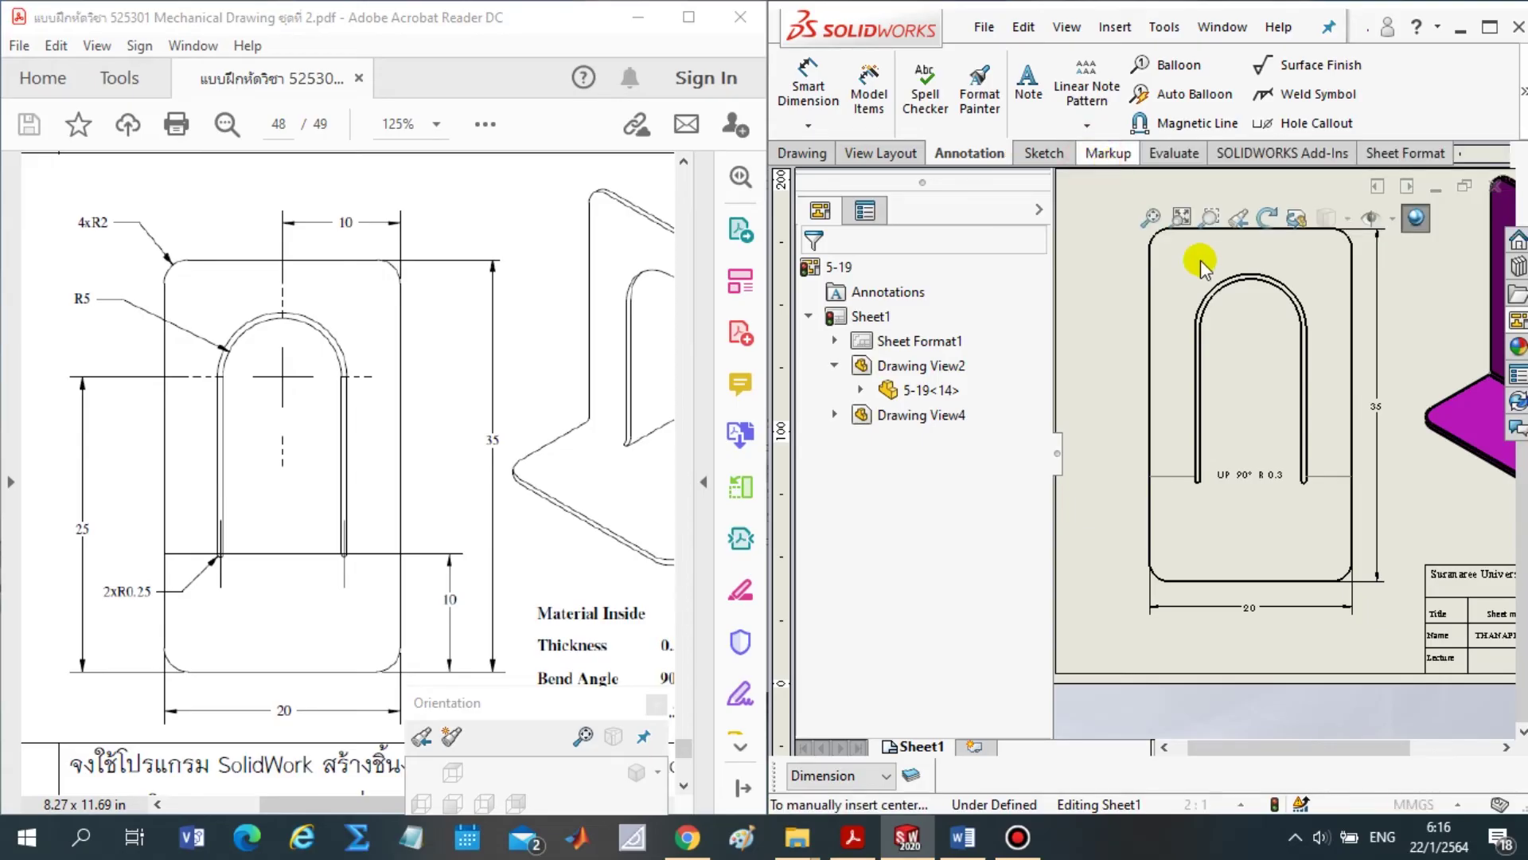
{"action": "left_click", "coordinate": [1296, 308]}
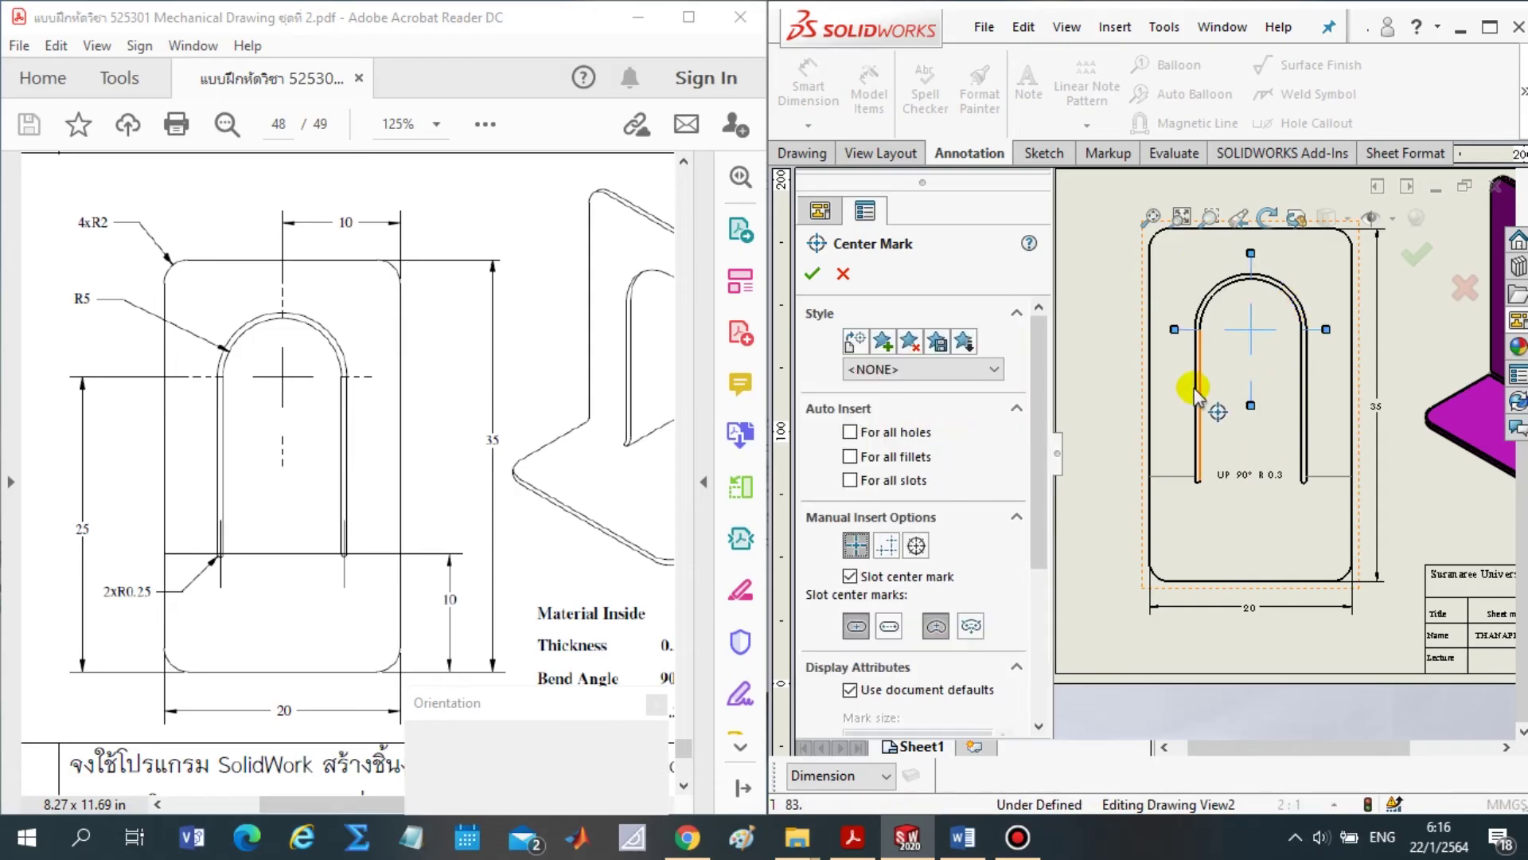
{"action": "left_click", "coordinate": [812, 274]}
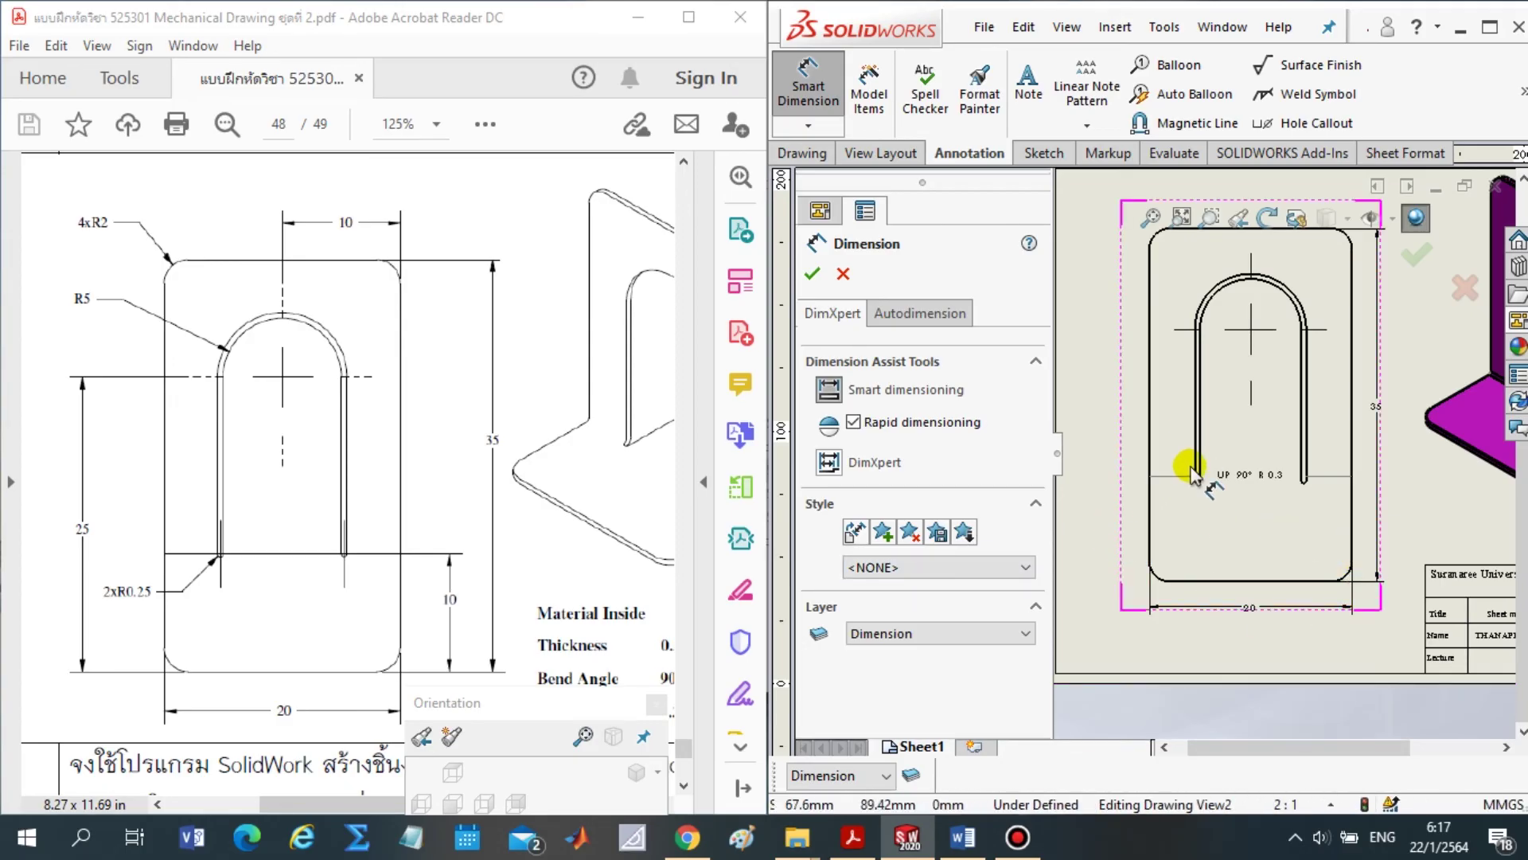
Dimension the slot arc centre 25 from the bottom edge and the slot arc as R5
{"action": "left_click", "coordinate": [1181, 330]}
{"action": "left_click", "coordinate": [1222, 584]}
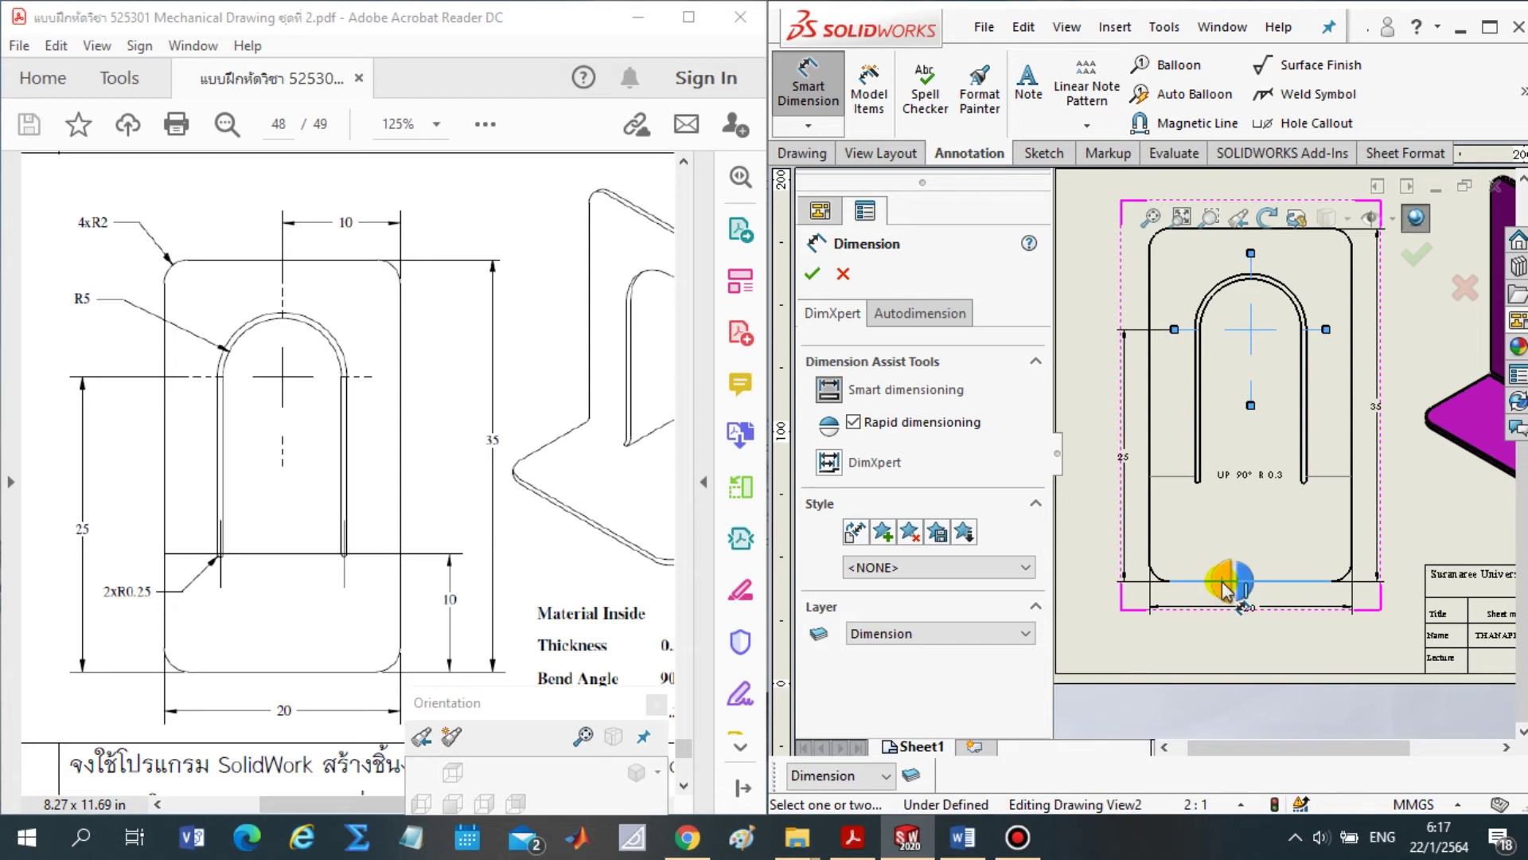
{"action": "left_click", "coordinate": [1224, 285]}
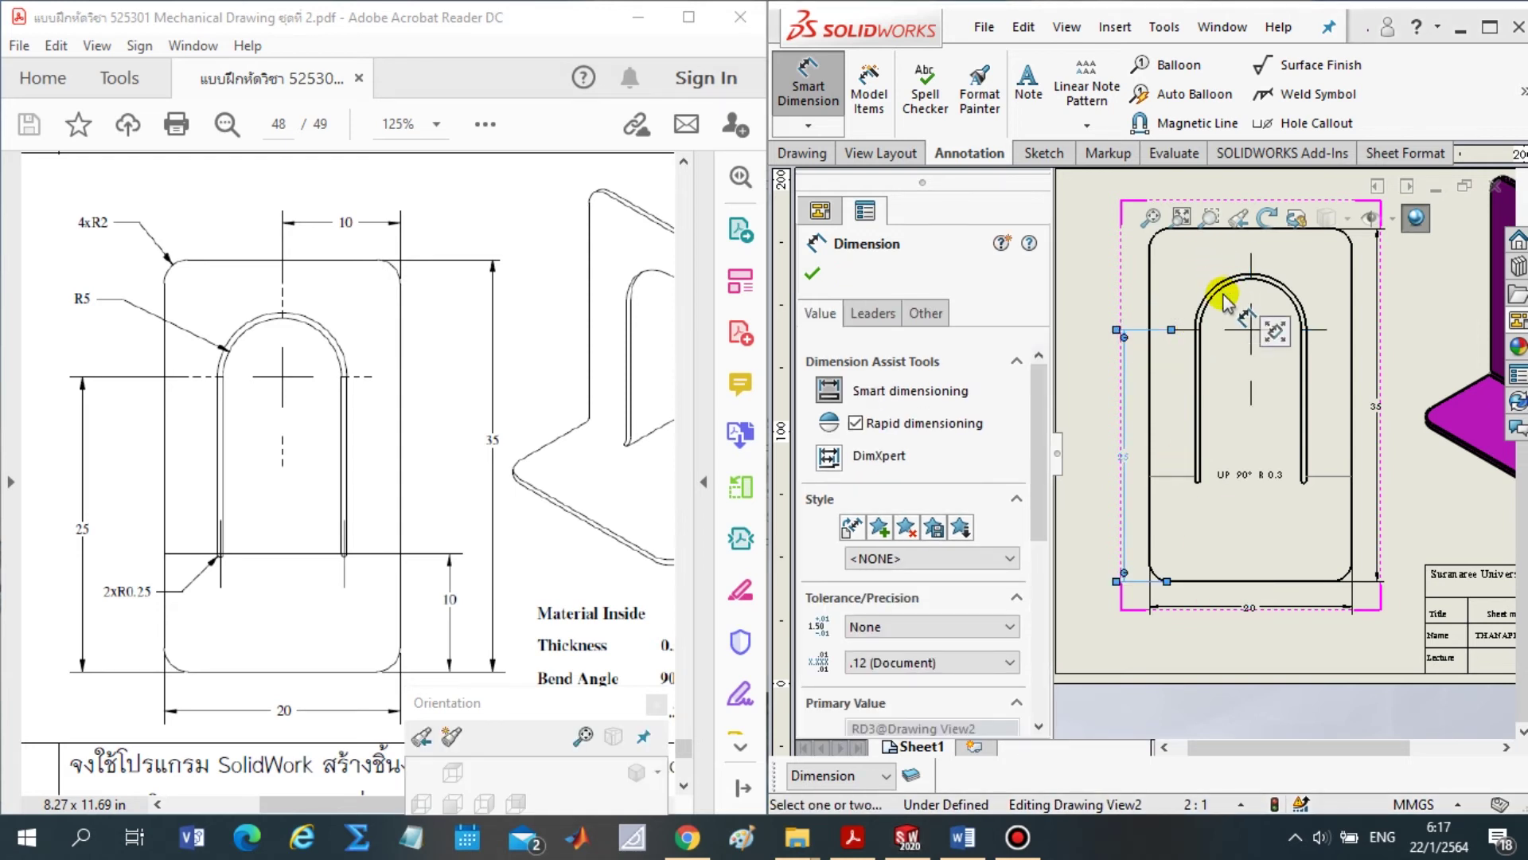
{"action": "left_click", "coordinate": [1224, 300]}
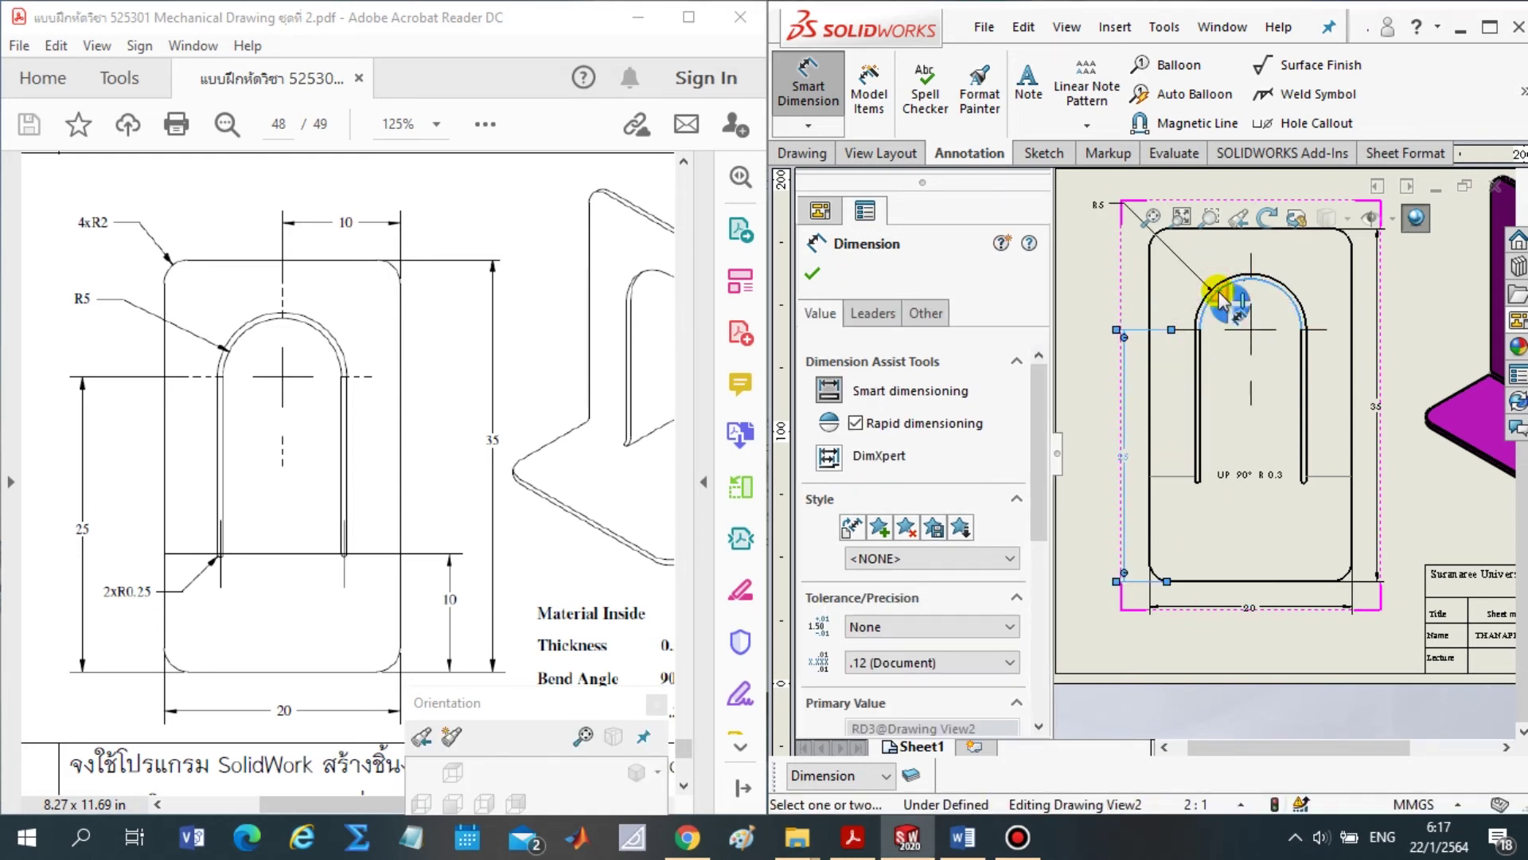
{"action": "key", "text": "Escape"}
Add the R2 top-left corner radius and the 10 horizontal arc-centre-to-right-edge dimension
{"action": "left_click", "coordinate": [1157, 239]}
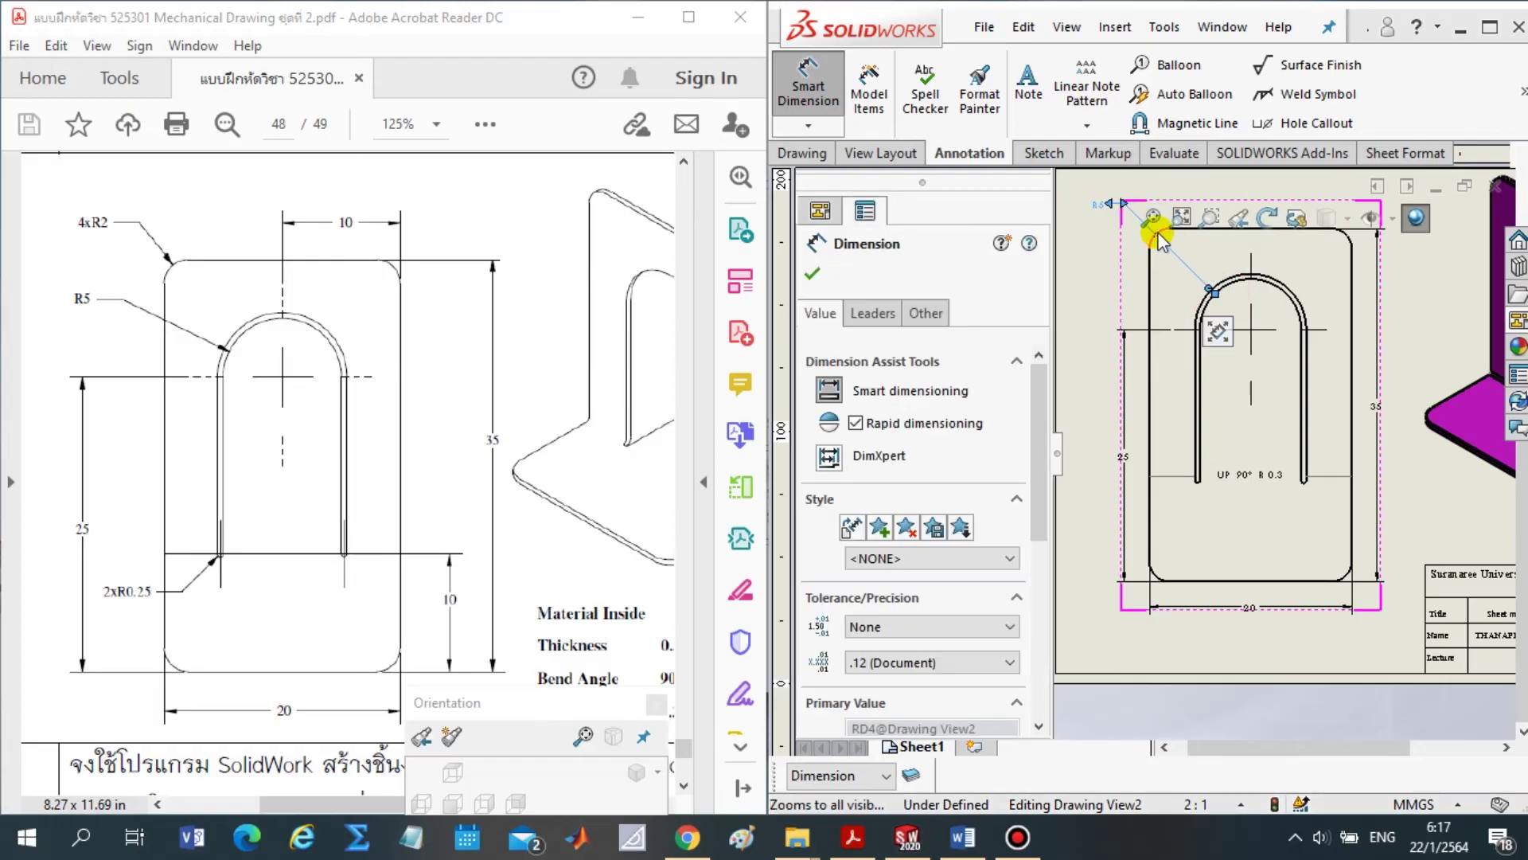
{"action": "left_click", "coordinate": [1150, 217]}
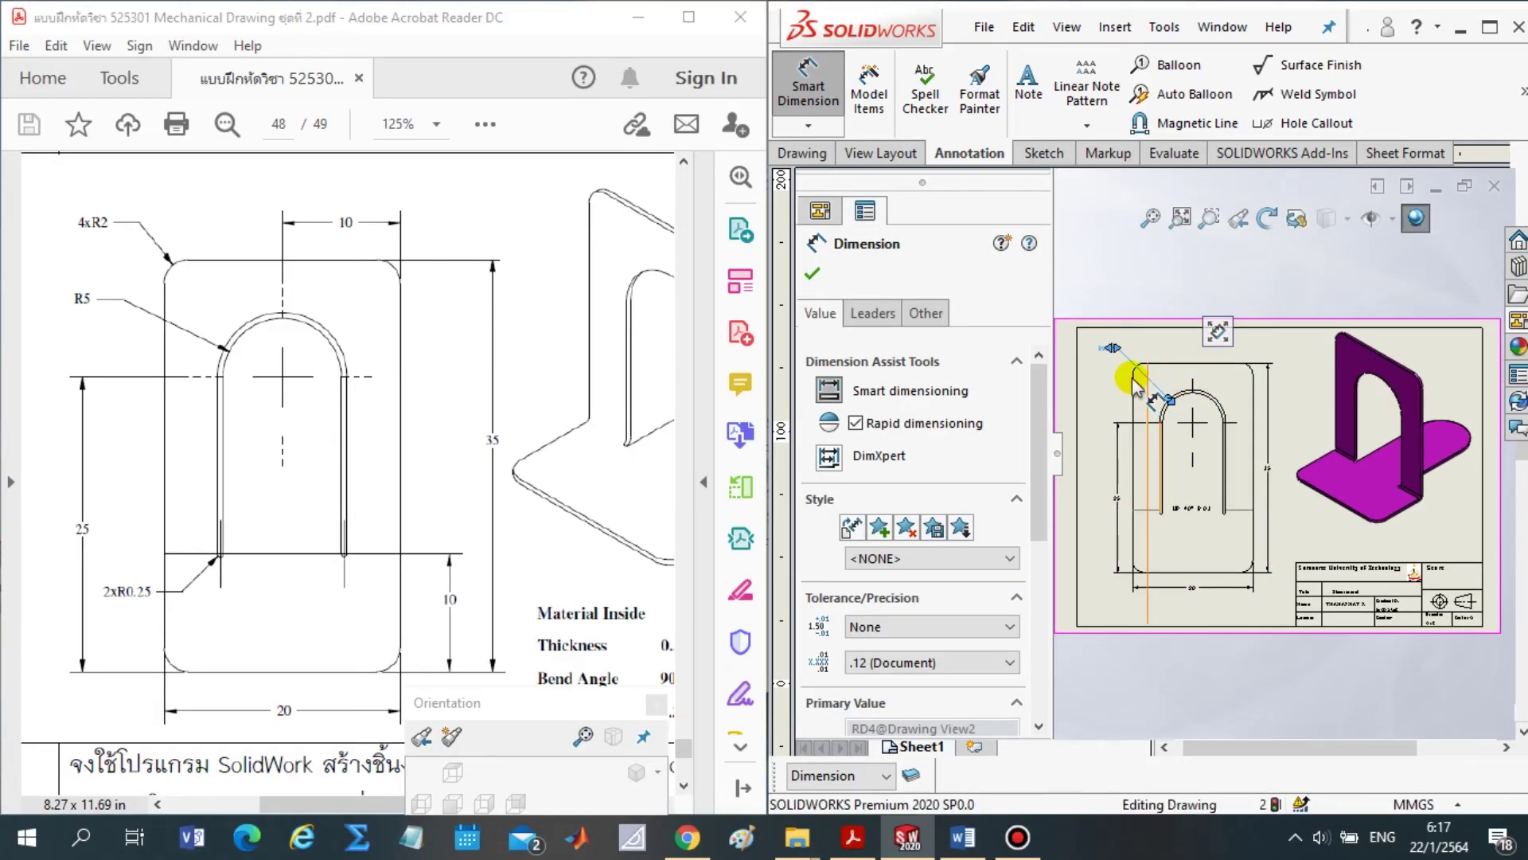
{"action": "scroll", "coordinate": [1138, 358], "scroll_direction": "down", "scroll_amount": 3}
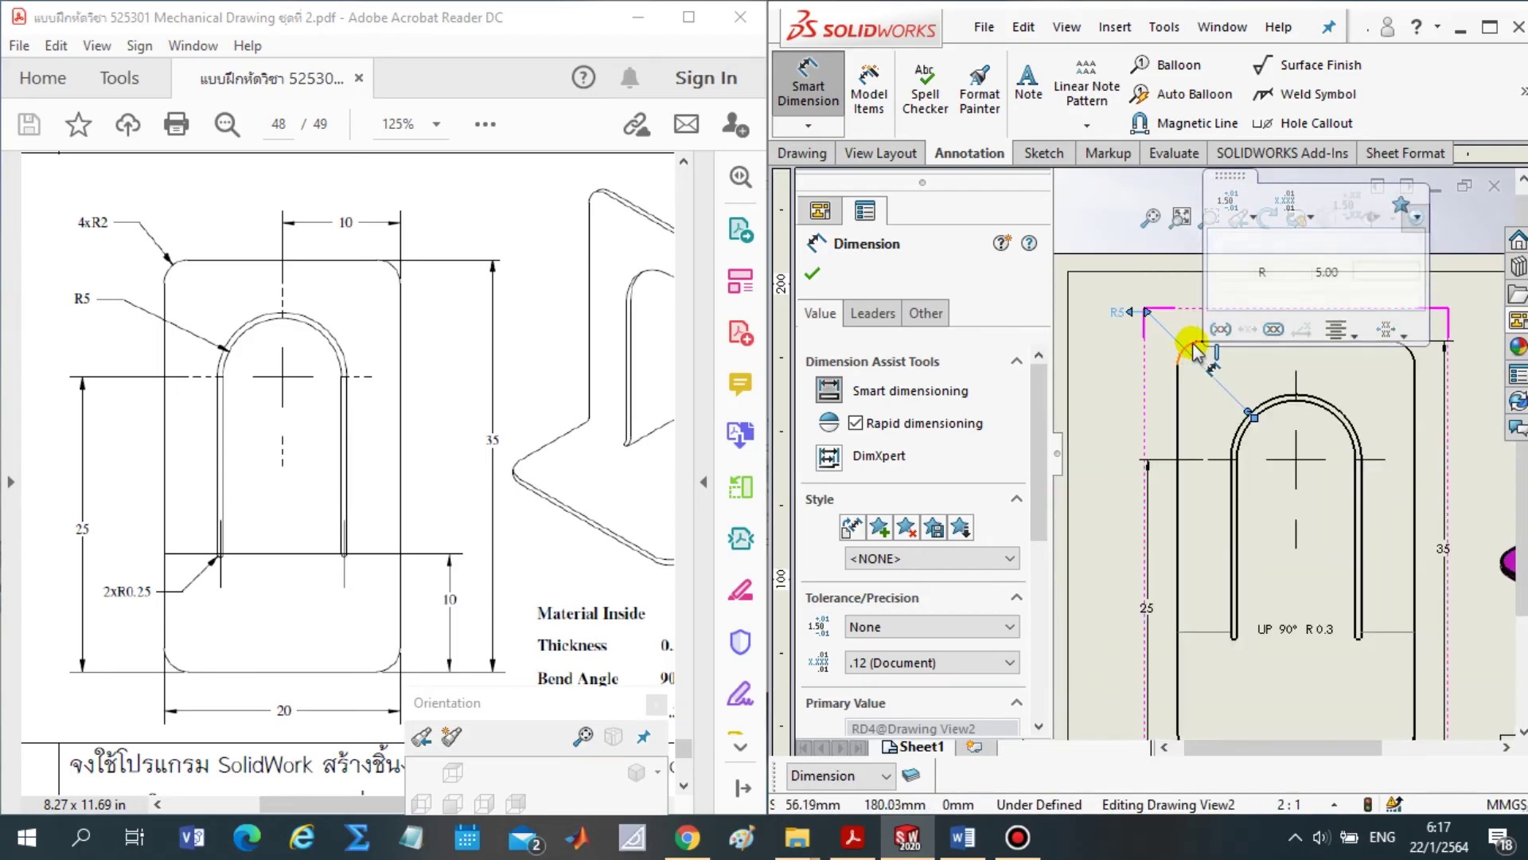
{"action": "left_click_drag", "start_coordinate": [1194, 346], "coordinate": [1188, 343]}
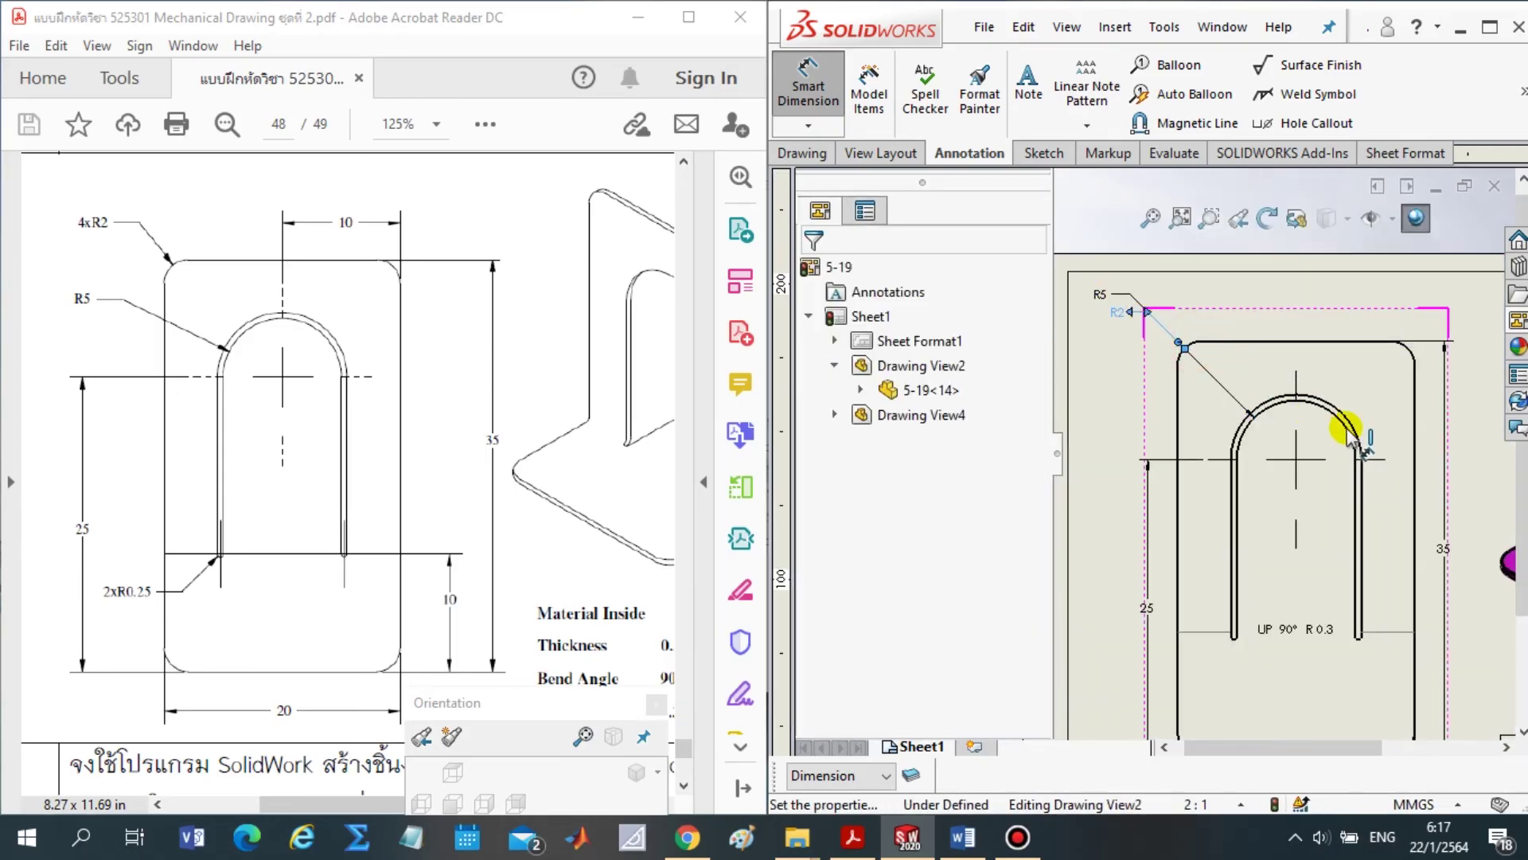
{"action": "left_click", "coordinate": [1369, 344]}
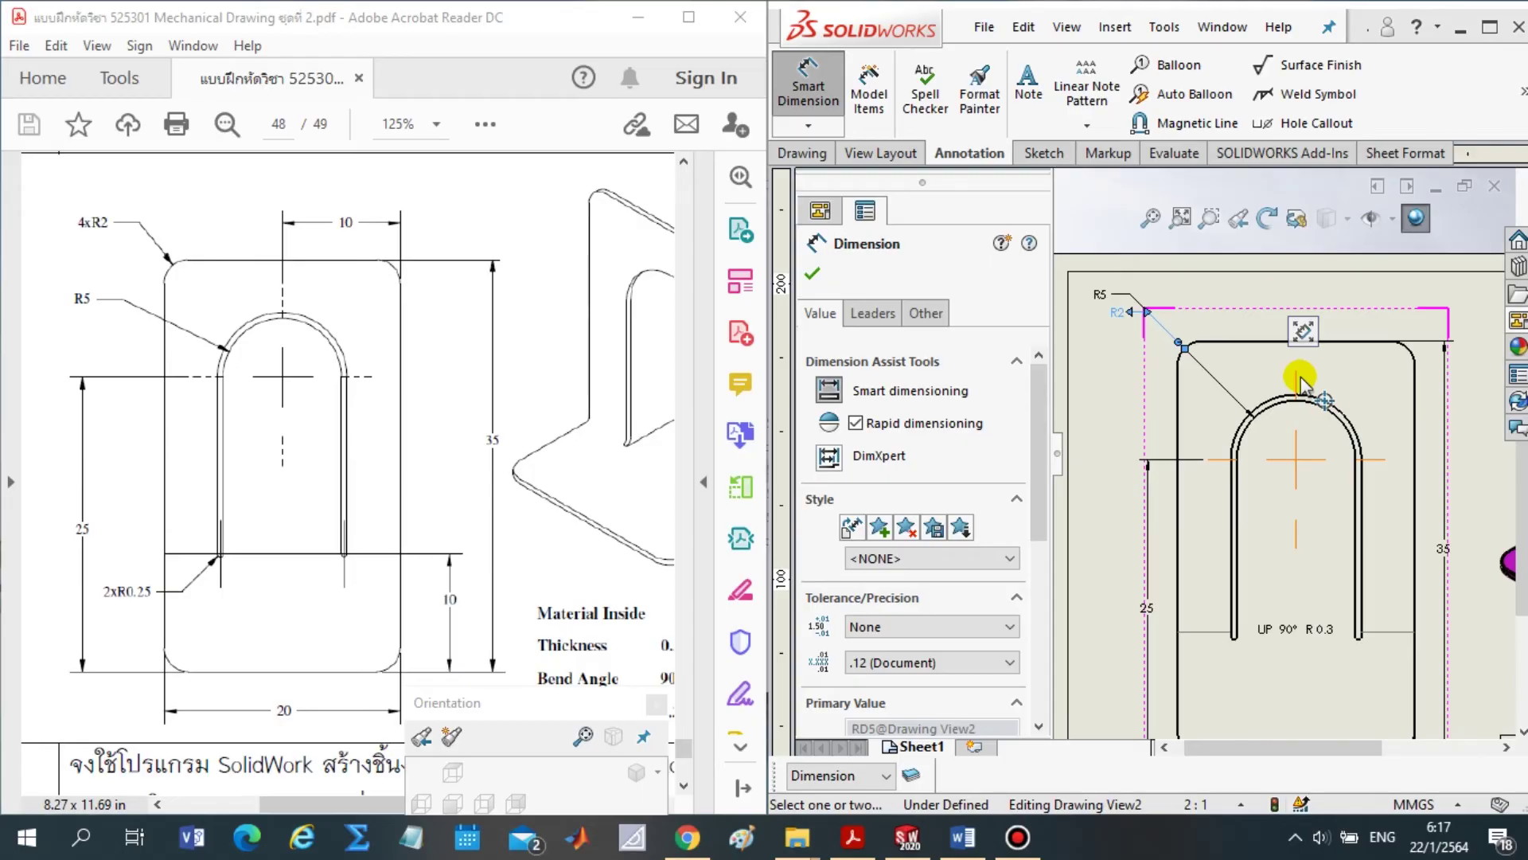
{"action": "left_click", "coordinate": [1299, 377]}
{"action": "left_click", "coordinate": [1413, 394]}
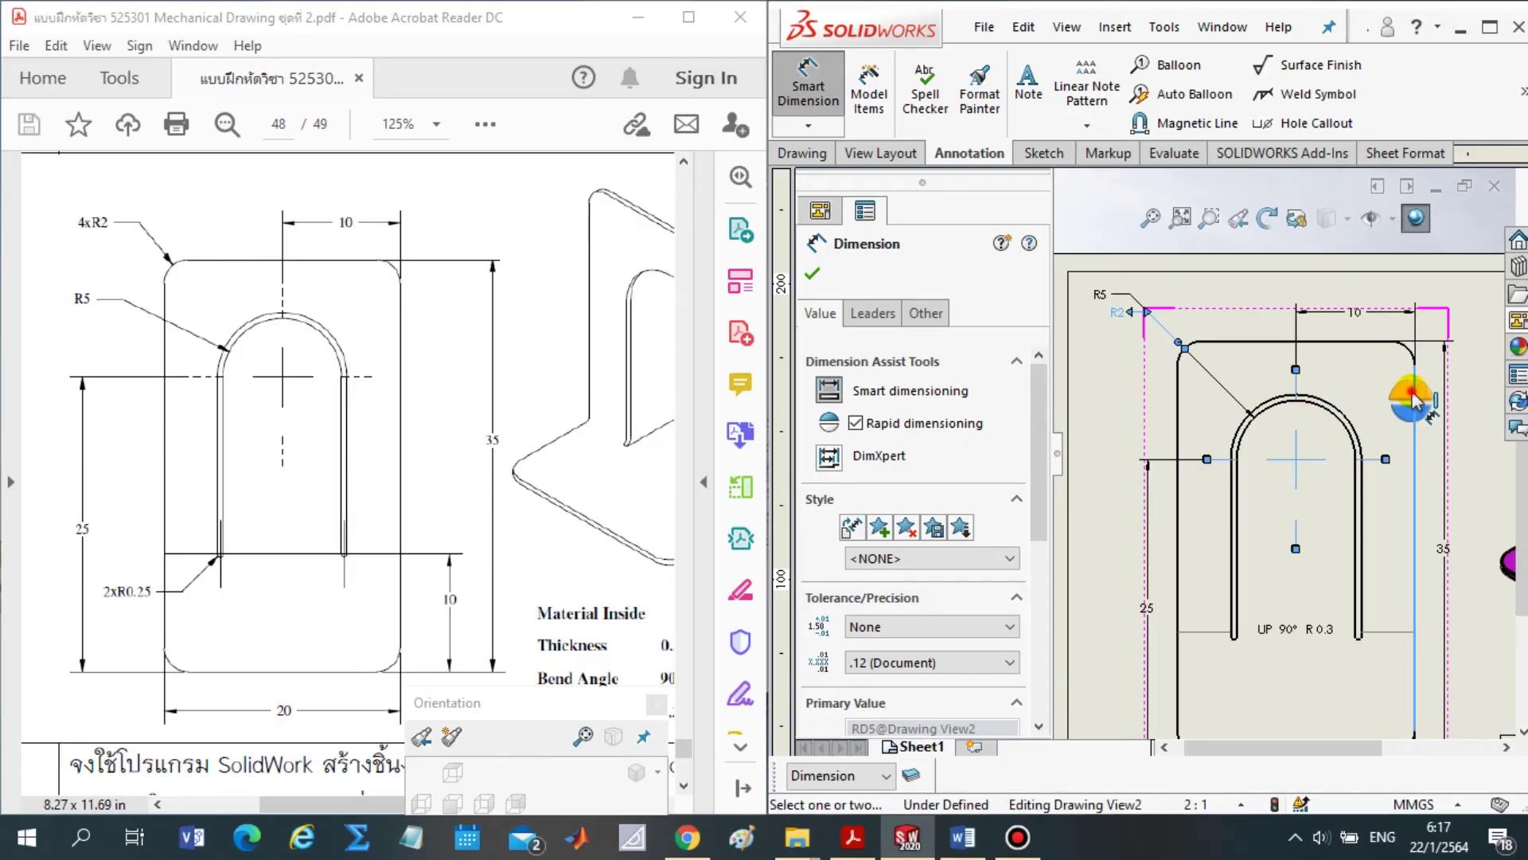
{"action": "left_click", "coordinate": [1205, 557]}
Add the vertical 10 dimension from the slot end to the bottom edge
{"action": "left_click", "coordinate": [1217, 641]}
{"action": "scroll", "coordinate": [1218, 640], "scroll_direction": "down", "scroll_amount": 2}
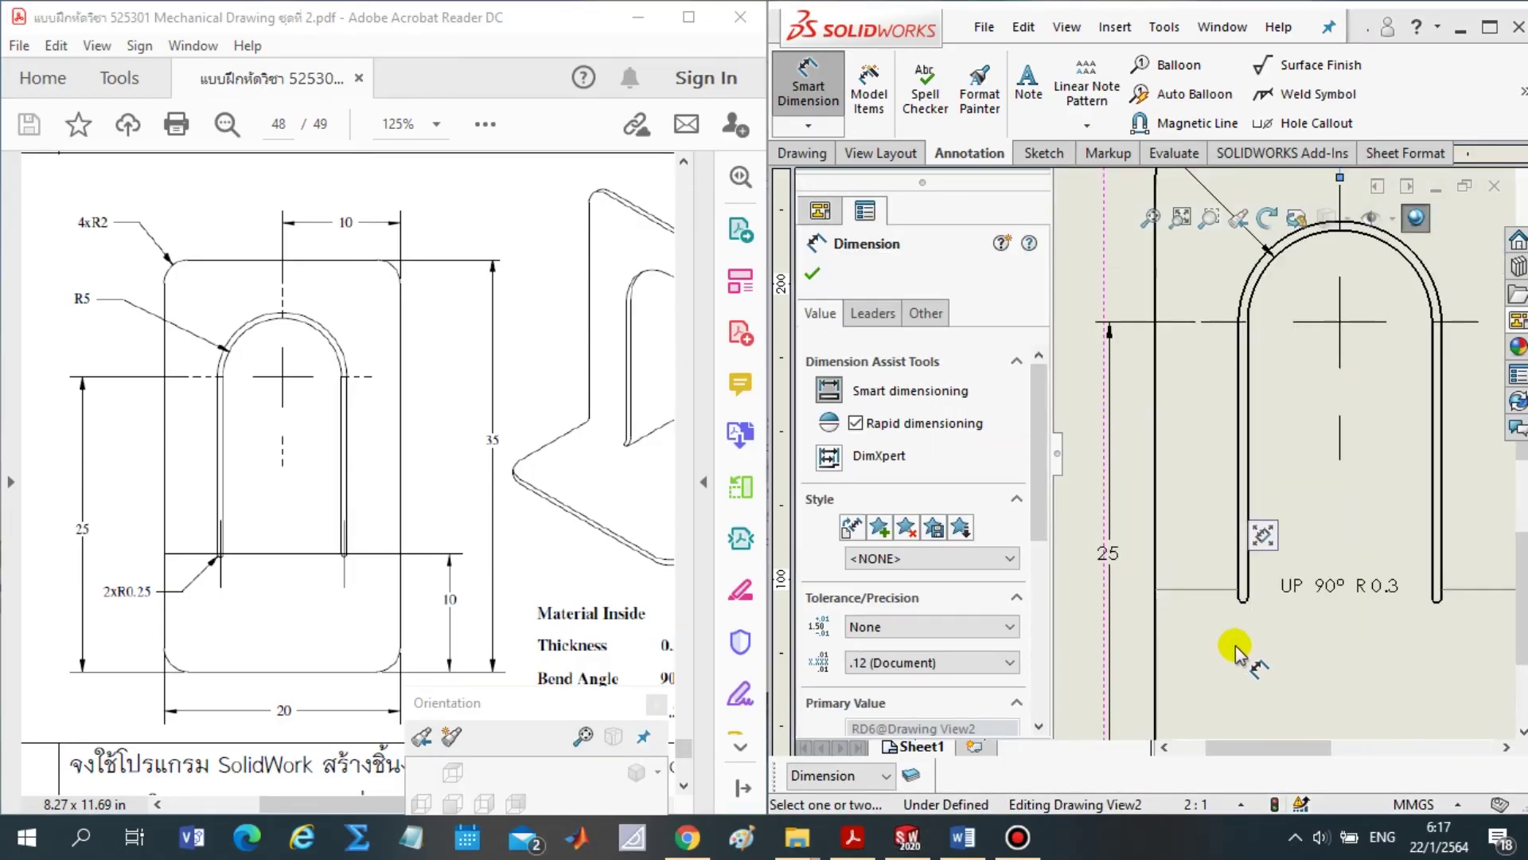
{"action": "scroll", "coordinate": [1242, 629], "scroll_direction": "down", "scroll_amount": 1}
{"action": "left_click", "coordinate": [1247, 589]}
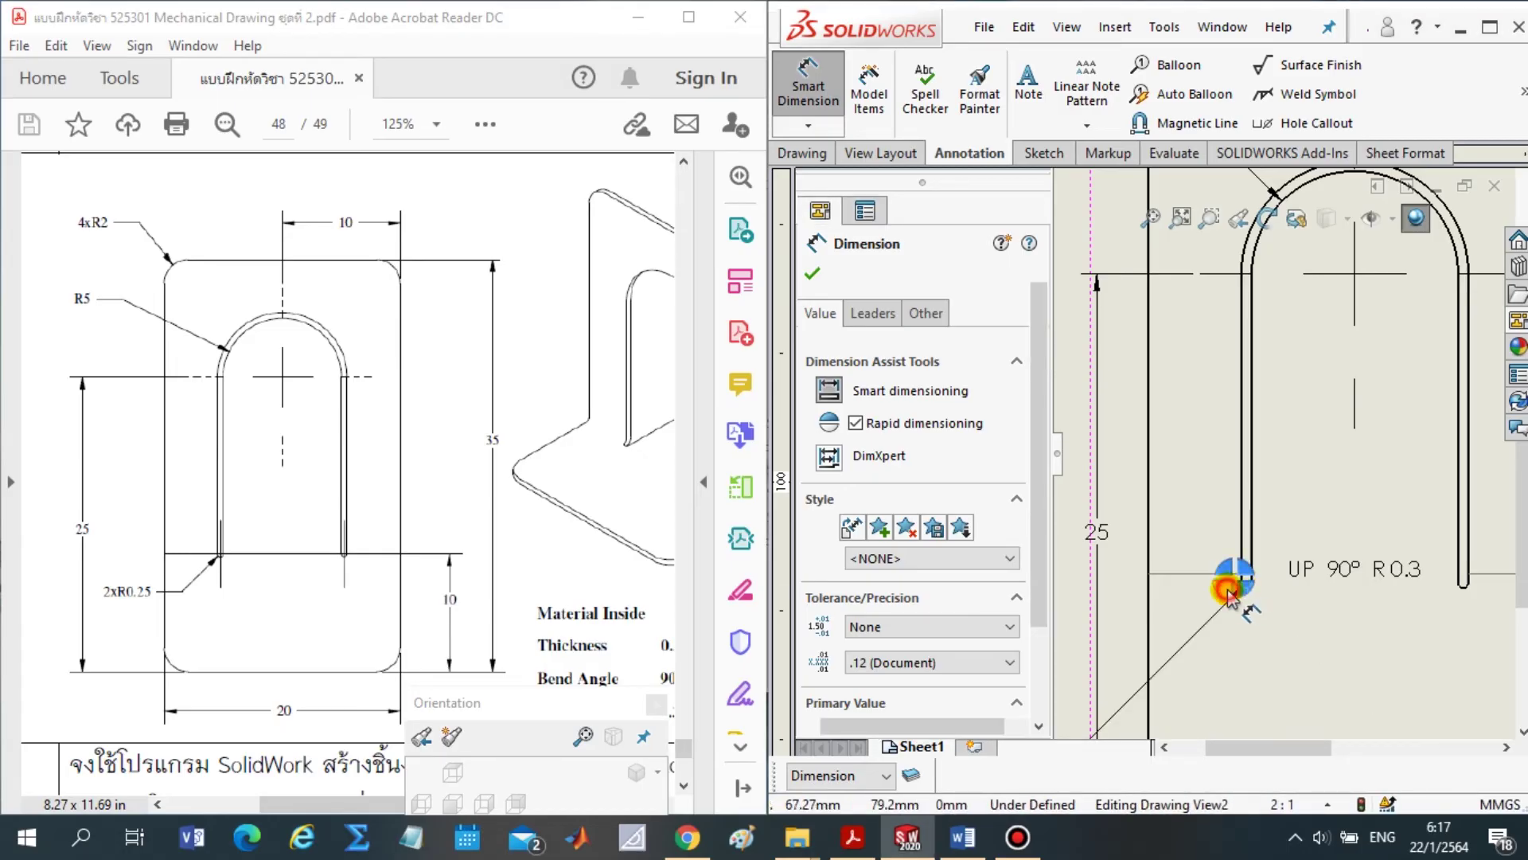
{"action": "scroll", "coordinate": [1391, 632], "scroll_direction": "up", "scroll_amount": 1}
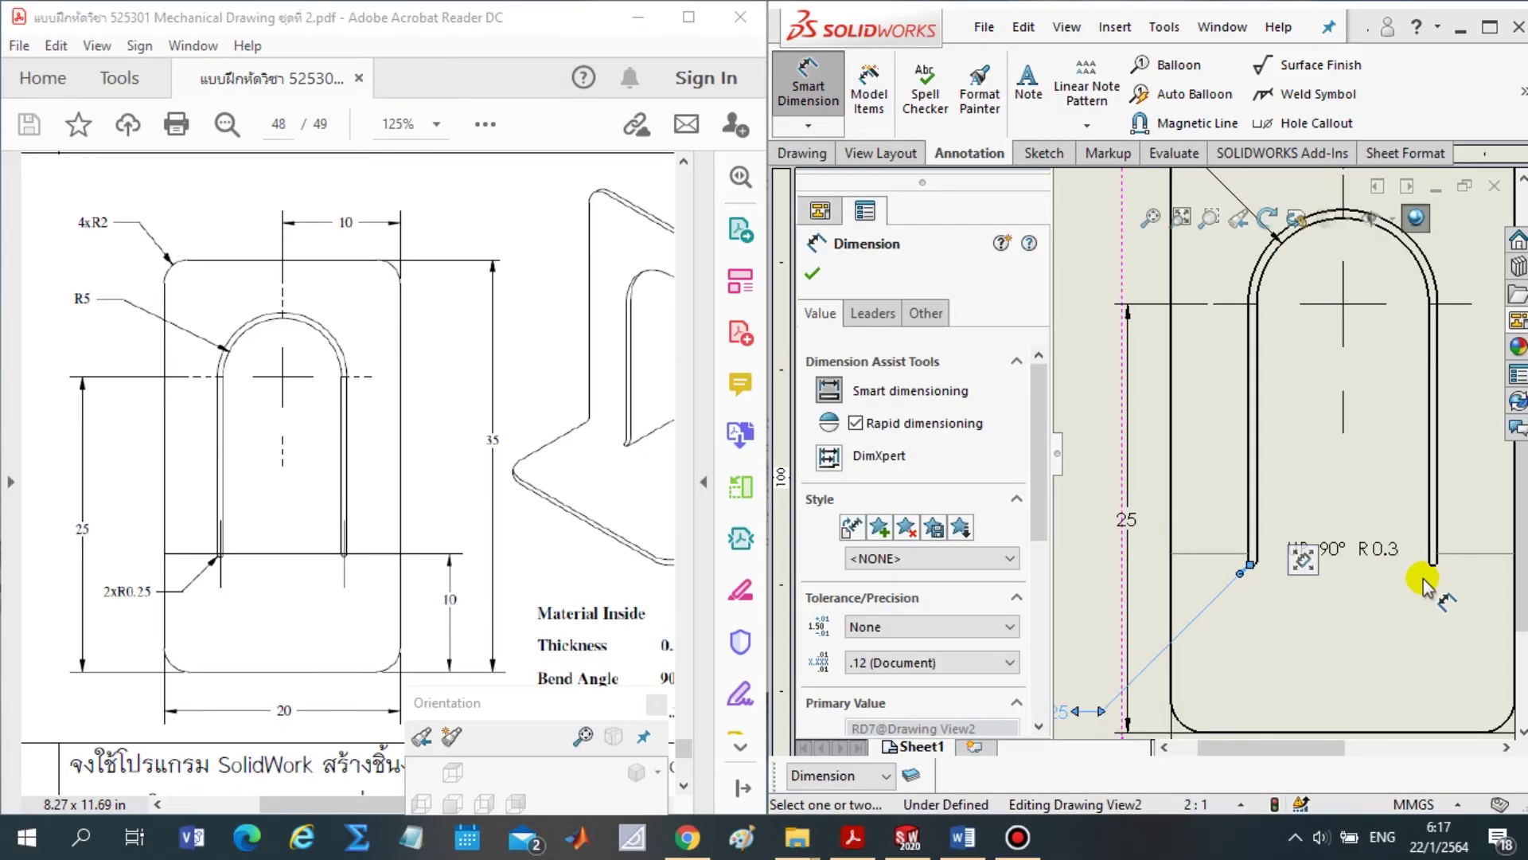
{"action": "scroll", "coordinate": [1384, 613], "scroll_direction": "up", "scroll_amount": 2}
{"action": "scroll", "coordinate": [1363, 549], "scroll_direction": "up", "scroll_amount": 1}
{"action": "scroll", "coordinate": [1360, 549], "scroll_direction": "down", "scroll_amount": 3}
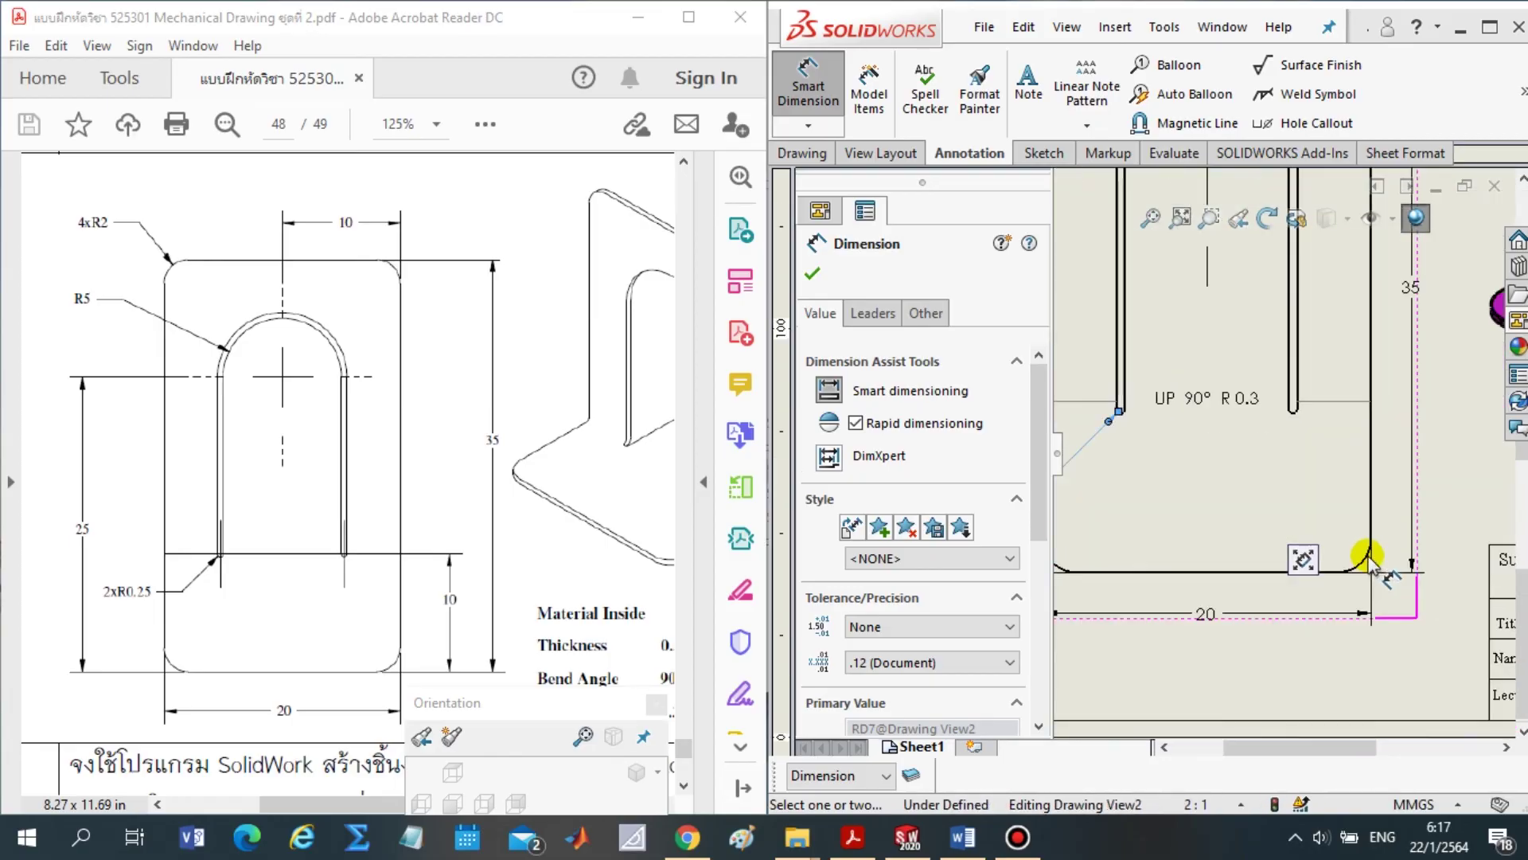
{"action": "left_click", "coordinate": [1294, 413]}
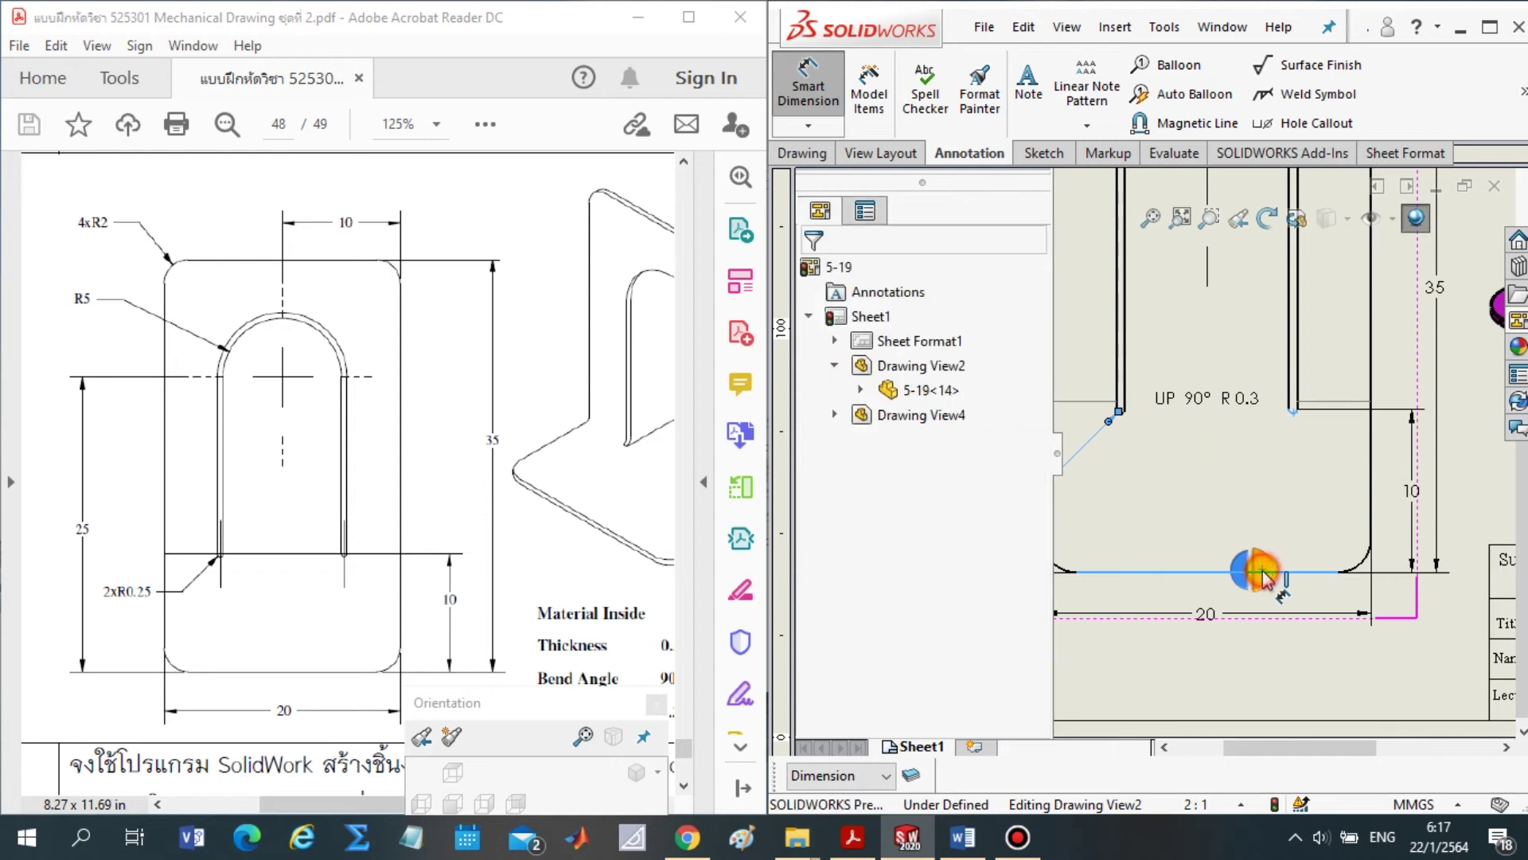
{"action": "left_click", "coordinate": [1392, 573]}
{"action": "key", "text": "Escape"}
{"action": "key", "text": "Escape"}
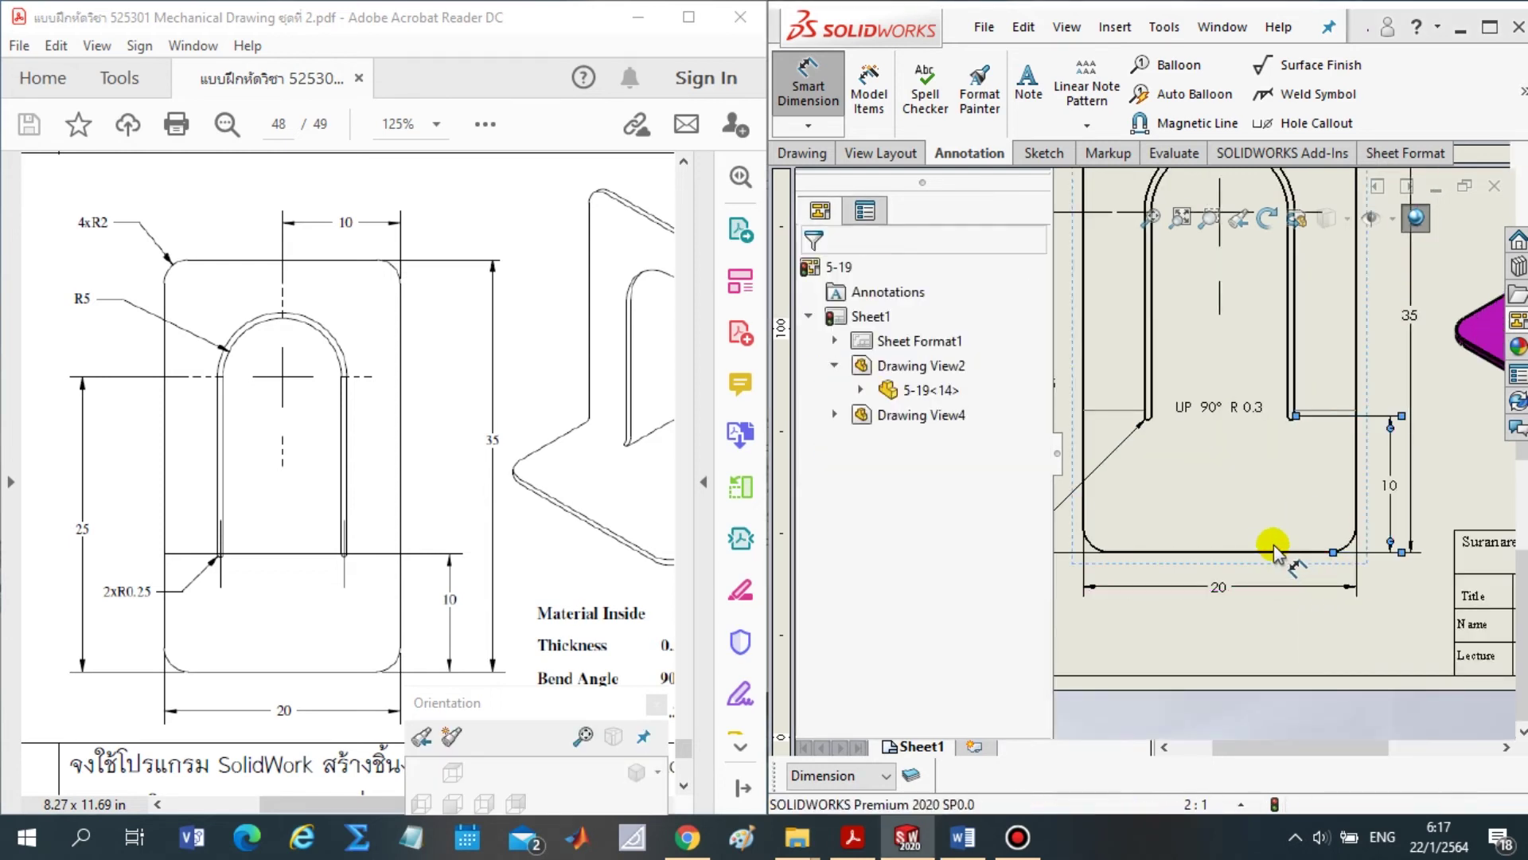
Dimension the small lower-left fillet as R0.25, placed left of the part
{"action": "scroll", "coordinate": [1198, 549], "scroll_direction": "up", "scroll_amount": 3}
{"action": "left_click", "coordinate": [1167, 428]}
{"action": "scroll", "coordinate": [1092, 504], "scroll_direction": "down", "scroll_amount": 2}
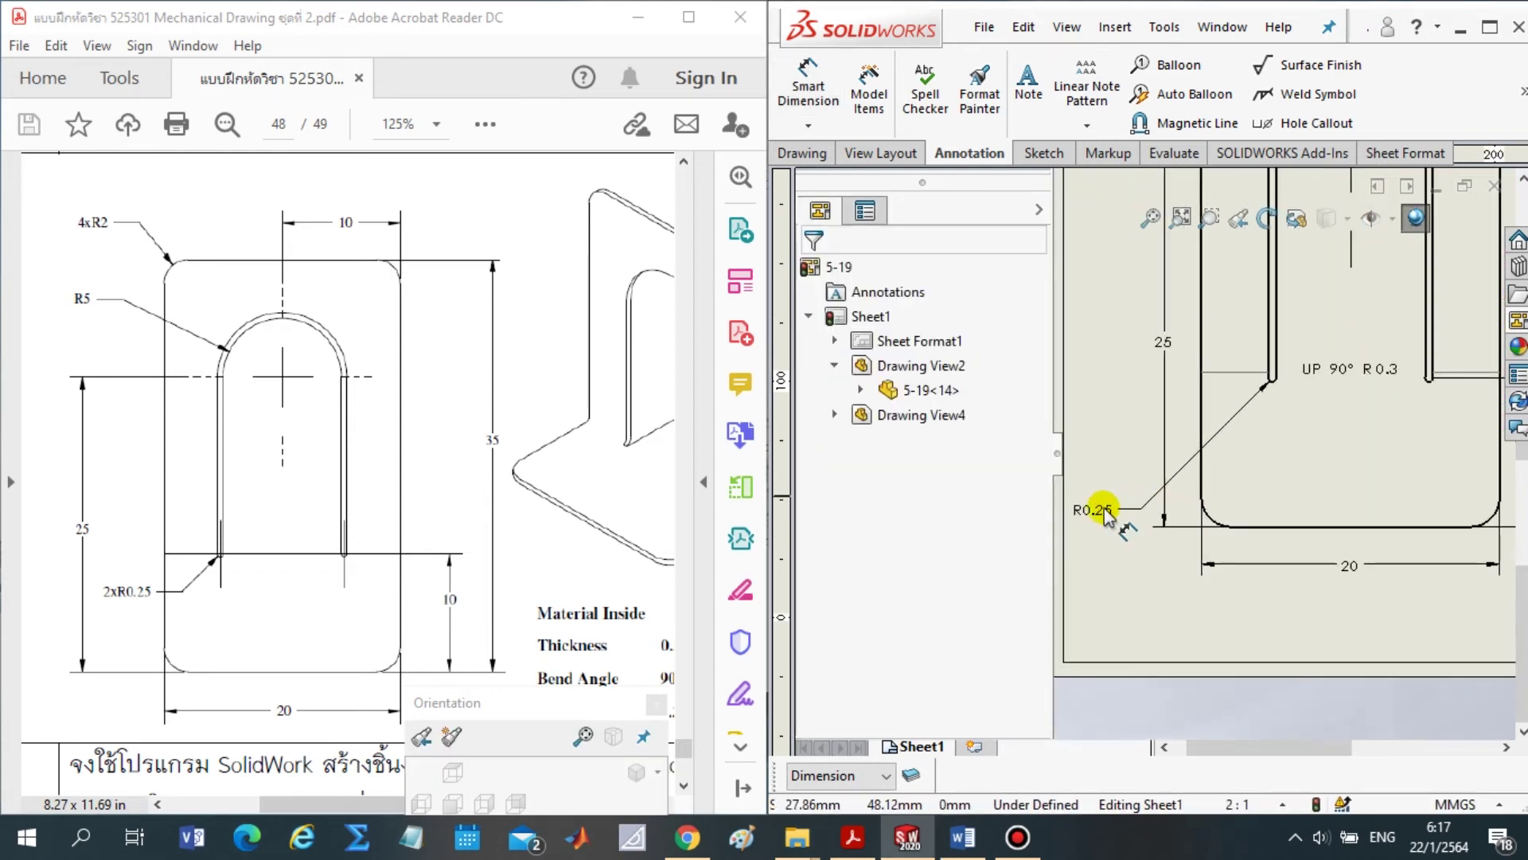
{"action": "left_click", "coordinate": [1105, 511]}
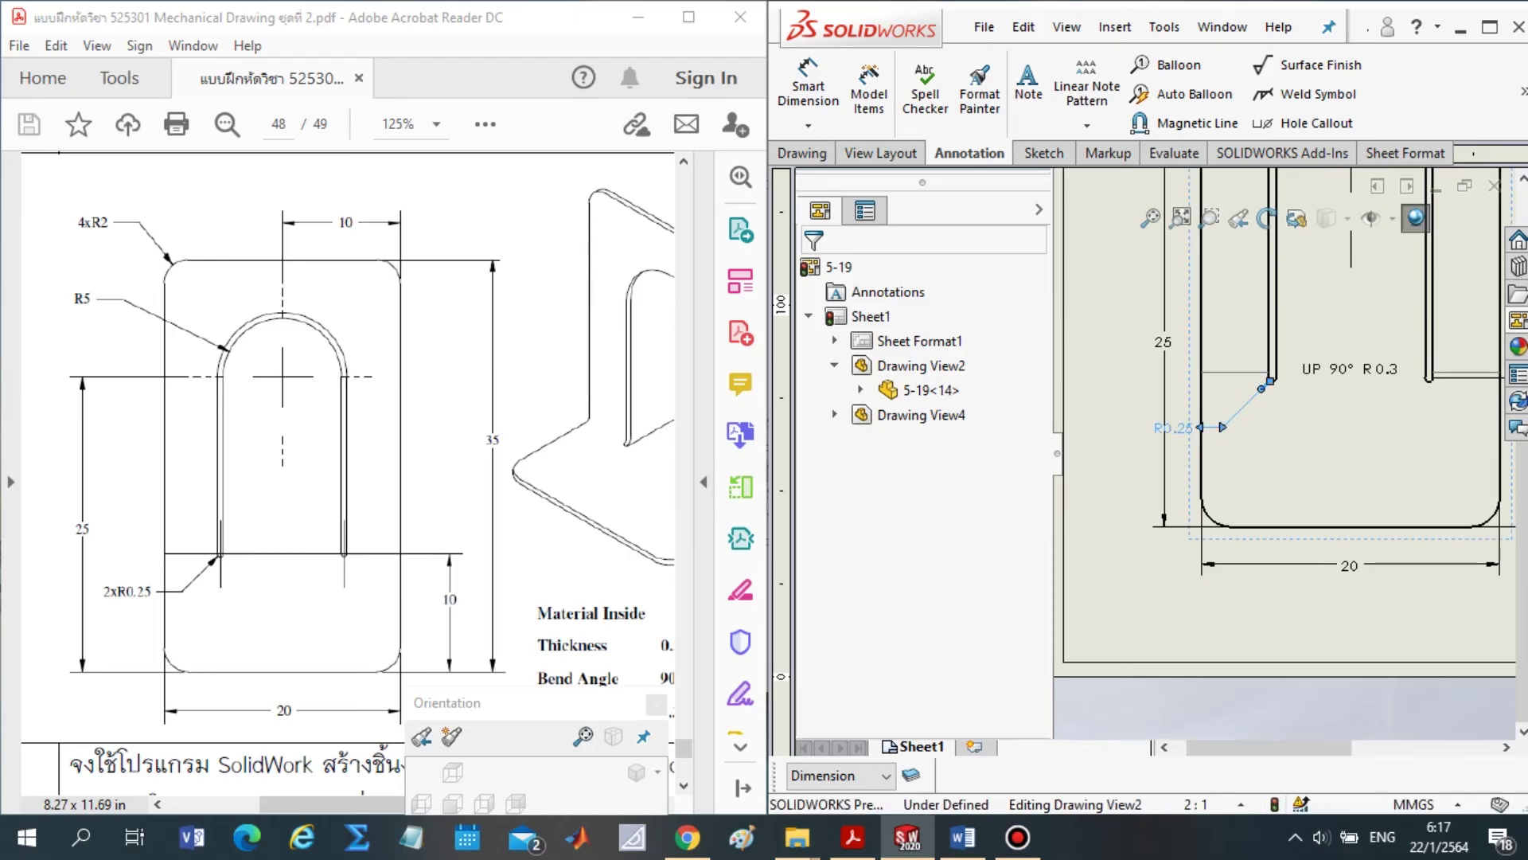
Move the 25 dimension further left and relabel the slot fillet as 2xR0.25
{"action": "left_click", "coordinate": [1178, 428]}
{"action": "left_click_drag", "start_coordinate": [1164, 341], "coordinate": [1140, 343]}
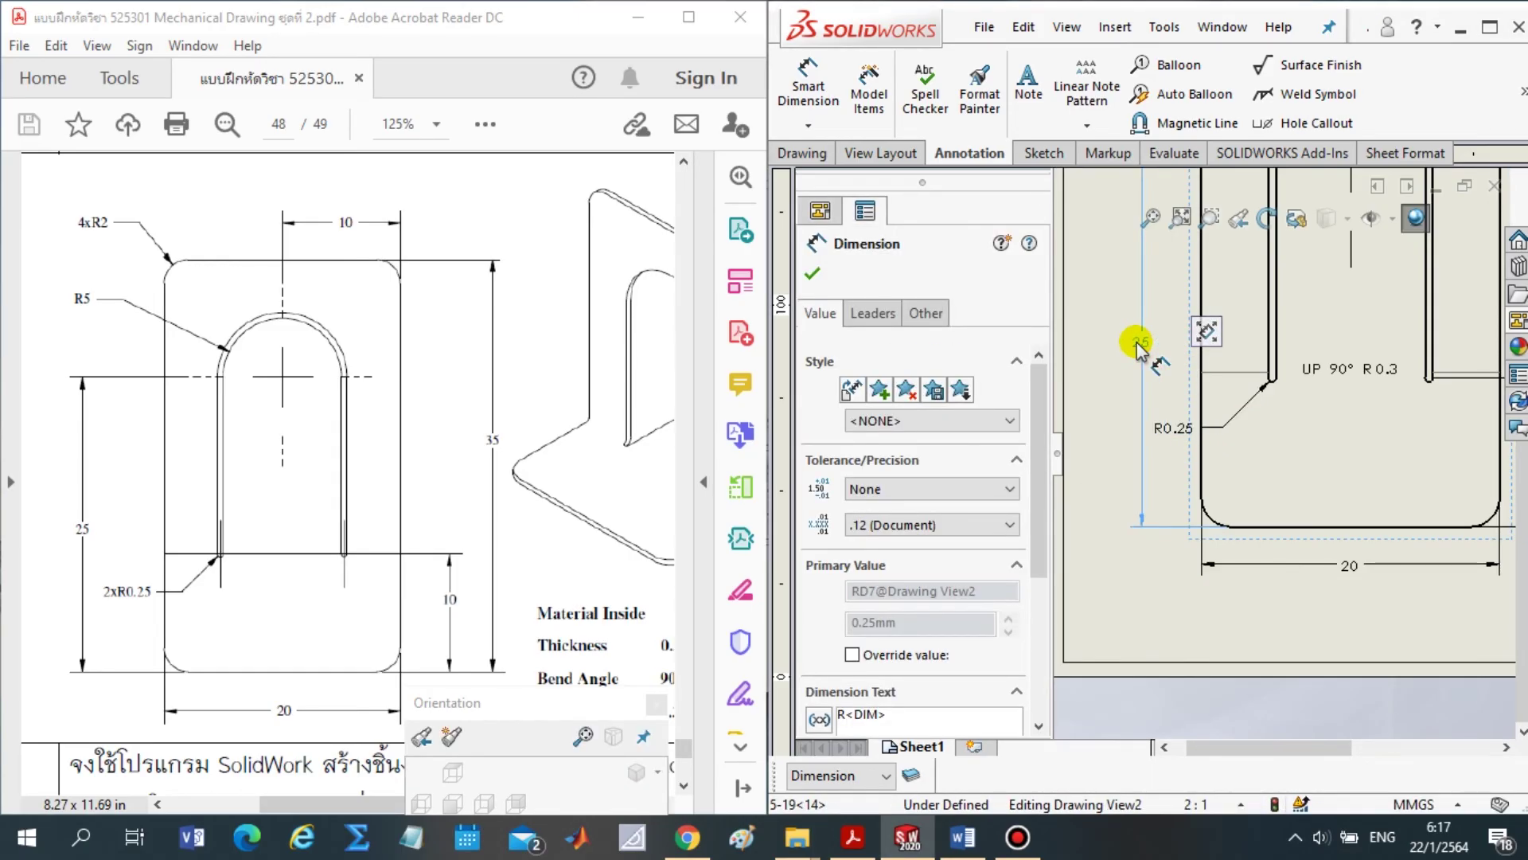
{"action": "scroll", "coordinate": [1176, 476], "scroll_direction": "up", "scroll_amount": 3}
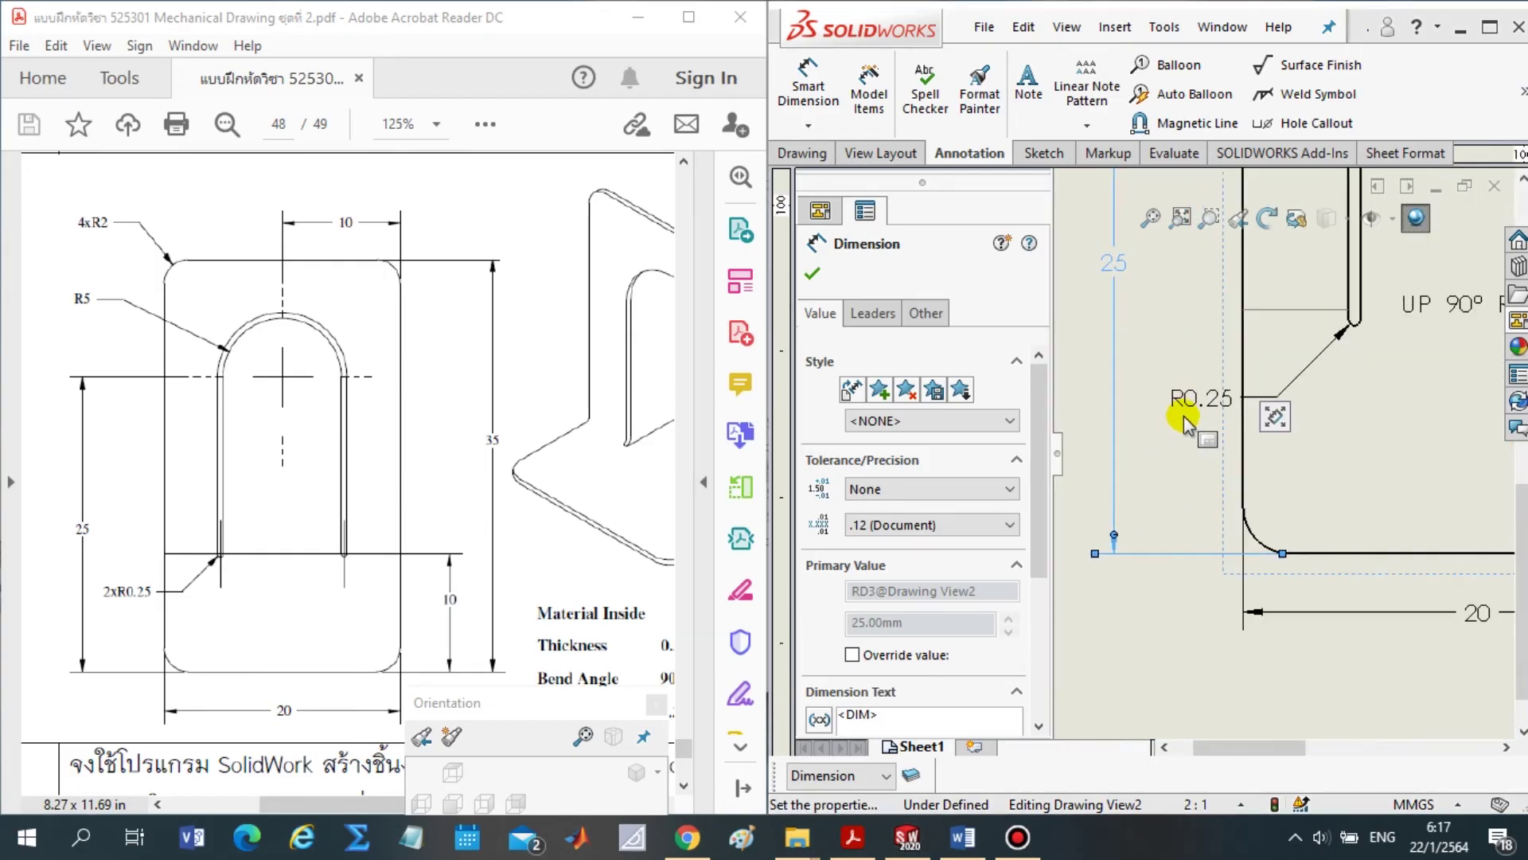
{"action": "left_click", "coordinate": [1182, 399]}
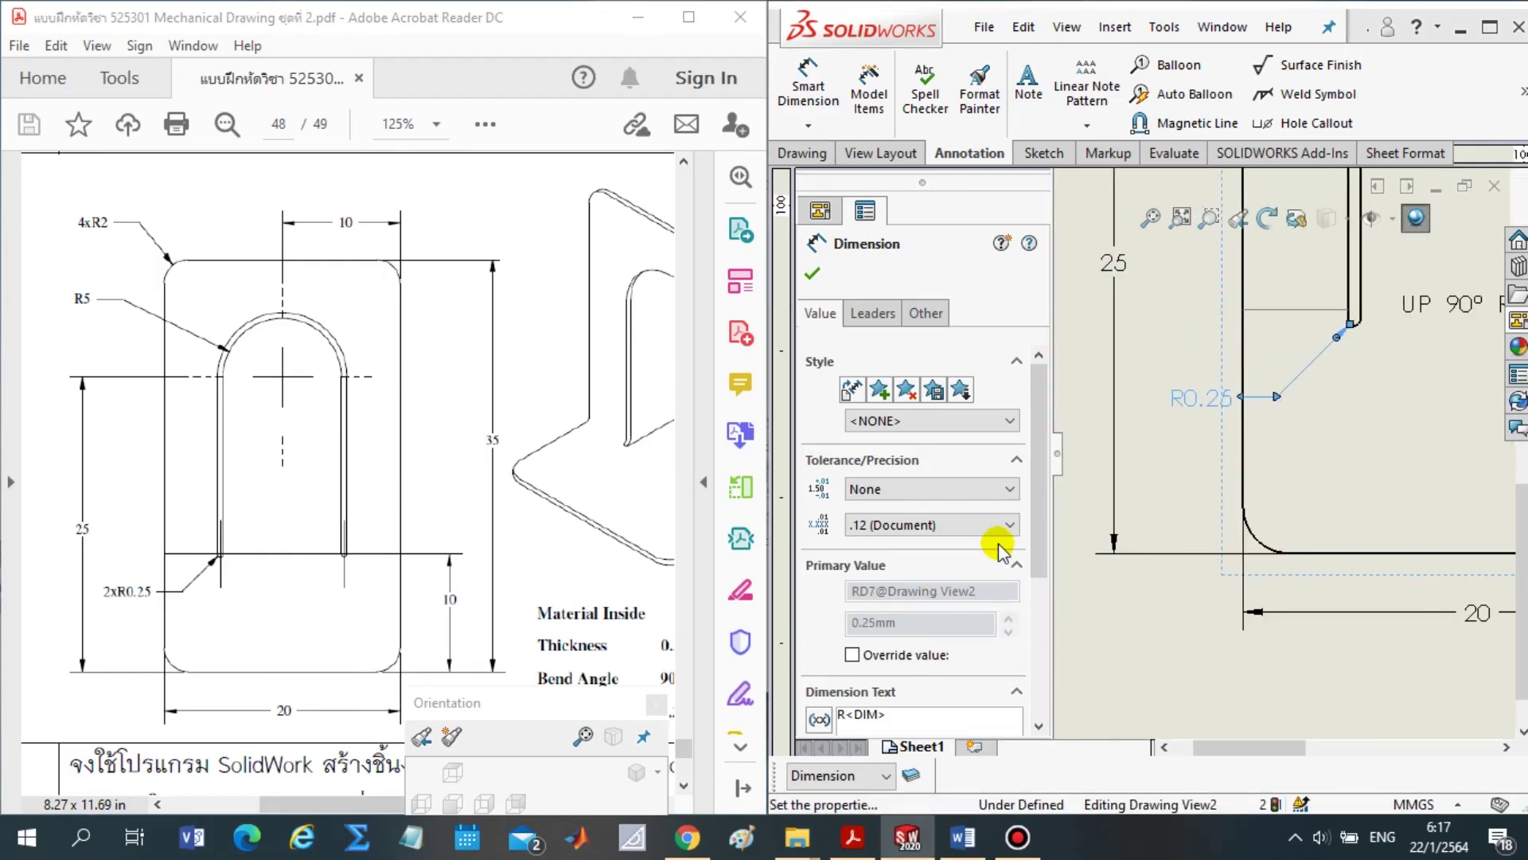
{"action": "scroll", "coordinate": [1011, 542], "scroll_direction": "down", "scroll_amount": 2}
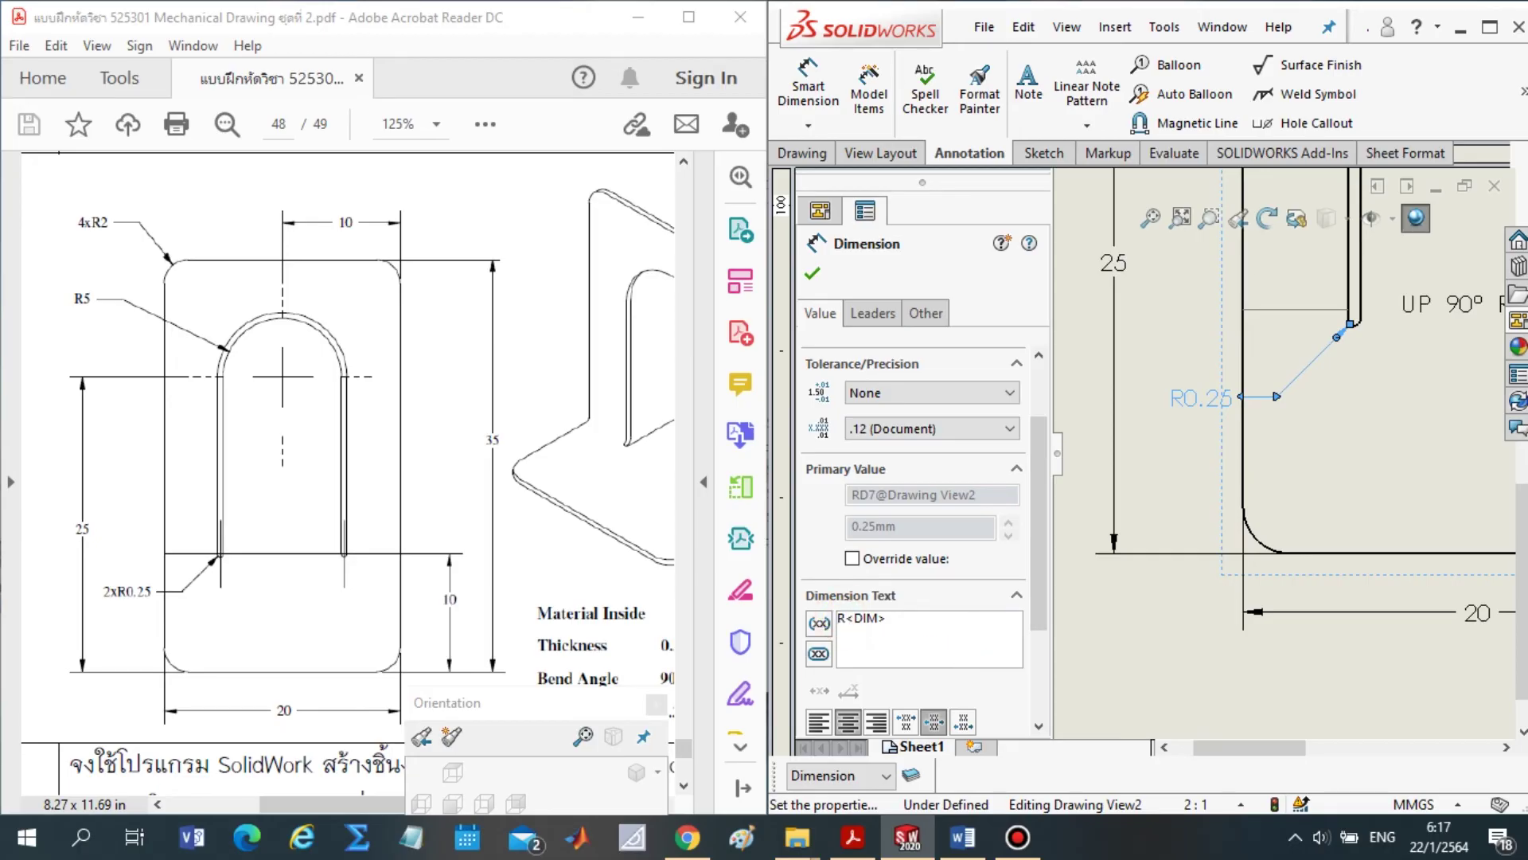
{"action": "type", "text": "2x"}
{"action": "left_click", "coordinate": [813, 273]}
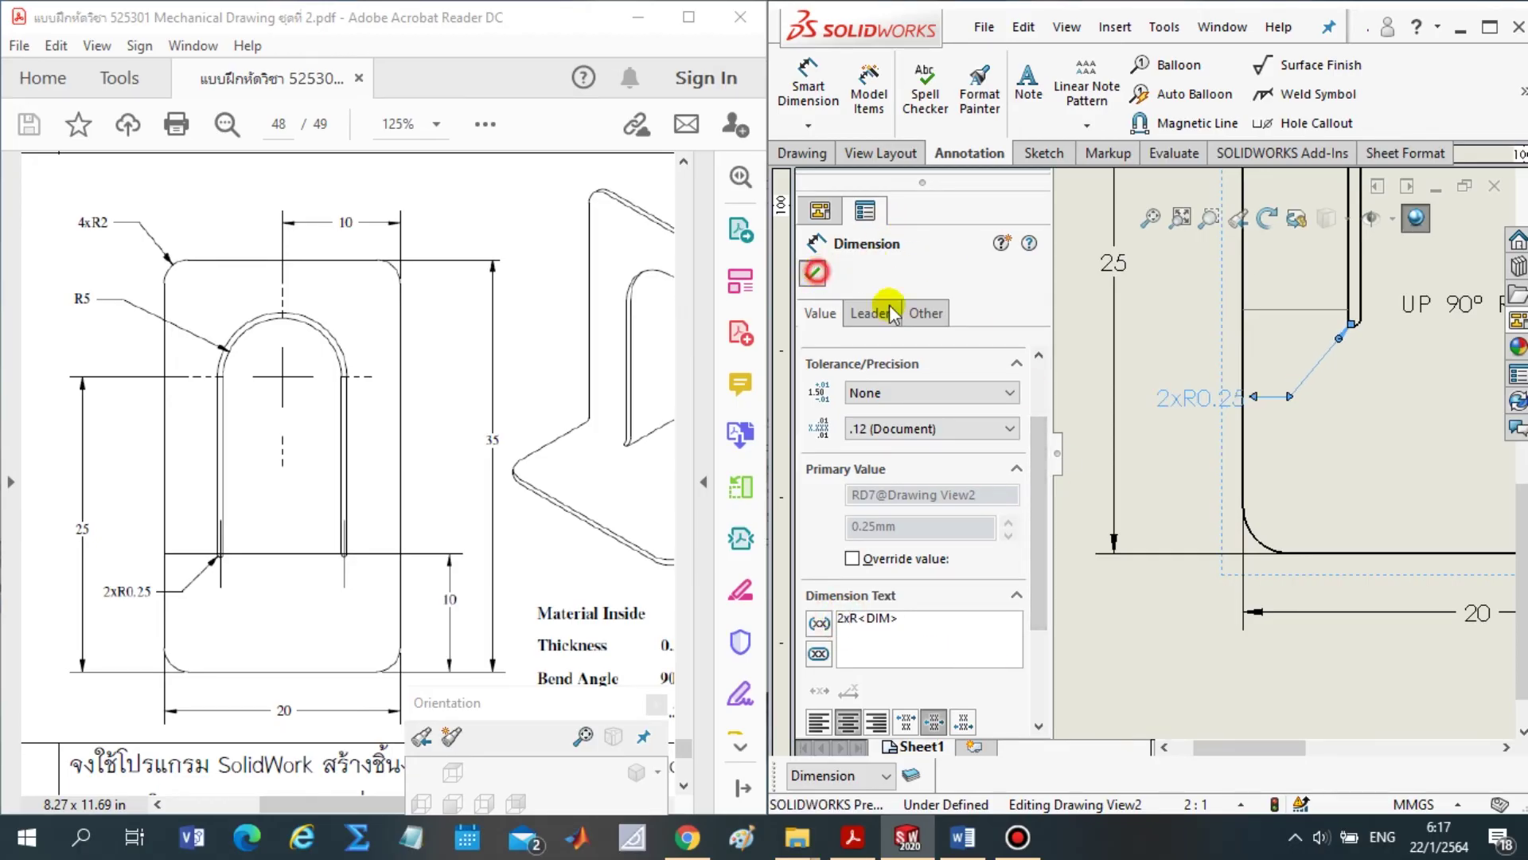
Label the corner radius 4xR2 and drag the R5 dimension lower on the sheet
{"action": "left_click", "coordinate": [1188, 402]}
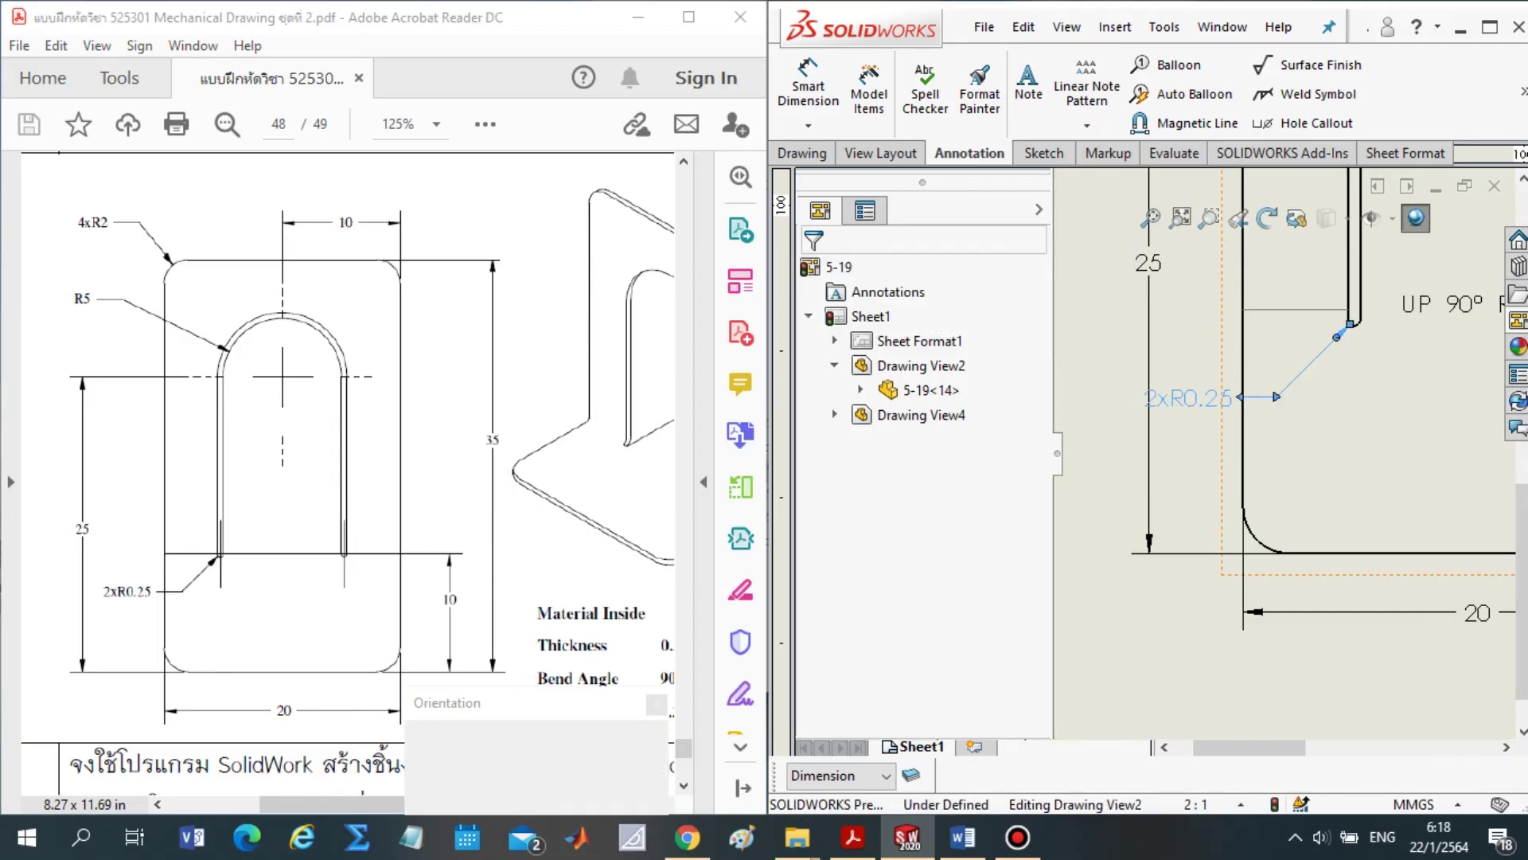
{"action": "left_click", "coordinate": [1130, 261]}
{"action": "scroll", "coordinate": [1289, 462], "scroll_direction": "up", "scroll_amount": 3}
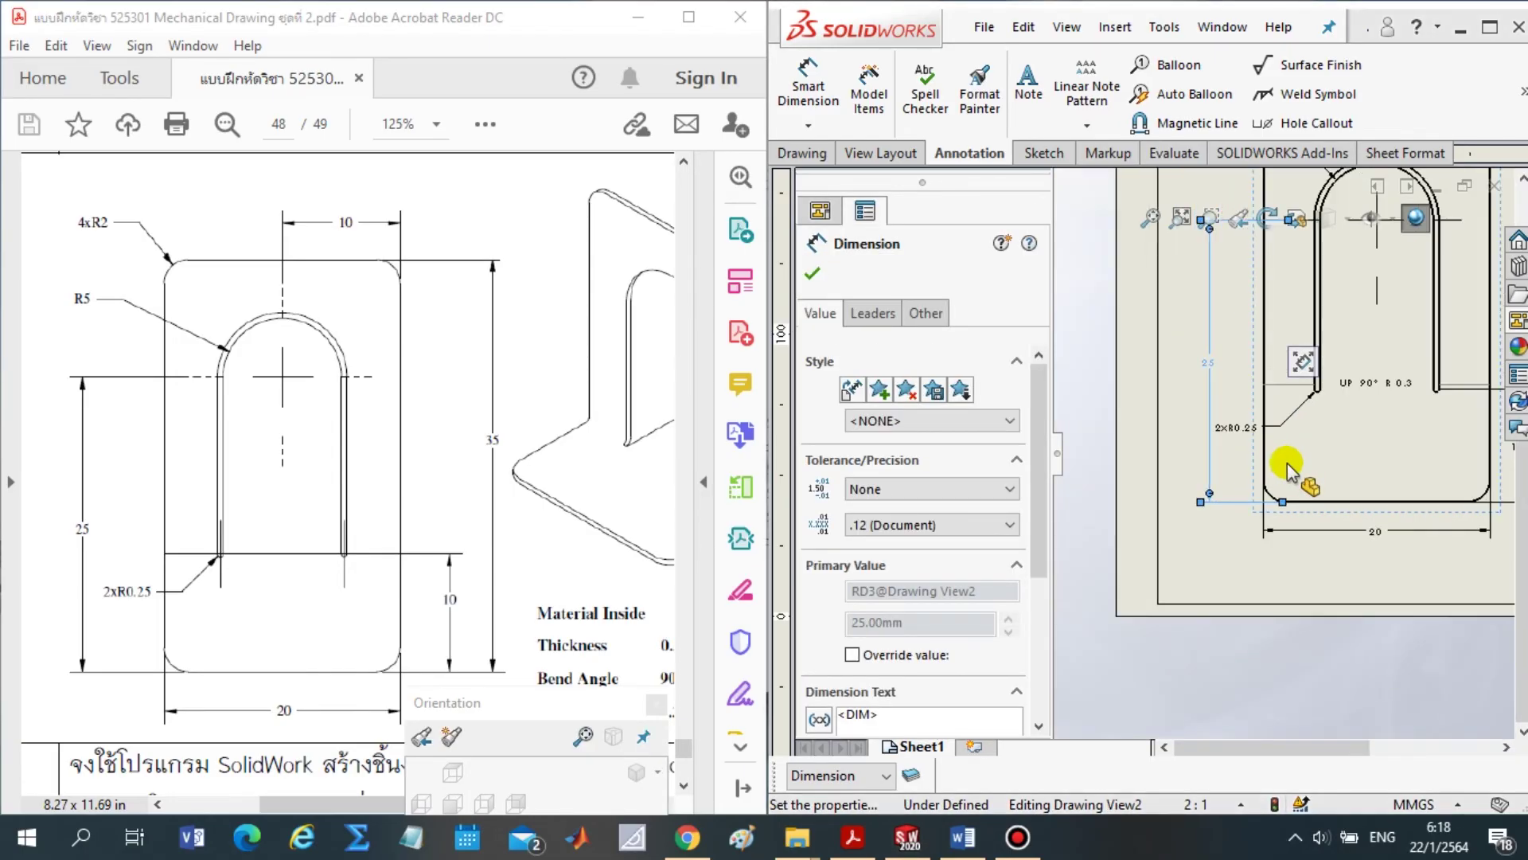
{"action": "scroll", "coordinate": [1290, 463], "scroll_direction": "up", "scroll_amount": 3}
{"action": "scroll", "coordinate": [1306, 341], "scroll_direction": "up", "scroll_amount": 2}
{"action": "scroll", "coordinate": [1290, 311], "scroll_direction": "down", "scroll_amount": 2}
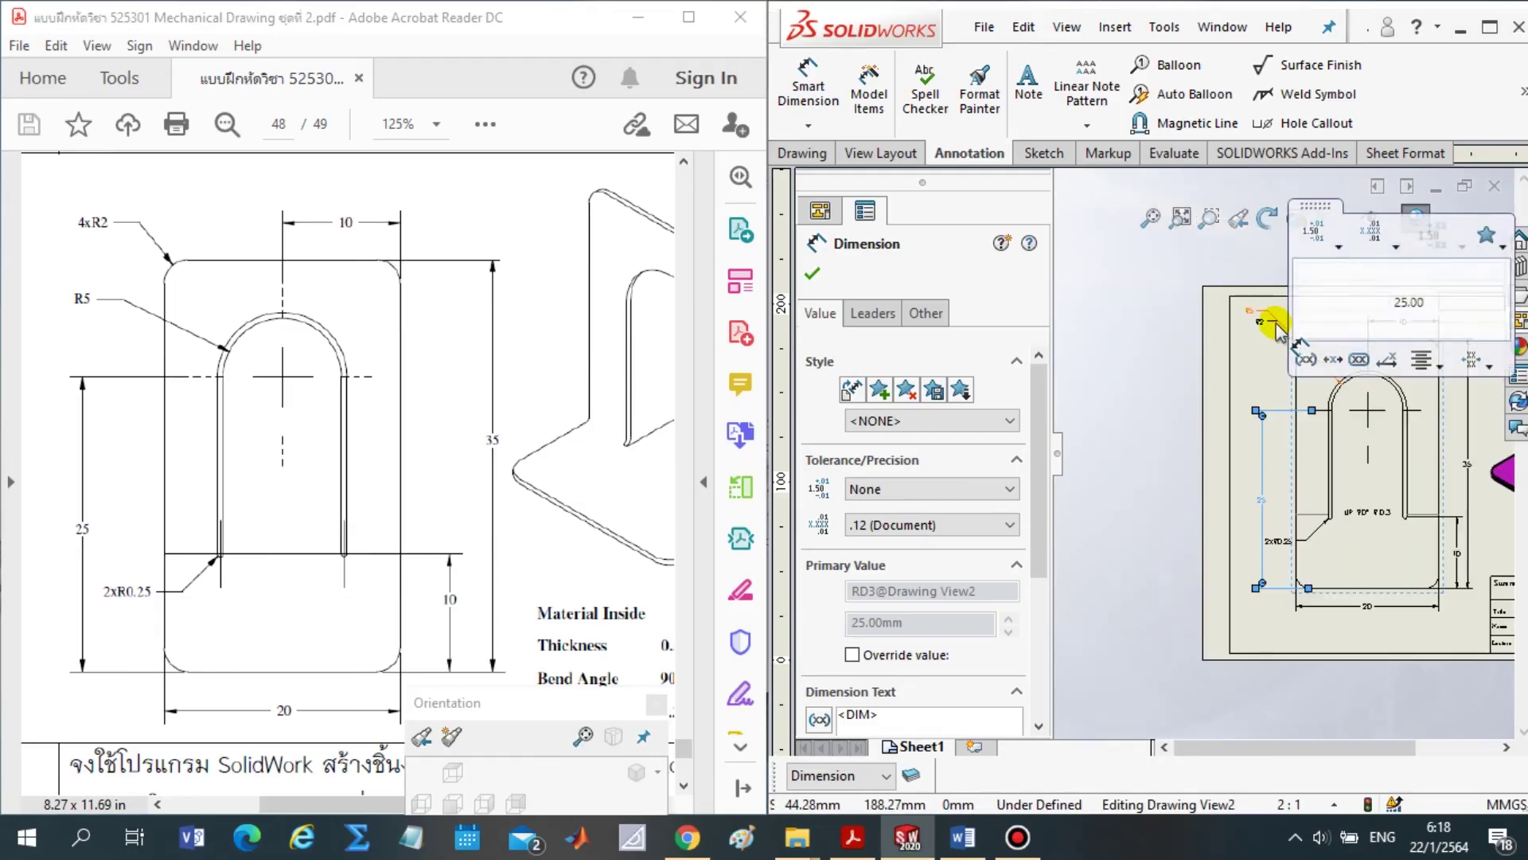
{"action": "scroll", "coordinate": [1270, 328], "scroll_direction": "down", "scroll_amount": 2}
{"action": "scroll", "coordinate": [1257, 404], "scroll_direction": "down", "scroll_amount": 1}
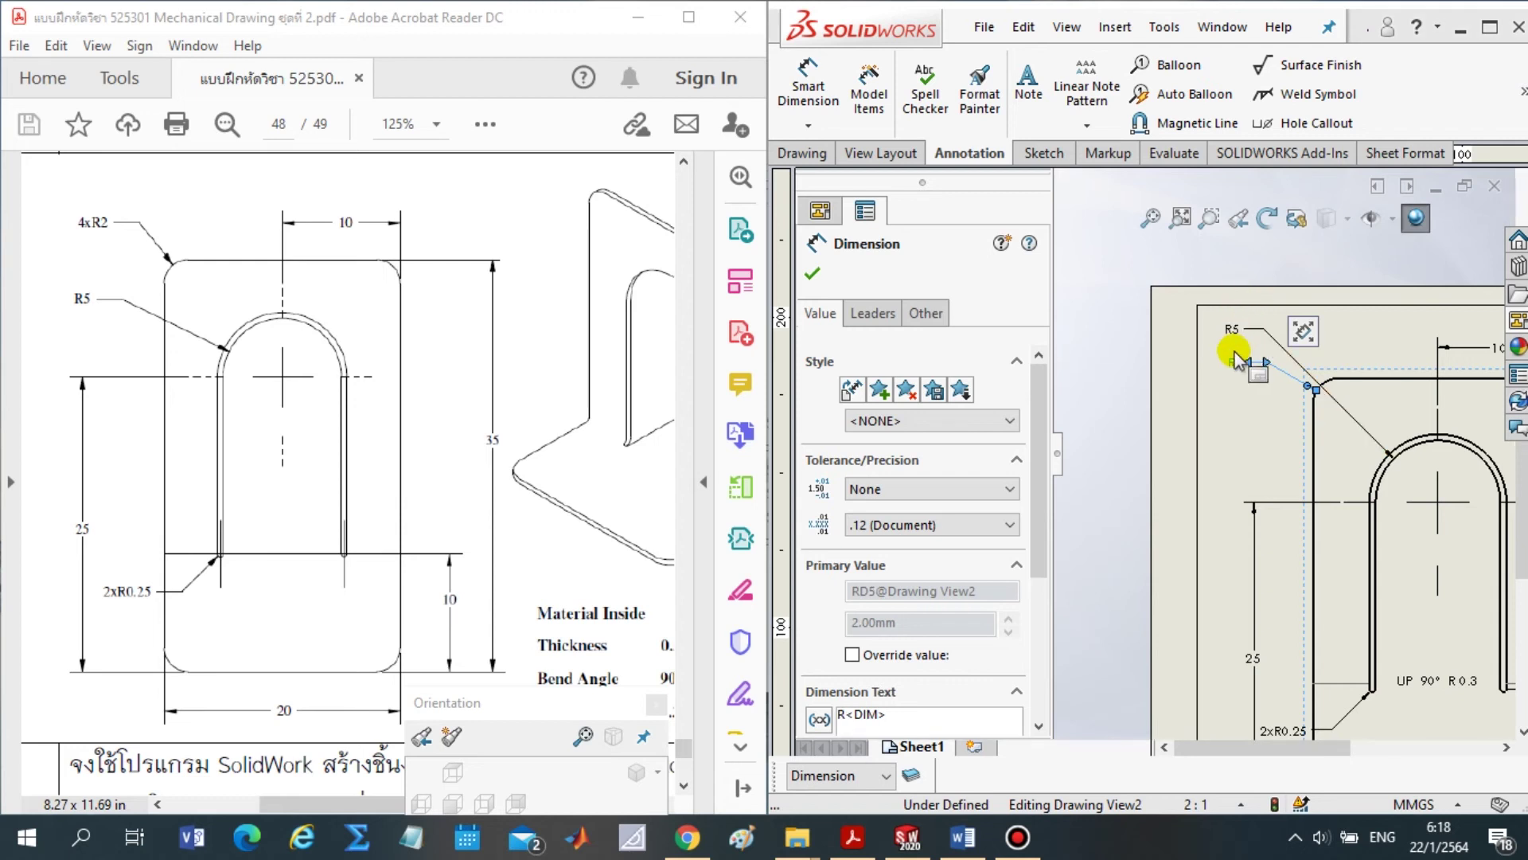
{"action": "left_click", "coordinate": [1235, 364]}
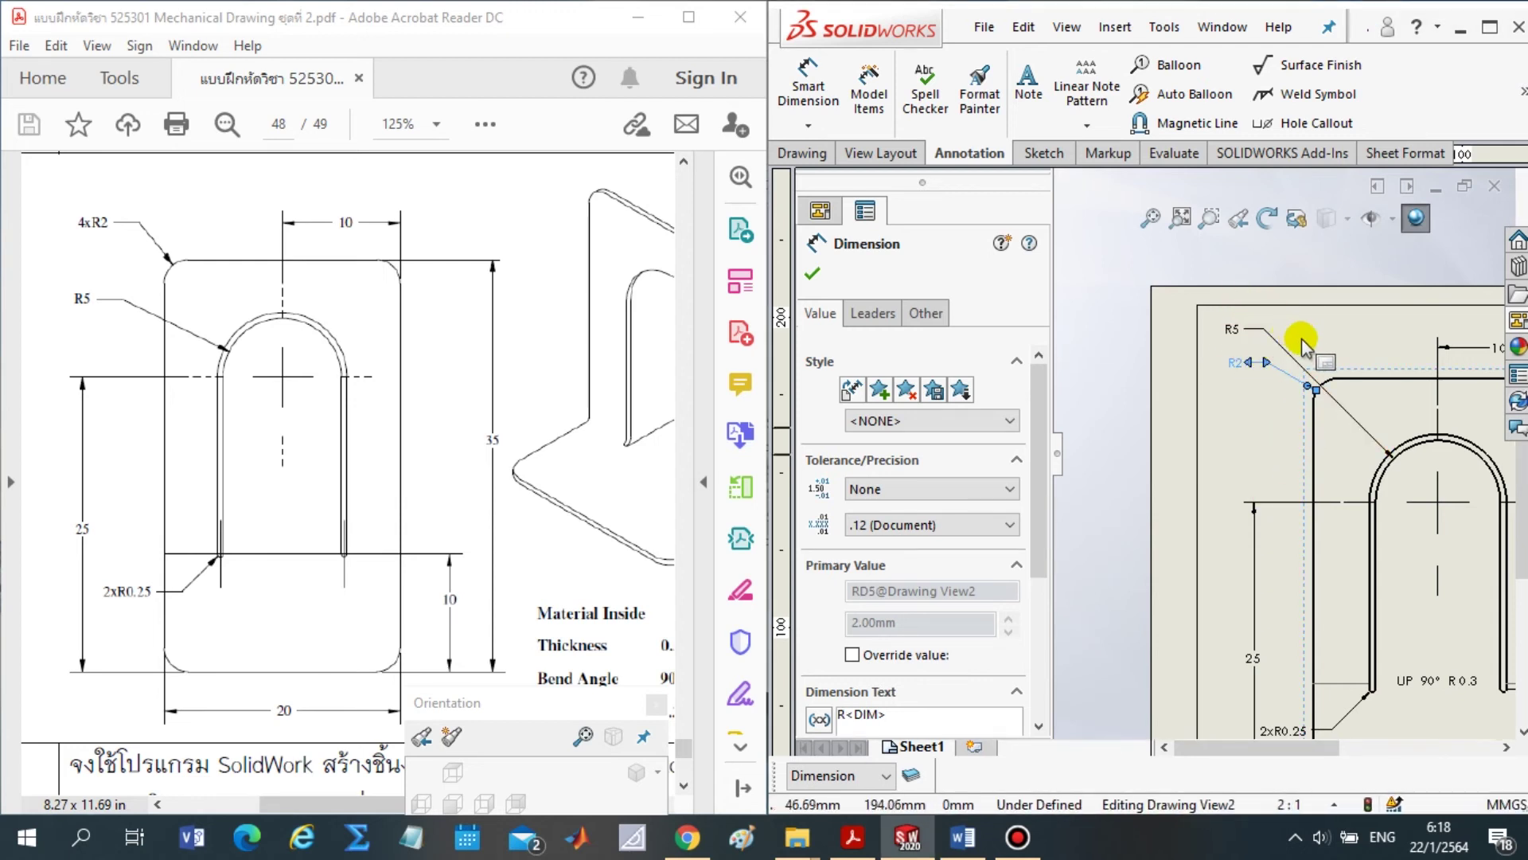
{"action": "scroll", "coordinate": [1274, 350], "scroll_direction": "down", "scroll_amount": 1}
{"action": "scroll", "coordinate": [1244, 364], "scroll_direction": "down", "scroll_amount": 1}
{"action": "mouse_move", "coordinate": [1183, 351]}
{"action": "left_mouse_down"}
{"action": "mouse_move", "coordinate": [1182, 454]}
{"action": "mouse_move", "coordinate": [1196, 384]}
{"action": "left_mouse_up"}
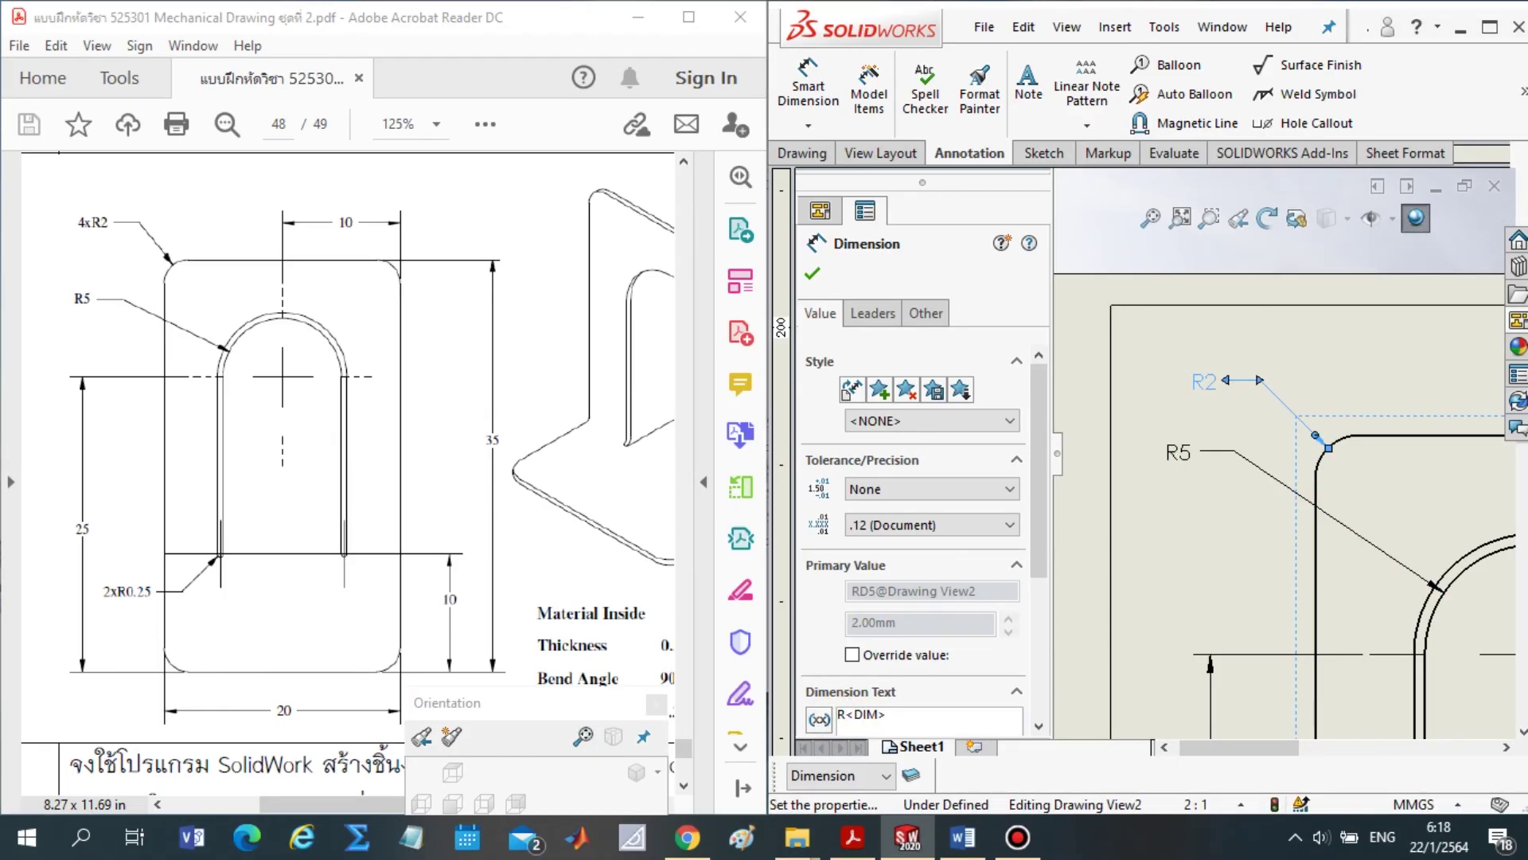
{"action": "type", "text": "4x"}
{"action": "left_click", "coordinate": [812, 273]}
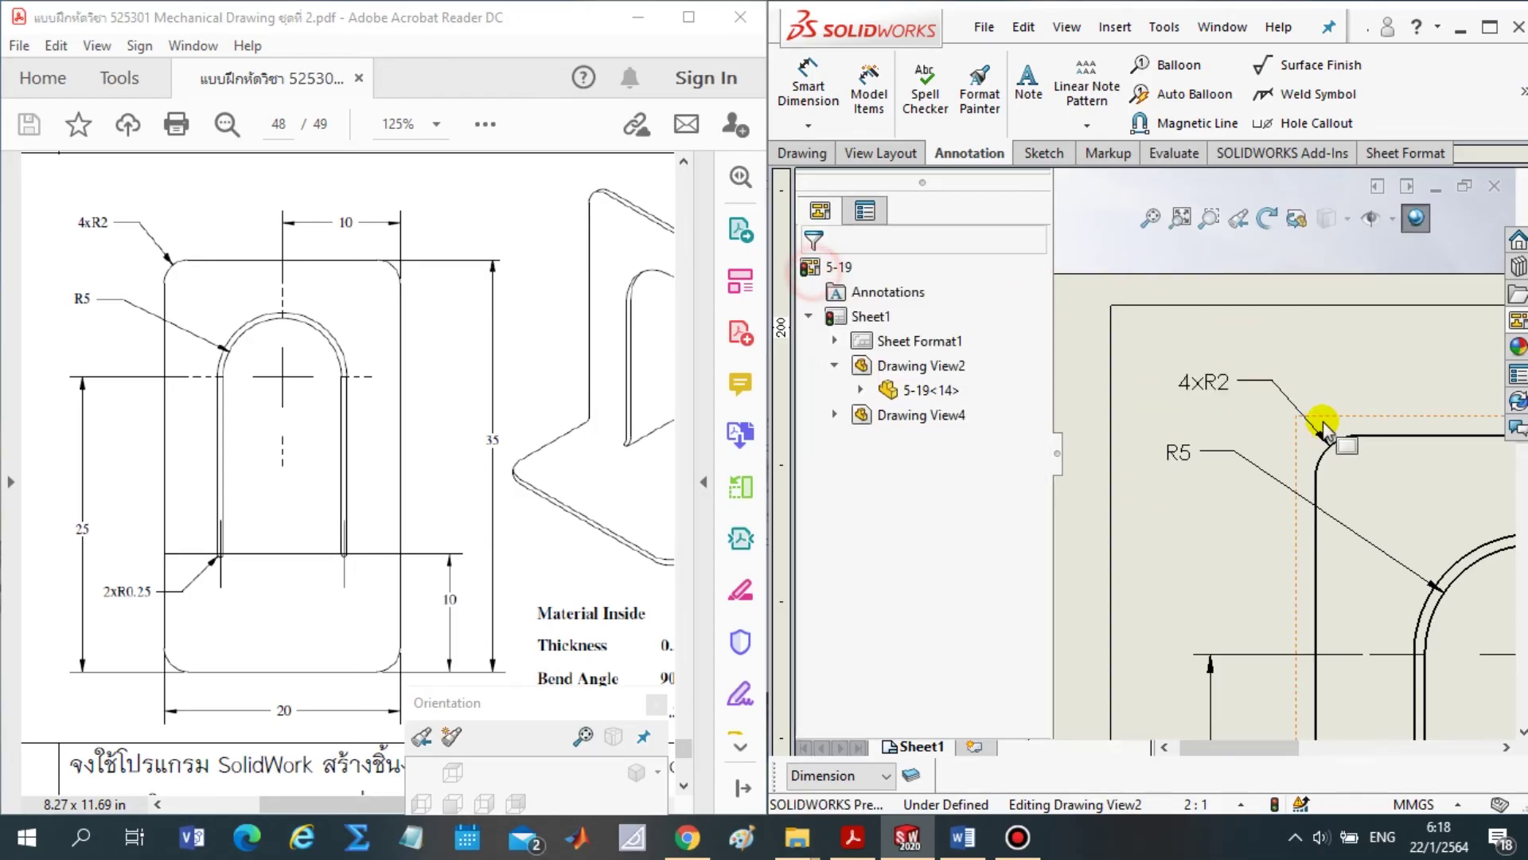
{"action": "scroll", "coordinate": [1263, 532], "scroll_direction": "up", "scroll_amount": 2}
{"action": "scroll", "coordinate": [1318, 557], "scroll_direction": "up", "scroll_amount": 2}
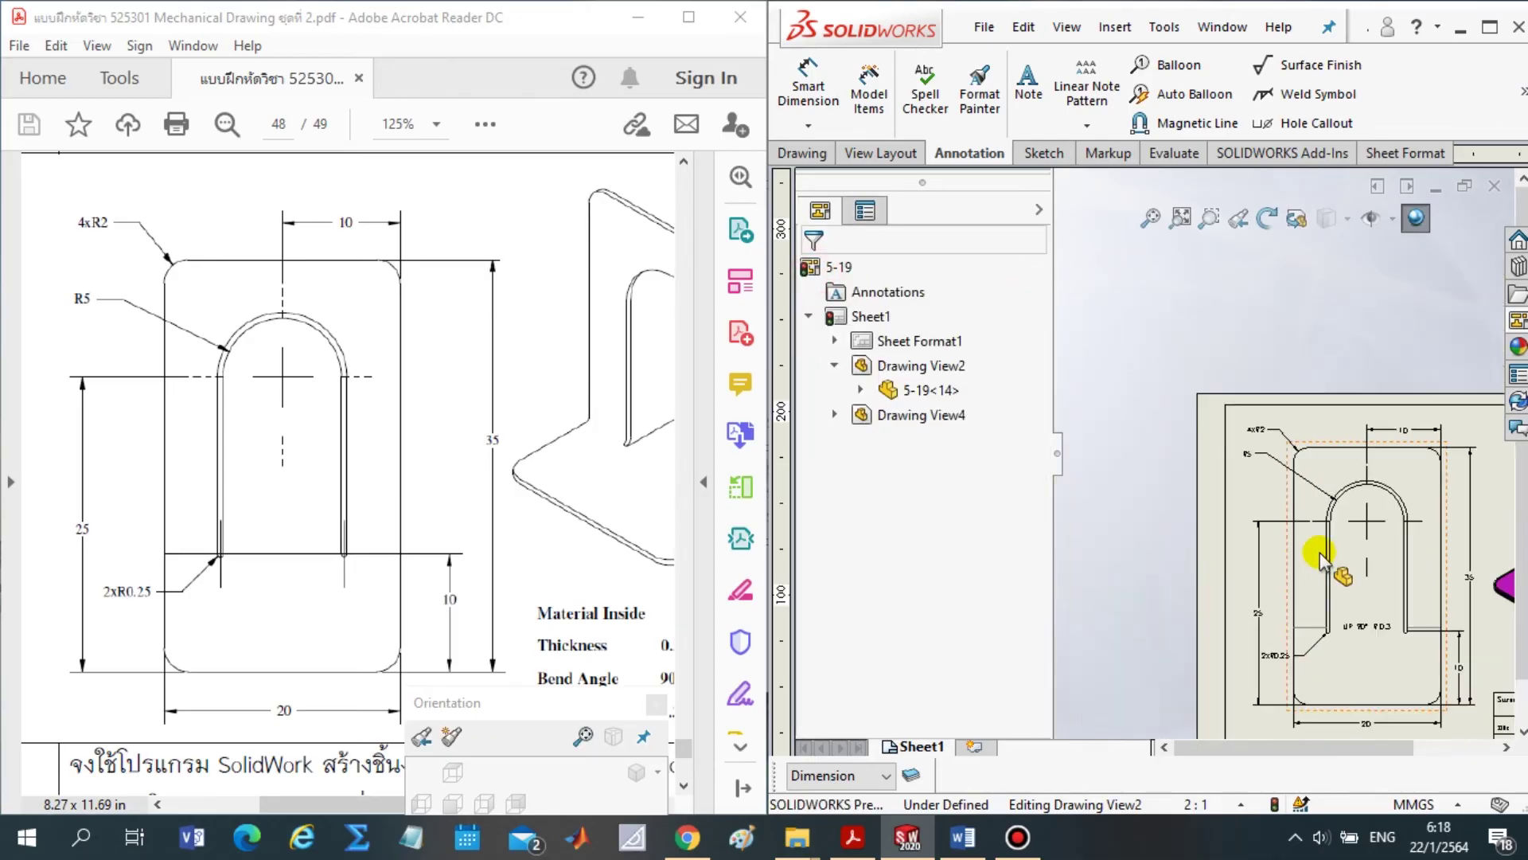
{"action": "scroll", "coordinate": [1382, 557], "scroll_direction": "up", "scroll_amount": 2}
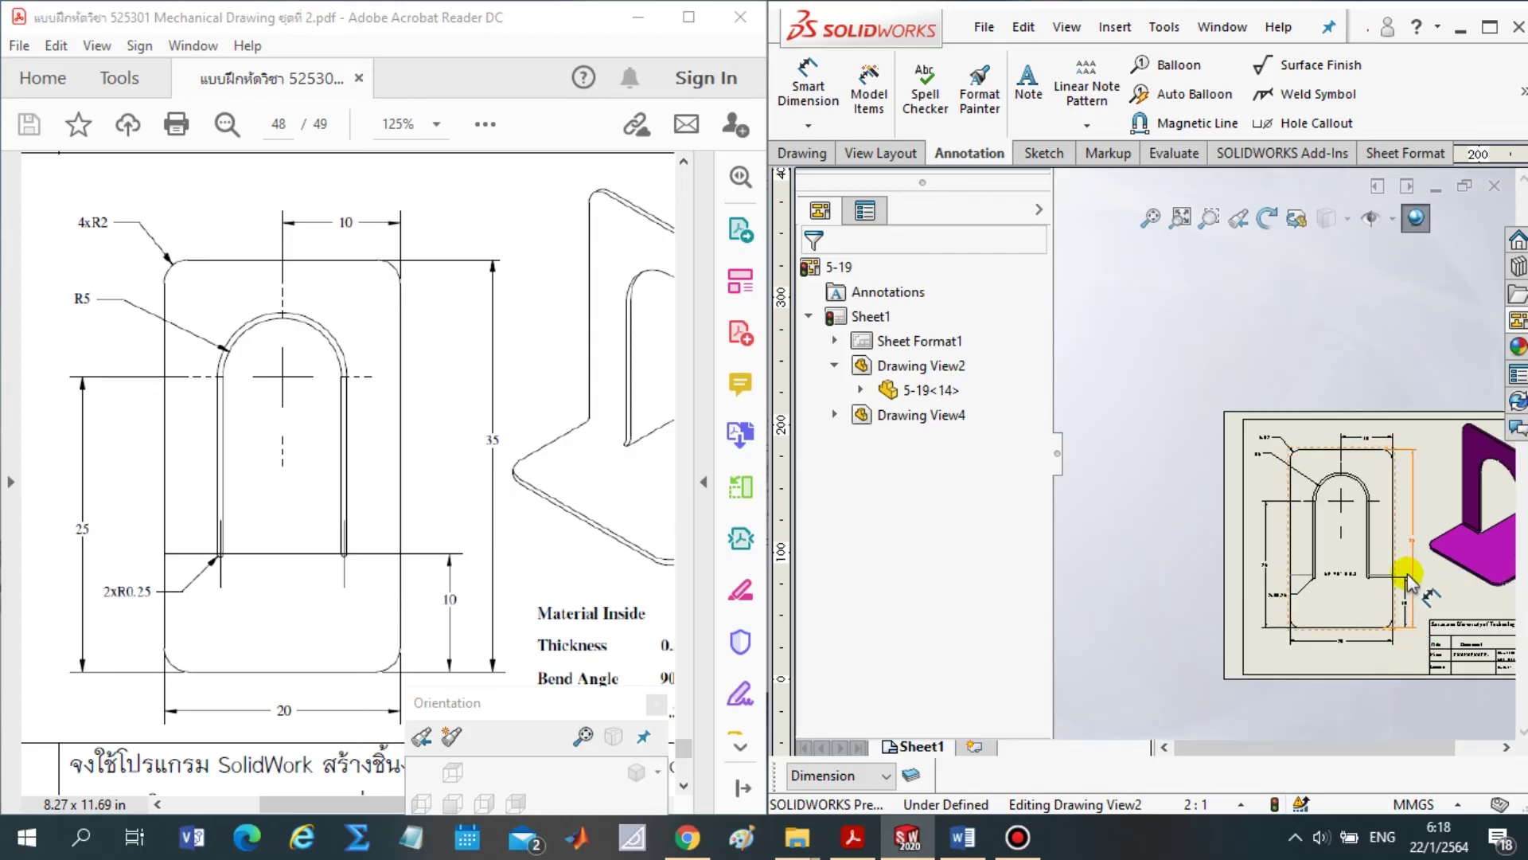
Move the view orientation panel out of the way of the drawing
{"action": "scroll", "coordinate": [1349, 593], "scroll_direction": "up", "scroll_amount": 2}
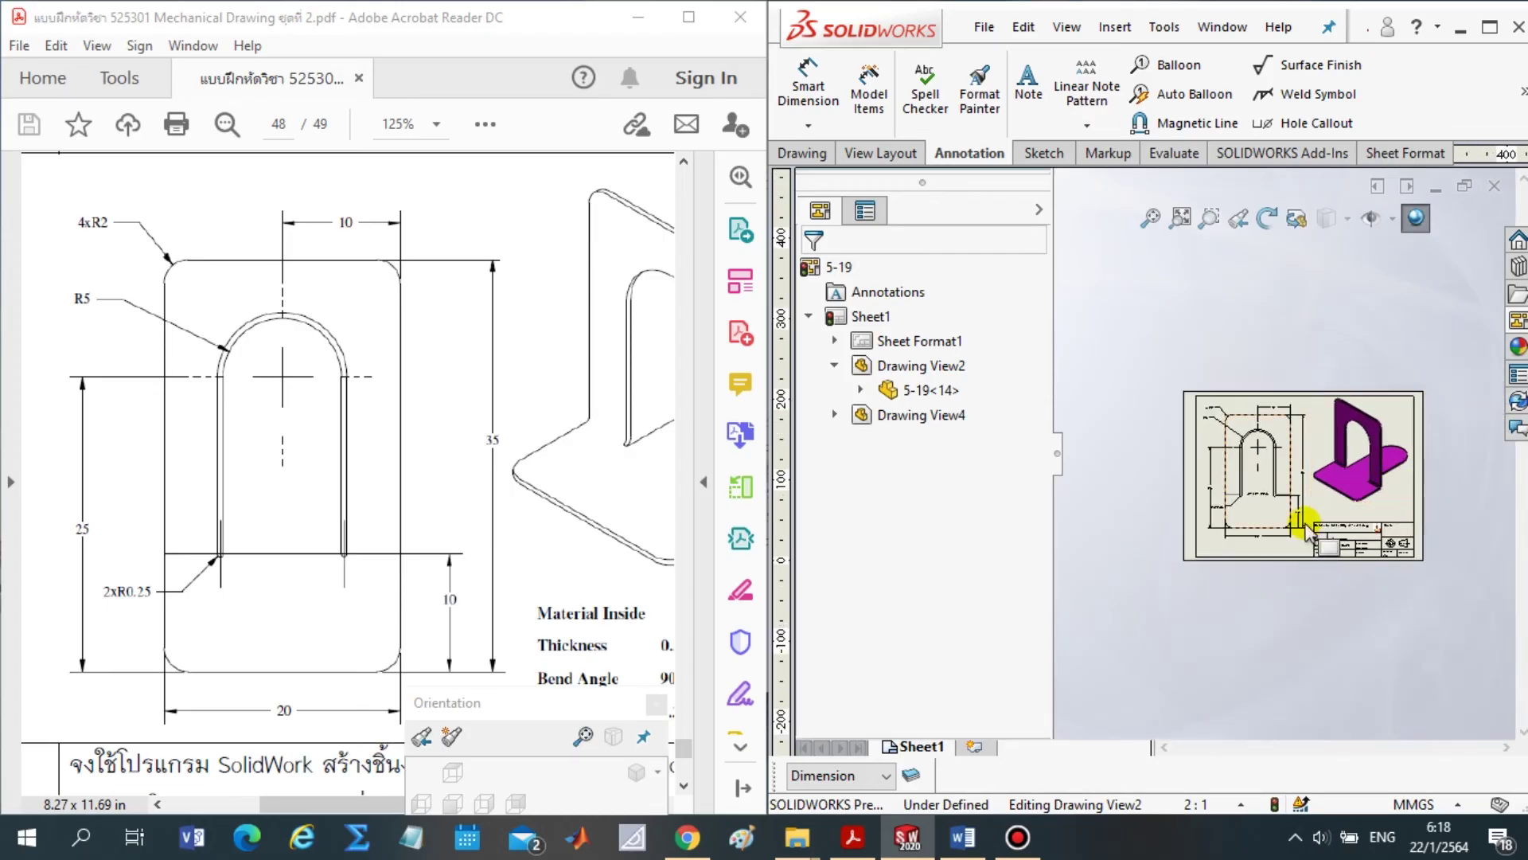
{"action": "scroll", "coordinate": [1305, 527], "scroll_direction": "down", "scroll_amount": 1}
{"action": "scroll", "coordinate": [1345, 513], "scroll_direction": "down", "scroll_amount": 3}
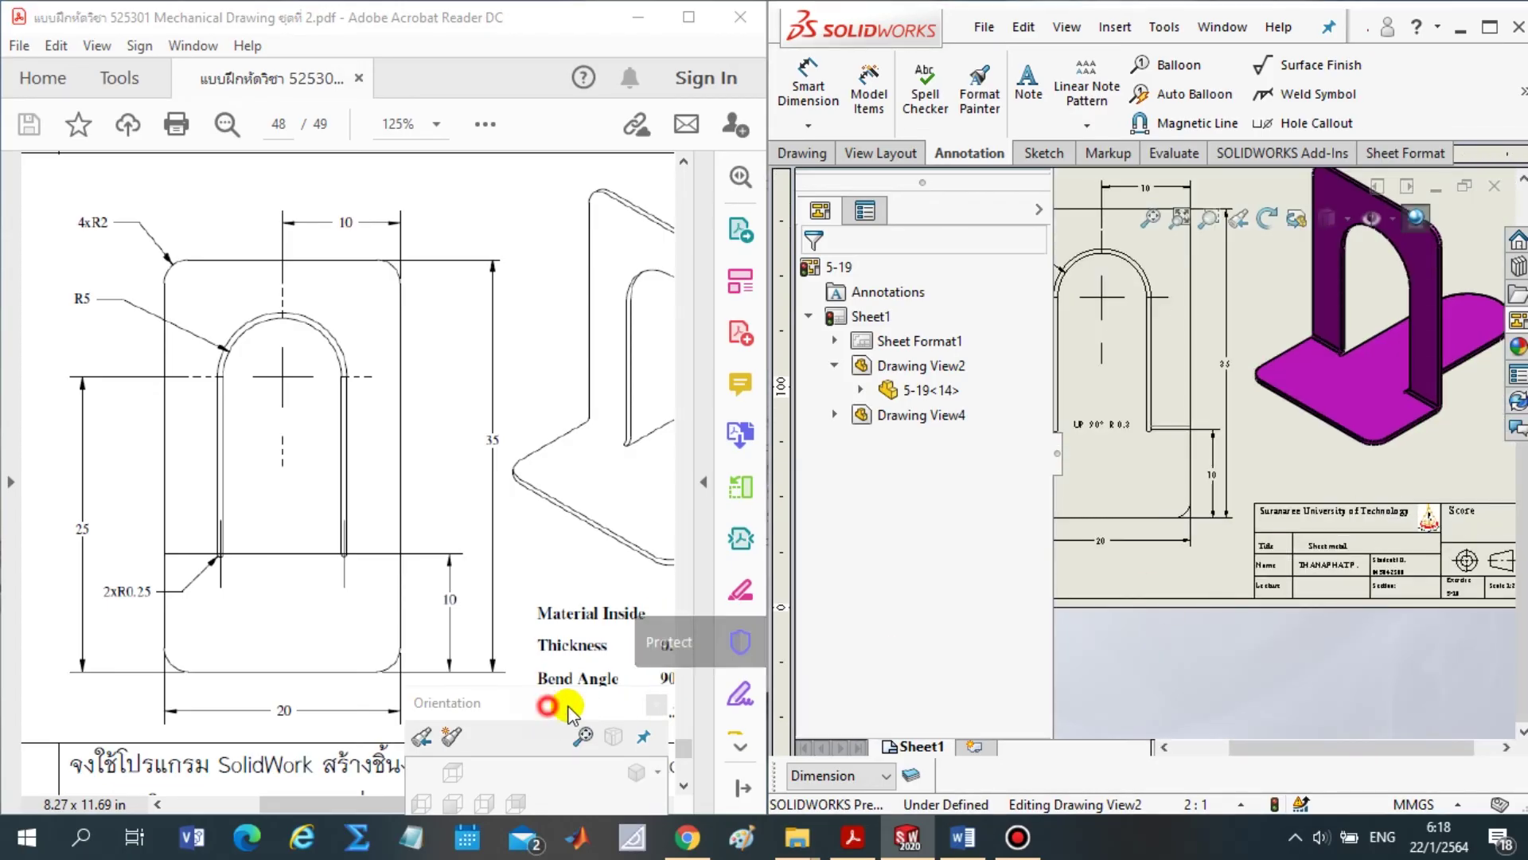
{"action": "left_click_drag", "start_coordinate": [568, 711], "coordinate": [904, 689]}
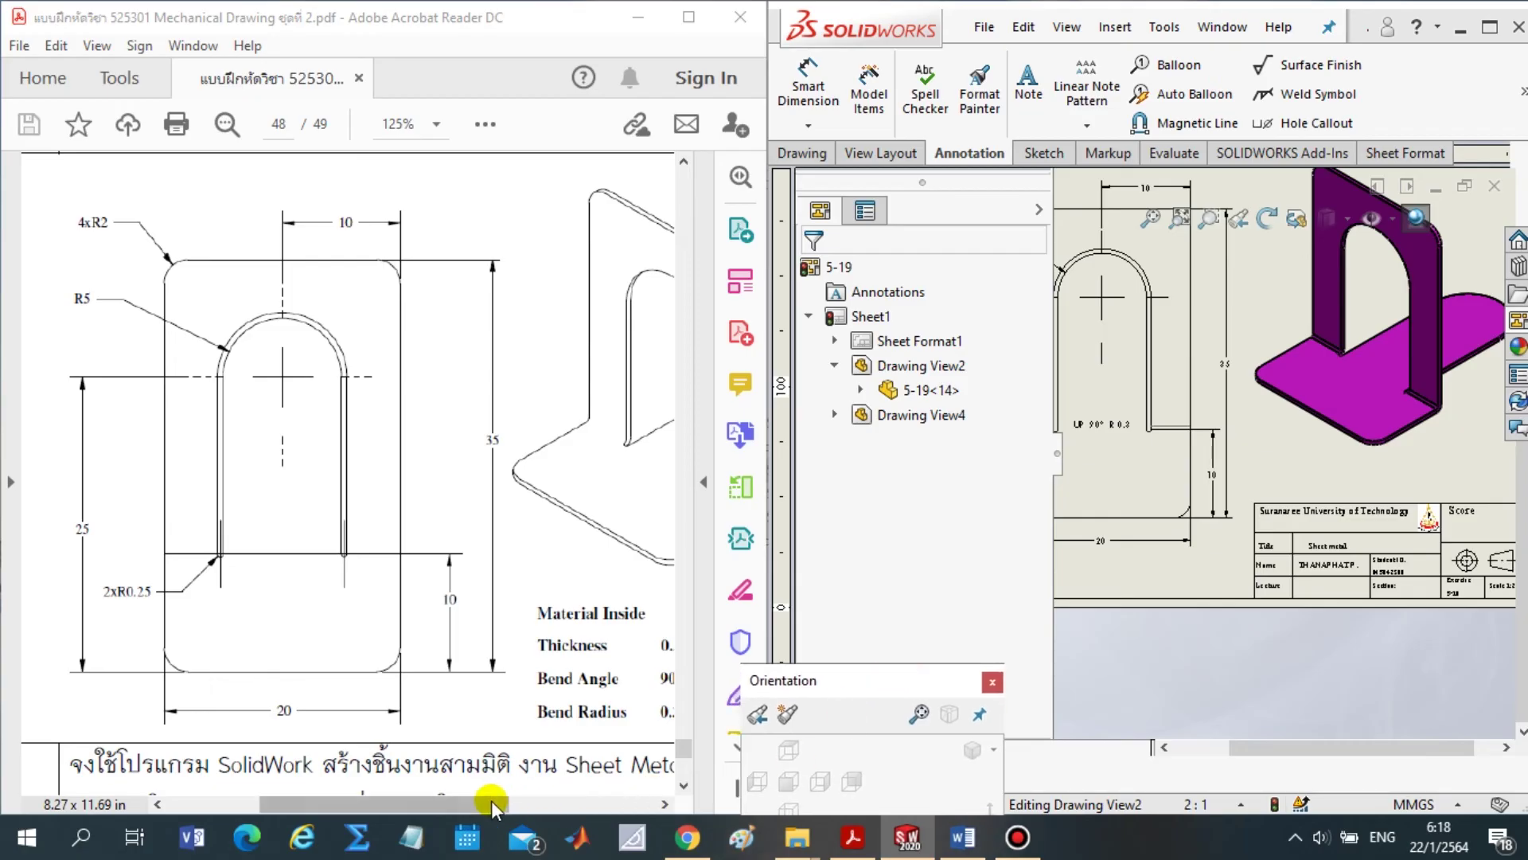
{"action": "left_click_drag", "start_coordinate": [490, 800], "coordinate": [593, 801]}
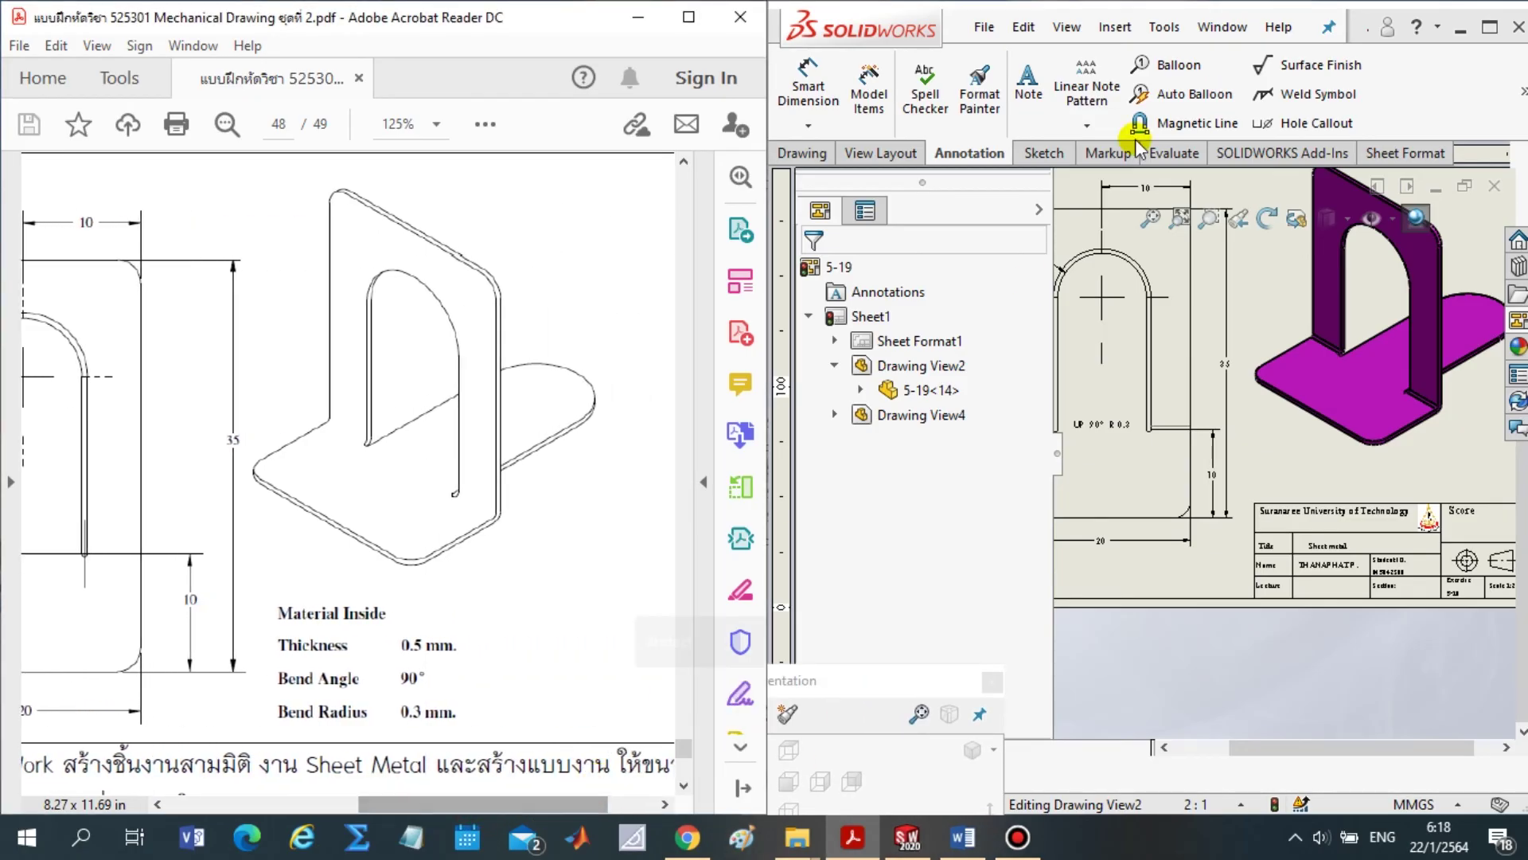
Place an empty note above the title block beside the isometric view
{"action": "left_click", "coordinate": [1023, 75]}
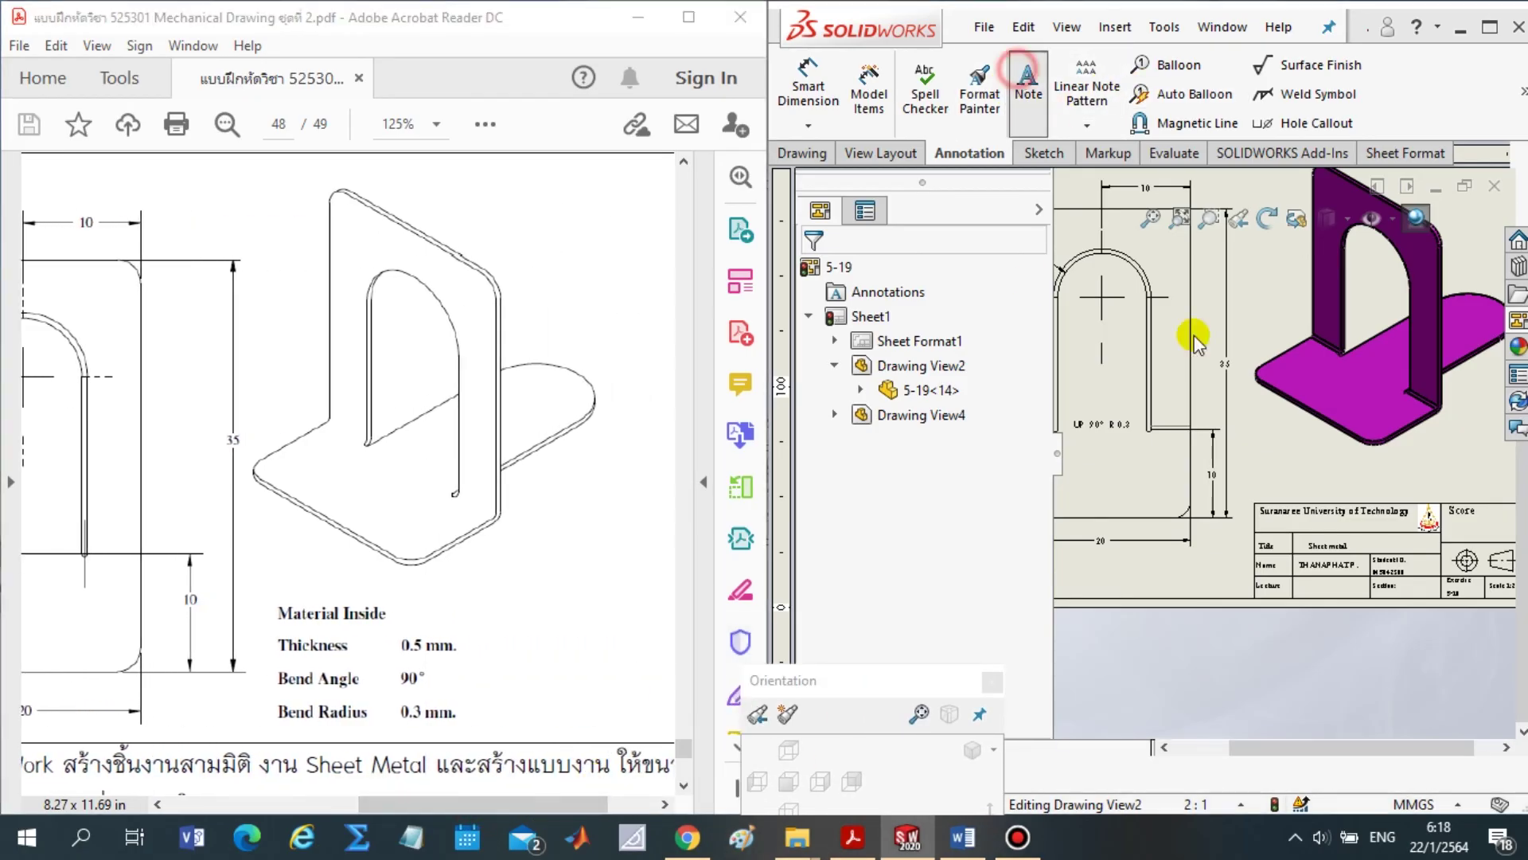
{"action": "left_click", "coordinate": [1251, 438]}
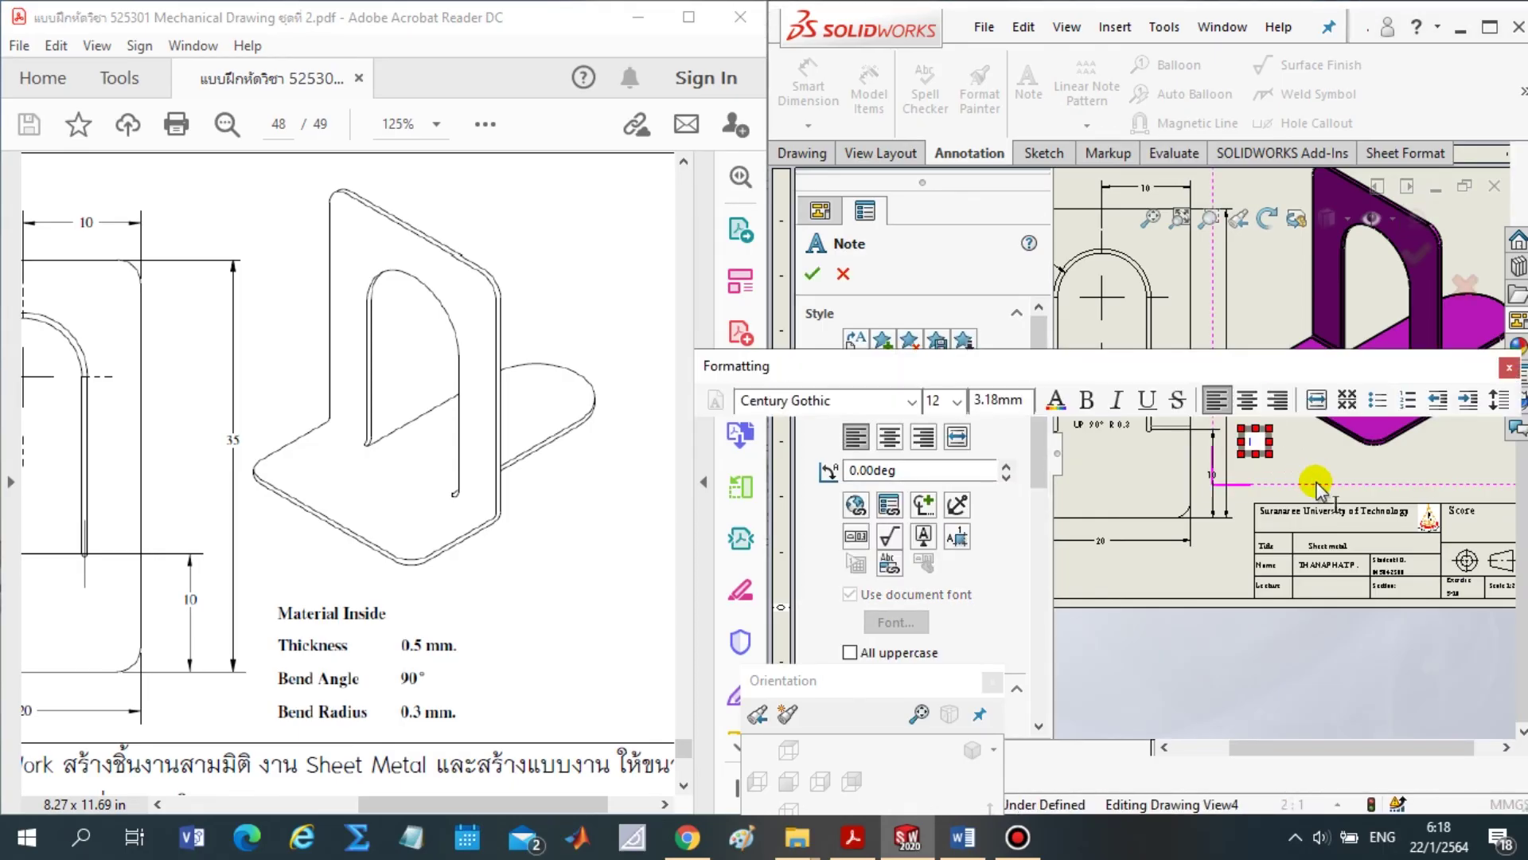
{"action": "scroll", "coordinate": [1321, 533], "scroll_direction": "up", "scroll_amount": 5}
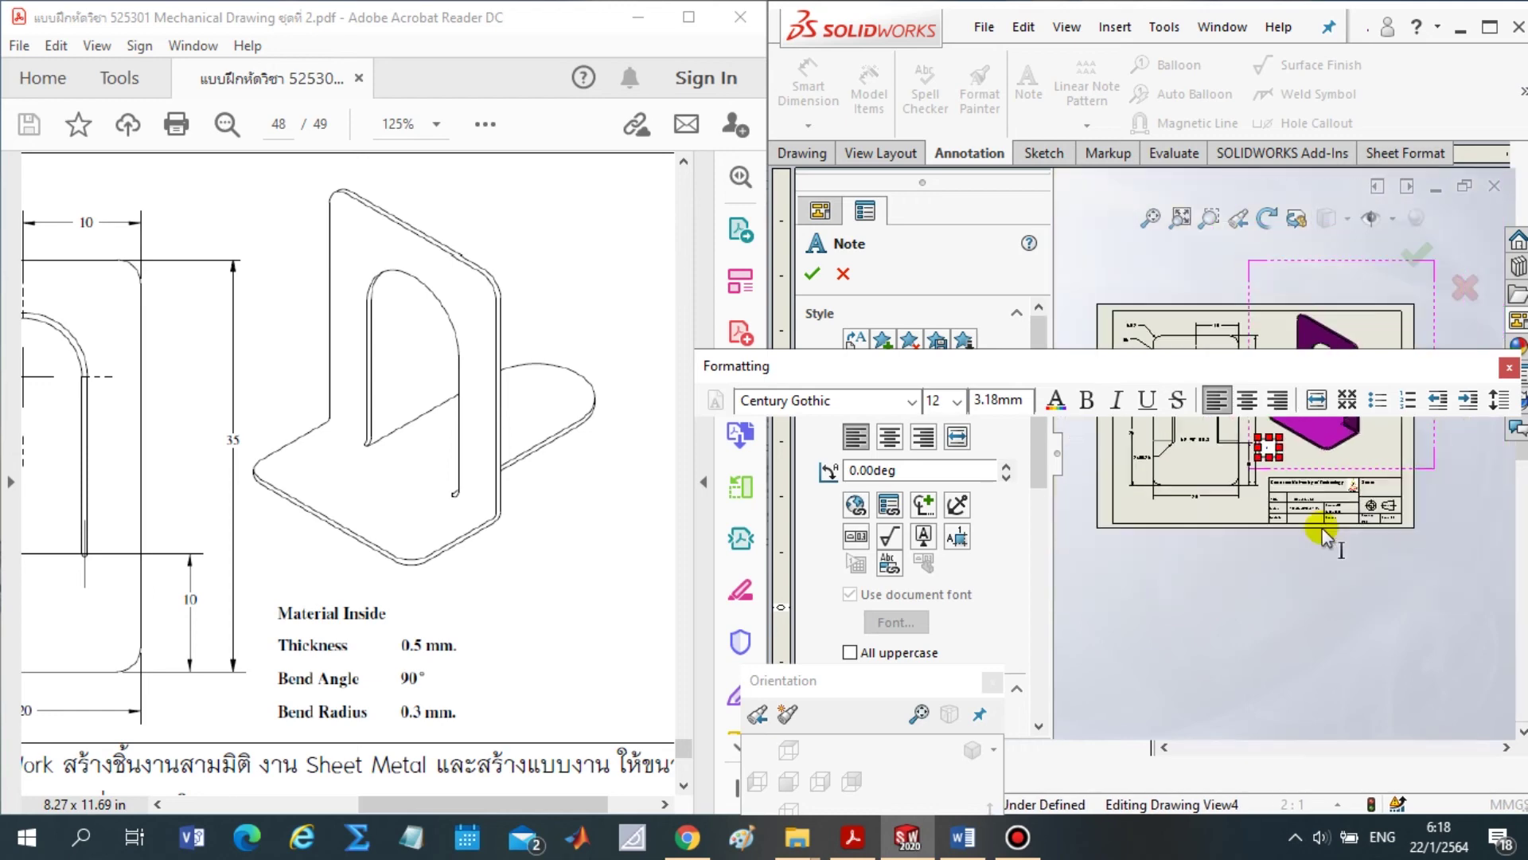
{"action": "scroll", "coordinate": [1313, 525], "scroll_direction": "down", "scroll_amount": 2}
{"action": "scroll", "coordinate": [1298, 517], "scroll_direction": "down", "scroll_amount": 2}
{"action": "scroll", "coordinate": [1292, 486], "scroll_direction": "down", "scroll_amount": 2}
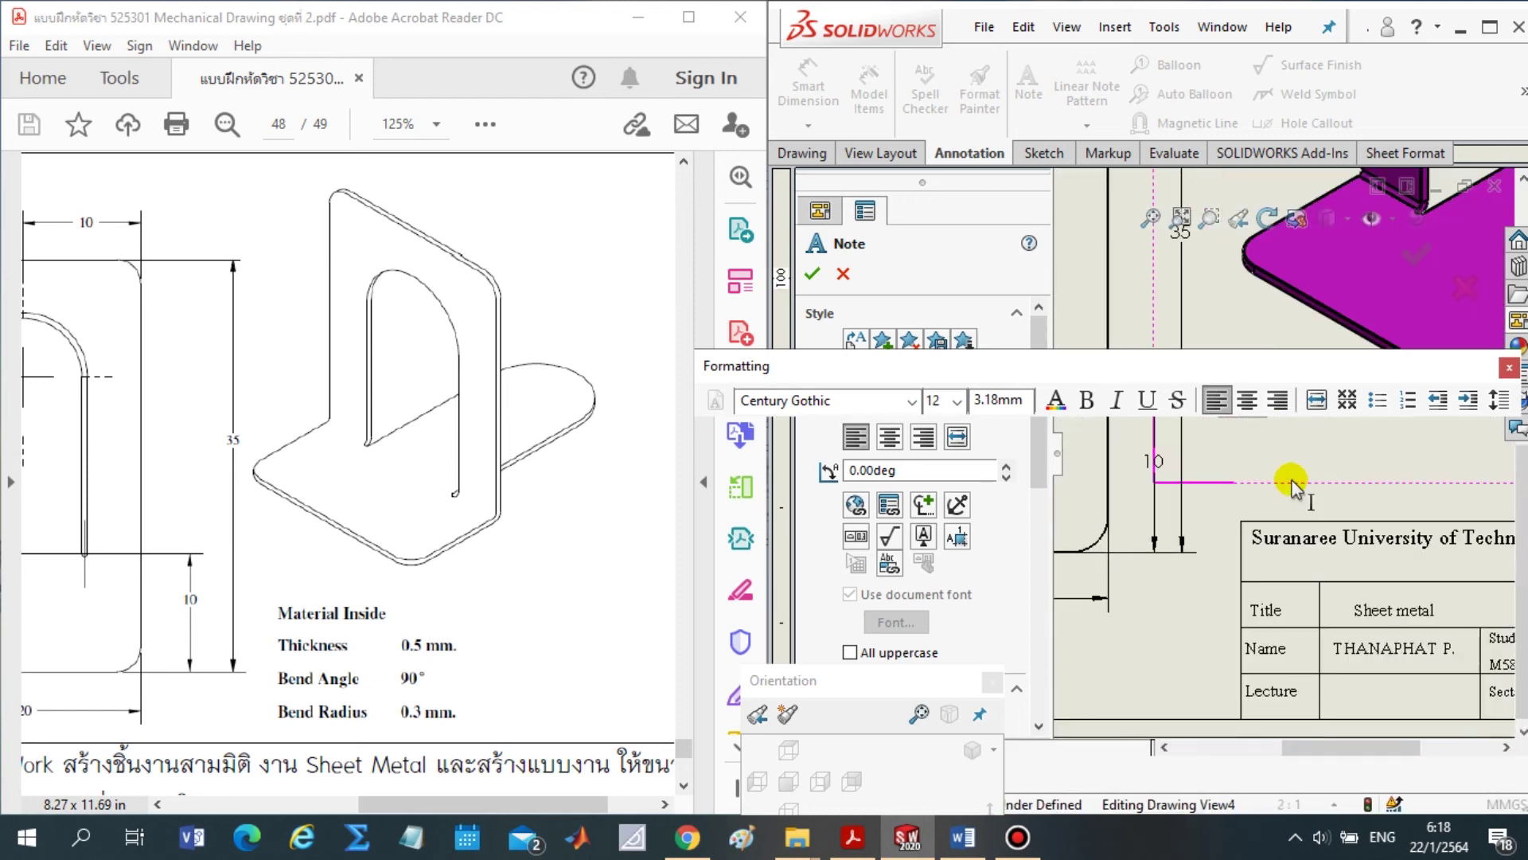
{"action": "scroll", "coordinate": [1250, 485], "scroll_direction": "up", "scroll_amount": 2}
{"action": "scroll", "coordinate": [1201, 430], "scroll_direction": "up", "scroll_amount": 2}
{"action": "scroll", "coordinate": [1201, 366], "scroll_direction": "up", "scroll_amount": 2}
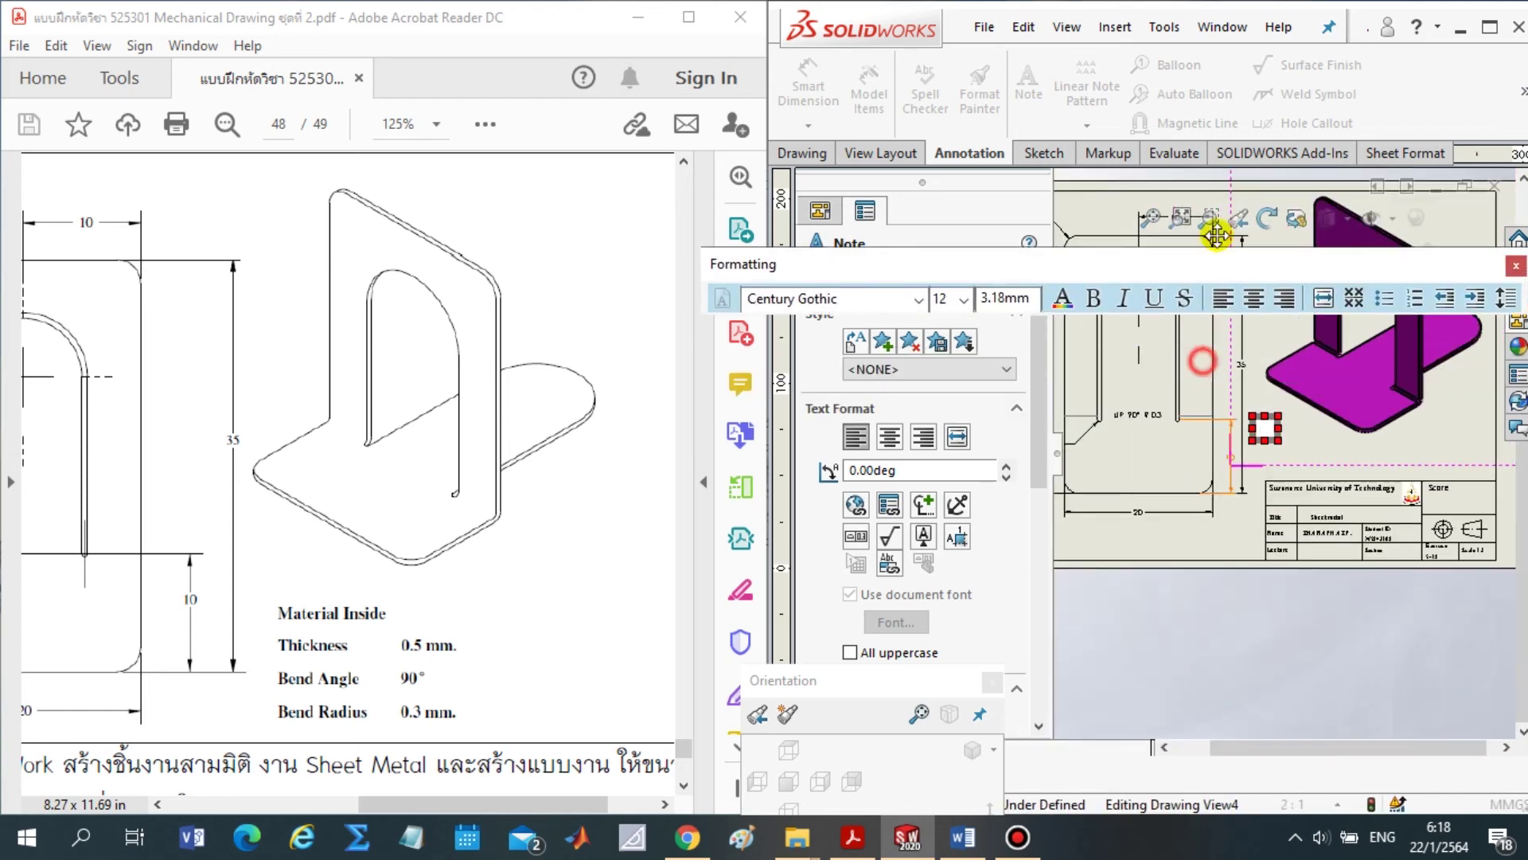
{"action": "scroll", "coordinate": [1265, 430], "scroll_direction": "down", "scroll_amount": 1}
{"action": "scroll", "coordinate": [1266, 430], "scroll_direction": "down", "scroll_amount": 2}
{"action": "scroll", "coordinate": [1273, 446], "scroll_direction": "down", "scroll_amount": 1}
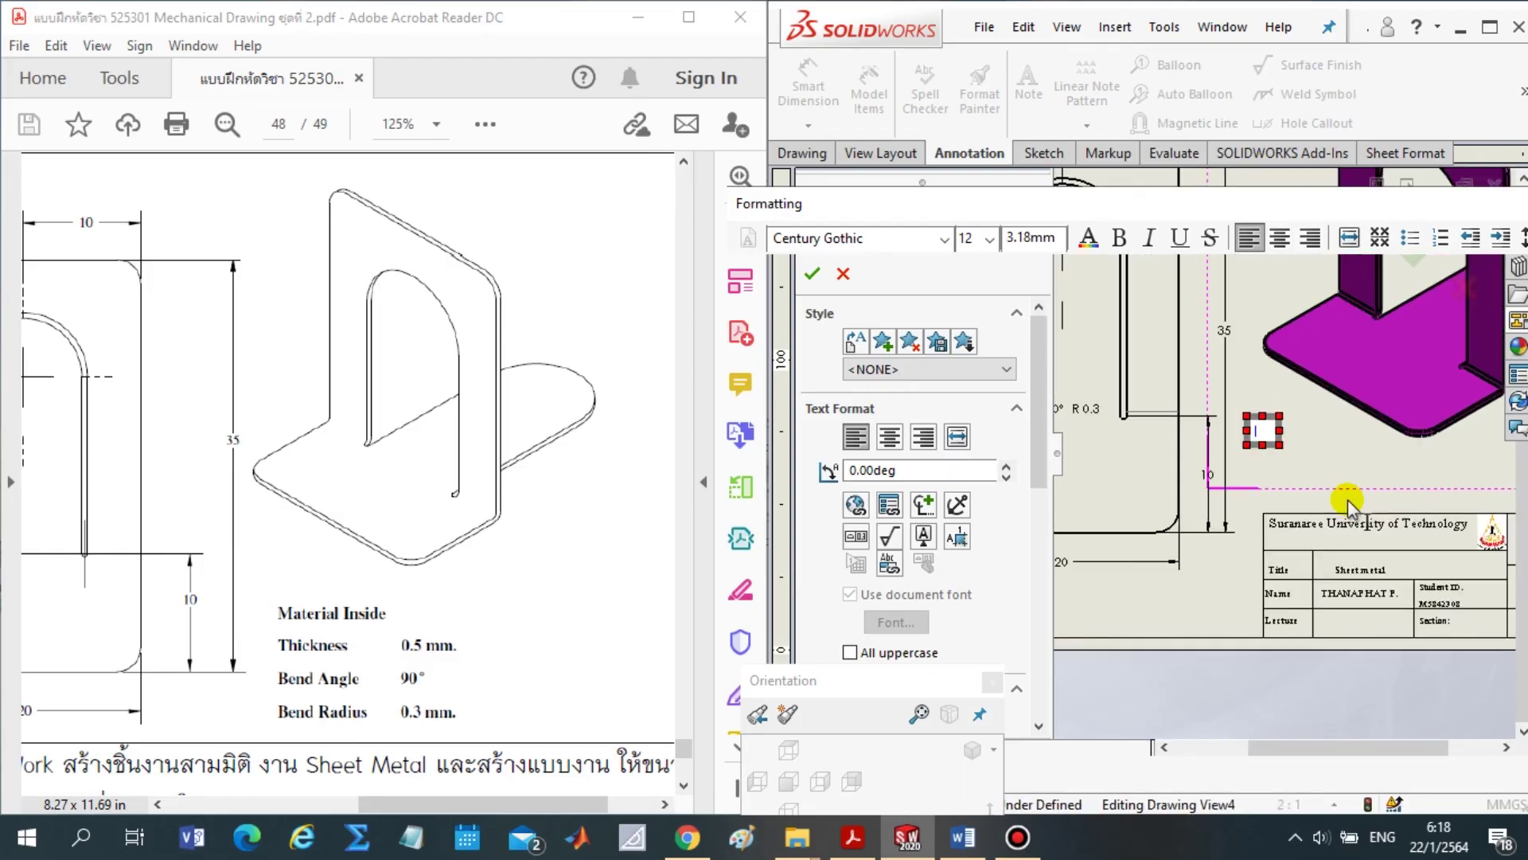
Start the note with the Material Inside and Thickness 0.5 lines
{"action": "type", "text": "Matl"}
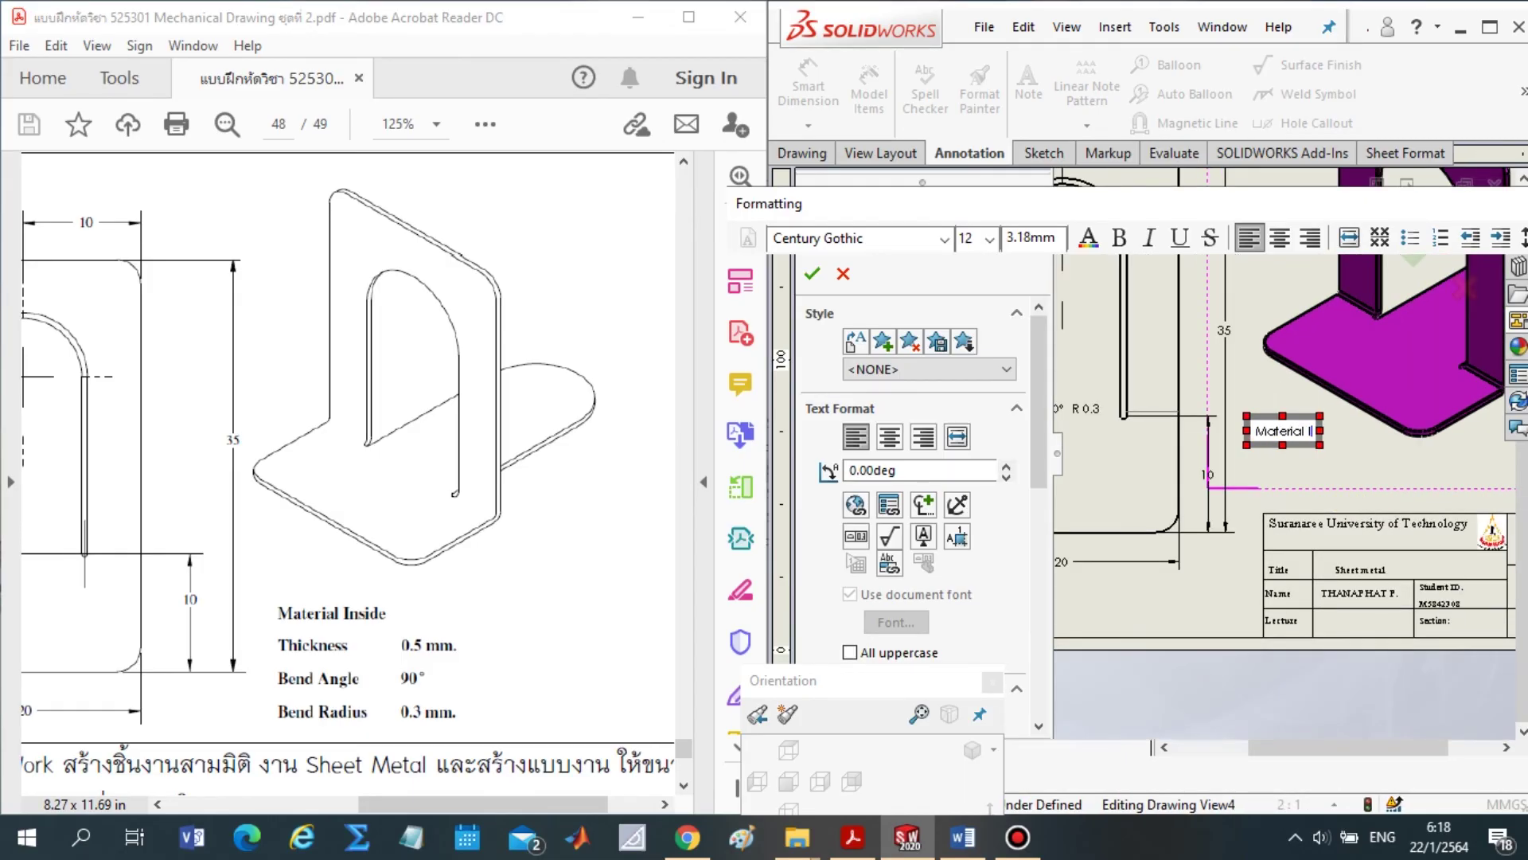
{"action": "type", "text": "ide"}
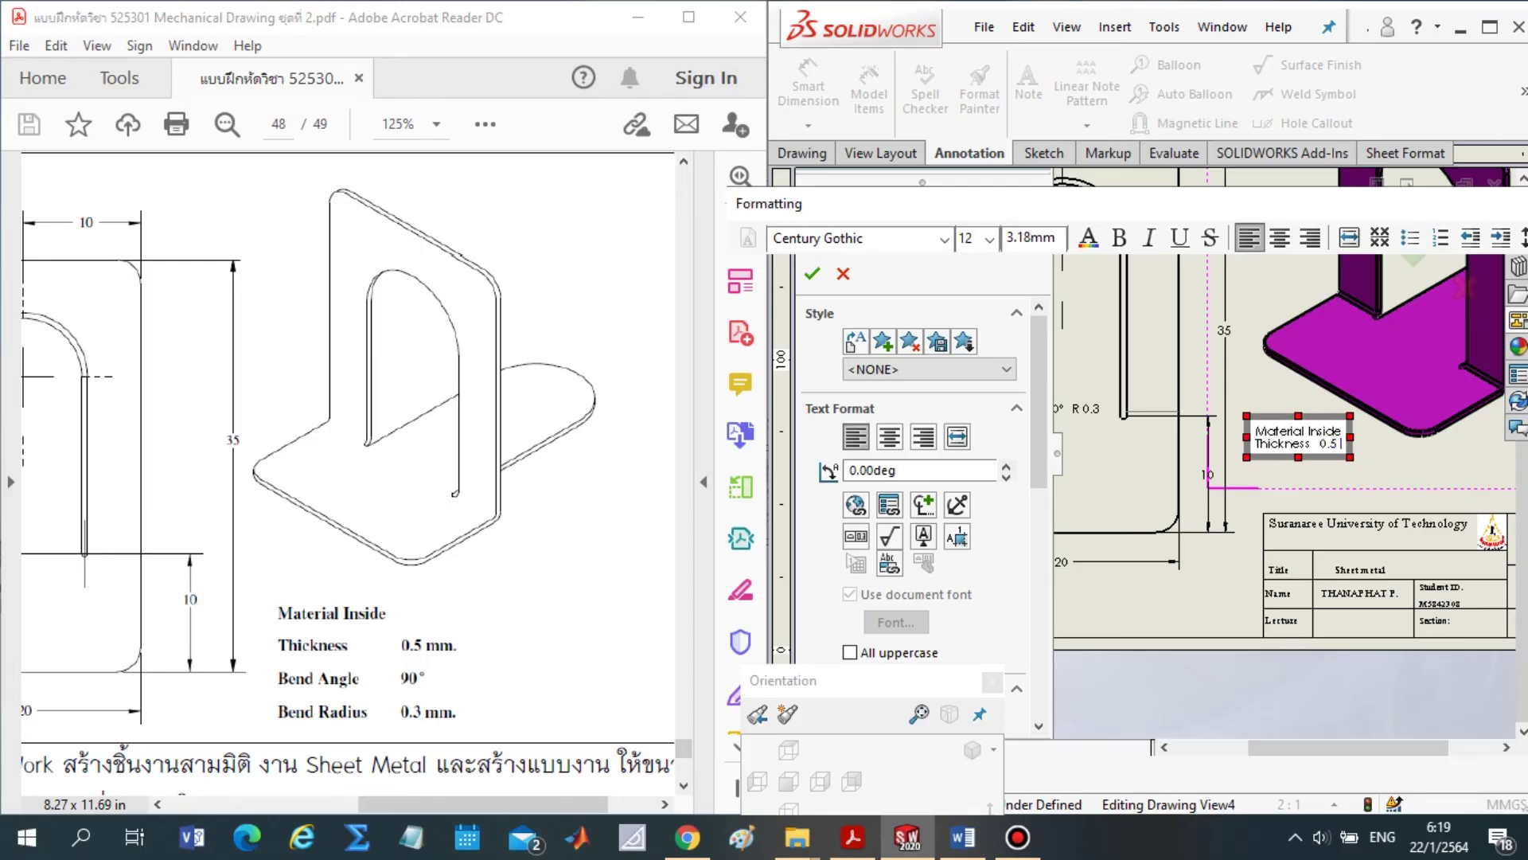
{"action": "key", "text": "Return"}
{"action": "type", "text": "Bend Angle 90"}
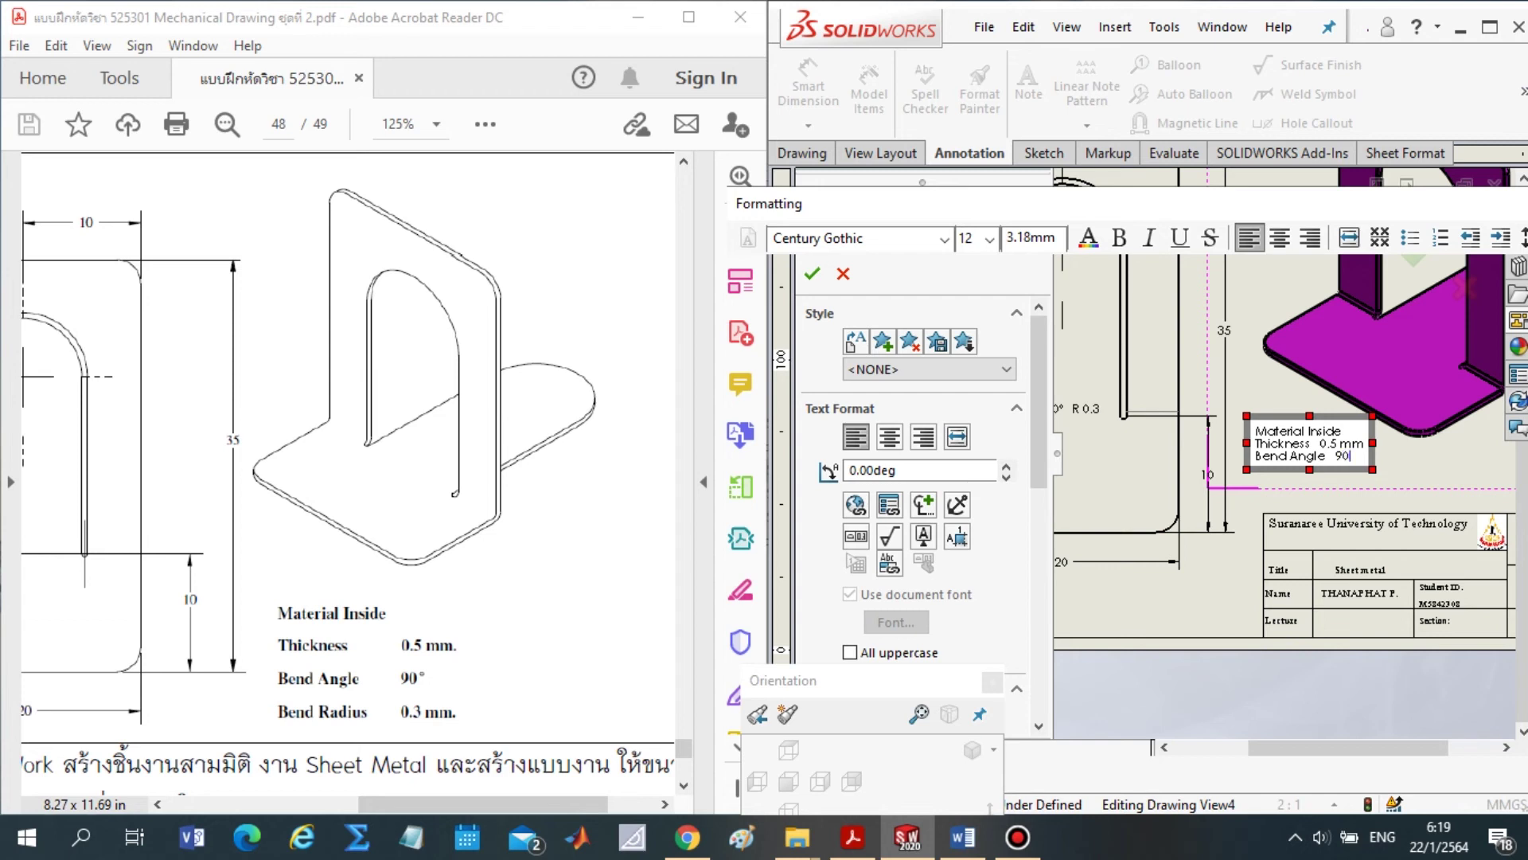
{"action": "left_click", "coordinate": [1081, 549]}
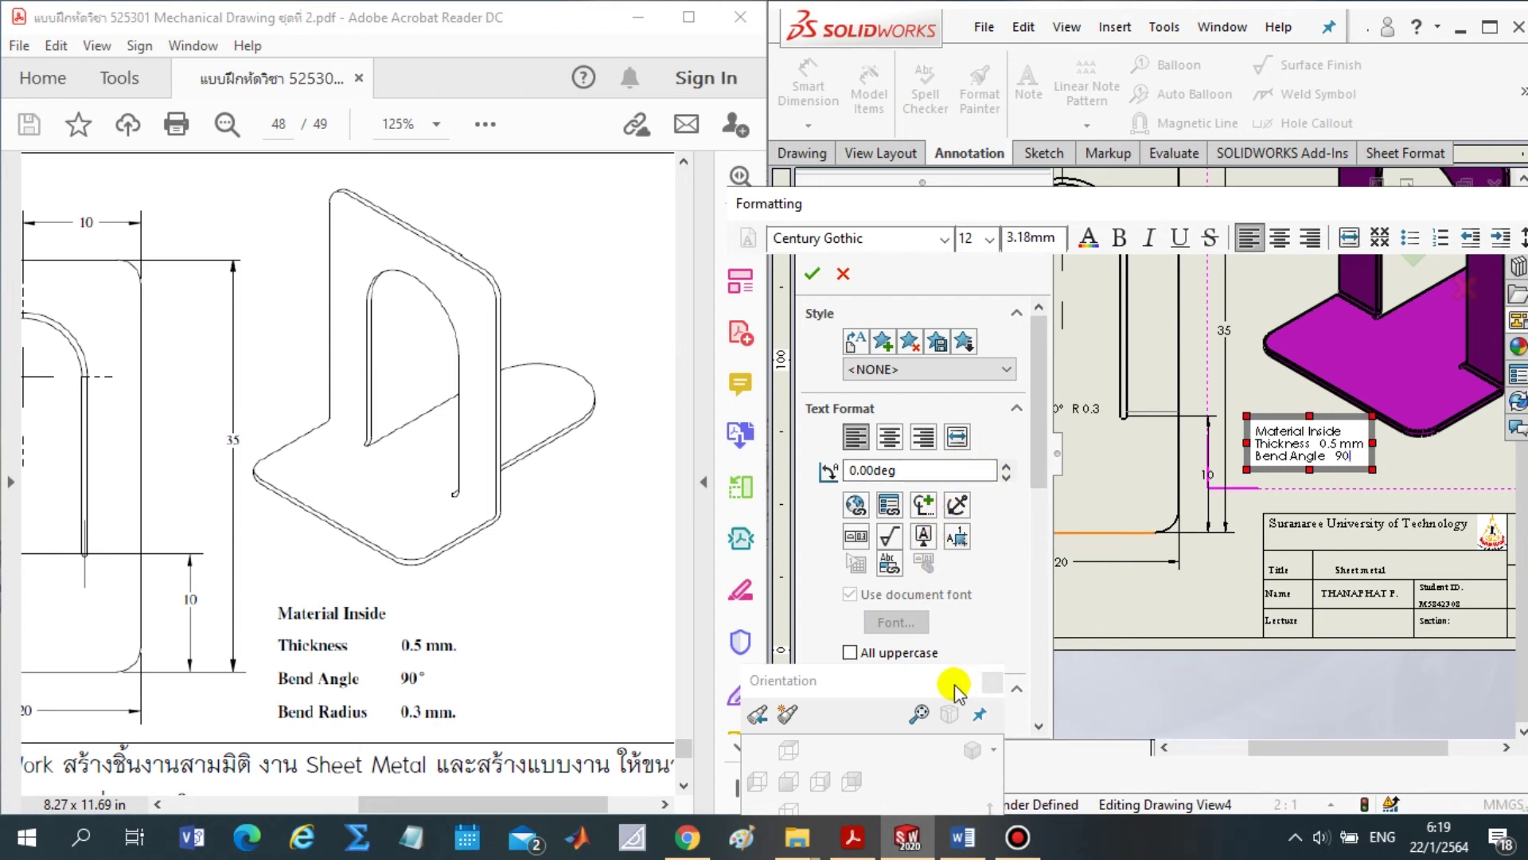
{"action": "left_click_drag", "start_coordinate": [955, 689], "coordinate": [734, 661]}
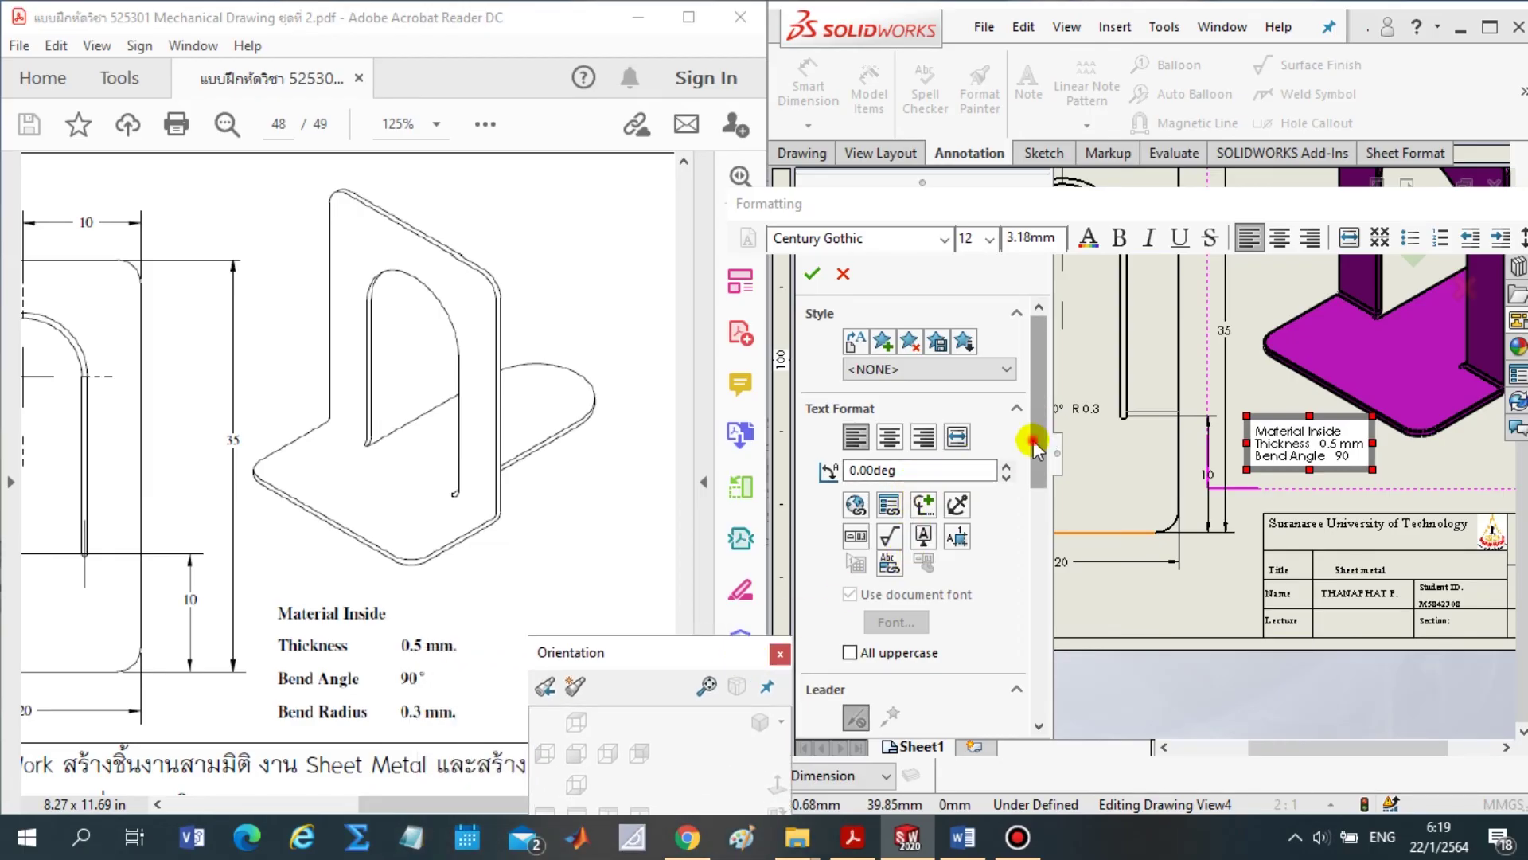
{"action": "mouse_move", "coordinate": [1033, 441]}
{"action": "left_mouse_down"}
{"action": "mouse_move", "coordinate": [1041, 707]}
{"action": "mouse_move", "coordinate": [1039, 390]}
{"action": "left_mouse_up"}
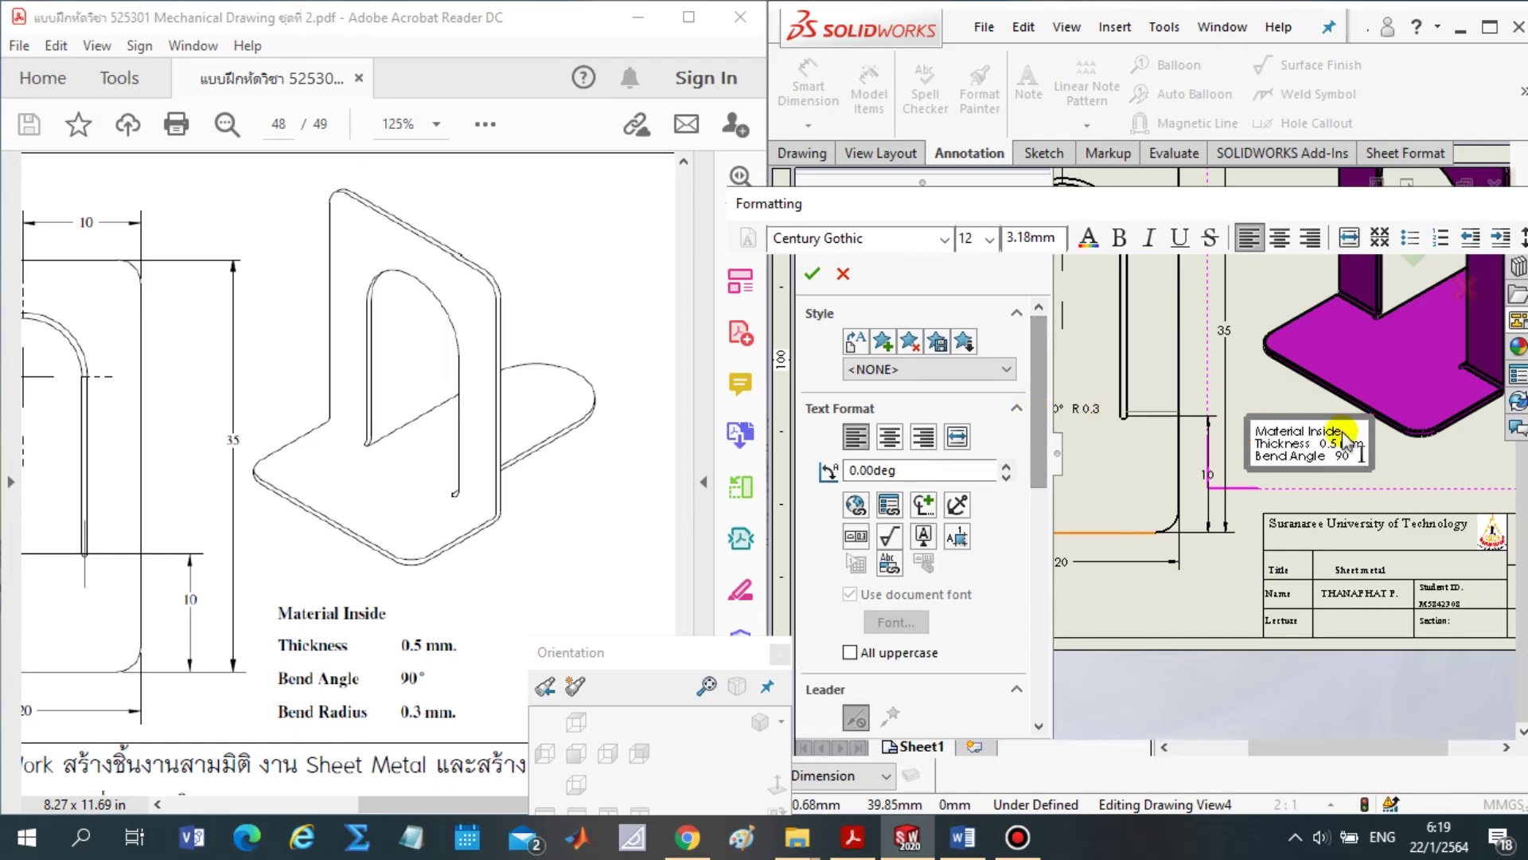
Complete the Bend Angle 90 and Bend Radius 0.3 mm lines, adding 'mm' and the period
{"action": "left_click", "coordinate": [1350, 459]}
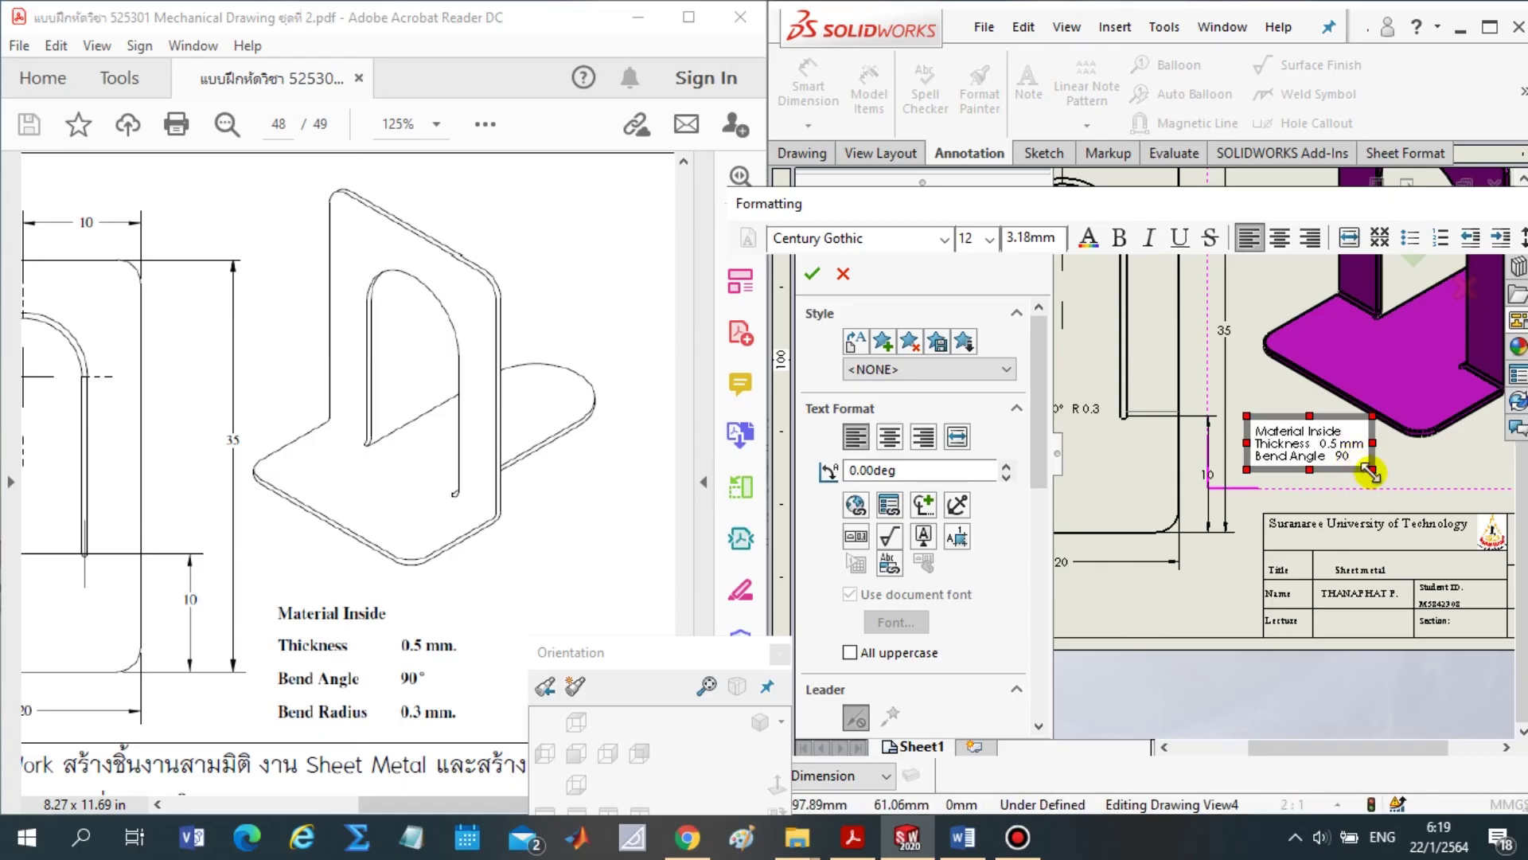
{"action": "key", "text": "Return"}
{"action": "type", "text": "Bend Radius 0.3"}
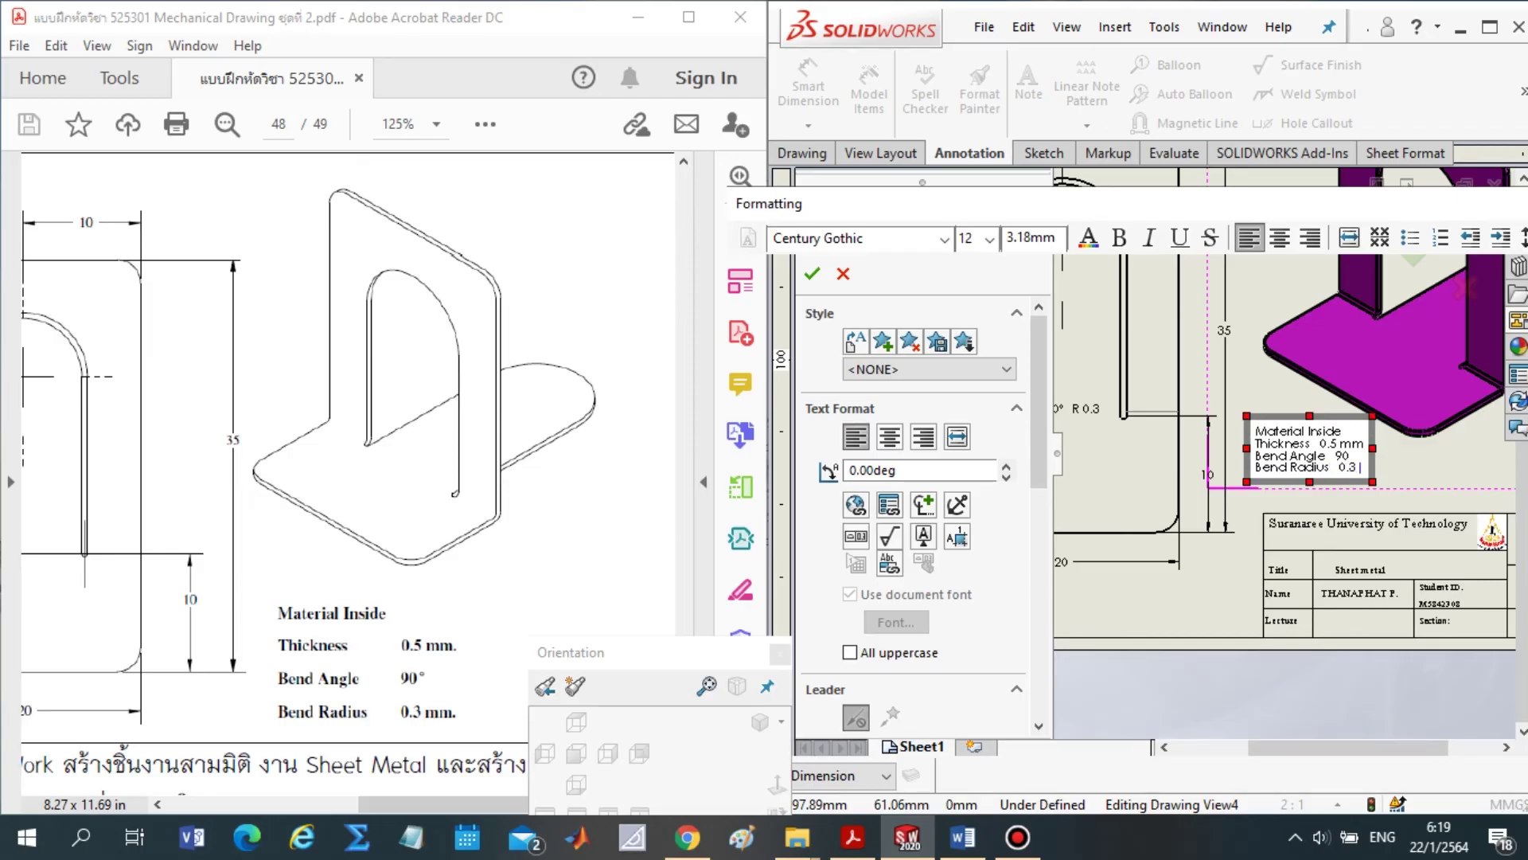
{"action": "type", "text": "mm."}
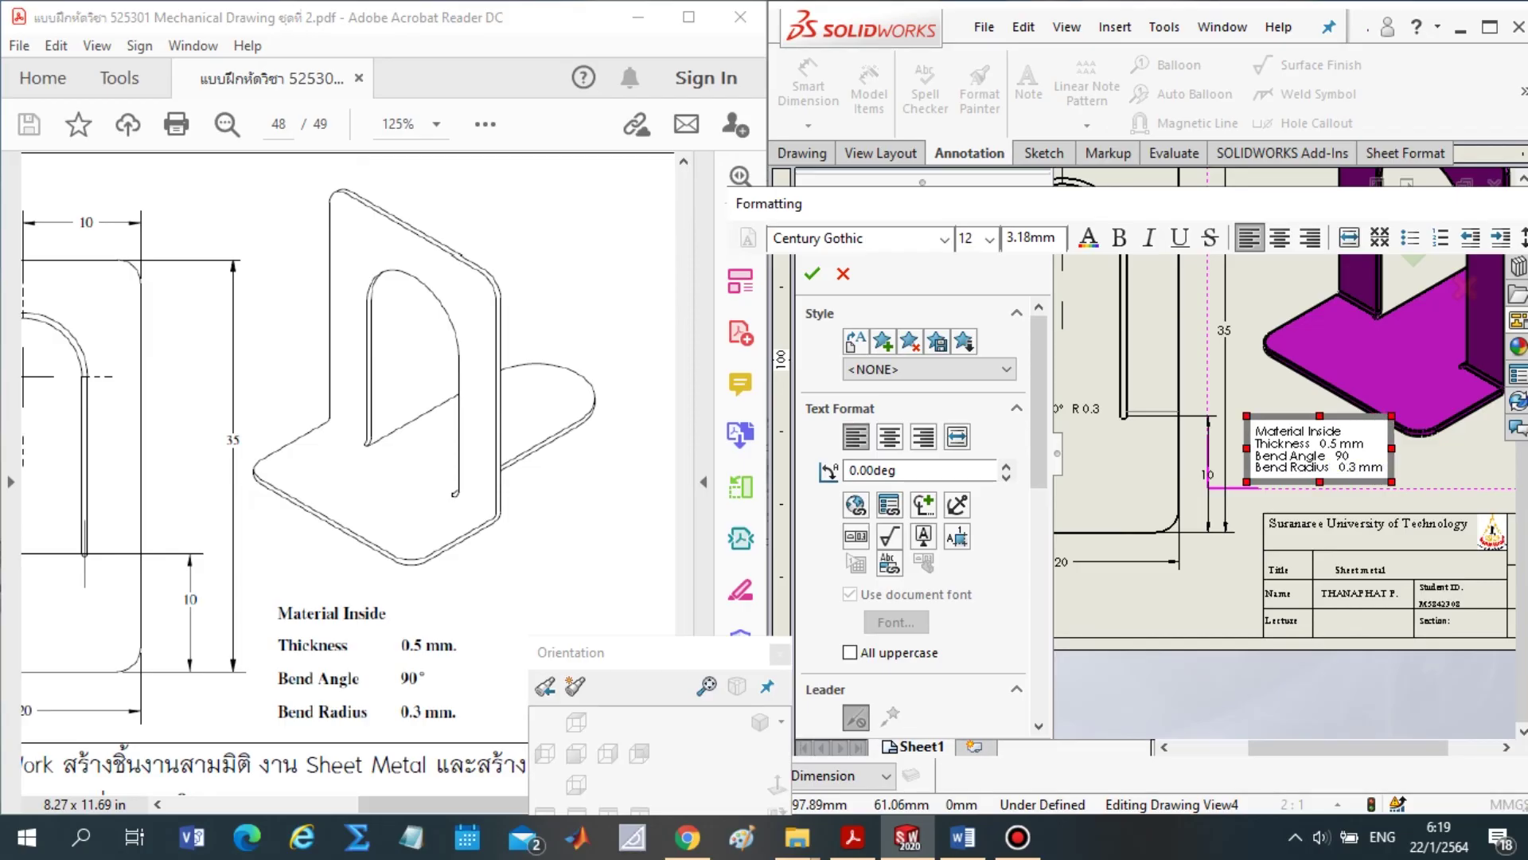
{"action": "left_click", "coordinate": [1365, 443]}
{"action": "left_click_drag", "start_coordinate": [1367, 444], "coordinate": [1385, 473]}
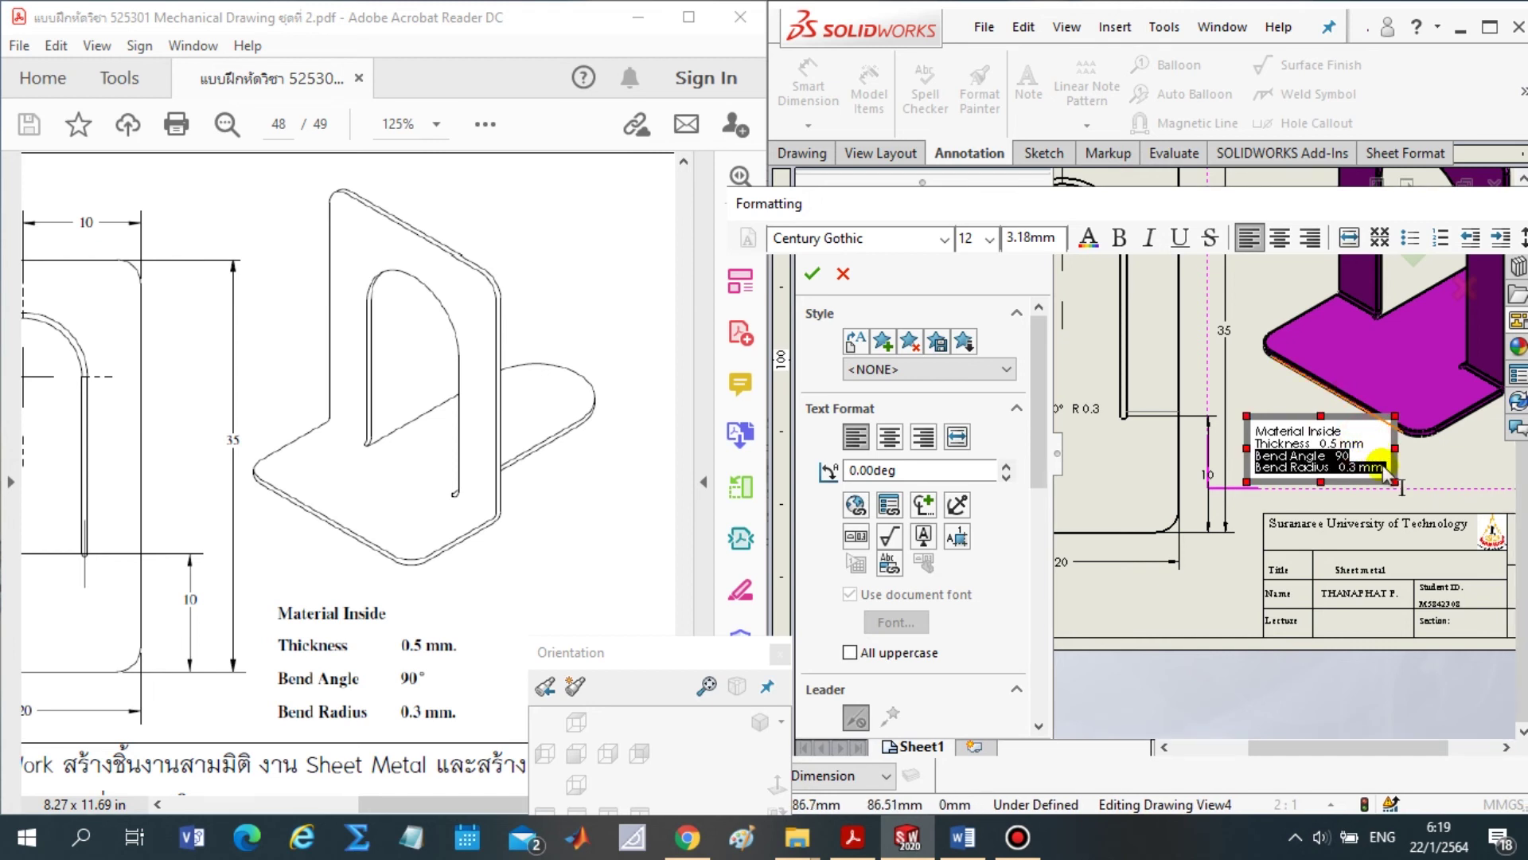
{"action": "key", "text": "Up"}
{"action": "key", "text": "Up"}
{"action": "key", "text": "Up"}
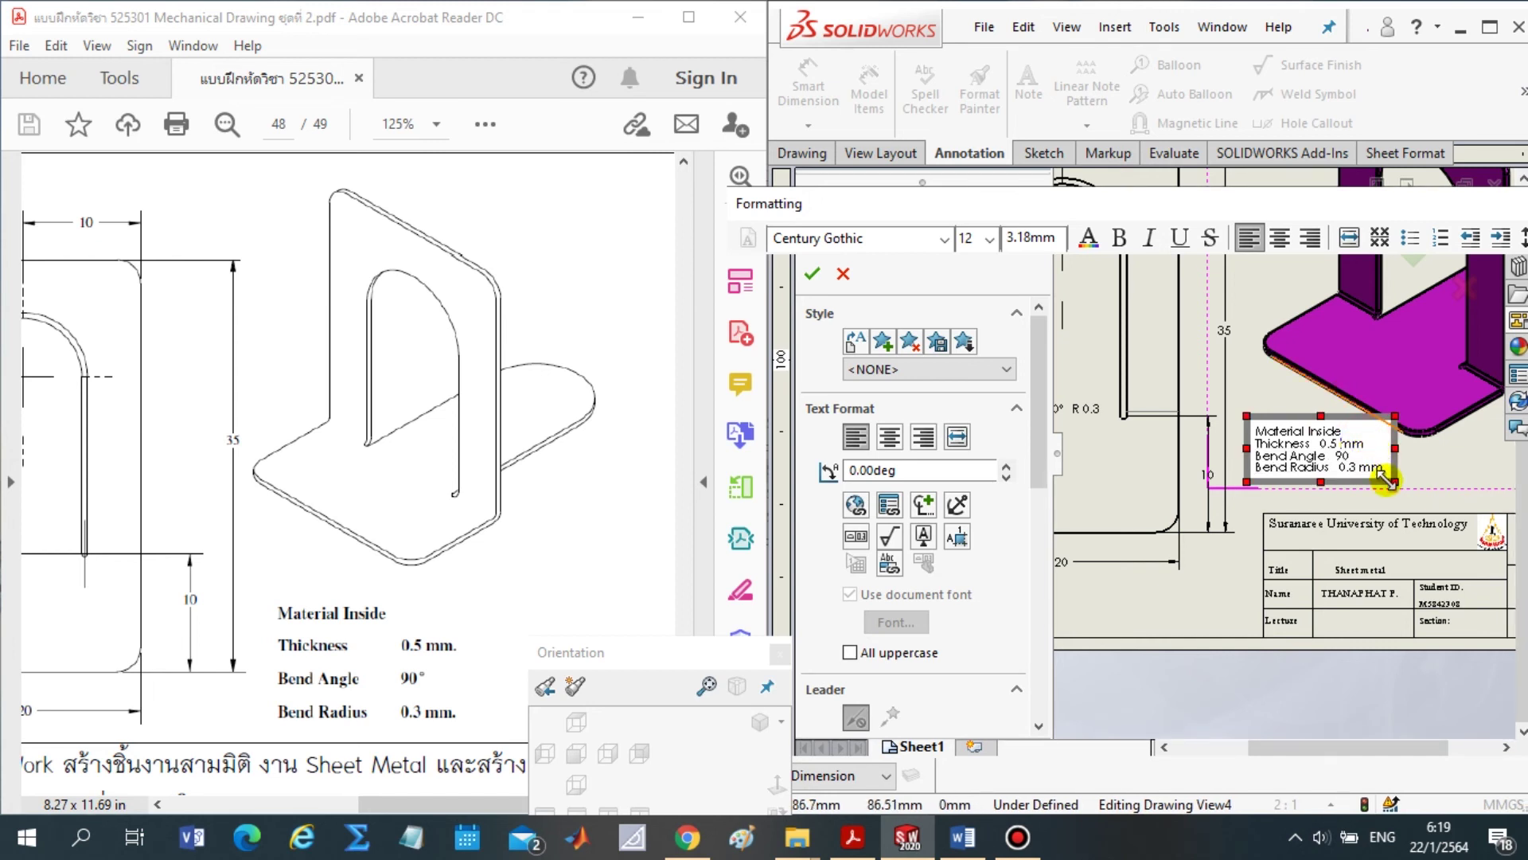
{"action": "type", "text": "."}
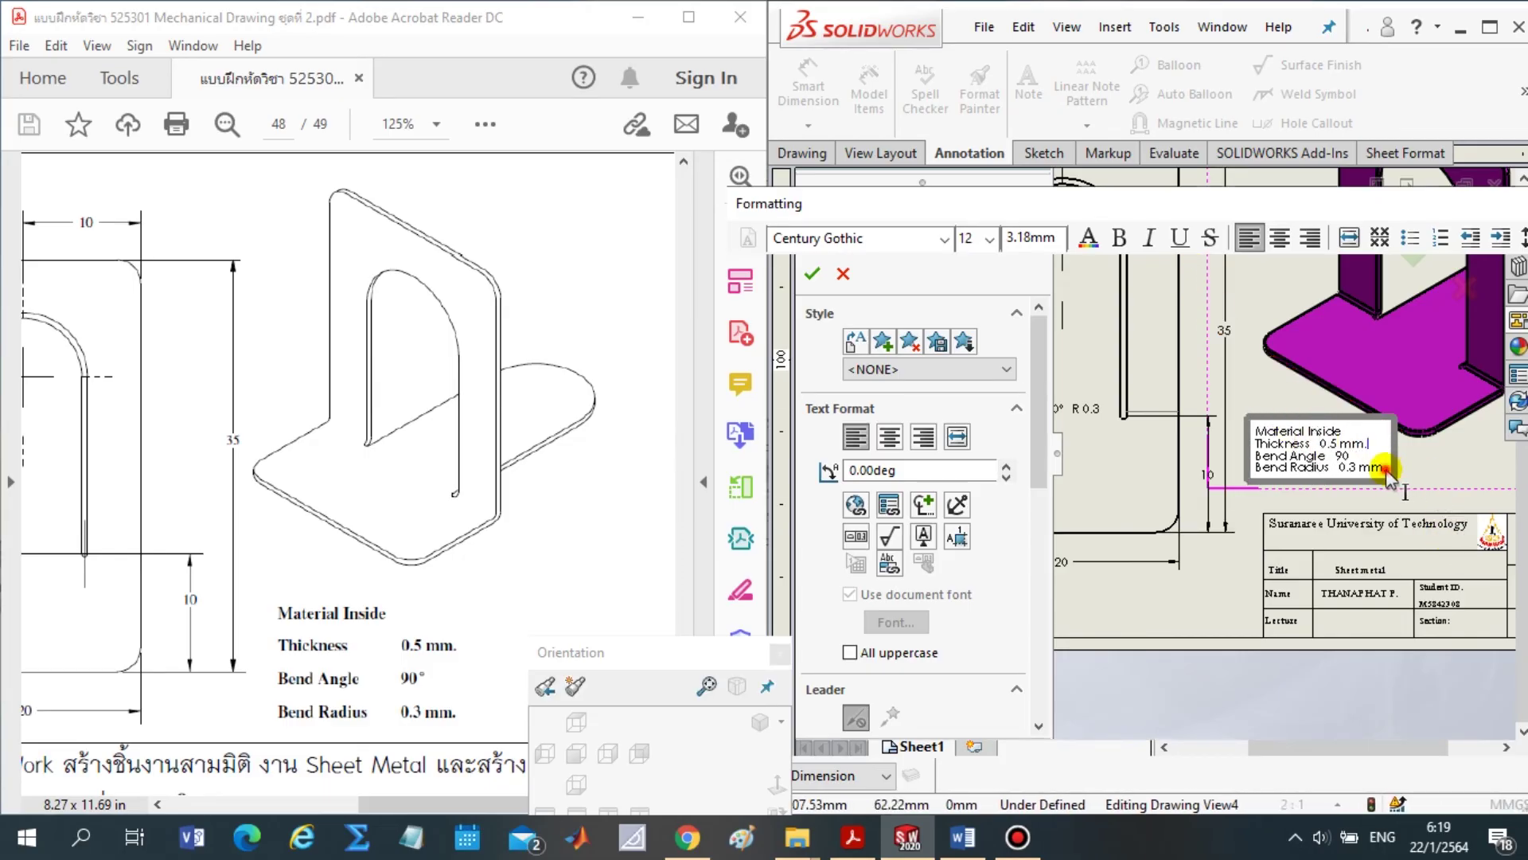
{"action": "left_click_drag", "start_coordinate": [1389, 478], "coordinate": [1242, 425]}
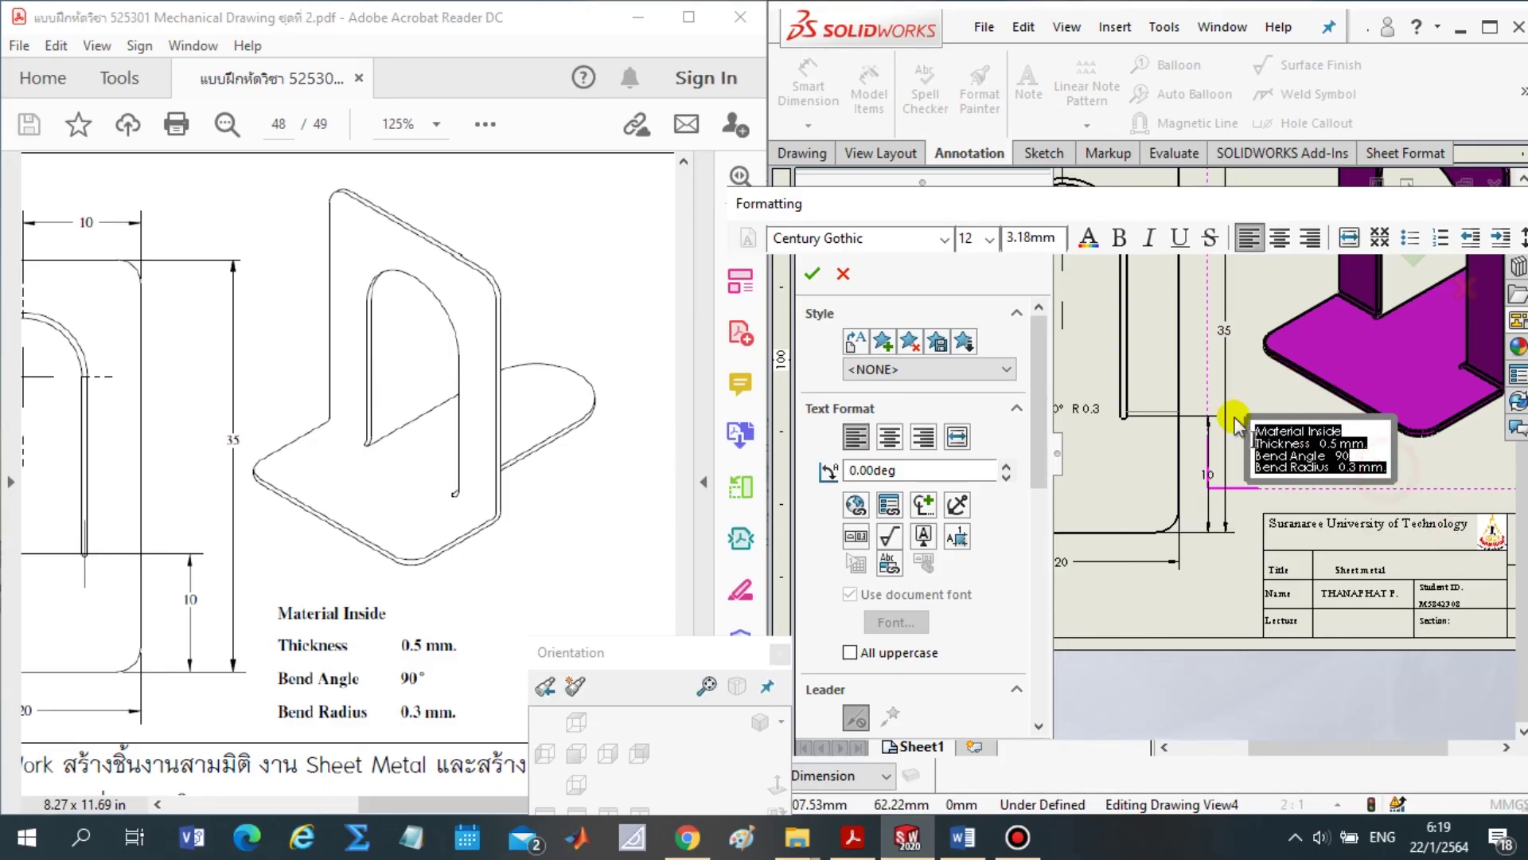
Set the note text to size 16, enlarge its box, and position it beside the isometric view
{"action": "left_click", "coordinate": [1117, 237]}
{"action": "left_click", "coordinate": [1011, 238]}
{"action": "left_click", "coordinate": [990, 238]}
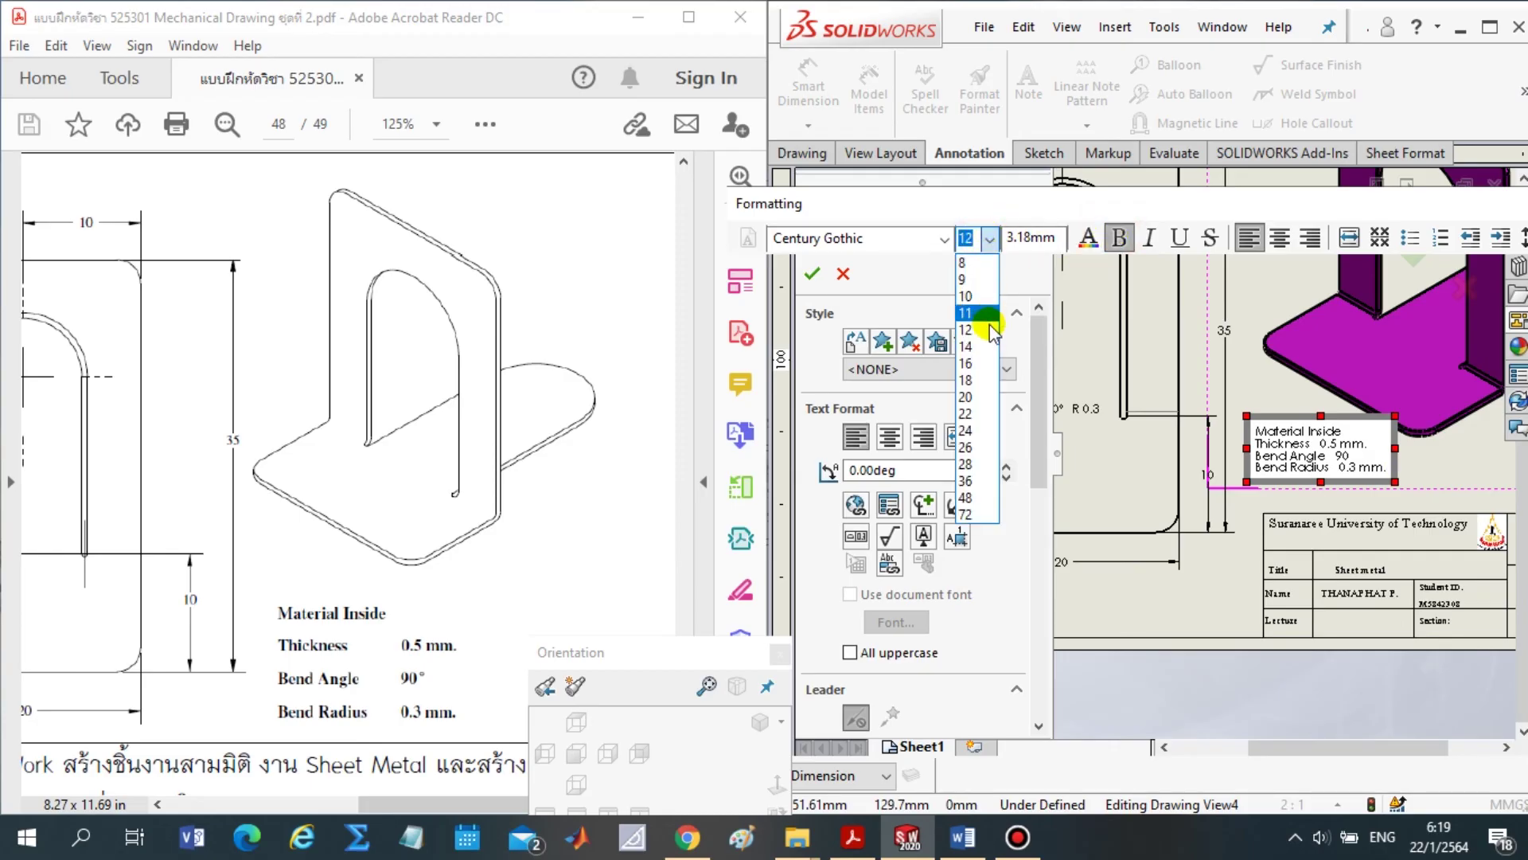
{"action": "left_click", "coordinate": [987, 364]}
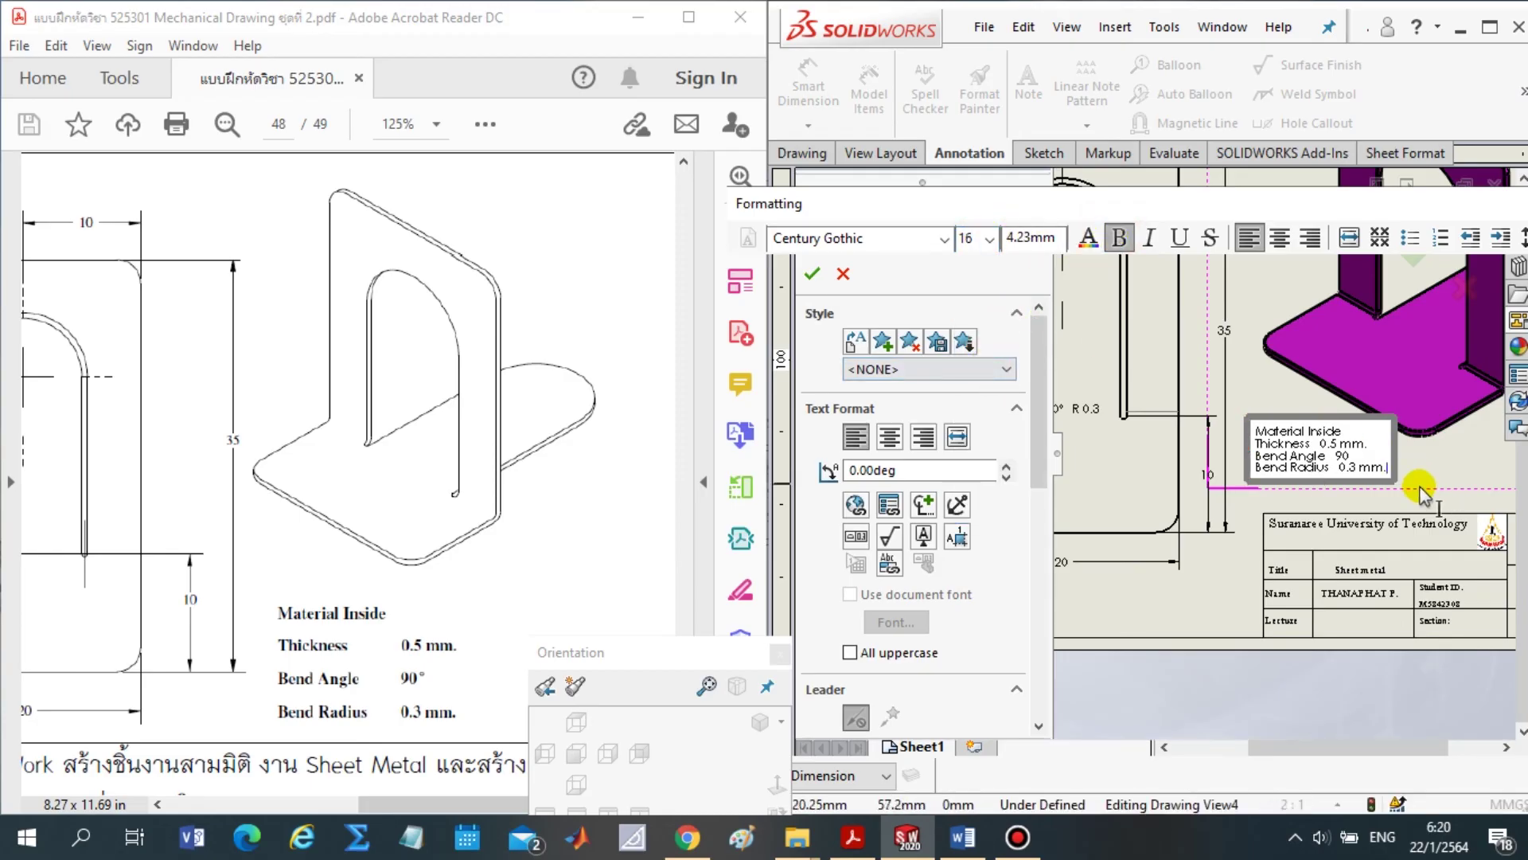
{"action": "left_click_drag", "start_coordinate": [1341, 458], "coordinate": [1254, 430]}
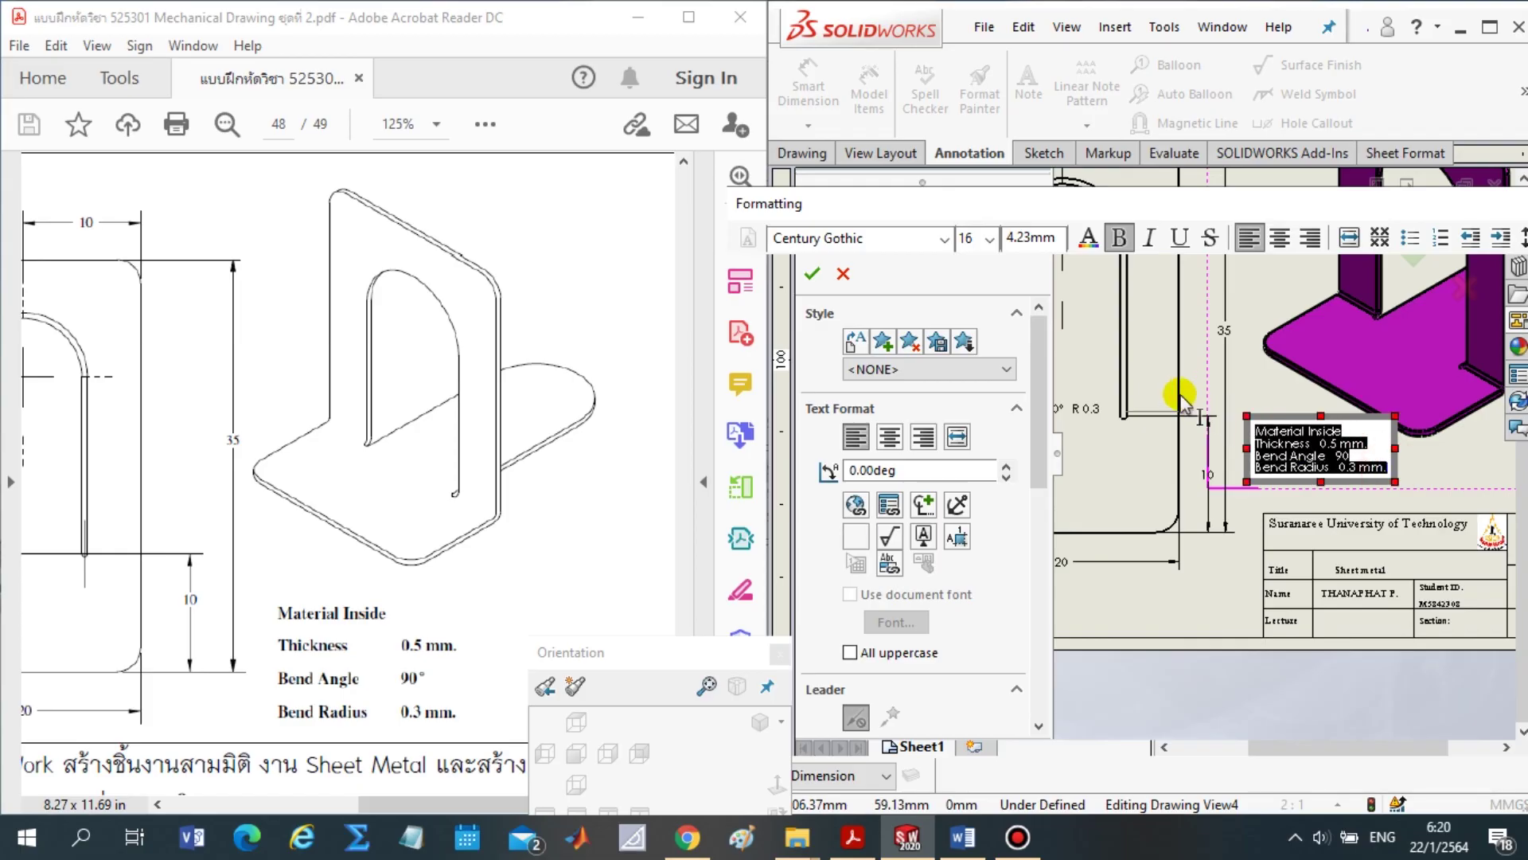
{"action": "left_click", "coordinate": [1119, 237]}
{"action": "left_click", "coordinate": [989, 239]}
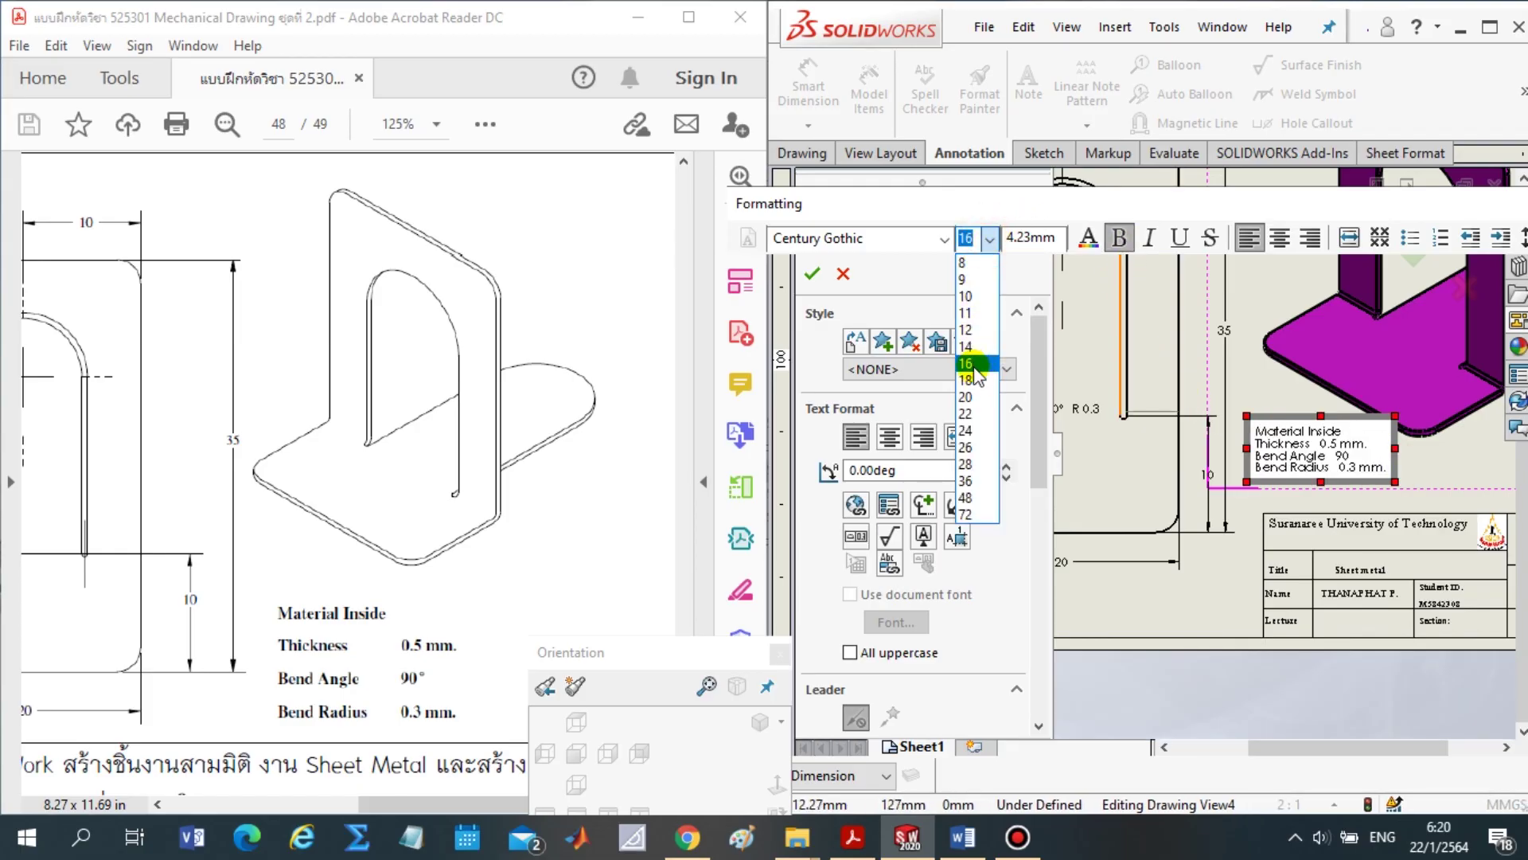
{"action": "left_click", "coordinate": [978, 363]}
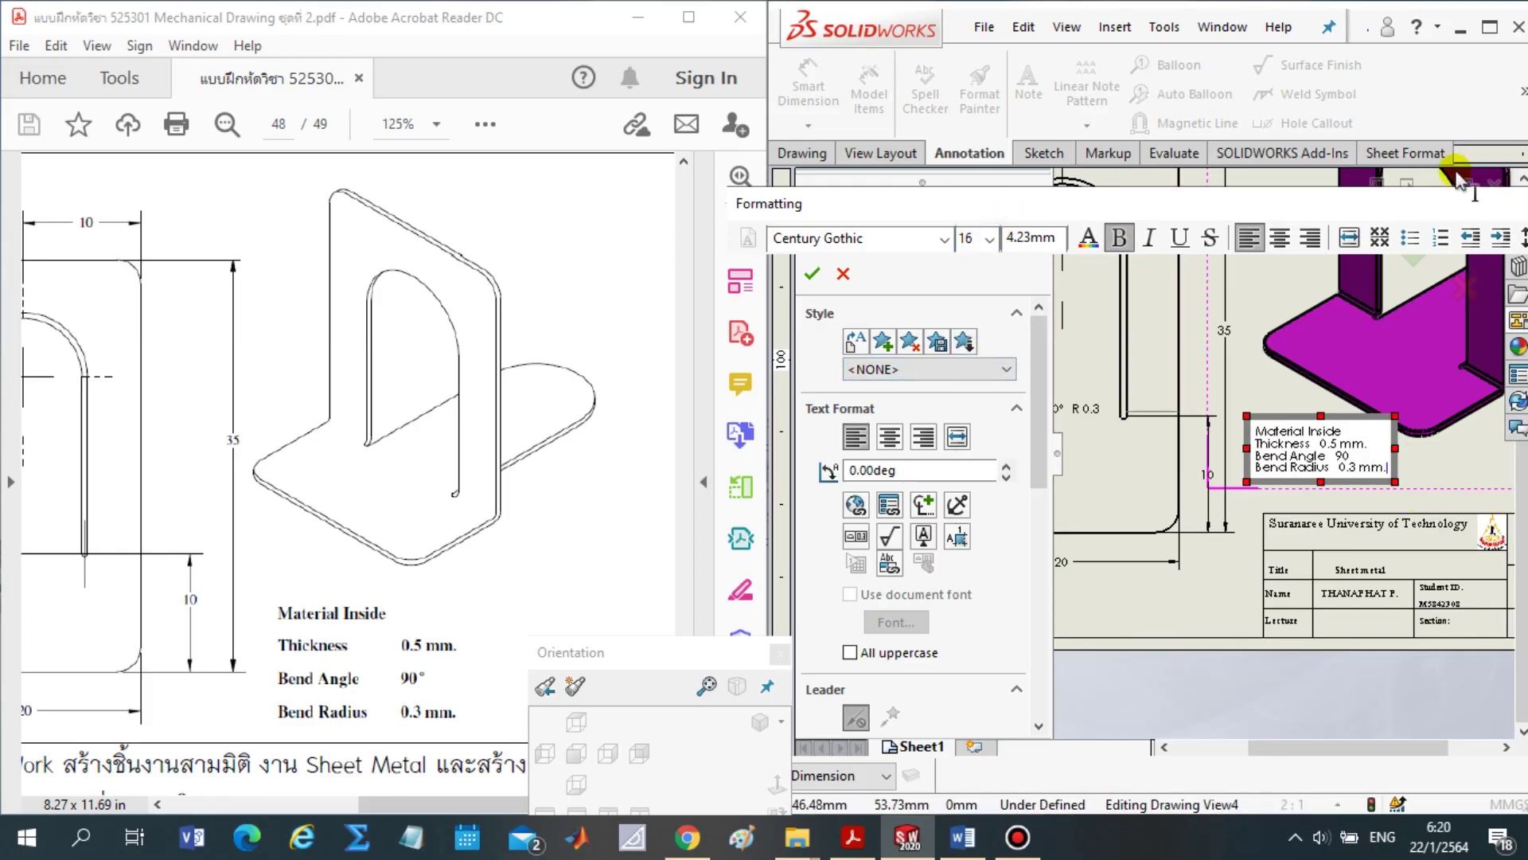
{"action": "mouse_move", "coordinate": [1247, 416]}
{"action": "left_mouse_down"}
{"action": "mouse_move", "coordinate": [1168, 322]}
{"action": "mouse_move", "coordinate": [1258, 381]}
{"action": "mouse_move", "coordinate": [1233, 372]}
{"action": "left_mouse_up"}
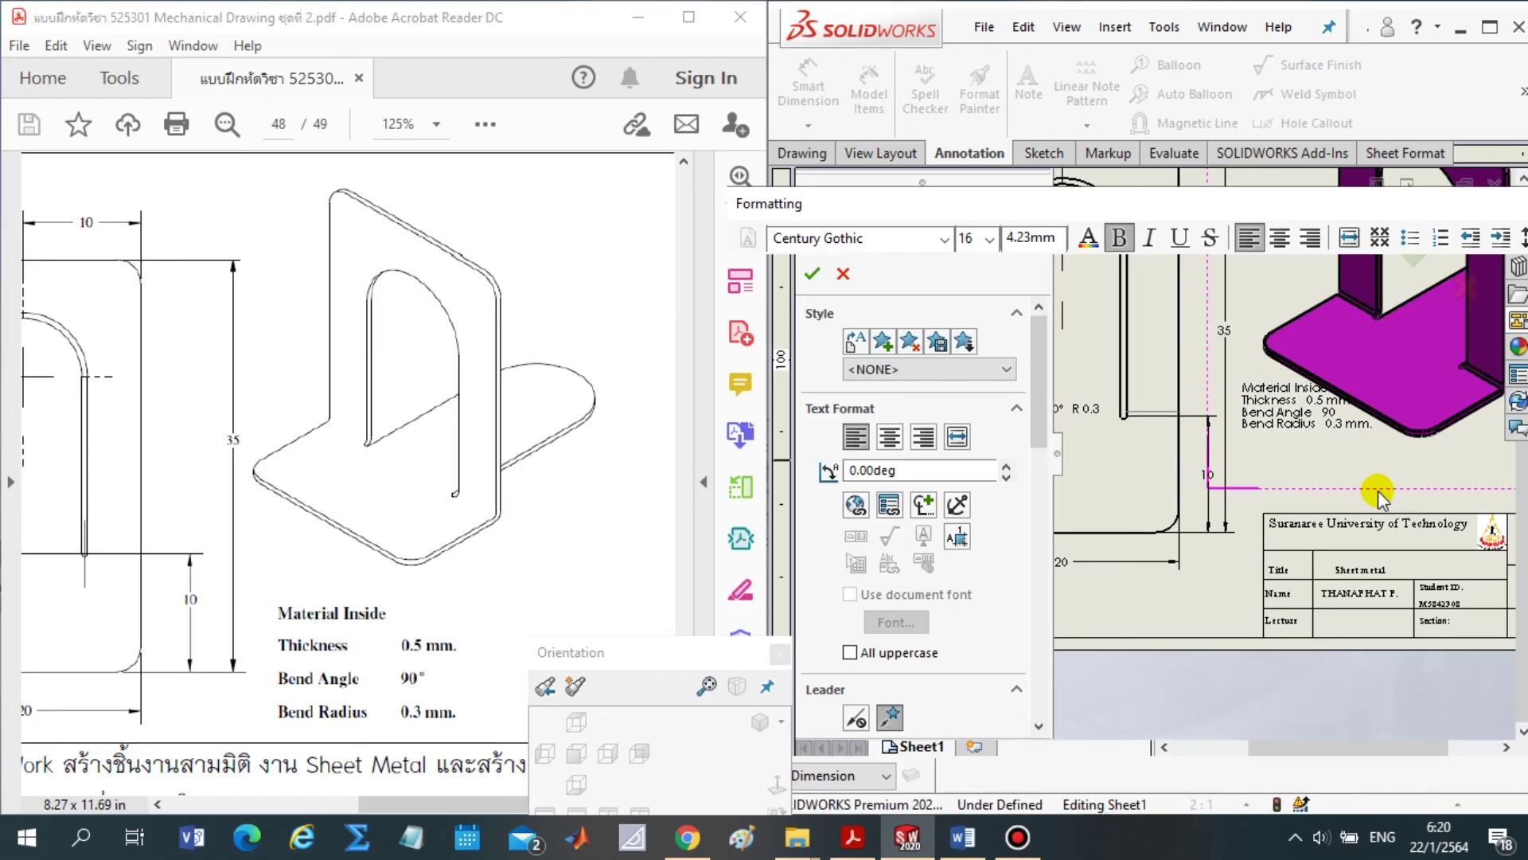
{"action": "mouse_move", "coordinate": [1379, 469]}
{"action": "left_mouse_down"}
{"action": "mouse_move", "coordinate": [1304, 421]}
{"action": "mouse_move", "coordinate": [1306, 463]}
{"action": "left_mouse_up"}
{"action": "key", "text": "Escape"}
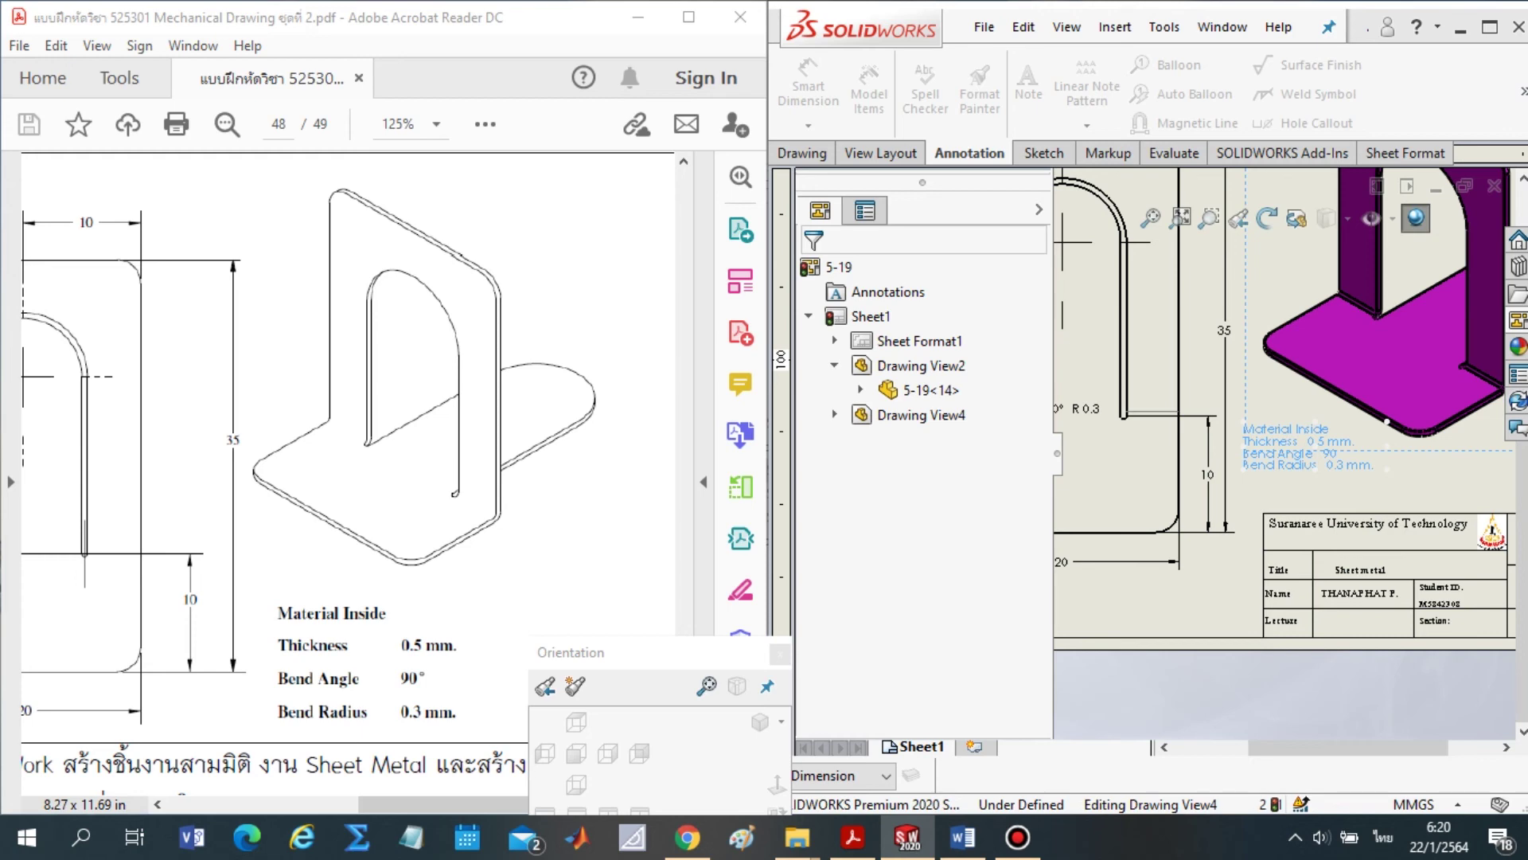
Maximize the drawing window and close the view orientation panel
{"action": "left_click", "coordinate": [1490, 27]}
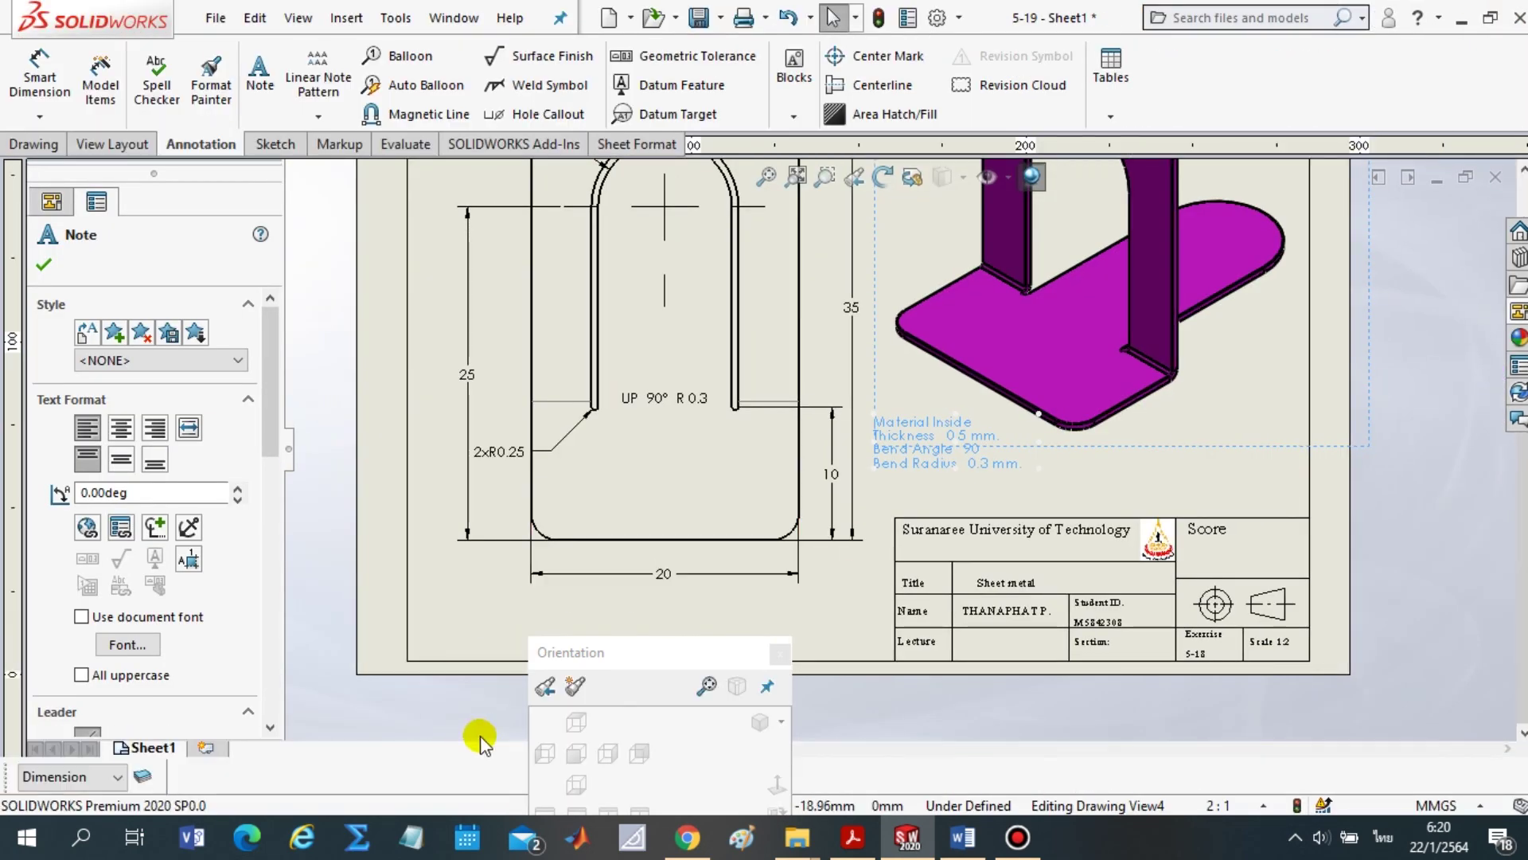
{"action": "left_click", "coordinate": [780, 658]}
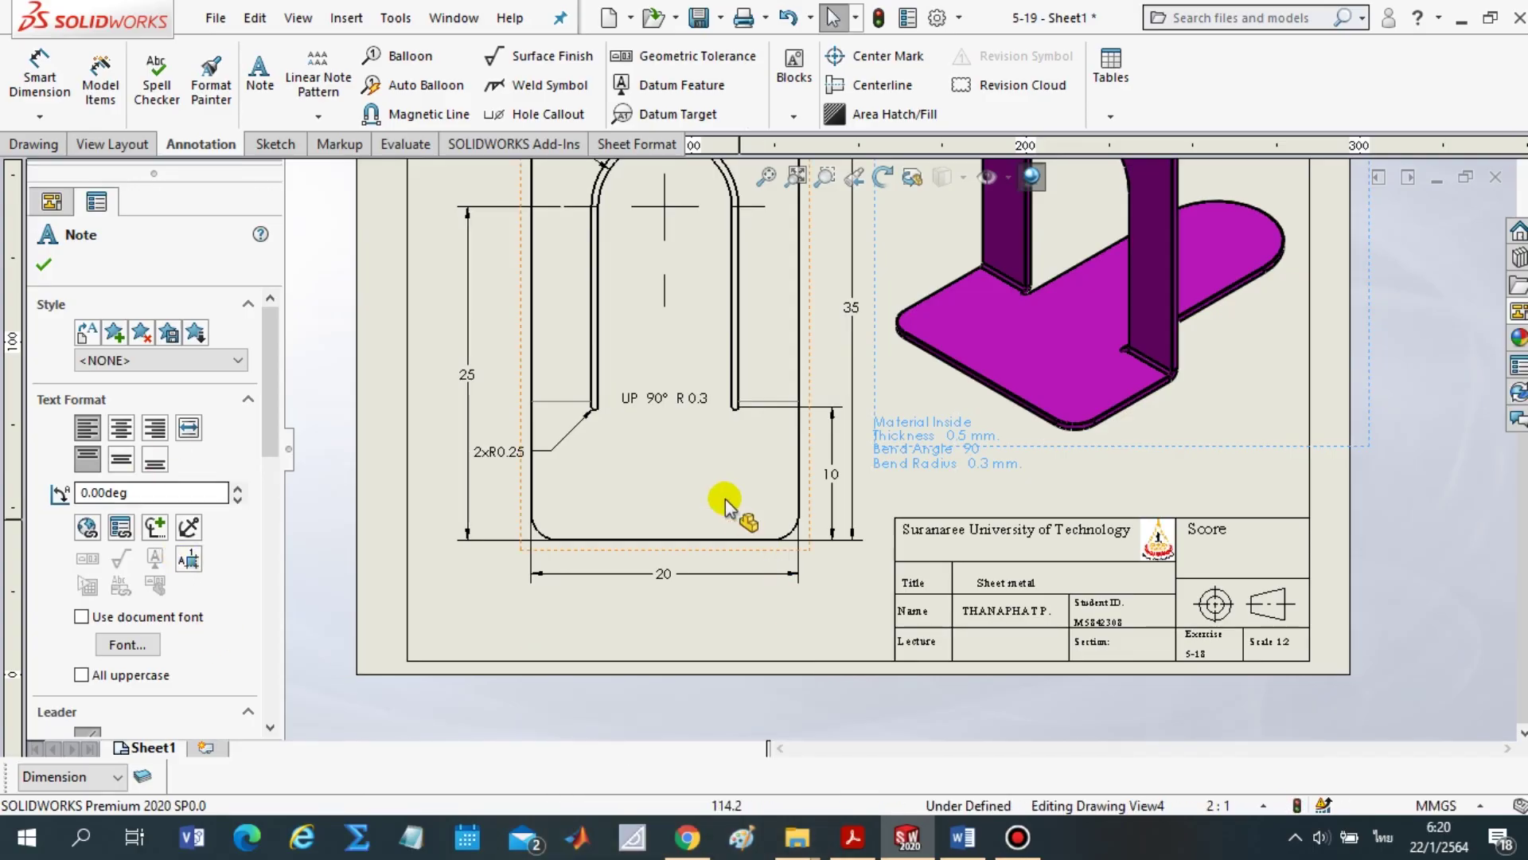
{"action": "scroll", "coordinate": [965, 464], "scroll_direction": "down", "scroll_amount": 3}
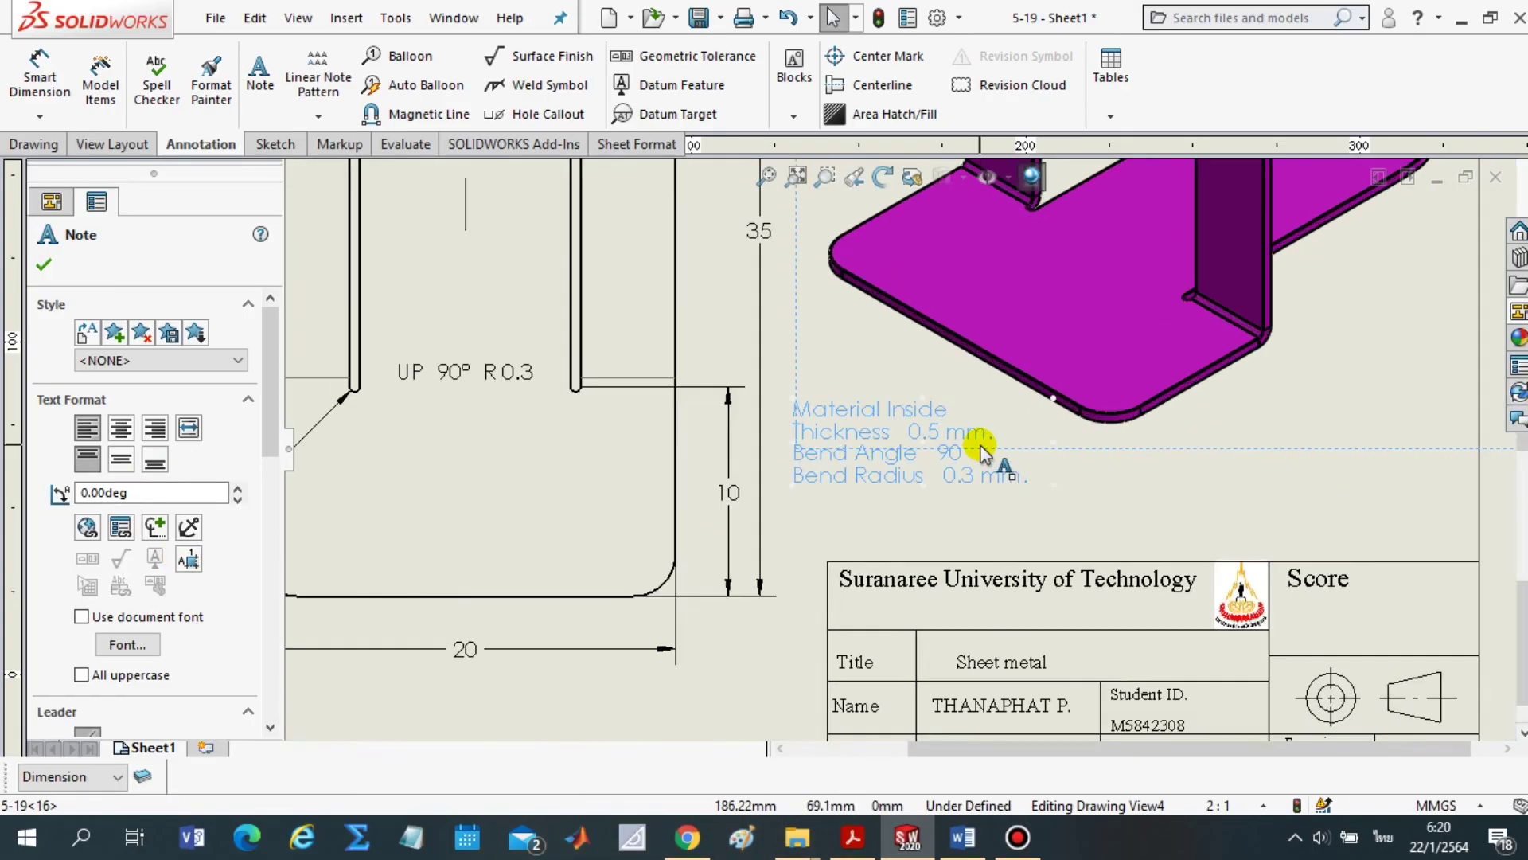
{"action": "scroll", "coordinate": [966, 463], "scroll_direction": "down", "scroll_amount": 2}
Insert a degree symbol after 90 in the note's Bend Angle line
{"action": "double_click", "coordinate": [942, 461]}
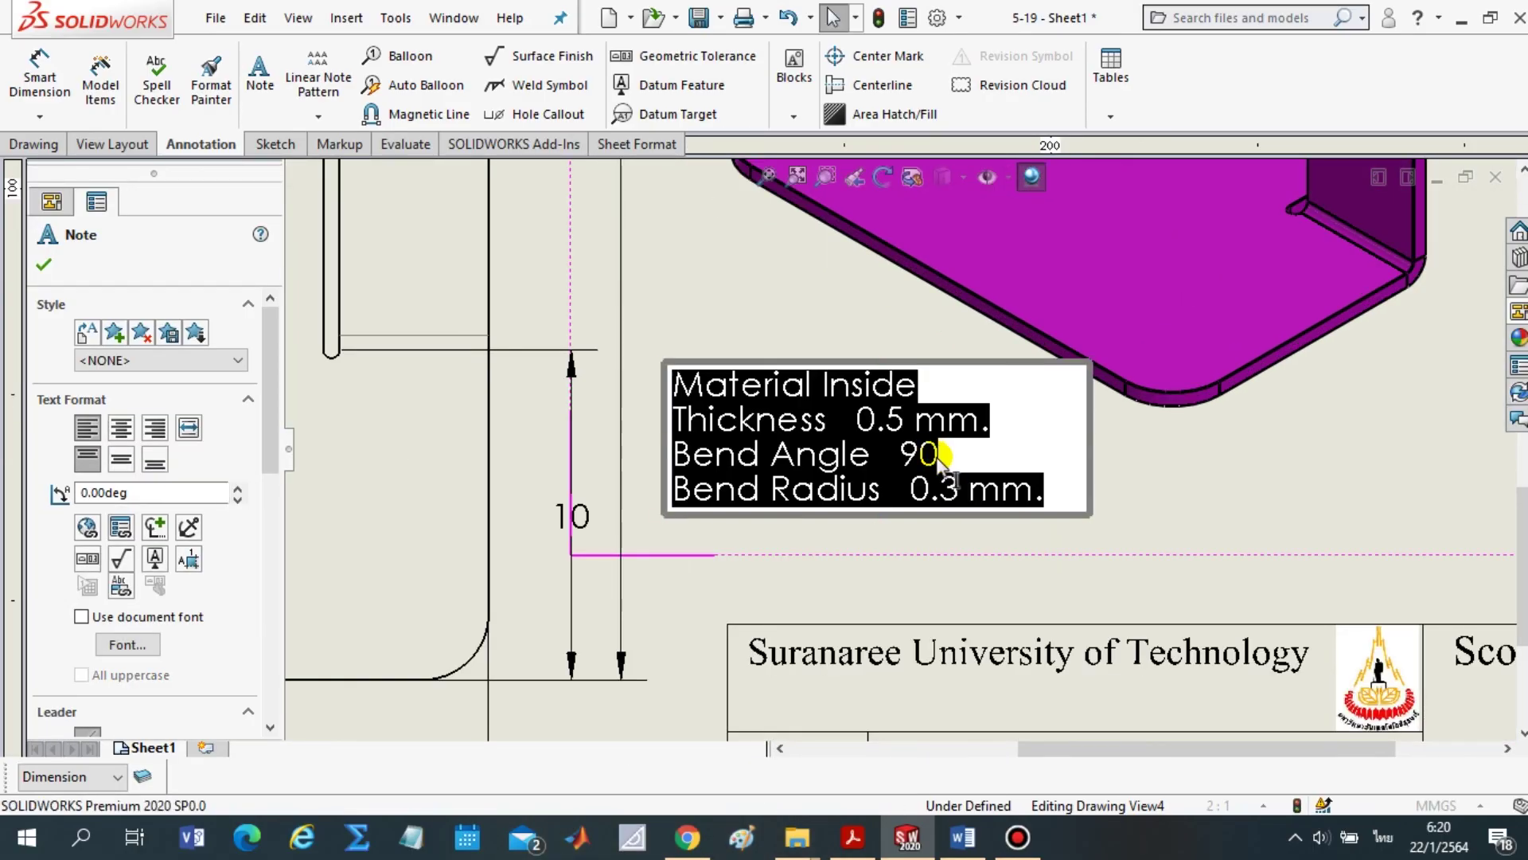
{"action": "left_click", "coordinate": [942, 461]}
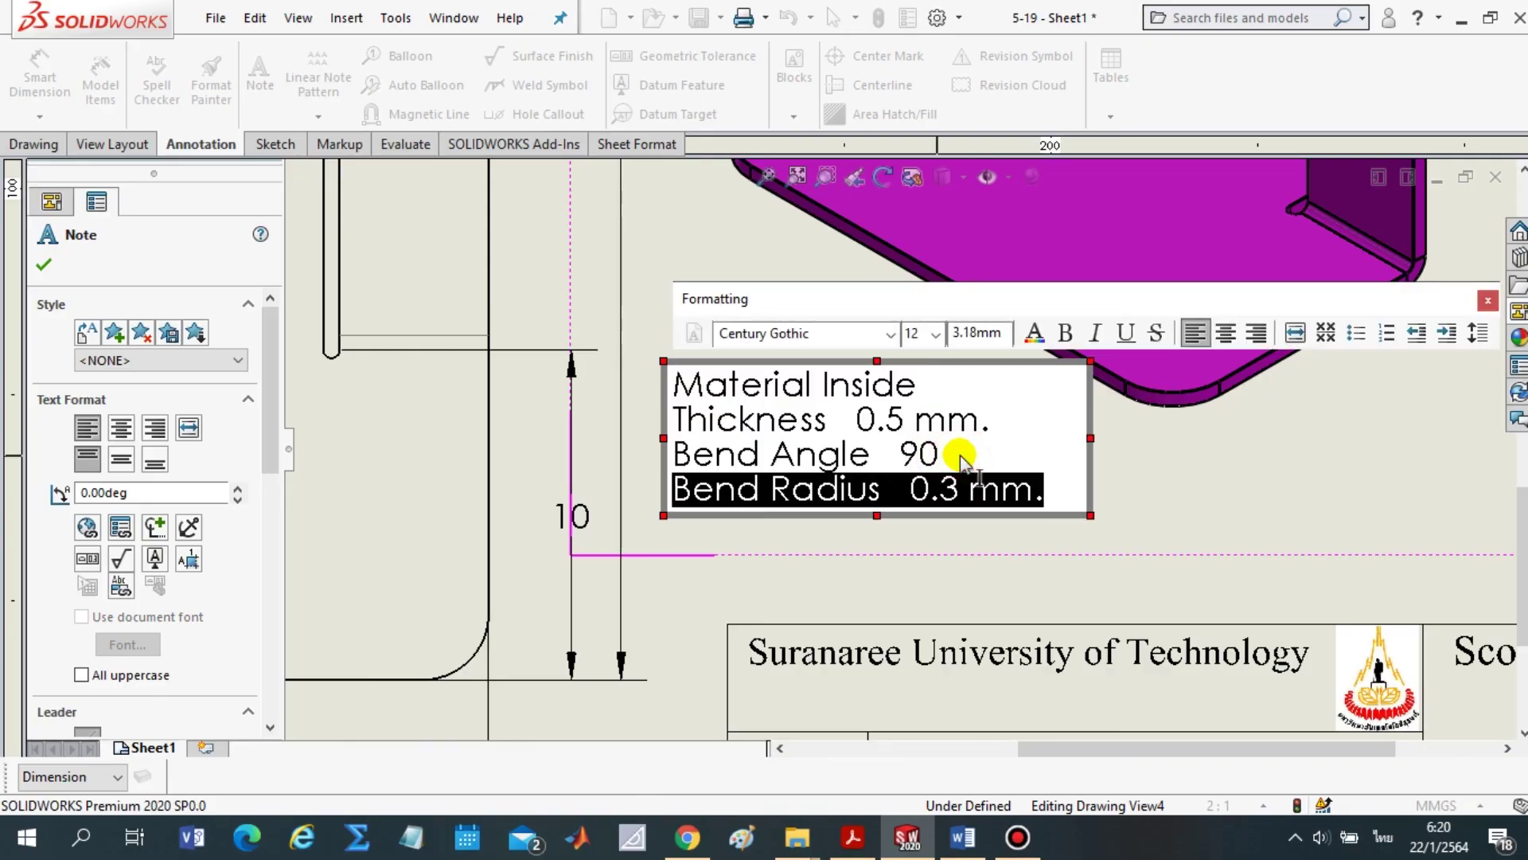
{"action": "left_click", "coordinate": [993, 460]}
{"action": "triple_click", "coordinate": [993, 460]}
{"action": "key", "text": "End"}
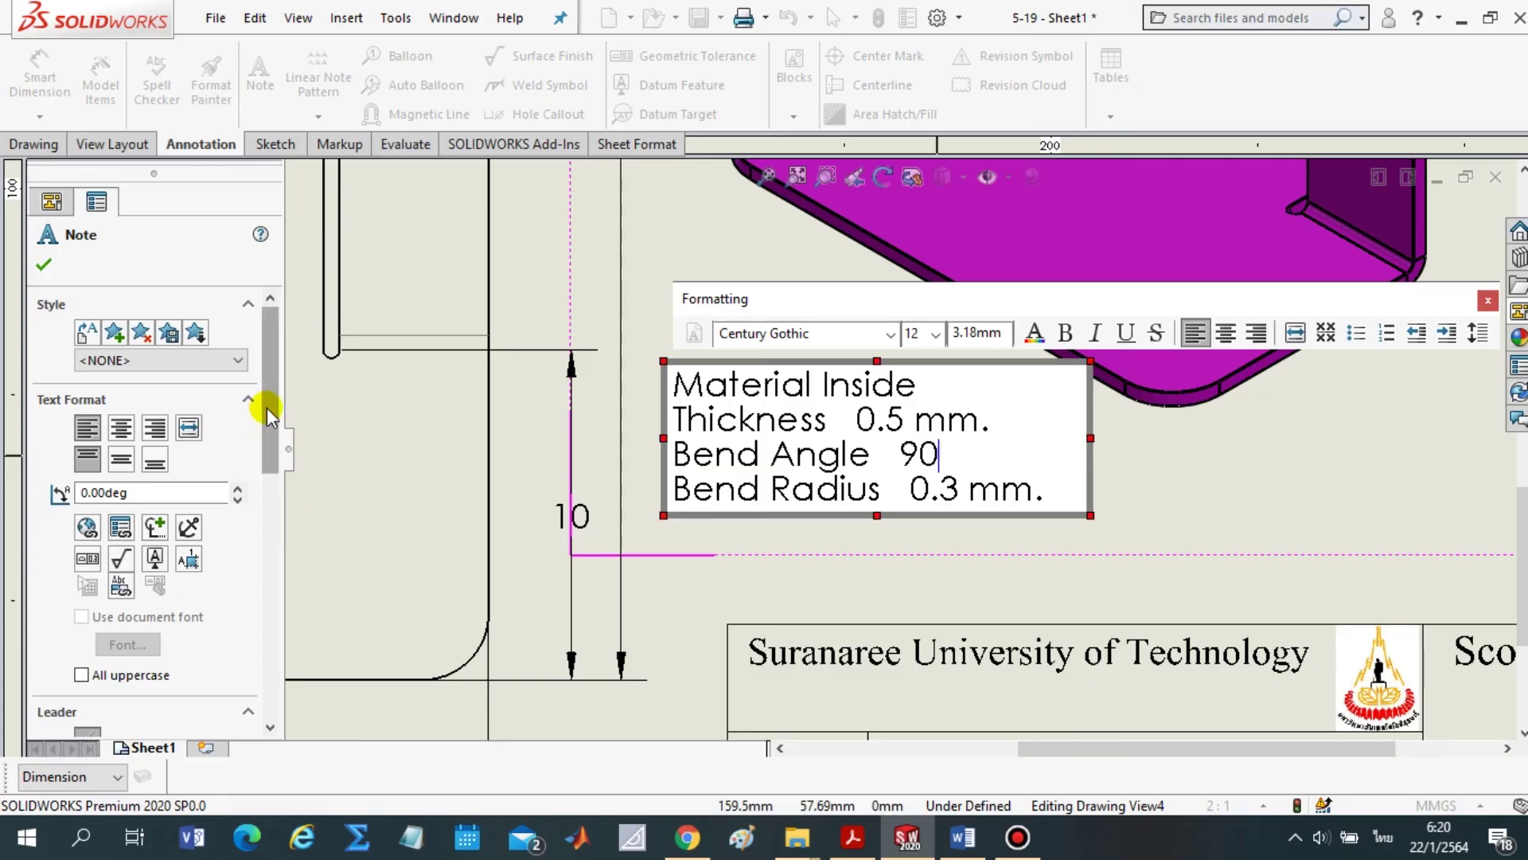
{"action": "mouse_move", "coordinate": [265, 407]}
{"action": "left_mouse_down"}
{"action": "mouse_move", "coordinate": [278, 659]}
{"action": "mouse_move", "coordinate": [297, 521]}
{"action": "left_mouse_up"}
{"action": "left_click_drag", "start_coordinate": [303, 467], "coordinate": [303, 395]}
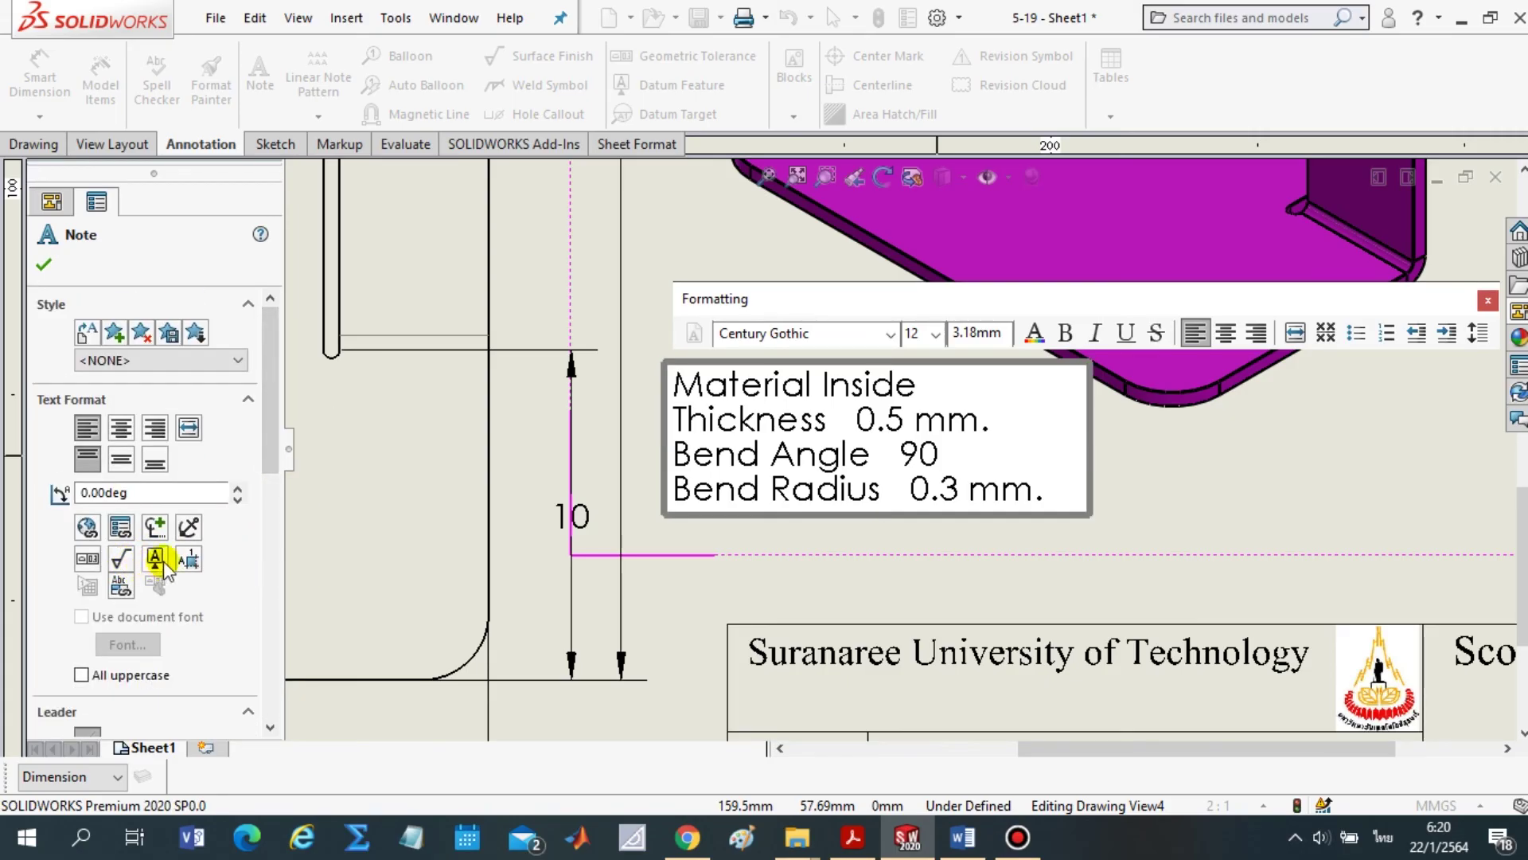
{"action": "left_click", "coordinate": [156, 527]}
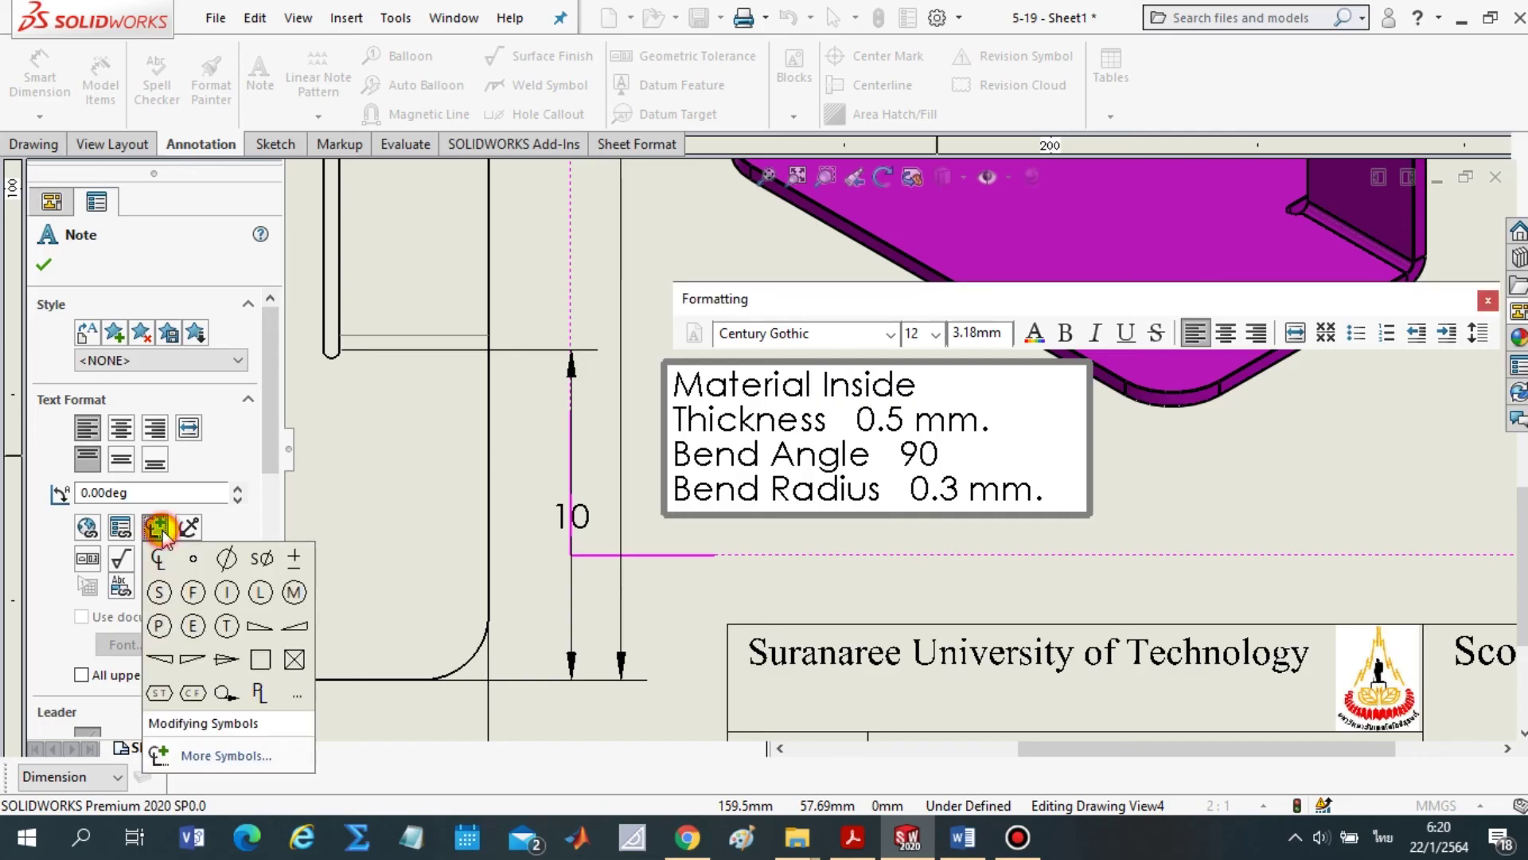
{"action": "left_click", "coordinate": [192, 561]}
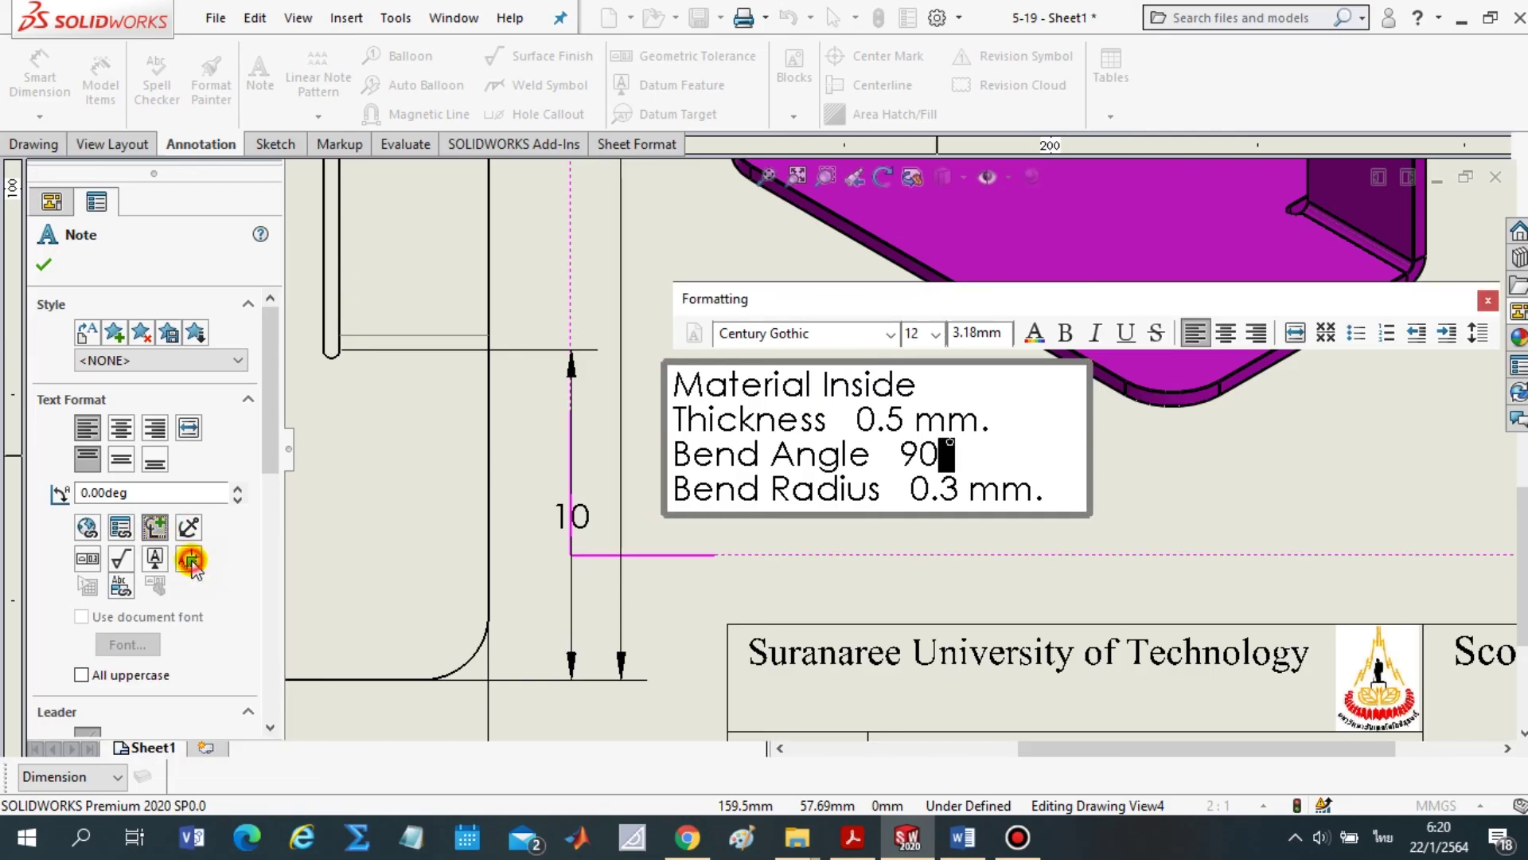
{"action": "left_click", "coordinate": [157, 527]}
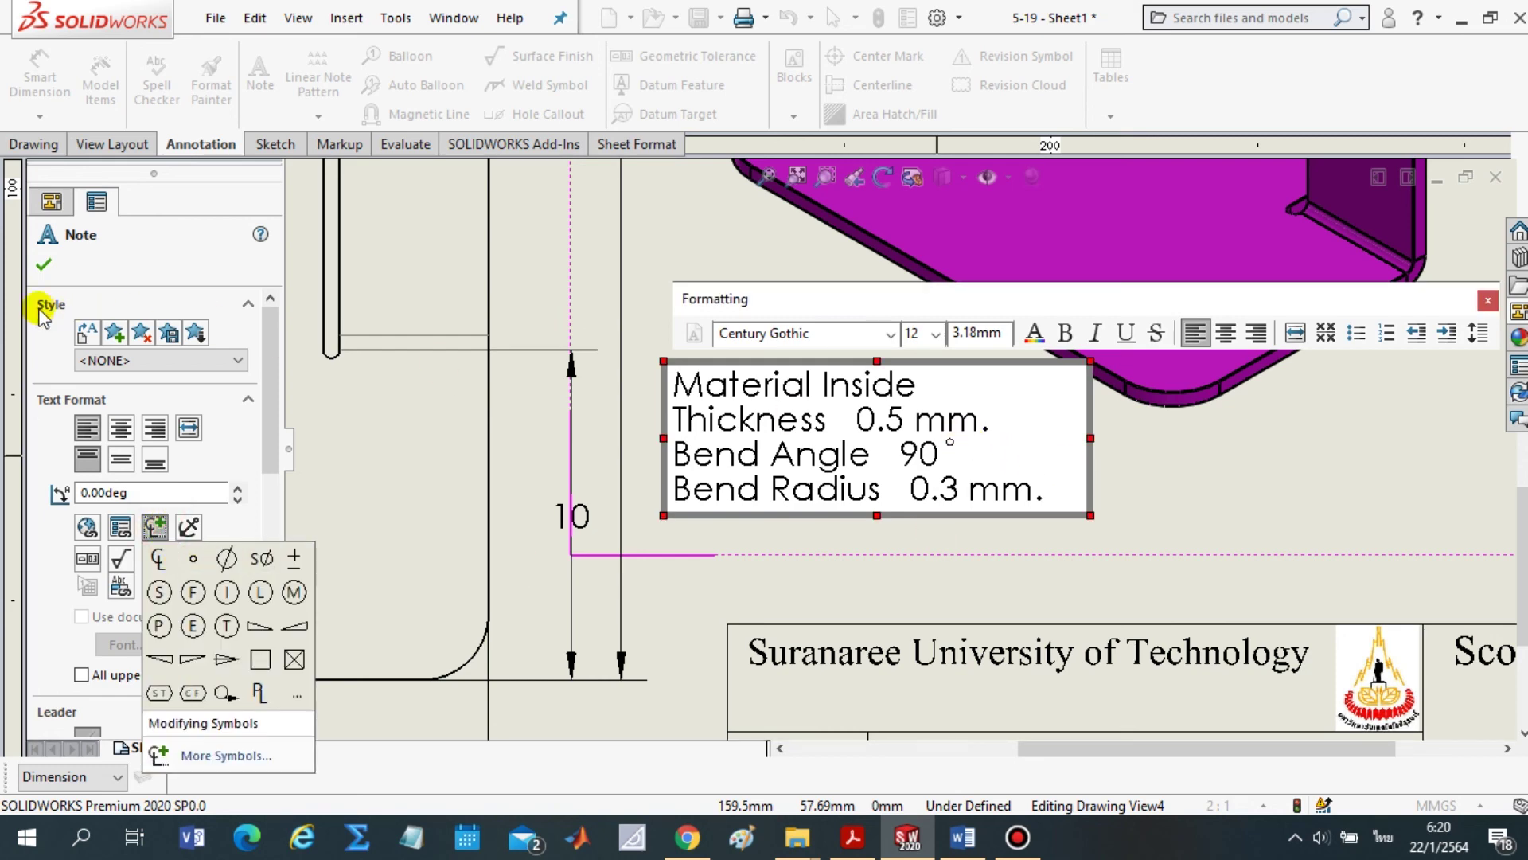
{"action": "left_click", "coordinate": [39, 355]}
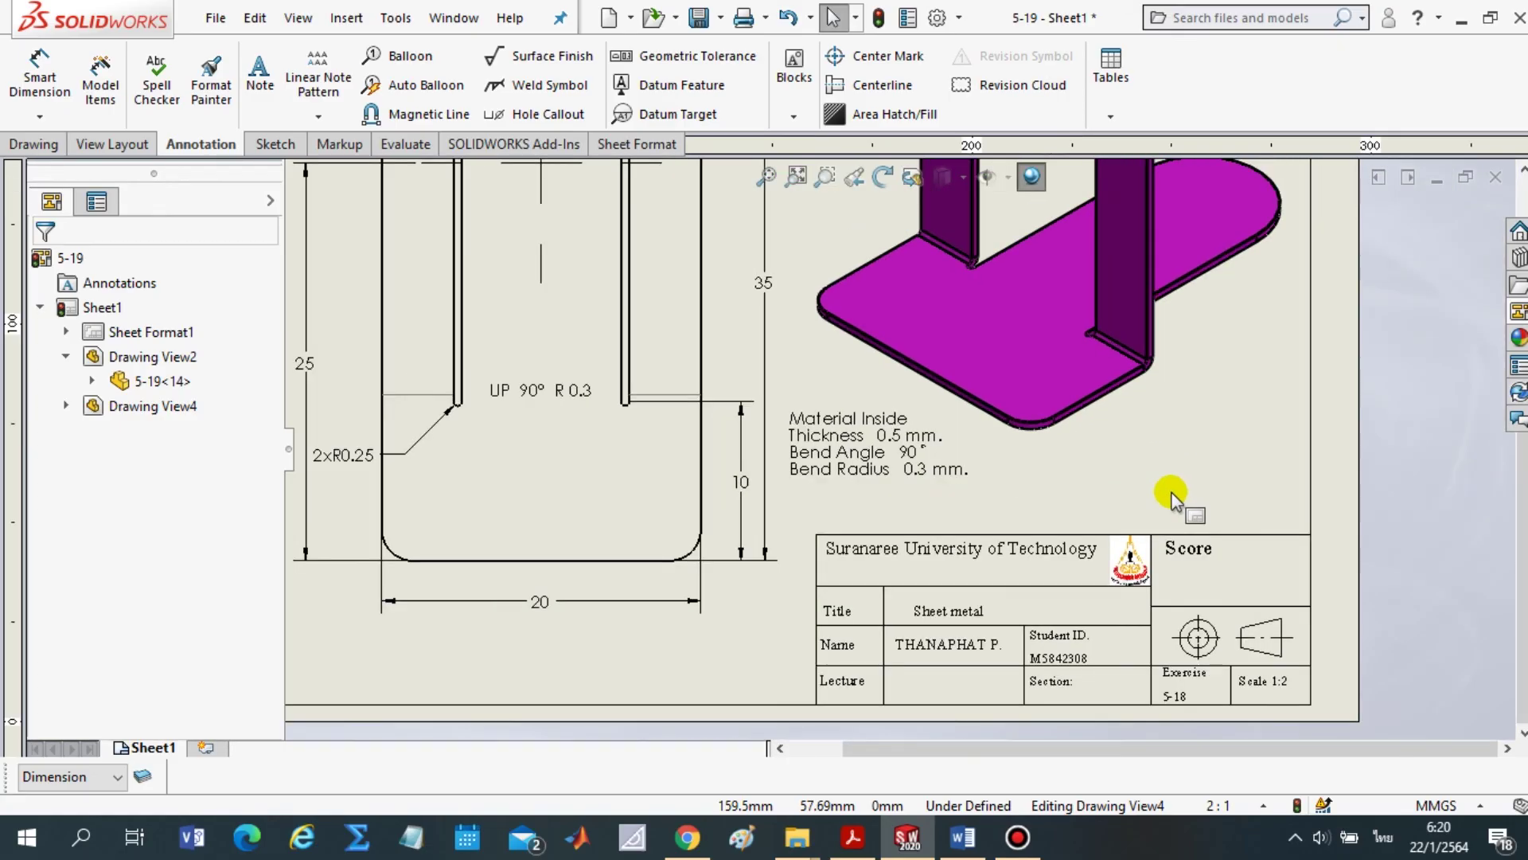
Select the flat-pattern view, bringing up the 35 mm height dimension's properties
{"action": "scroll", "coordinate": [1170, 497], "scroll_direction": "up", "scroll_amount": 3}
{"action": "scroll", "coordinate": [879, 434], "scroll_direction": "up", "scroll_amount": 3}
{"action": "scroll", "coordinate": [876, 445], "scroll_direction": "down", "scroll_amount": 2}
{"action": "scroll", "coordinate": [989, 477], "scroll_direction": "down", "scroll_amount": 2}
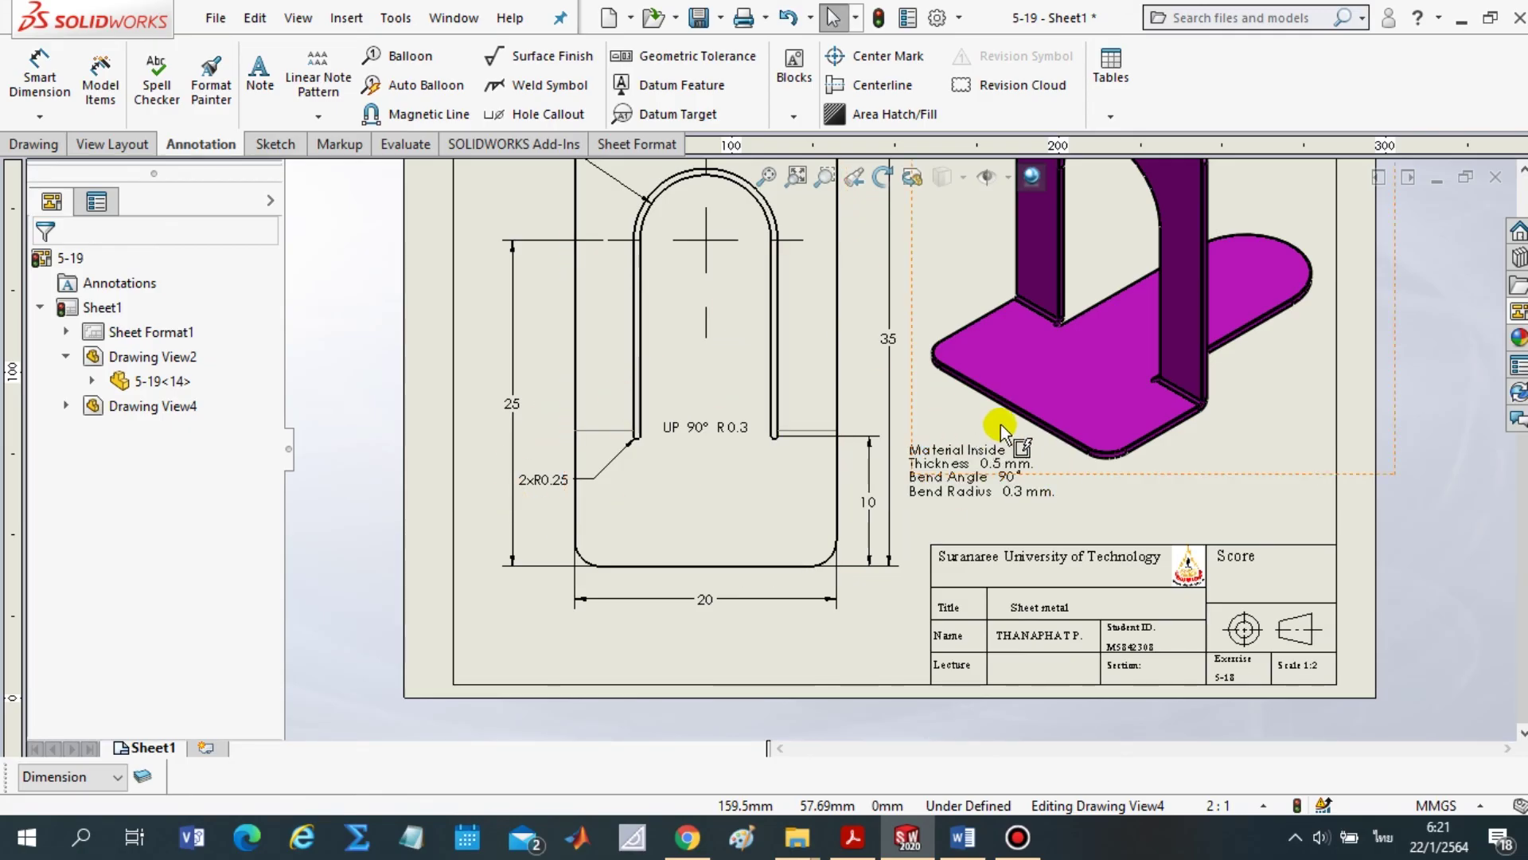
{"action": "scroll", "coordinate": [975, 438], "scroll_direction": "down", "scroll_amount": 1}
{"action": "scroll", "coordinate": [716, 485], "scroll_direction": "up", "scroll_amount": 1}
{"action": "scroll", "coordinate": [915, 493], "scroll_direction": "up", "scroll_amount": 1}
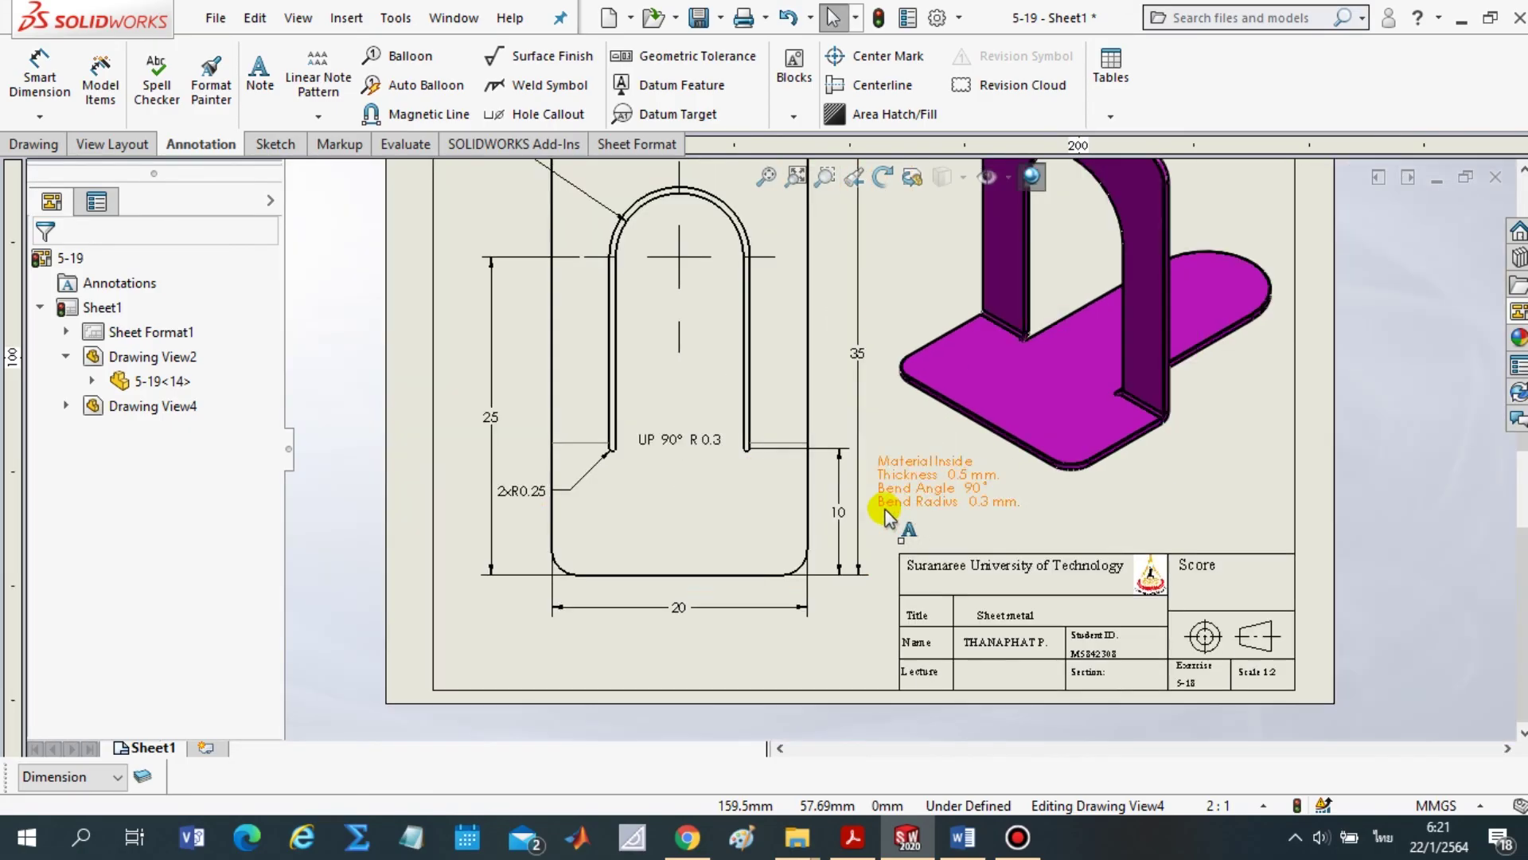
{"action": "scroll", "coordinate": [637, 487], "scroll_direction": "up", "scroll_amount": 1}
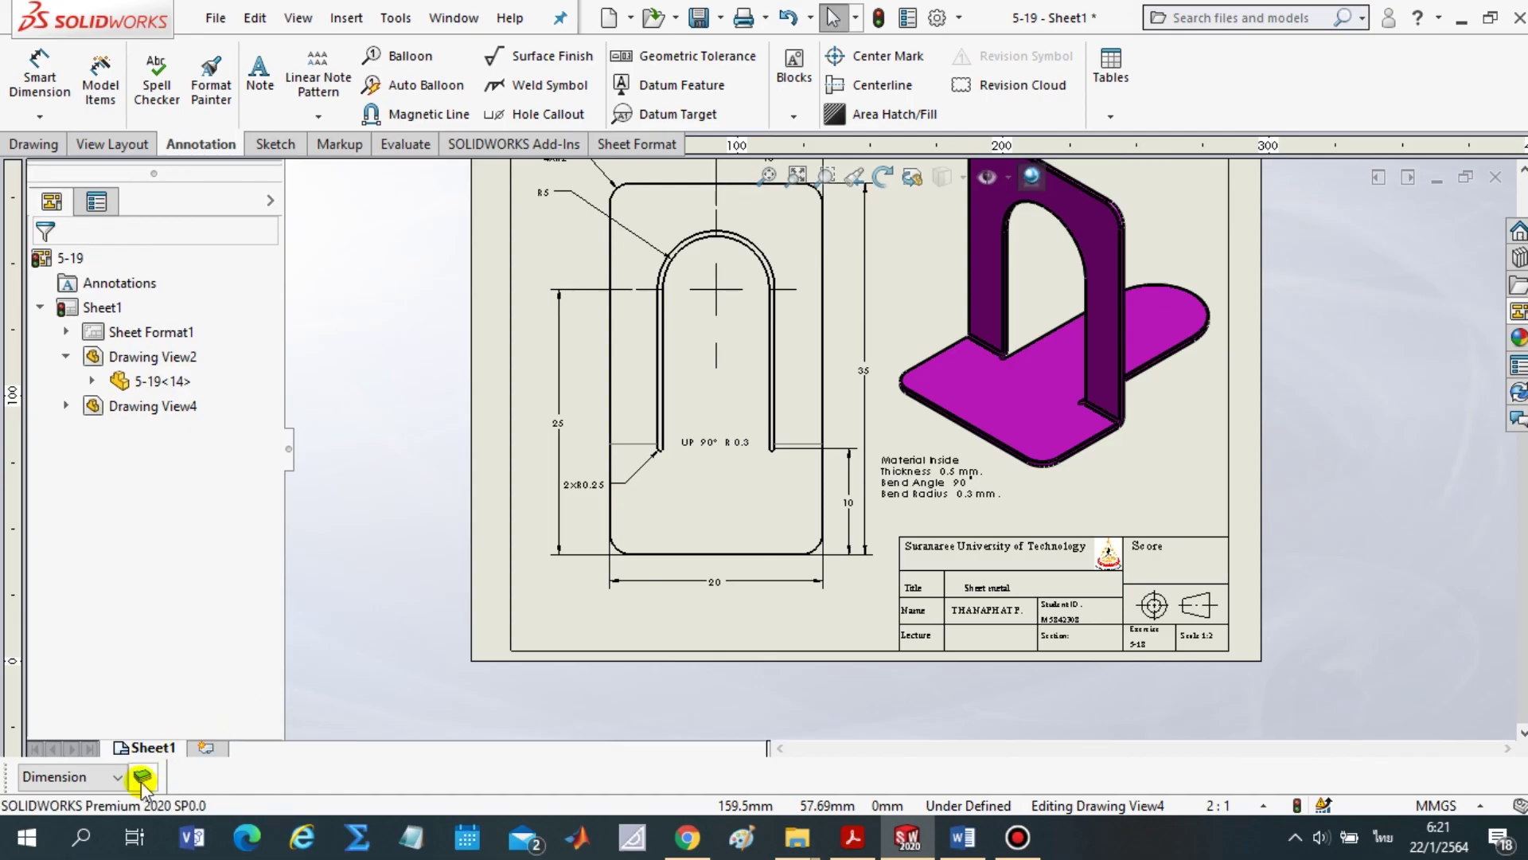
{"action": "left_click", "coordinate": [865, 420]}
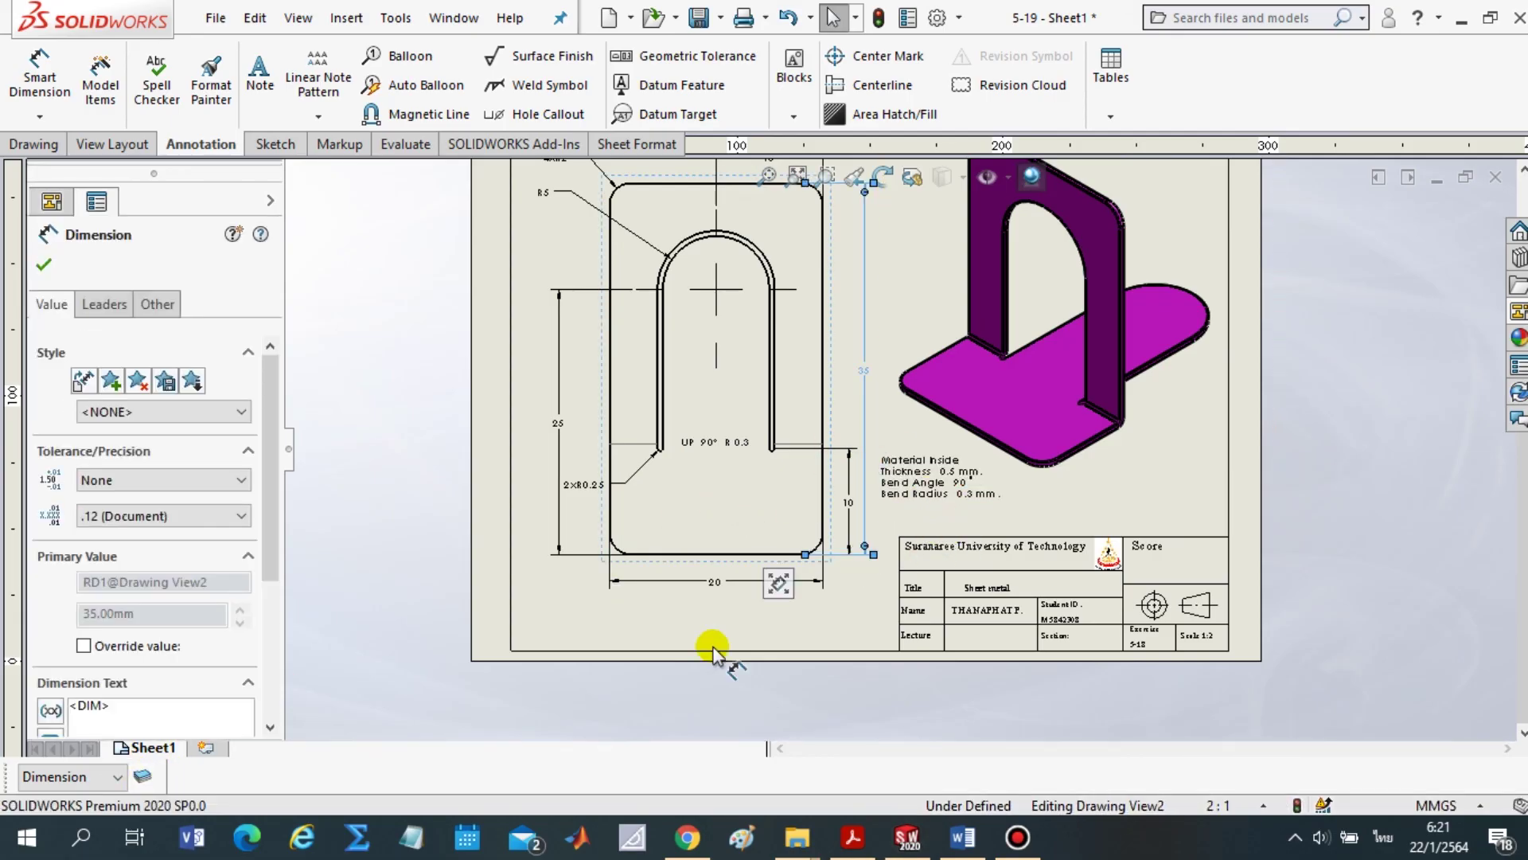
Move every dimension in the flat-pattern view from the Dimension layer to -None-
{"action": "key", "text": "ctrl+a"}
{"action": "left_click", "coordinate": [117, 783]}
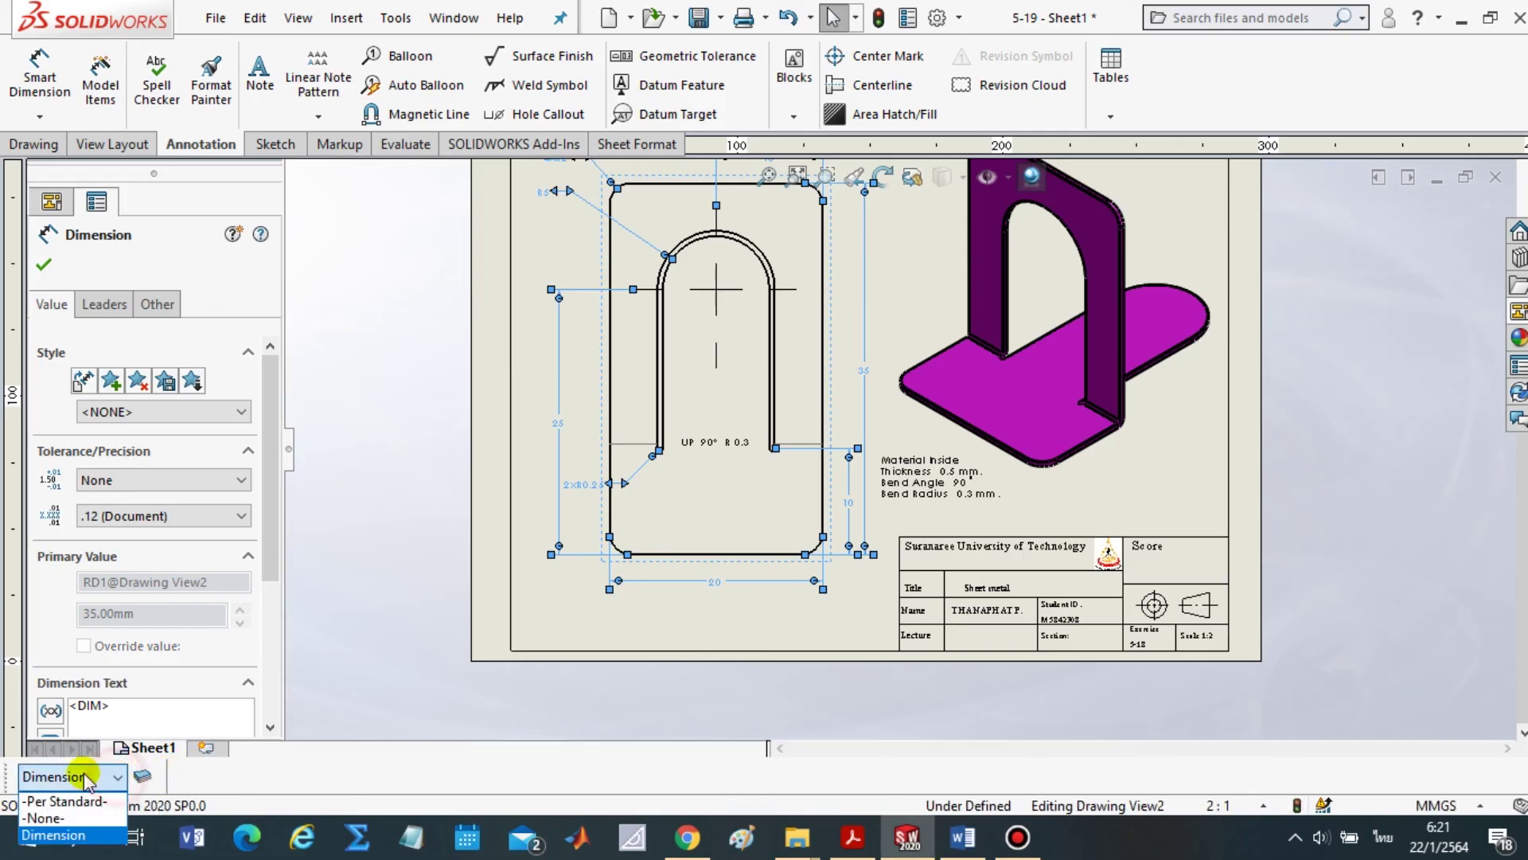
{"action": "left_click", "coordinate": [48, 812]}
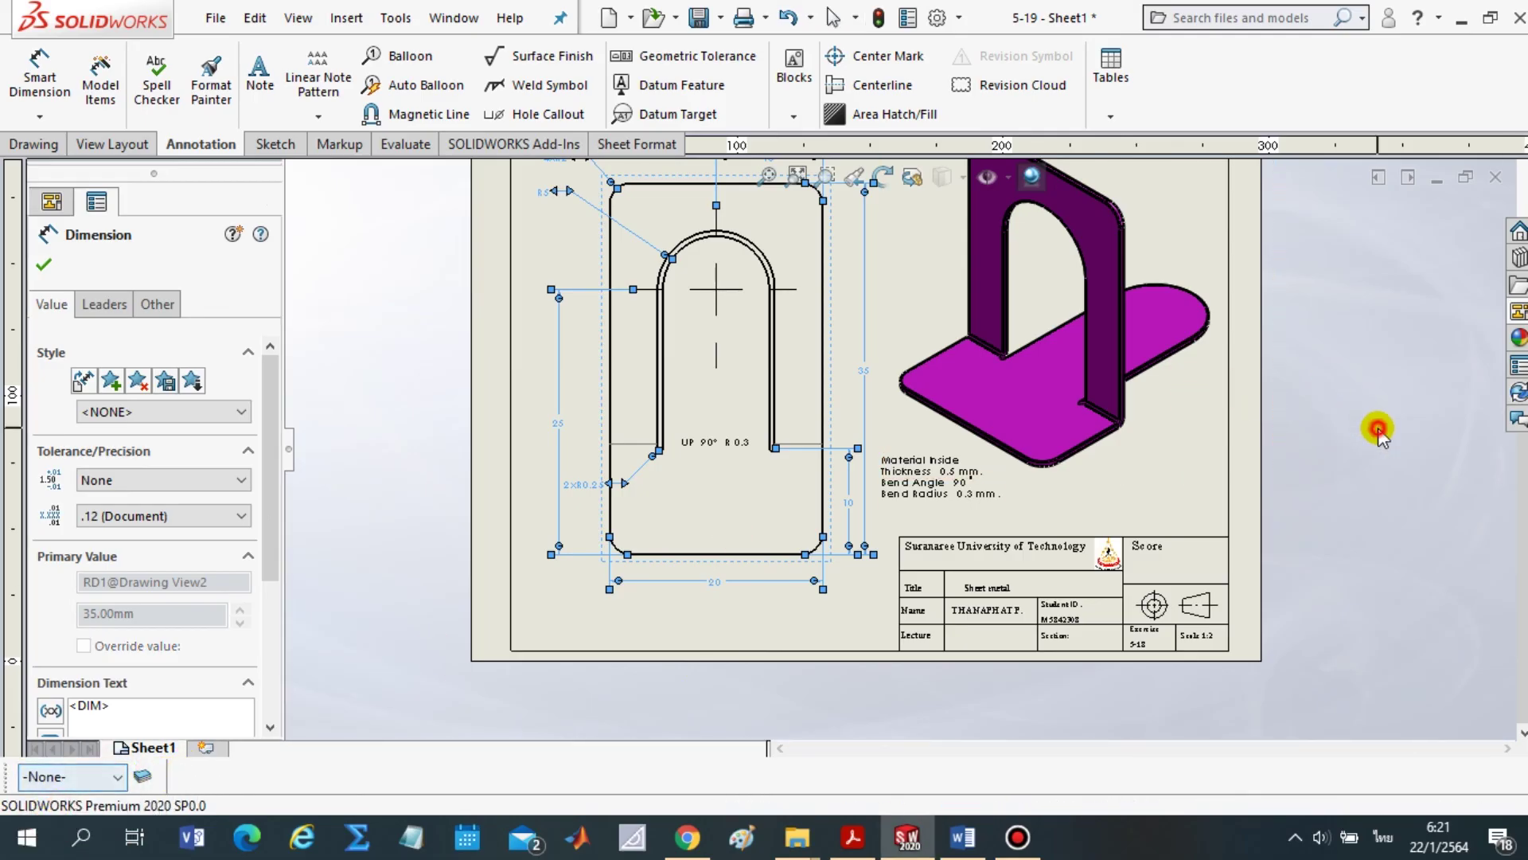
{"action": "left_click", "coordinate": [1305, 418]}
{"action": "scroll", "coordinate": [796, 374], "scroll_direction": "up", "scroll_amount": 3}
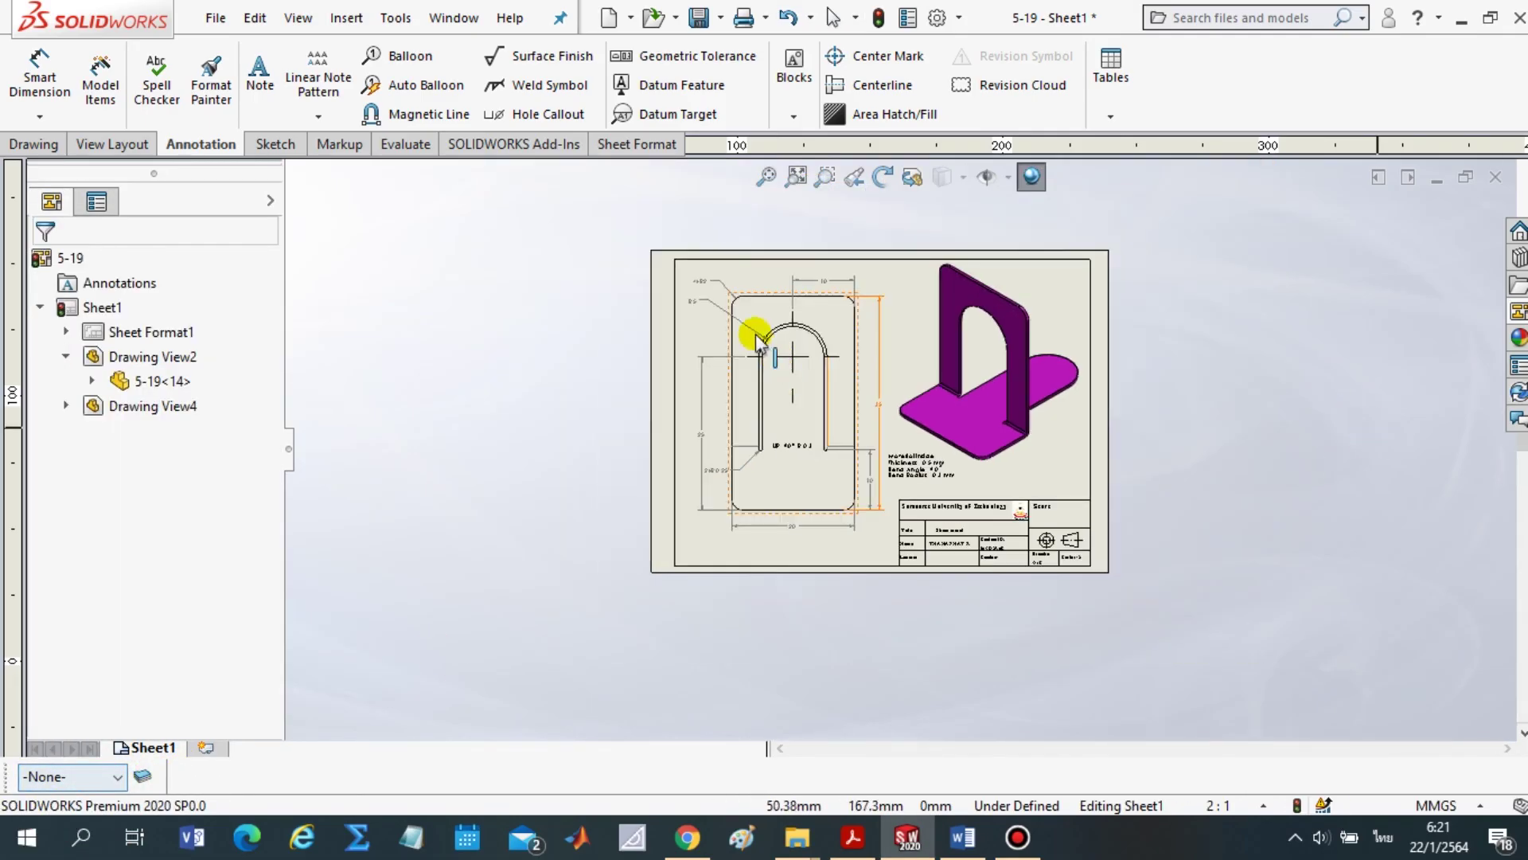
{"action": "scroll", "coordinate": [828, 379], "scroll_direction": "up", "scroll_amount": 1}
{"action": "scroll", "coordinate": [737, 427], "scroll_direction": "down", "scroll_amount": 5}
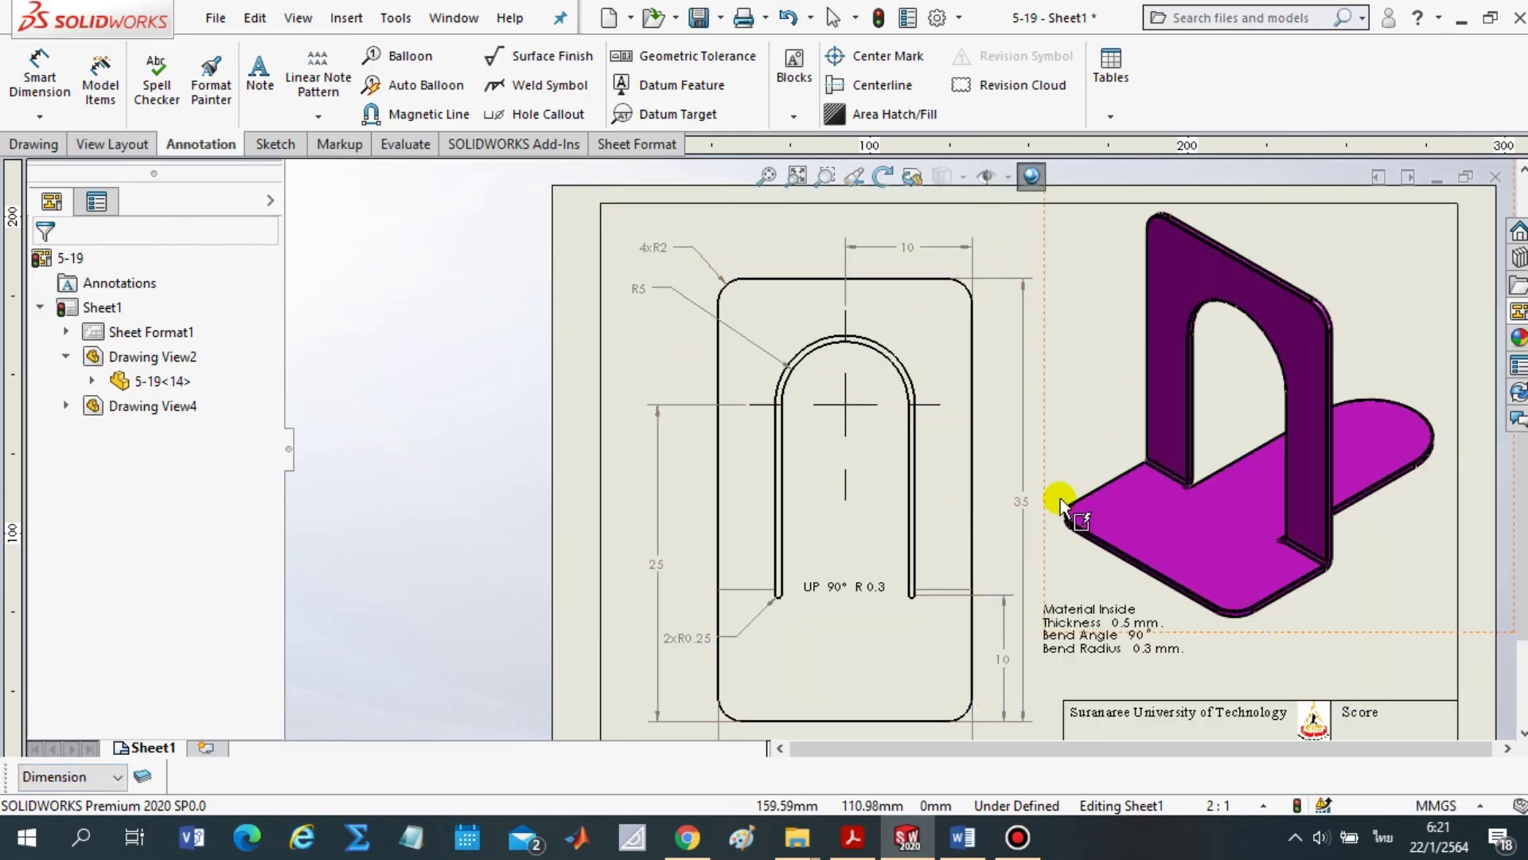
Delete the old Dimension layer in Layer Properties
{"action": "right_click", "coordinate": [1199, 77]}
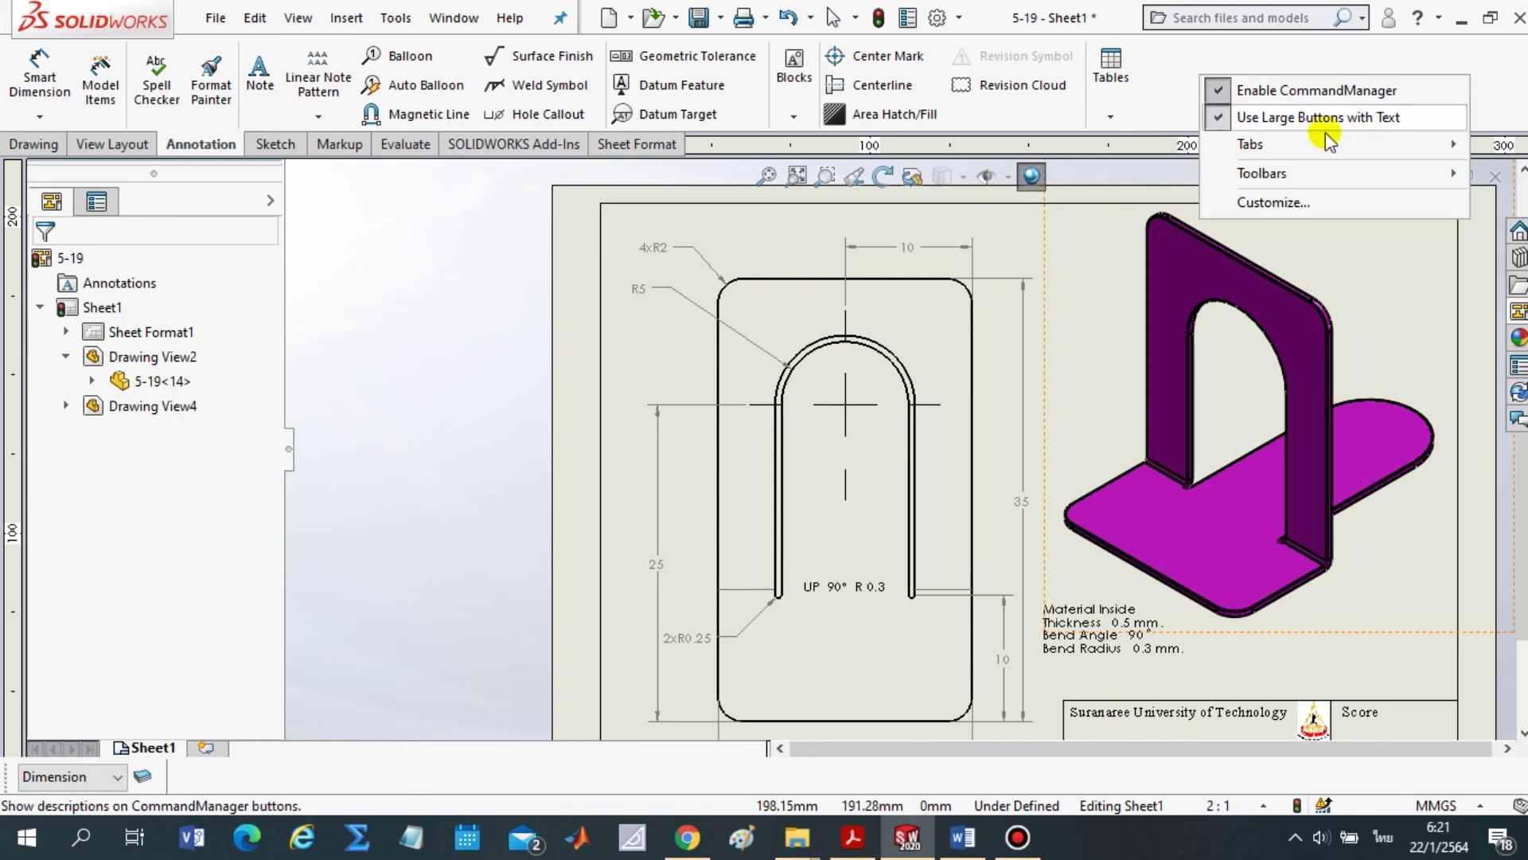
{"action": "left_click", "coordinate": [1279, 174]}
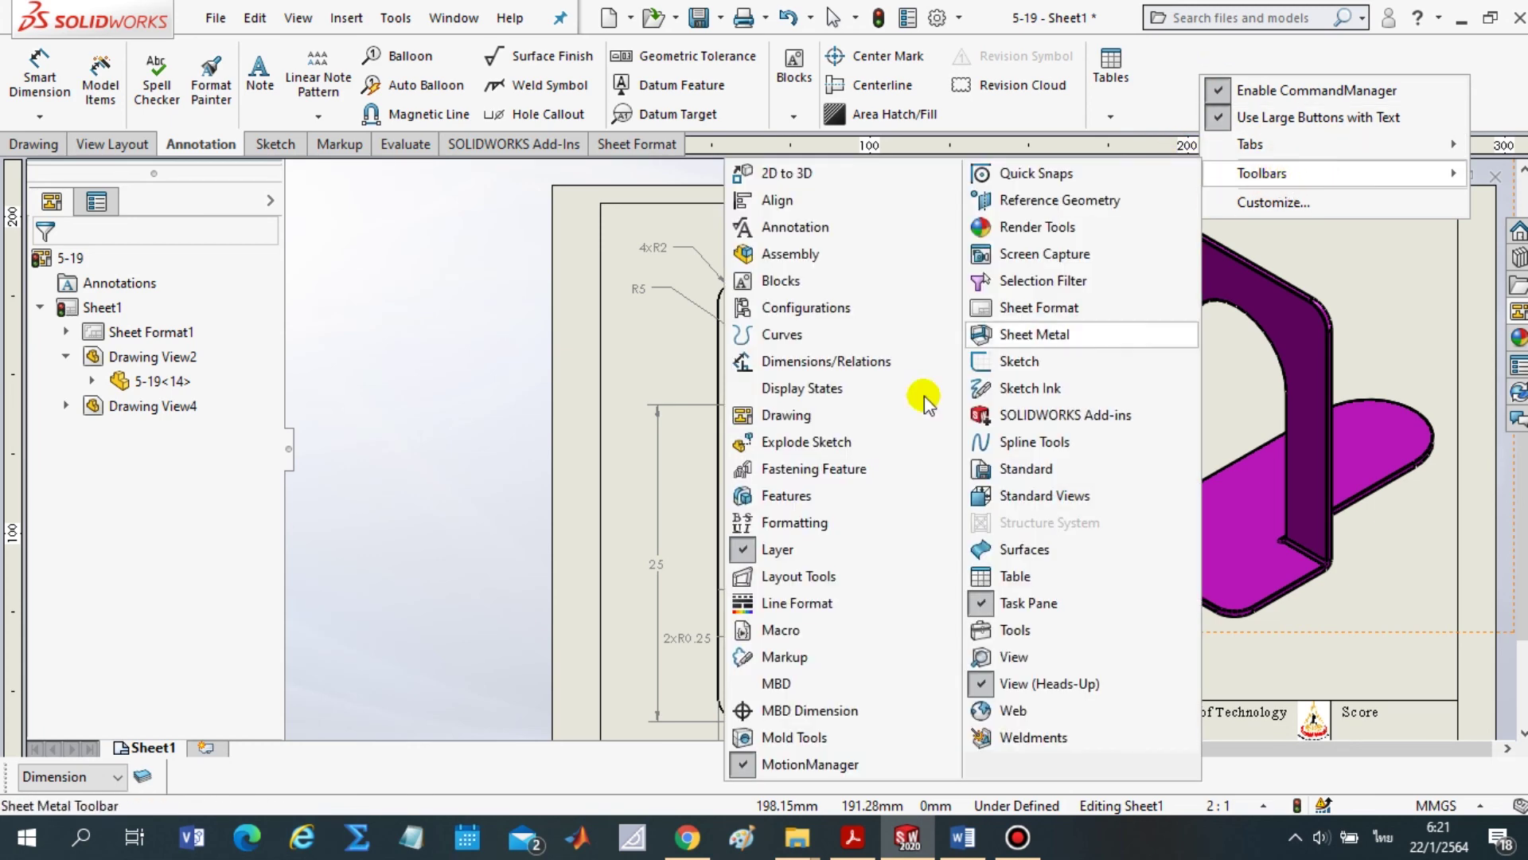
{"action": "left_click", "coordinate": [444, 501]}
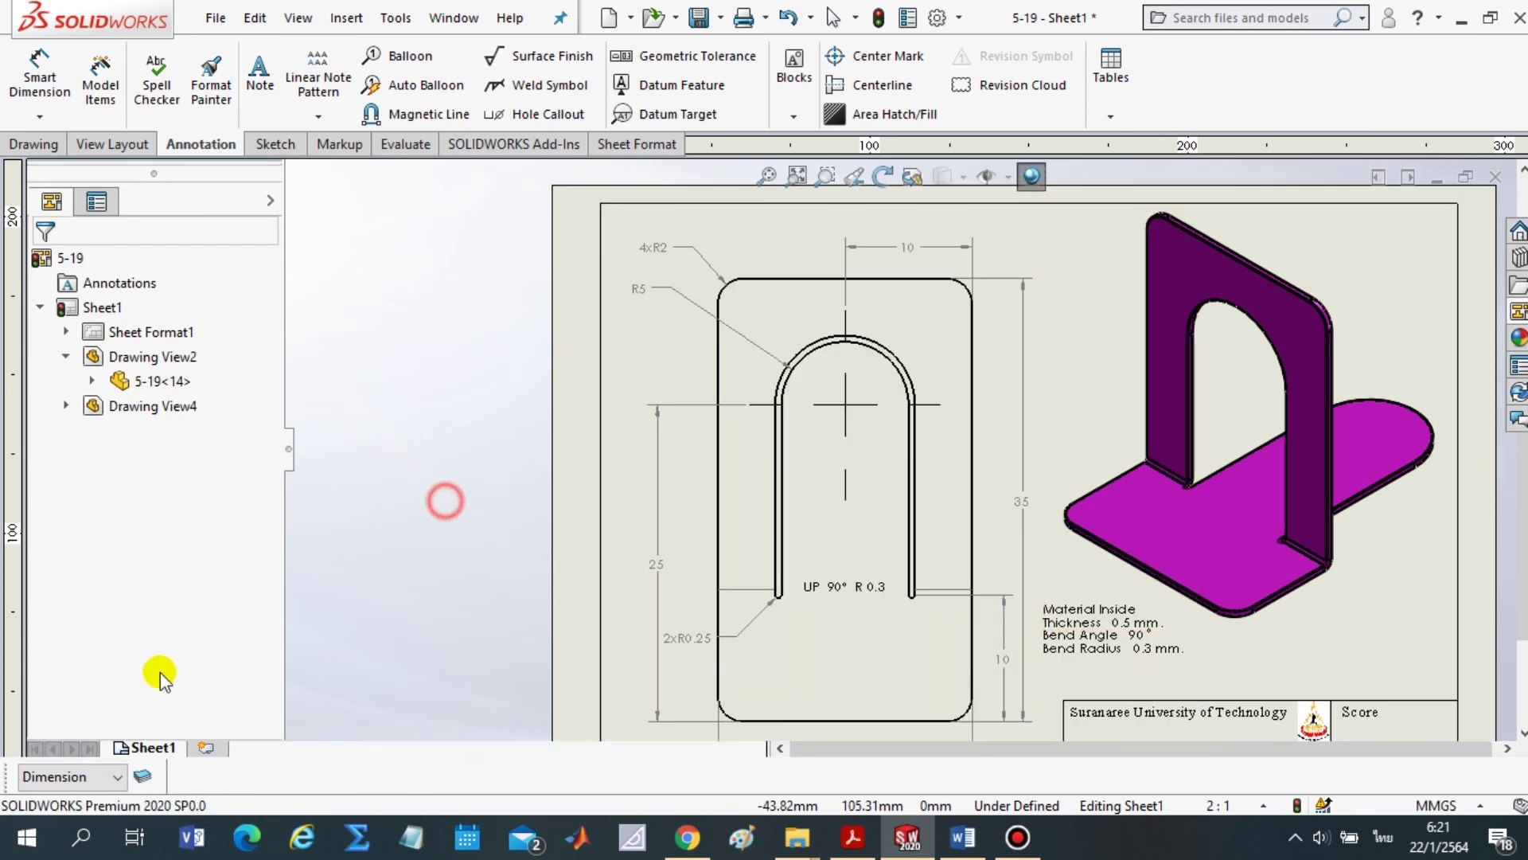
{"action": "left_click", "coordinate": [144, 778]}
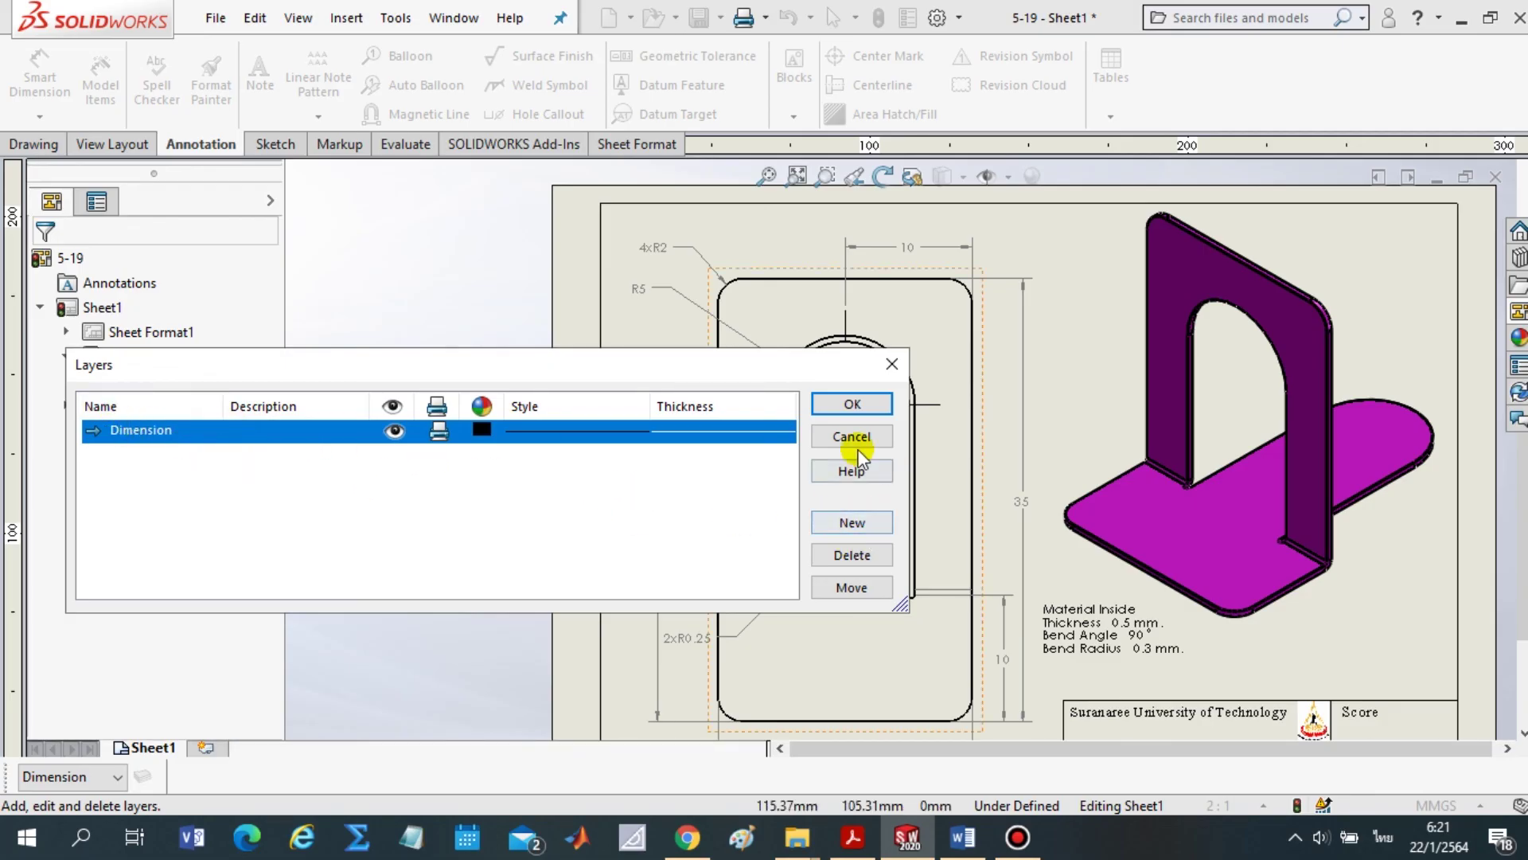
{"action": "left_click", "coordinate": [855, 558]}
{"action": "left_click", "coordinate": [820, 415]}
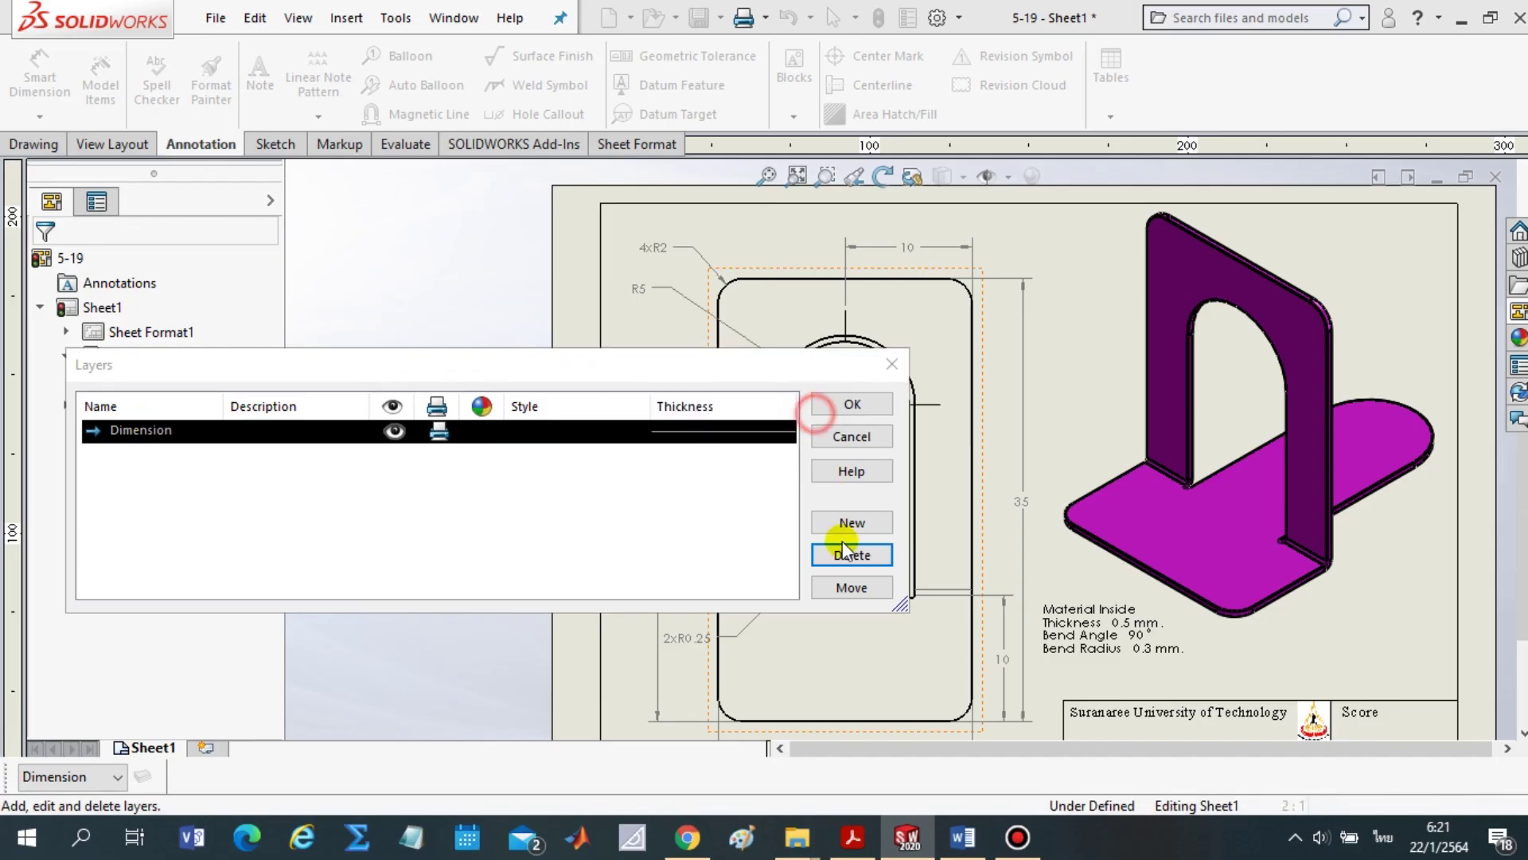
Create a new layer named Dimension and make it the current layer
{"action": "left_click", "coordinate": [852, 522]}
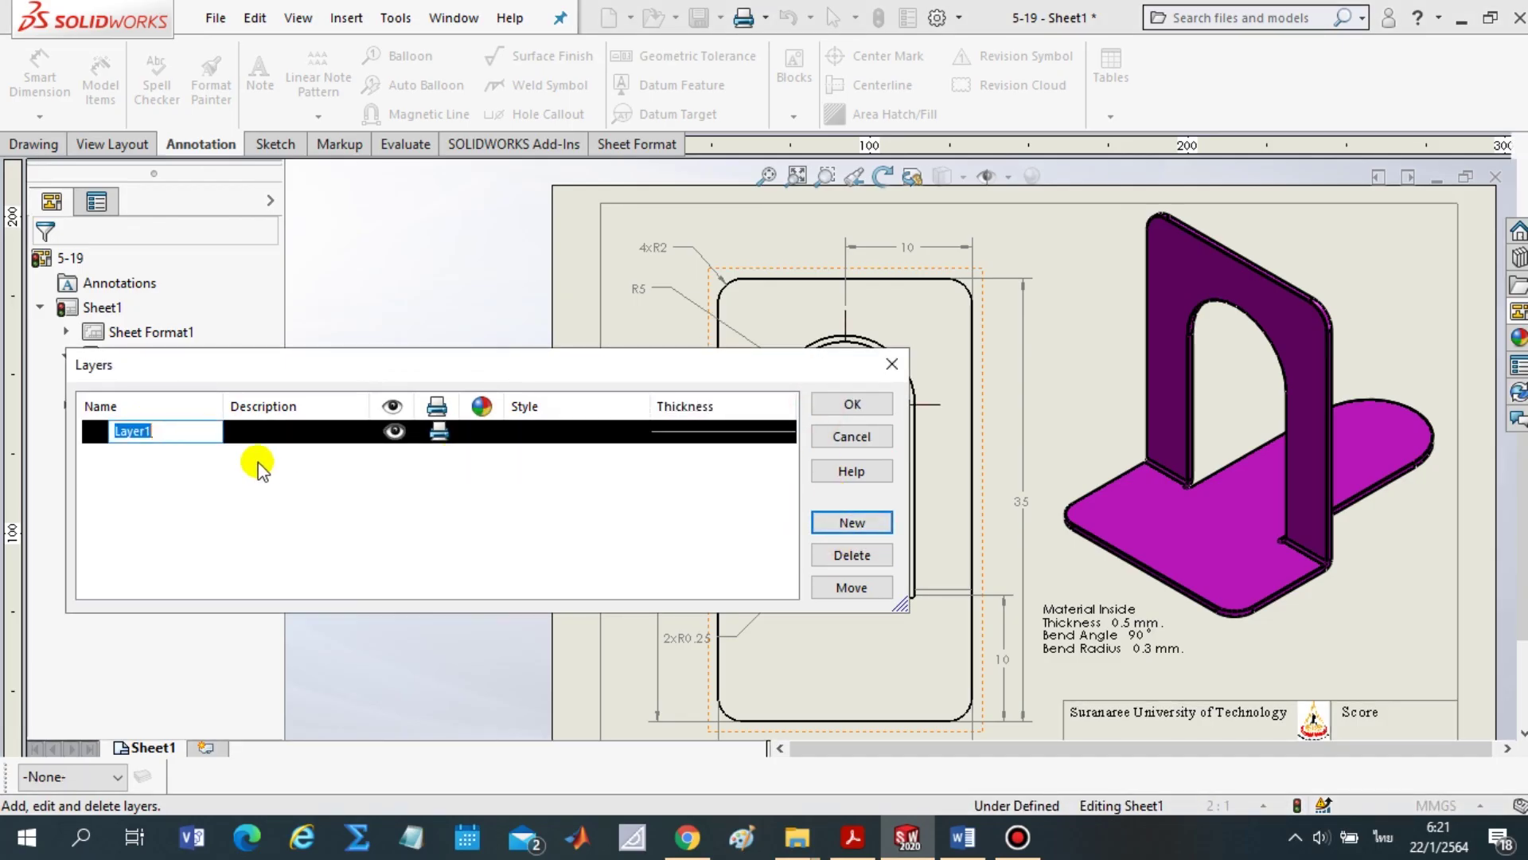
{"action": "type", "text": "D"}
{"action": "type", "text": "imension"}
{"action": "left_click", "coordinate": [258, 466]}
{"action": "left_click", "coordinate": [291, 481]}
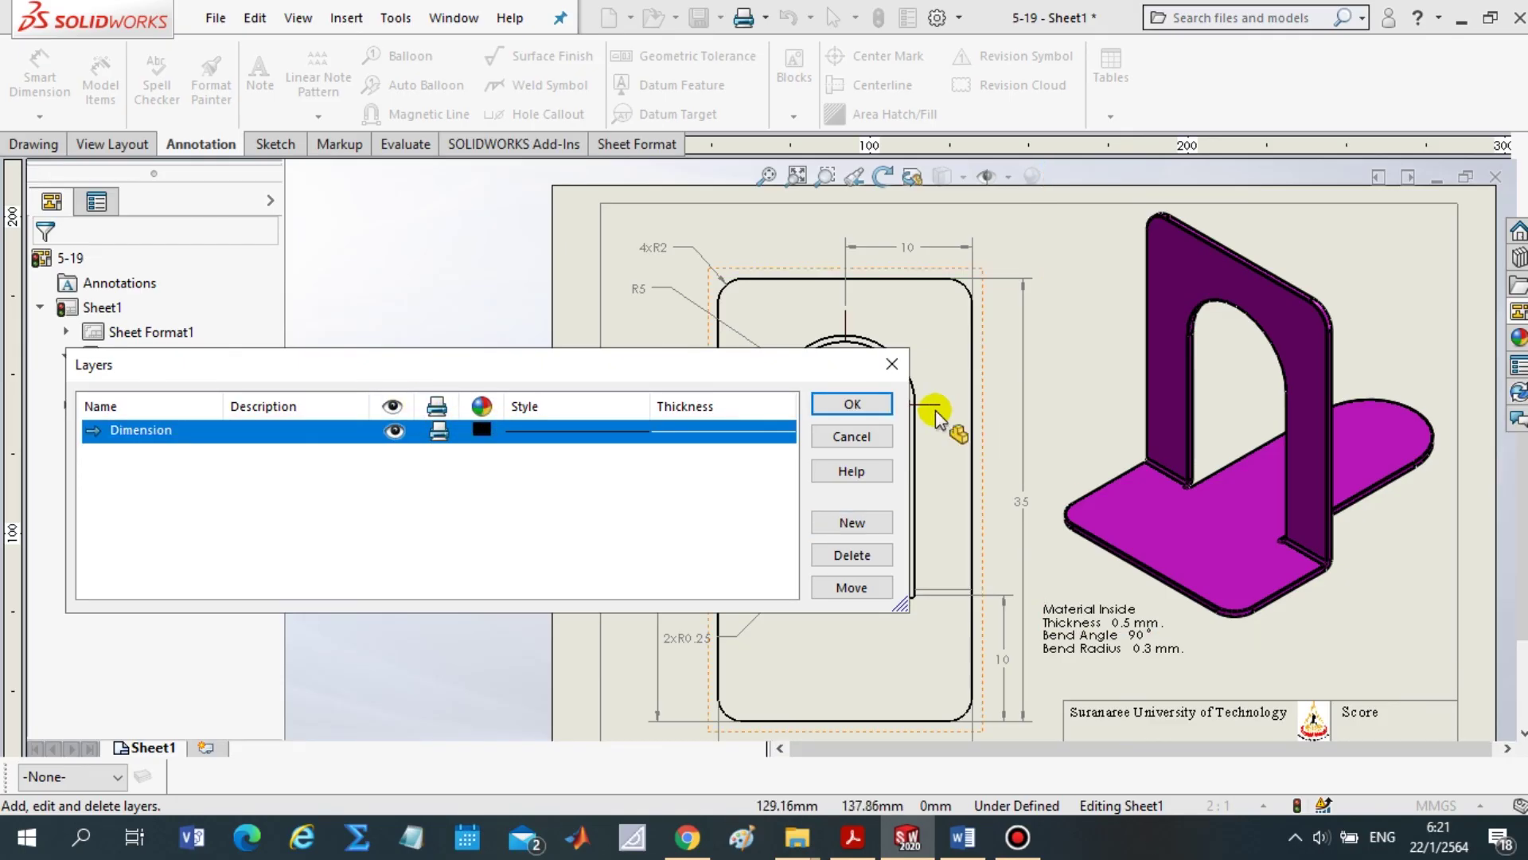
{"action": "left_click", "coordinate": [850, 404]}
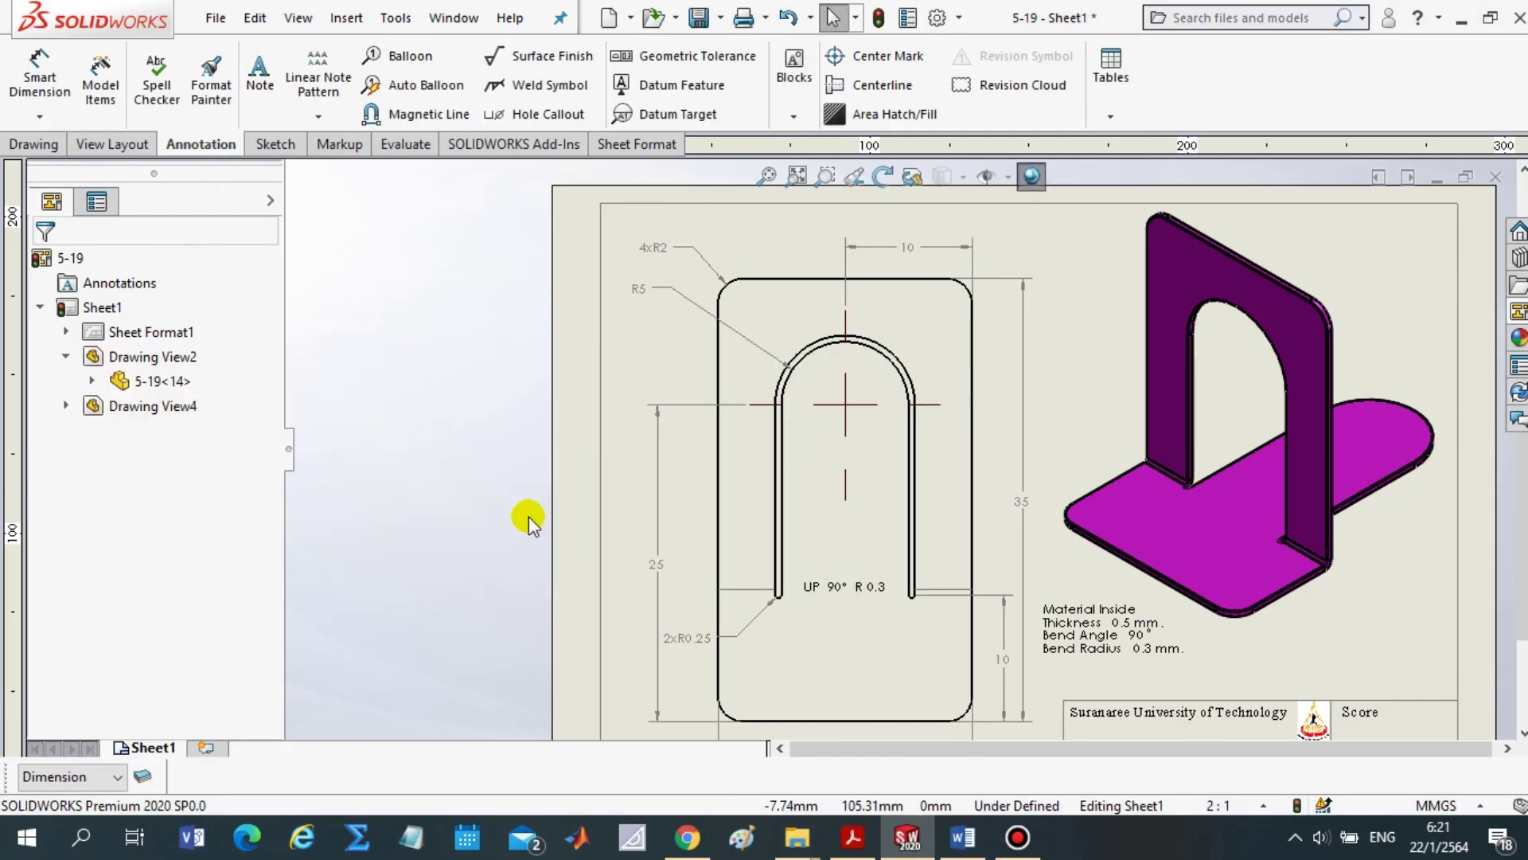
Assign all flat-pattern dimensions, including the 35 dimension, to the Dimension layer
{"action": "left_click", "coordinate": [1023, 499]}
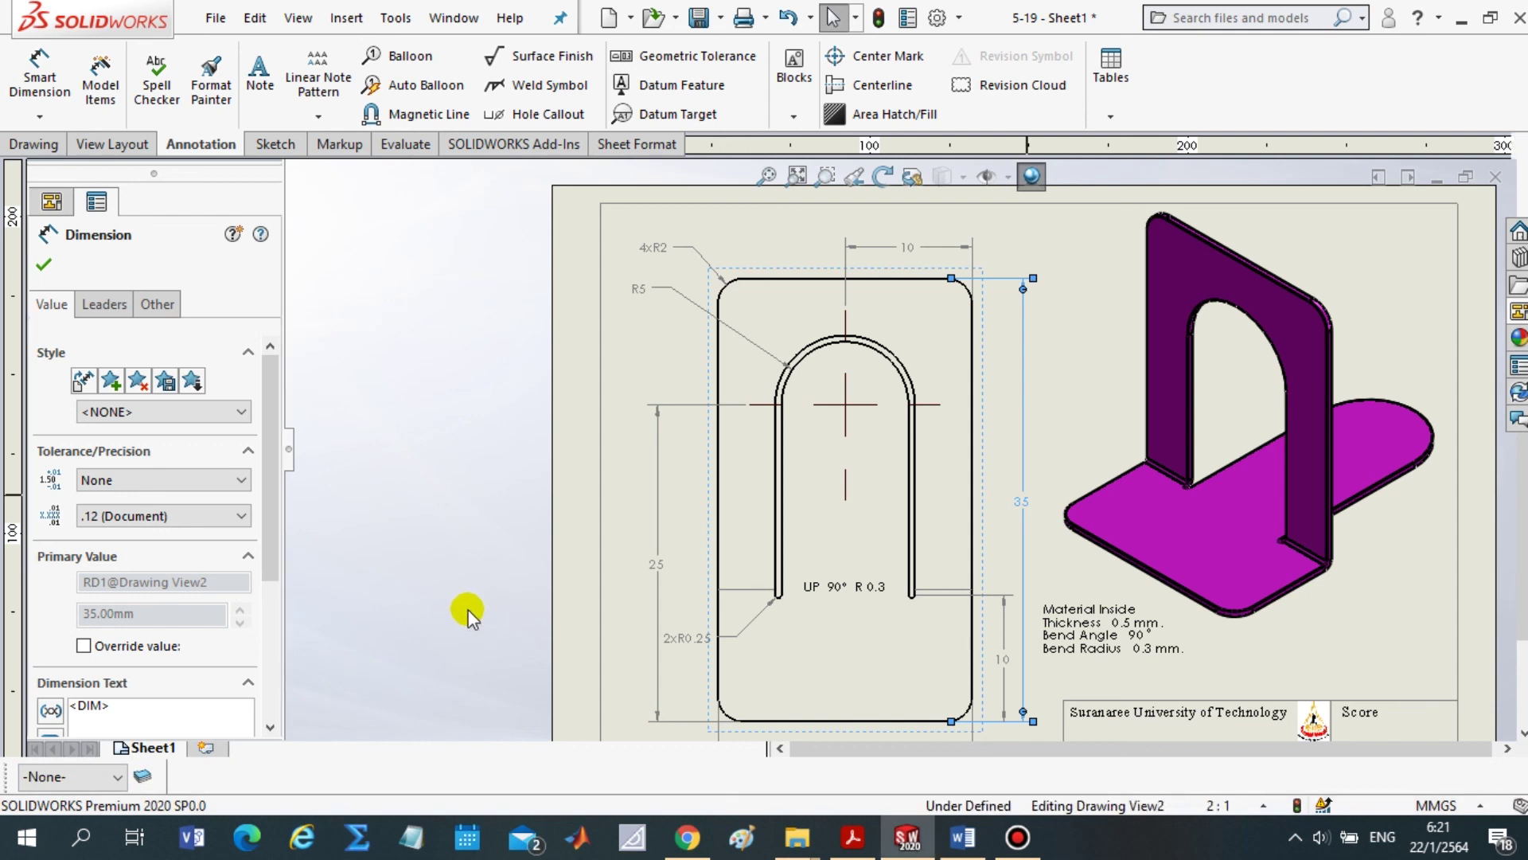
{"action": "key", "text": "ctrl+a"}
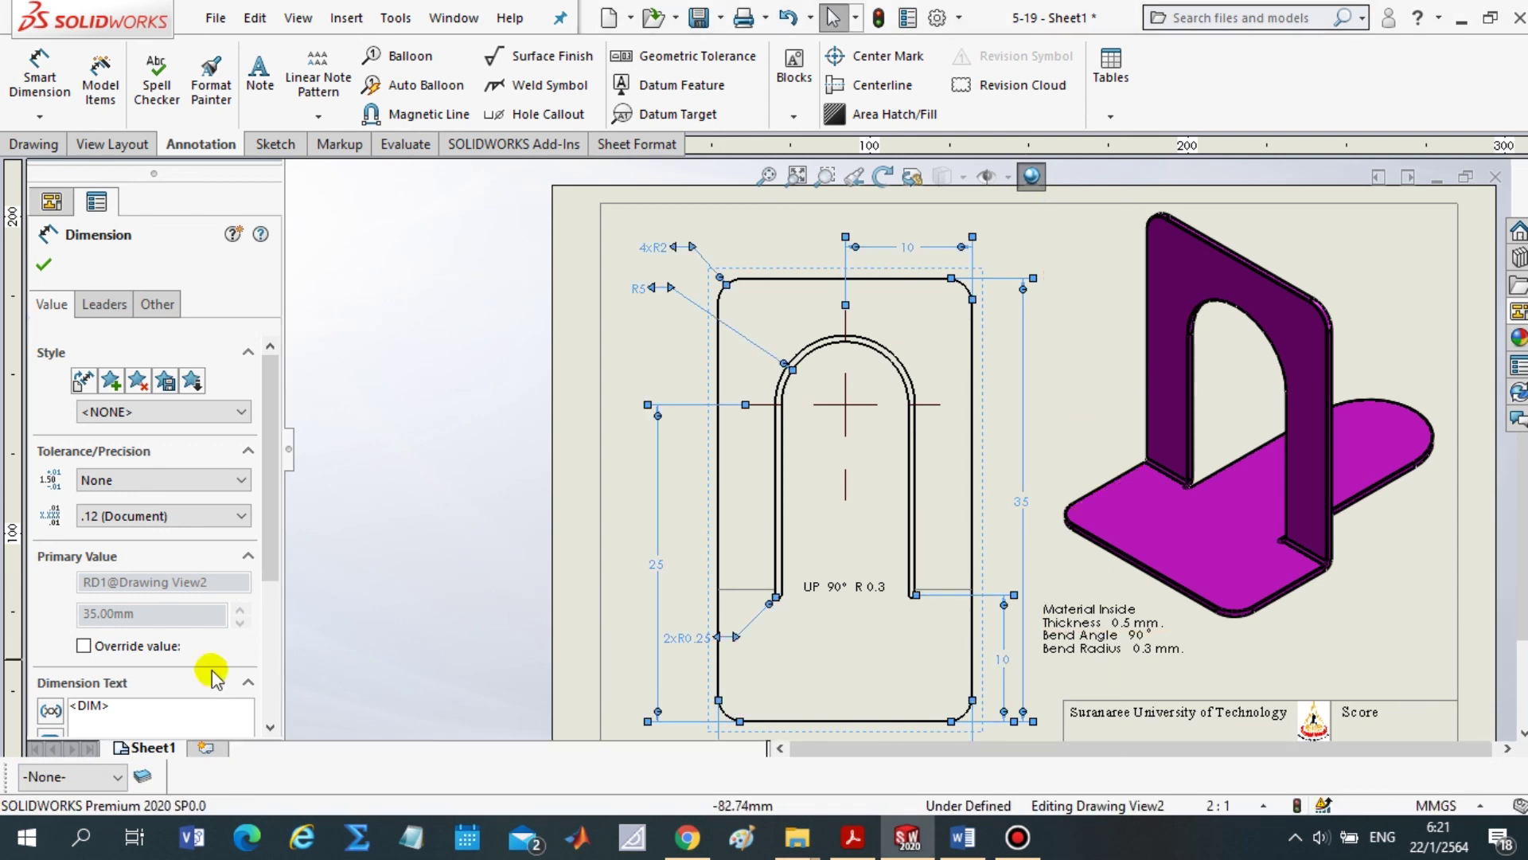
{"action": "left_click", "coordinate": [117, 776]}
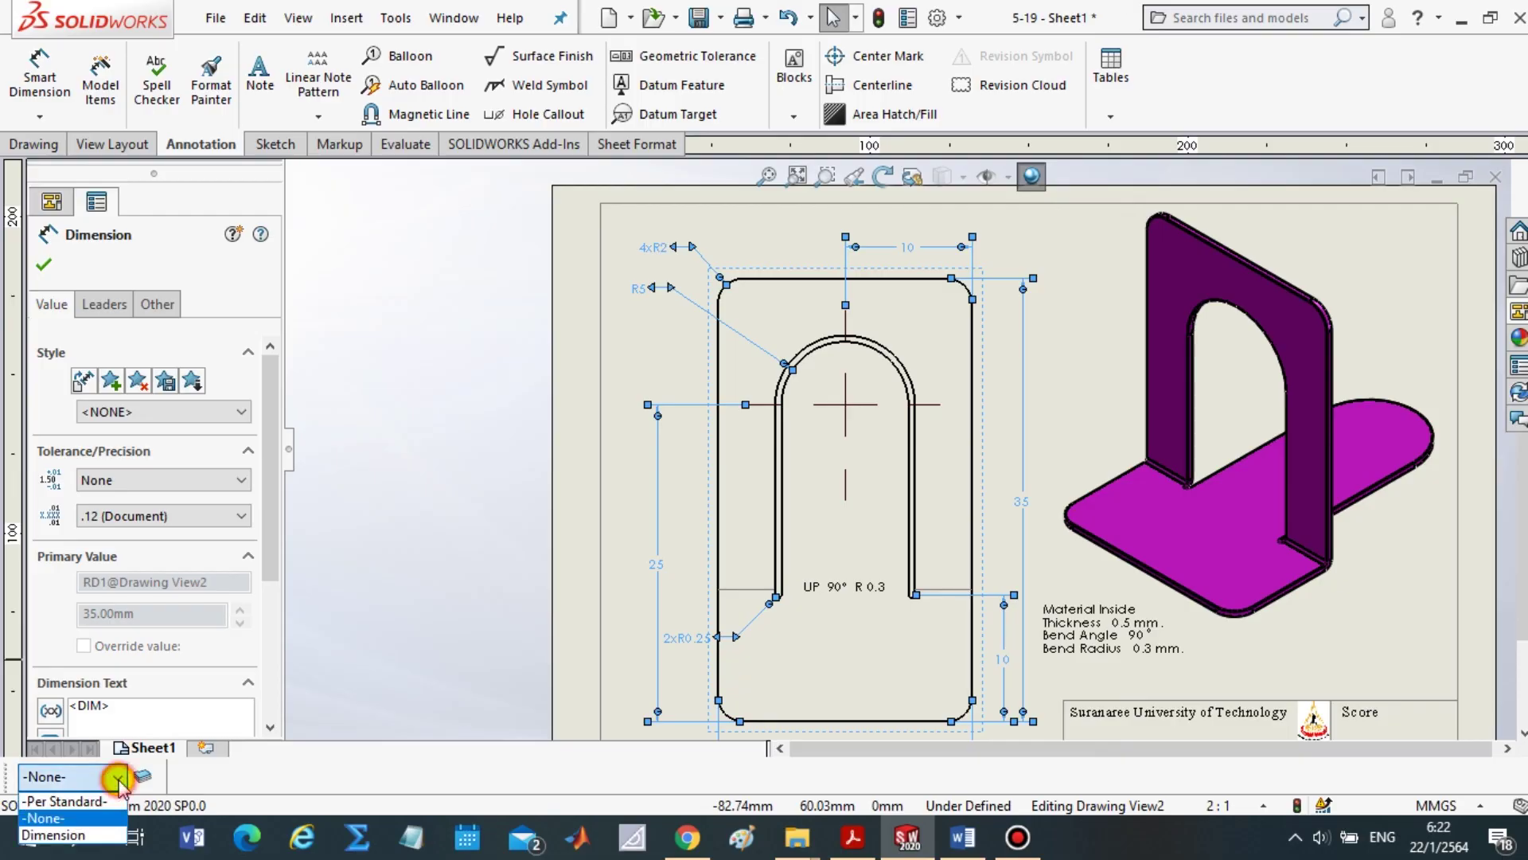
{"action": "left_click", "coordinate": [66, 835]}
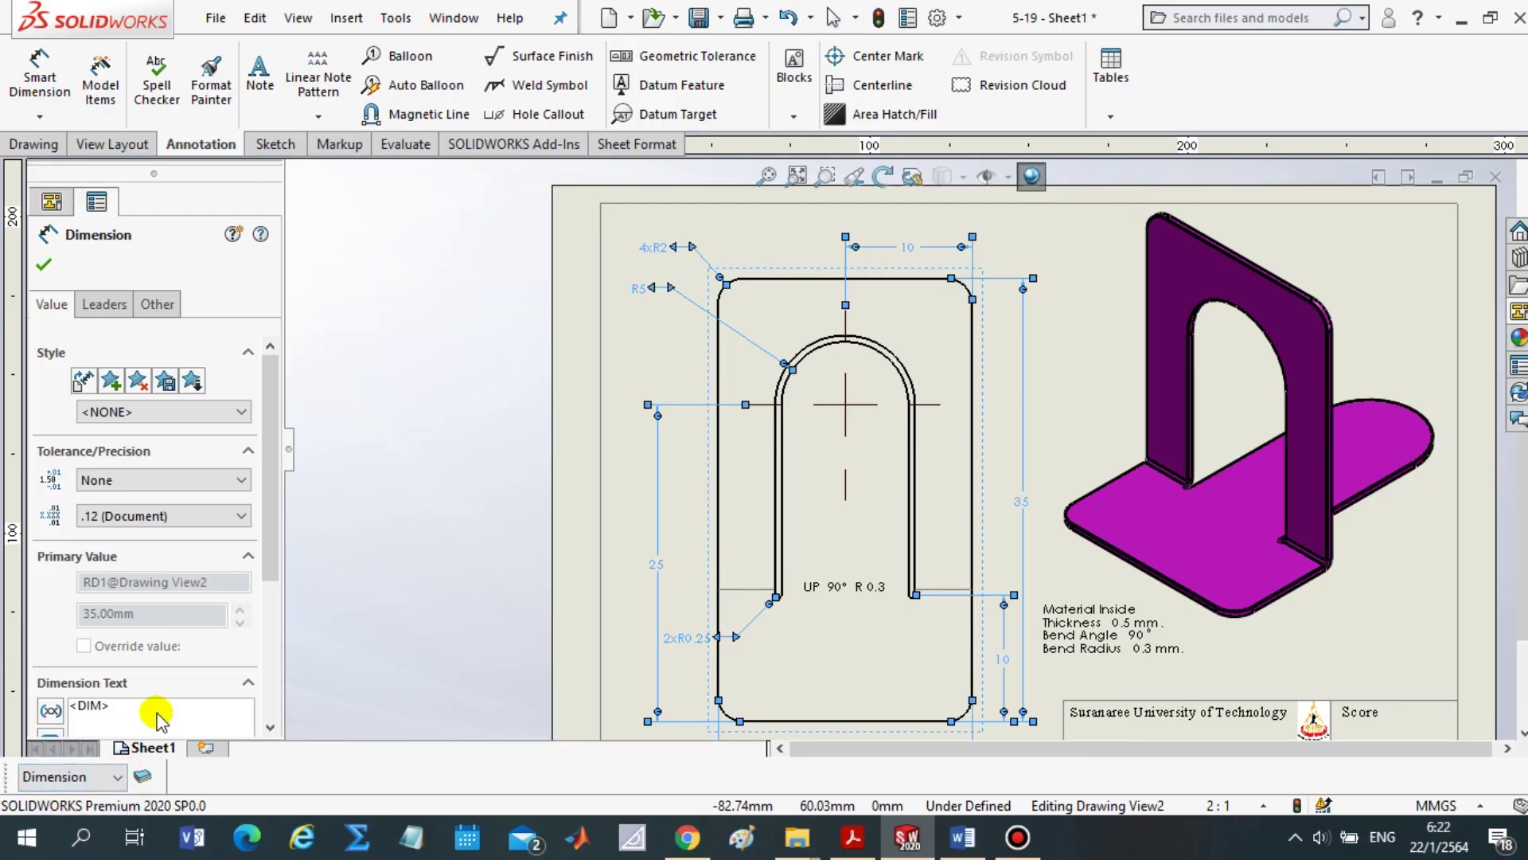
{"action": "left_click", "coordinate": [44, 262]}
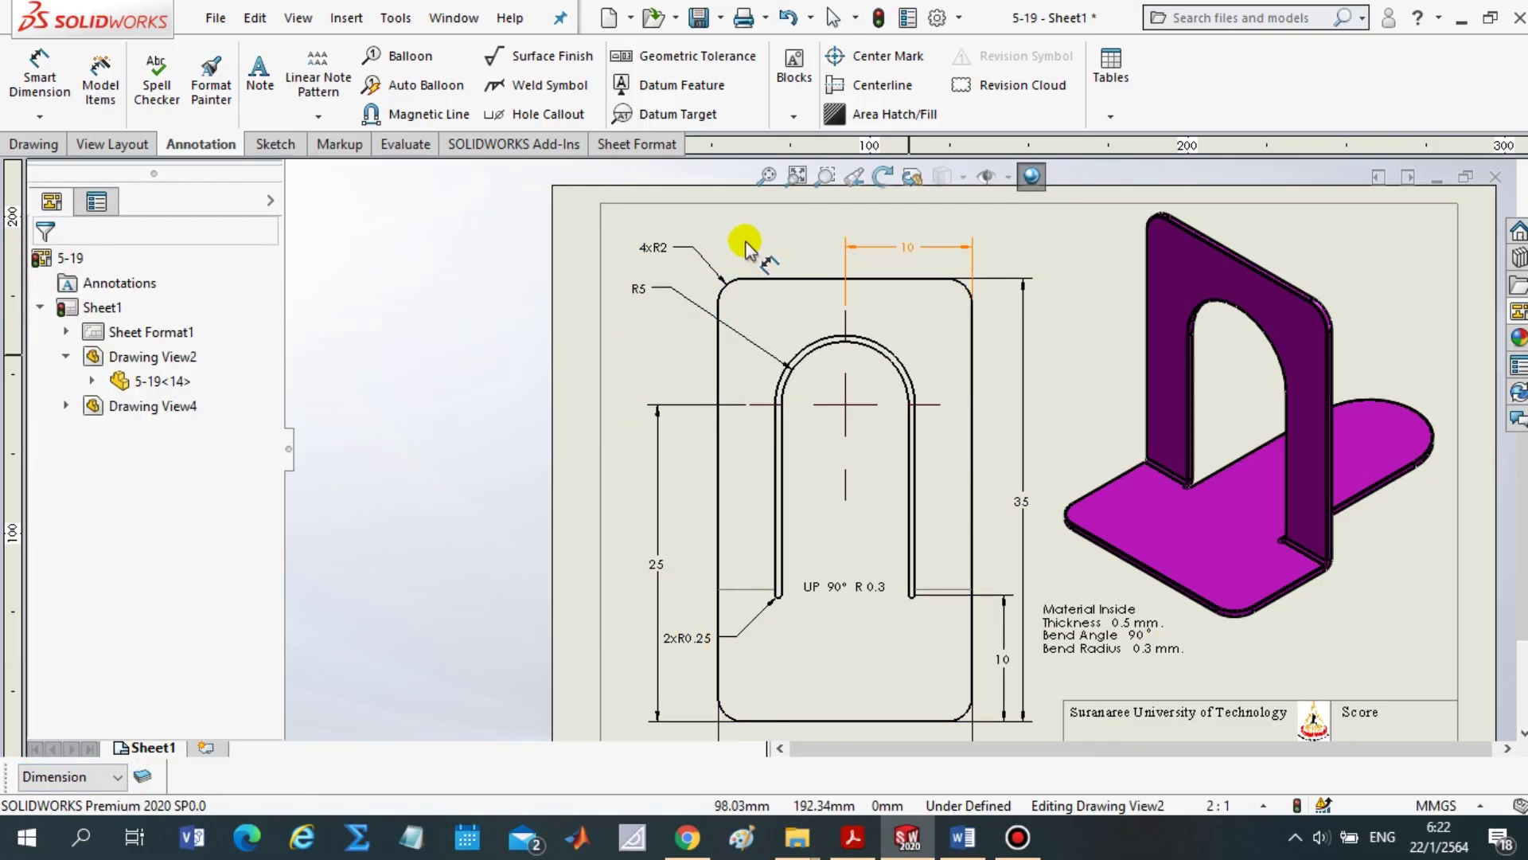
{"action": "scroll", "coordinate": [558, 546], "scroll_direction": "up", "scroll_amount": 2}
{"action": "scroll", "coordinate": [1053, 534], "scroll_direction": "down", "scroll_amount": 1}
{"action": "scroll", "coordinate": [1074, 573], "scroll_direction": "down", "scroll_amount": 1}
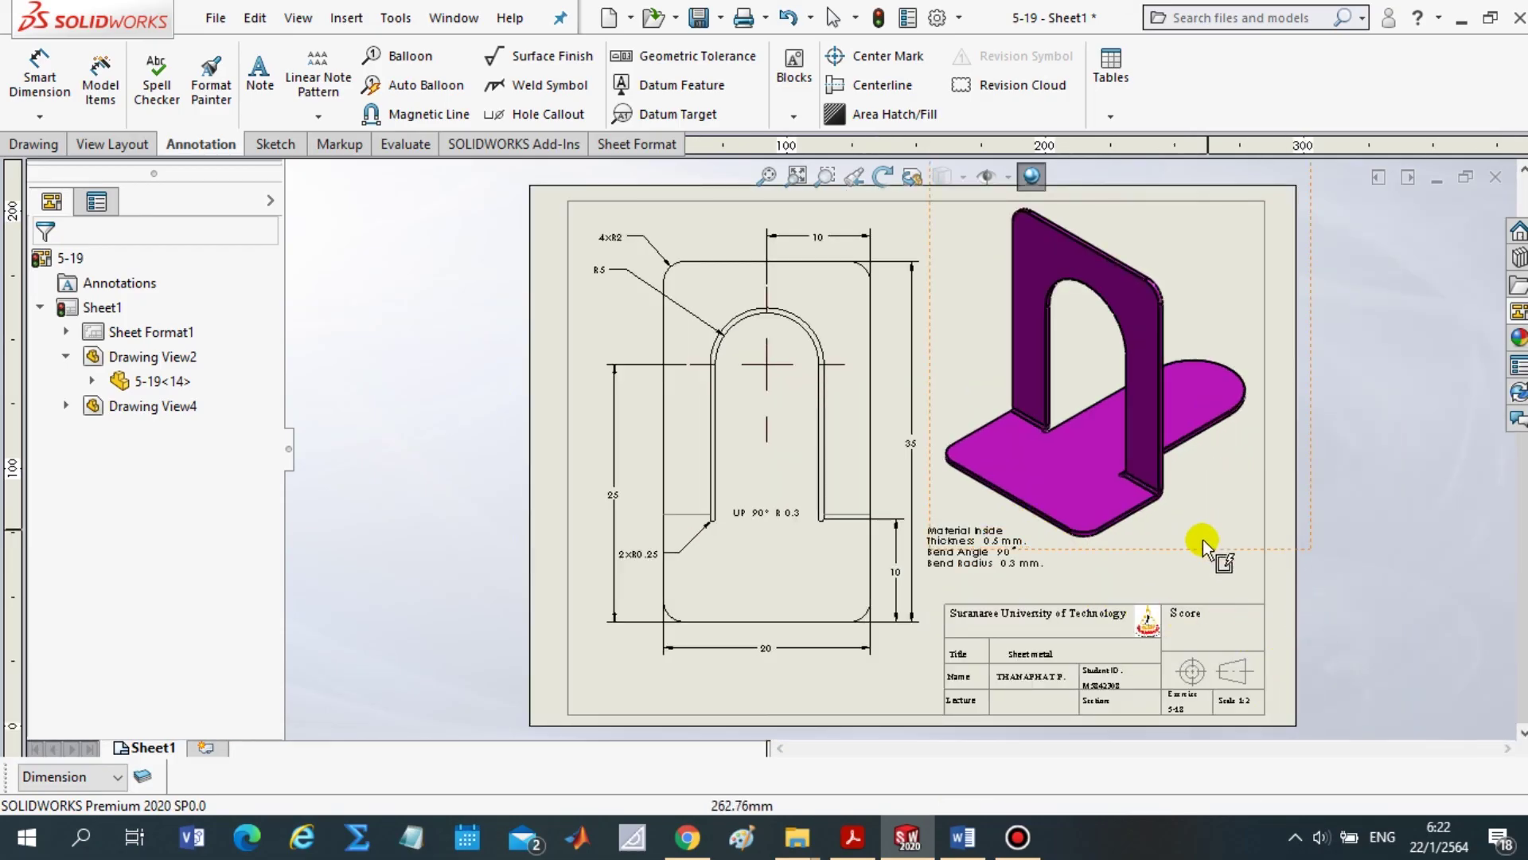
Put all sheet-format border and title-block lines on the Dimension layer, then exit Edit Sheet Format
{"action": "right_click", "coordinate": [1138, 568]}
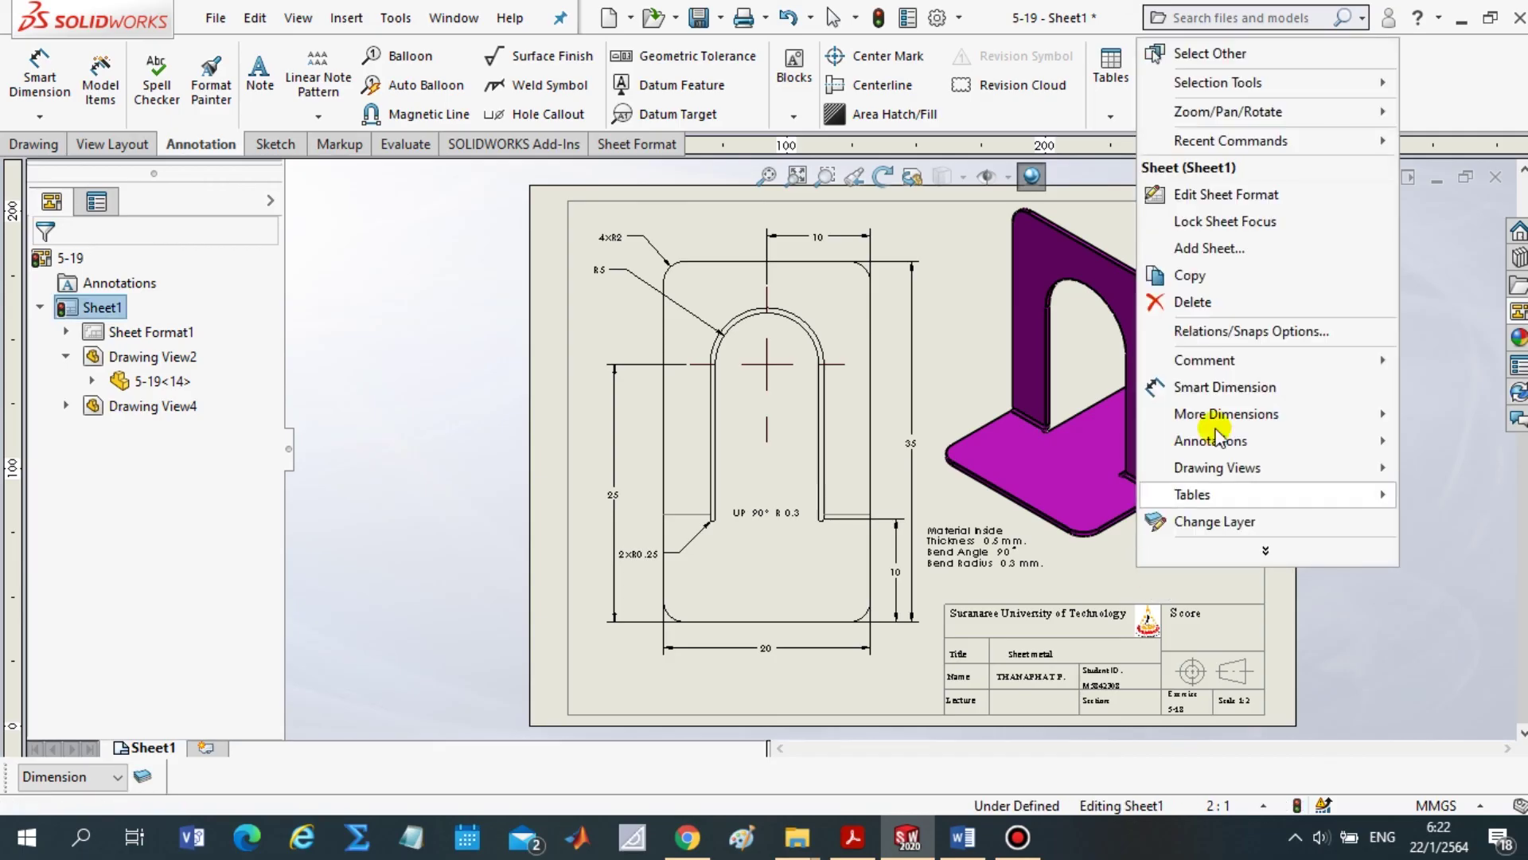
{"action": "left_click", "coordinate": [1264, 197]}
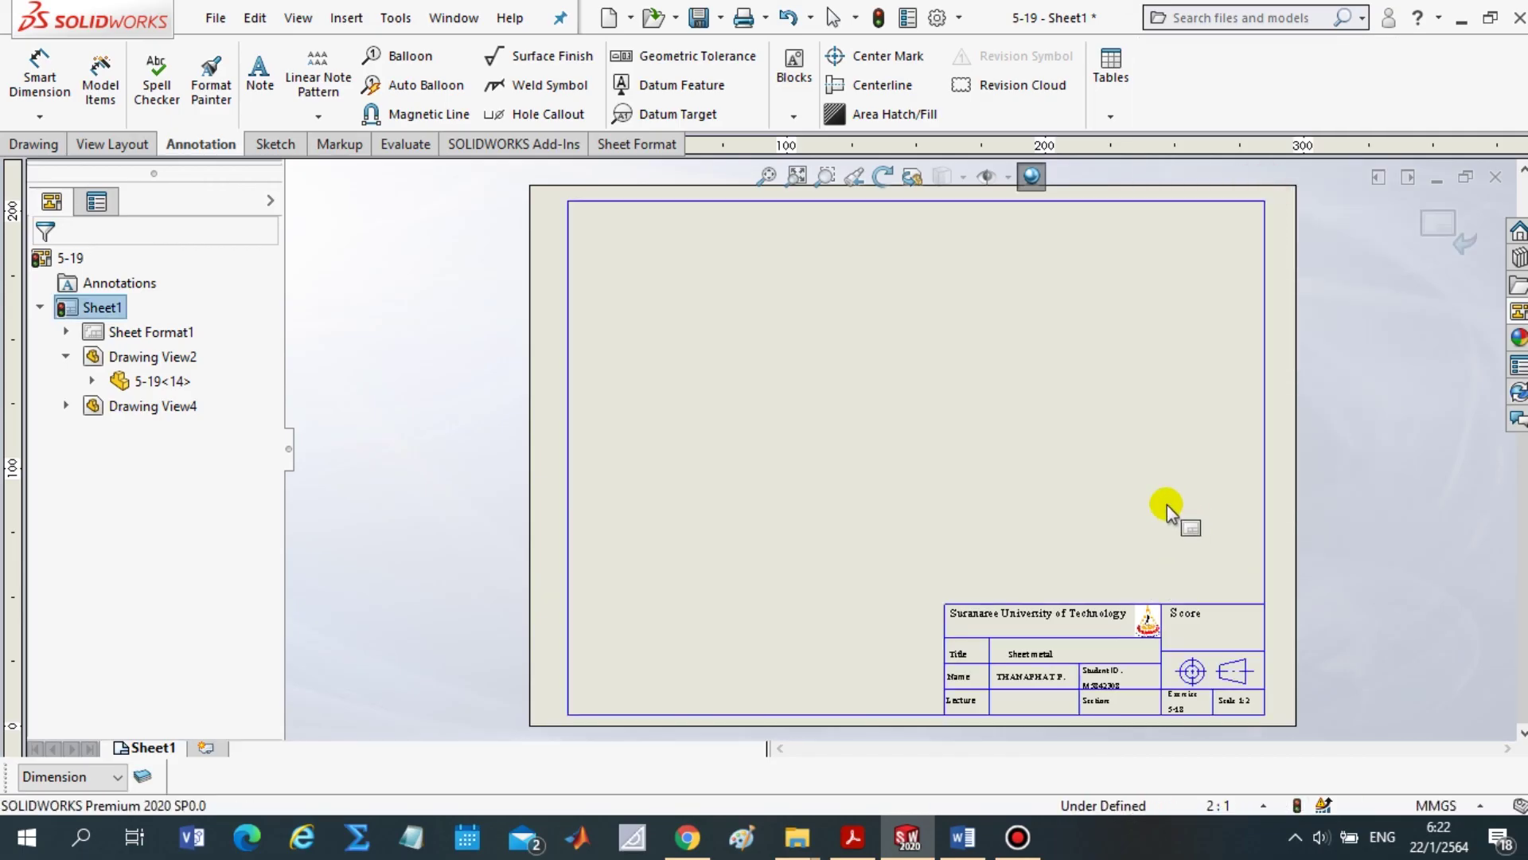
{"action": "left_click", "coordinate": [1265, 514]}
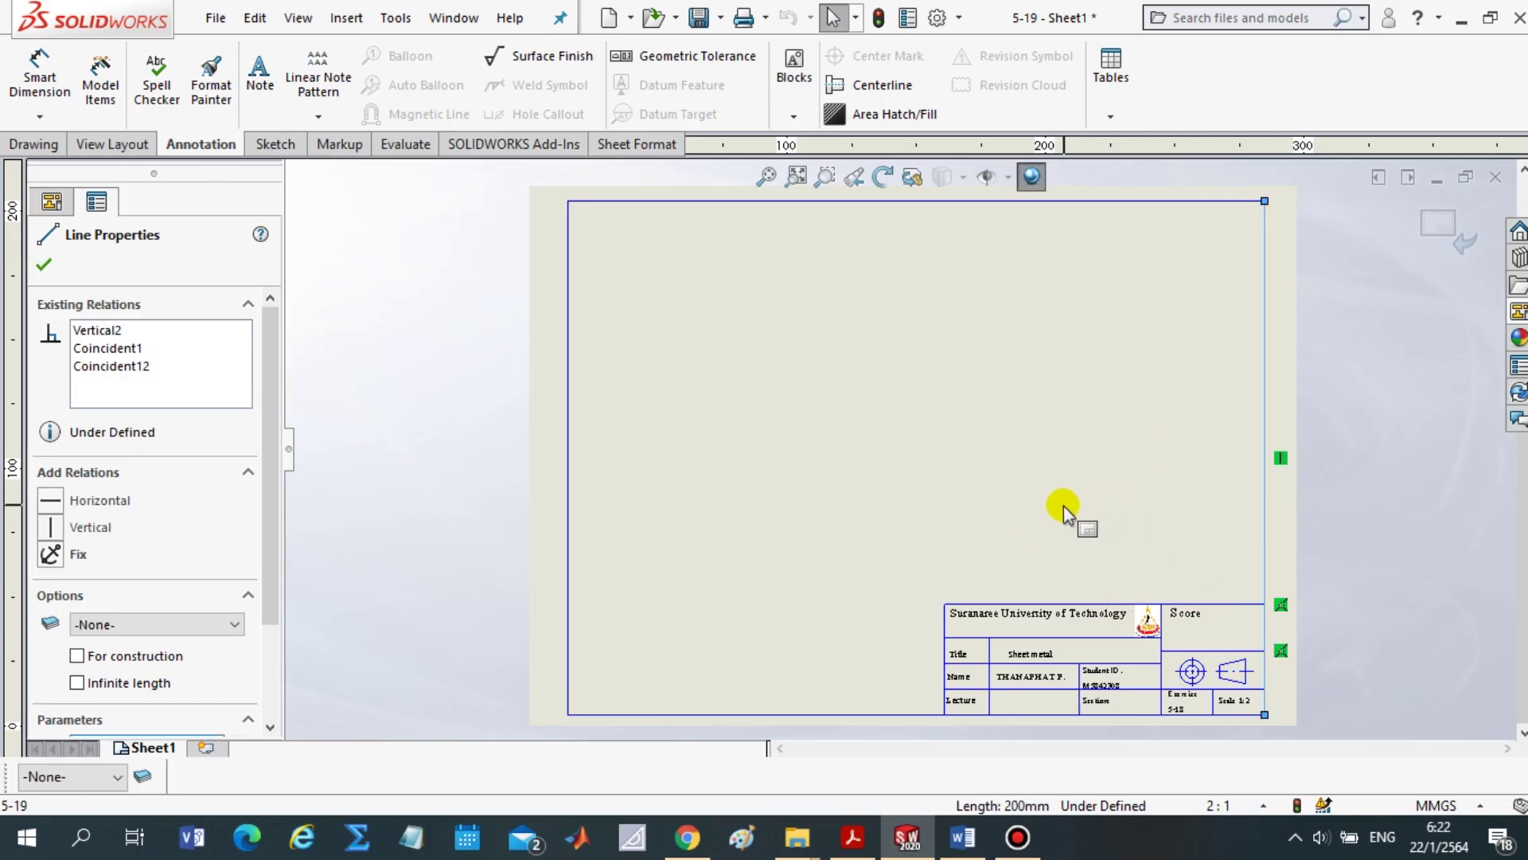
{"action": "key", "text": "ctrl+a"}
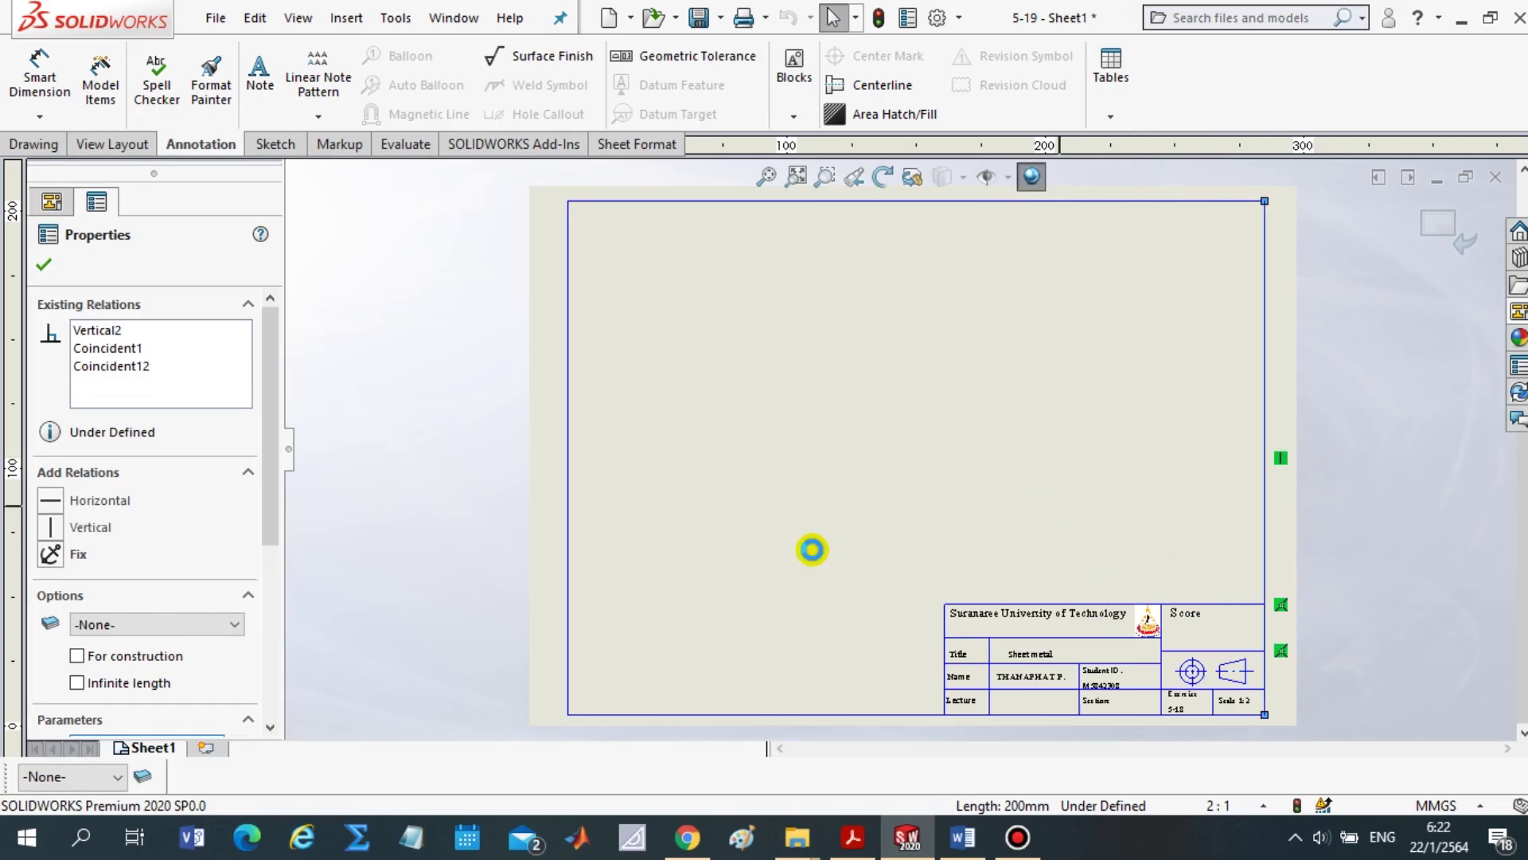
{"action": "left_click", "coordinate": [115, 778]}
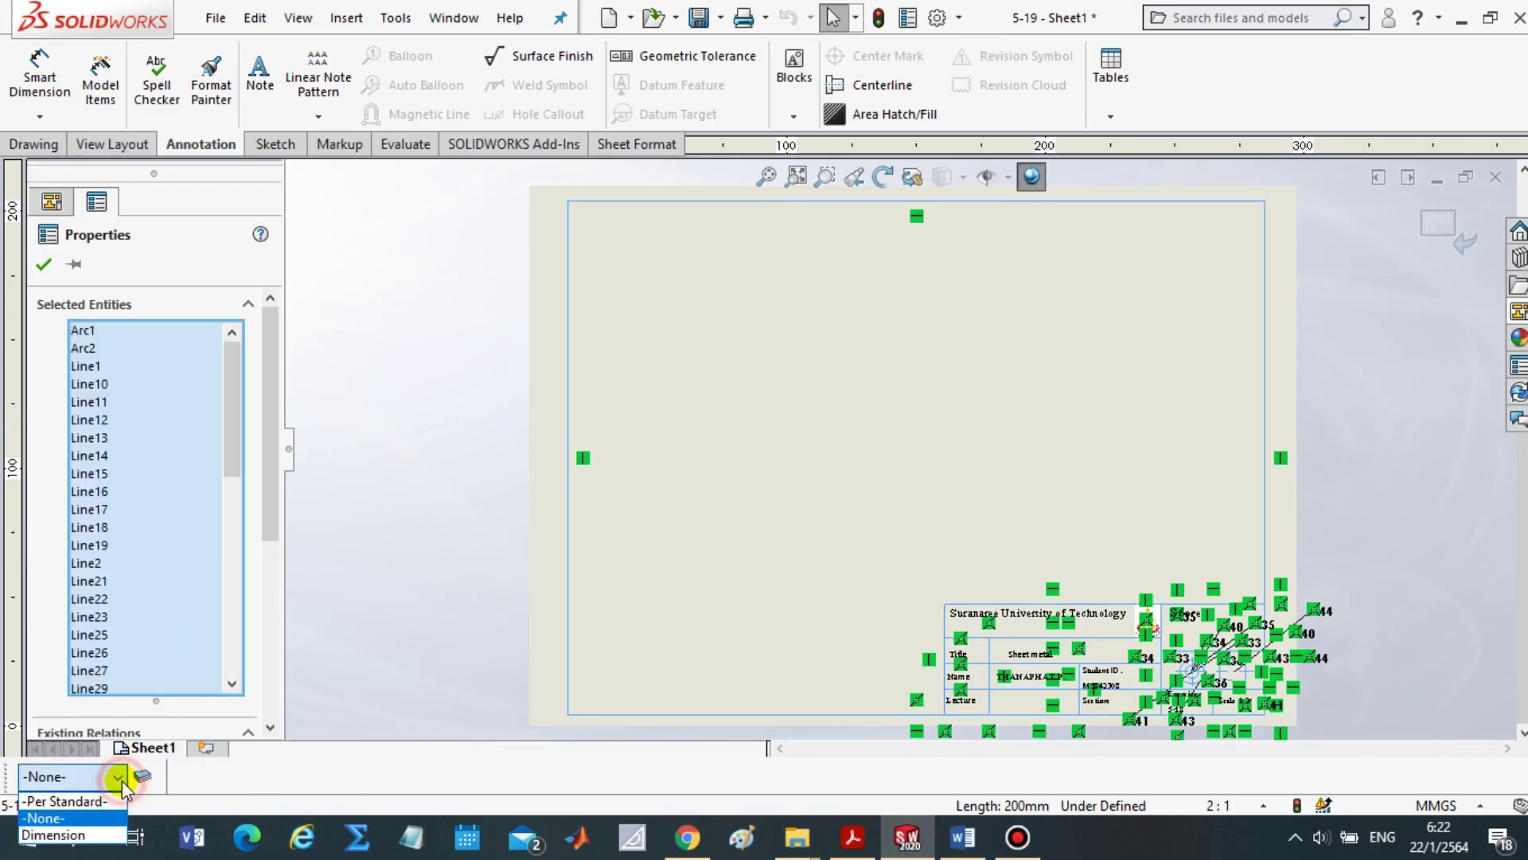
{"action": "left_click", "coordinate": [56, 836]}
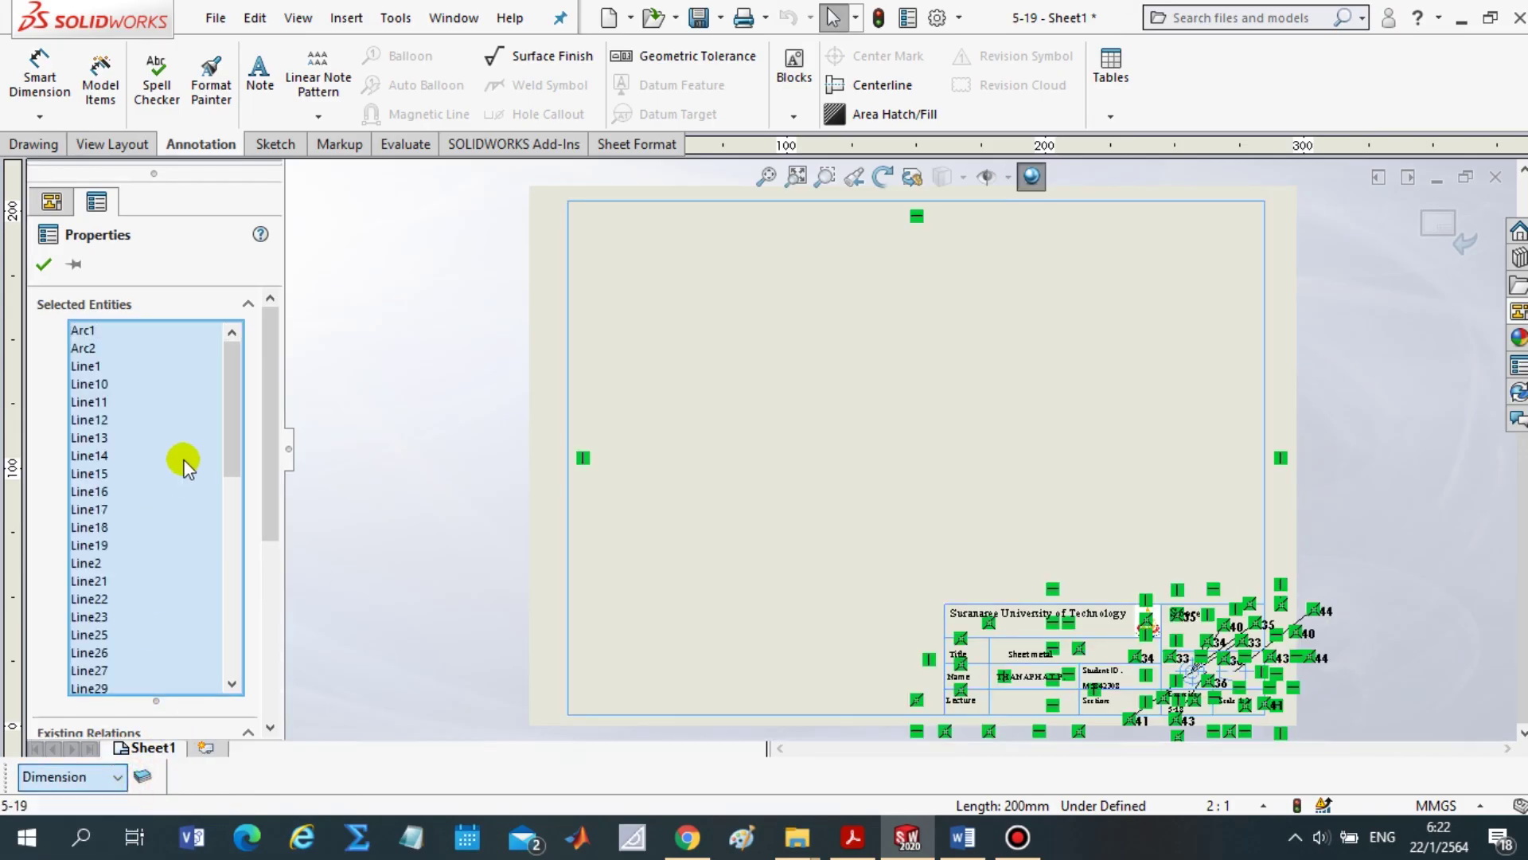
{"action": "left_click", "coordinate": [44, 264]}
{"action": "left_click", "coordinate": [1036, 401]}
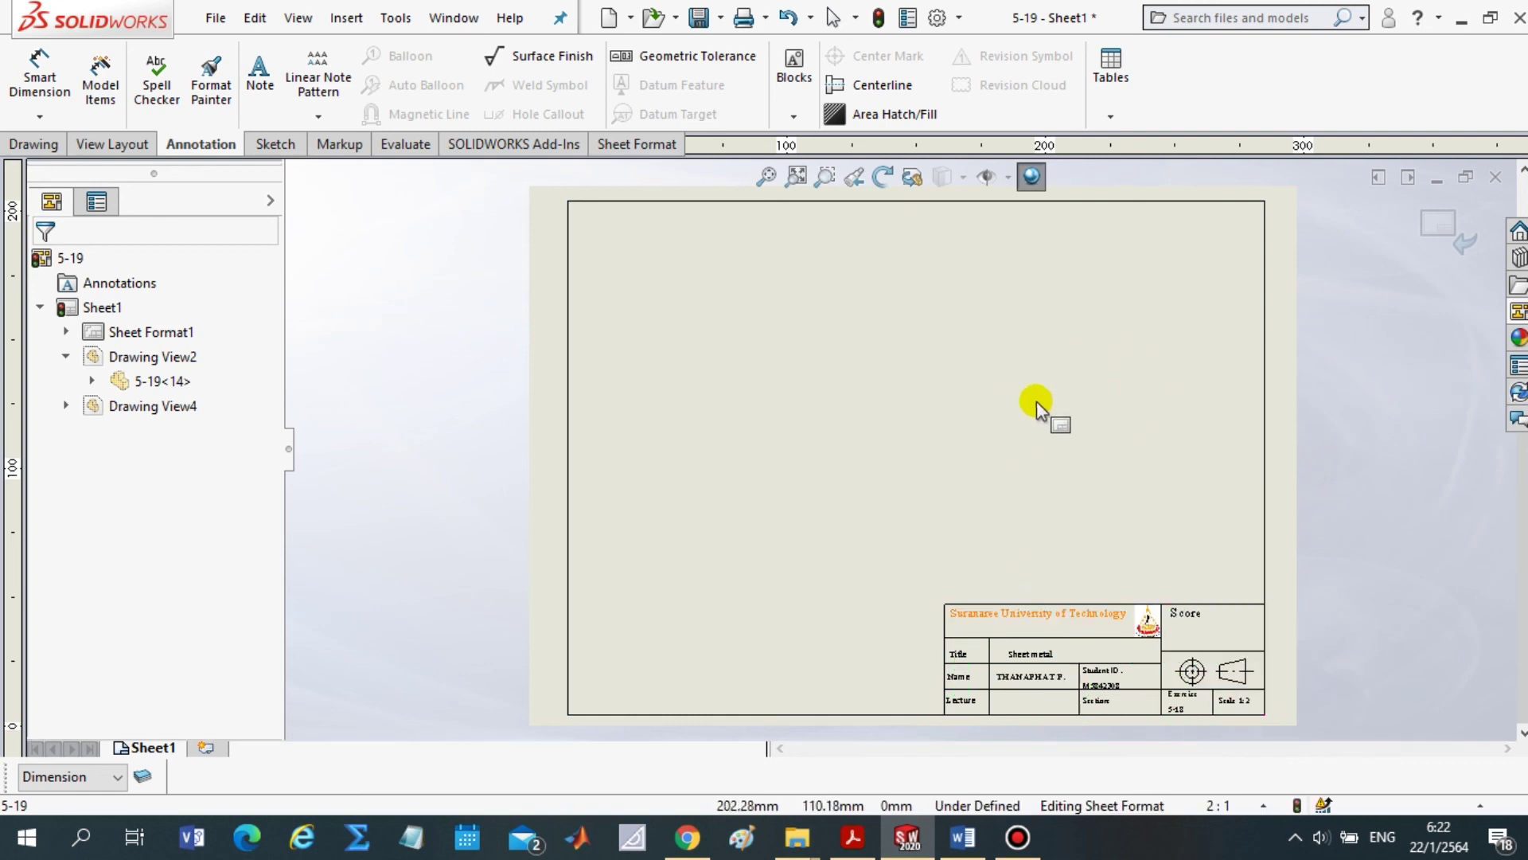
{"action": "left_click", "coordinate": [1460, 221]}
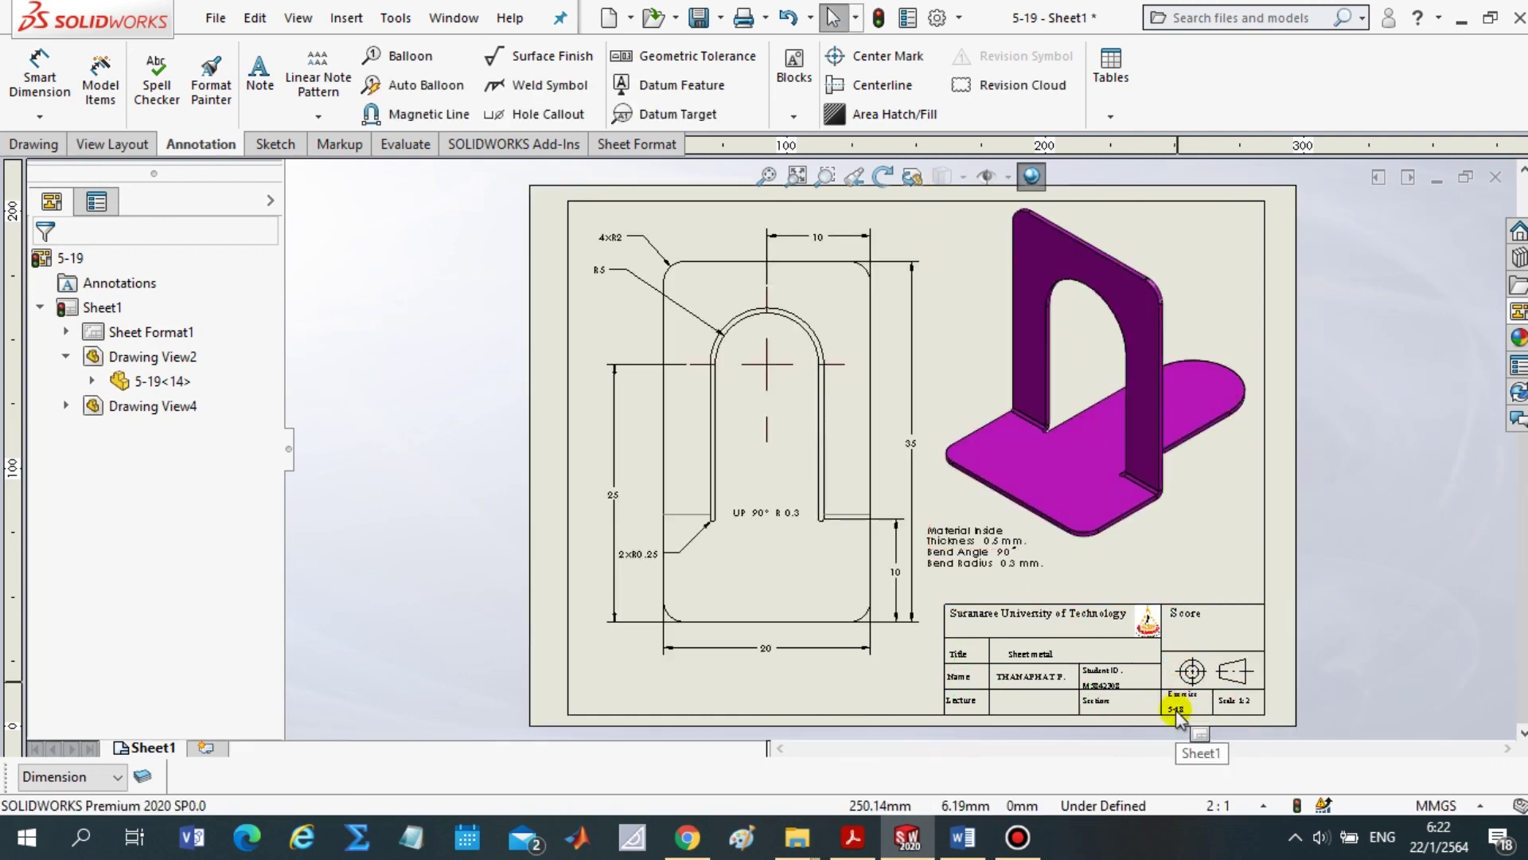
Fit the whole sheet in view and save the drawing, updating the views
{"action": "scroll", "coordinate": [1180, 712], "scroll_direction": "down", "scroll_amount": 3}
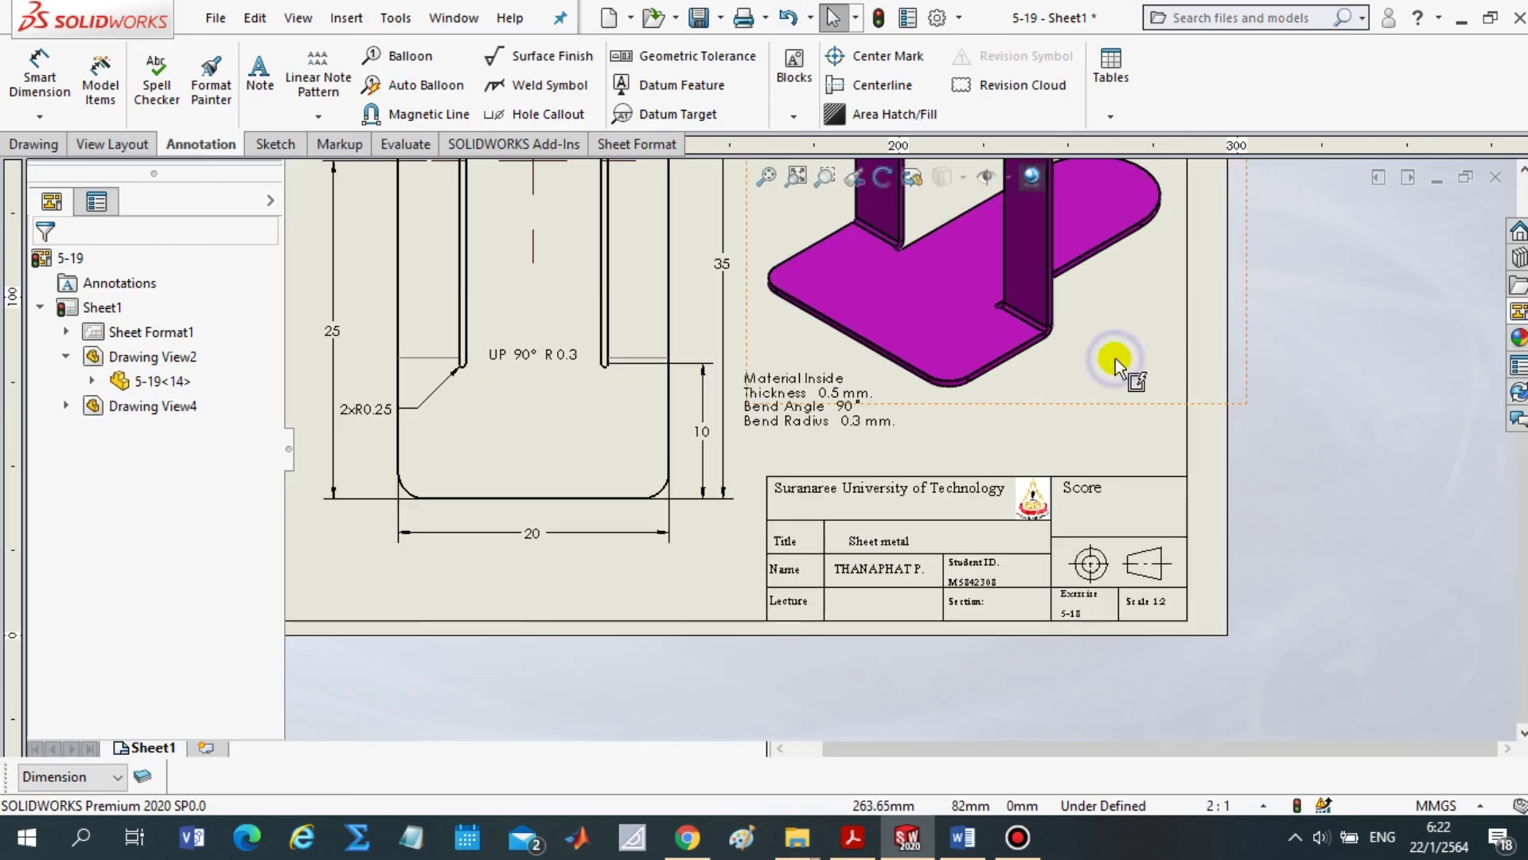
{"action": "left_click", "coordinate": [1115, 358]}
{"action": "right_click", "coordinate": [1110, 604]}
{"action": "left_click", "coordinate": [1435, 414]}
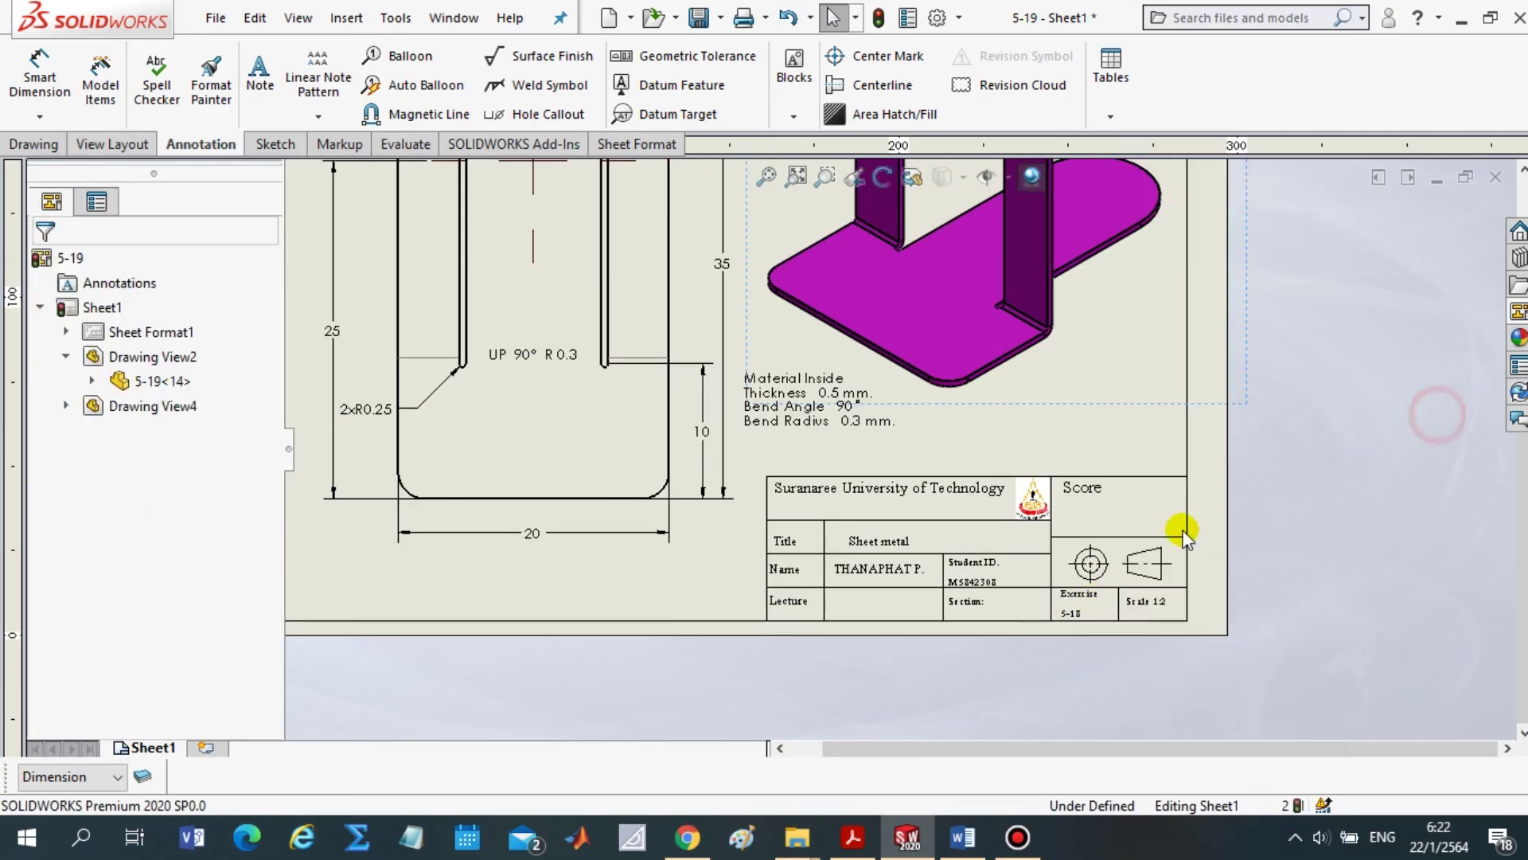
{"action": "key", "text": "f"}
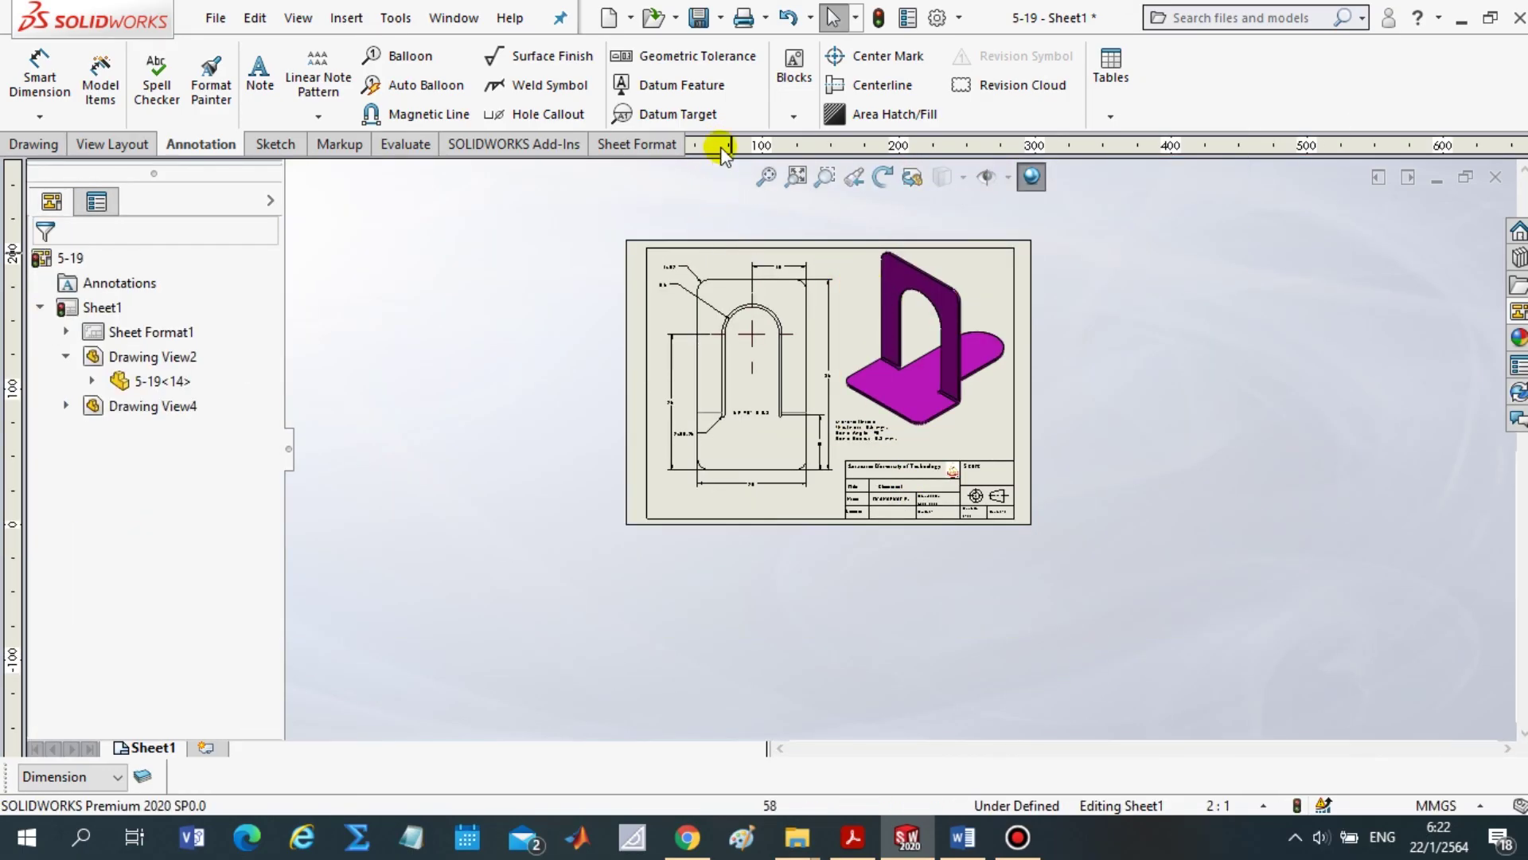
{"action": "left_click", "coordinate": [695, 18]}
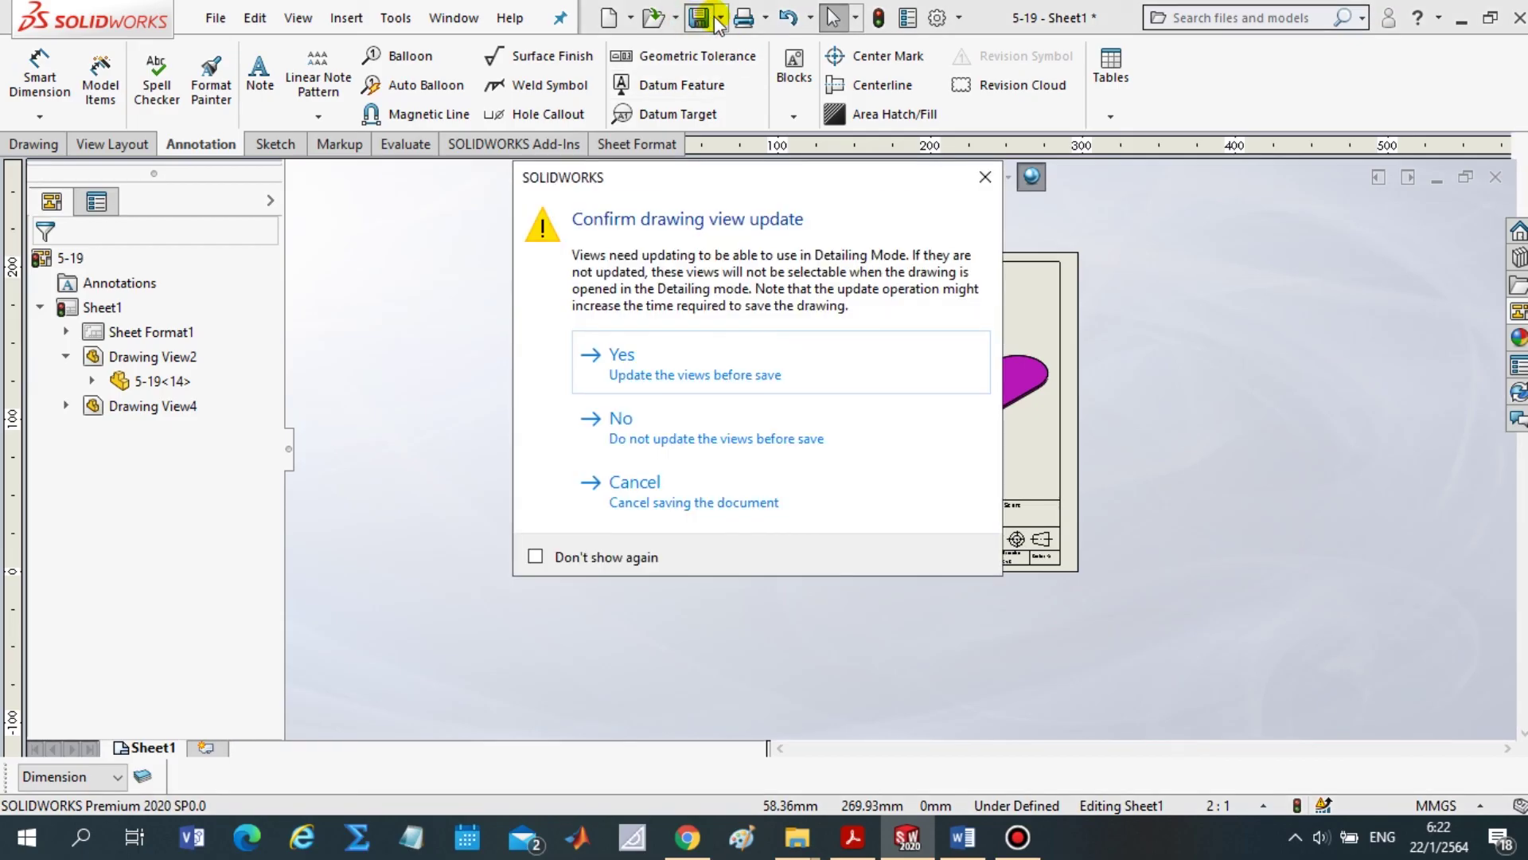
{"action": "left_click", "coordinate": [724, 354]}
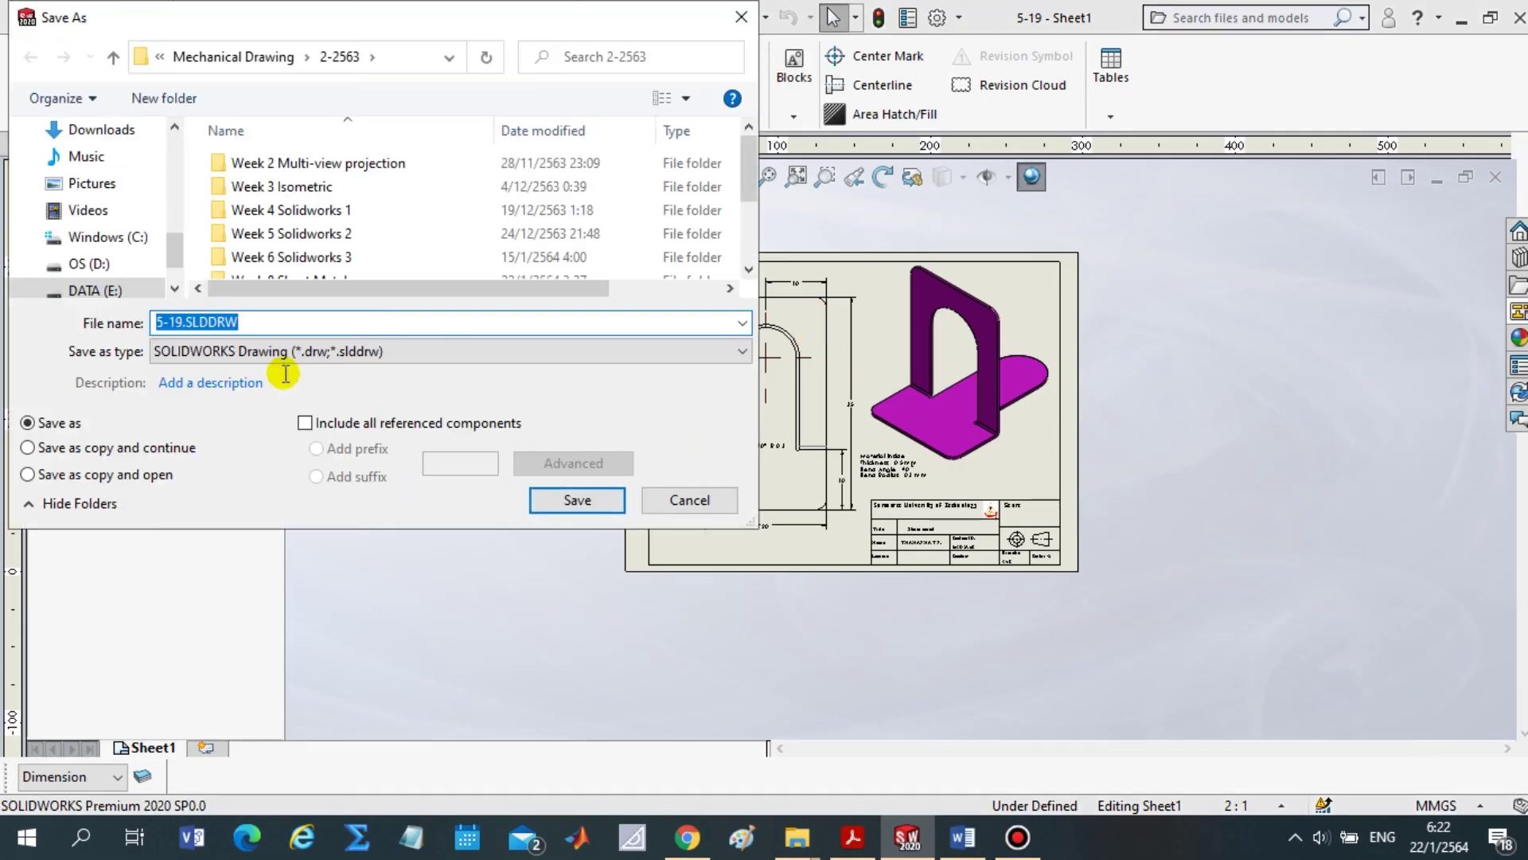
Export the drawing as 5-19.pdf and open it from the 2-2563 folder
{"action": "left_click", "coordinate": [307, 351]}
{"action": "left_click", "coordinate": [336, 426]}
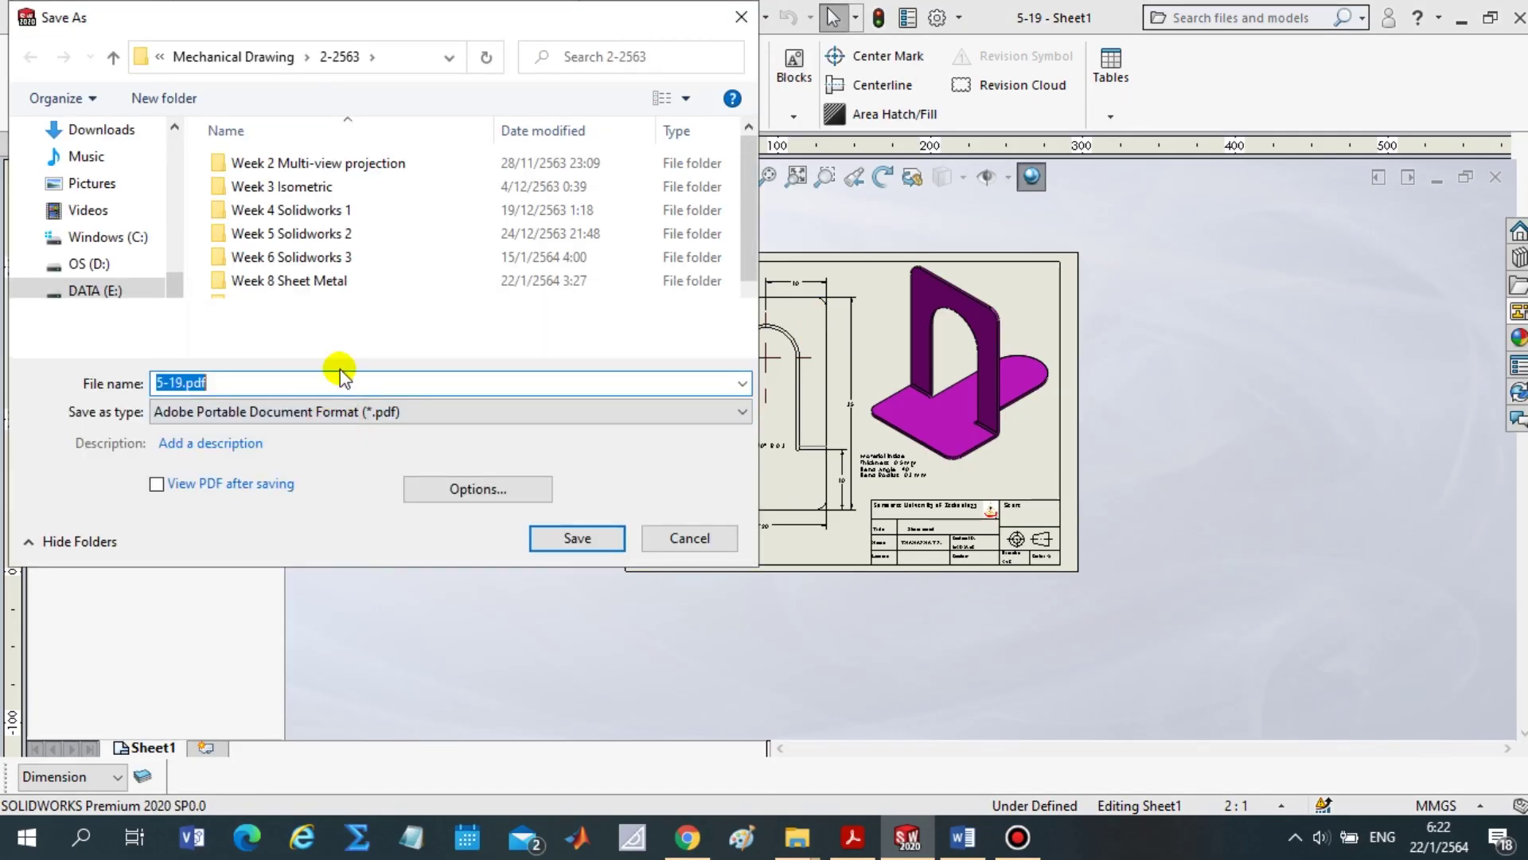
{"action": "left_click", "coordinate": [576, 544]}
{"action": "mouse_move", "coordinate": [796, 837]}
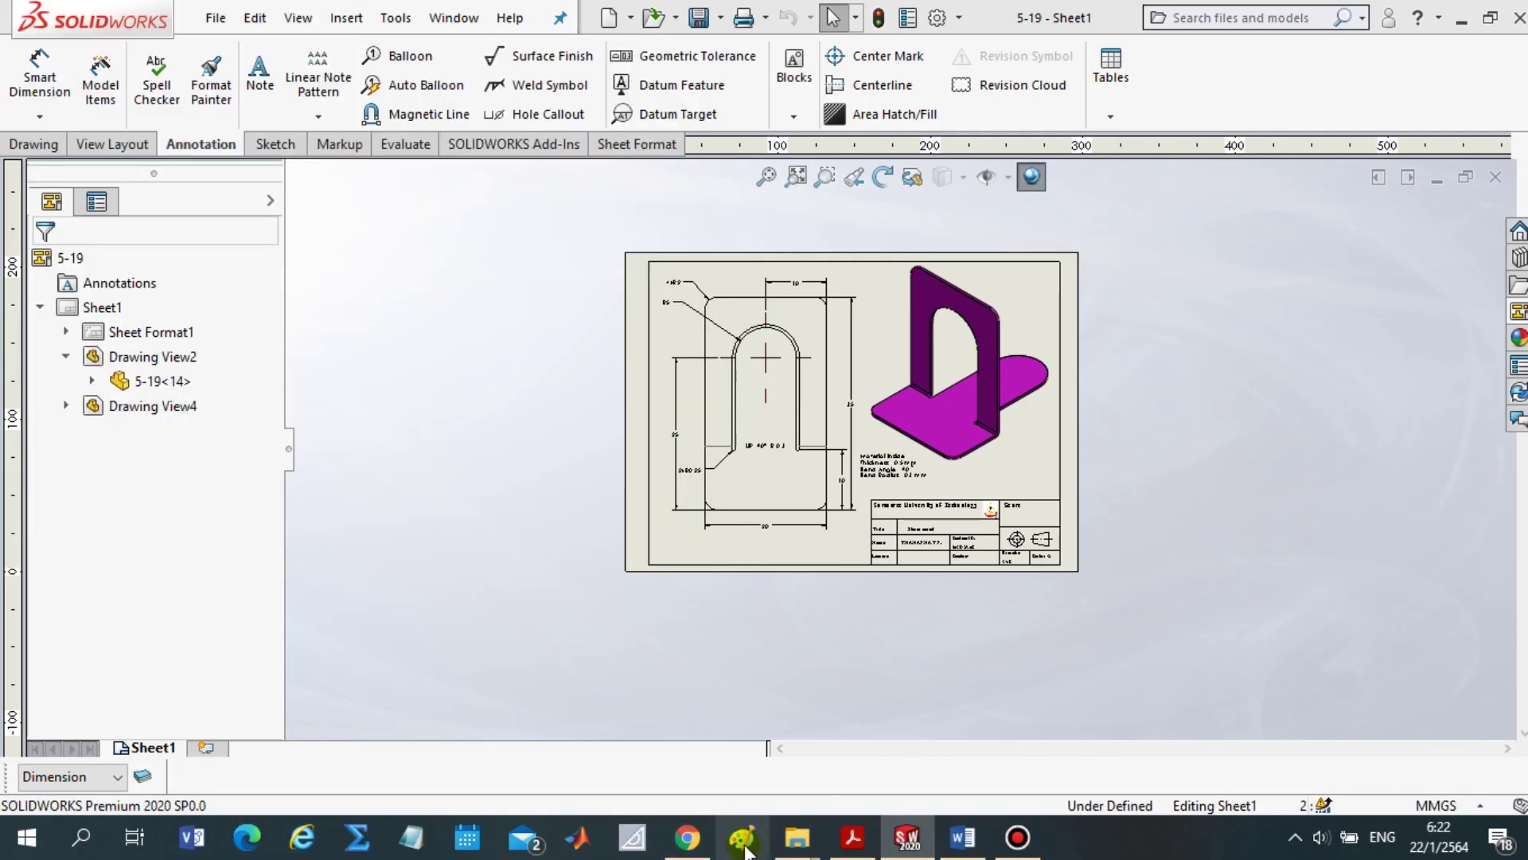
{"action": "left_click", "coordinate": [631, 740]}
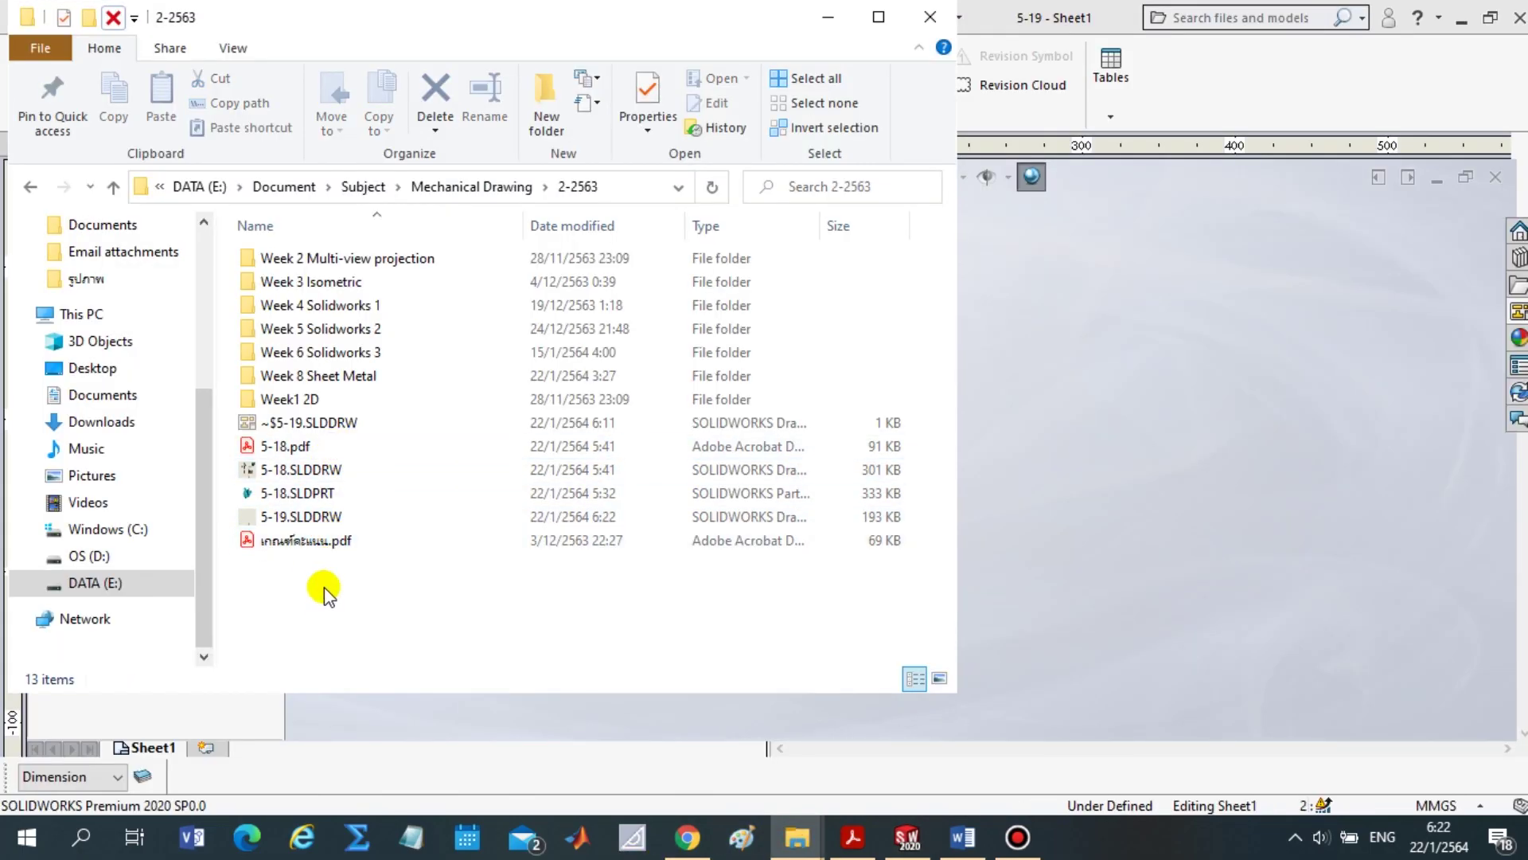
{"action": "double_click", "coordinate": [317, 519]}
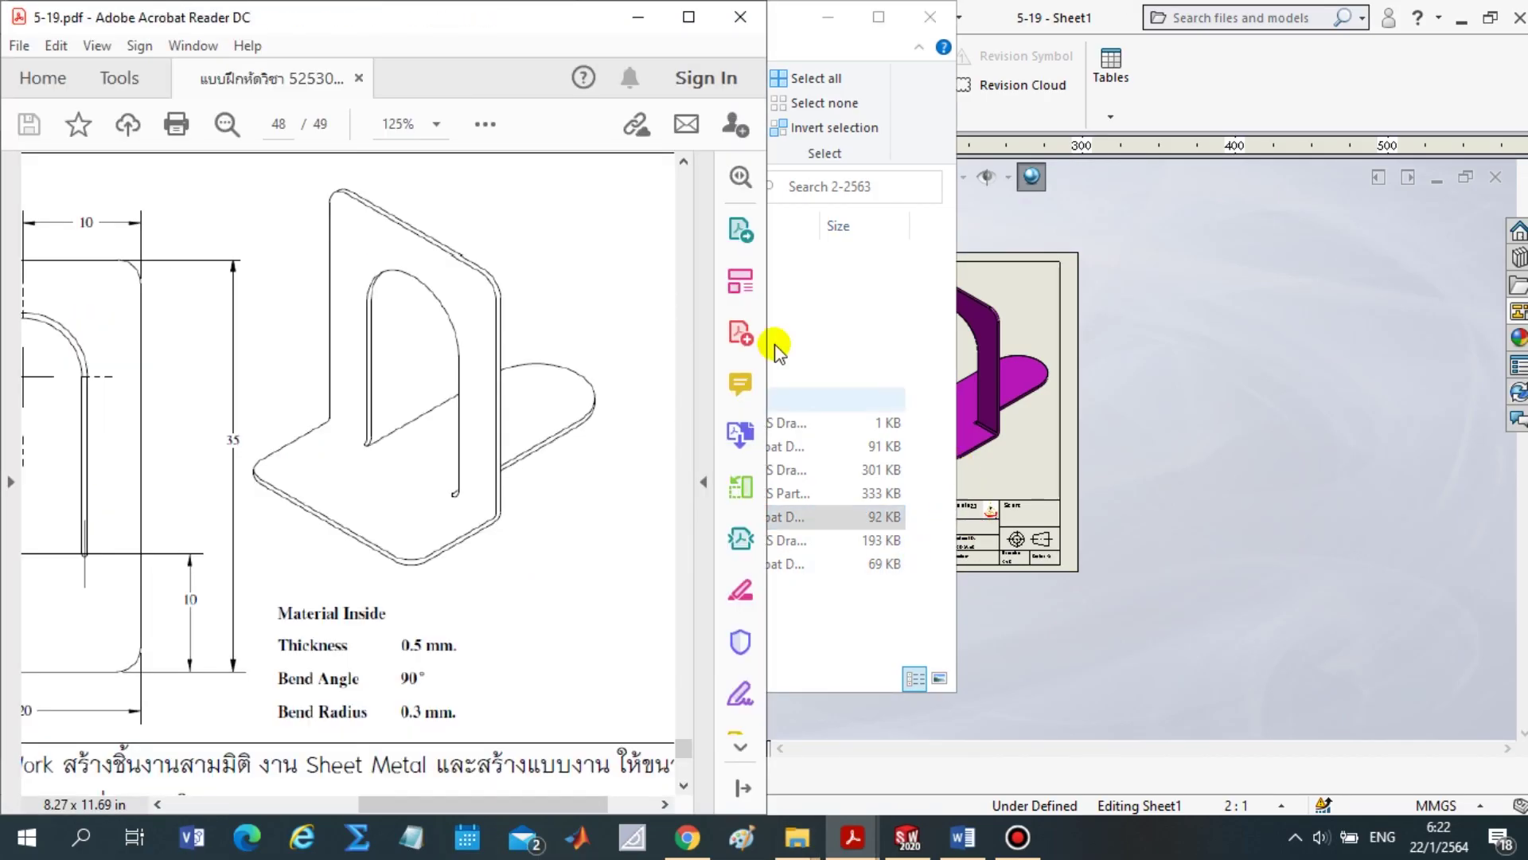
View 5-19.pdf maximized with Tools and Bookmarks panes hidden, then return to SOLIDWORKS
{"action": "left_click", "coordinate": [689, 17]}
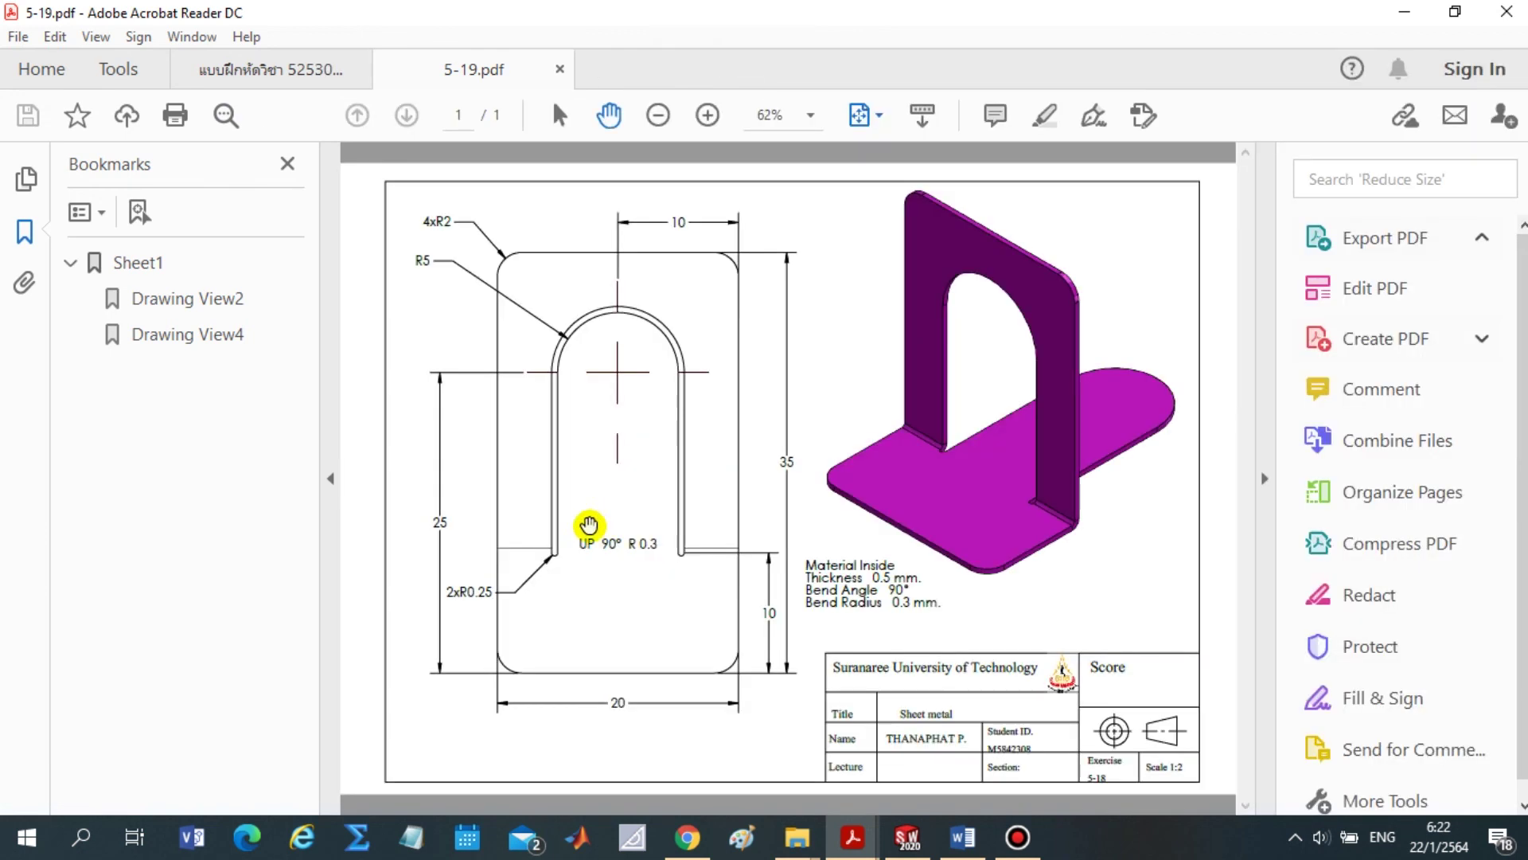
{"action": "left_click", "coordinate": [1264, 479]}
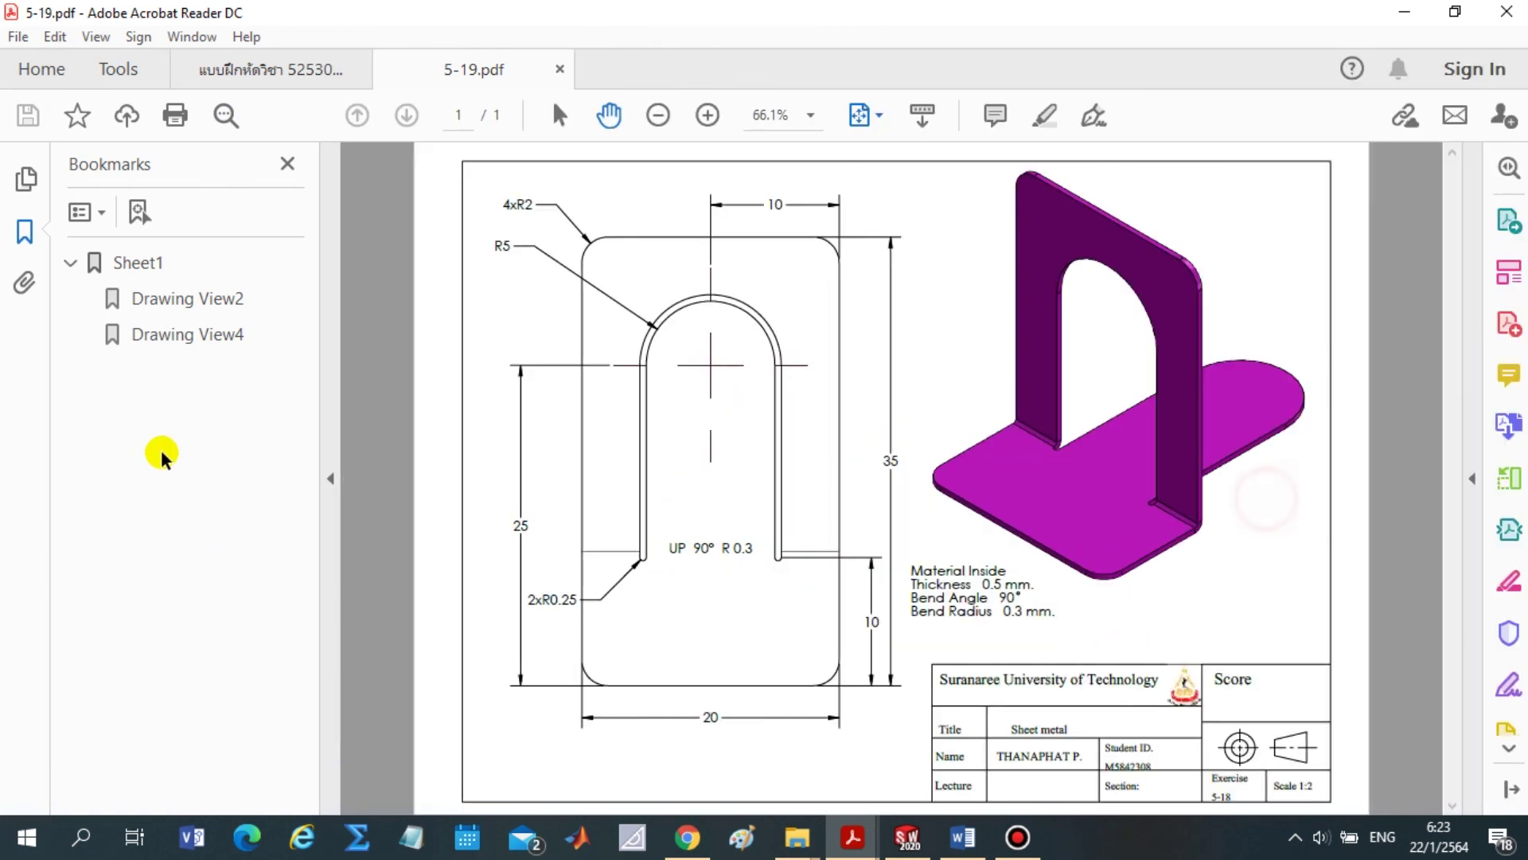
{"action": "left_click", "coordinate": [326, 494]}
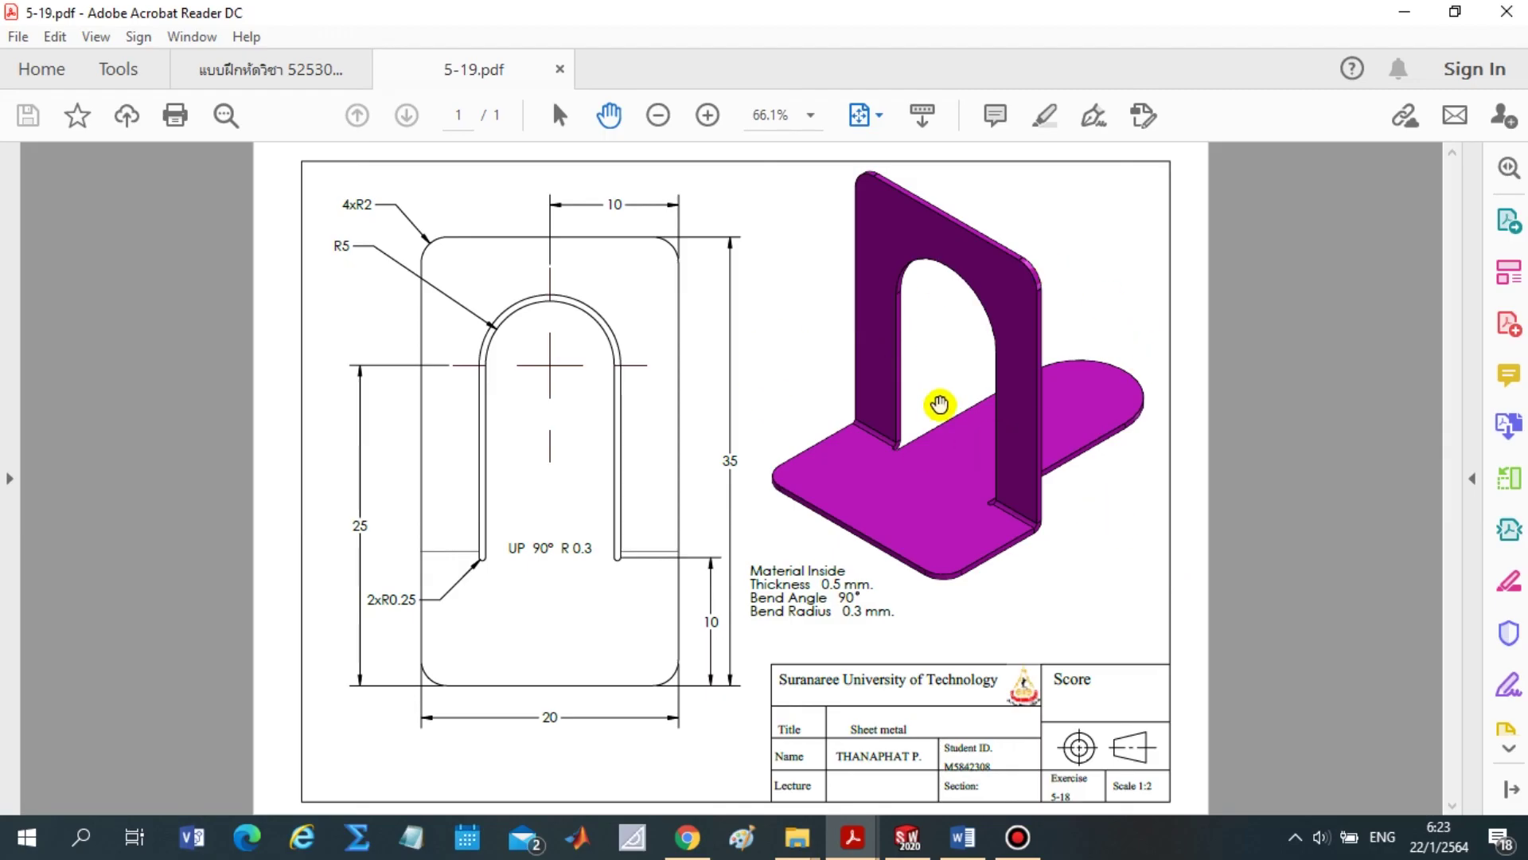
{"action": "left_click", "coordinate": [908, 836]}
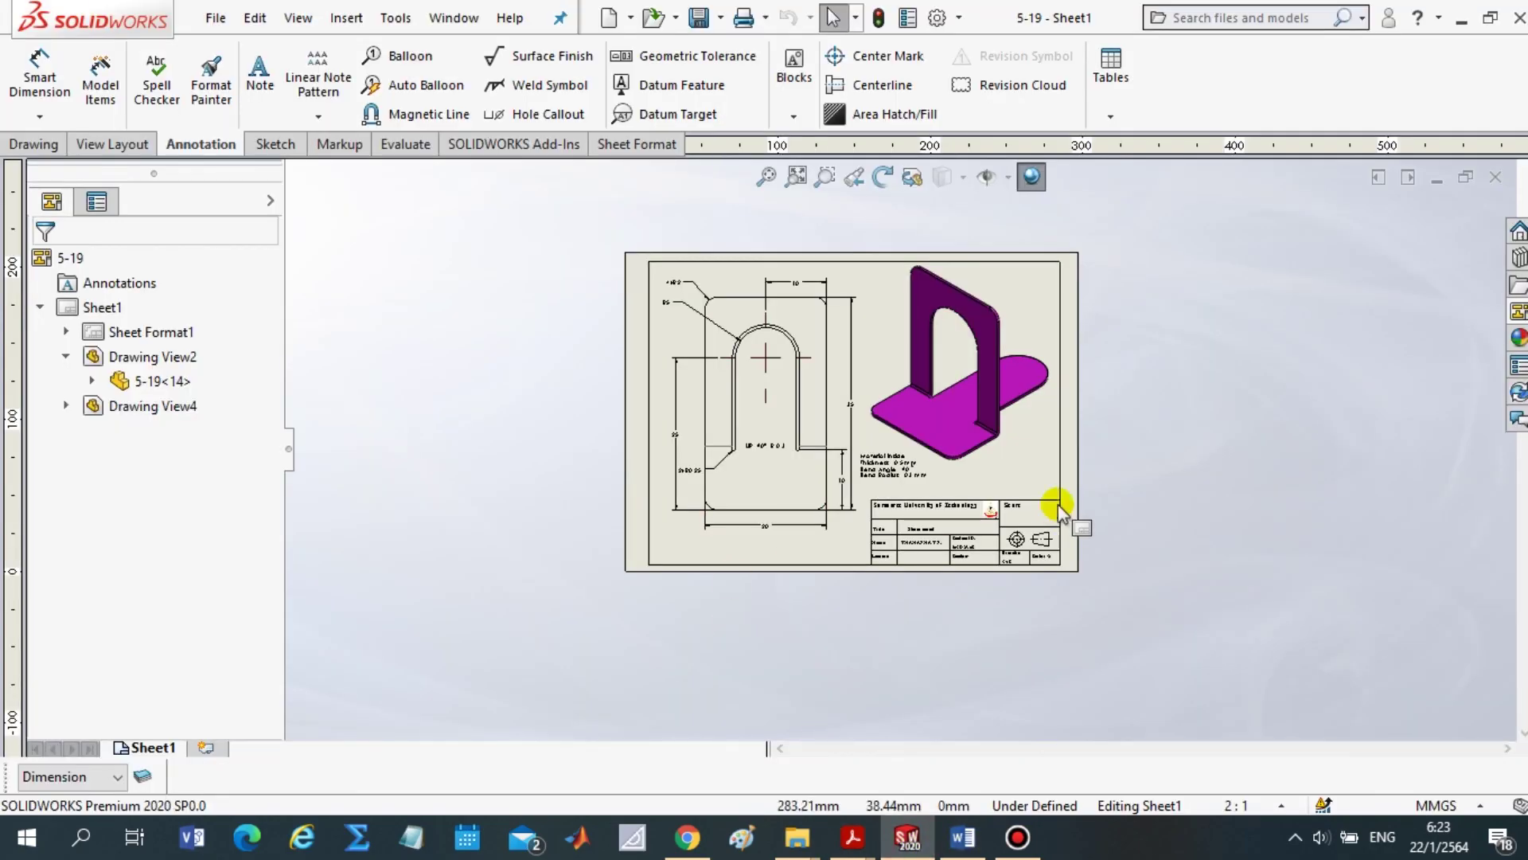
{"action": "scroll", "coordinate": [915, 390], "scroll_direction": "up", "scroll_amount": 2}
{"action": "scroll", "coordinate": [916, 390], "scroll_direction": "down", "scroll_amount": 3}
{"action": "scroll", "coordinate": [827, 359], "scroll_direction": "down", "scroll_amount": 4}
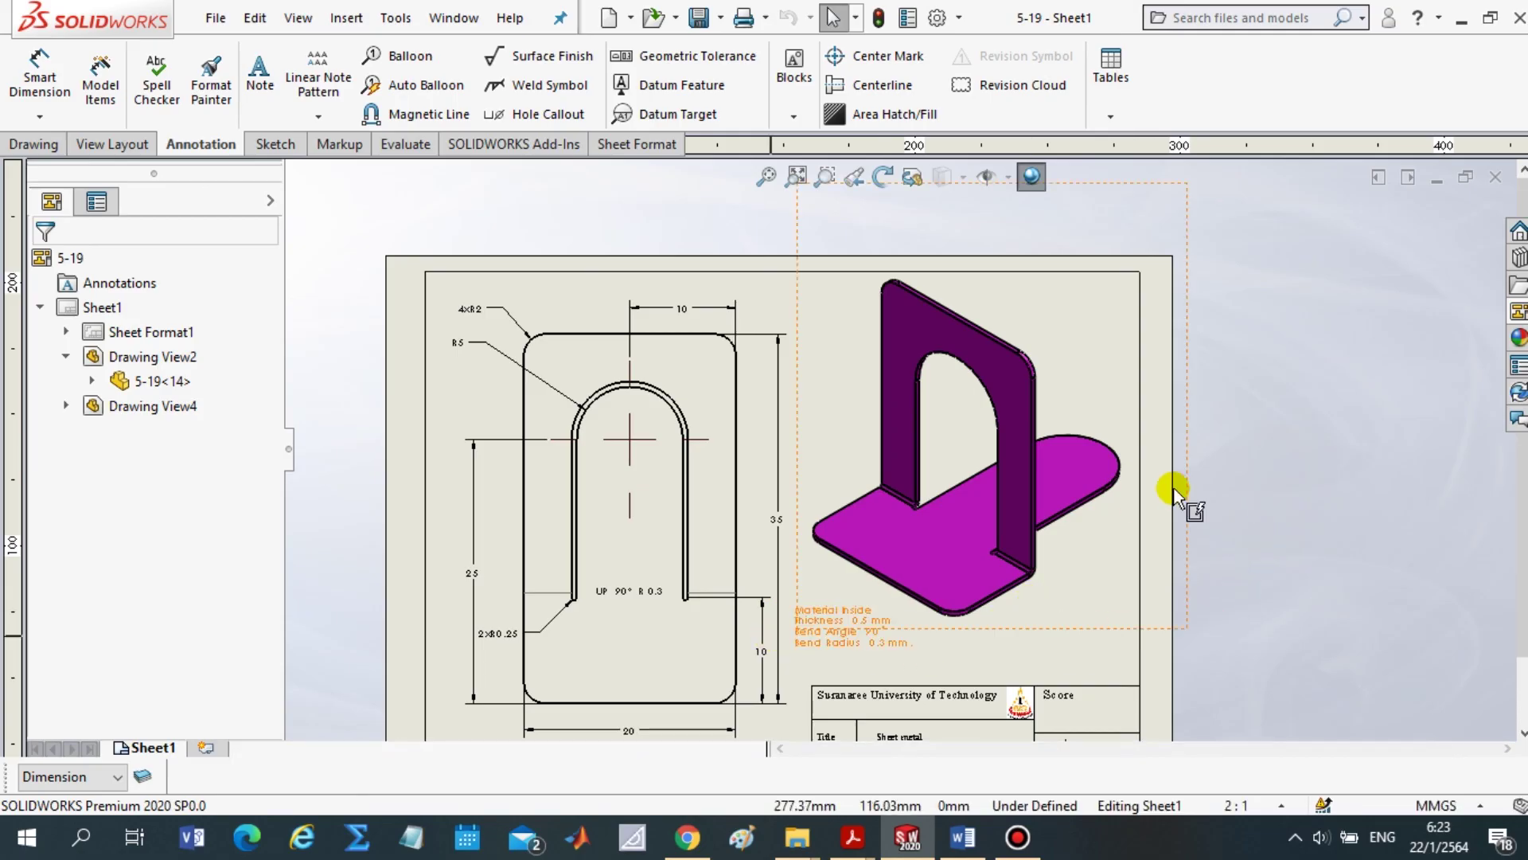
{"action": "scroll", "coordinate": [655, 529], "scroll_direction": "up", "scroll_amount": 2}
{"action": "scroll", "coordinate": [796, 665], "scroll_direction": "up", "scroll_amount": 1}
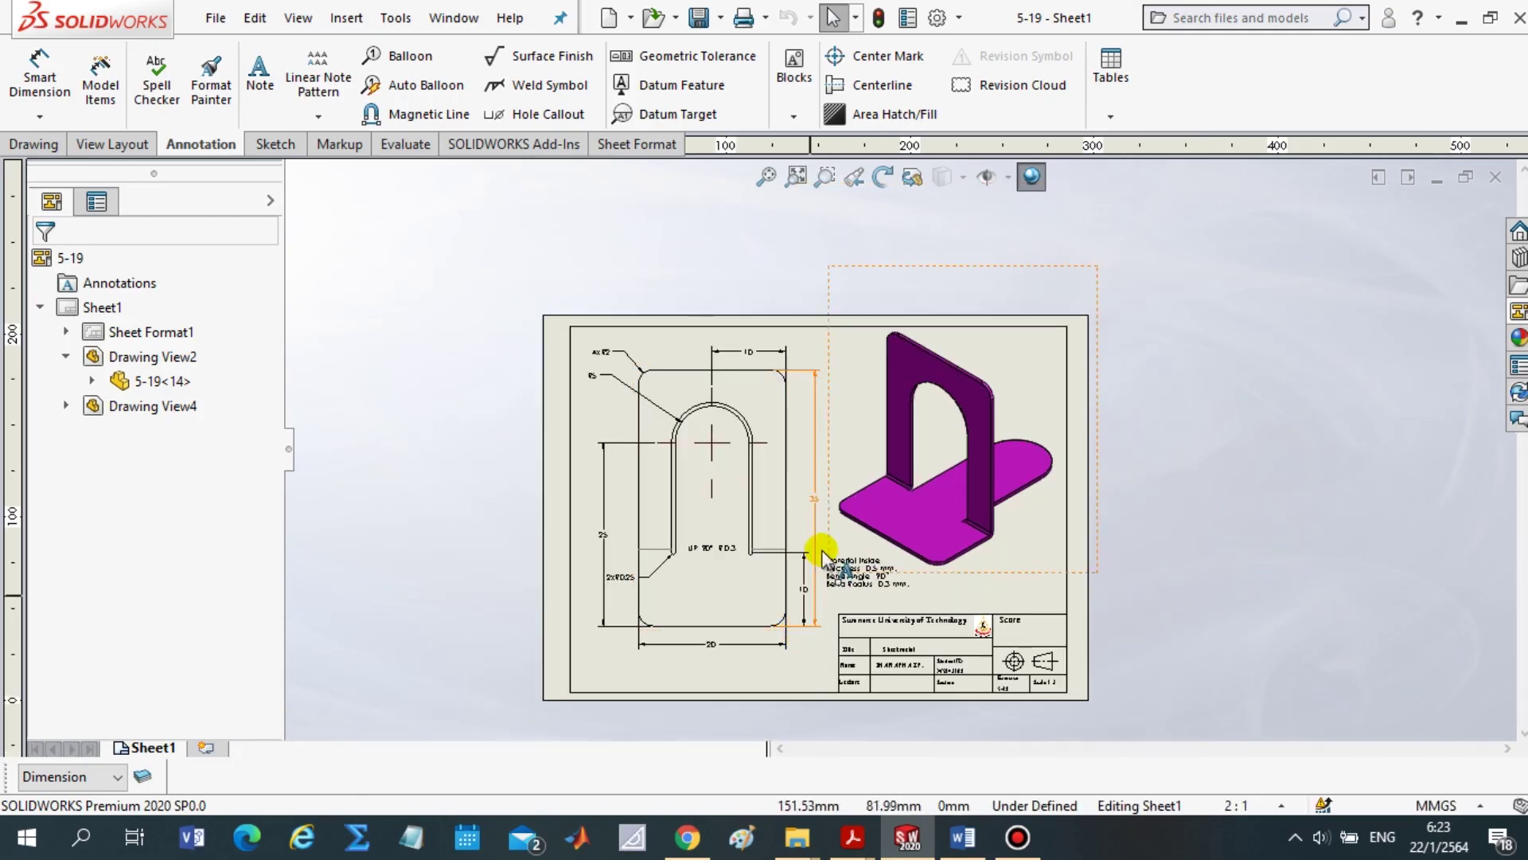